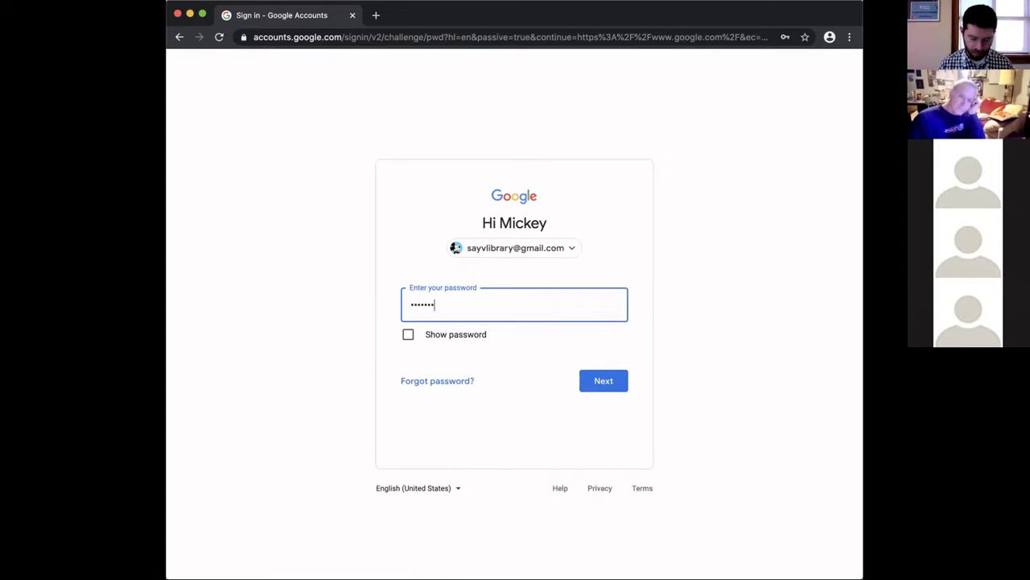
- Submit the account password to finish signing in to Google
{"action": "key", "text": "Return"}
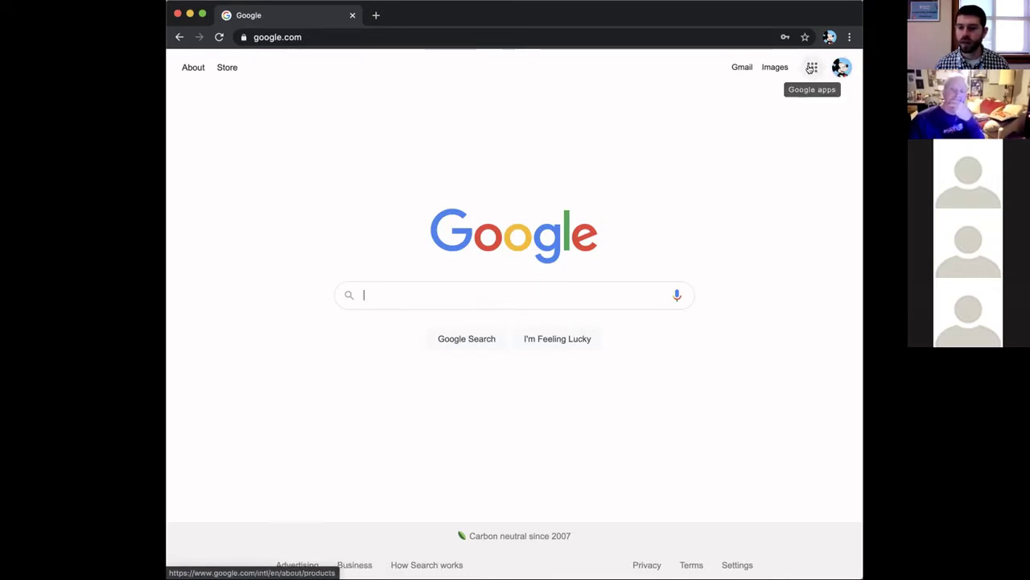
- Show the Google apps panel and scroll through its list of apps
{"action": "left_click", "coordinate": [812, 68]}
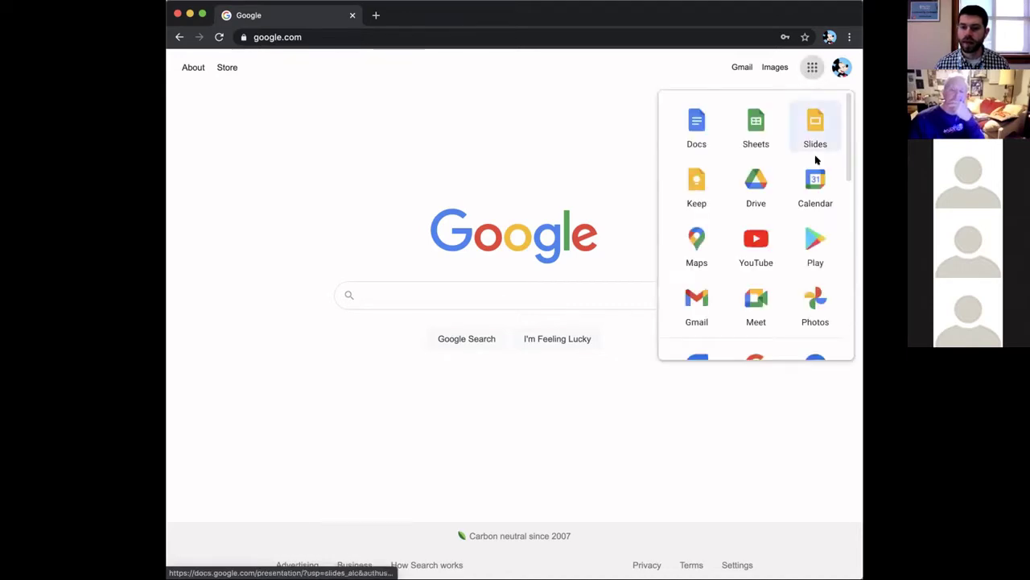
{"action": "mouse_move", "coordinate": [844, 120]}
{"action": "left_mouse_down"}
{"action": "mouse_move", "coordinate": [851, 279]}
{"action": "mouse_move", "coordinate": [846, 108]}
{"action": "mouse_move", "coordinate": [834, 133]}
{"action": "mouse_move", "coordinate": [843, 108]}
{"action": "left_mouse_up"}
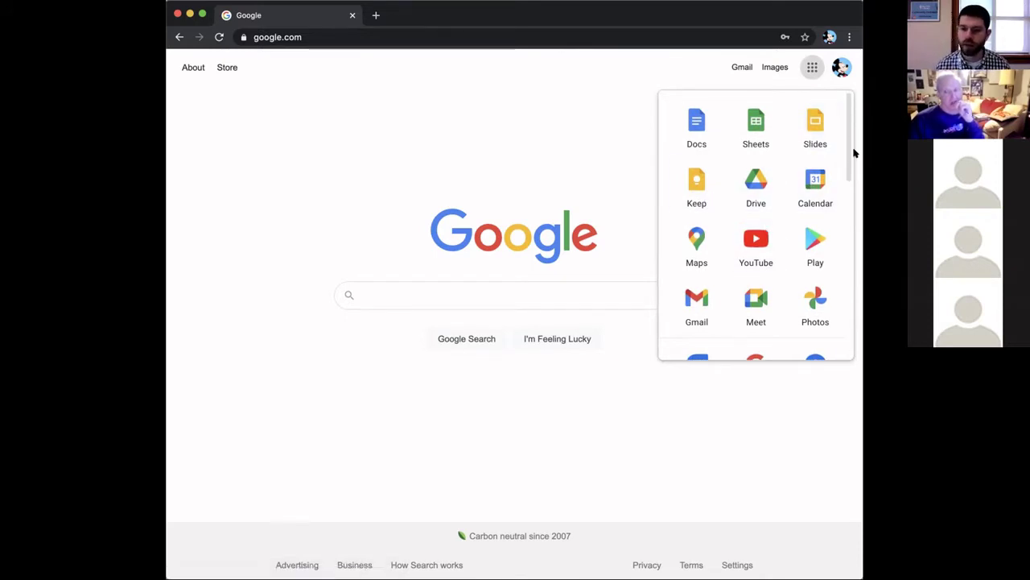
{"action": "left_click_drag", "start_coordinate": [850, 149], "coordinate": [856, 126]}
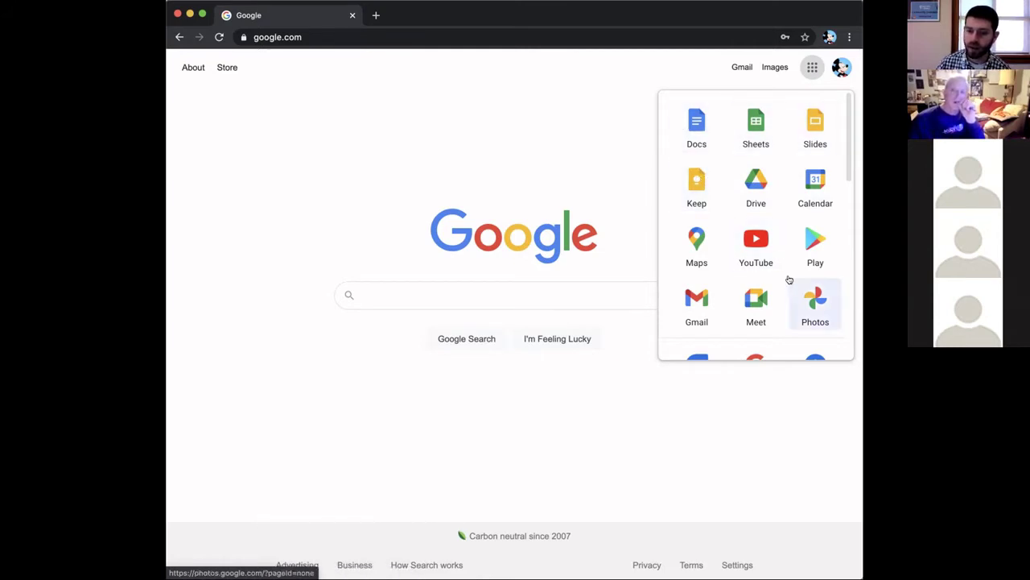
{"action": "scroll", "coordinate": [745, 282], "scroll_direction": "down", "scroll_amount": 1}
{"action": "scroll", "coordinate": [733, 276], "scroll_direction": "down", "scroll_amount": 5}
{"action": "scroll", "coordinate": [796, 241], "scroll_direction": "up", "scroll_amount": 8}
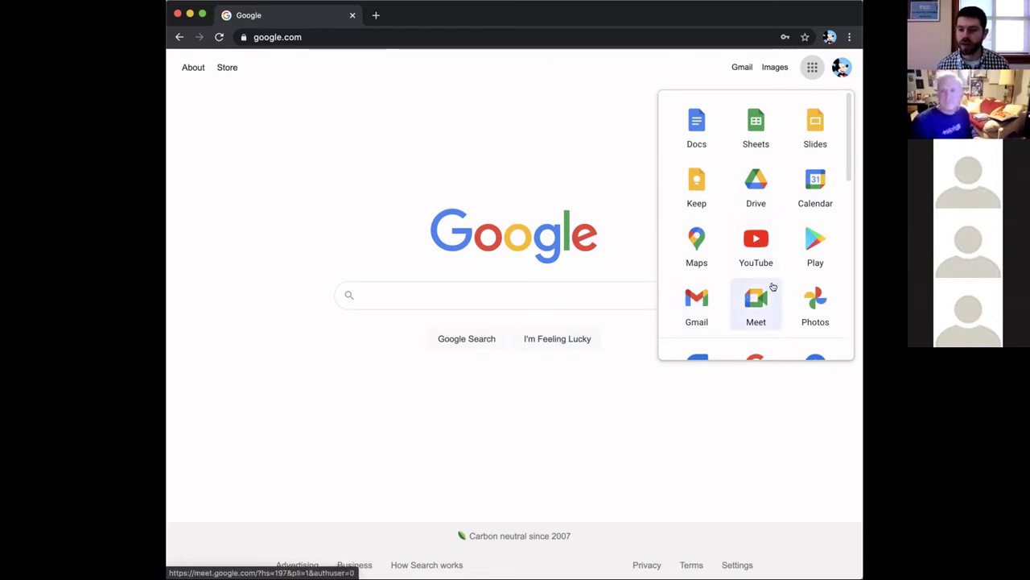
{"action": "scroll", "coordinate": [752, 293], "scroll_direction": "down", "scroll_amount": 1}
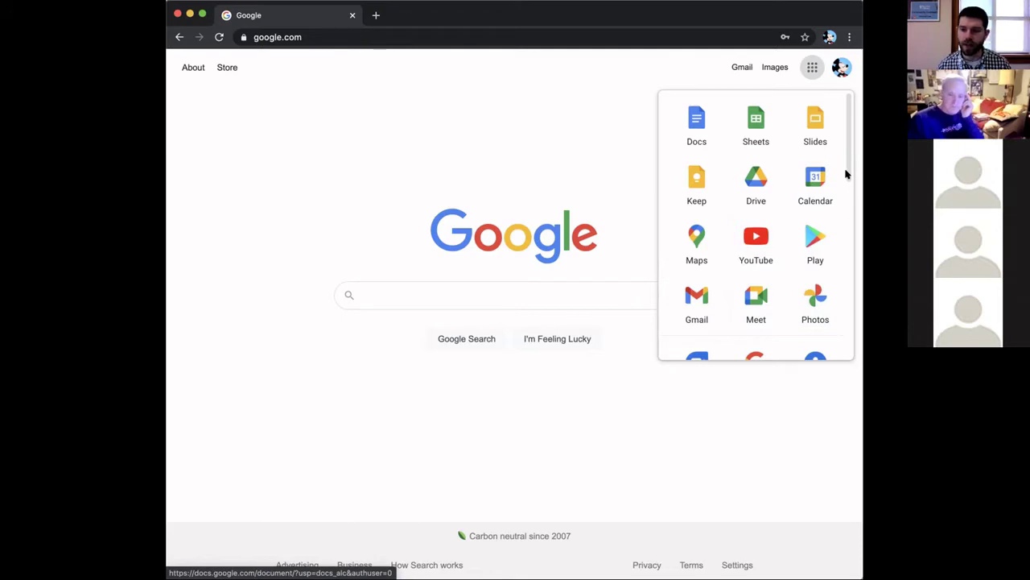
{"action": "scroll", "coordinate": [846, 175], "scroll_direction": "down", "scroll_amount": 2}
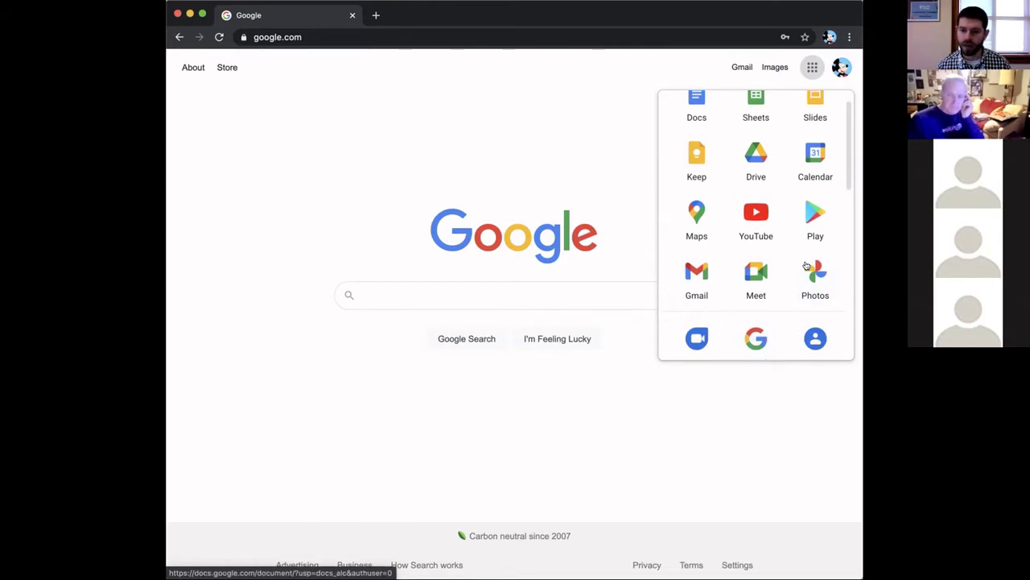
{"action": "mouse_move", "coordinate": [846, 184]}
{"action": "left_mouse_down"}
{"action": "mouse_move", "coordinate": [853, 317]}
{"action": "mouse_move", "coordinate": [849, 150]}
{"action": "mouse_move", "coordinate": [832, 193]}
{"action": "left_mouse_up"}
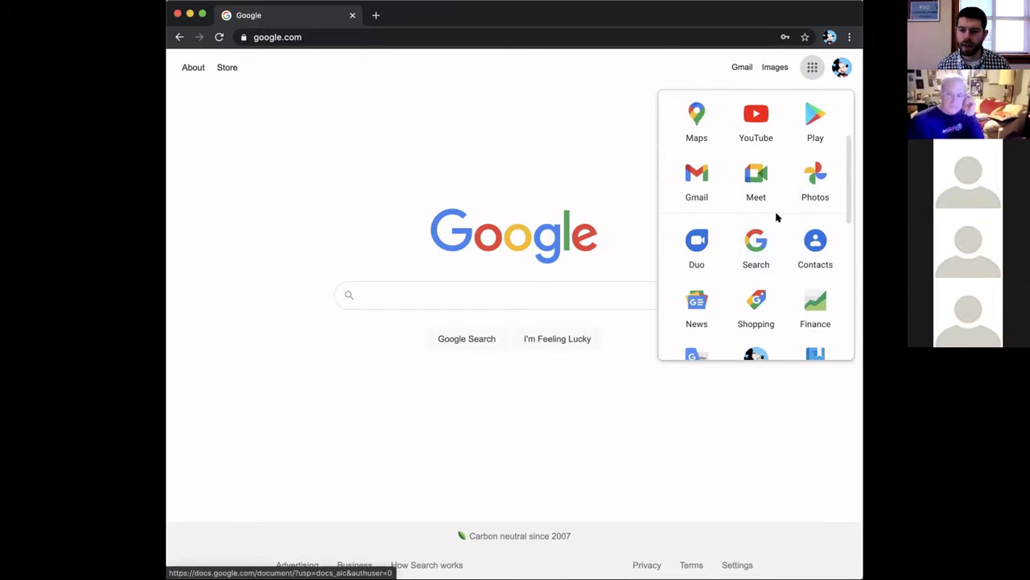
{"action": "left_click_drag", "start_coordinate": [844, 198], "coordinate": [844, 174]}
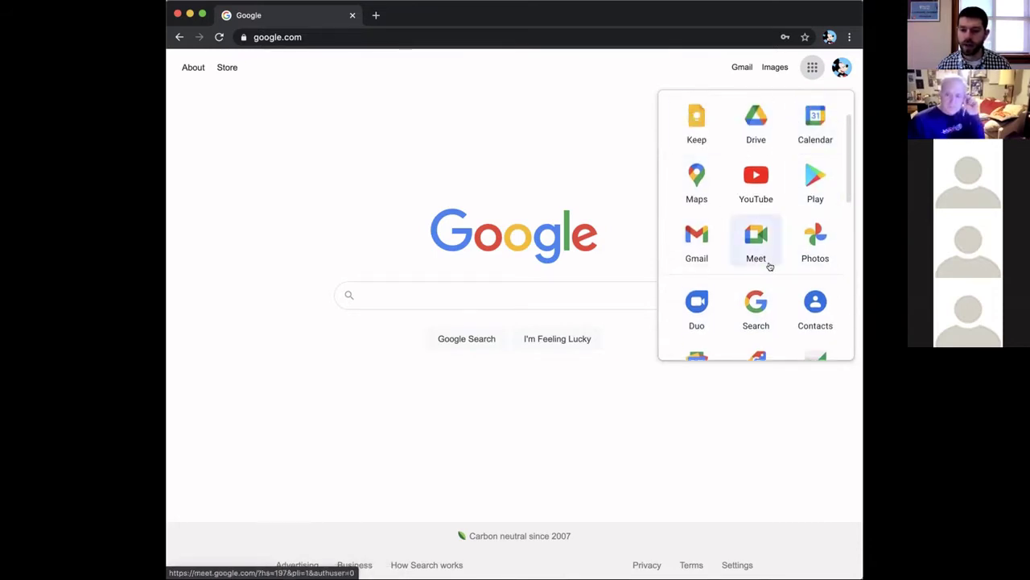
{"action": "scroll", "coordinate": [796, 242], "scroll_direction": "up", "scroll_amount": 1}
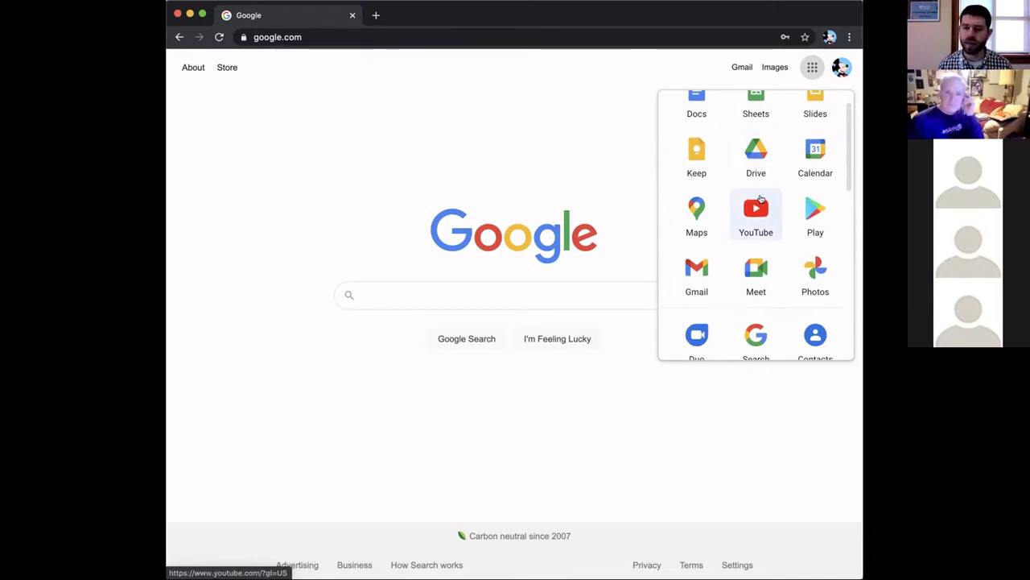
{"action": "scroll", "coordinate": [770, 230], "scroll_direction": "up", "scroll_amount": 2}
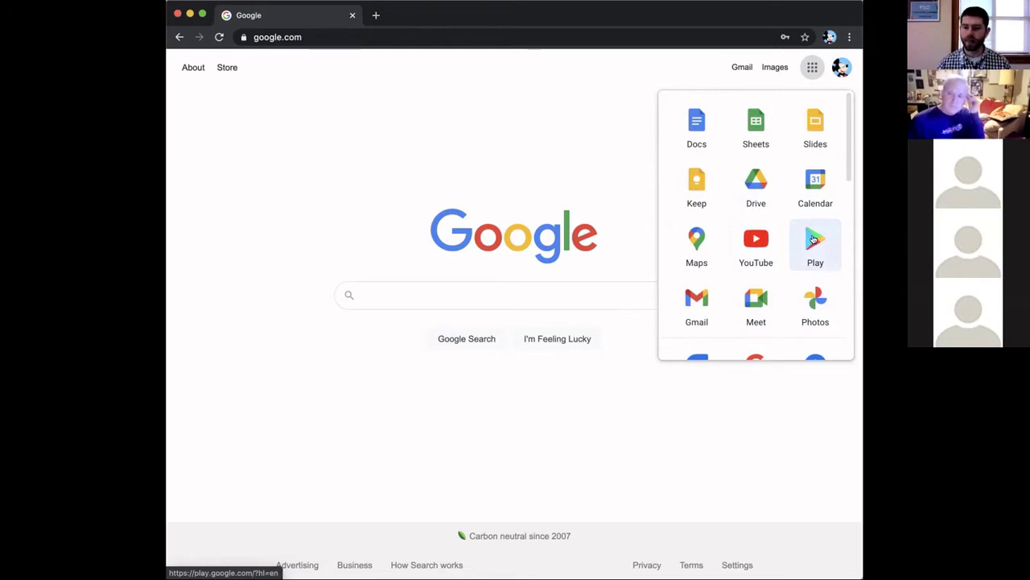
- Move Play, Meet and Photos down into the lower group of the apps panel
{"action": "left_click_drag", "start_coordinate": [813, 239], "coordinate": [758, 364]}
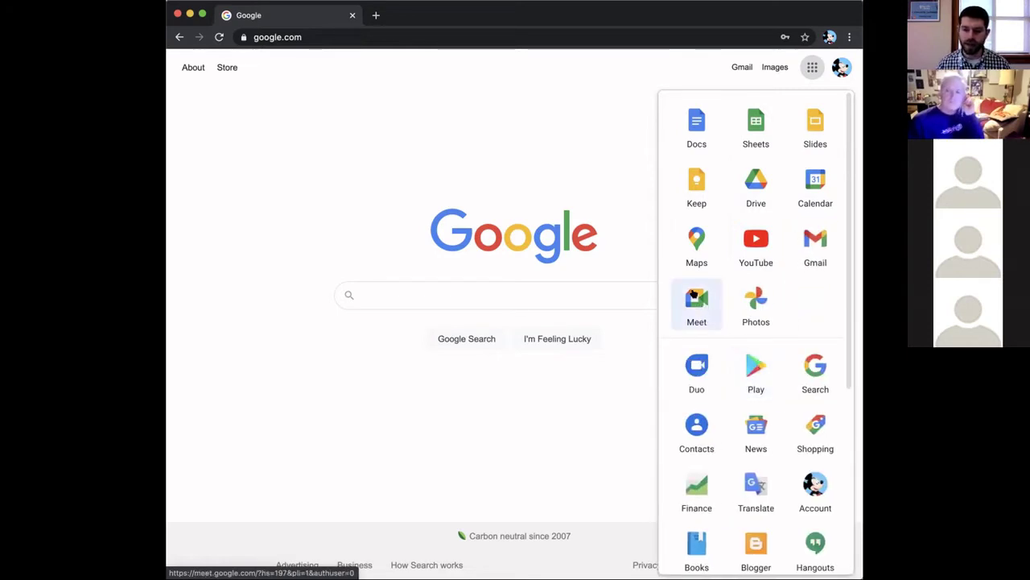
{"action": "left_click_drag", "start_coordinate": [693, 297], "coordinate": [696, 368]}
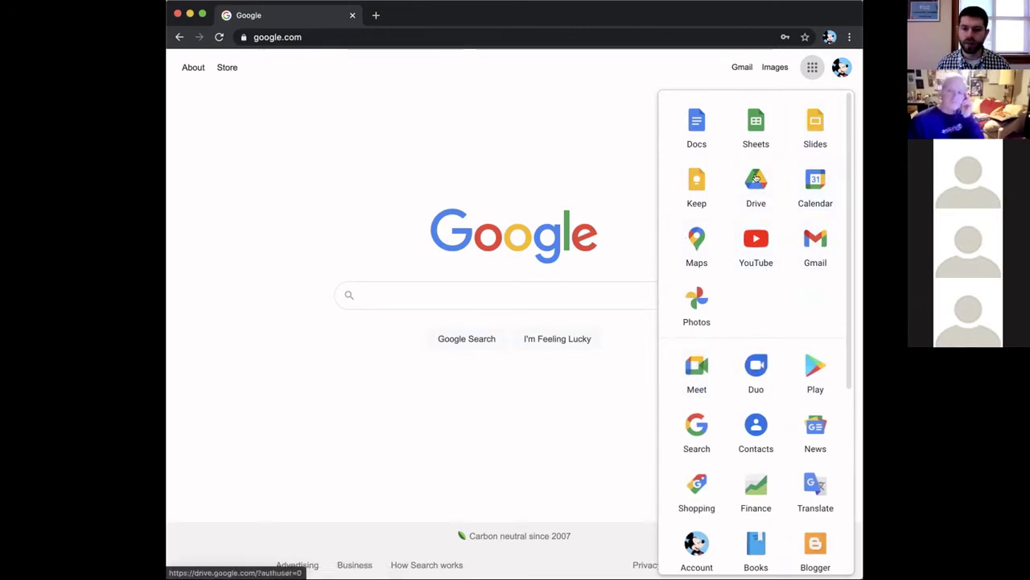
{"action": "left_click_drag", "start_coordinate": [696, 300], "coordinate": [697, 364]}
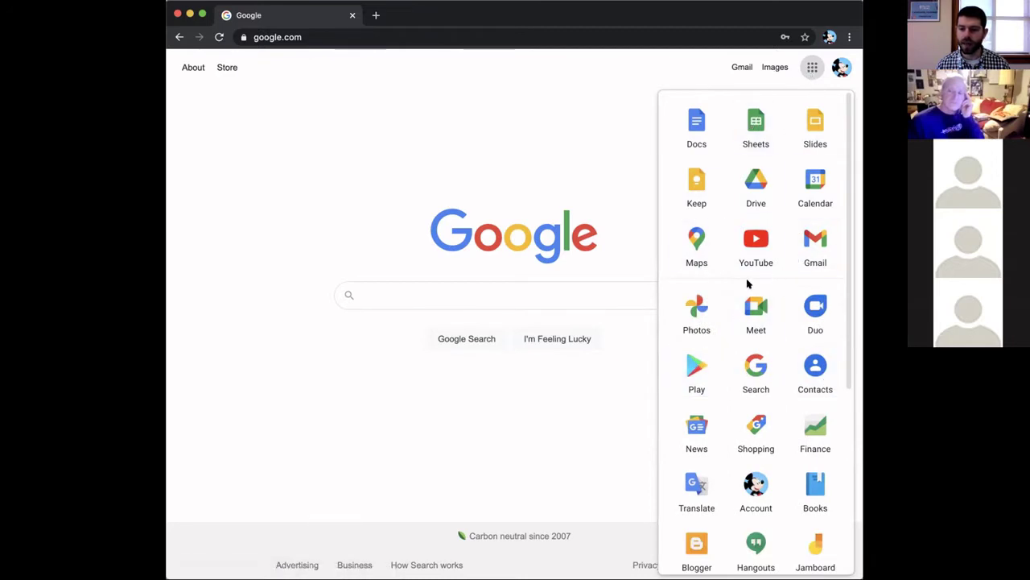
- Close and reopen the Google apps panel twice to confirm the new order
{"action": "left_click", "coordinate": [812, 66]}
{"action": "left_click", "coordinate": [811, 69]}
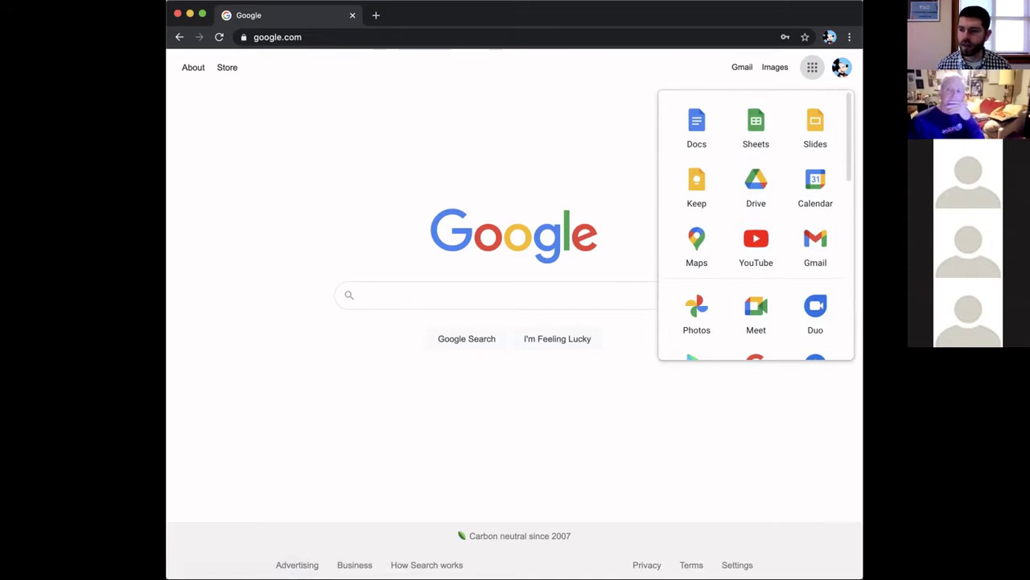
{"action": "left_click", "coordinate": [810, 68]}
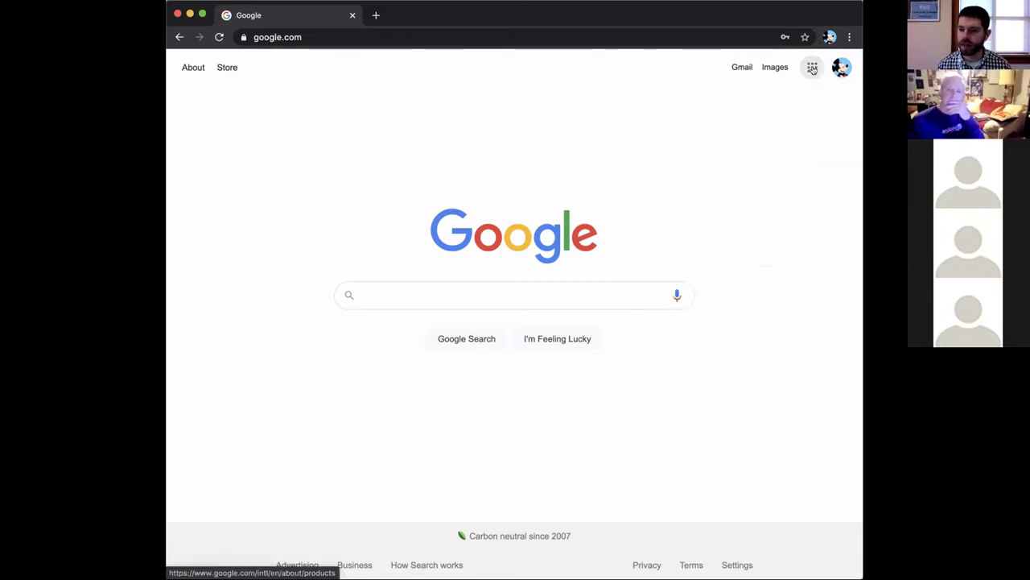
{"action": "left_click", "coordinate": [813, 69]}
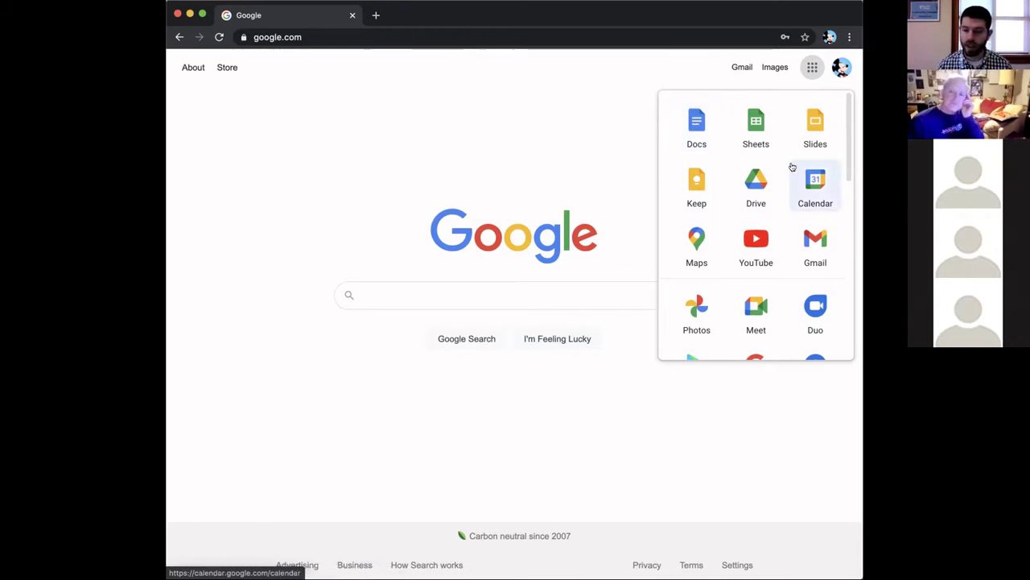
- Go to Google Docs from the apps panel and choose the blank document option
{"action": "left_click", "coordinate": [695, 122]}
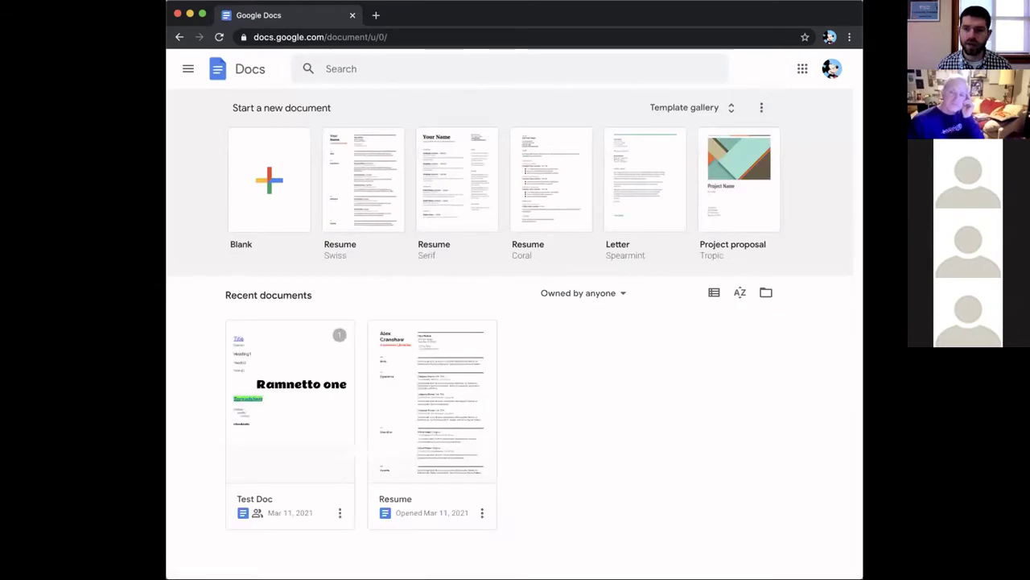
{"action": "left_click", "coordinate": [252, 207]}
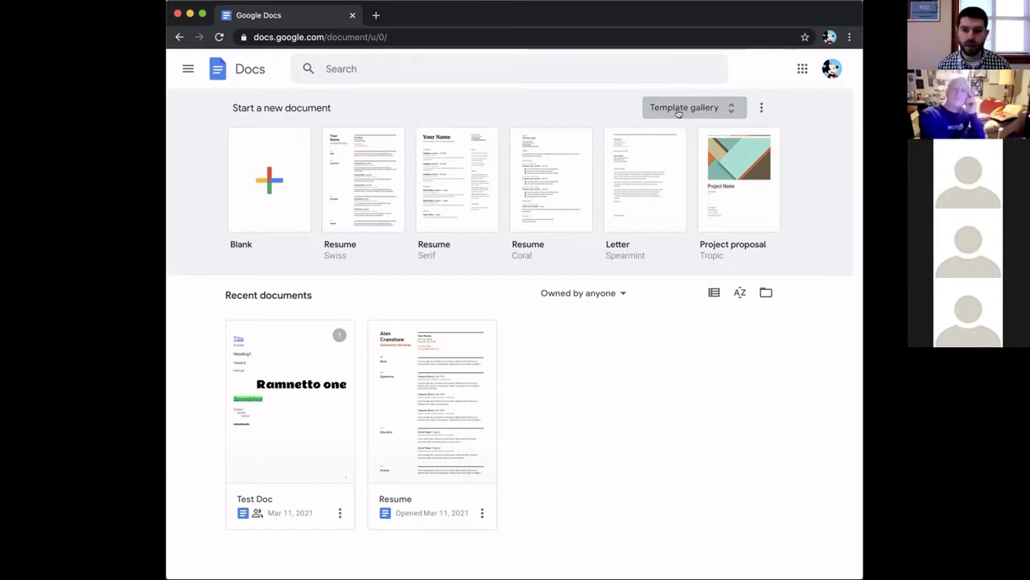
- Browse the full template gallery to the bottom, then go back to Docs home
{"action": "left_click", "coordinate": [682, 110]}
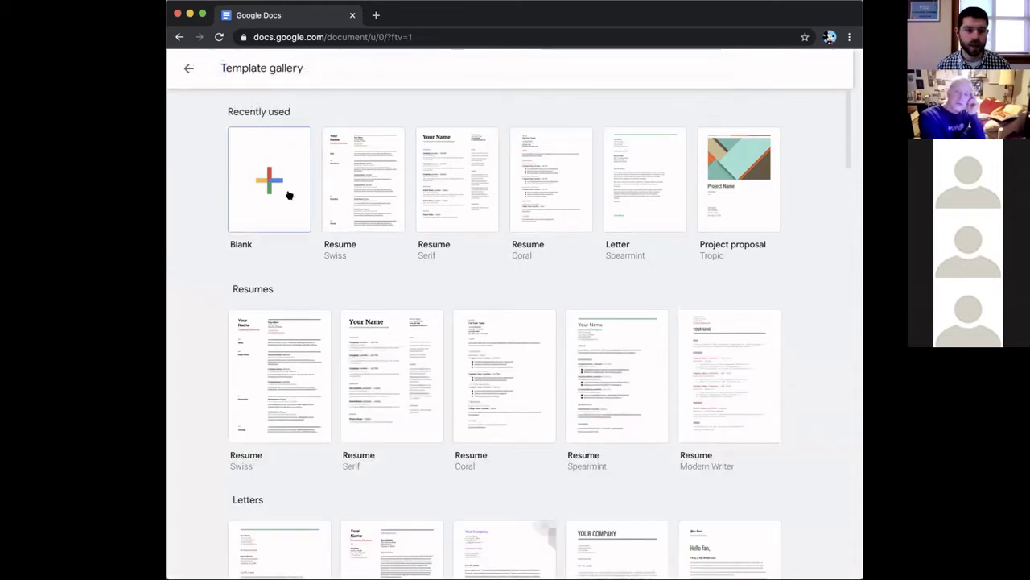
{"action": "scroll", "coordinate": [285, 236], "scroll_direction": "down", "scroll_amount": 1}
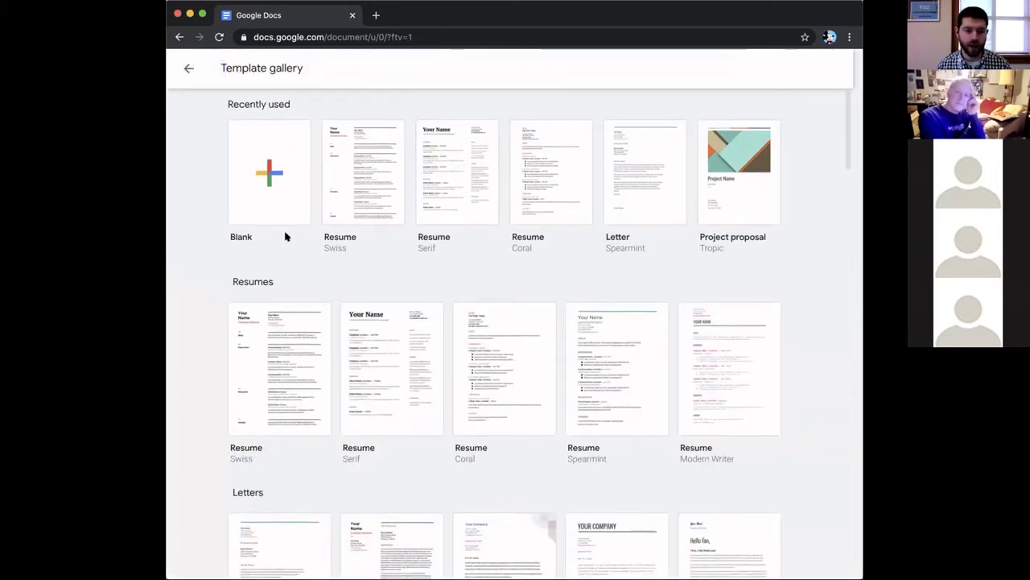
{"action": "scroll", "coordinate": [324, 301], "scroll_direction": "down", "scroll_amount": 4}
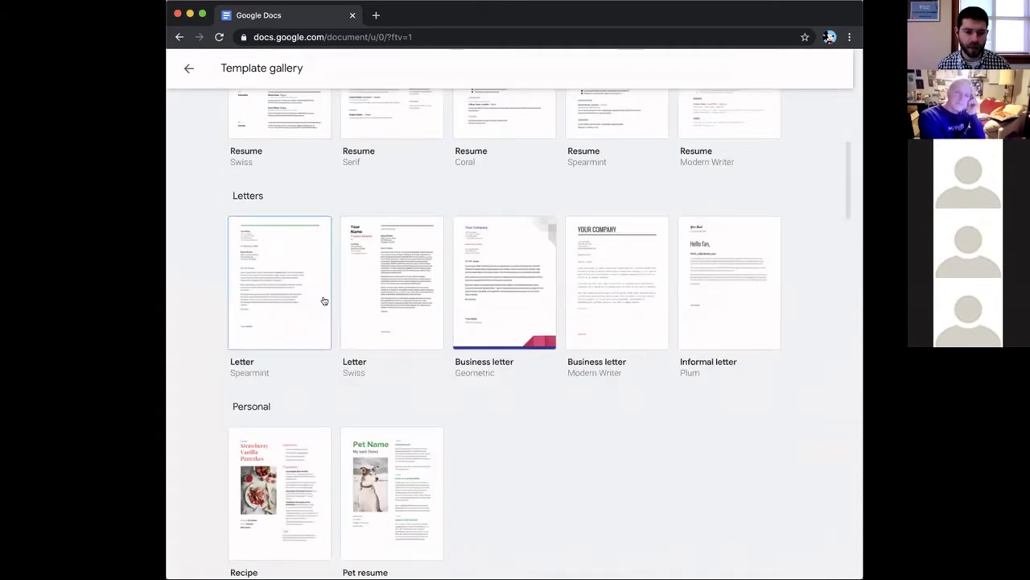
{"action": "scroll", "coordinate": [563, 314], "scroll_direction": "down", "scroll_amount": 1}
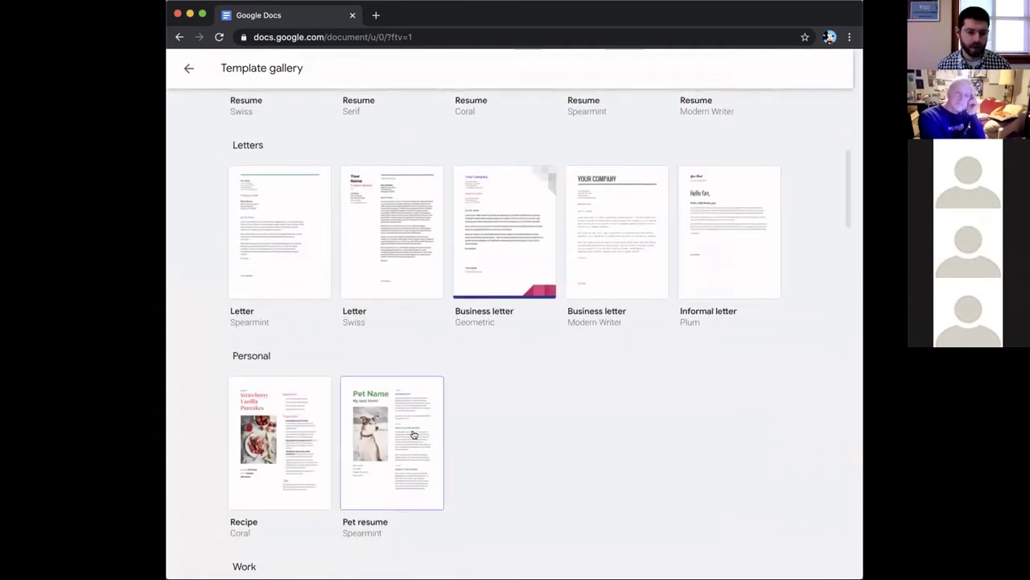
{"action": "scroll", "coordinate": [413, 434], "scroll_direction": "down", "scroll_amount": 1}
{"action": "scroll", "coordinate": [429, 427], "scroll_direction": "down", "scroll_amount": 5}
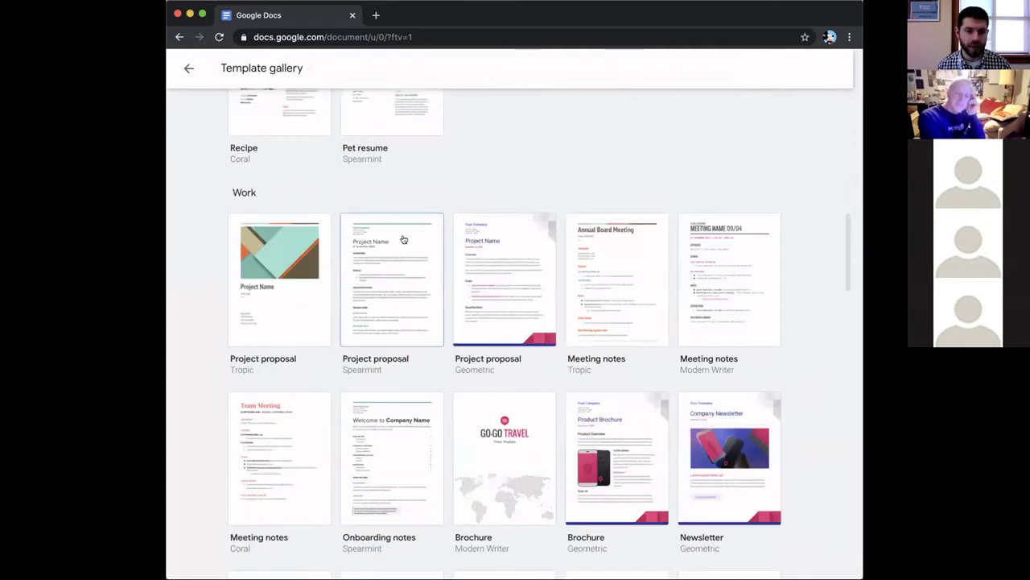
{"action": "scroll", "coordinate": [403, 239], "scroll_direction": "up", "scroll_amount": 2}
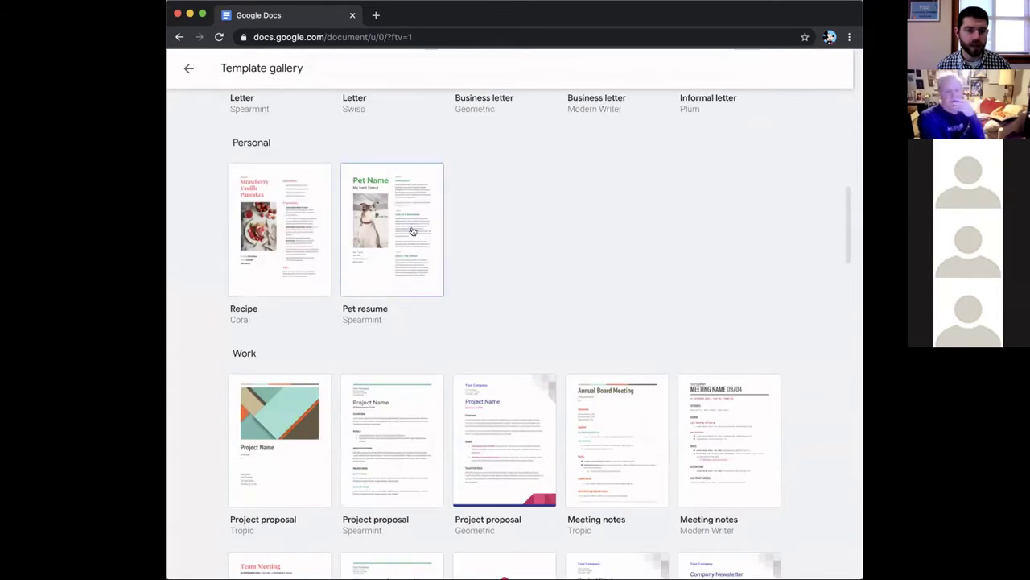
{"action": "scroll", "coordinate": [346, 266], "scroll_direction": "down", "scroll_amount": 1}
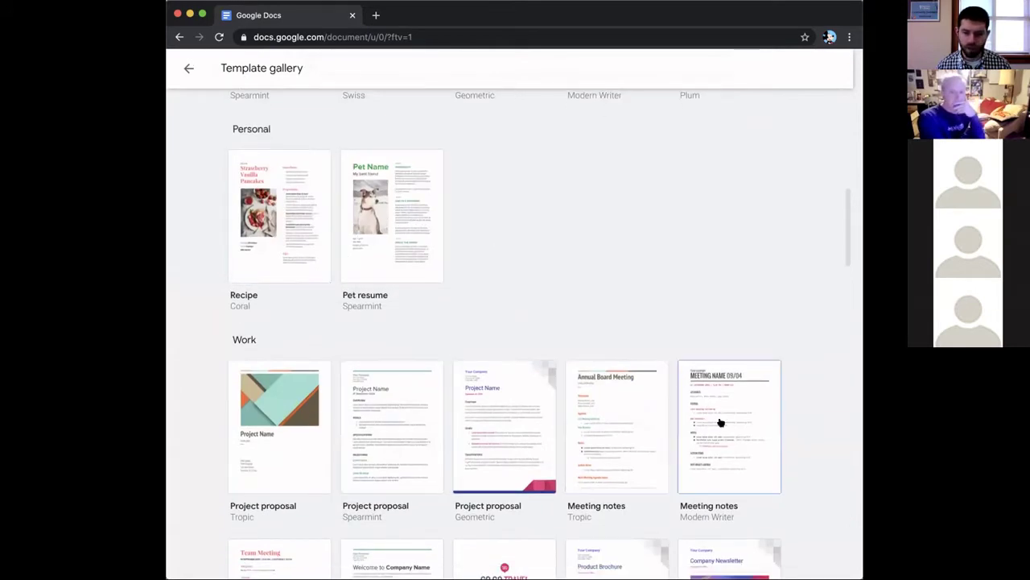
{"action": "scroll", "coordinate": [666, 372], "scroll_direction": "down", "scroll_amount": 4}
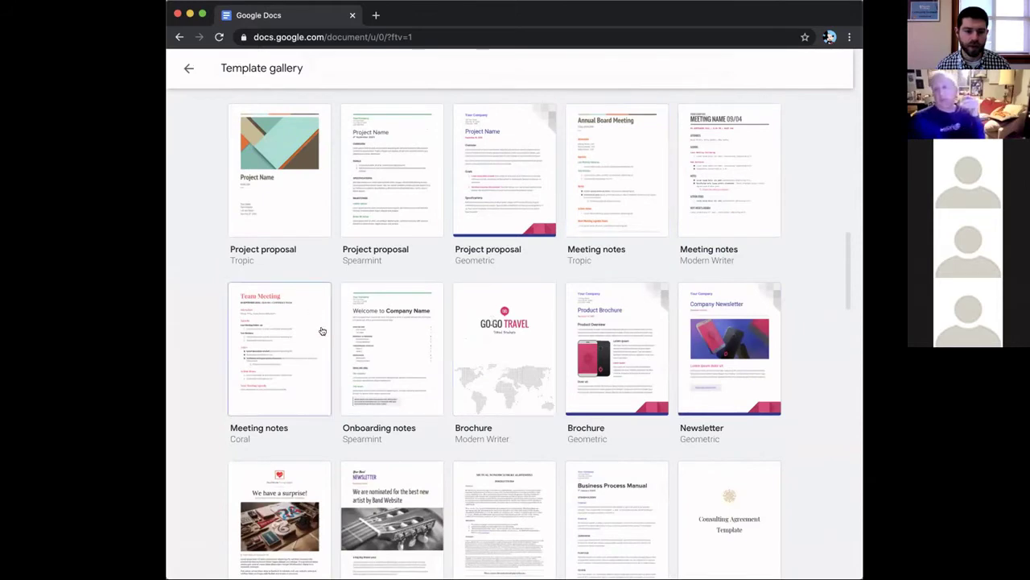
{"action": "scroll", "coordinate": [421, 324], "scroll_direction": "down", "scroll_amount": 2}
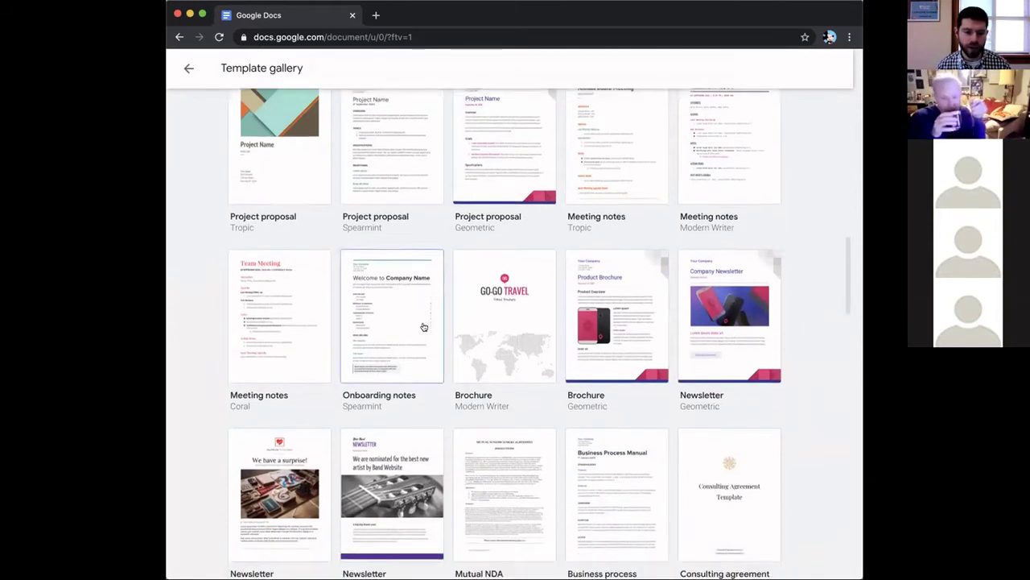
{"action": "scroll", "coordinate": [628, 405], "scroll_direction": "down", "scroll_amount": 6}
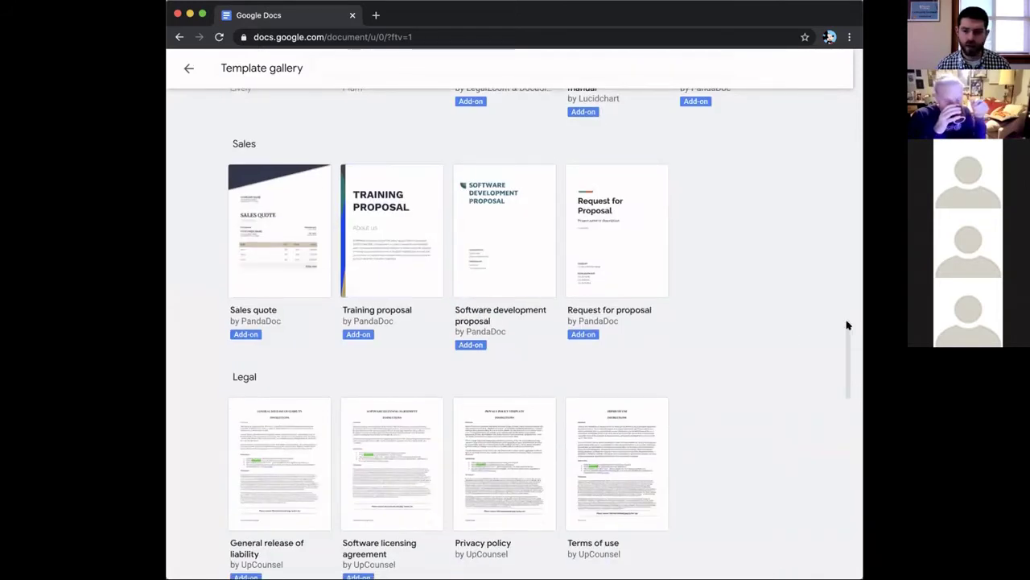
{"action": "left_click_drag", "start_coordinate": [850, 334], "coordinate": [845, 95]}
{"action": "left_click", "coordinate": [184, 70]}
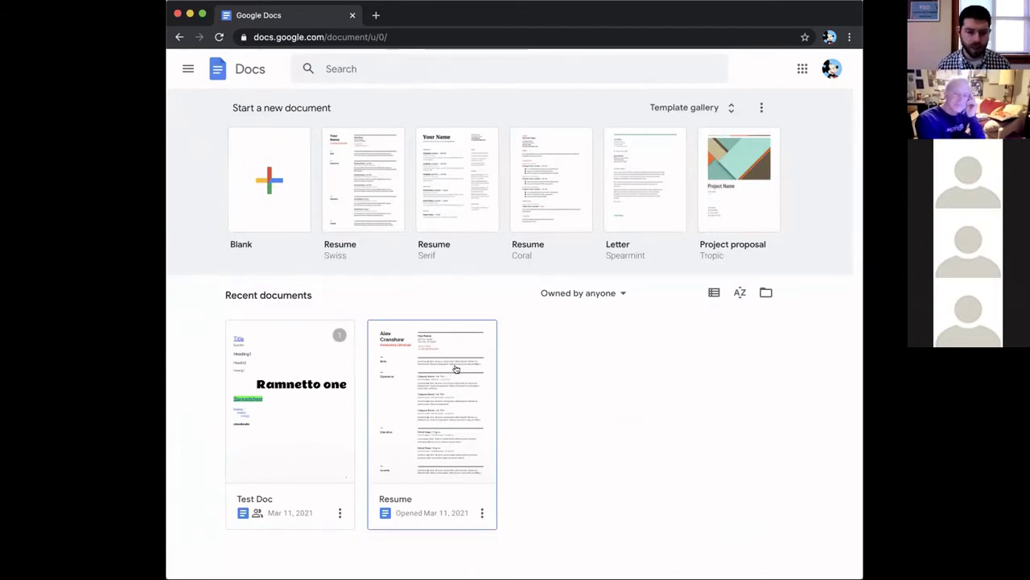
{"action": "left_click", "coordinate": [345, 67]}
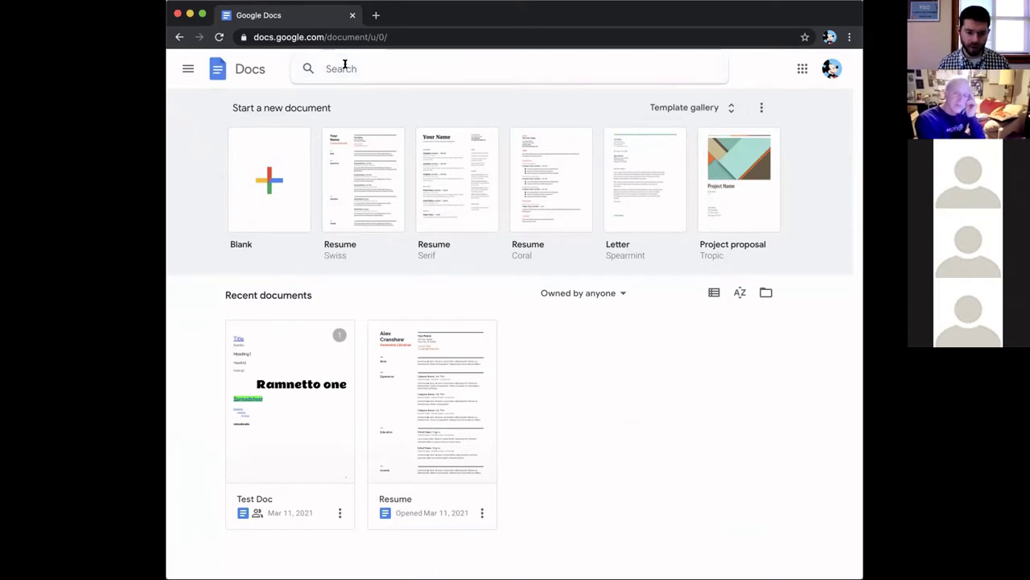
{"action": "type", "text": "test doc"}
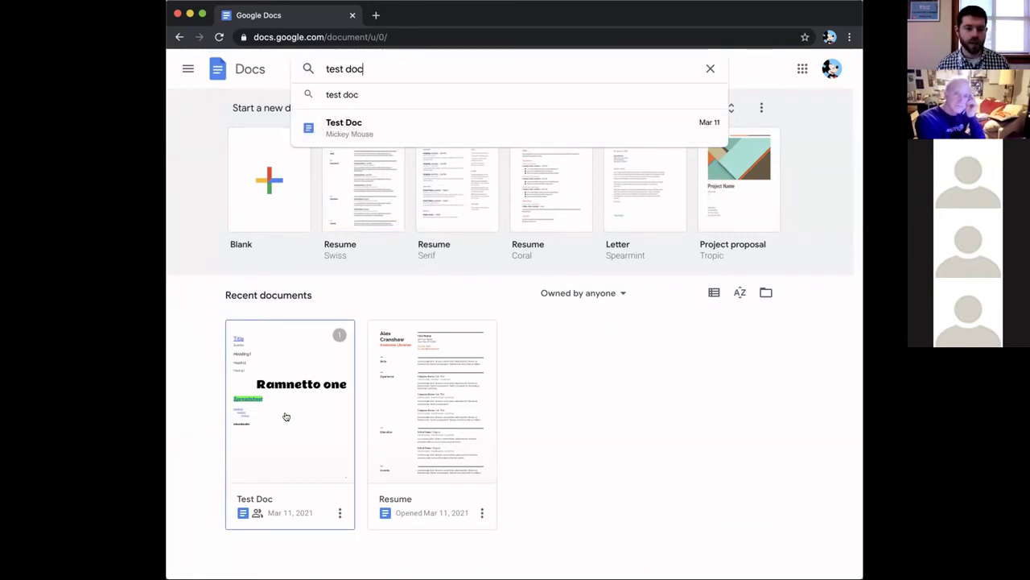
{"action": "left_click", "coordinate": [298, 78]}
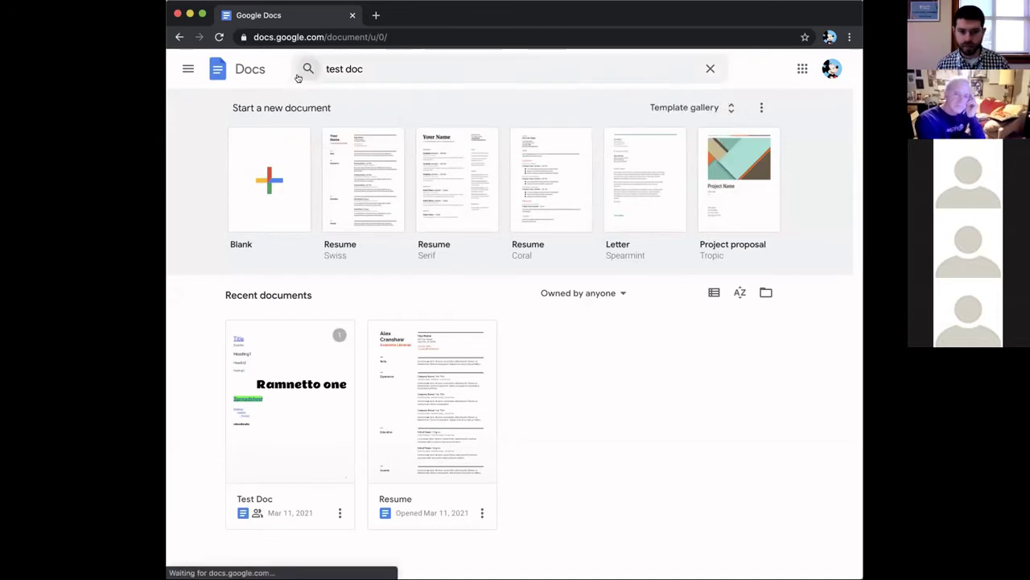
{"action": "left_click", "coordinate": [180, 37]}
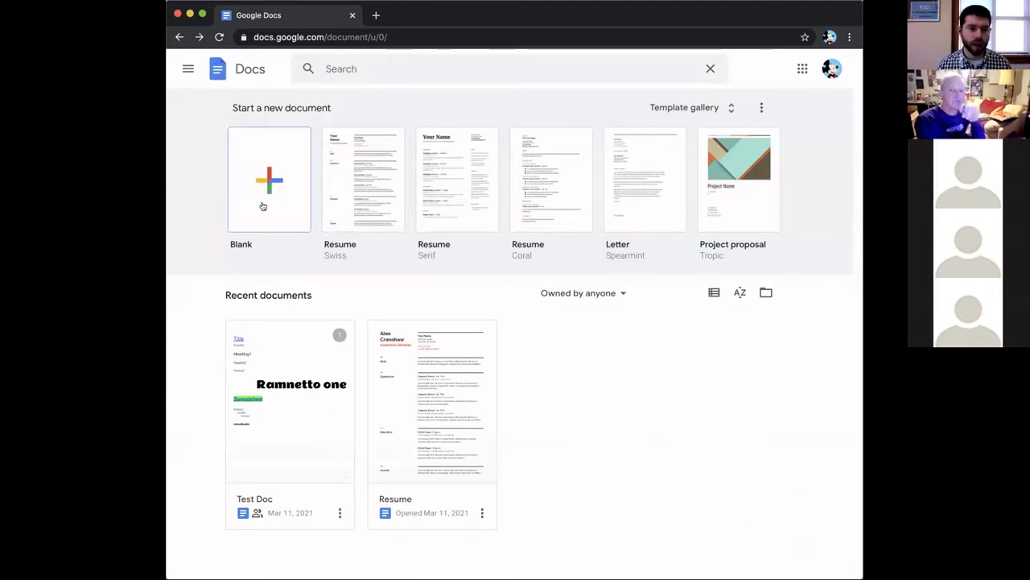
- Create a blank document, type some test gibberish, then select it all and delete it
{"action": "left_click", "coordinate": [269, 178]}
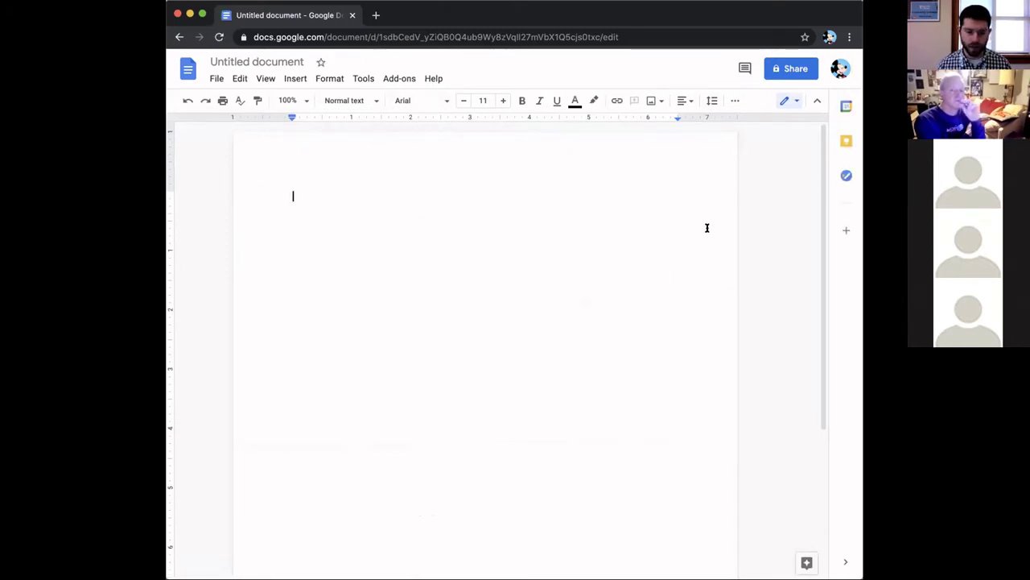
{"action": "type", "text": "nskjdnvkjsndkvjnsdkjvnksjdv"}
{"action": "key", "text": "super+a"}
{"action": "key", "text": "BackSpace"}
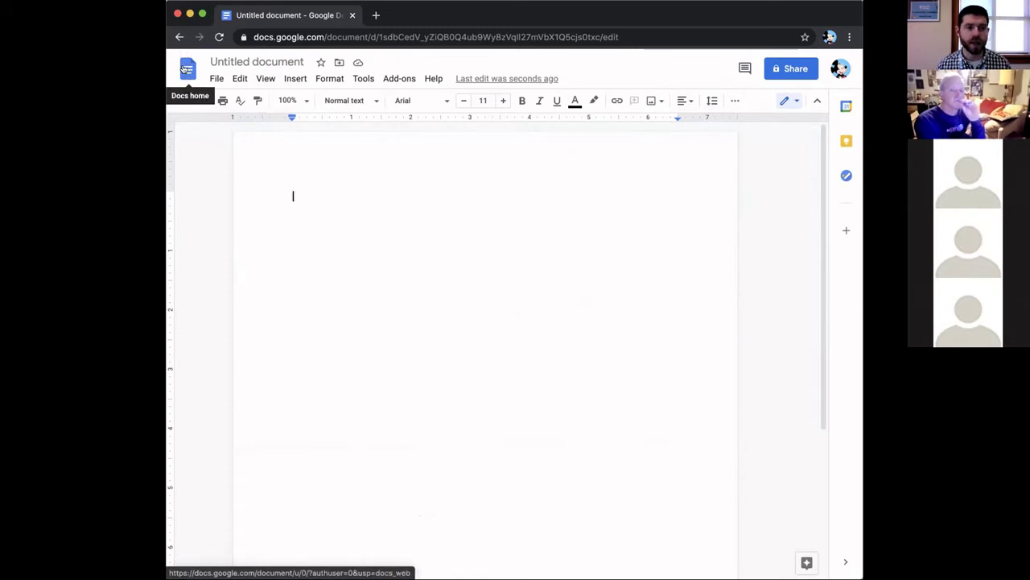
- Go back to the Docs home page from the Untitled document
{"action": "left_click", "coordinate": [187, 70]}
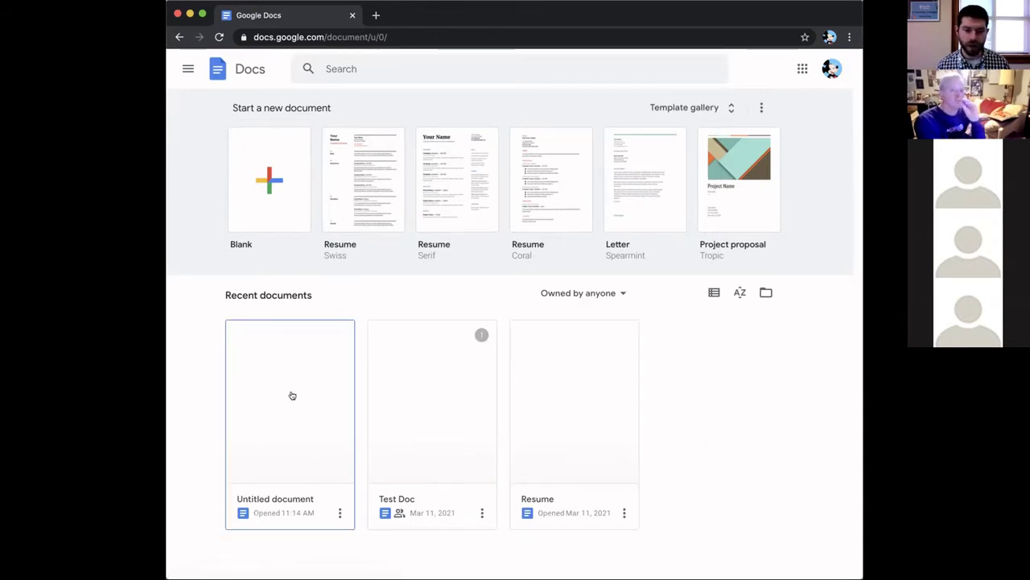
- Create a new document from the Business letter (Geometric) template in the gallery
{"action": "left_click", "coordinate": [686, 107]}
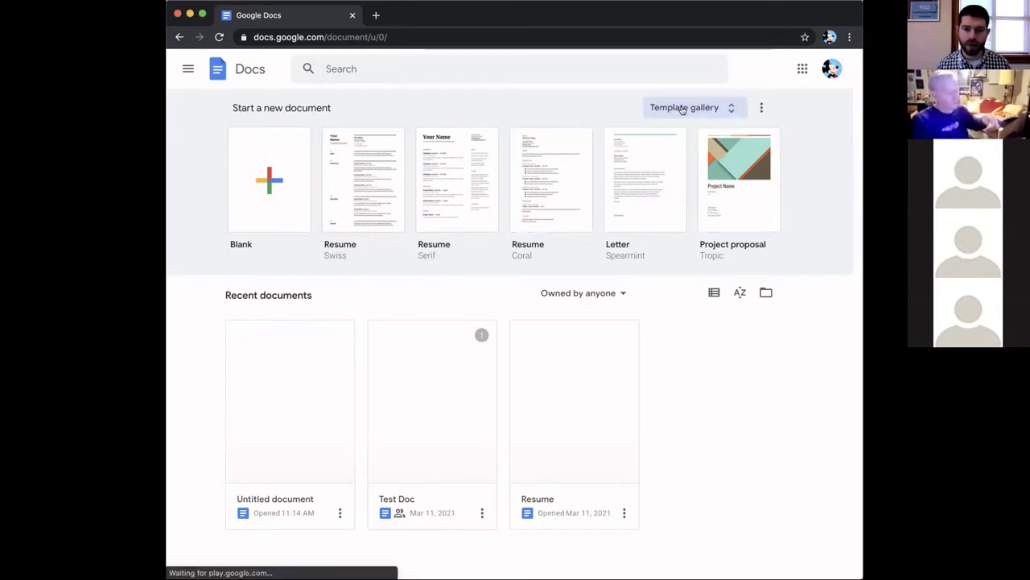
{"action": "scroll", "coordinate": [344, 409], "scroll_direction": "down", "scroll_amount": 3}
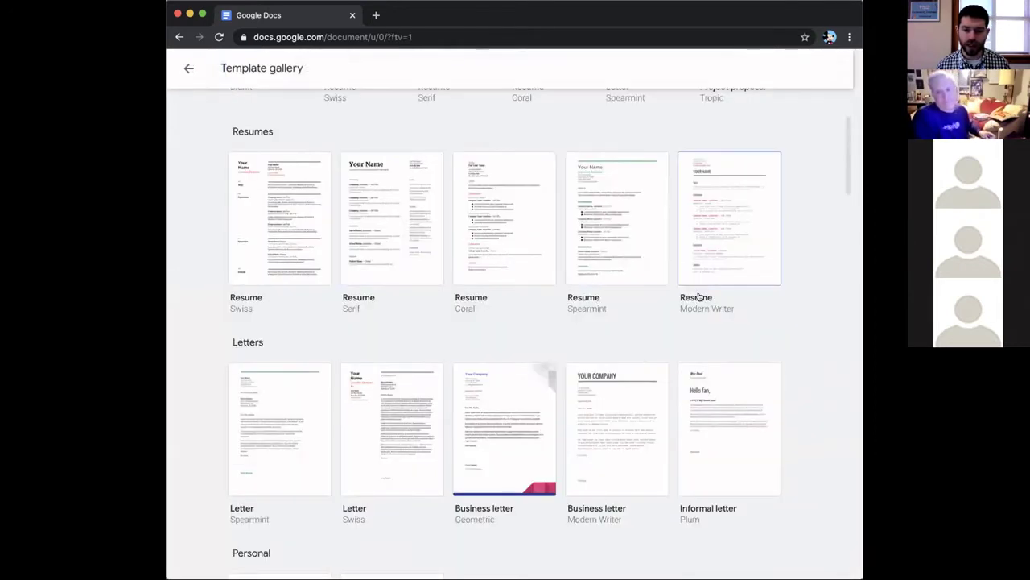
{"action": "left_click", "coordinate": [506, 414]}
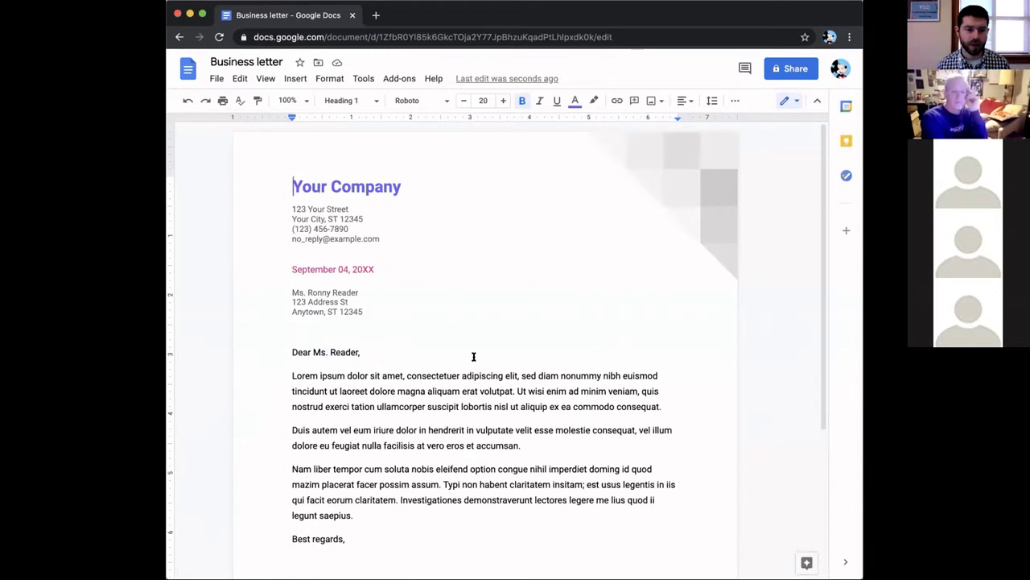
- Replace the letter's first body paragraph with 'Hello' and return to Docs home
{"action": "double_click", "coordinate": [448, 361]}
{"action": "left_click", "coordinate": [545, 359]}
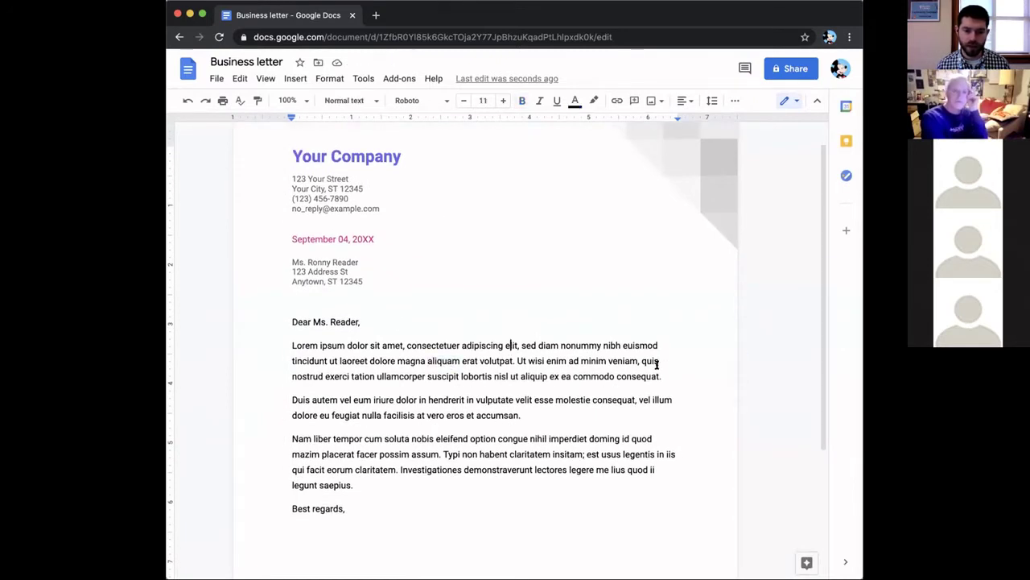
{"action": "triple_click", "coordinate": [543, 354]}
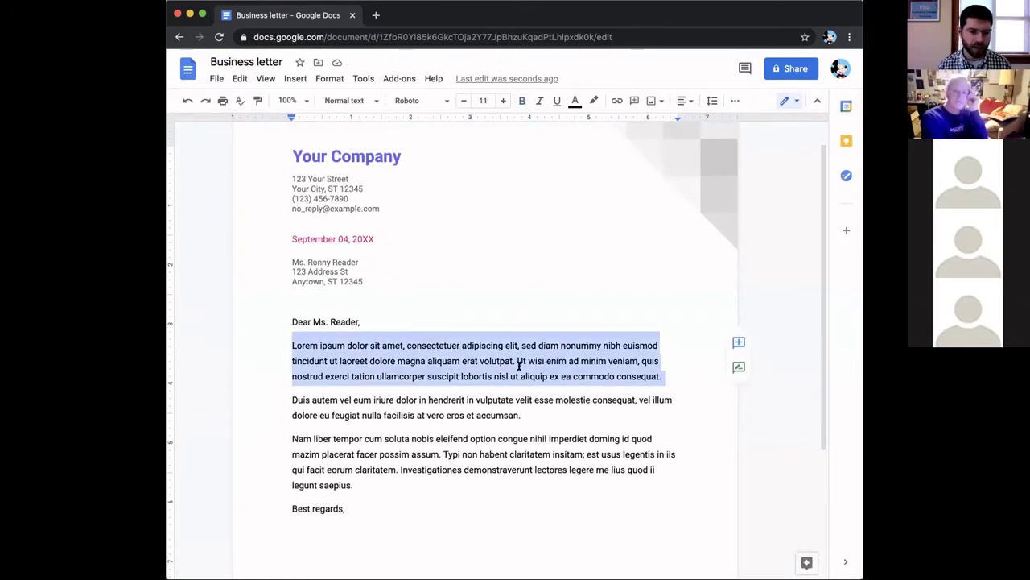
{"action": "scroll", "coordinate": [542, 346], "scroll_direction": "up", "scroll_amount": 1}
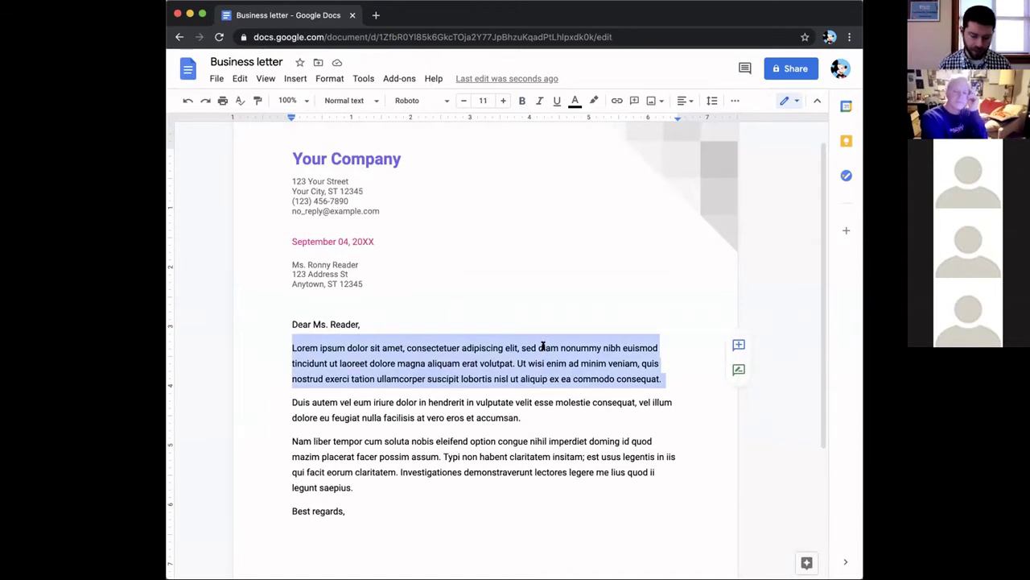
{"action": "type", "text": "Hello"}
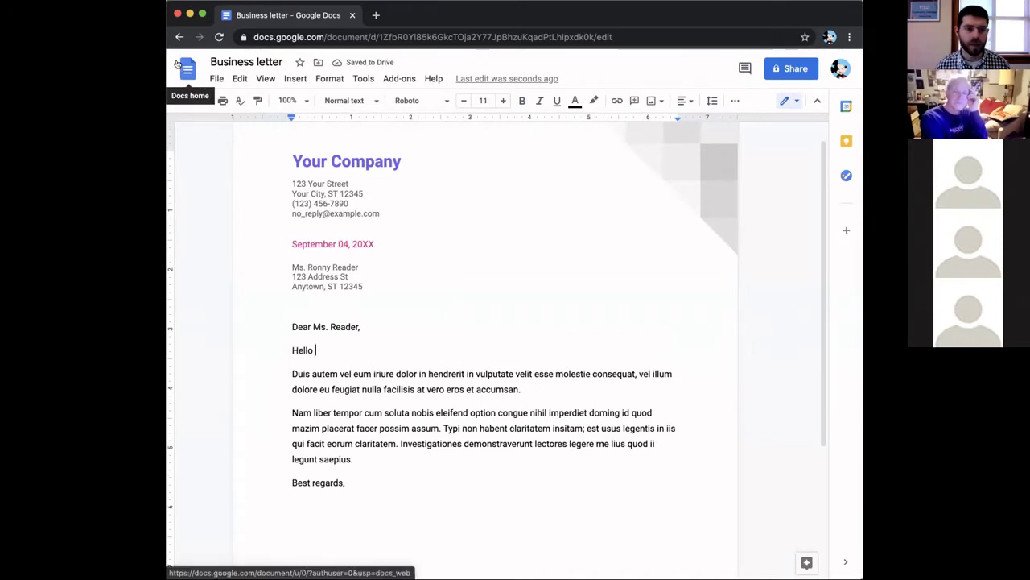
{"action": "left_click", "coordinate": [185, 70]}
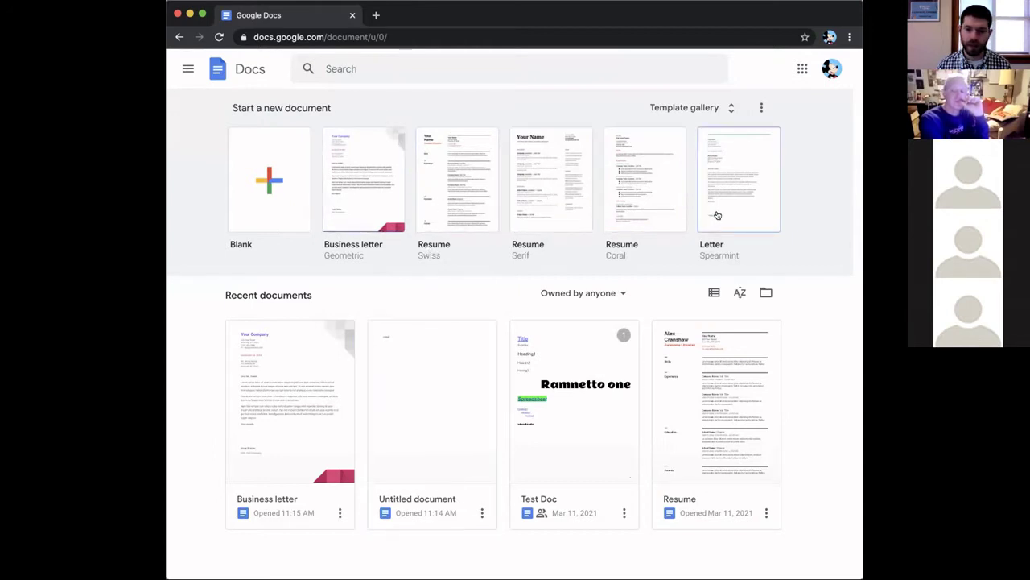
- Reopen the empty Untitled document from the recent documents list
{"action": "left_click", "coordinate": [738, 172]}
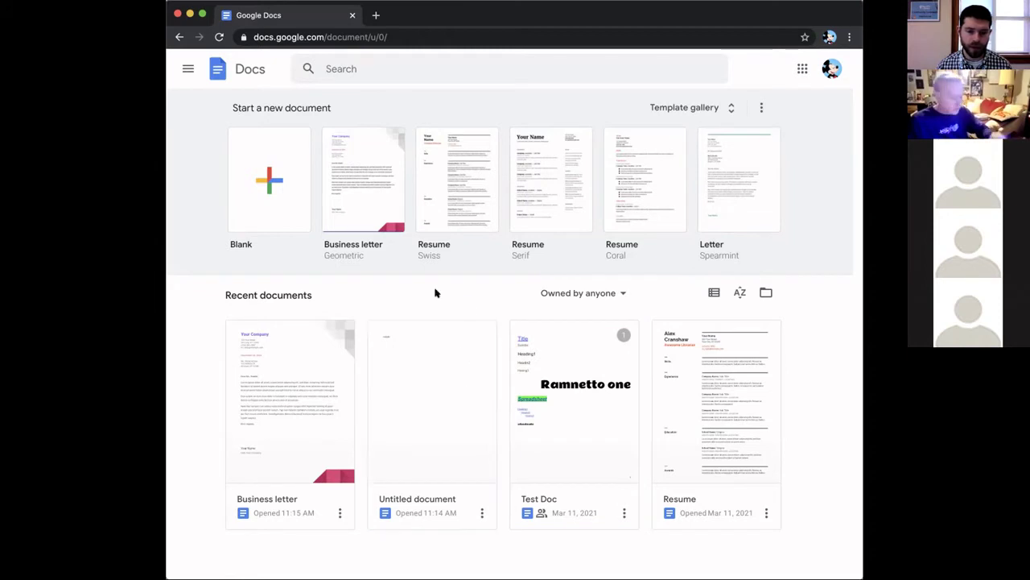
{"action": "left_click", "coordinate": [437, 434]}
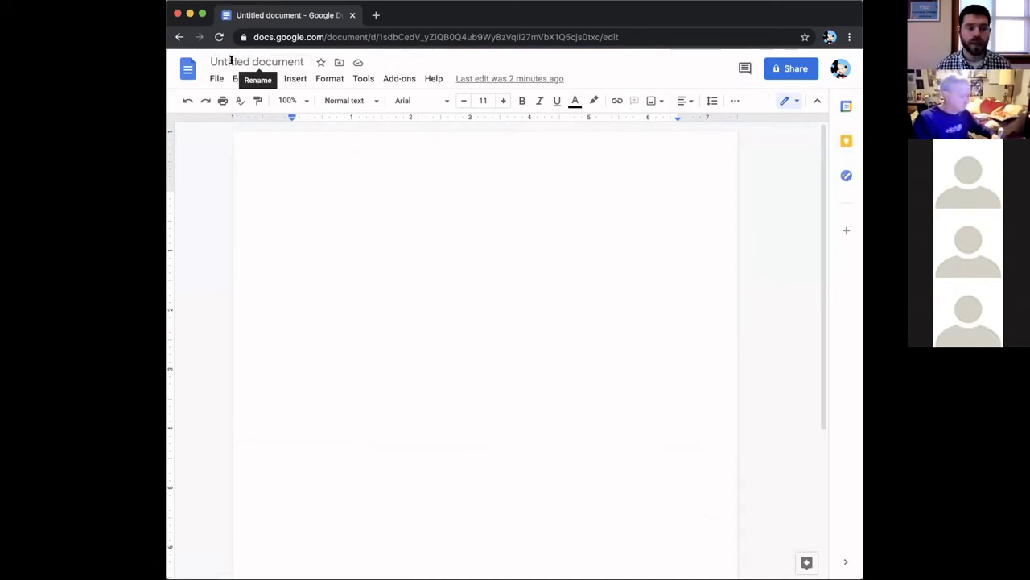
- Rename the untitled document to 'Test Doc #2'
{"action": "left_click", "coordinate": [285, 61]}
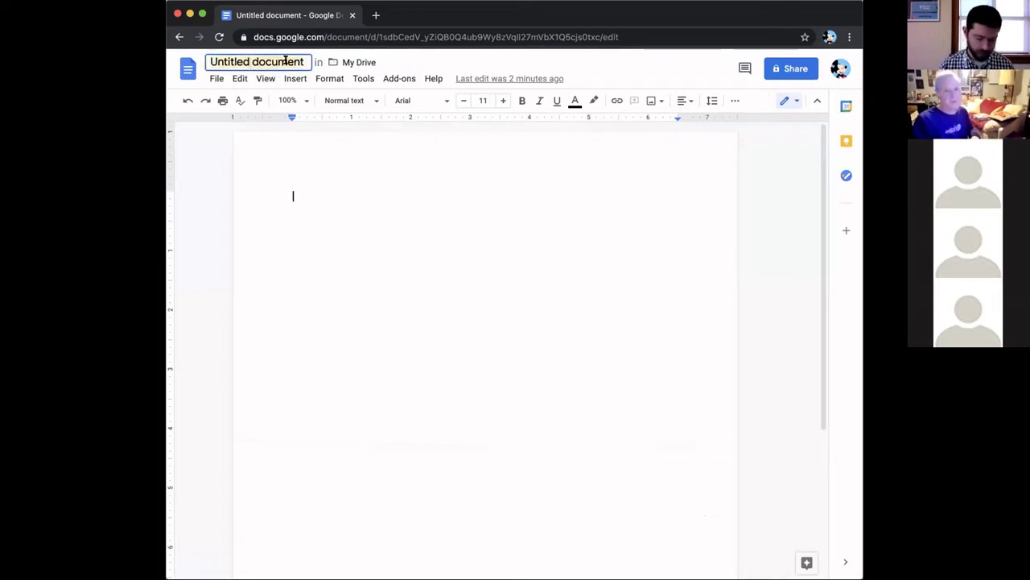
{"action": "type", "text": "Test Doc #2"}
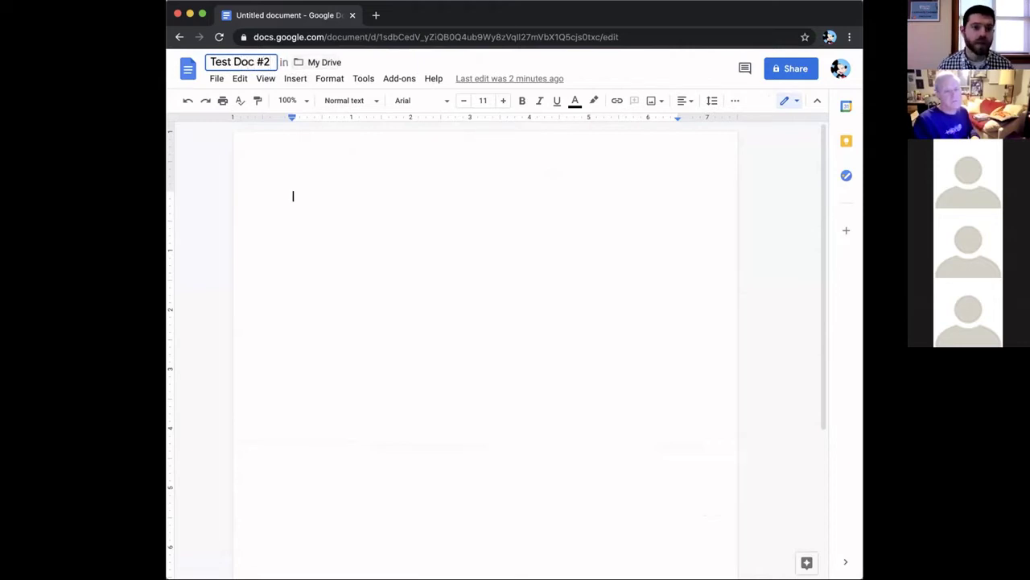
{"action": "key", "text": "Return"}
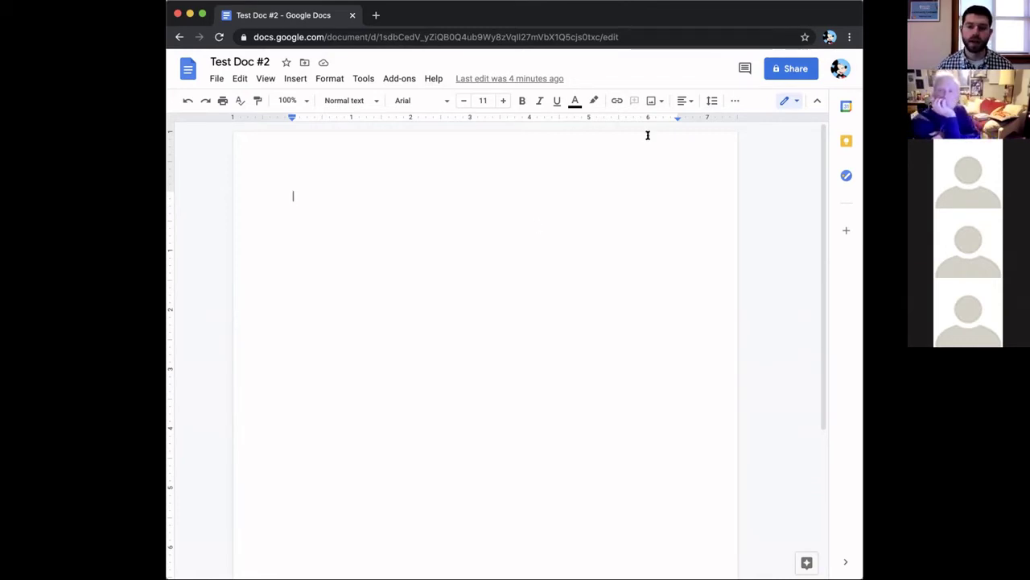
- Add two suggested contacts as recipients of Test Doc #2, searching by name for the second
{"action": "left_click", "coordinate": [787, 69]}
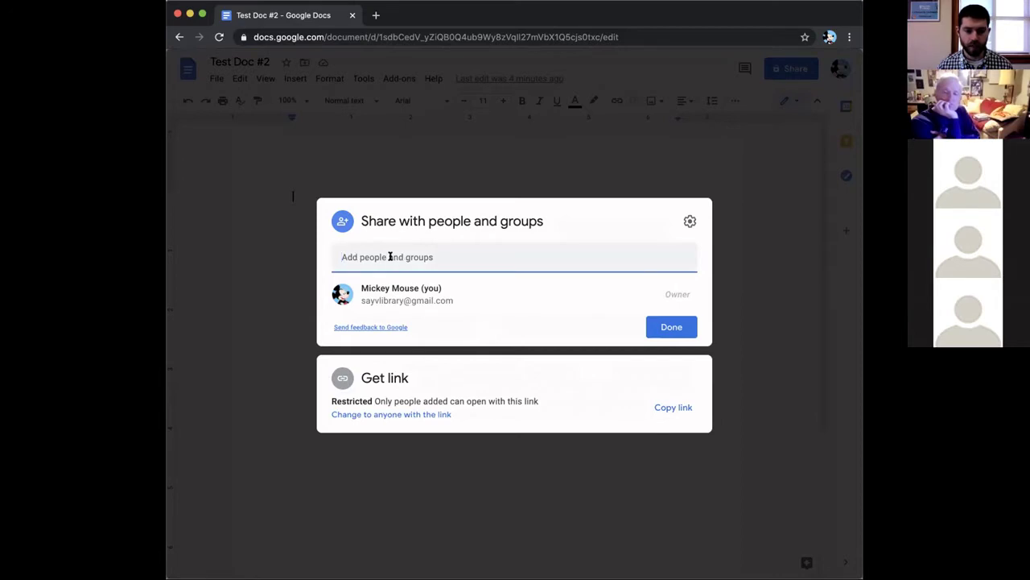
{"action": "left_click", "coordinate": [359, 255]}
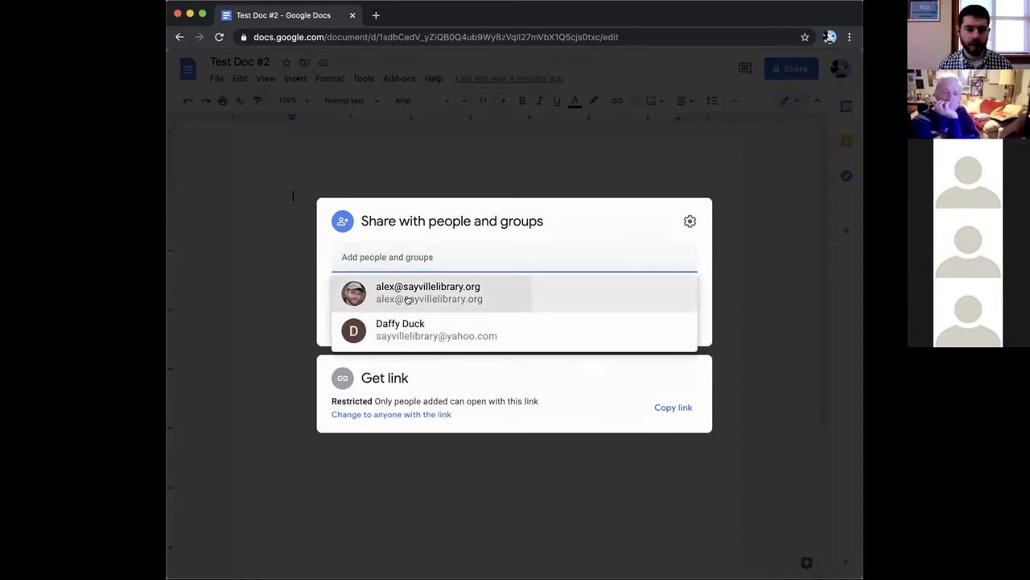
{"action": "left_click", "coordinate": [427, 292]}
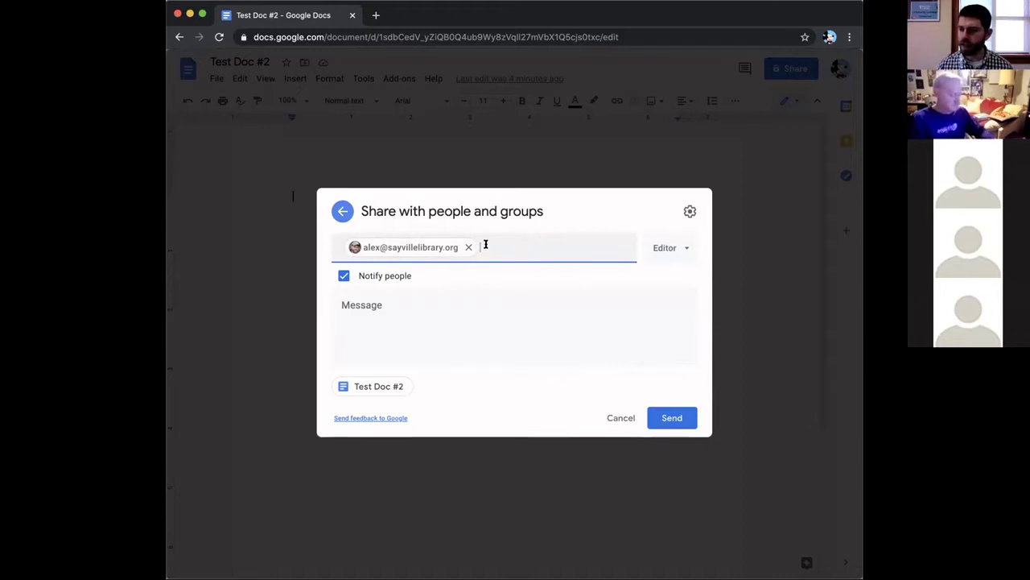
{"action": "left_click", "coordinate": [534, 239]}
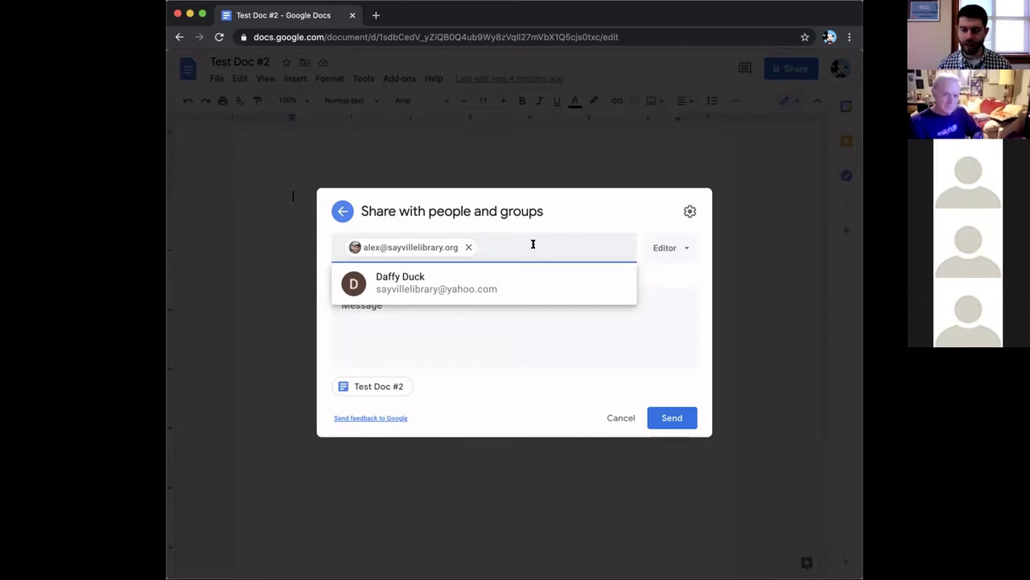
{"action": "type", "text": "daff"}
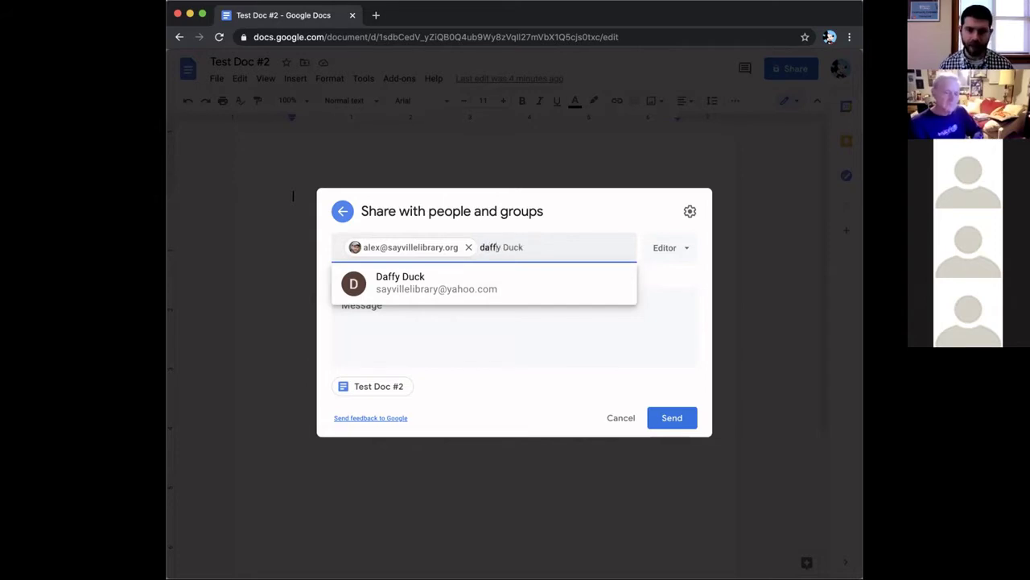
{"action": "left_click", "coordinate": [439, 284]}
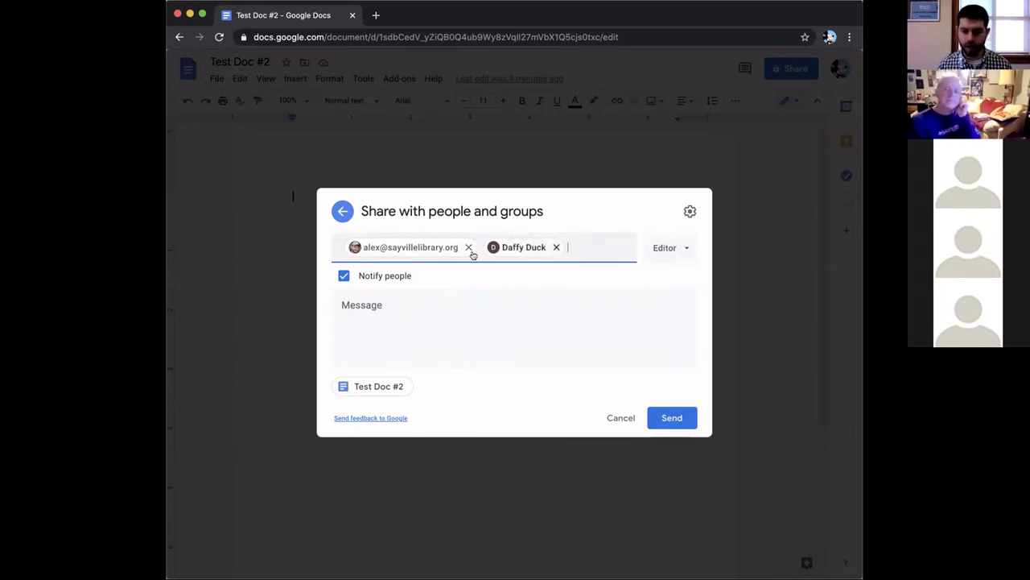
{"action": "left_click", "coordinate": [668, 248]}
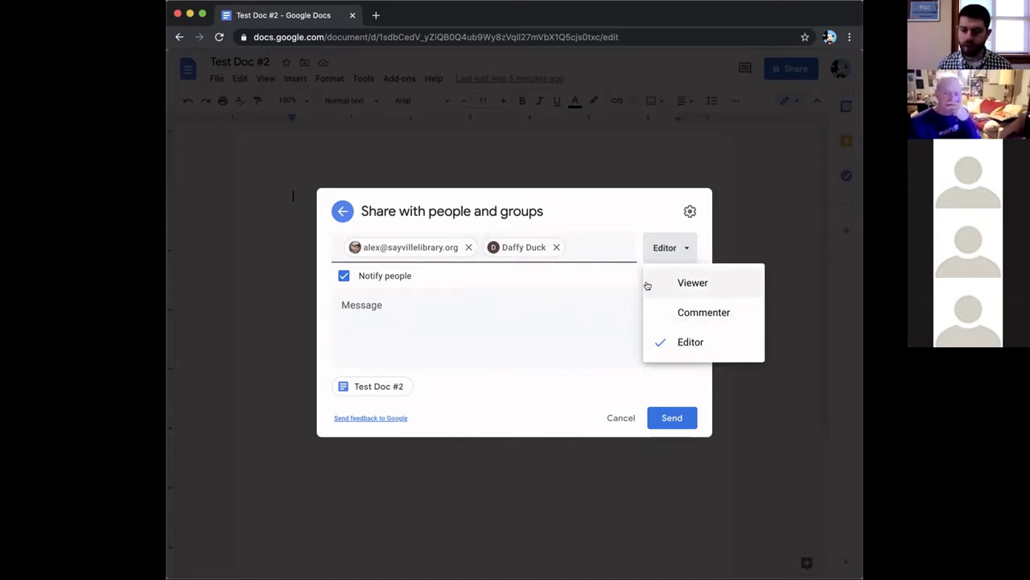
- Set the invitees' role, trying Viewer and Commenter before settling on Editor
{"action": "left_click", "coordinate": [694, 284]}
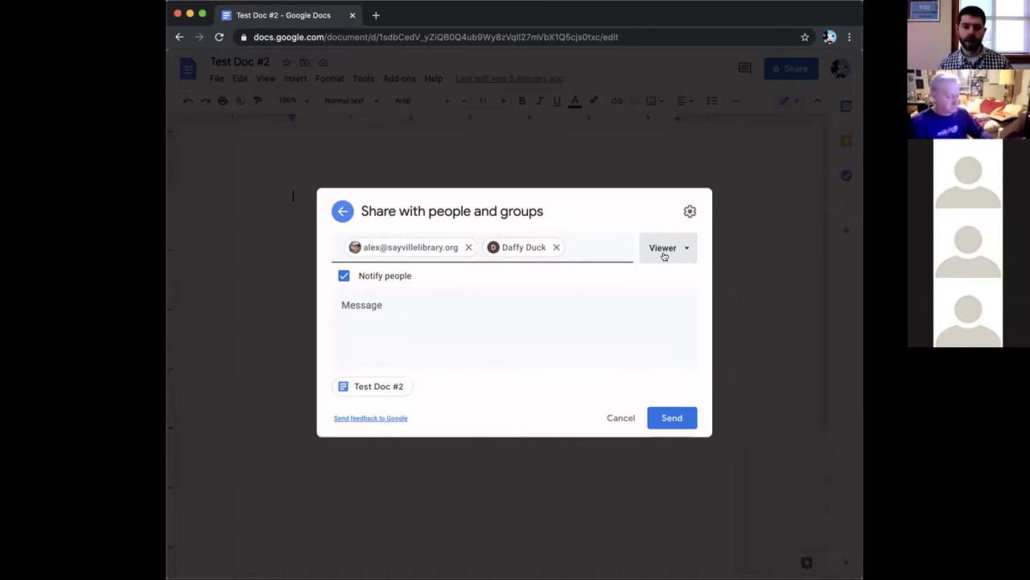
{"action": "left_click", "coordinate": [664, 249]}
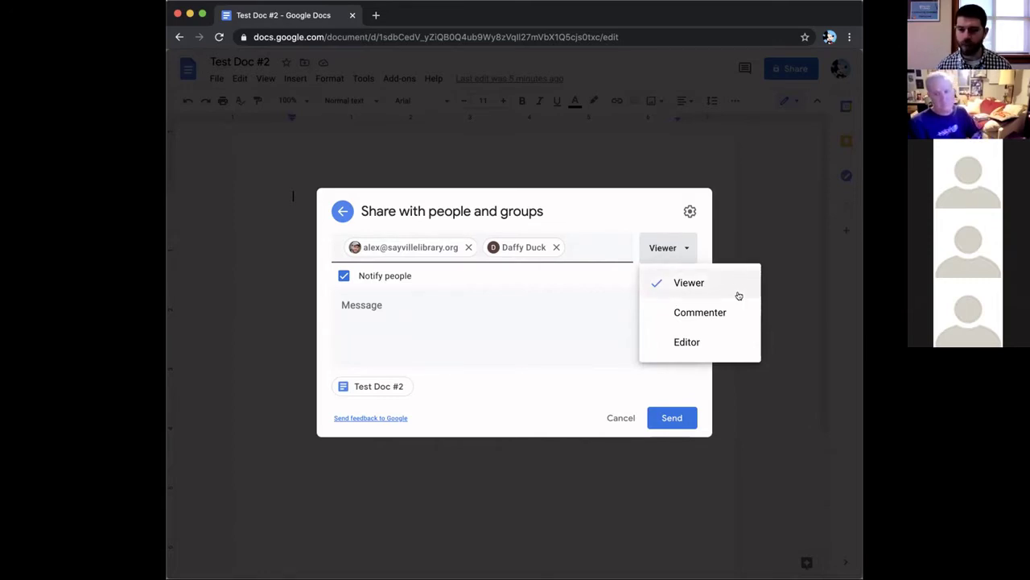
{"action": "left_click", "coordinate": [697, 312]}
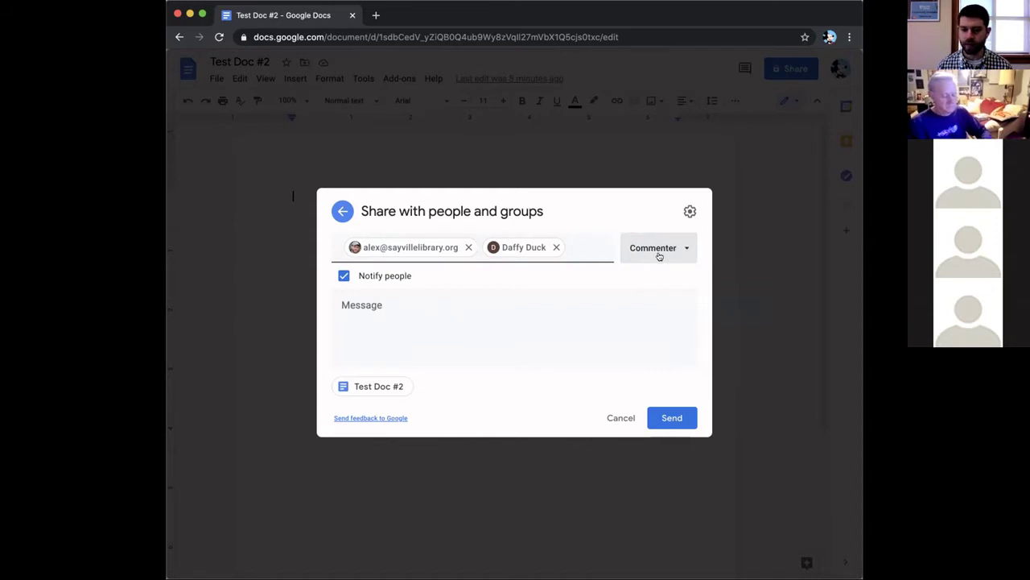
{"action": "left_click", "coordinate": [658, 251]}
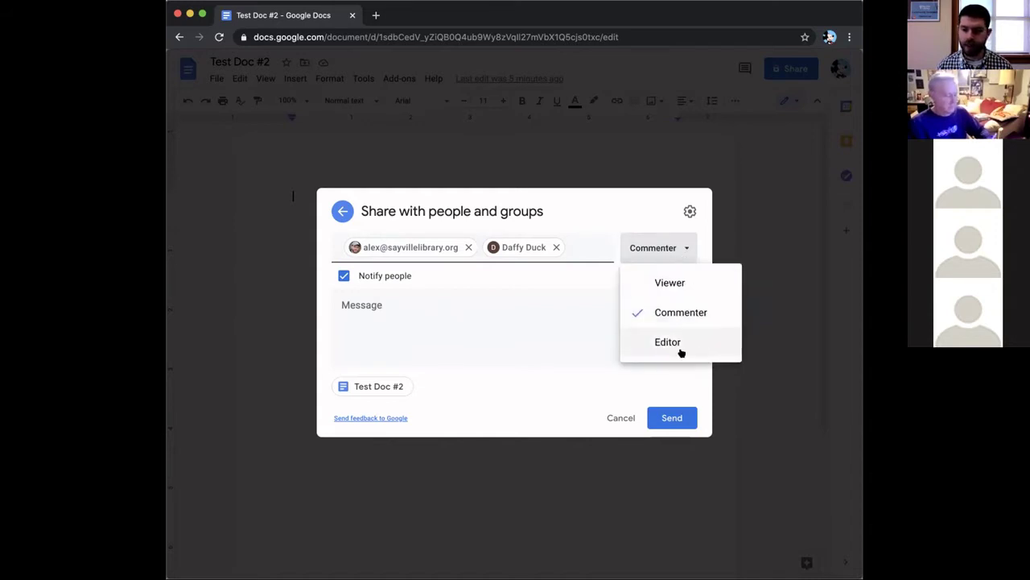
{"action": "left_click", "coordinate": [666, 346]}
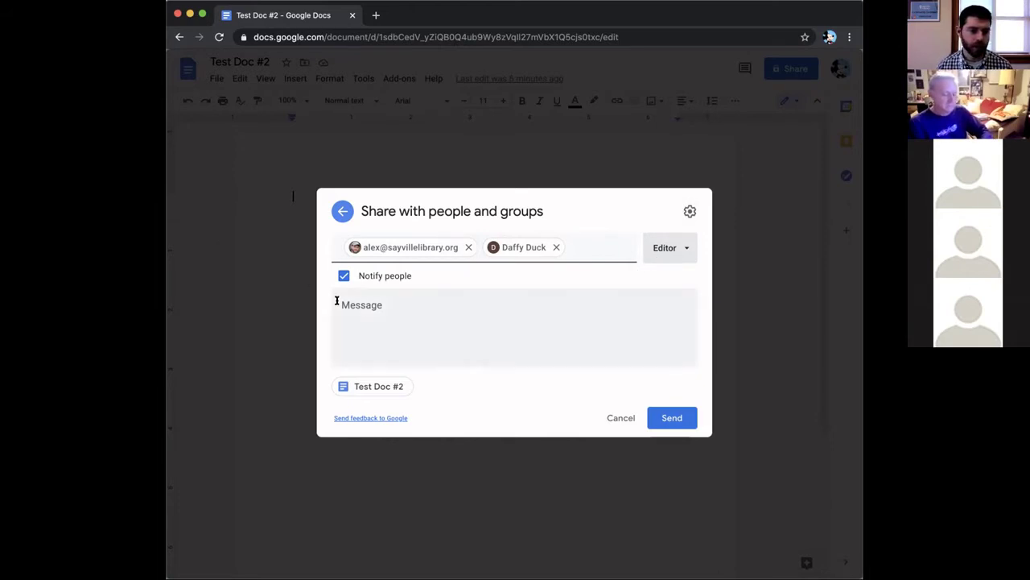
- Cancel the pending invitation and copy Test Doc #2's shareable link
{"action": "left_click", "coordinate": [439, 330]}
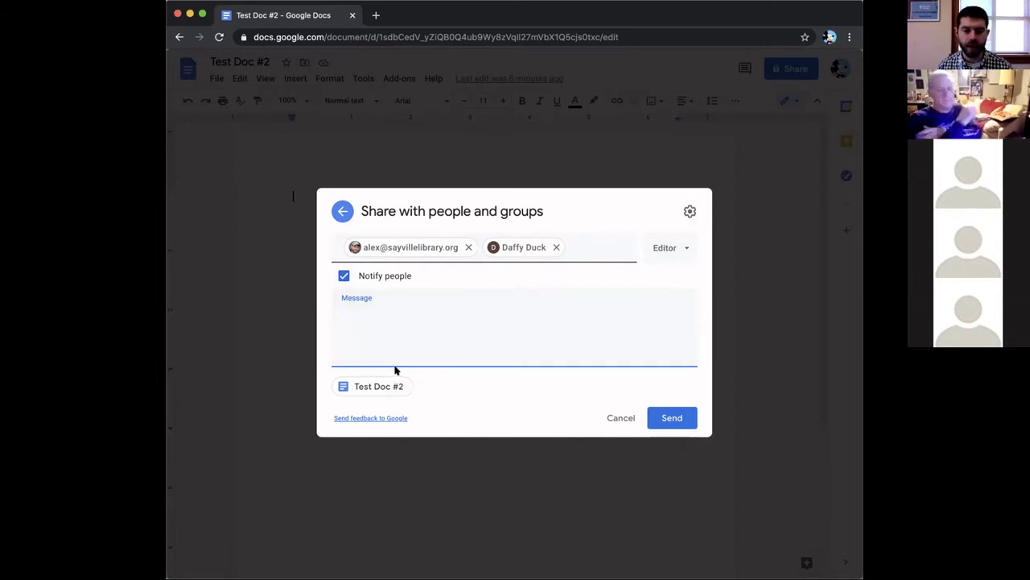
{"action": "left_click", "coordinate": [617, 417]}
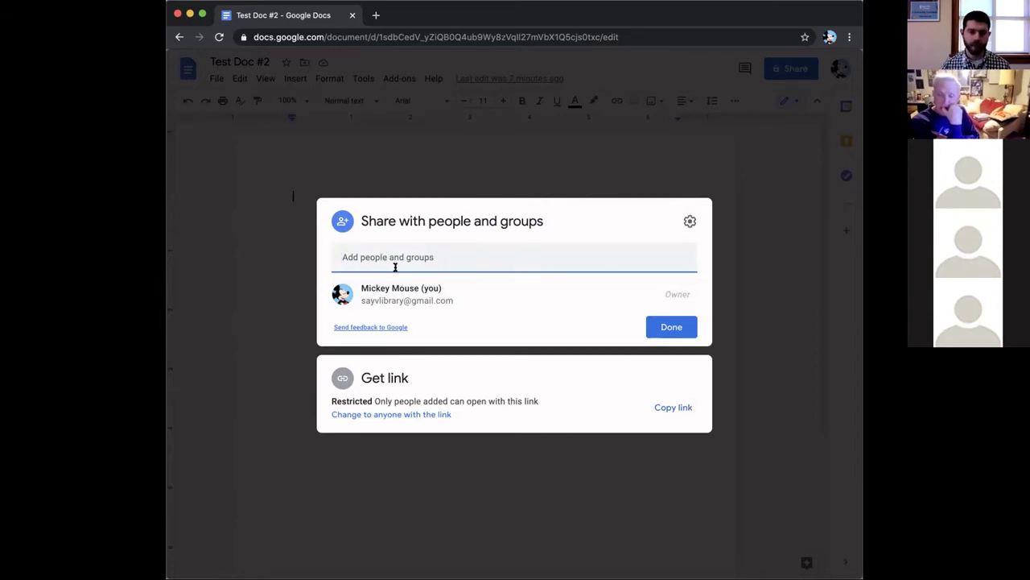
{"action": "left_click", "coordinate": [414, 257]}
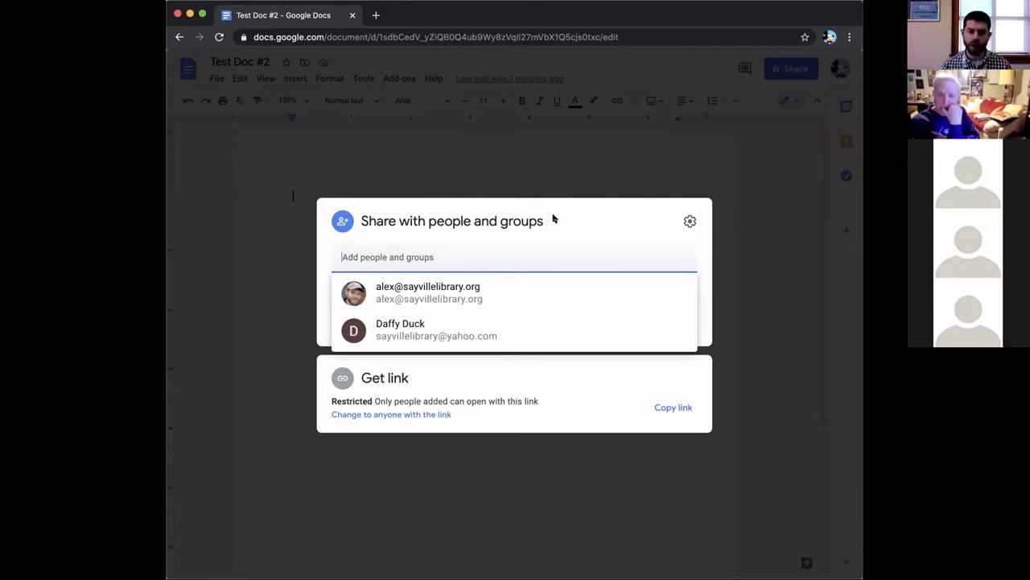
{"action": "left_click", "coordinate": [547, 242]}
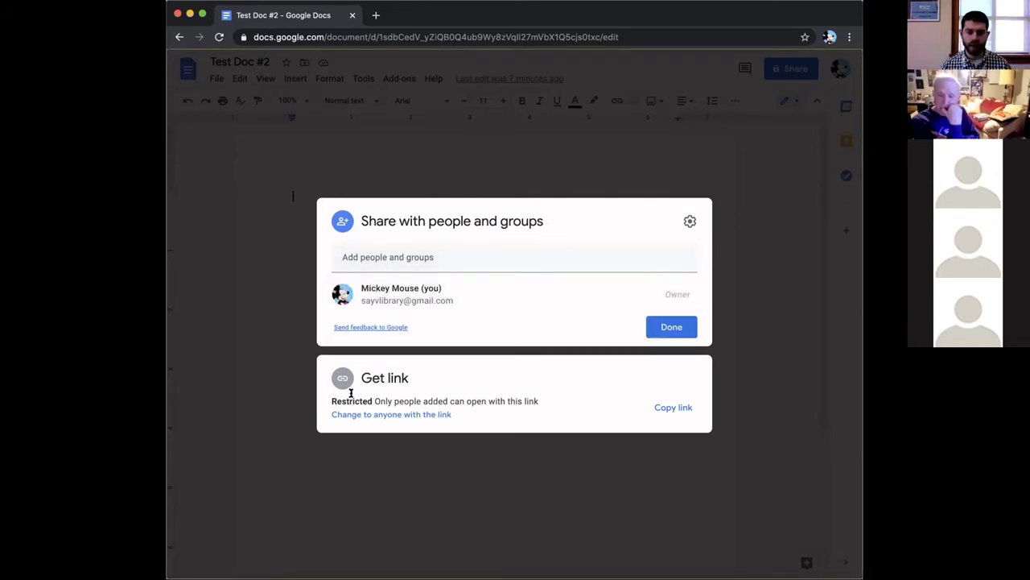
{"action": "left_click", "coordinate": [664, 409]}
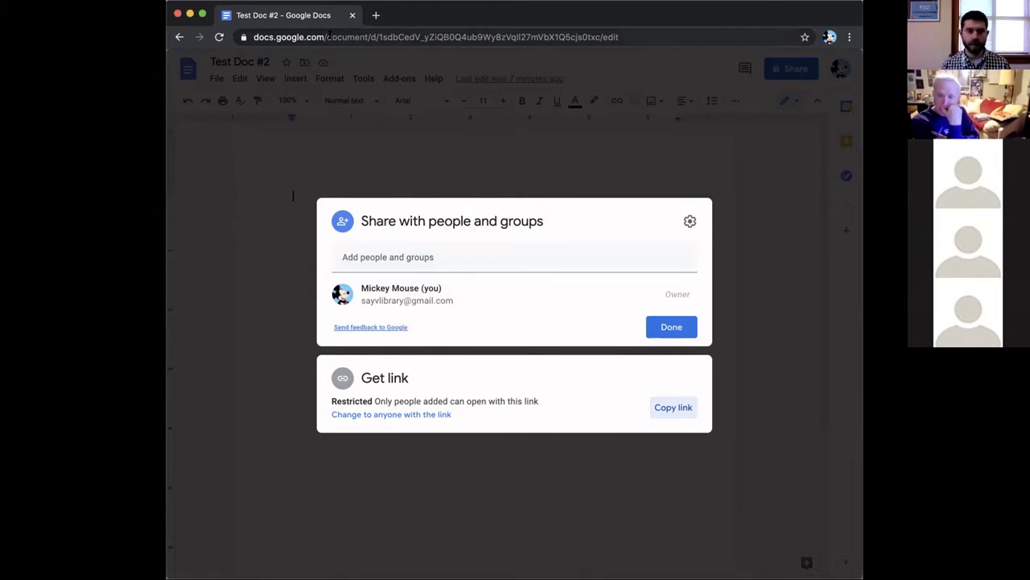
{"action": "left_click", "coordinate": [510, 37]}
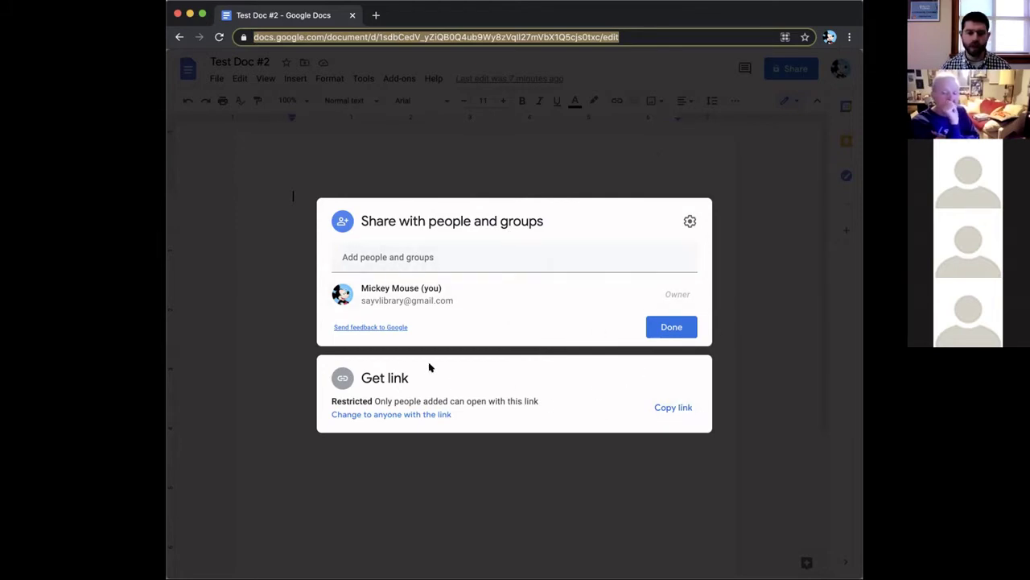
- Close the sharing dialog to return to the empty Test Doc #2 page
{"action": "left_click", "coordinate": [602, 169]}
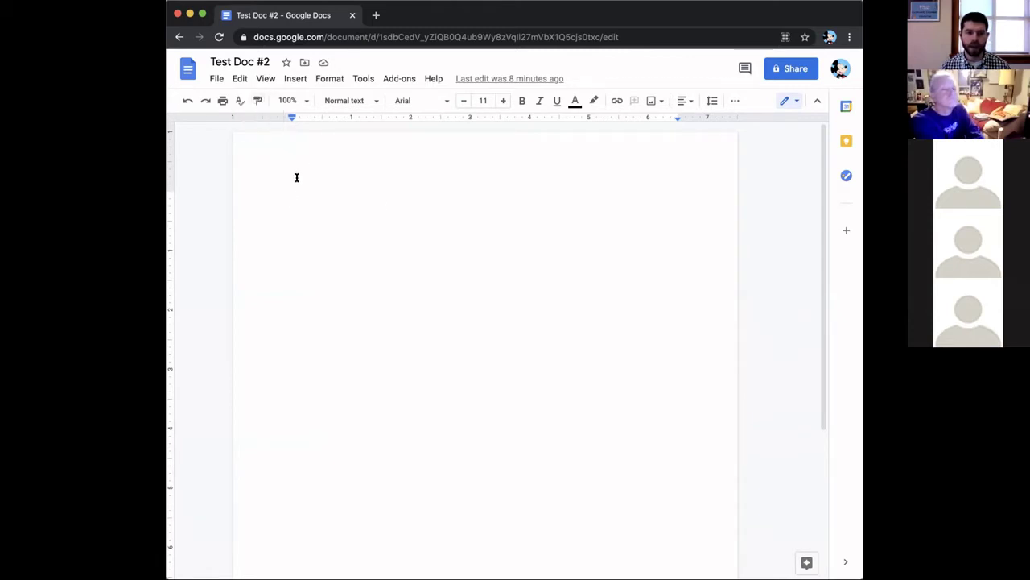
- Type 'example' on the first line as a Heading 1
{"action": "left_click", "coordinate": [336, 100]}
{"action": "left_click", "coordinate": [379, 265]}
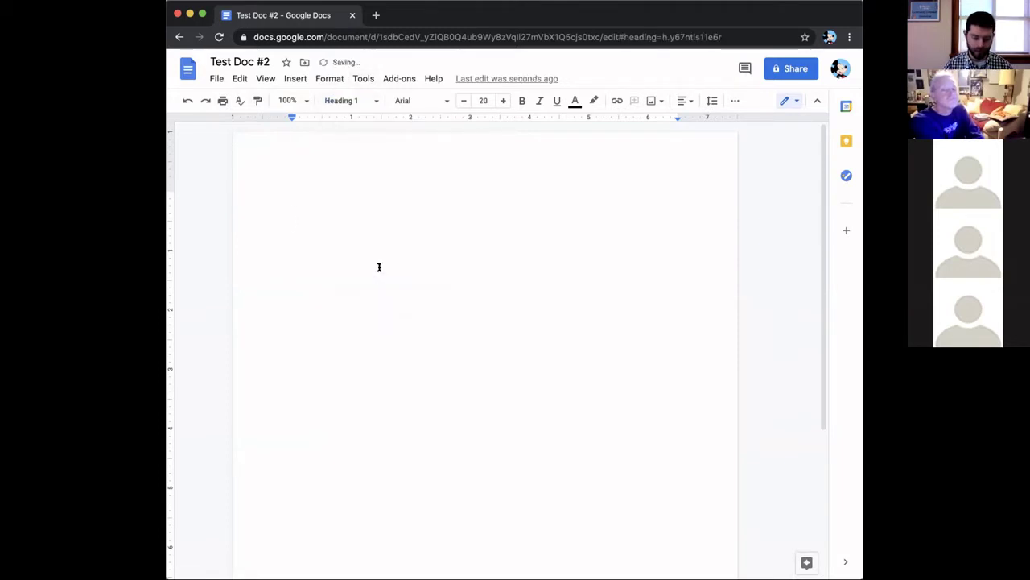
{"action": "type", "text": "example"}
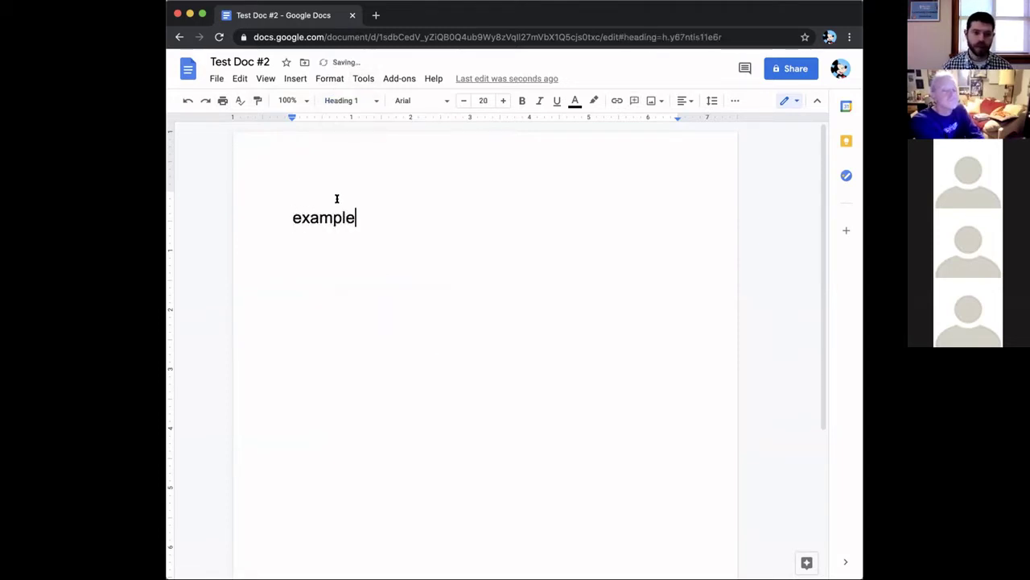
- Make the heading bold, red Courier New, then start a new line below it
{"action": "double_click", "coordinate": [338, 204]}
{"action": "left_click", "coordinate": [420, 99]}
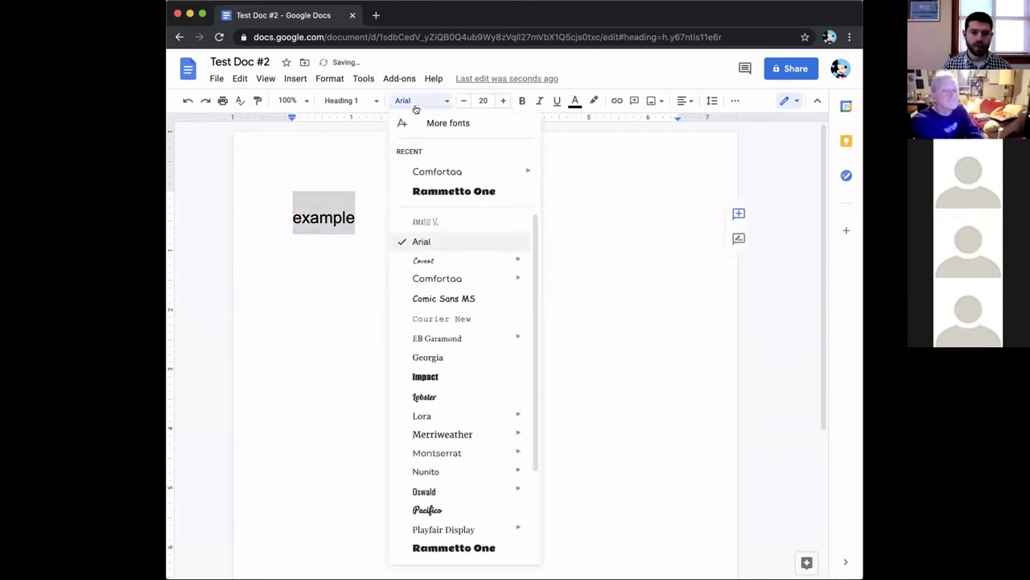
{"action": "left_click", "coordinate": [435, 315]}
{"action": "left_click", "coordinate": [522, 100]}
{"action": "left_click", "coordinate": [575, 100]}
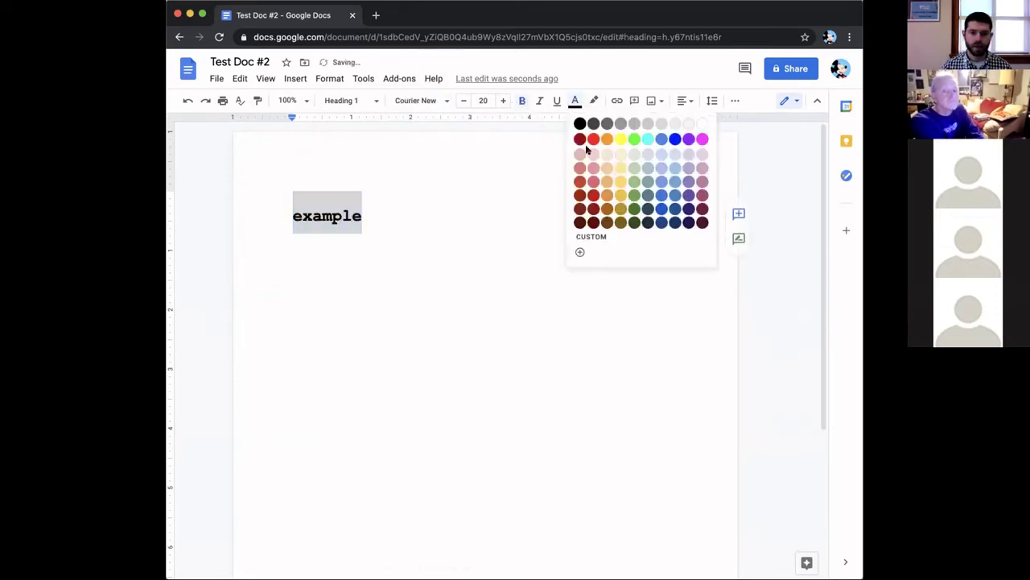
{"action": "left_click", "coordinate": [593, 139]}
{"action": "left_click", "coordinate": [439, 241]}
{"action": "left_click", "coordinate": [317, 228]}
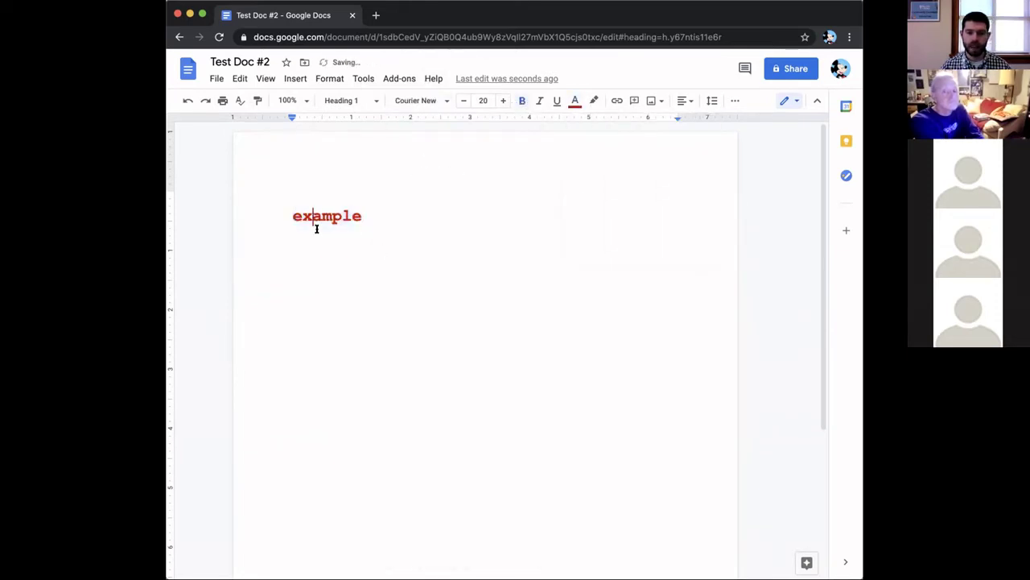
{"action": "left_click", "coordinate": [377, 292]}
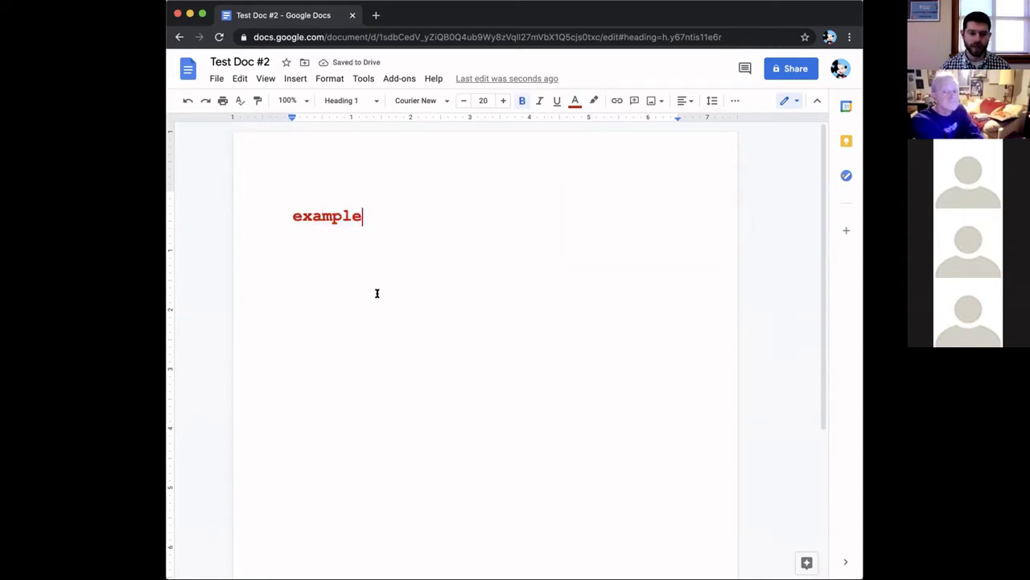
{"action": "key", "text": "Return"}
- Type two lines of filler text, 'dndnjkandknakdjnsakjsndkj' and 'aslkdmaklsdmkl', below the heading
{"action": "type", "text": "dndnjkandknakdjnsakjsndkj"}
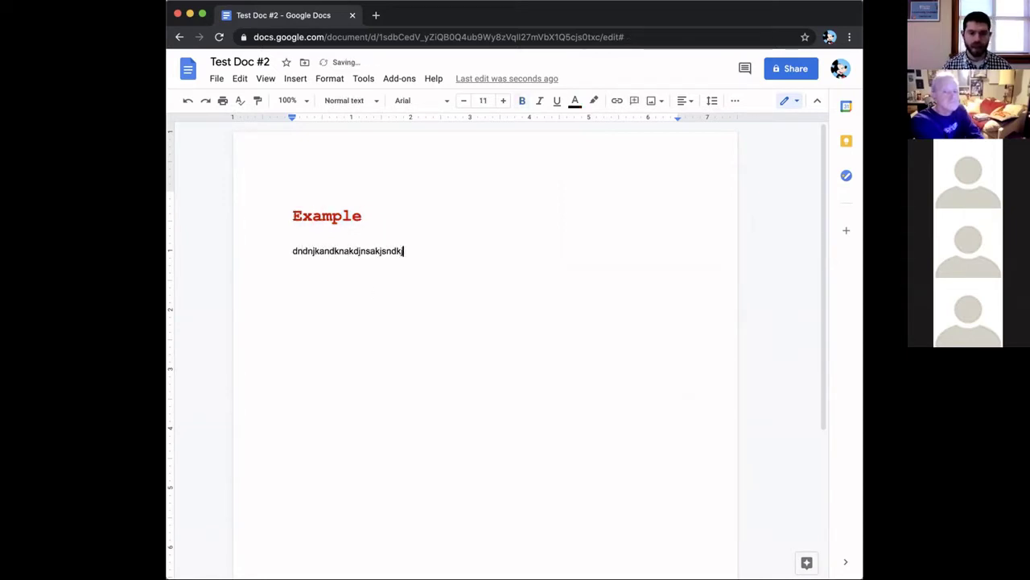
{"action": "key", "text": "Return"}
{"action": "type", "text": "aslkdmaklsdmkl"}
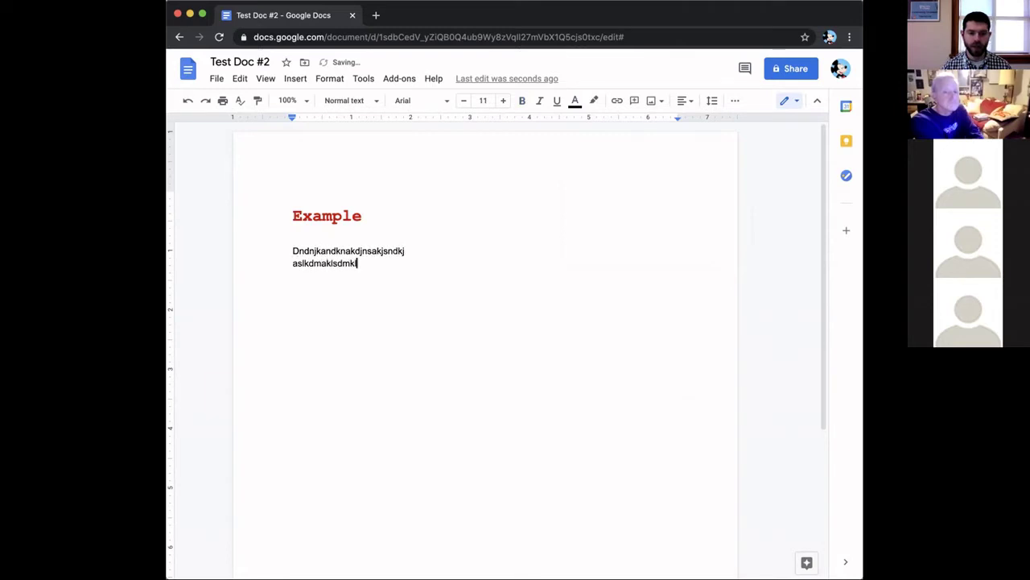
- Copy the Example heading's formatting onto the body text with Paint format
{"action": "double_click", "coordinate": [297, 211]}
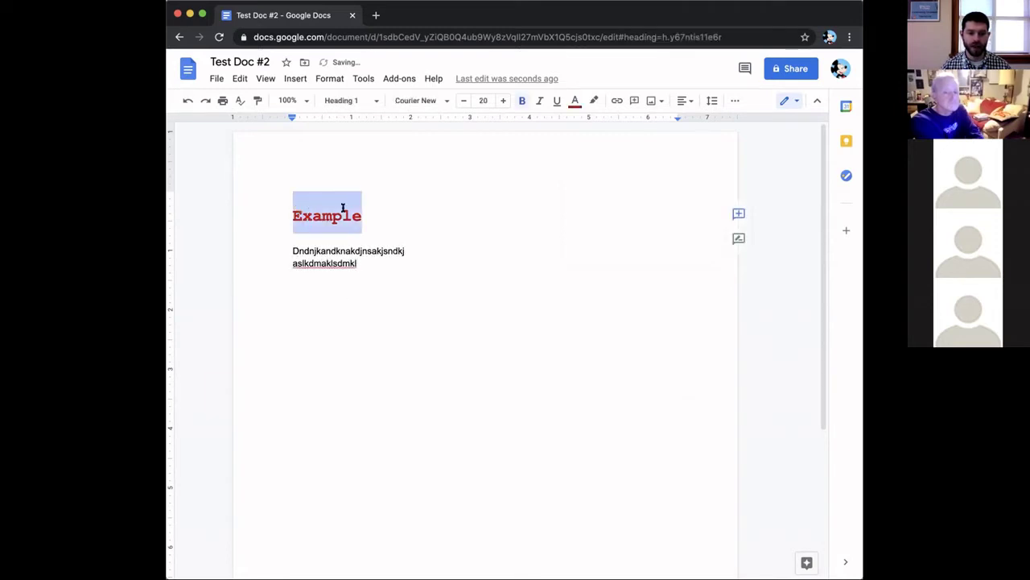
{"action": "double_click", "coordinate": [320, 258]}
{"action": "left_click", "coordinate": [320, 206]}
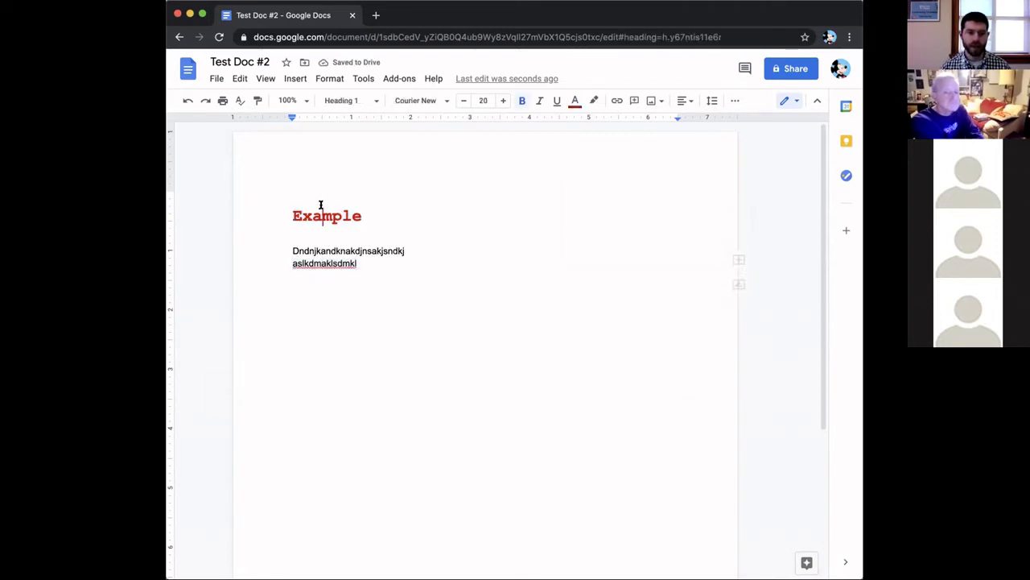
{"action": "left_click_drag", "start_coordinate": [368, 214], "coordinate": [211, 218]}
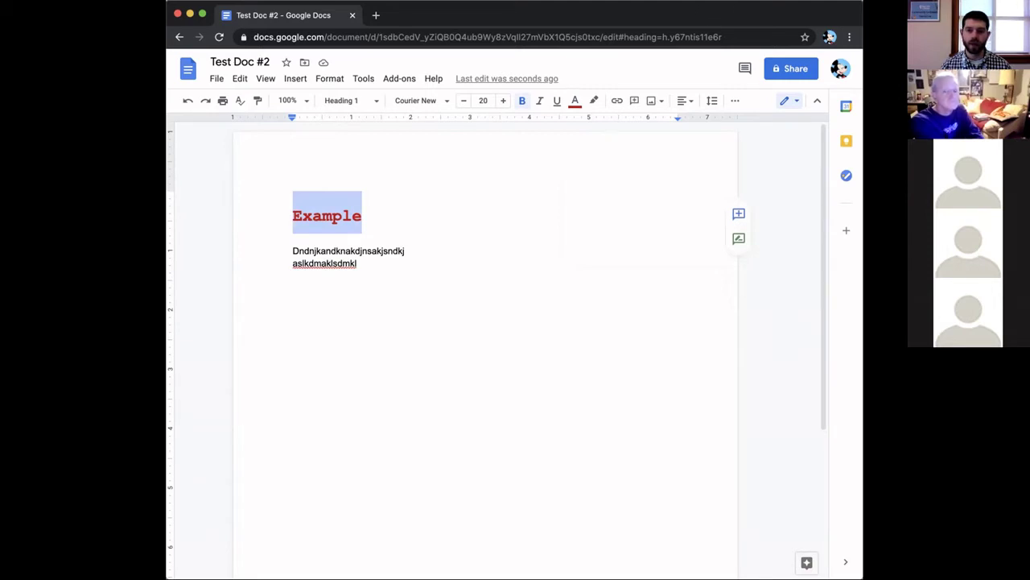
{"action": "left_click", "coordinate": [258, 100]}
{"action": "left_click", "coordinate": [313, 256]}
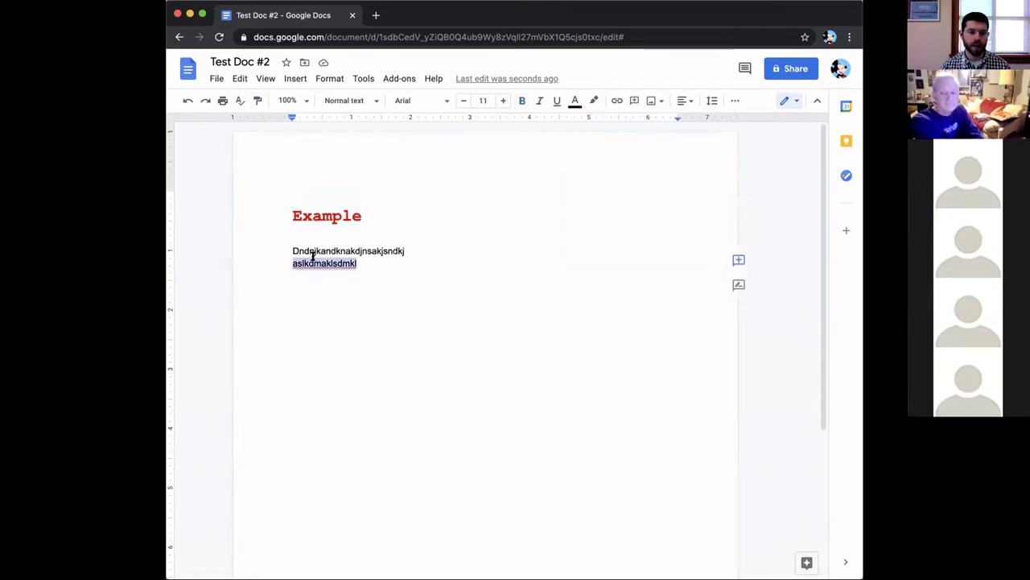
- Paint the plain body formatting onto 'Example' and the second line
{"action": "left_click", "coordinate": [259, 239], "text": "shift"}
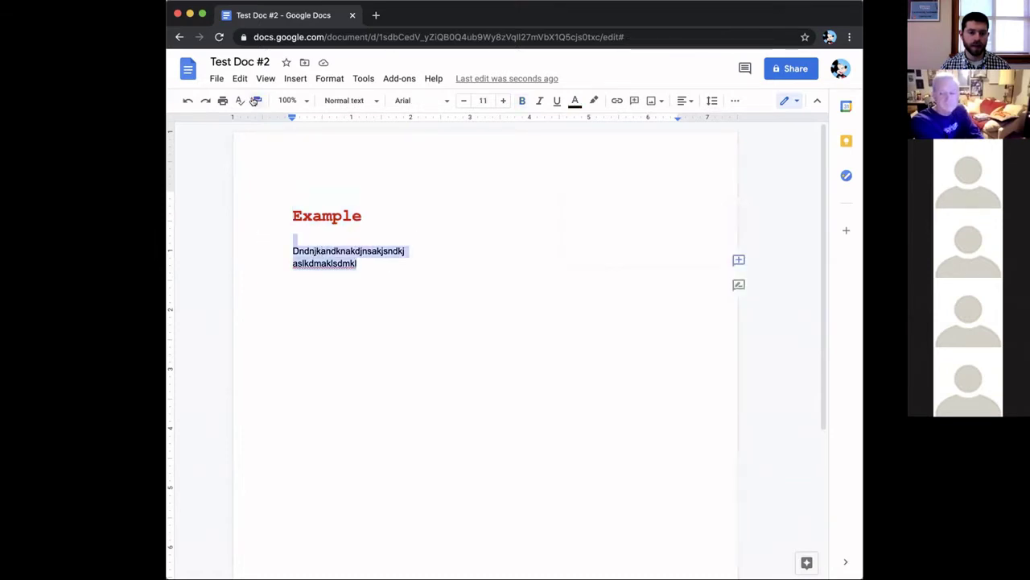
{"action": "left_click", "coordinate": [255, 100]}
{"action": "left_click", "coordinate": [364, 215]}
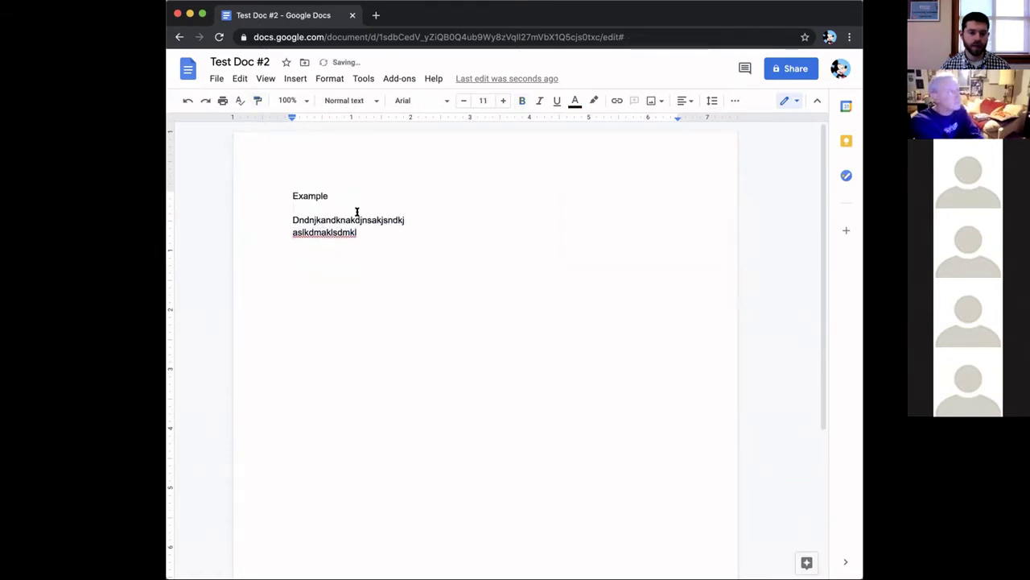
{"action": "left_click", "coordinate": [258, 100]}
{"action": "left_click", "coordinate": [318, 230]}
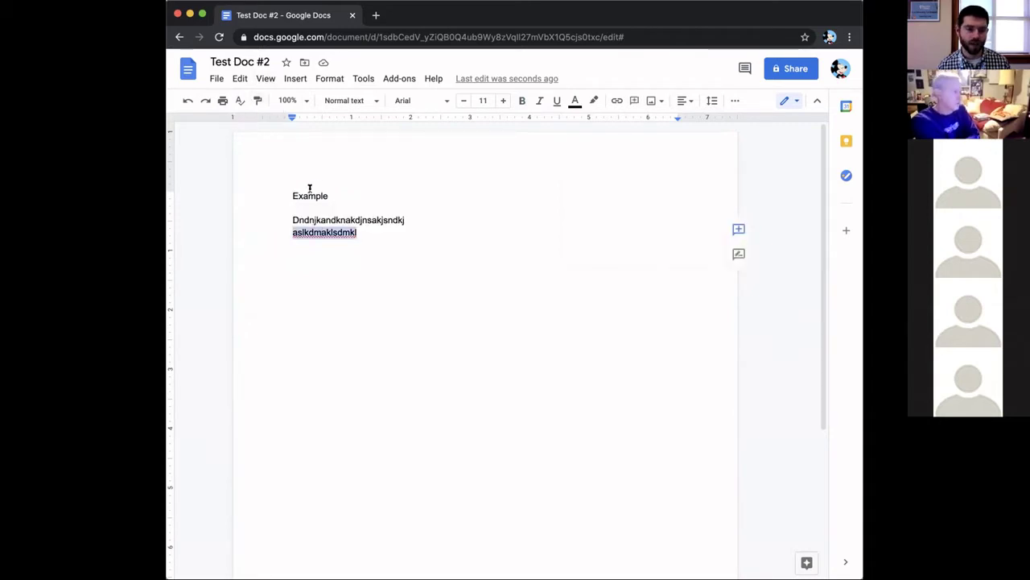
{"action": "left_click", "coordinate": [378, 196]}
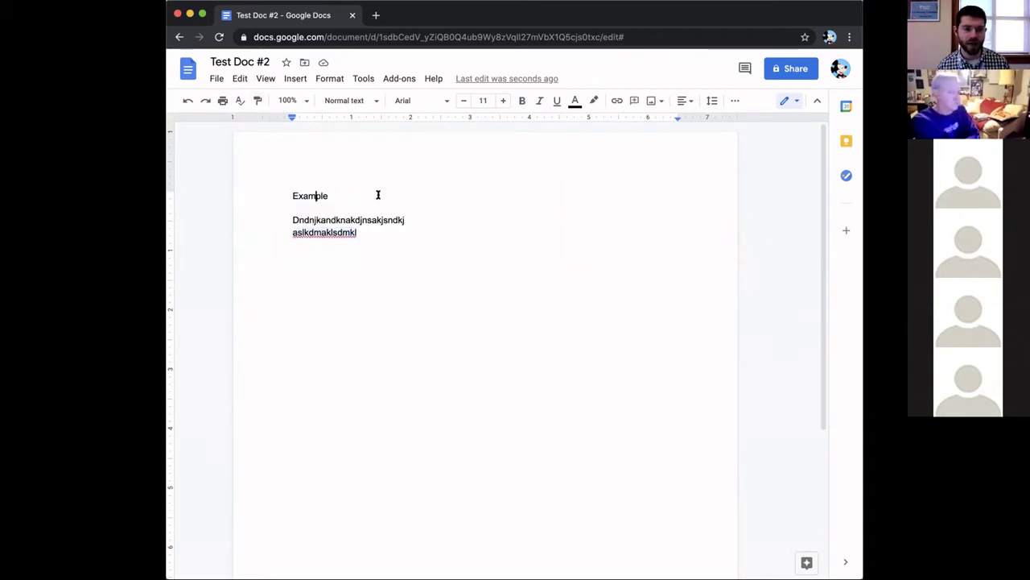
- Try 200% and 50% zoom, then return the document to 100%
{"action": "left_click", "coordinate": [288, 100]}
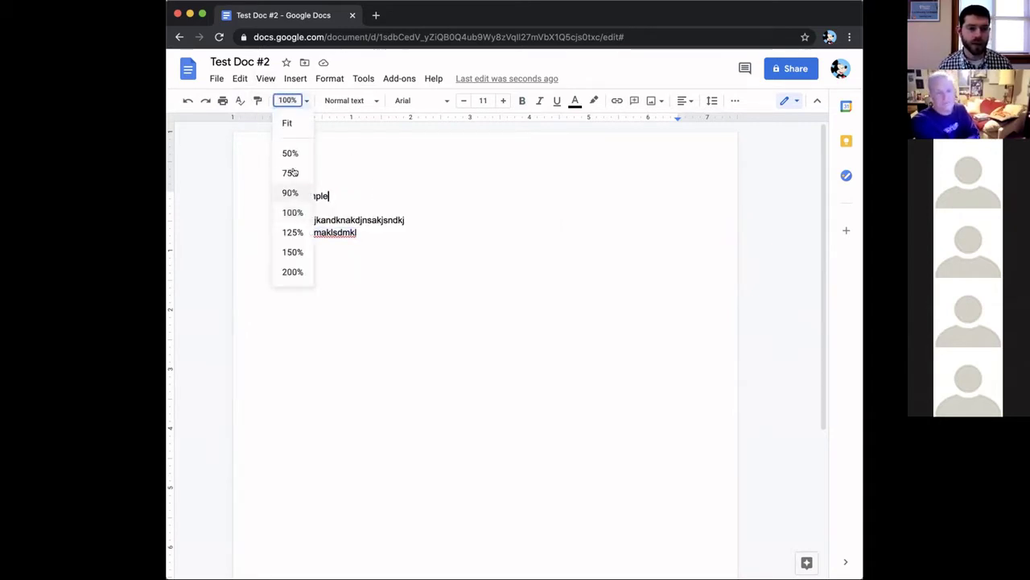
{"action": "left_click", "coordinate": [292, 271]}
{"action": "left_click", "coordinate": [290, 100]}
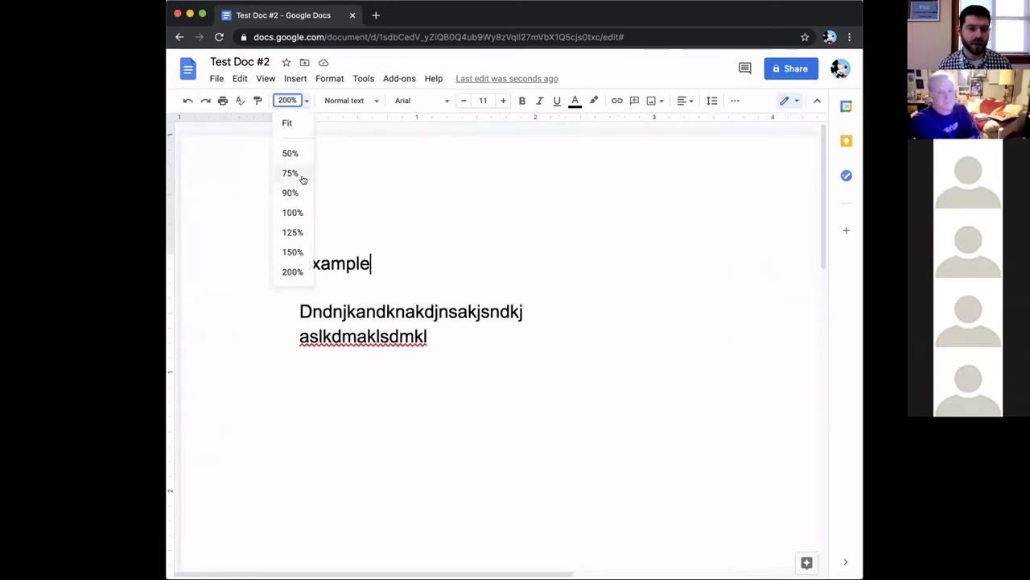
{"action": "left_click", "coordinate": [290, 152]}
{"action": "left_click", "coordinate": [290, 100]}
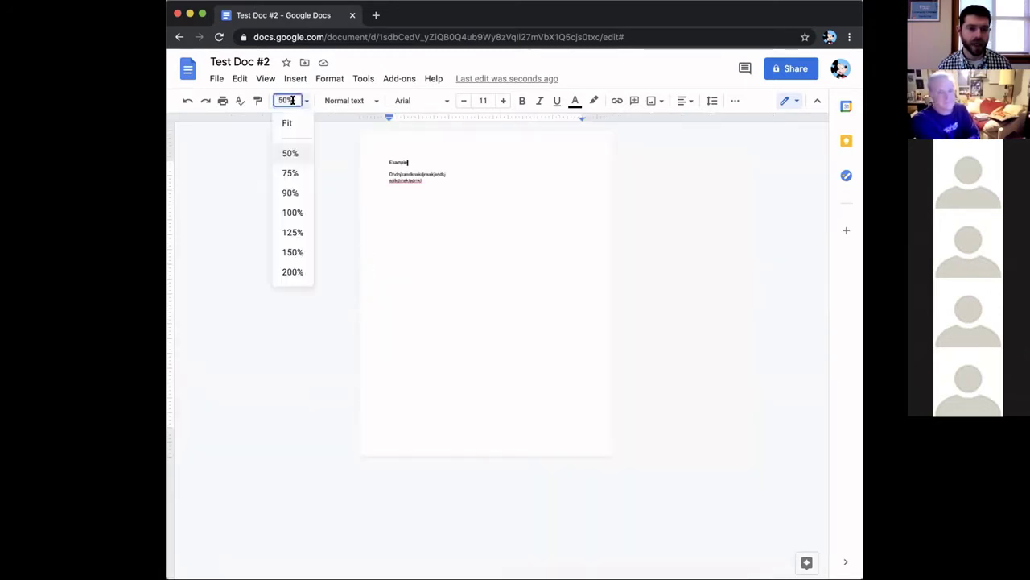
{"action": "left_click", "coordinate": [292, 212]}
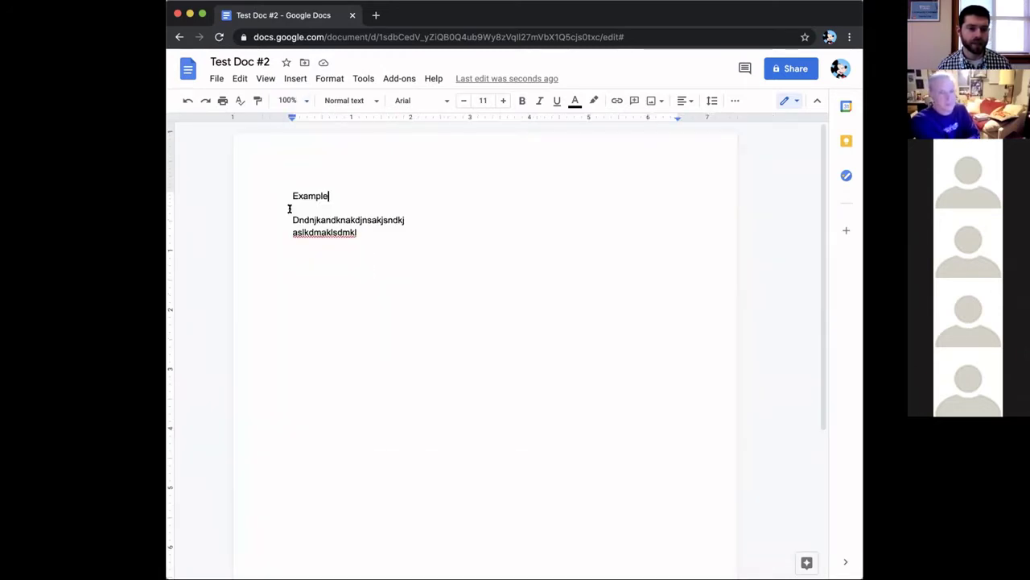
- Style 'Example' as Heading 1, then change it to Heading 2
{"action": "left_click", "coordinate": [328, 100]}
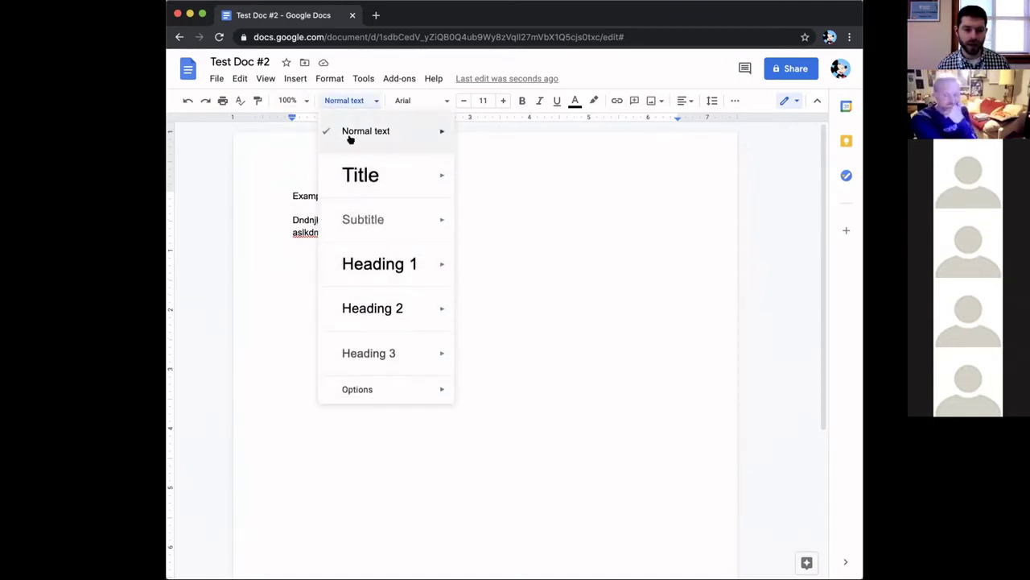
{"action": "left_click", "coordinate": [295, 197]}
{"action": "double_click", "coordinate": [299, 196]}
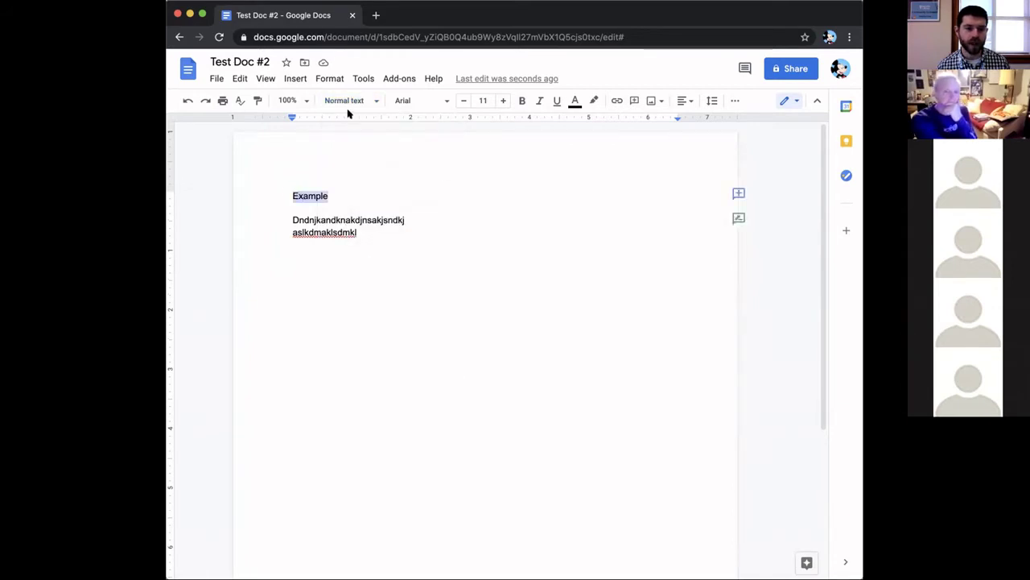
{"action": "left_click", "coordinate": [346, 101]}
{"action": "left_click", "coordinate": [351, 261]}
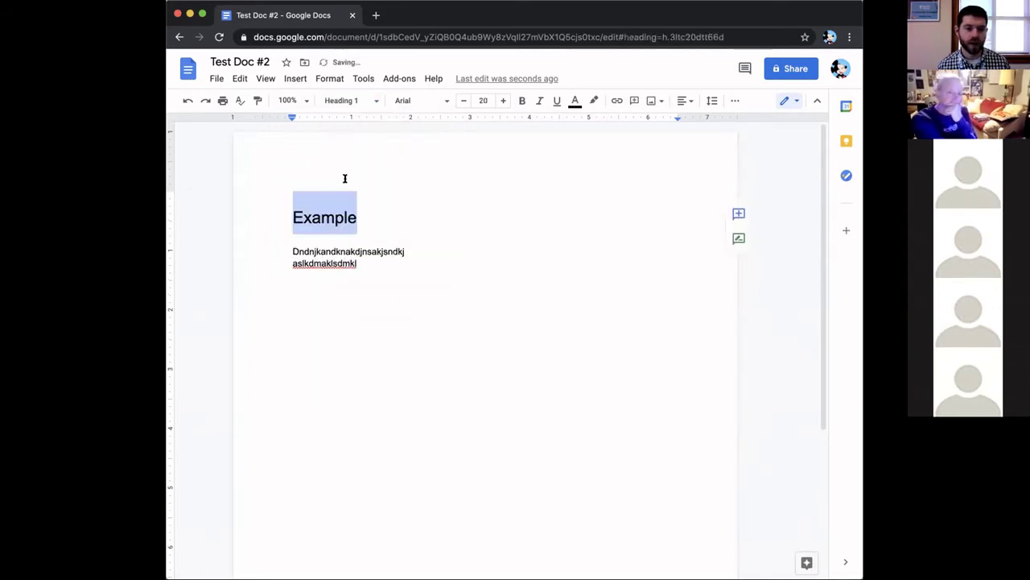
{"action": "left_click", "coordinate": [352, 102]}
{"action": "left_click", "coordinate": [366, 321]}
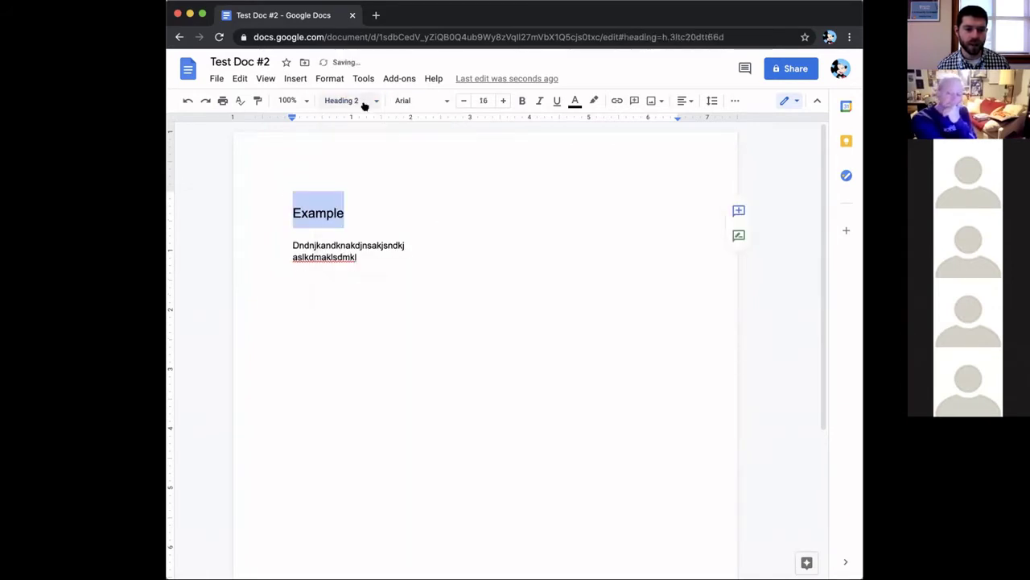
- Select the body lines, then reselect the Example heading for a font change
{"action": "left_click", "coordinate": [371, 245]}
{"action": "triple_click", "coordinate": [385, 261]}
{"action": "left_click", "coordinate": [366, 211]}
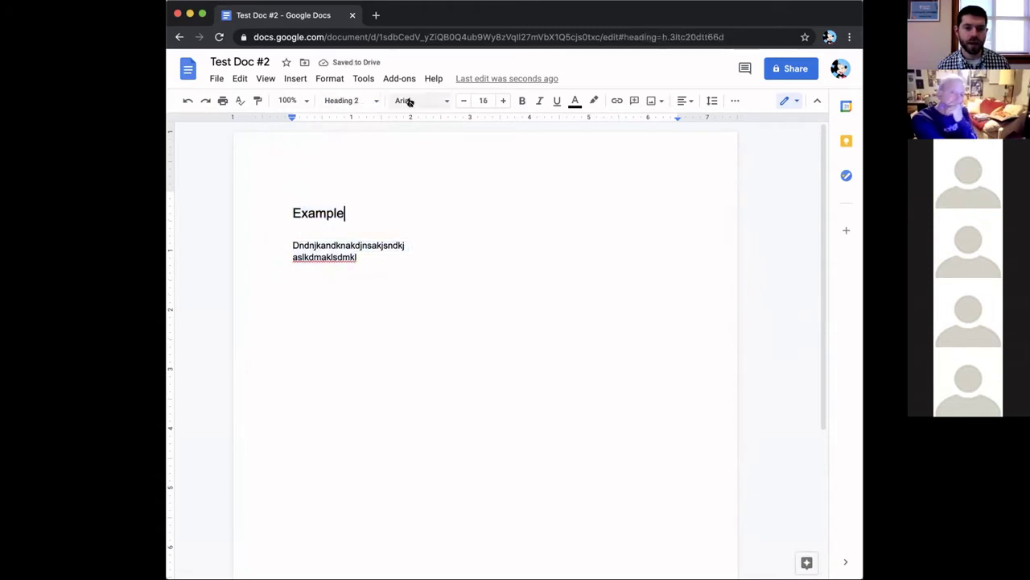
{"action": "double_click", "coordinate": [320, 206]}
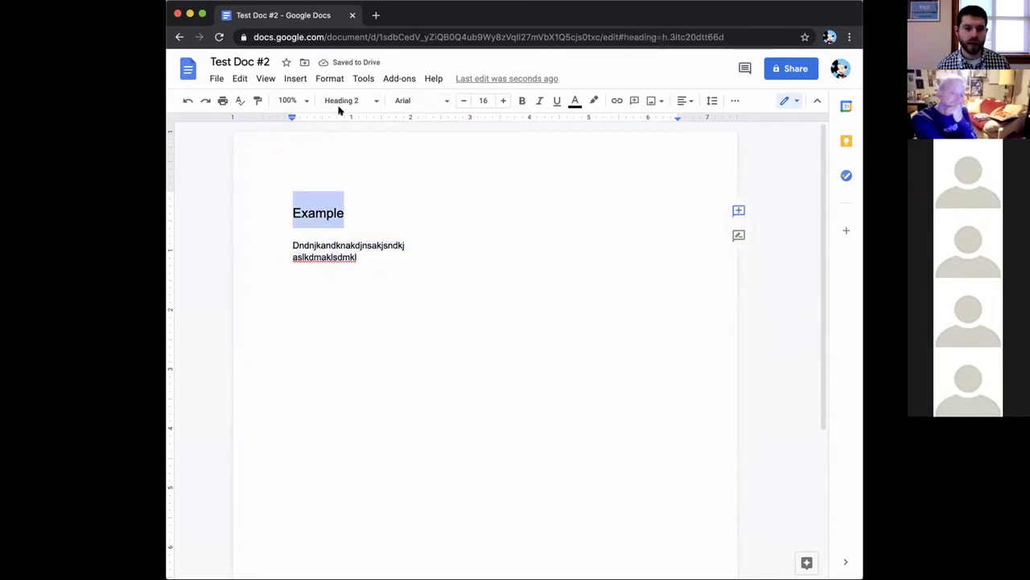
{"action": "left_click", "coordinate": [409, 103]}
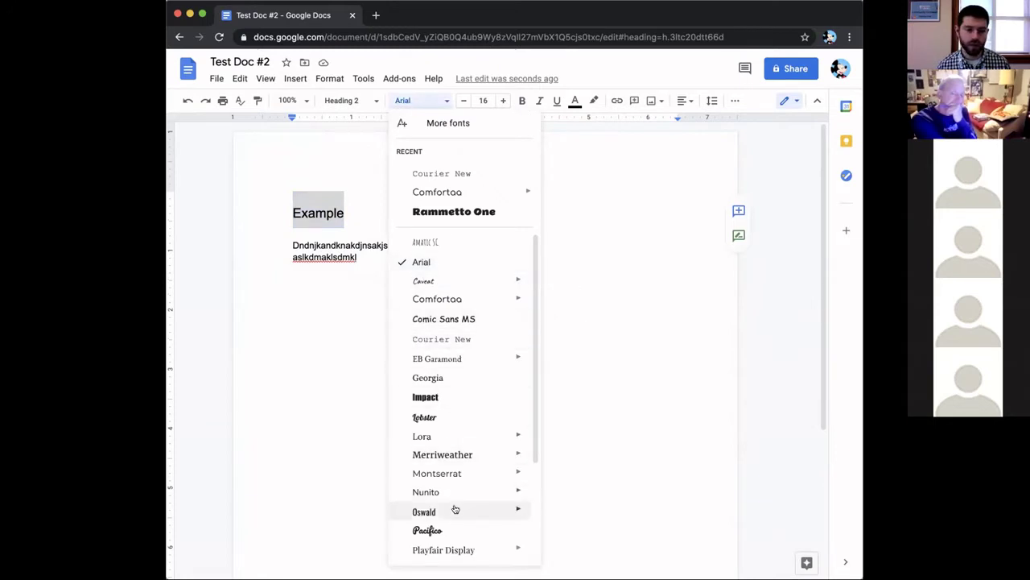
- Set the Example heading's font to Pacifico
{"action": "scroll", "coordinate": [443, 294], "scroll_direction": "down", "scroll_amount": 1}
{"action": "scroll", "coordinate": [443, 295], "scroll_direction": "down", "scroll_amount": 3}
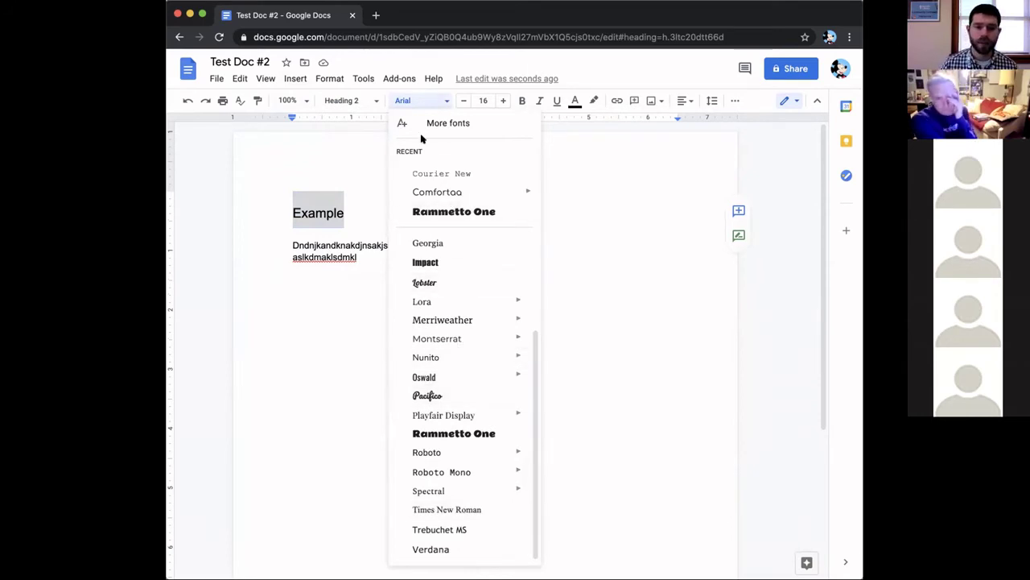
{"action": "scroll", "coordinate": [447, 306], "scroll_direction": "up", "scroll_amount": 3}
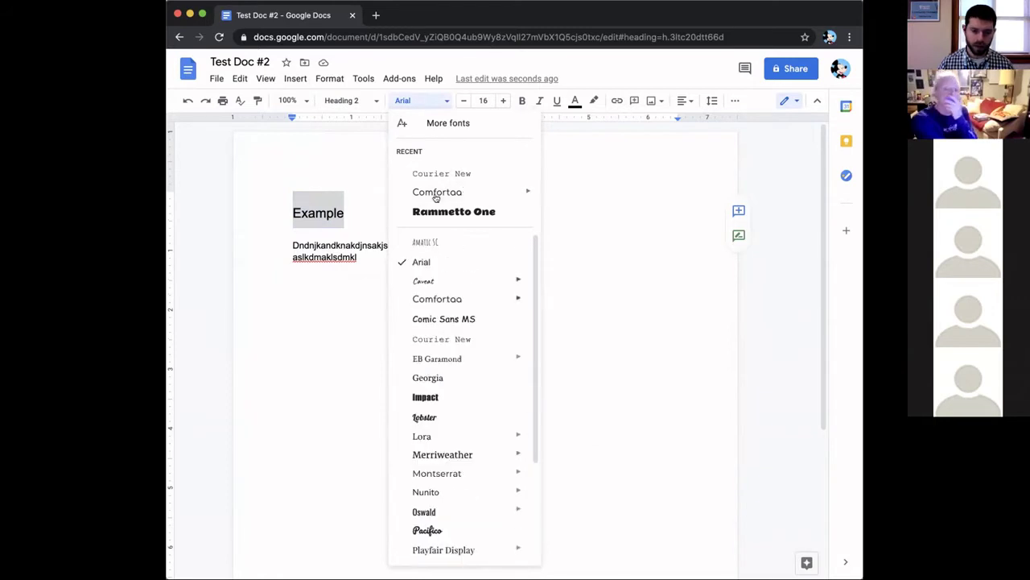
{"action": "scroll", "coordinate": [467, 414], "scroll_direction": "down", "scroll_amount": 3}
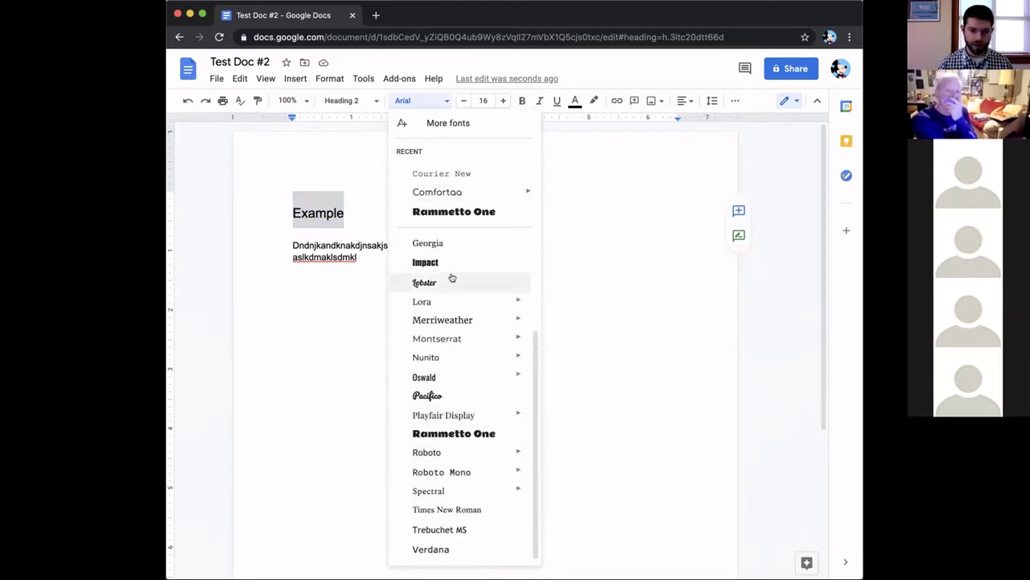
{"action": "left_click", "coordinate": [430, 395]}
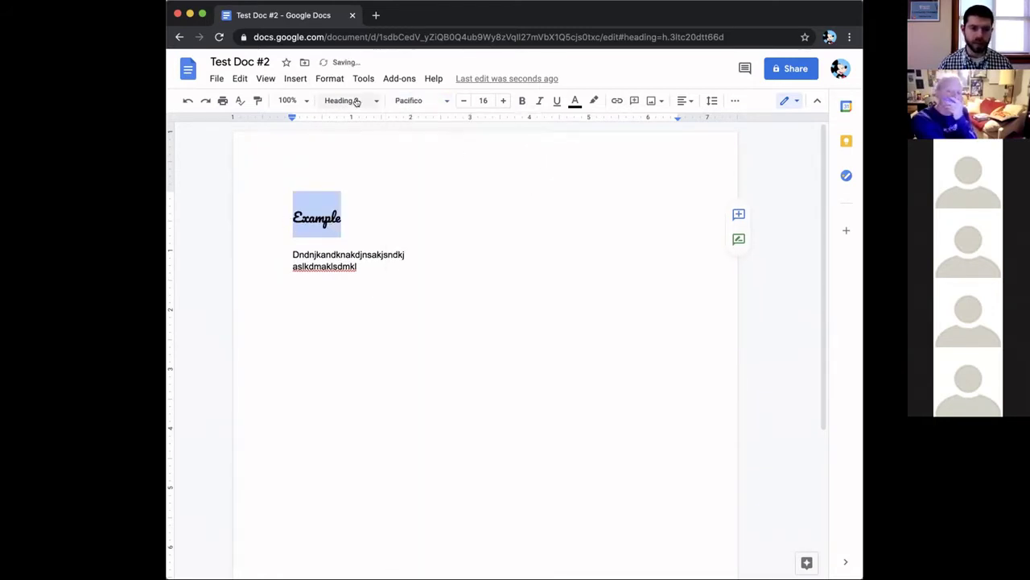
{"action": "left_click", "coordinate": [409, 101]}
{"action": "scroll", "coordinate": [455, 339], "scroll_direction": "down", "scroll_amount": 3}
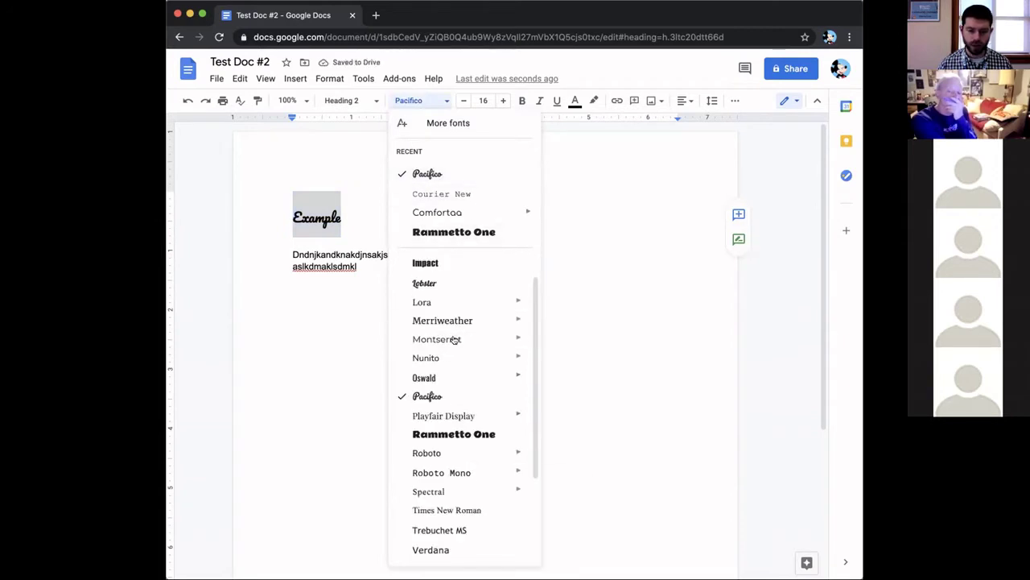
- Add Shadows Into Light from More fonts and apply it to the Example heading
{"action": "left_click", "coordinate": [446, 127]}
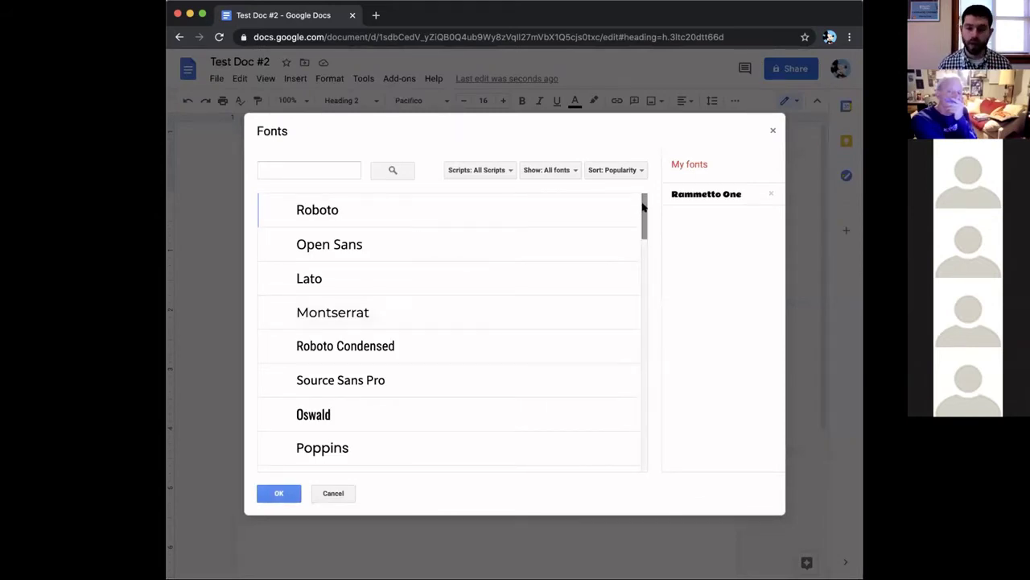
{"action": "left_click_drag", "start_coordinate": [644, 211], "coordinate": [643, 461]}
{"action": "left_click_drag", "start_coordinate": [642, 361], "coordinate": [648, 428]}
{"action": "left_click_drag", "start_coordinate": [651, 359], "coordinate": [644, 453]}
{"action": "left_click_drag", "start_coordinate": [642, 377], "coordinate": [646, 453]}
{"action": "scroll", "coordinate": [423, 345], "scroll_direction": "up", "scroll_amount": 10}
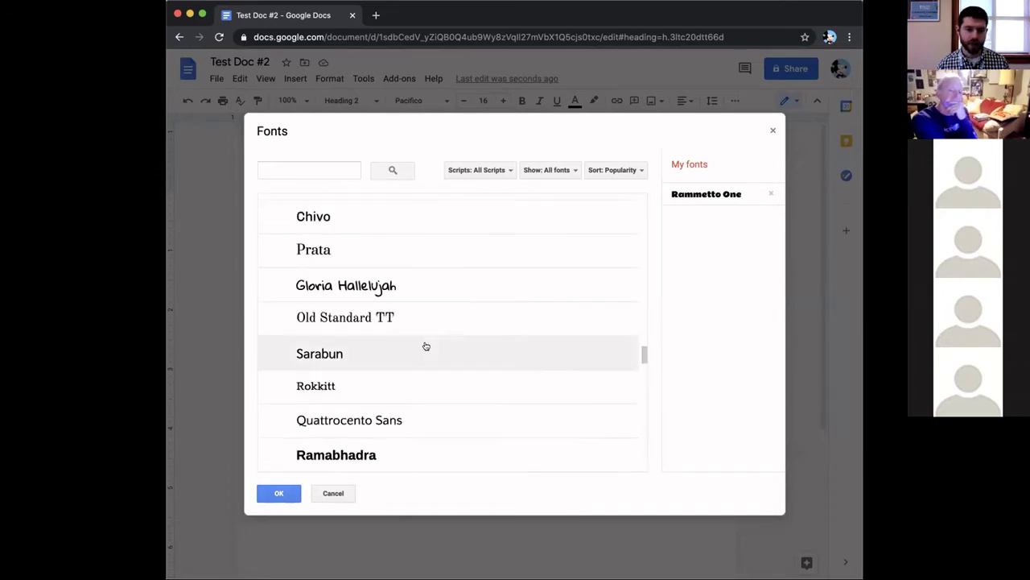
{"action": "scroll", "coordinate": [338, 354], "scroll_direction": "up", "scroll_amount": 5}
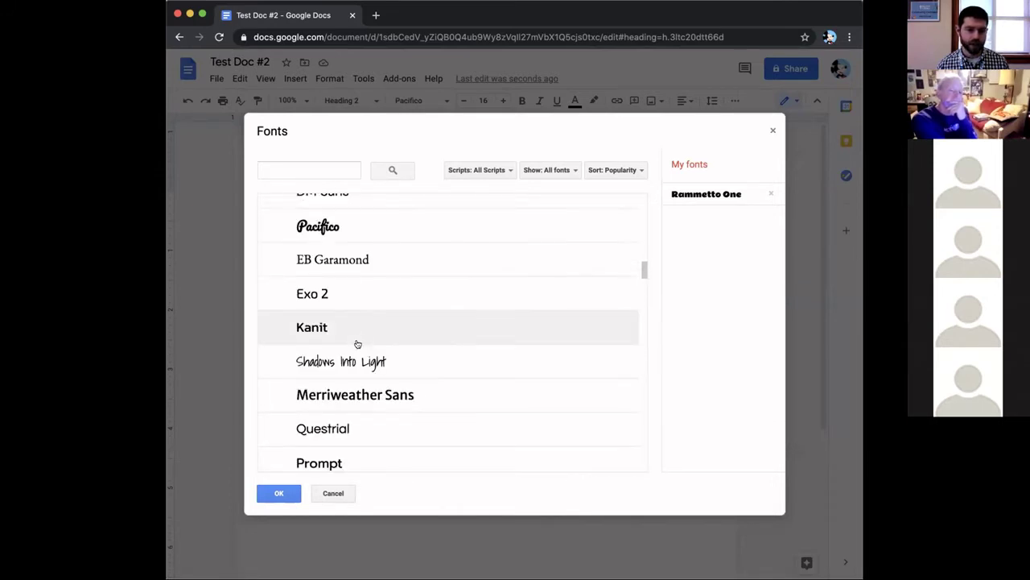
{"action": "scroll", "coordinate": [350, 296], "scroll_direction": "up", "scroll_amount": 5}
{"action": "scroll", "coordinate": [356, 300], "scroll_direction": "down", "scroll_amount": 5}
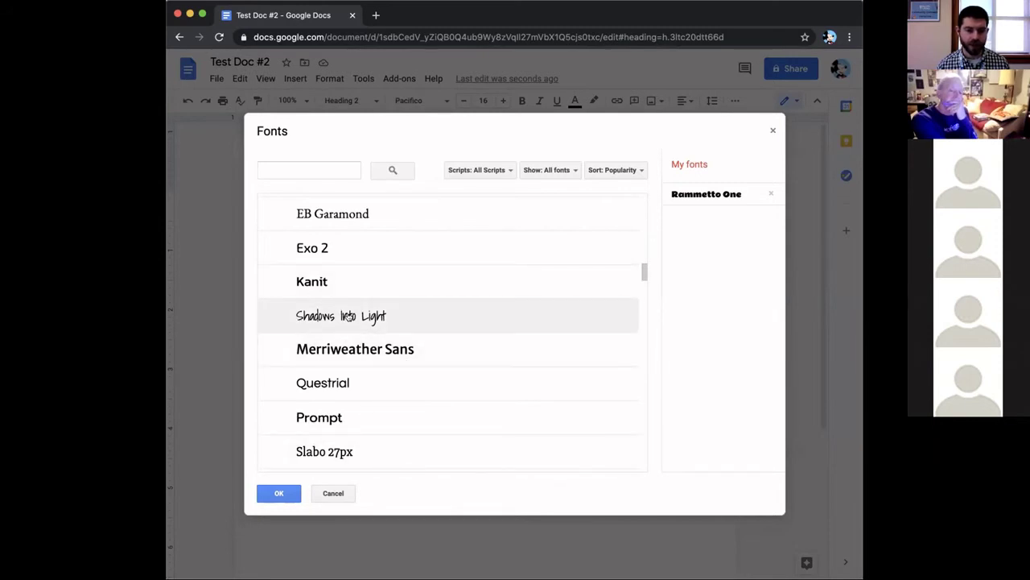
{"action": "left_click", "coordinate": [348, 316]}
{"action": "left_click", "coordinate": [273, 493]}
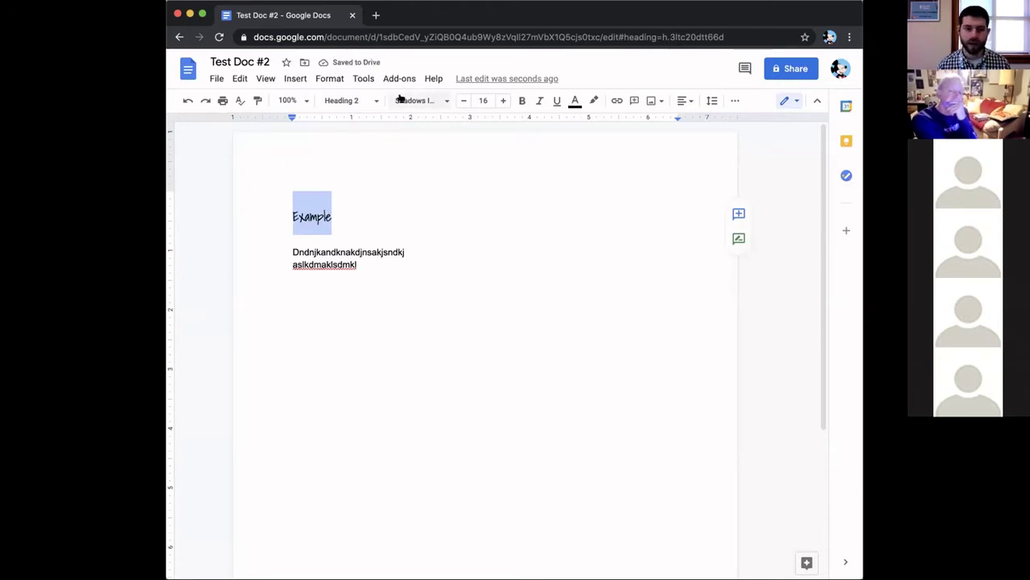
{"action": "left_click", "coordinate": [417, 101]}
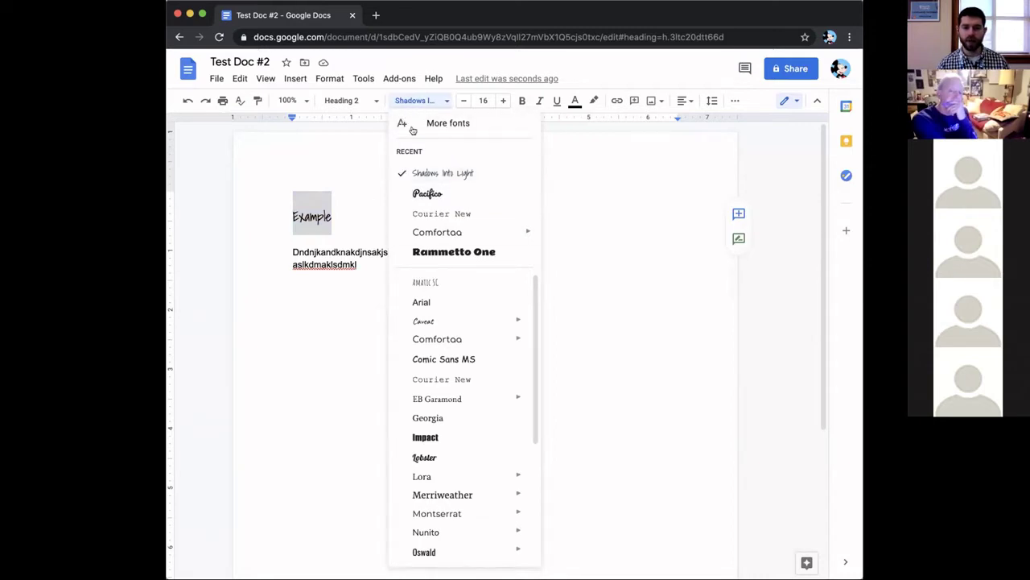
- Select the Example heading and raise its font size to 19 pt
{"action": "scroll", "coordinate": [411, 490], "scroll_direction": "down", "scroll_amount": 1}
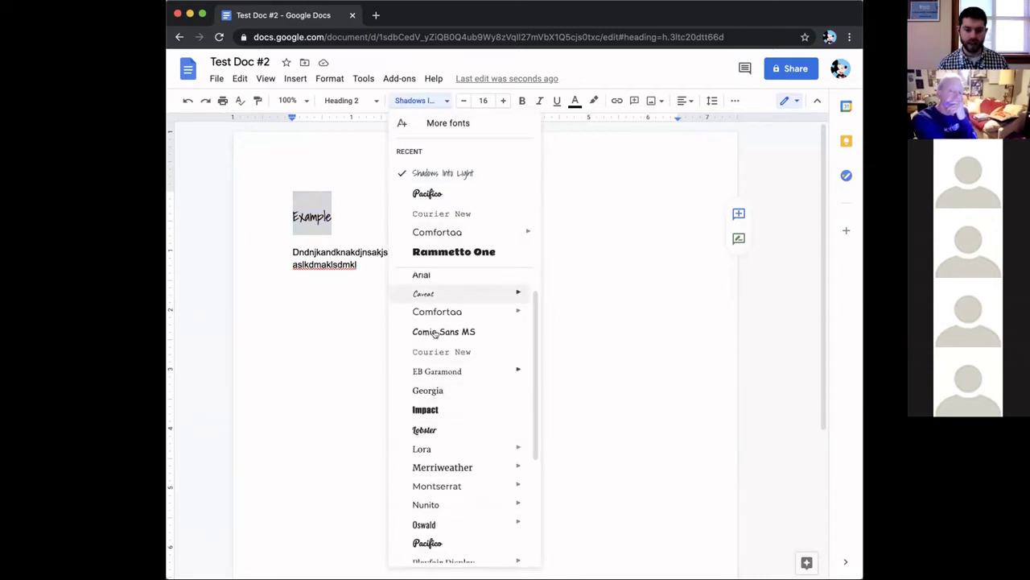
{"action": "mouse_move", "coordinate": [486, 355]}
{"action": "left_click", "coordinate": [343, 266]}
{"action": "left_click", "coordinate": [359, 216]}
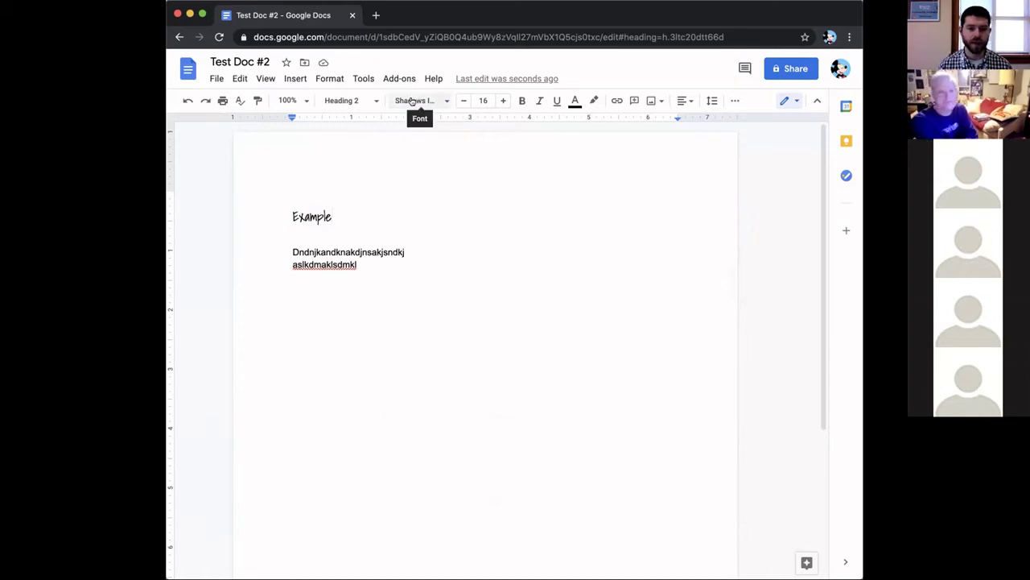
{"action": "double_click", "coordinate": [314, 208]}
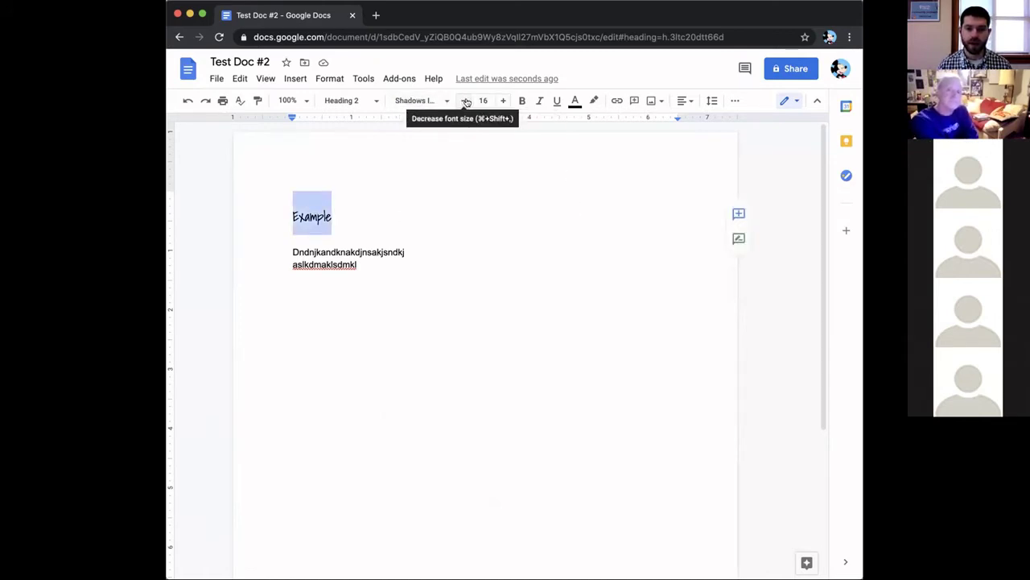
{"action": "left_click", "coordinate": [502, 101]}
{"action": "left_click", "coordinate": [503, 100]}
{"action": "left_click", "coordinate": [463, 101]}
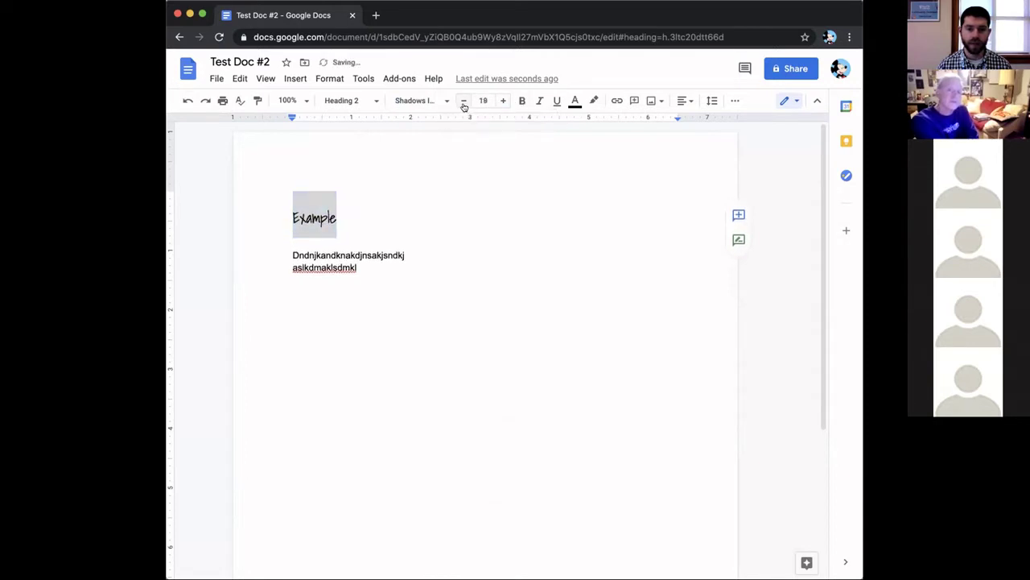
{"action": "left_click", "coordinate": [502, 100]}
{"action": "left_click", "coordinate": [502, 100]}
- Make the Example heading italic, underlined, red, with a yellow highlight
{"action": "left_click", "coordinate": [538, 103]}
{"action": "left_click", "coordinate": [556, 100]}
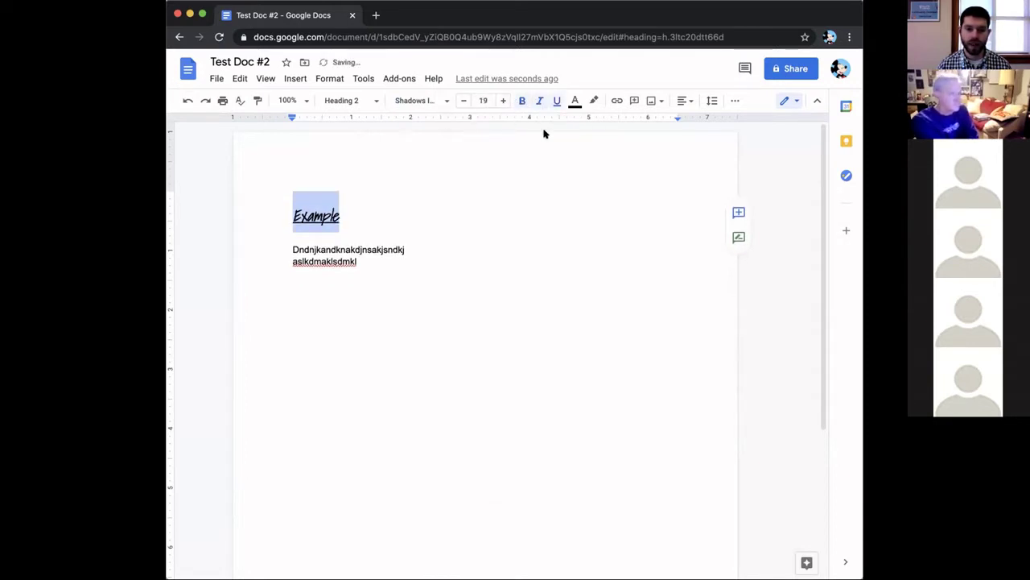
{"action": "left_click", "coordinate": [575, 100]}
{"action": "left_click", "coordinate": [593, 138]}
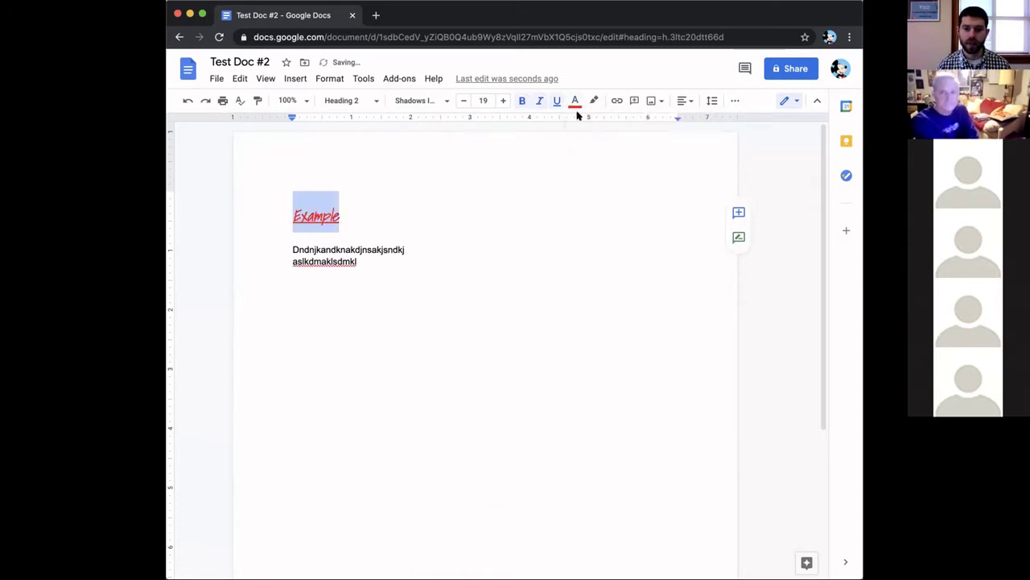
{"action": "left_click", "coordinate": [594, 100]}
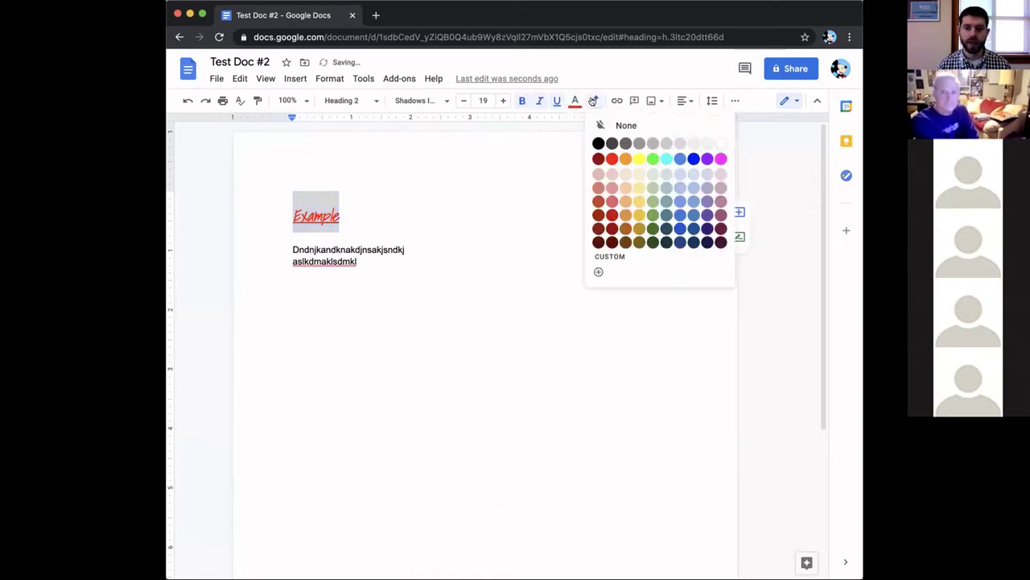
{"action": "left_click", "coordinate": [635, 159]}
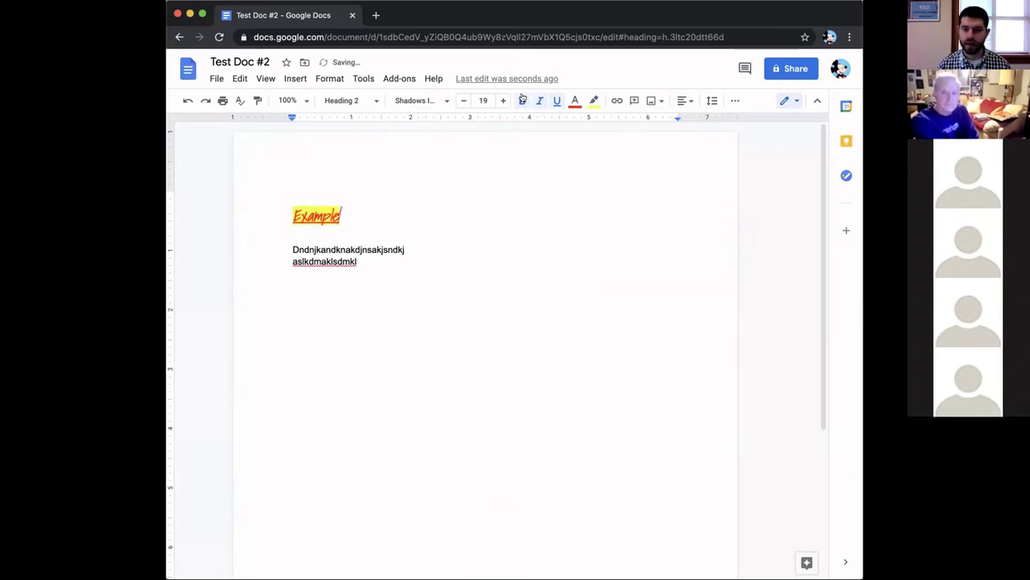
{"action": "left_click_drag", "start_coordinate": [269, 212], "coordinate": [340, 228]}
{"action": "left_click", "coordinate": [341, 226]}
- Hyperlink the first body line to google.com
{"action": "double_click", "coordinate": [332, 248]}
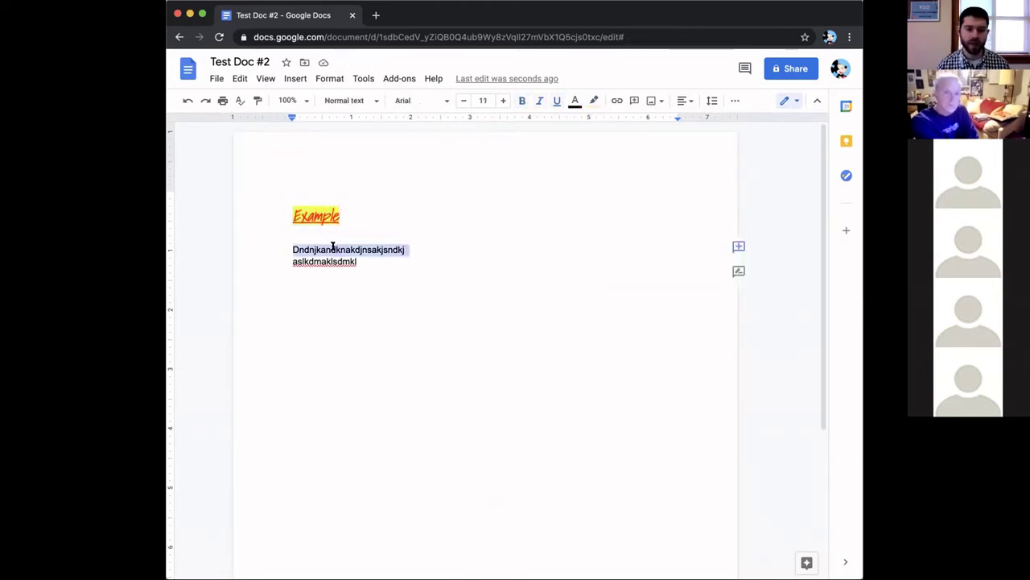
{"action": "left_click", "coordinate": [615, 101]}
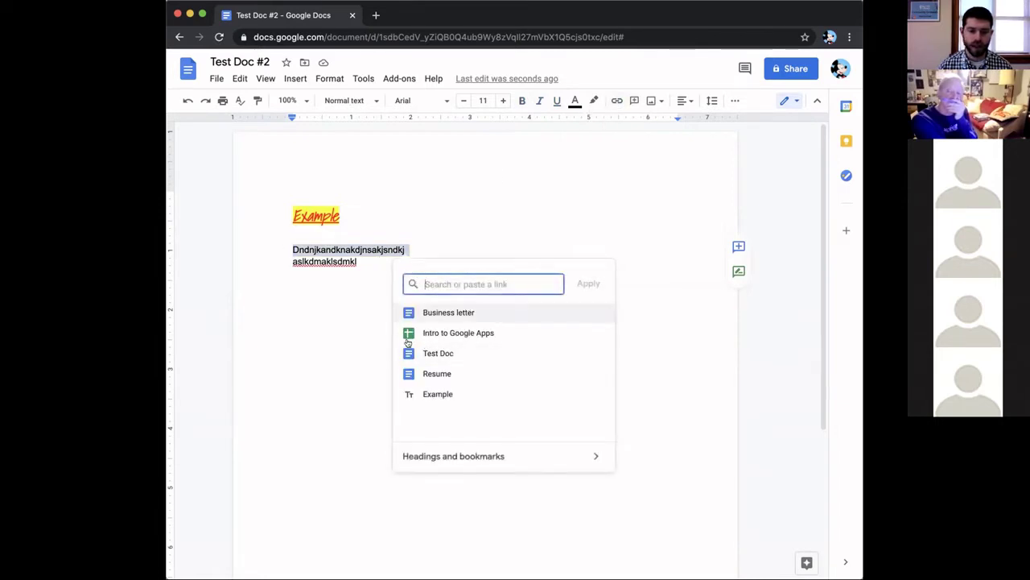
{"action": "type", "text": "google.com"}
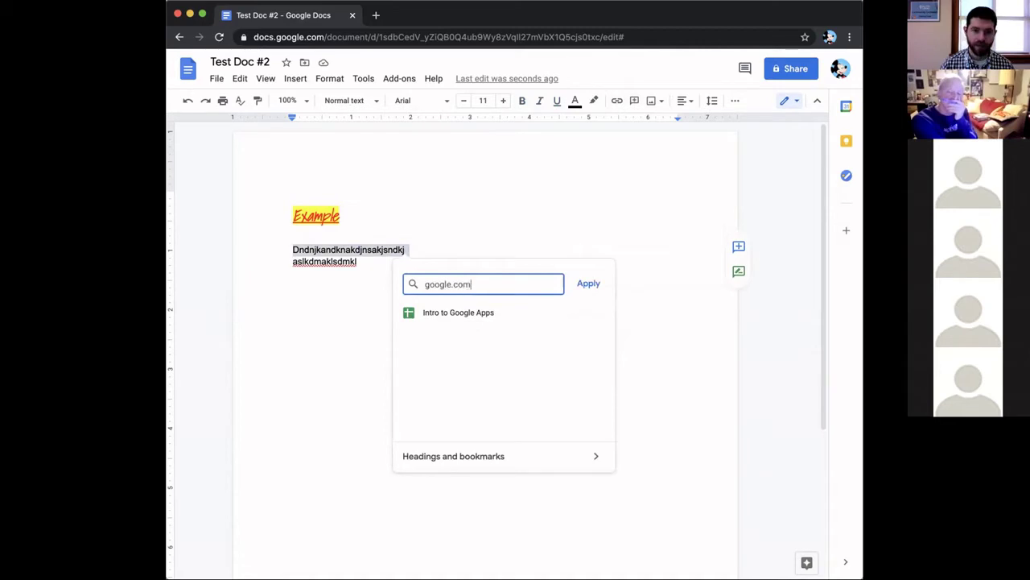
{"action": "key", "text": "Return"}
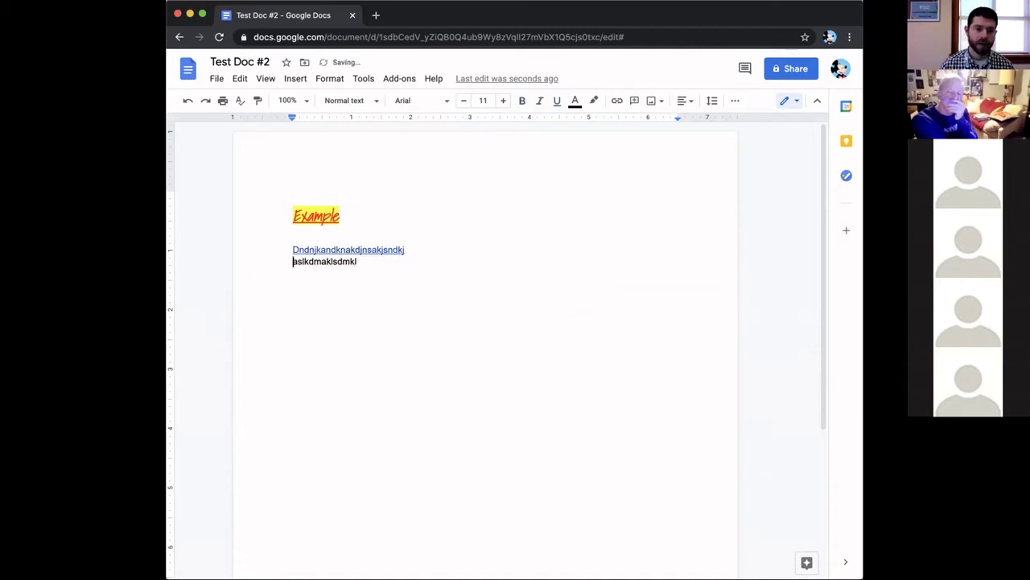
- Confirm the google.com link opens Google, then start linking a word on the second line
{"action": "left_click", "coordinate": [392, 249]}
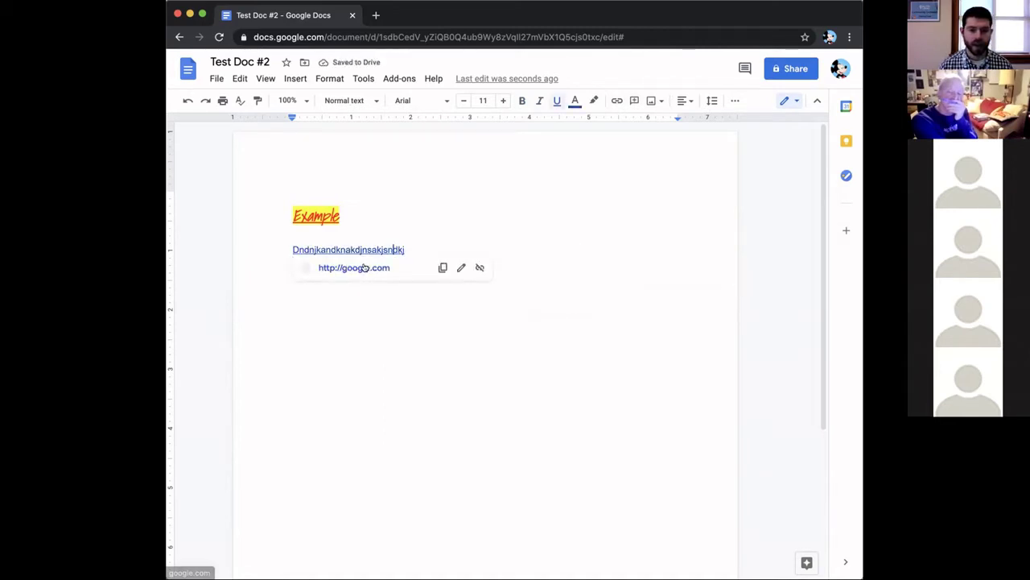
{"action": "left_click", "coordinate": [359, 271]}
{"action": "left_click", "coordinate": [500, 16]}
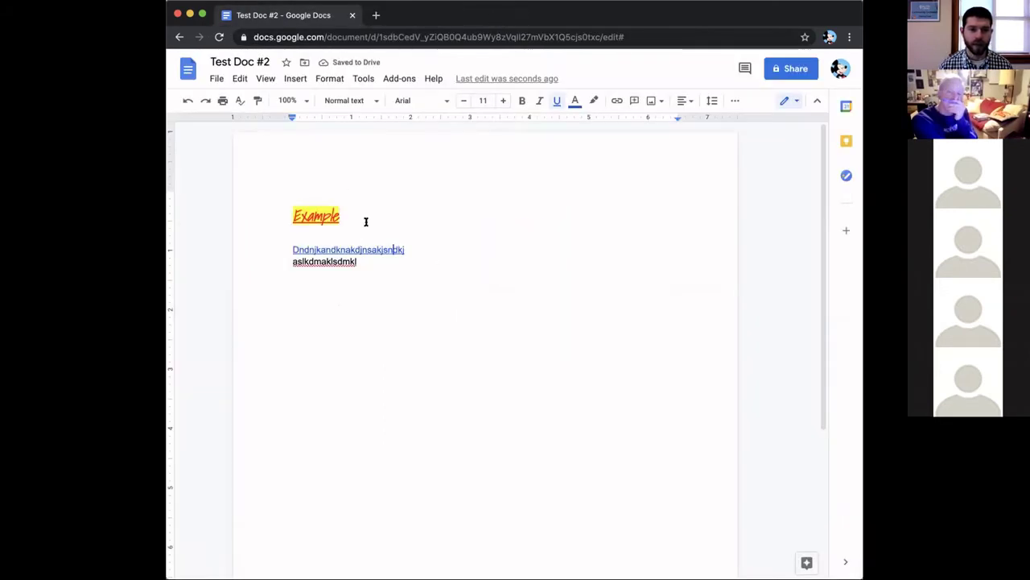
{"action": "double_click", "coordinate": [298, 264]}
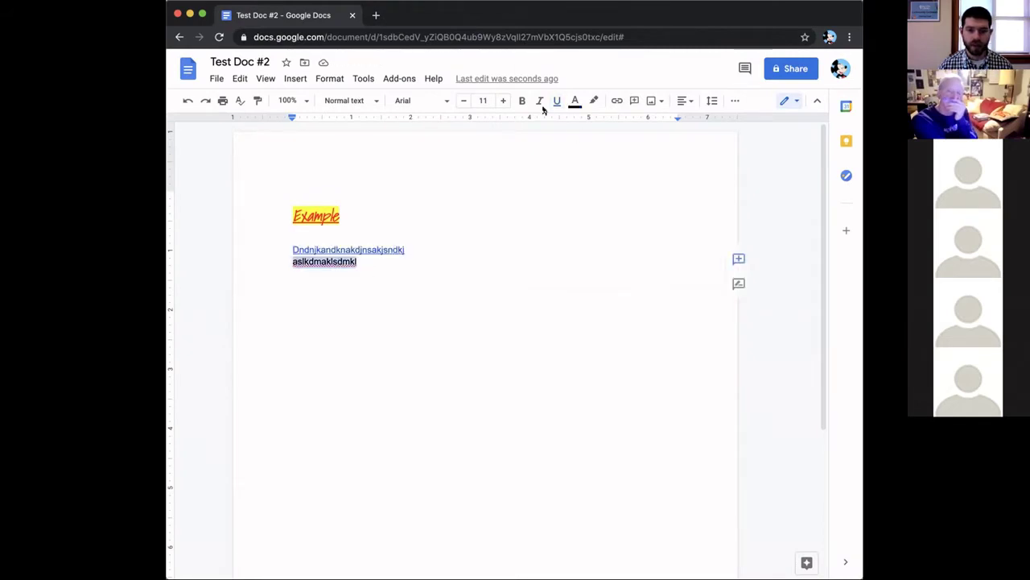
{"action": "left_click", "coordinate": [616, 100]}
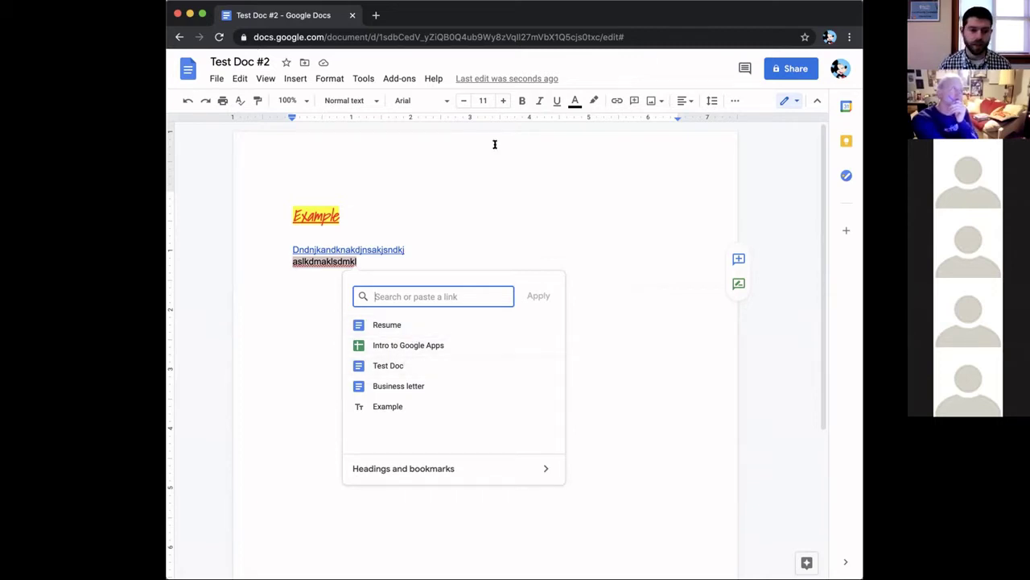
- Replace the second line with 'Check out this doc', link it to Resume, and add a line
{"action": "left_click", "coordinate": [312, 261]}
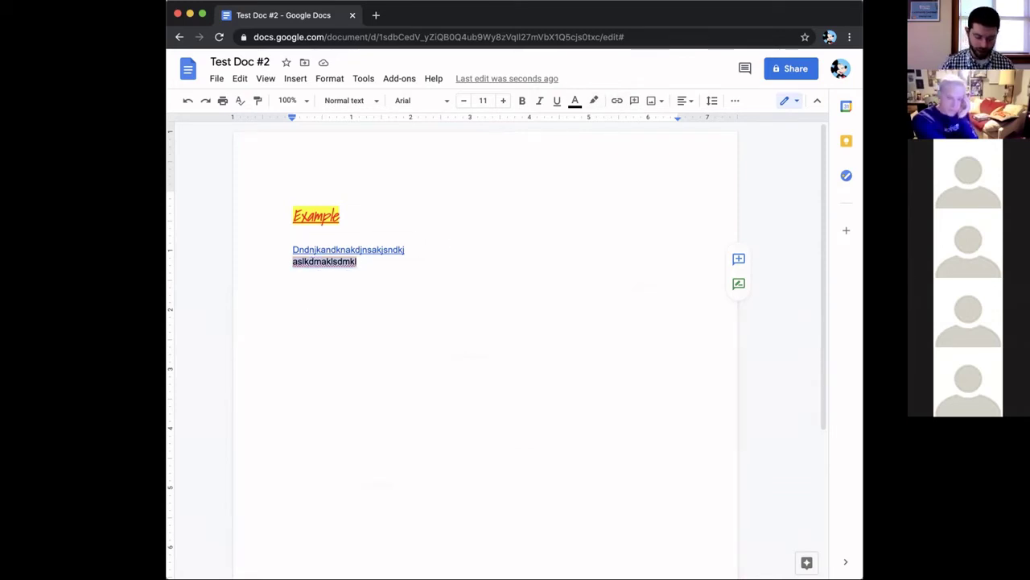
{"action": "type", "text": "Check out this doc"}
{"action": "left_click", "coordinate": [268, 262], "text": "shift"}
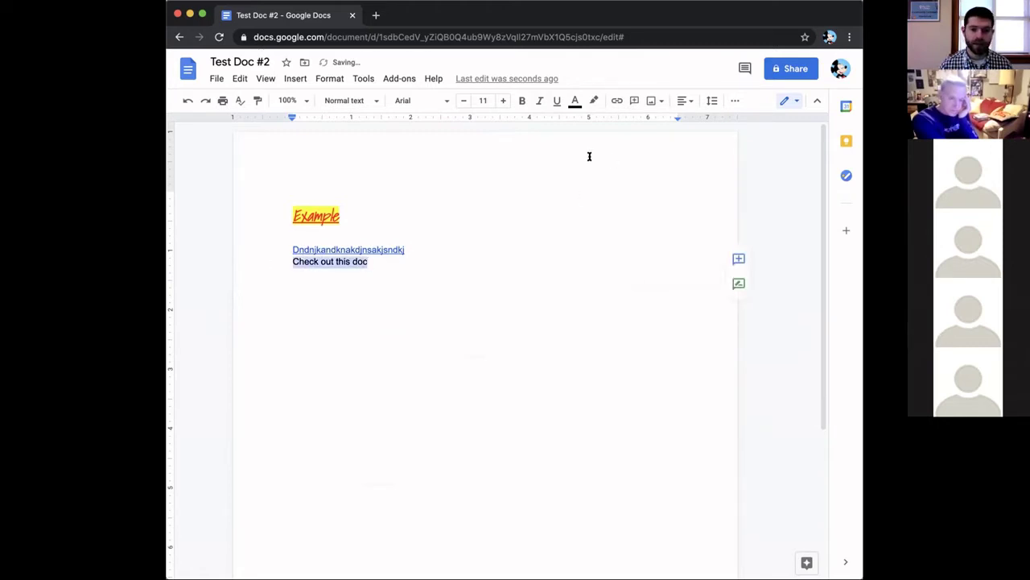
{"action": "left_click", "coordinate": [617, 101]}
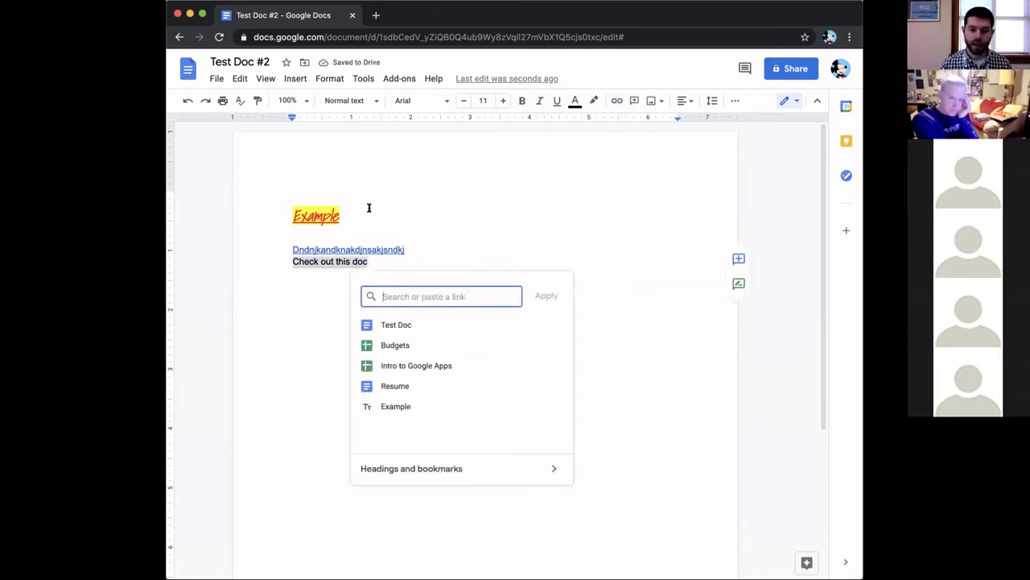
{"action": "left_click", "coordinate": [393, 387]}
{"action": "left_click", "coordinate": [356, 282]}
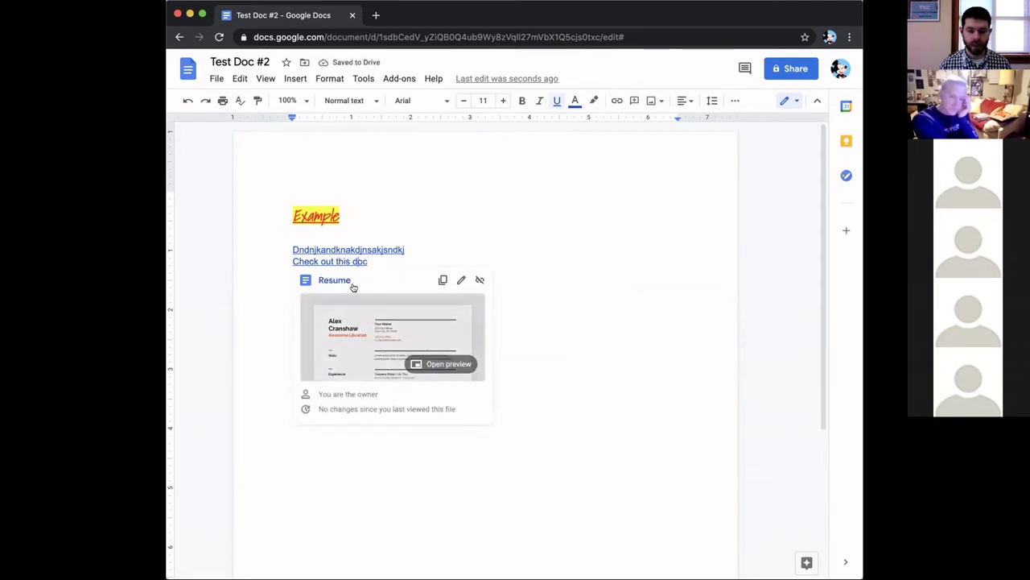
{"action": "left_click", "coordinate": [425, 265]}
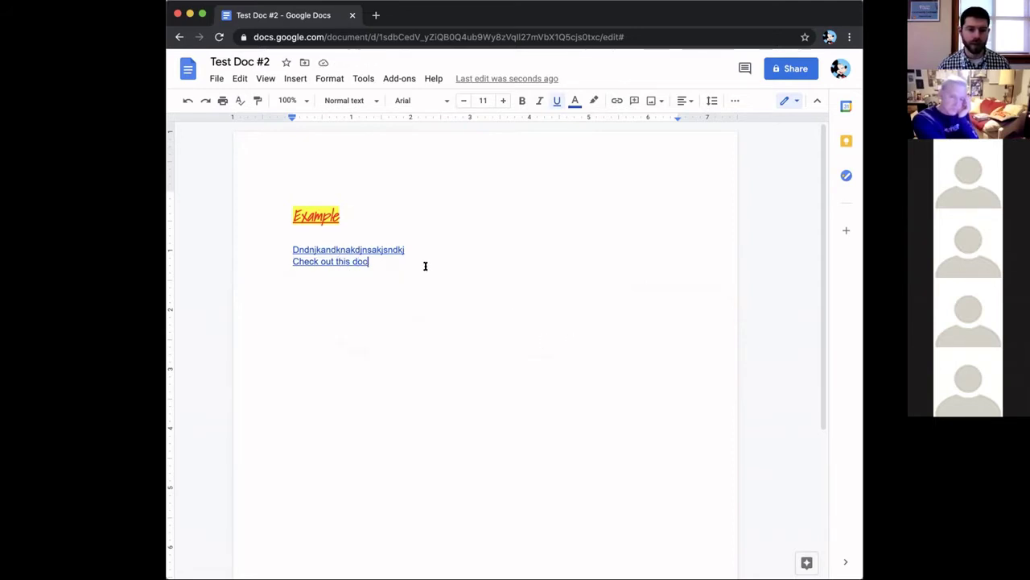
{"action": "key", "text": "Return"}
{"action": "key", "text": "Return"}
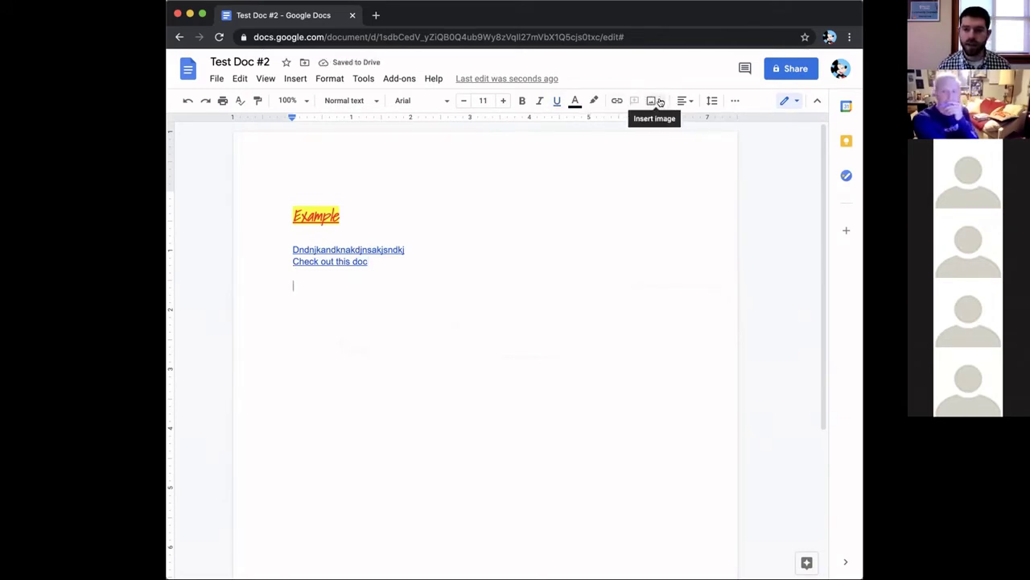
- Insert the red squirrel photo found by a web image search for 'squirrel'
{"action": "left_click", "coordinate": [659, 101]}
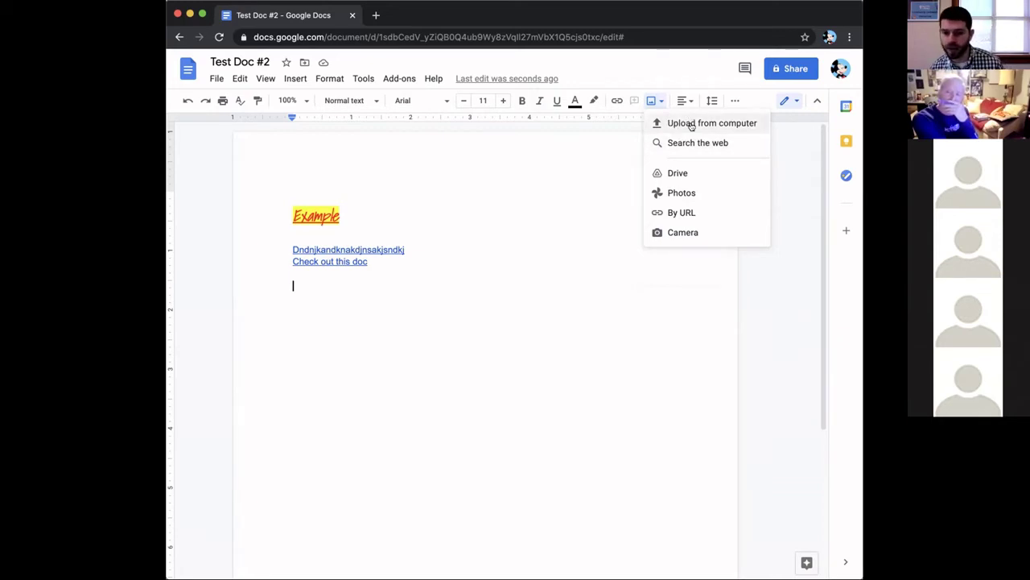
{"action": "left_click", "coordinate": [687, 144]}
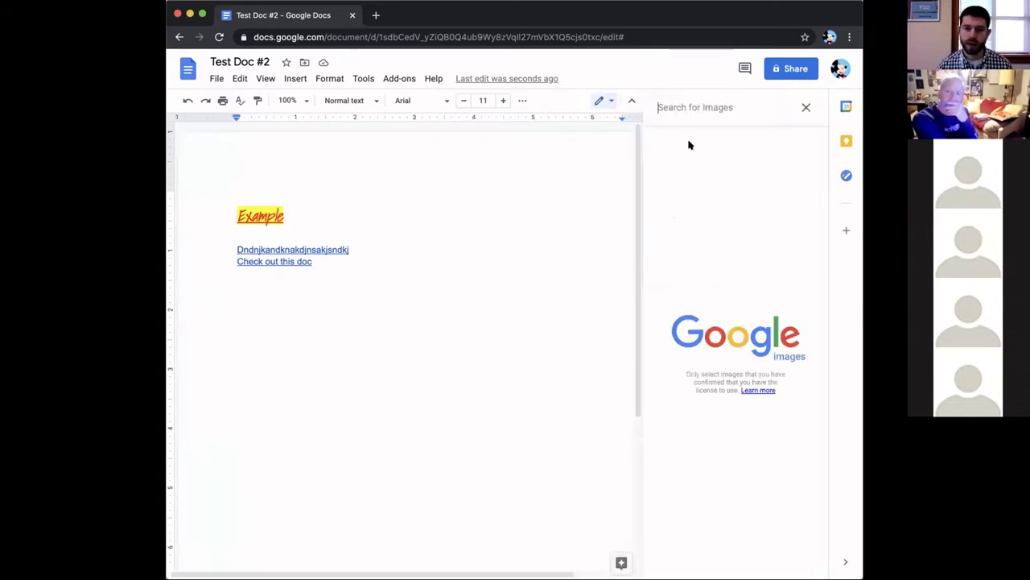
{"action": "type", "text": "squirrel"}
{"action": "key", "text": "Return"}
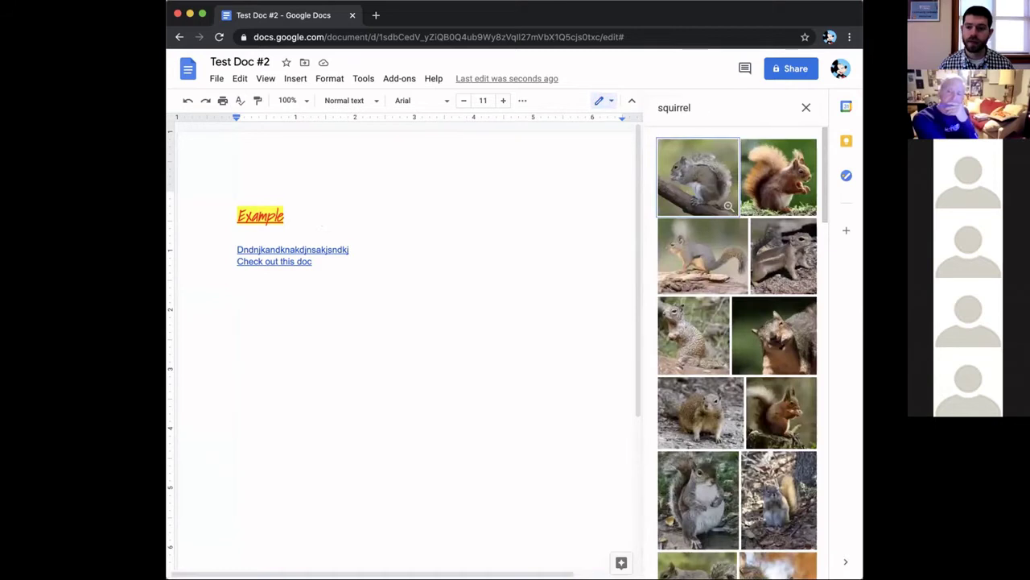
{"action": "left_click", "coordinate": [768, 181]}
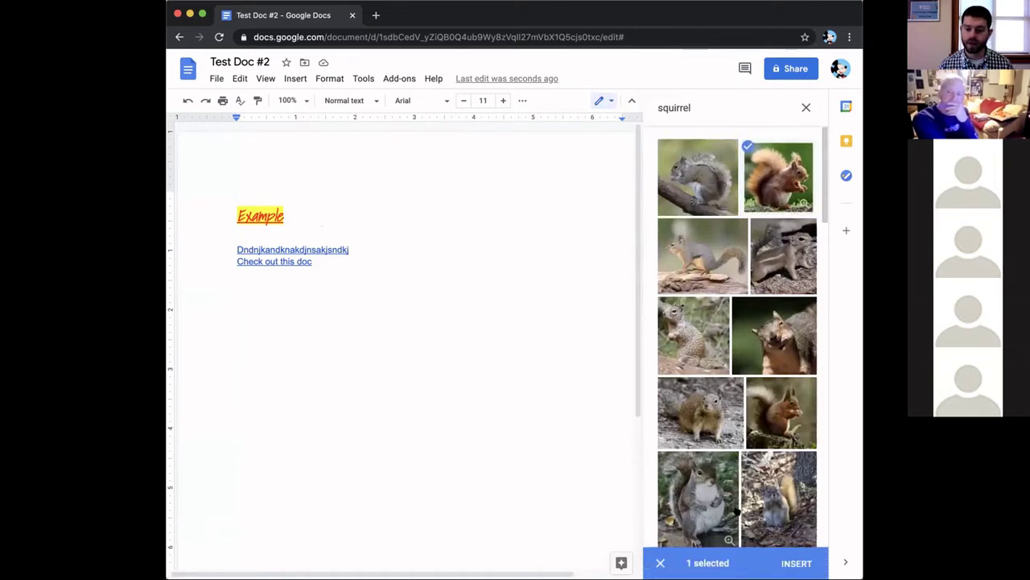
{"action": "left_click", "coordinate": [795, 563]}
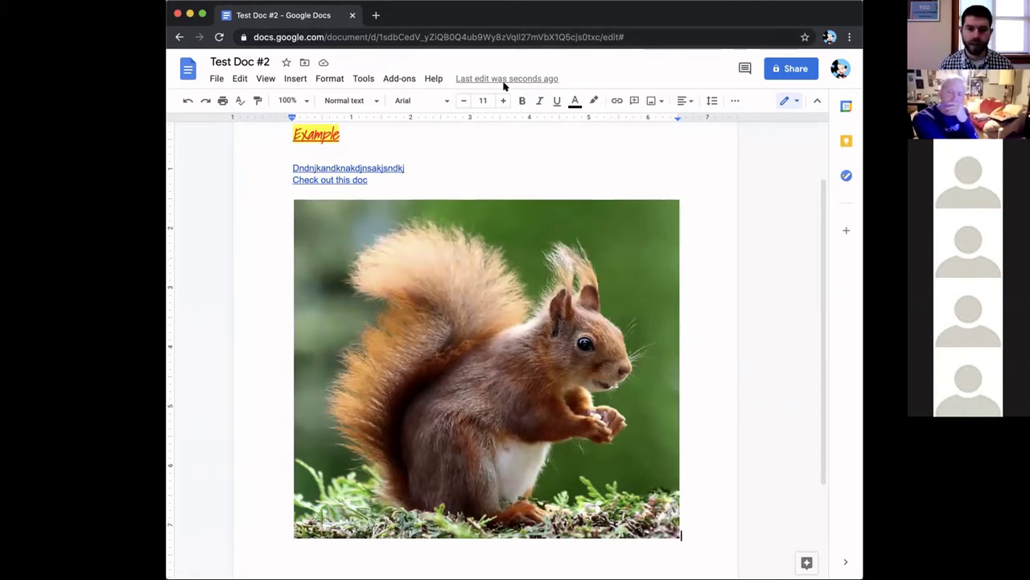
{"action": "left_click", "coordinate": [657, 101]}
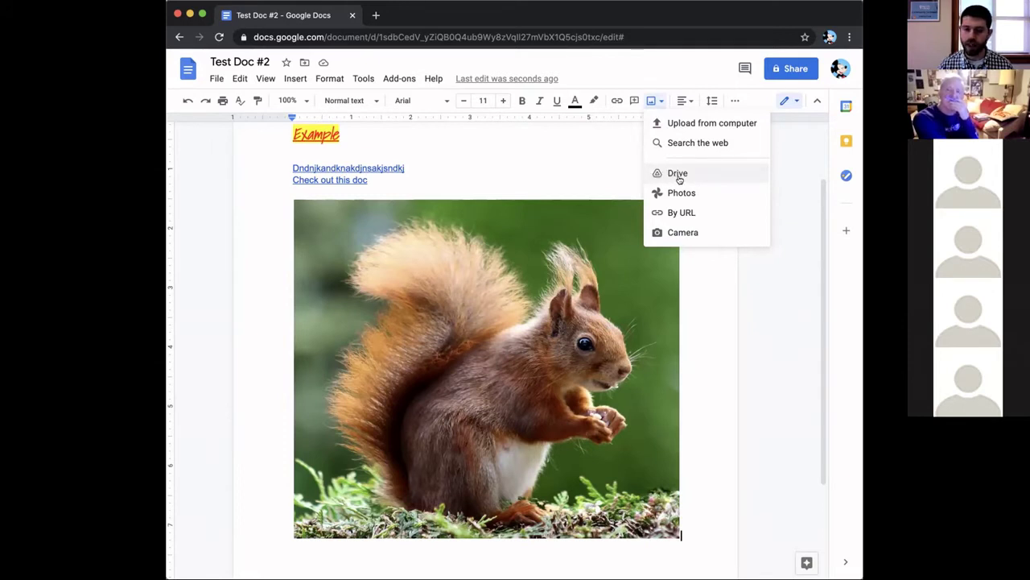
- Insert the d20.png icosahedron image from Drive
{"action": "left_click", "coordinate": [676, 171]}
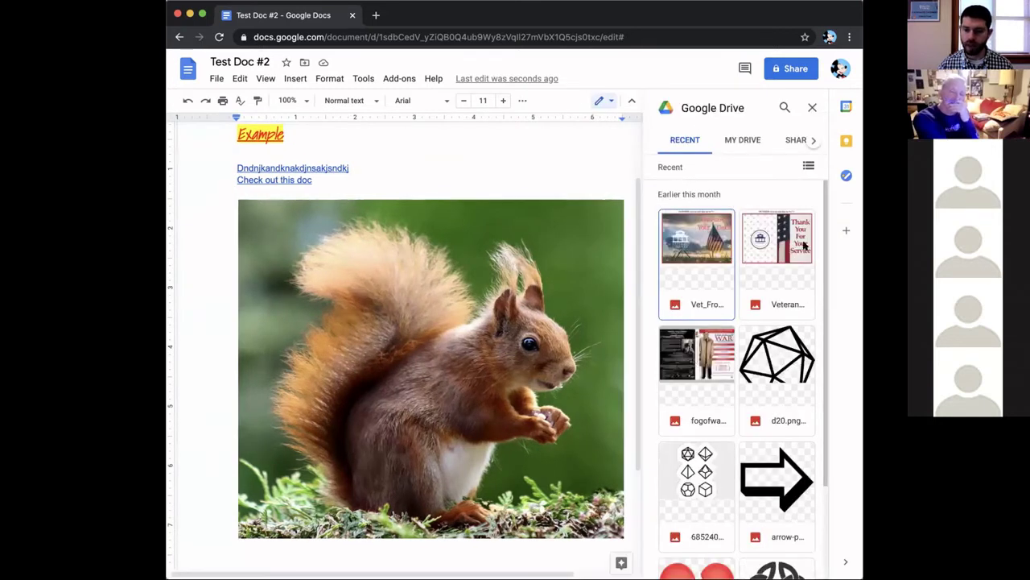
{"action": "left_click", "coordinate": [783, 362]}
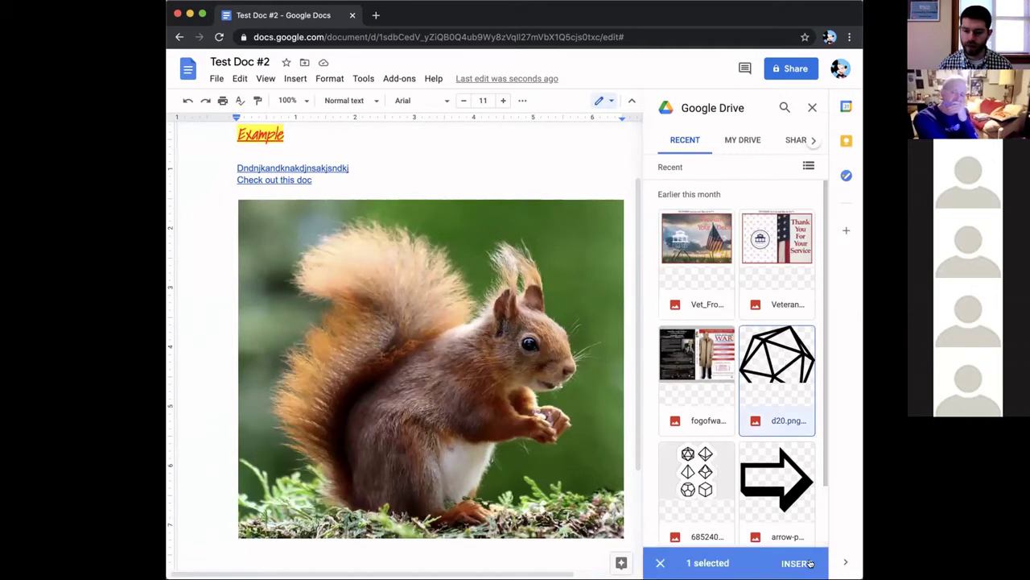
{"action": "left_click", "coordinate": [809, 564]}
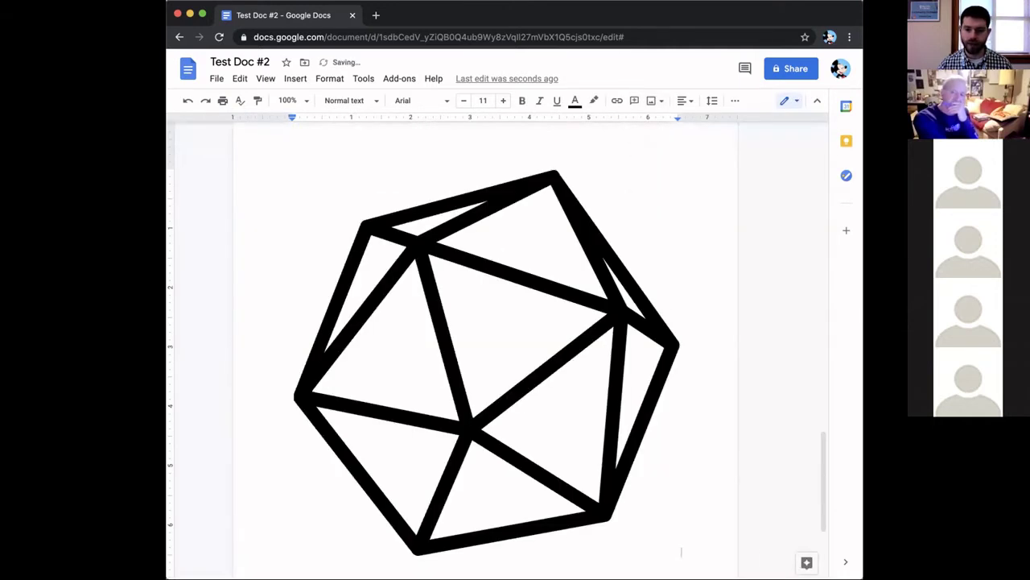
- Look through Google Photos for images, then close the empty Photos panel
{"action": "left_click", "coordinate": [653, 100]}
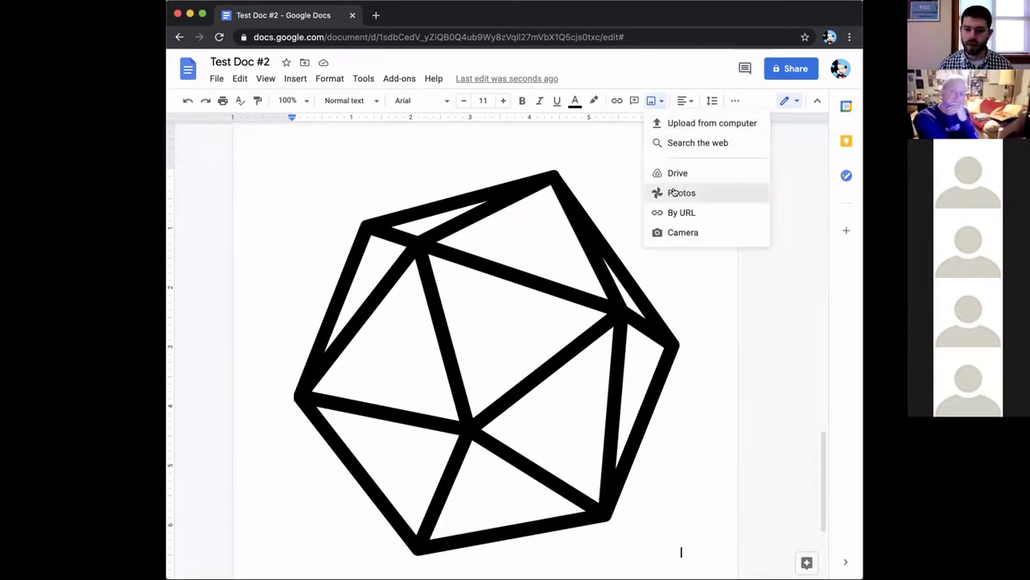
{"action": "left_click", "coordinate": [673, 193]}
{"action": "left_click", "coordinate": [740, 140]}
{"action": "left_click", "coordinate": [686, 139]}
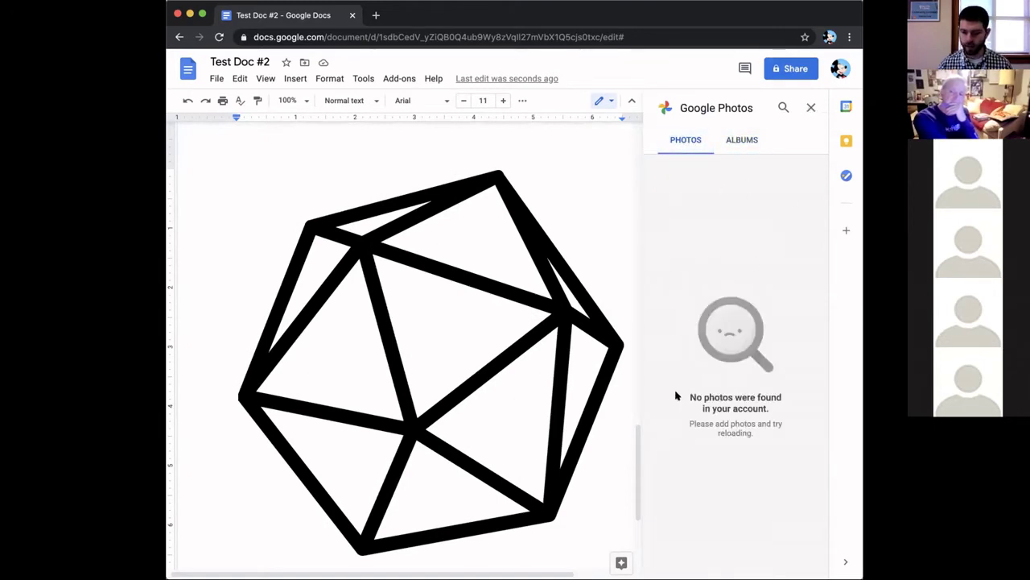
{"action": "left_click", "coordinate": [810, 108]}
{"action": "left_click", "coordinate": [654, 100]}
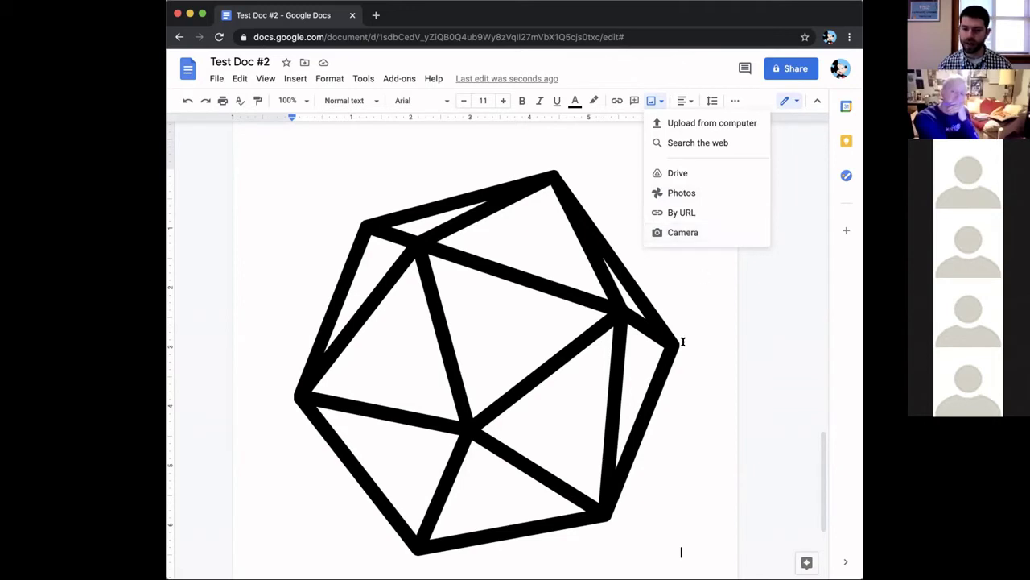
- Remove the inserted images, leaving nothing below the two link lines
{"action": "left_click", "coordinate": [764, 278]}
{"action": "left_click", "coordinate": [571, 330]}
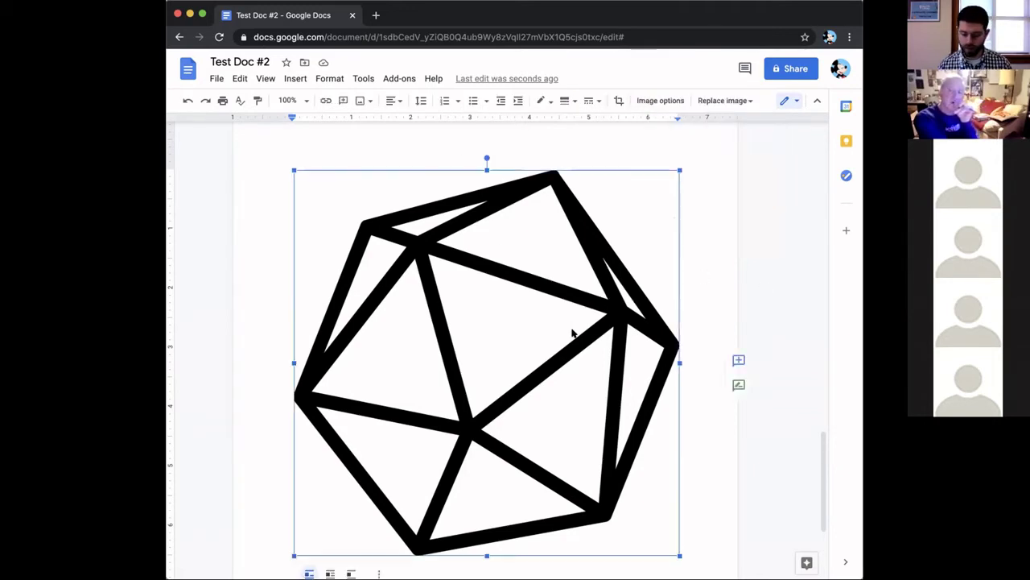
{"action": "key", "text": "super+v"}
{"action": "key", "text": "super+z"}
{"action": "key", "text": "super+shift+z"}
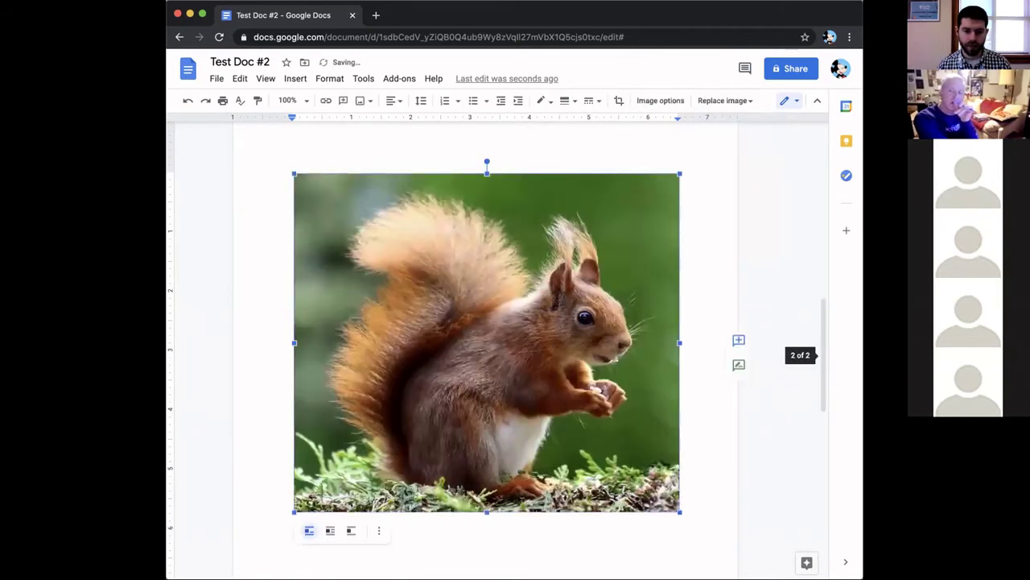
{"action": "key", "text": "super+z"}
{"action": "scroll", "coordinate": [375, 244], "scroll_direction": "up", "scroll_amount": 2}
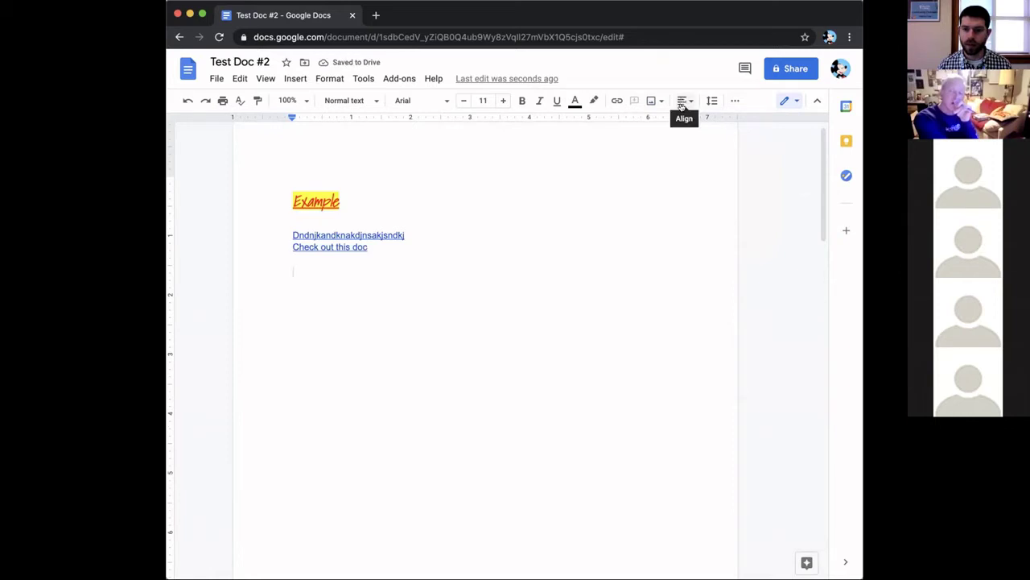
- Select both link lines and center-align them
{"action": "left_click_drag", "start_coordinate": [403, 245], "coordinate": [269, 231]}
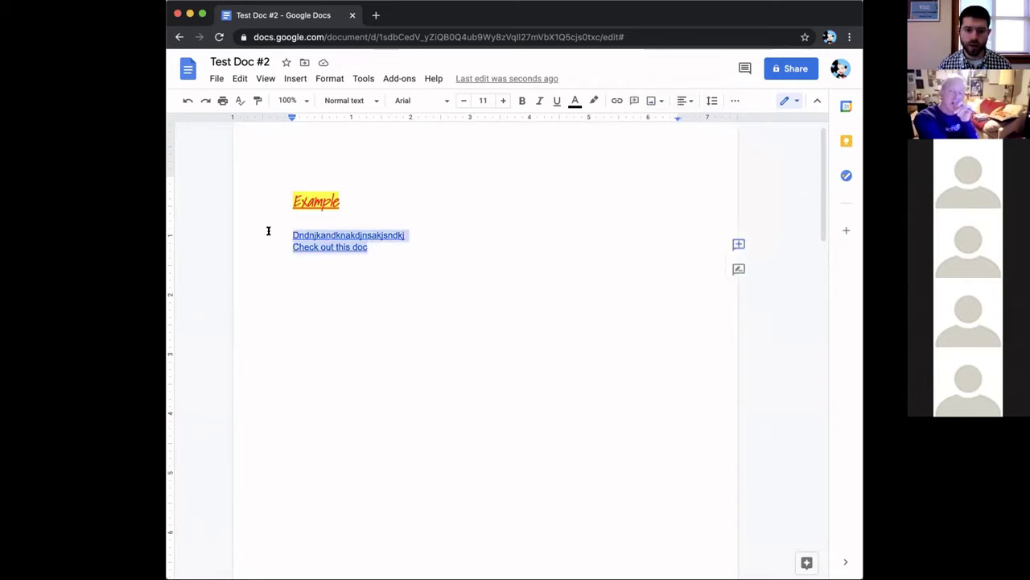
{"action": "left_click", "coordinate": [679, 103]}
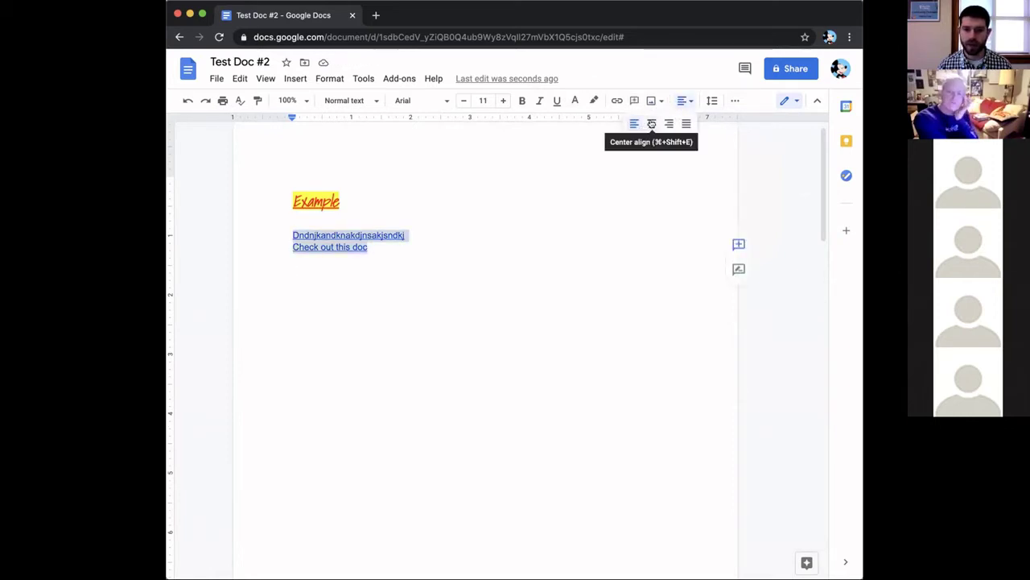
{"action": "left_click", "coordinate": [653, 124]}
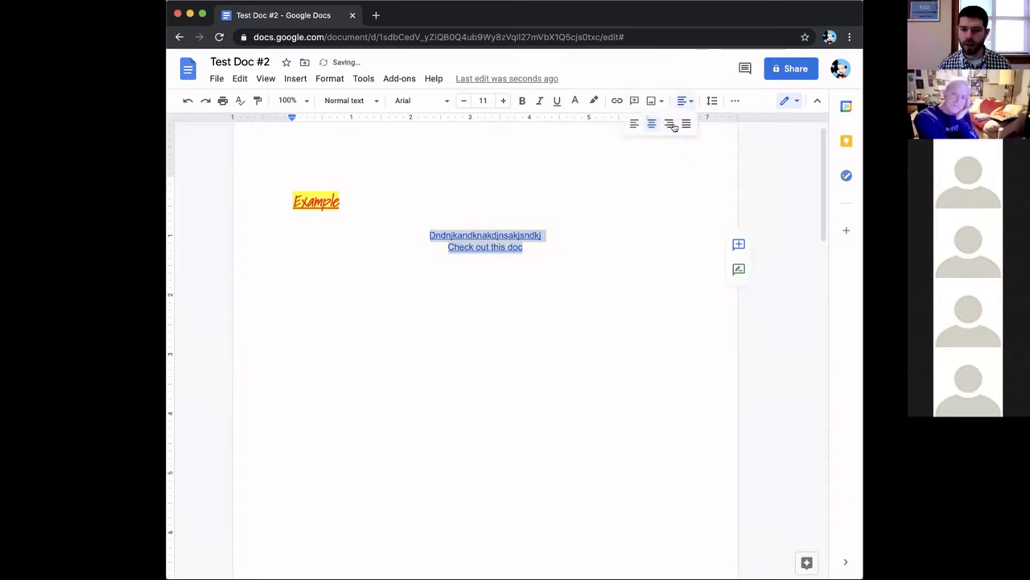
{"action": "left_click", "coordinate": [669, 125]}
{"action": "left_click", "coordinate": [683, 101]}
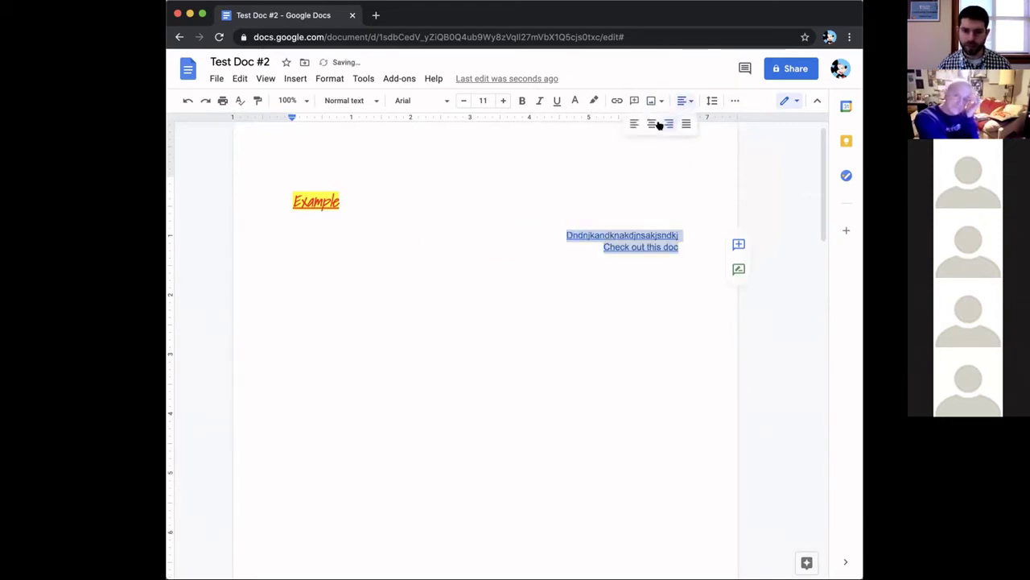
{"action": "left_click", "coordinate": [634, 125]}
{"action": "left_click", "coordinate": [684, 101]}
{"action": "left_click", "coordinate": [652, 124]}
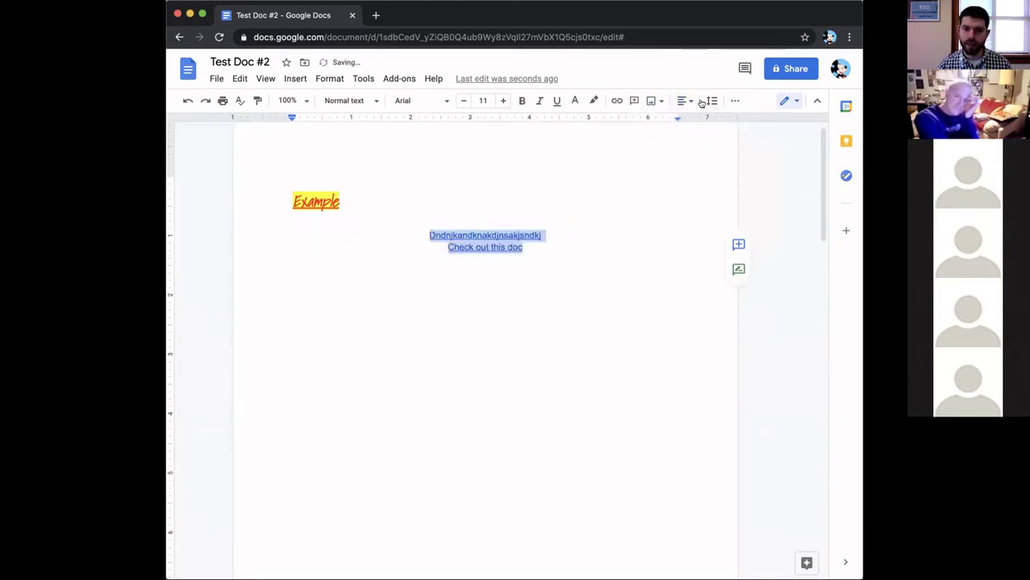
- Set the link lines' line spacing to 1.15
{"action": "left_click", "coordinate": [712, 102]}
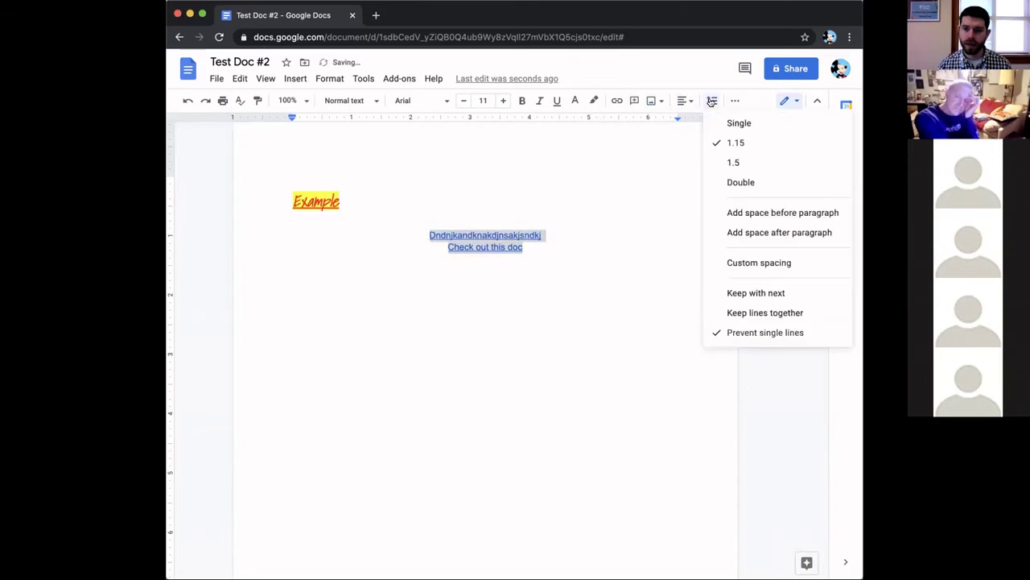
{"action": "left_click", "coordinate": [740, 183]}
{"action": "left_click", "coordinate": [712, 101]}
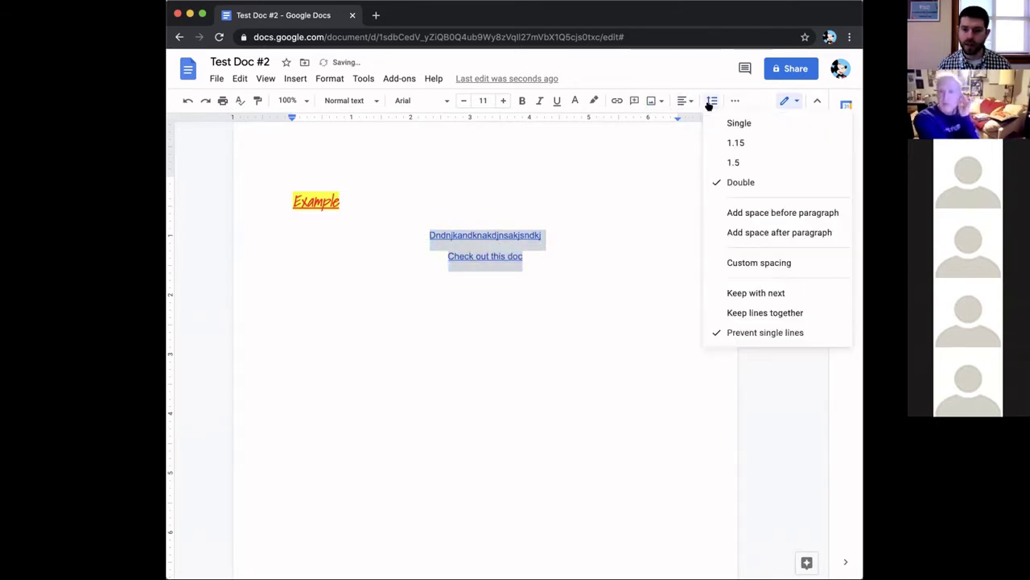
{"action": "left_click", "coordinate": [726, 122]}
{"action": "left_click", "coordinate": [712, 102]}
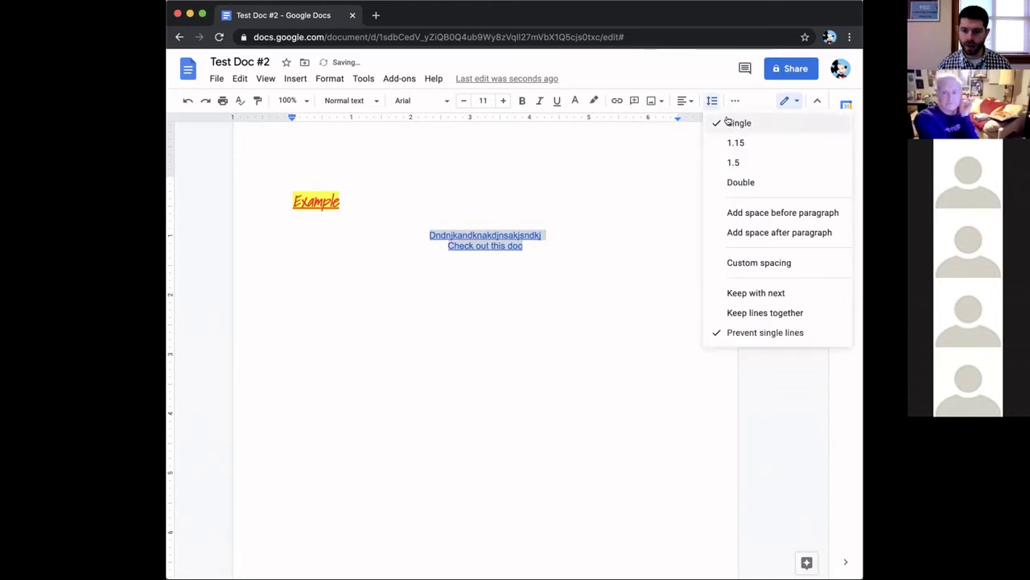
{"action": "left_click", "coordinate": [736, 143]}
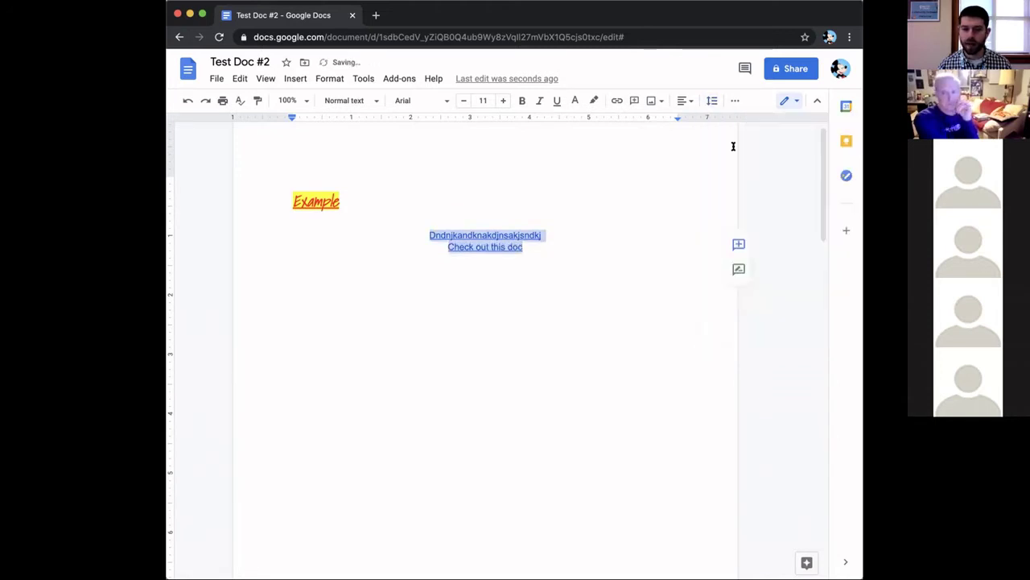
- Format the two link lines as a numbered list
{"action": "left_click", "coordinate": [734, 101]}
{"action": "left_click", "coordinate": [653, 124]}
{"action": "left_click", "coordinate": [637, 123]}
{"action": "left_click", "coordinate": [668, 123]}
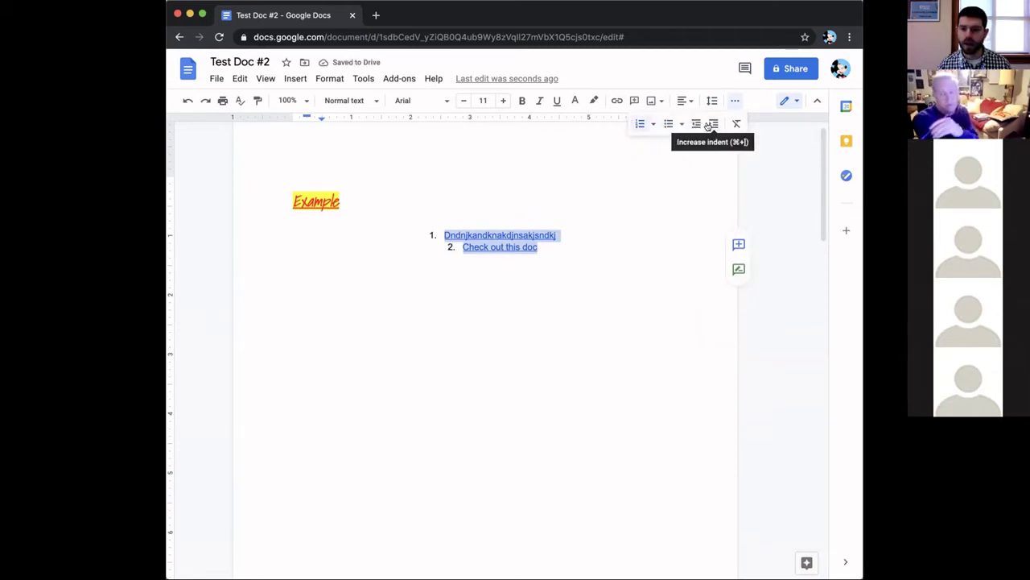
- Left-align the numbered list and leave it indented one level
{"action": "left_click", "coordinate": [616, 230]}
{"action": "left_click_drag", "start_coordinate": [603, 230], "coordinate": [419, 234]}
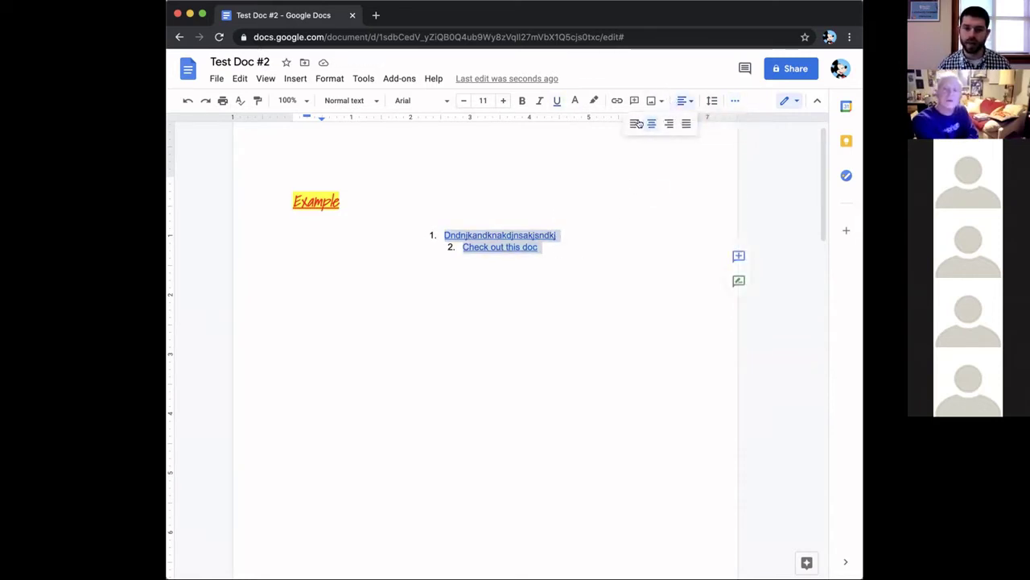
{"action": "left_click", "coordinate": [638, 123]}
{"action": "left_click", "coordinate": [734, 100]}
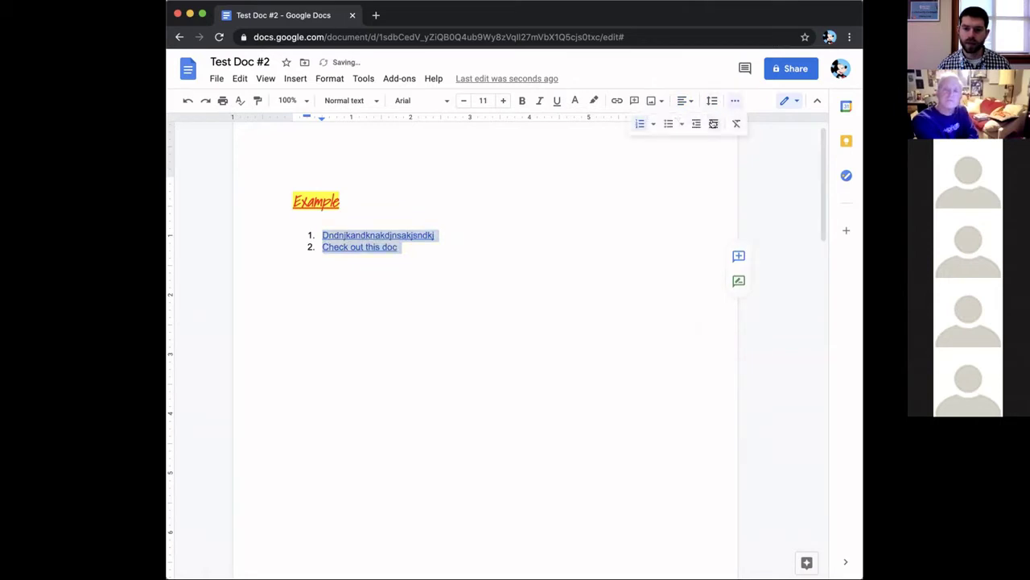
{"action": "left_click", "coordinate": [713, 123]}
{"action": "left_click", "coordinate": [713, 123]}
{"action": "left_click", "coordinate": [713, 123]}
{"action": "left_click", "coordinate": [696, 125]}
{"action": "left_click", "coordinate": [696, 125]}
{"action": "left_click", "coordinate": [696, 125]}
{"action": "left_click", "coordinate": [710, 125]}
{"action": "left_click", "coordinate": [710, 125]}
{"action": "left_click", "coordinate": [697, 124]}
{"action": "left_click", "coordinate": [713, 123]}
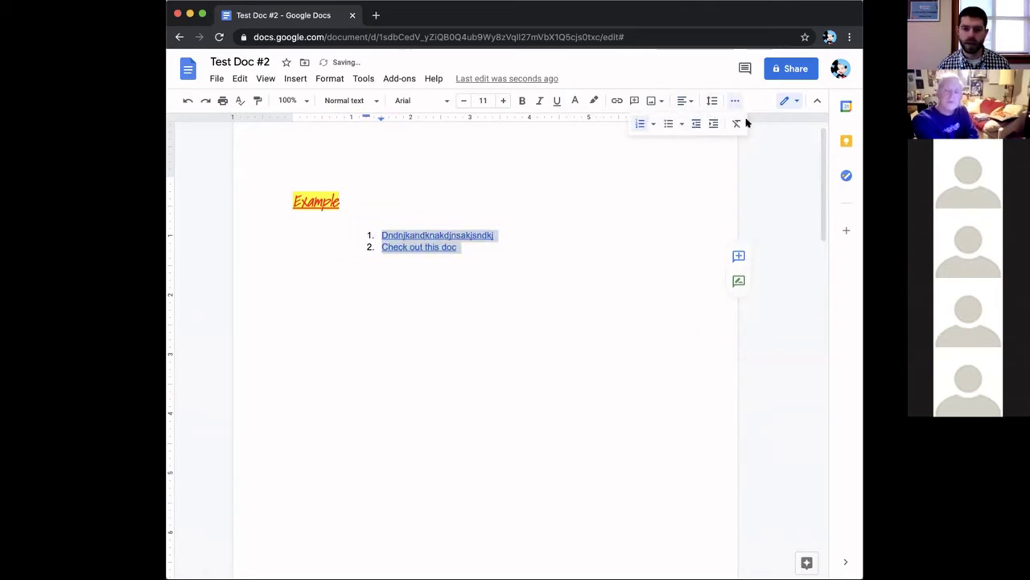
- Add an empty line below the list
{"action": "left_click", "coordinate": [540, 257]}
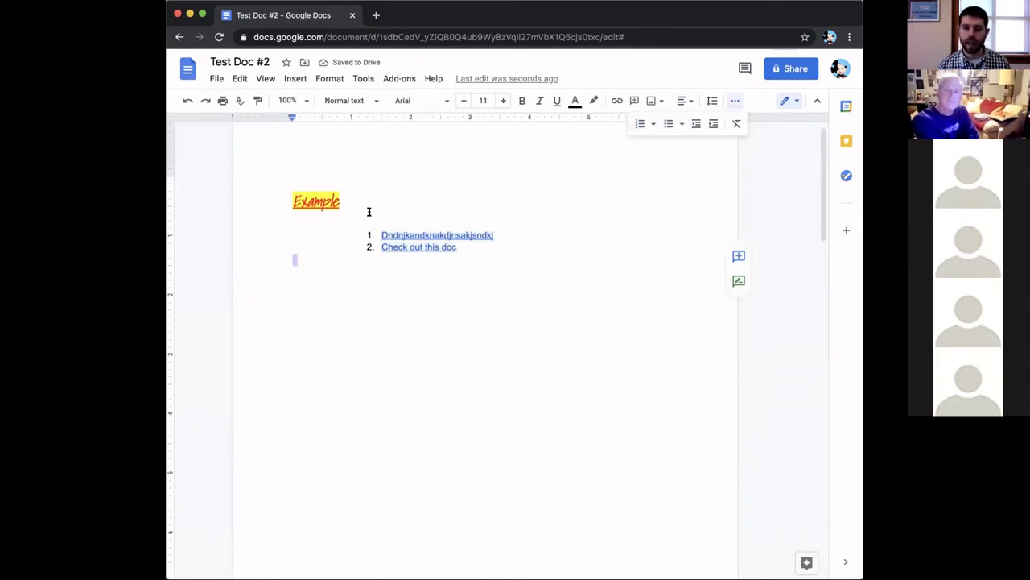
{"action": "key", "text": "Return"}
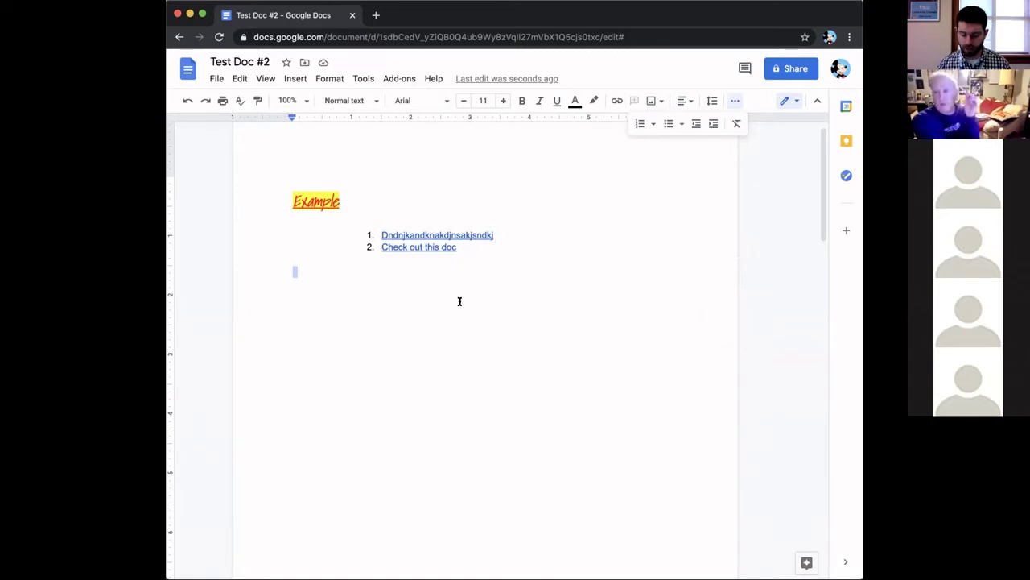
{"action": "left_click", "coordinate": [733, 101]}
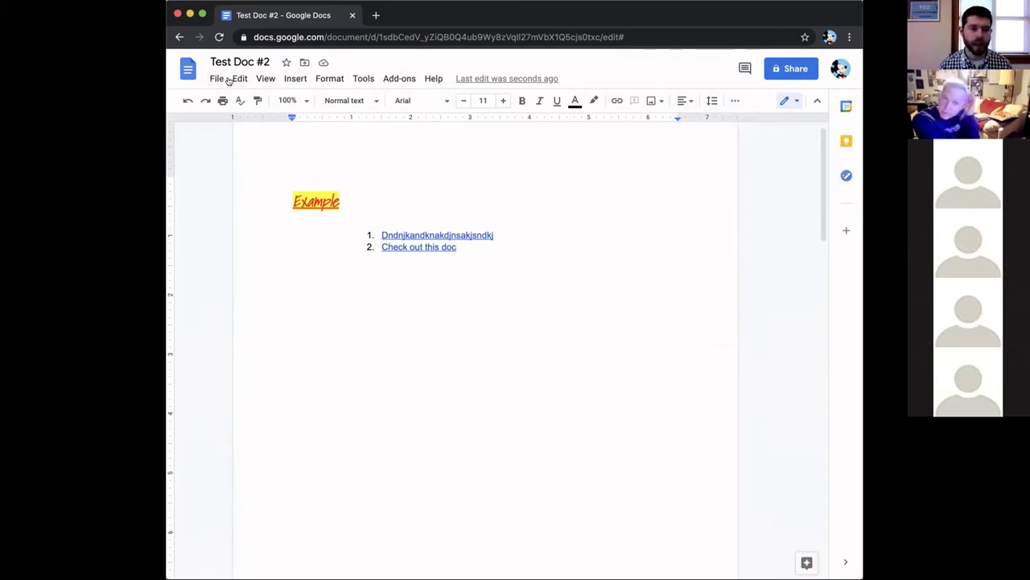
- Download Test Doc #2 as a Microsoft Word (.docx) file
{"action": "left_click", "coordinate": [215, 79]}
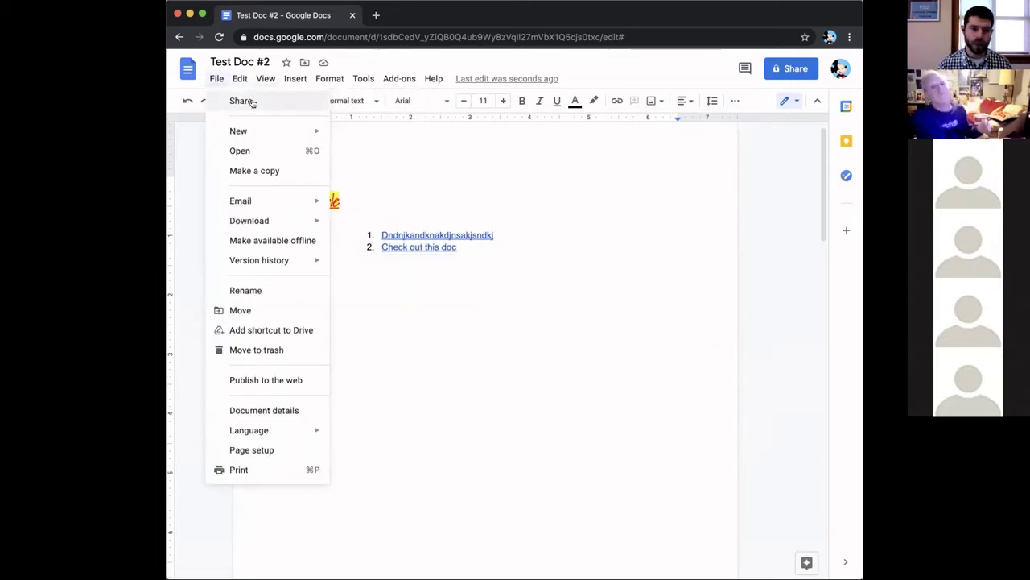
{"action": "mouse_move", "coordinate": [238, 132]}
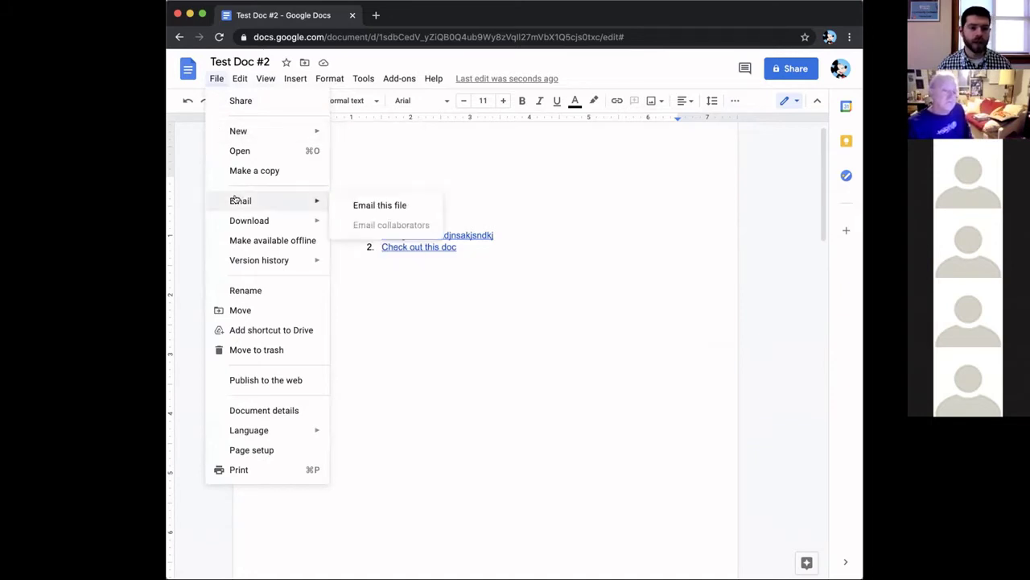
{"action": "mouse_move", "coordinate": [265, 219]}
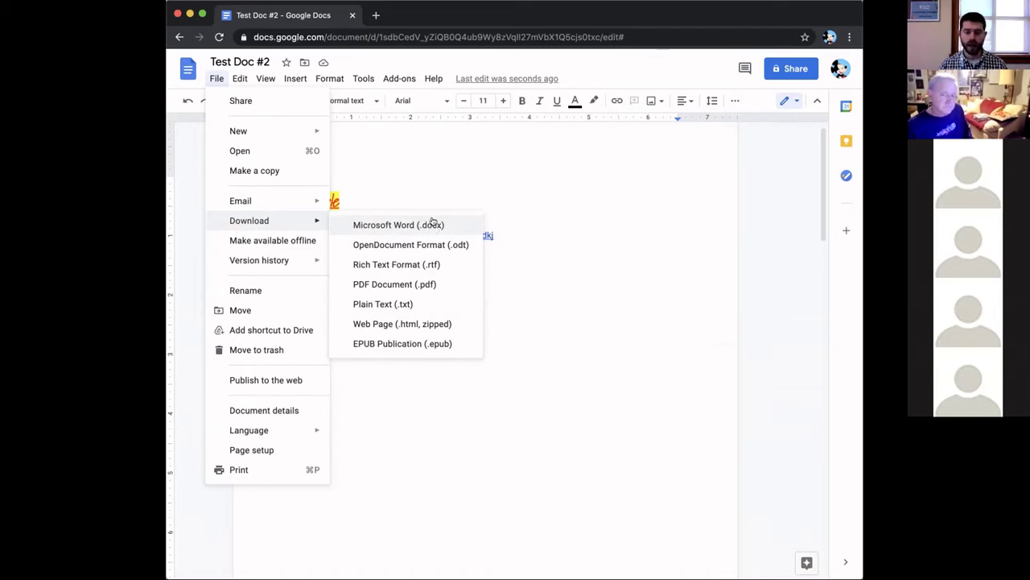
{"action": "left_click", "coordinate": [432, 224]}
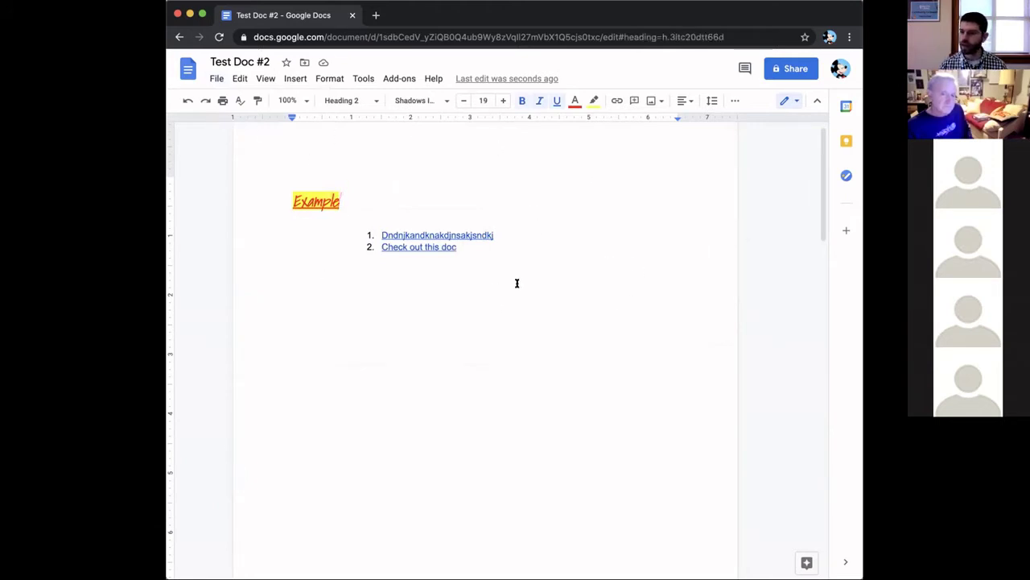
- Look over the Download submenu and the Help menu, then reopen the File menu
{"action": "left_click", "coordinate": [217, 79]}
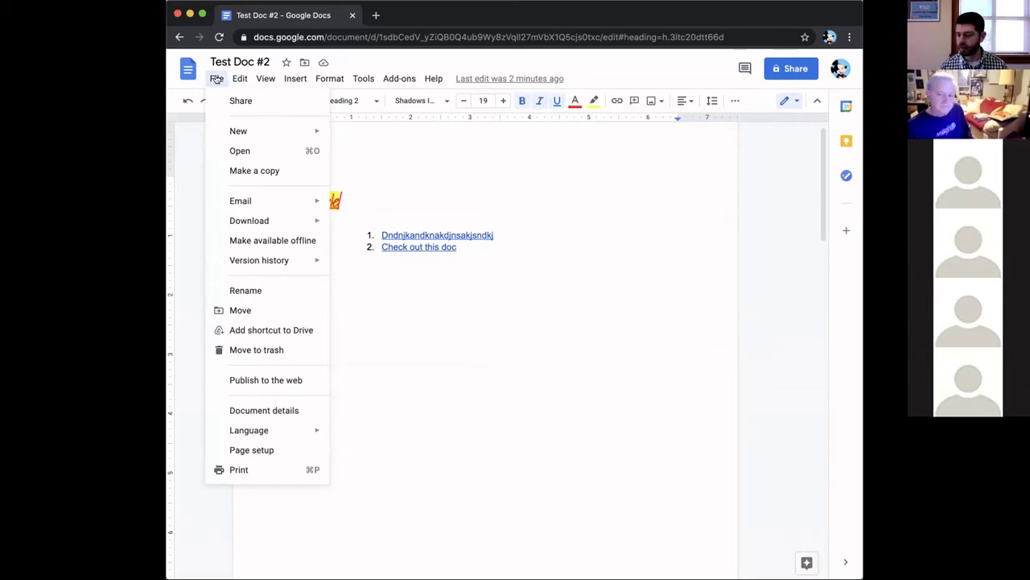
{"action": "mouse_move", "coordinate": [263, 218]}
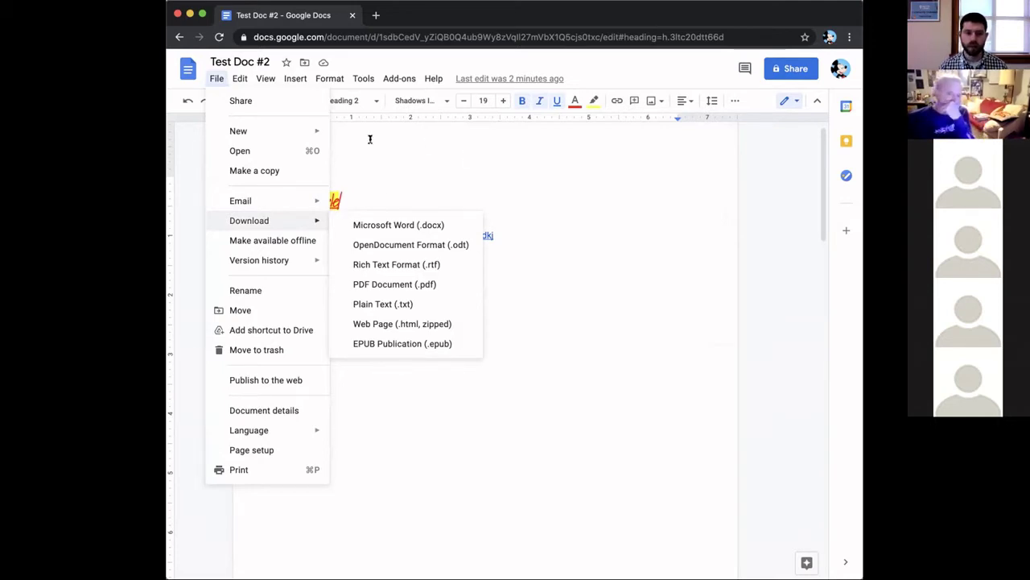
{"action": "mouse_move", "coordinate": [433, 78]}
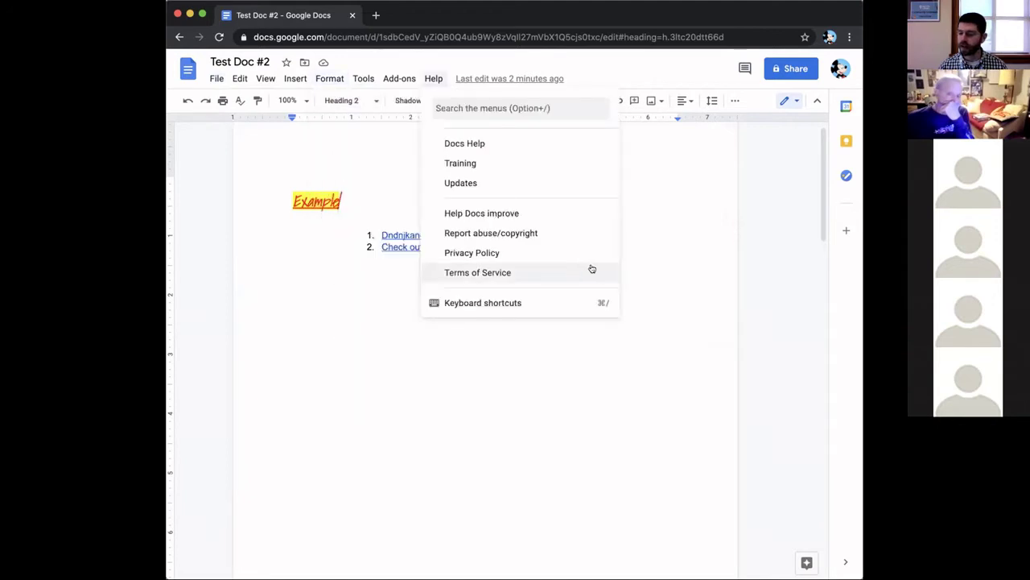
{"action": "left_click", "coordinate": [563, 381]}
{"action": "left_click", "coordinate": [219, 84]}
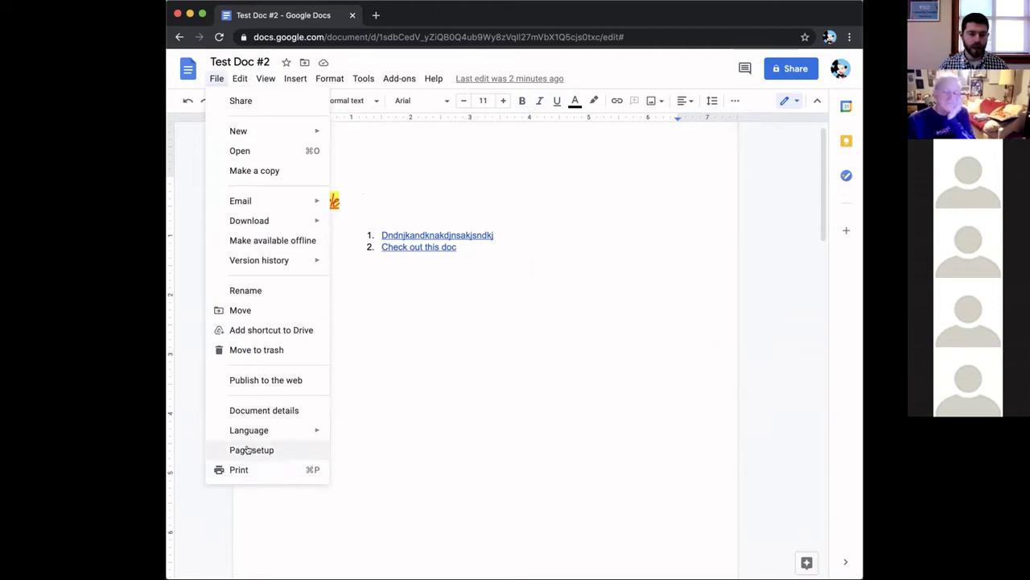
{"action": "left_click", "coordinate": [248, 449]}
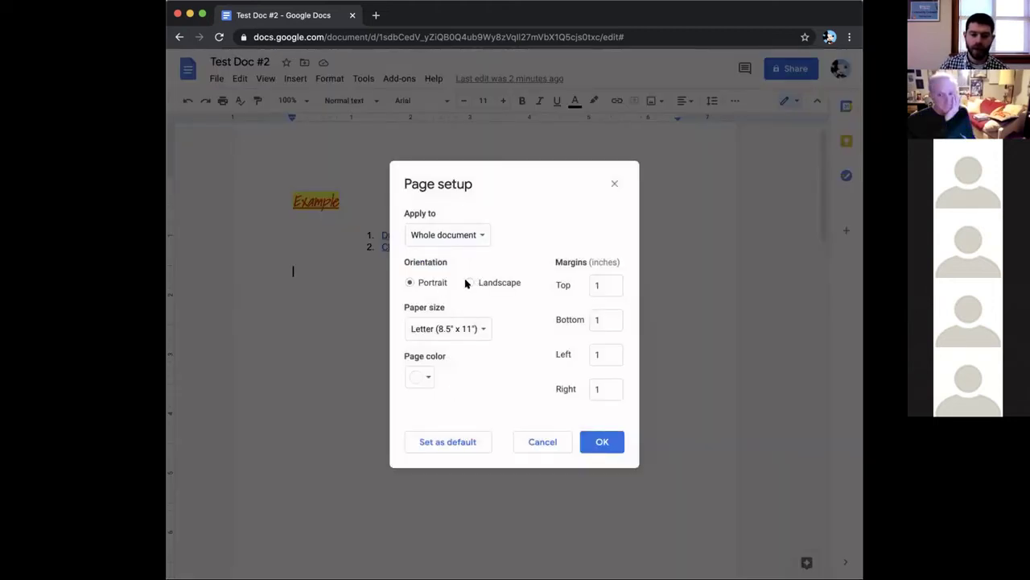
{"action": "left_click", "coordinate": [410, 285]}
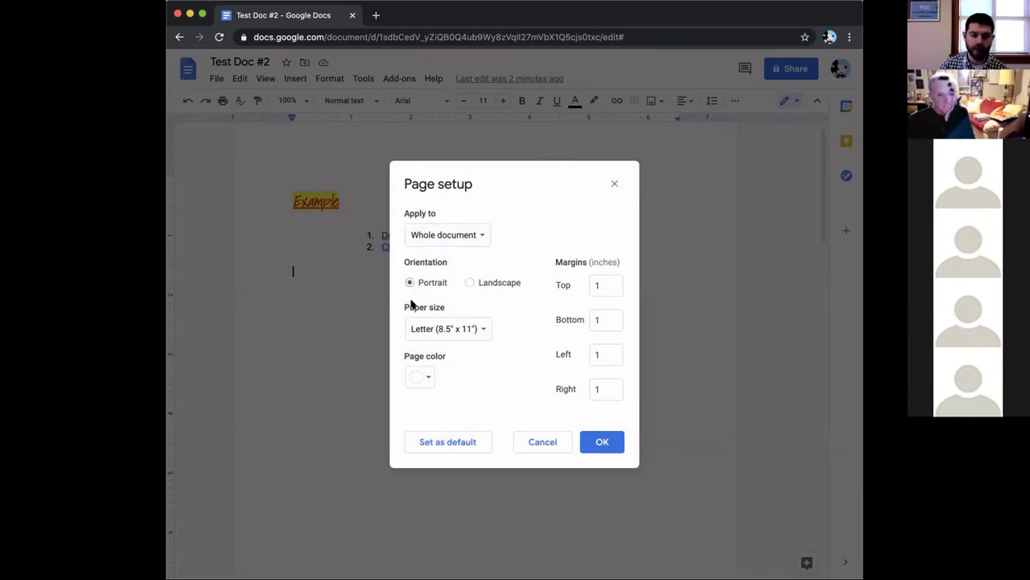
{"action": "left_click", "coordinate": [444, 330]}
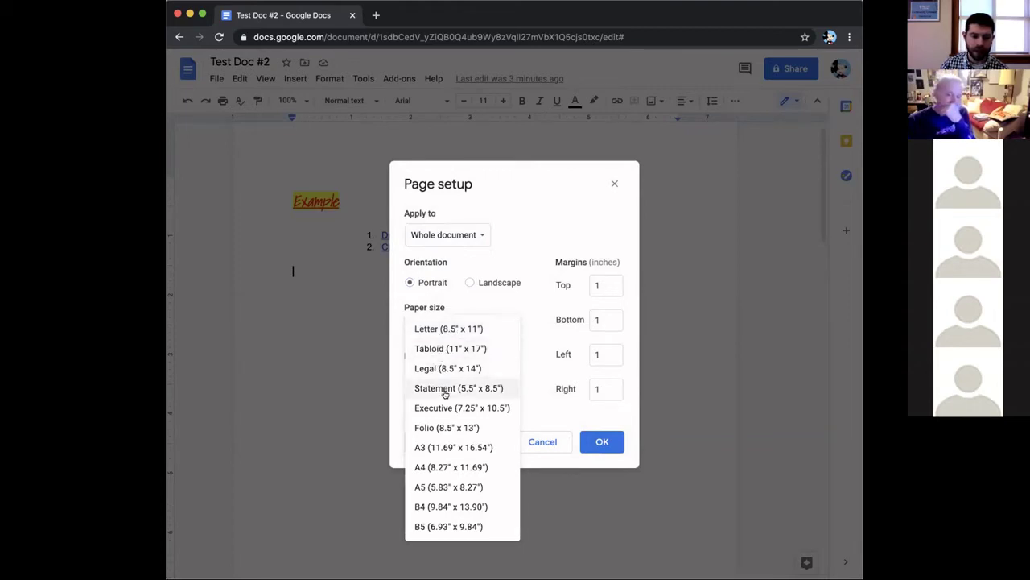
{"action": "left_click", "coordinate": [548, 255]}
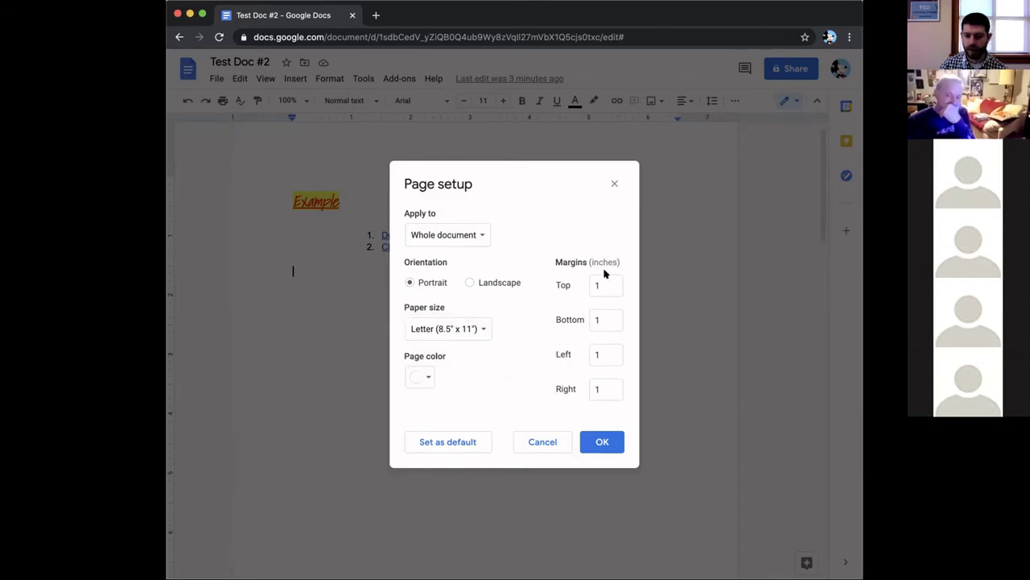
{"action": "left_click", "coordinate": [612, 185]}
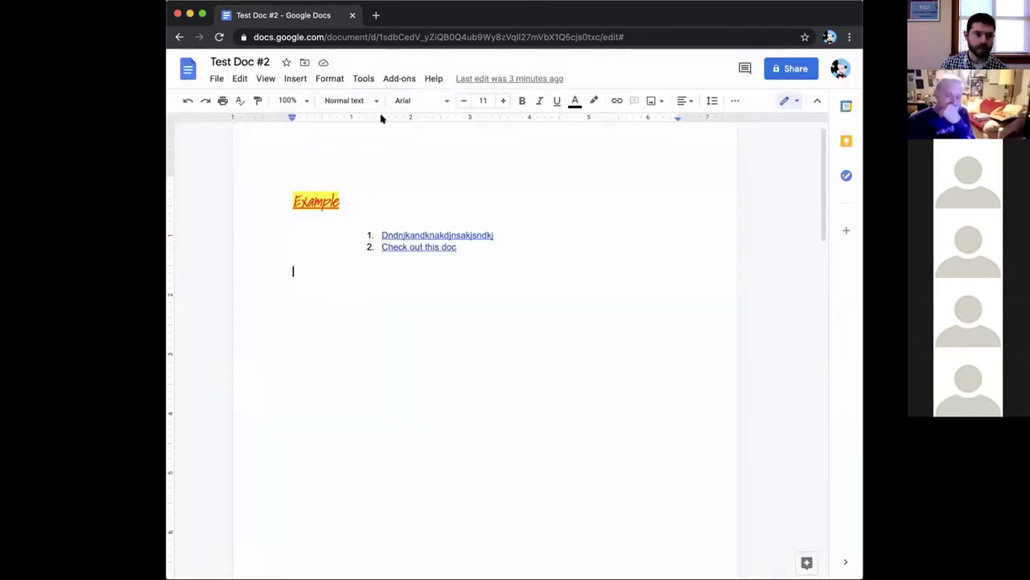
- Hide the rulers from the View menu, then turn them back on
{"action": "left_click", "coordinate": [238, 80]}
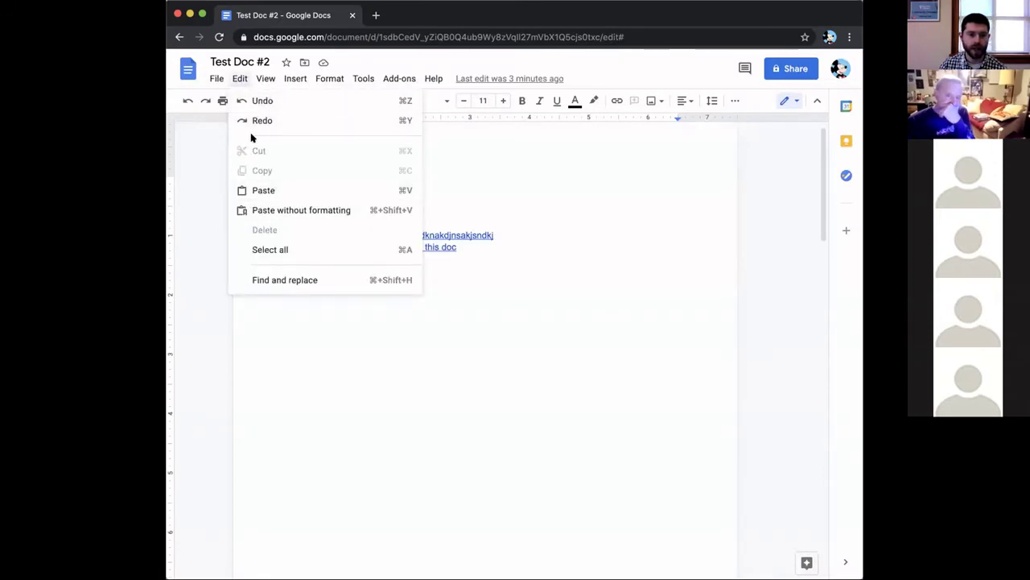
{"action": "mouse_move", "coordinate": [262, 82]}
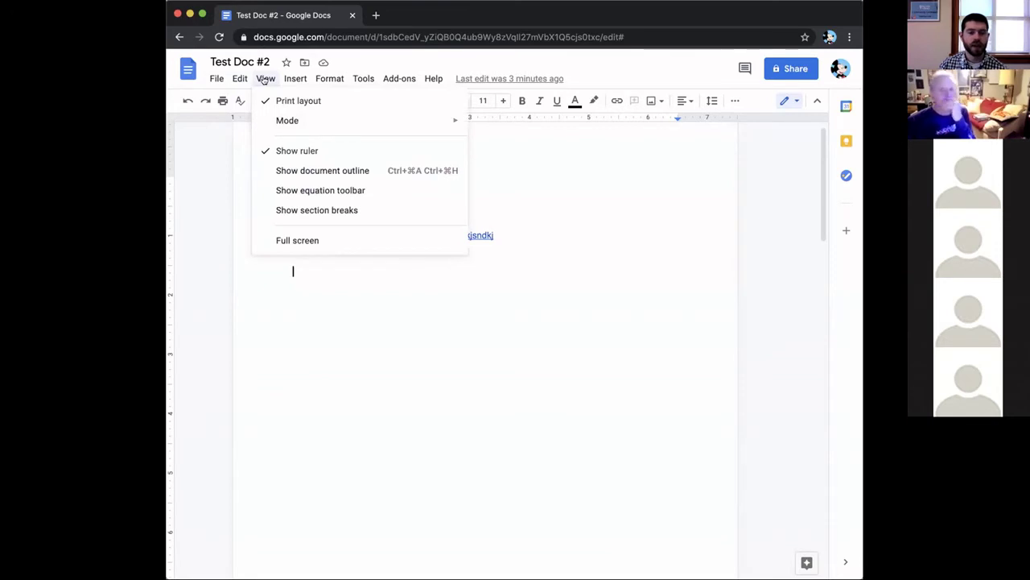
{"action": "left_click", "coordinate": [298, 150]}
{"action": "left_click", "coordinate": [266, 79]}
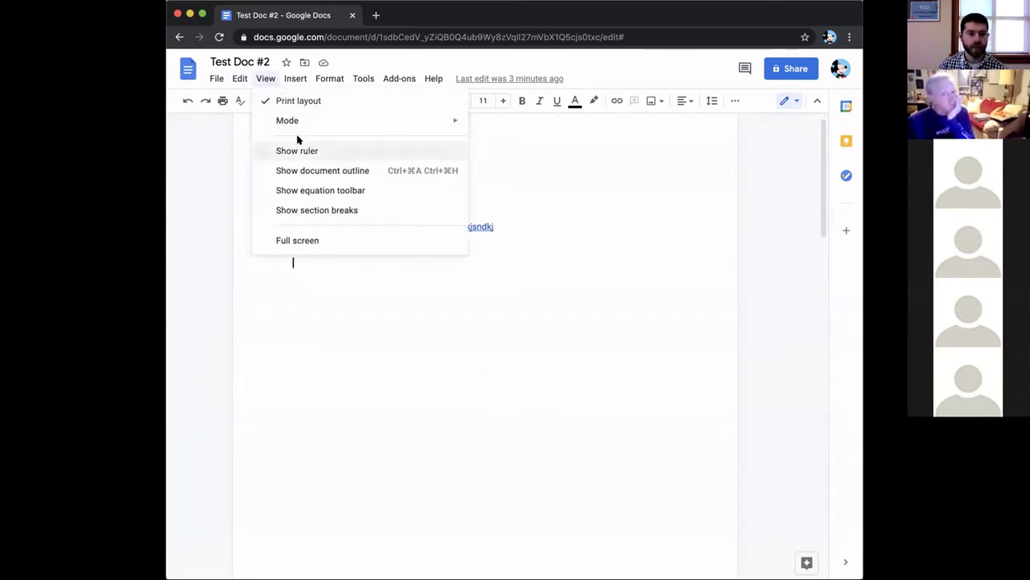
{"action": "left_click", "coordinate": [297, 151]}
- Show the document outline and jump to the Example heading in it
{"action": "left_click", "coordinate": [266, 80]}
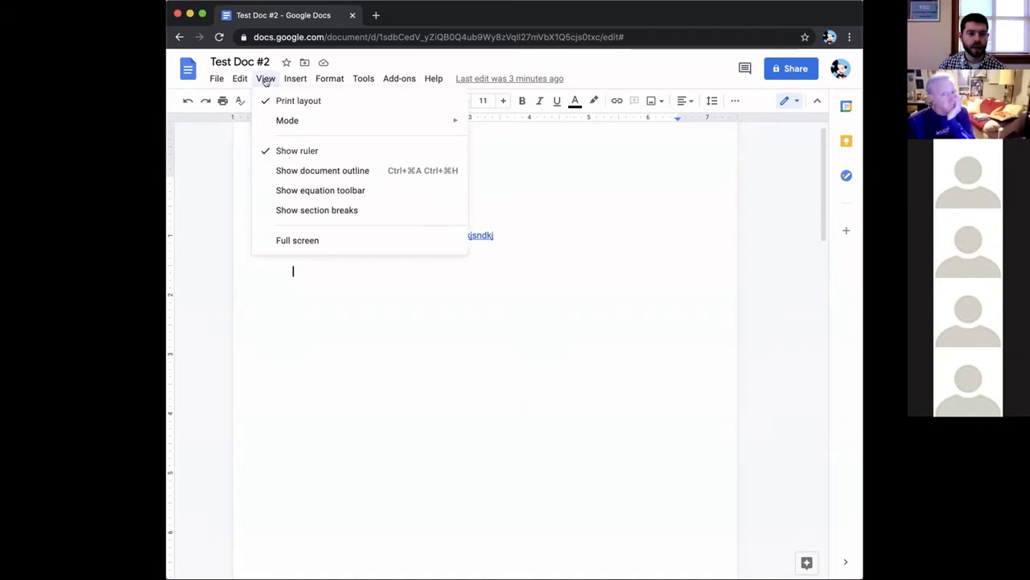
{"action": "left_click", "coordinate": [300, 170]}
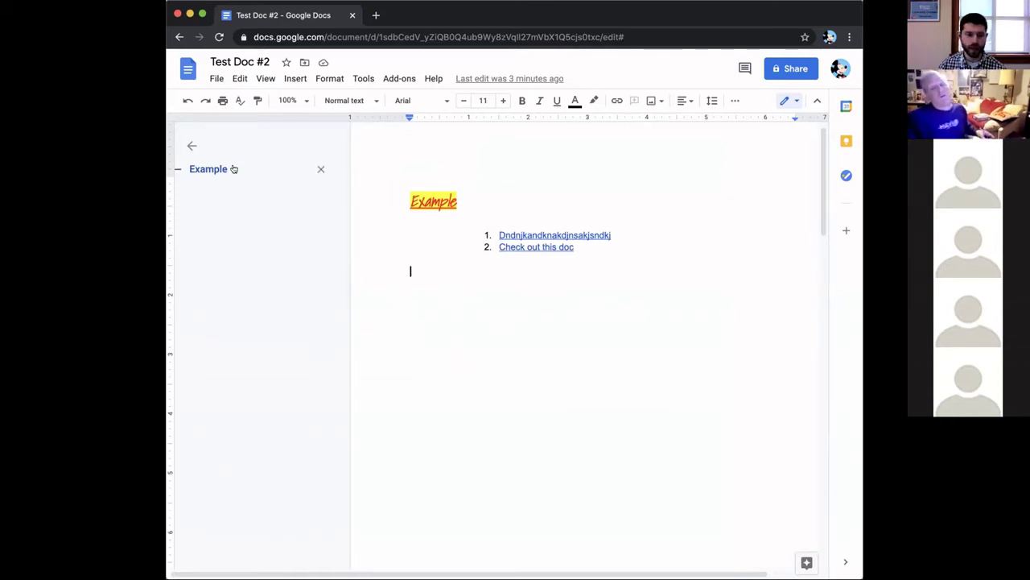
{"action": "left_click", "coordinate": [208, 170]}
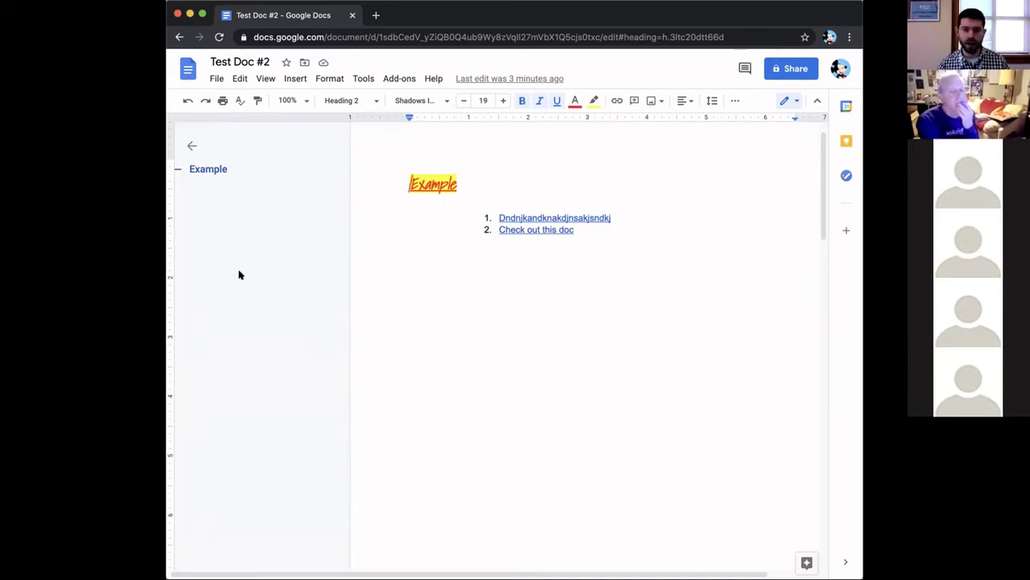
- Insert a 5×5 empty table above the Example heading
{"action": "left_click", "coordinate": [266, 78]}
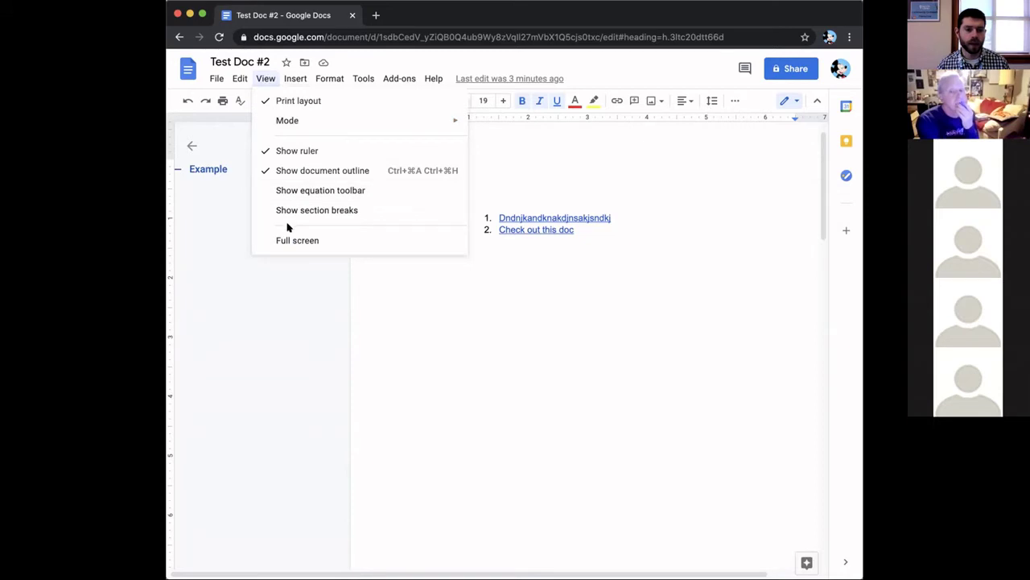
{"action": "mouse_move", "coordinate": [292, 73]}
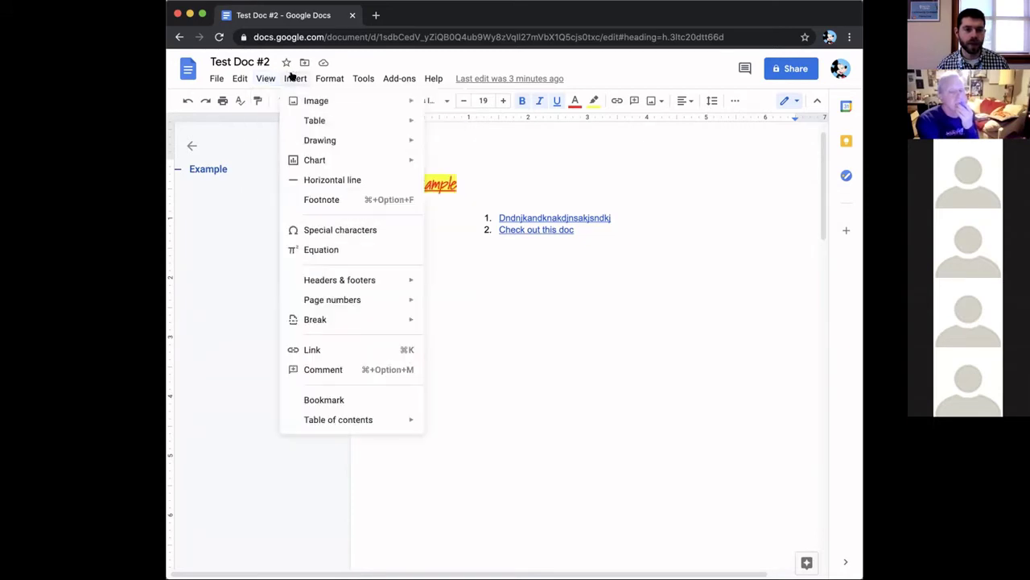
{"action": "mouse_move", "coordinate": [311, 108]}
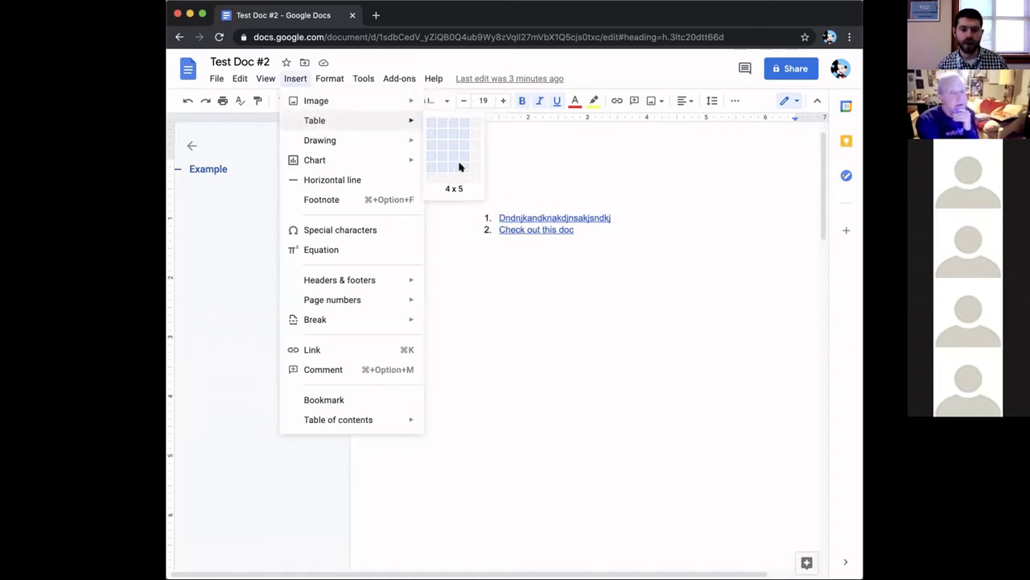
{"action": "left_click", "coordinate": [476, 166]}
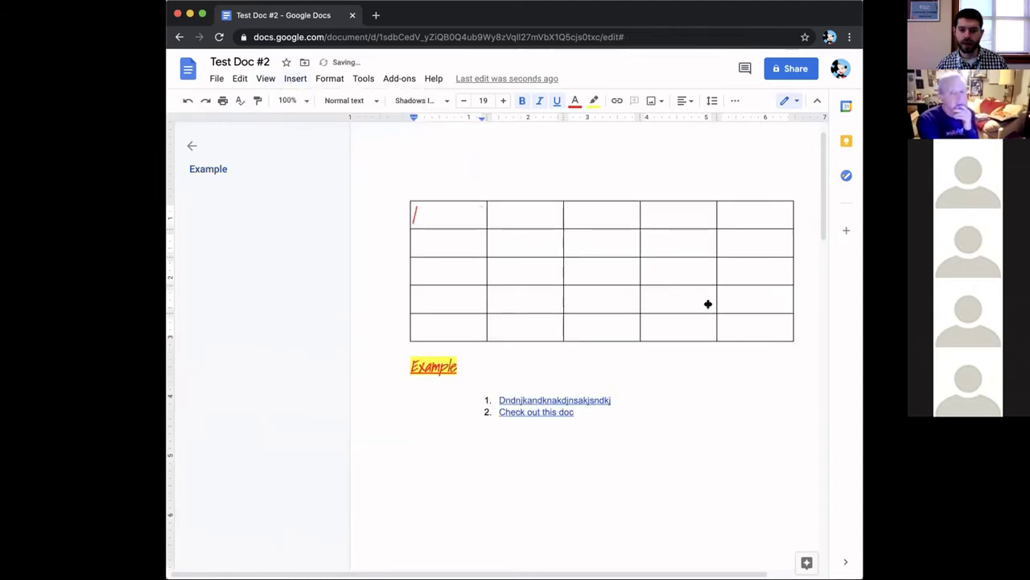
- Insert a bar chart from the Insert > Chart submenu
{"action": "left_click", "coordinate": [294, 78]}
{"action": "mouse_move", "coordinate": [315, 141]}
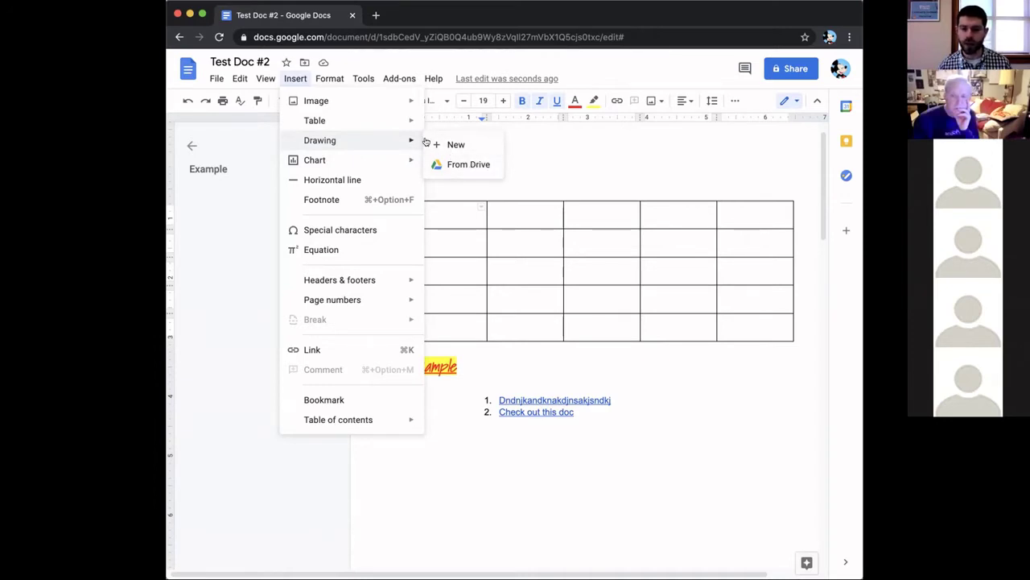
{"action": "mouse_move", "coordinate": [373, 168]}
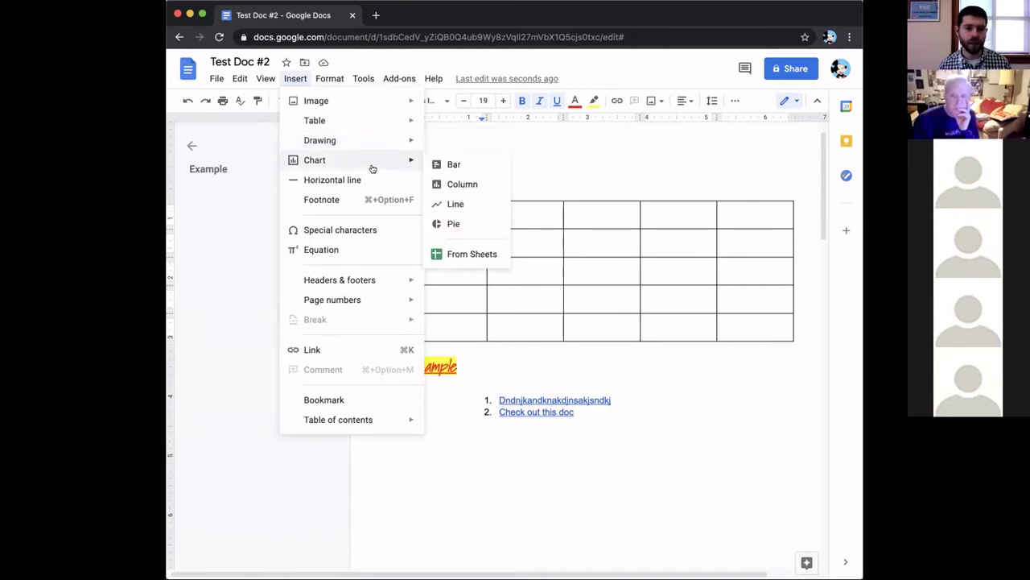
{"action": "left_click", "coordinate": [459, 164]}
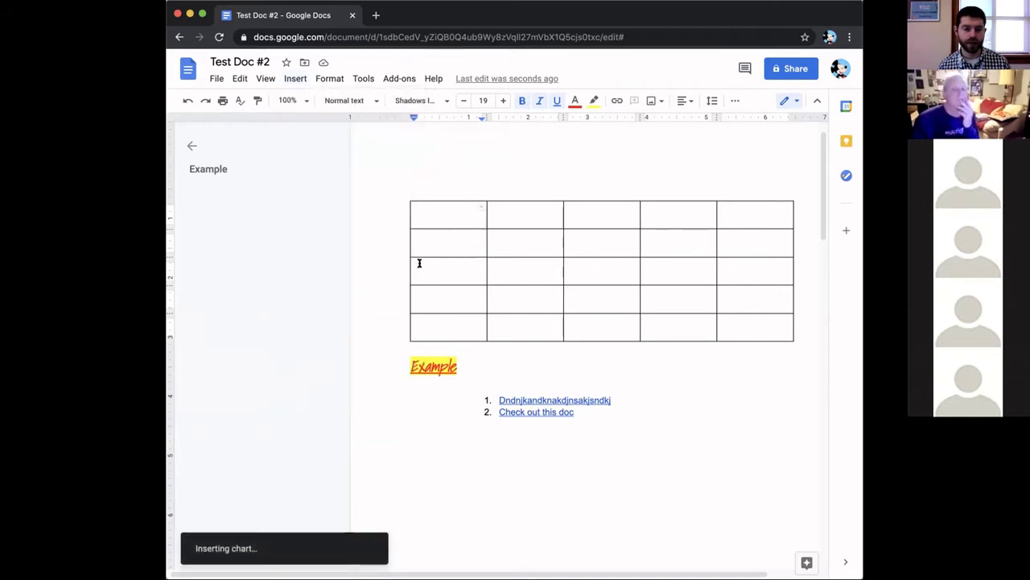
- Insert a line chart below the numbered list
{"action": "left_click", "coordinate": [439, 223]}
{"action": "left_click_drag", "start_coordinate": [438, 223], "coordinate": [476, 444]}
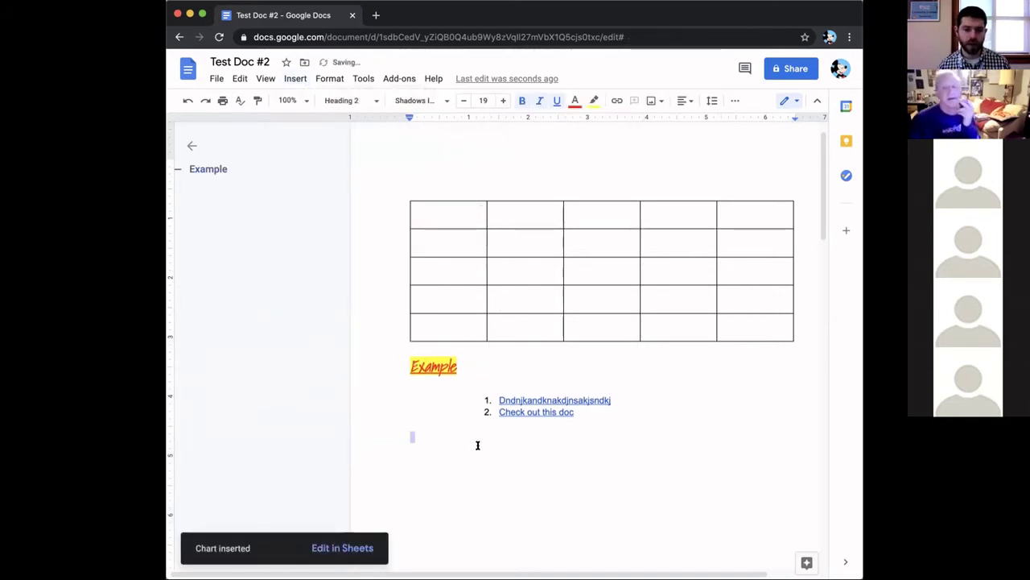
{"action": "left_click", "coordinate": [295, 78]}
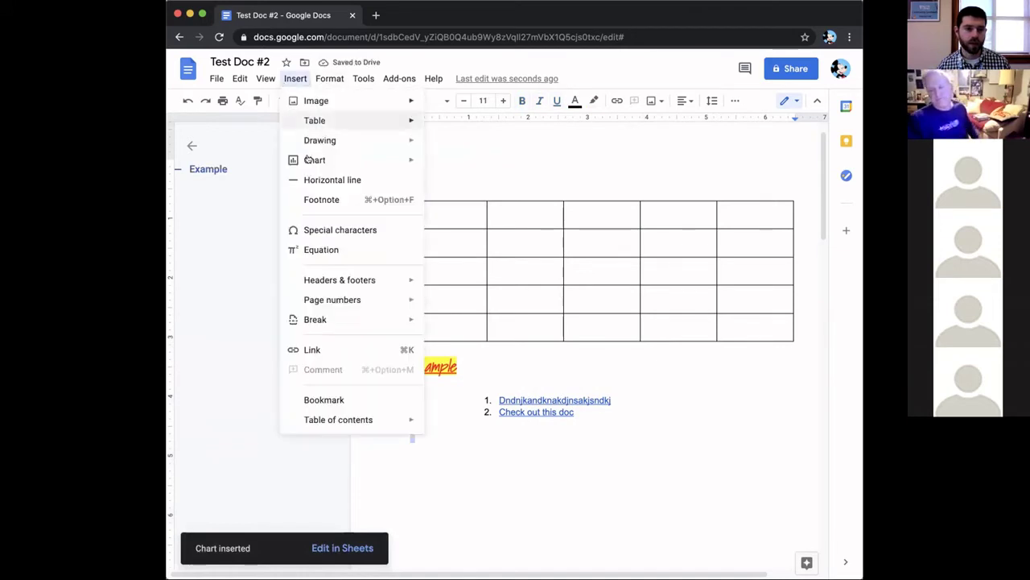
{"action": "mouse_move", "coordinate": [310, 160]}
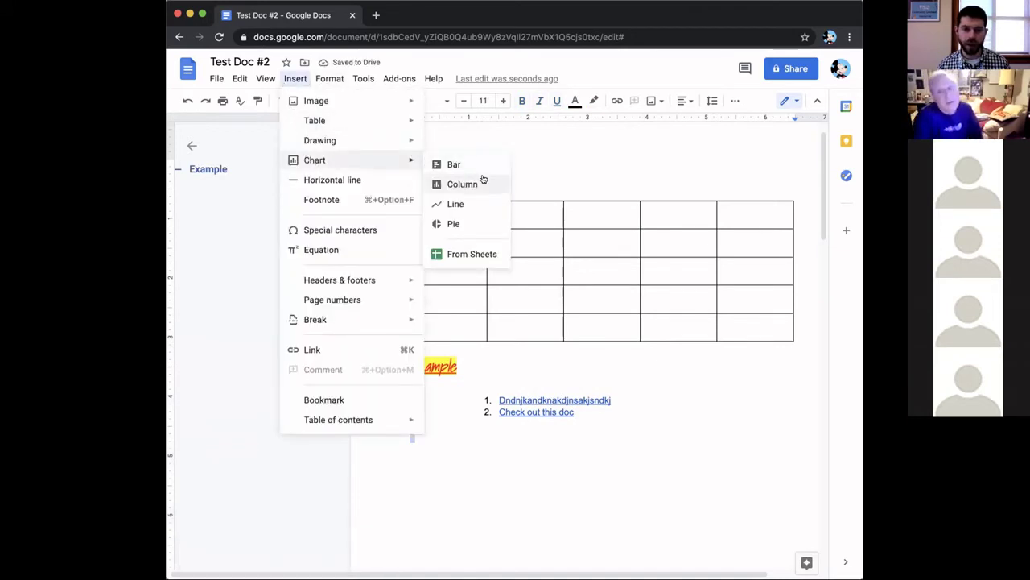
{"action": "left_click", "coordinate": [457, 202]}
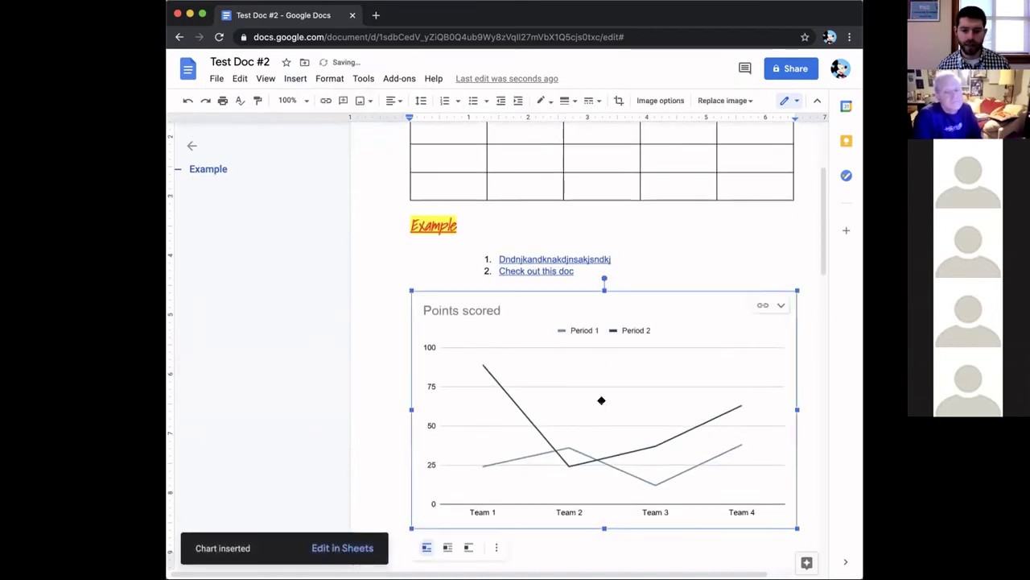
- Browse the Points scored chart's image, crop and link options, then delete the chart
{"action": "left_click", "coordinate": [447, 234]}
{"action": "left_click", "coordinate": [561, 480]}
{"action": "left_click", "coordinate": [496, 547]}
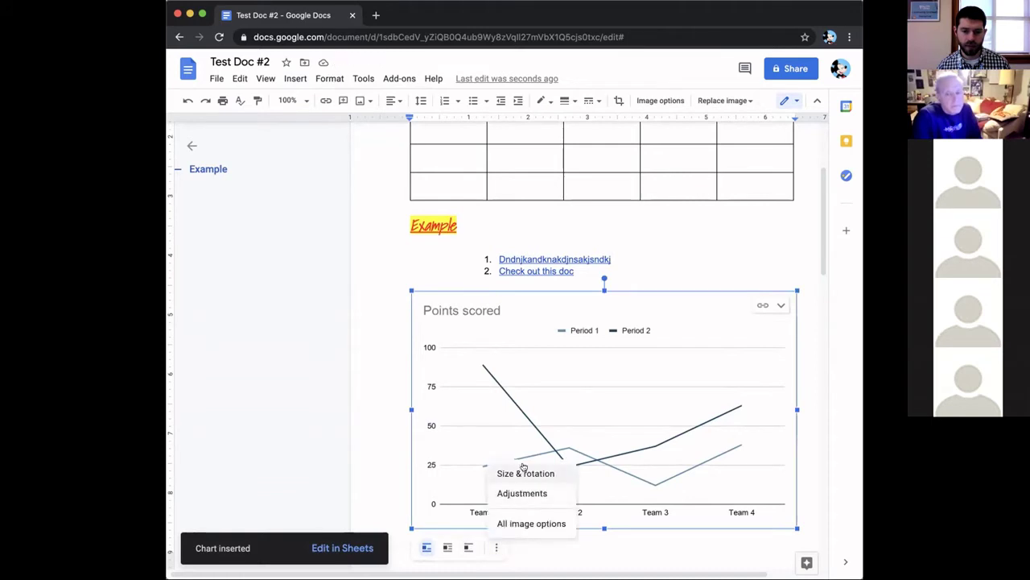
{"action": "left_click", "coordinate": [572, 555]}
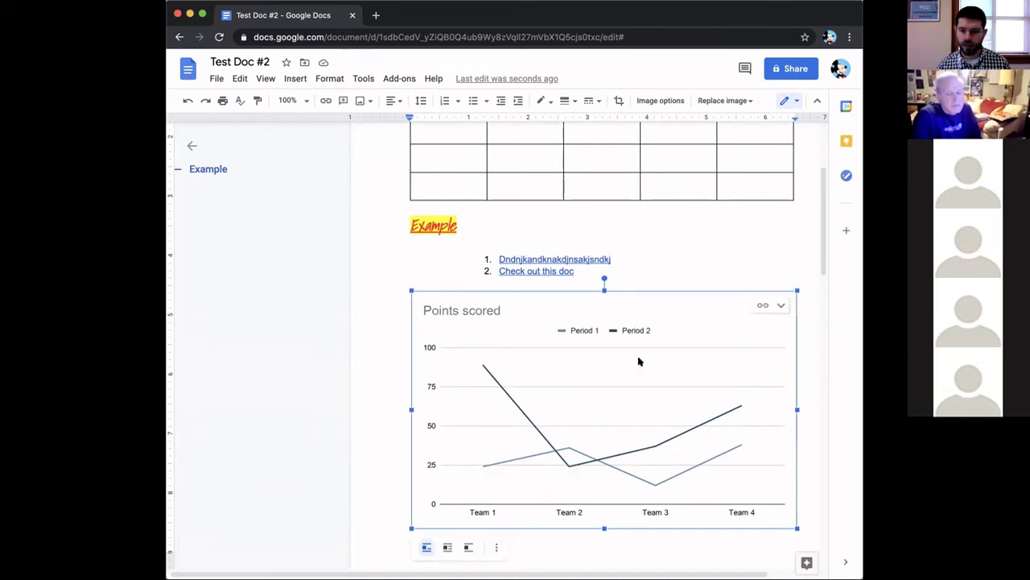
{"action": "right_click", "coordinate": [554, 387]}
{"action": "left_click", "coordinate": [508, 410]}
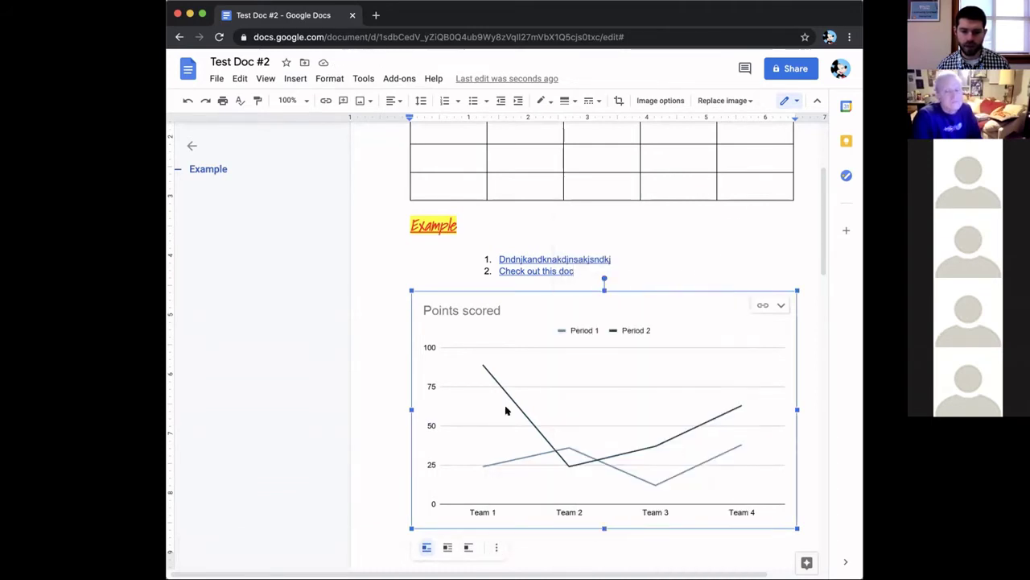
{"action": "double_click", "coordinate": [532, 414]}
{"action": "left_click", "coordinate": [776, 304]}
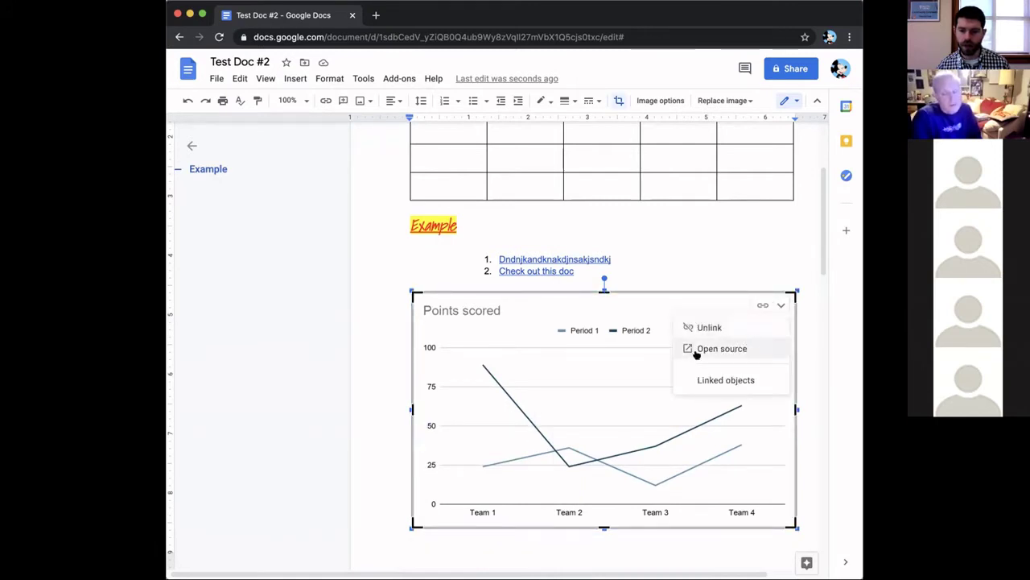
{"action": "left_click", "coordinate": [674, 233]}
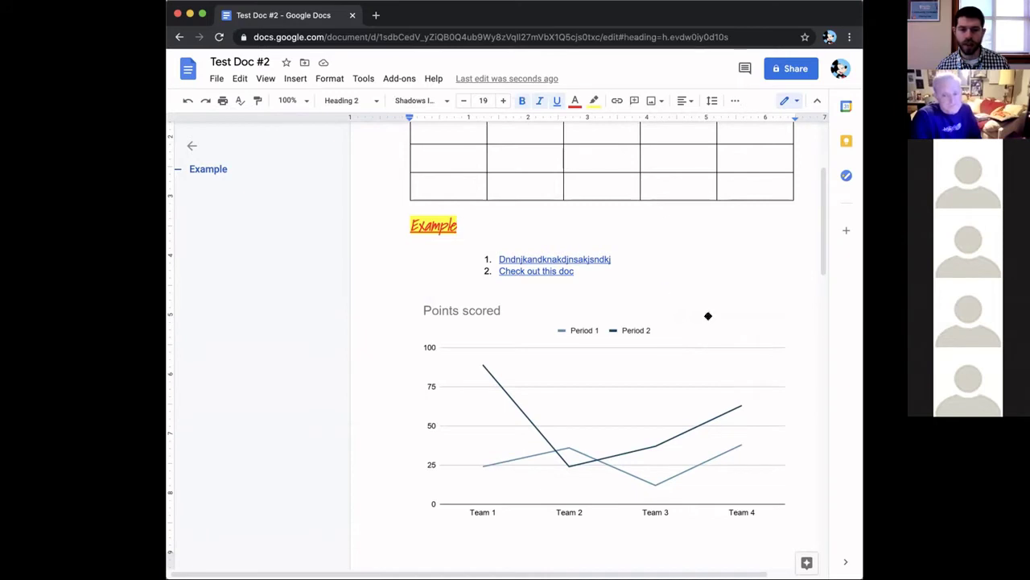
{"action": "left_click", "coordinate": [586, 399]}
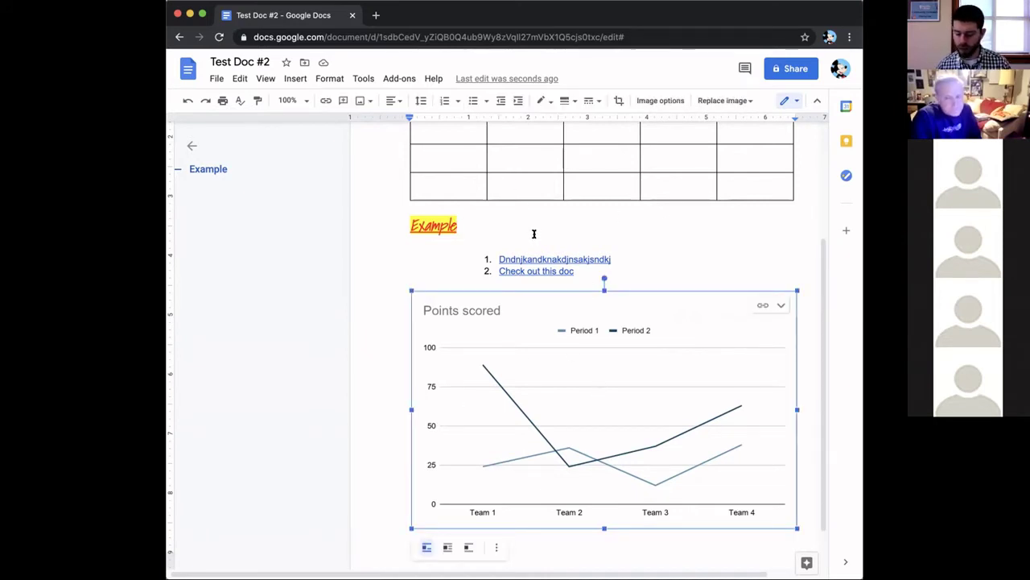
{"action": "key", "text": "BackSpace"}
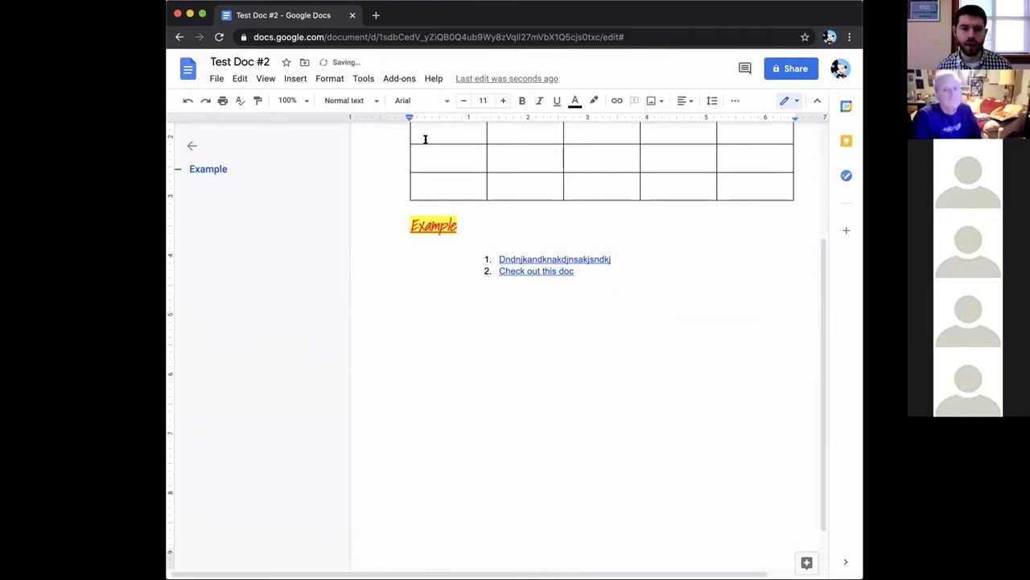
- Add a horizontal line below the numbered list, then look through the header and page-number insert options
{"action": "left_click", "coordinate": [287, 81]}
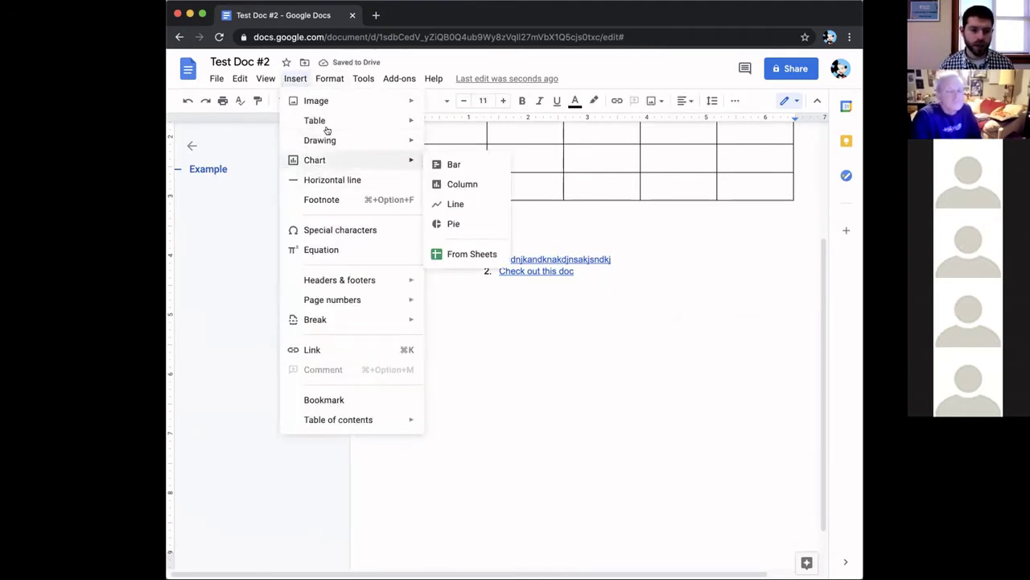
{"action": "left_click", "coordinate": [305, 179]}
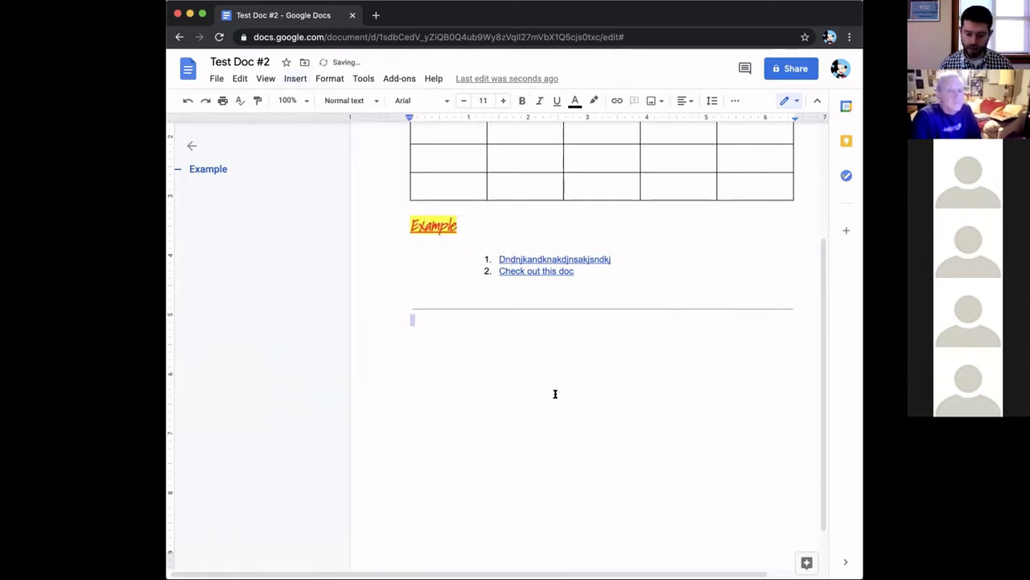
{"action": "left_click", "coordinate": [294, 78]}
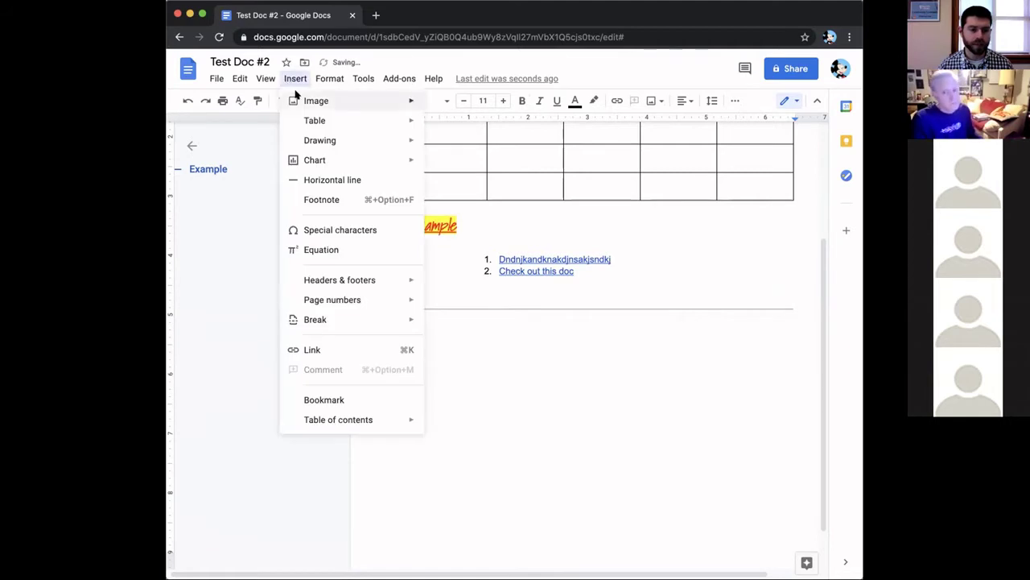
{"action": "mouse_move", "coordinate": [370, 276]}
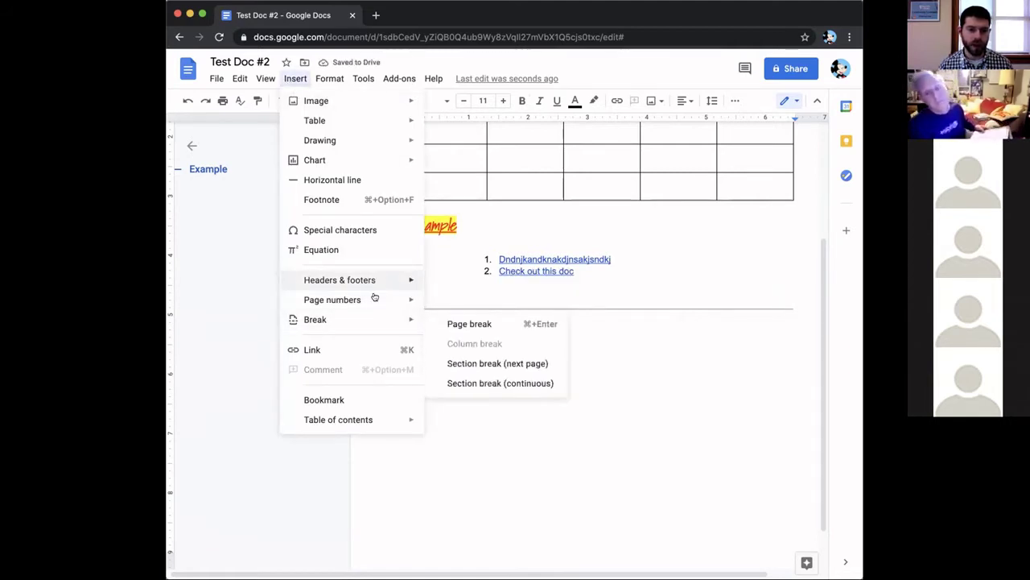
{"action": "mouse_move", "coordinate": [387, 303]}
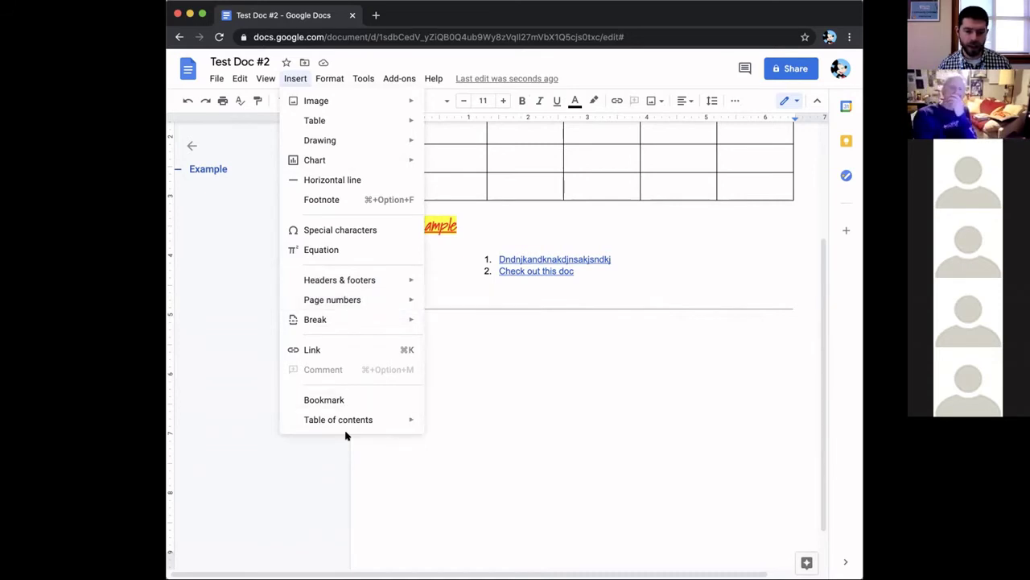
{"action": "mouse_move", "coordinate": [363, 420]}
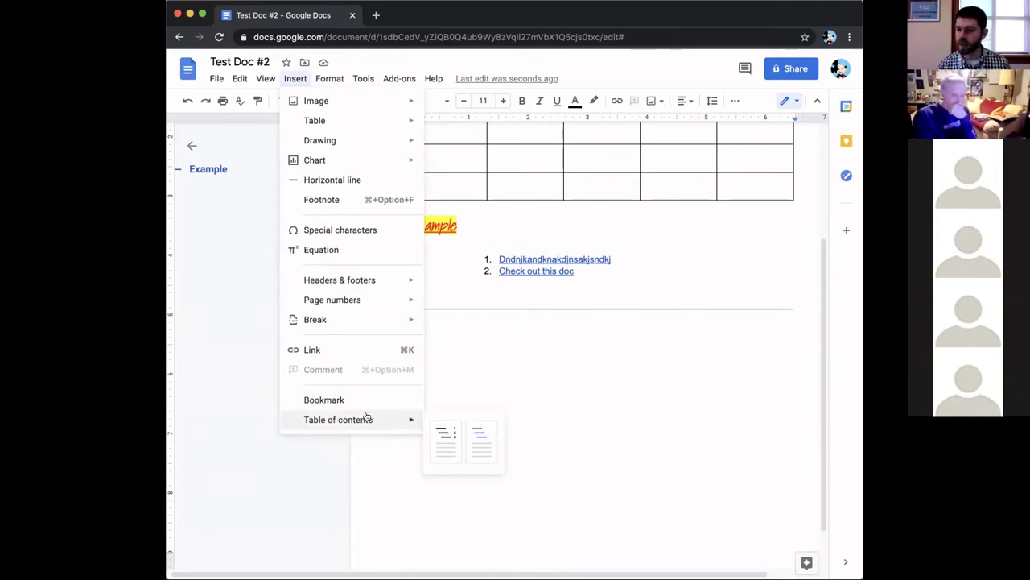
{"action": "left_click", "coordinate": [481, 189]}
- Confirm the Example heading uses Heading 2, then place the cursor on the empty line below the horizontal line
{"action": "key", "text": "Down"}
{"action": "left_click", "coordinate": [352, 101]}
{"action": "left_click", "coordinate": [357, 104]}
{"action": "left_click", "coordinate": [529, 405]}
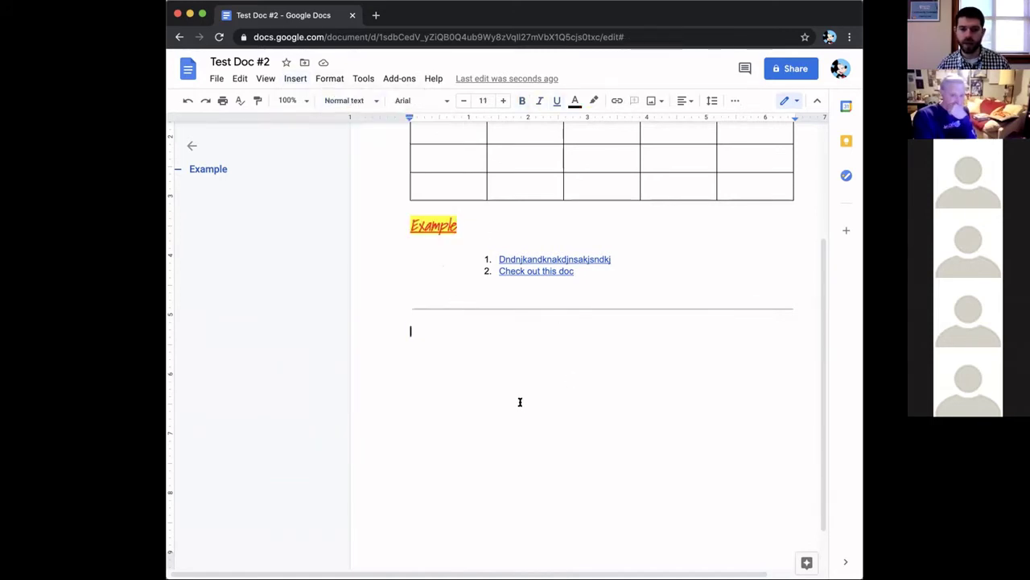
- Look through Format > Text, then bring up the Tools list with word count and voice typing
{"action": "left_click", "coordinate": [325, 78]}
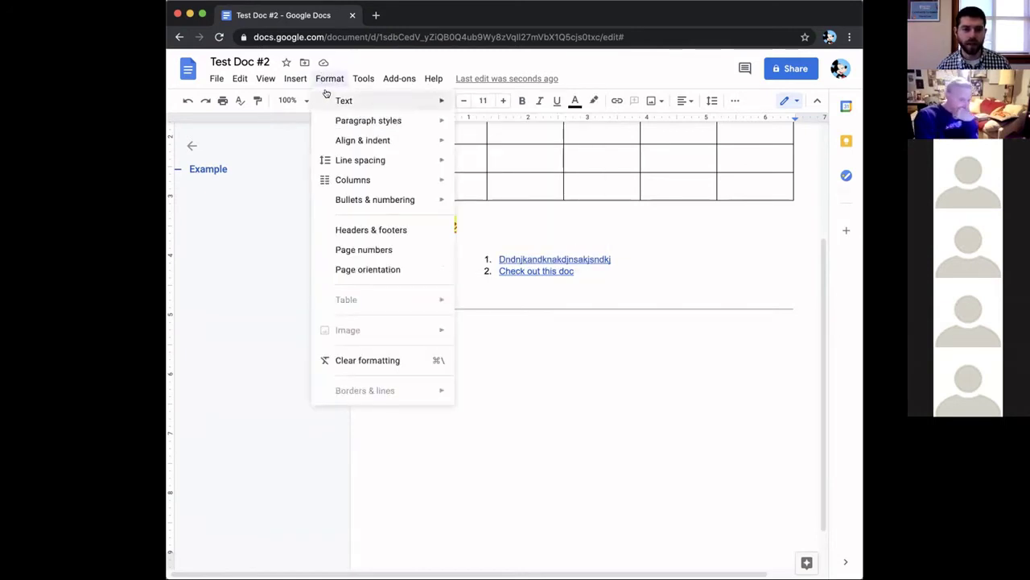
{"action": "mouse_move", "coordinate": [373, 96]}
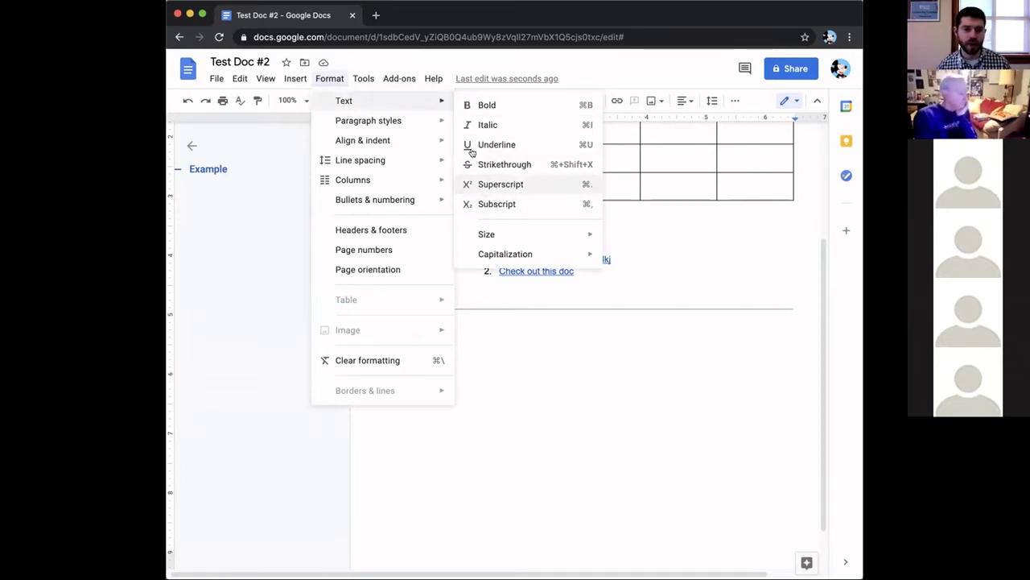
{"action": "mouse_move", "coordinate": [366, 159]}
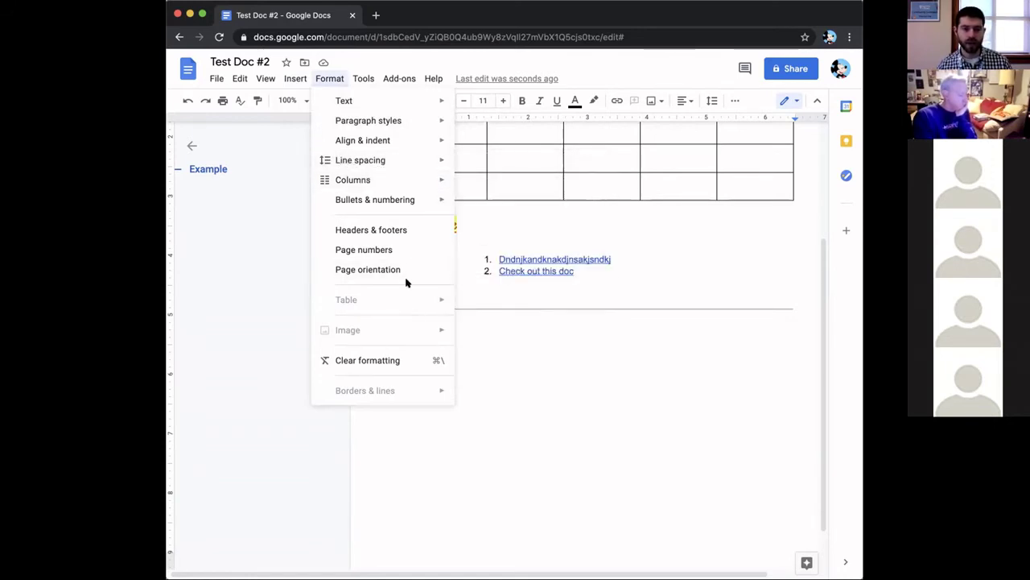
{"action": "mouse_move", "coordinate": [358, 78]}
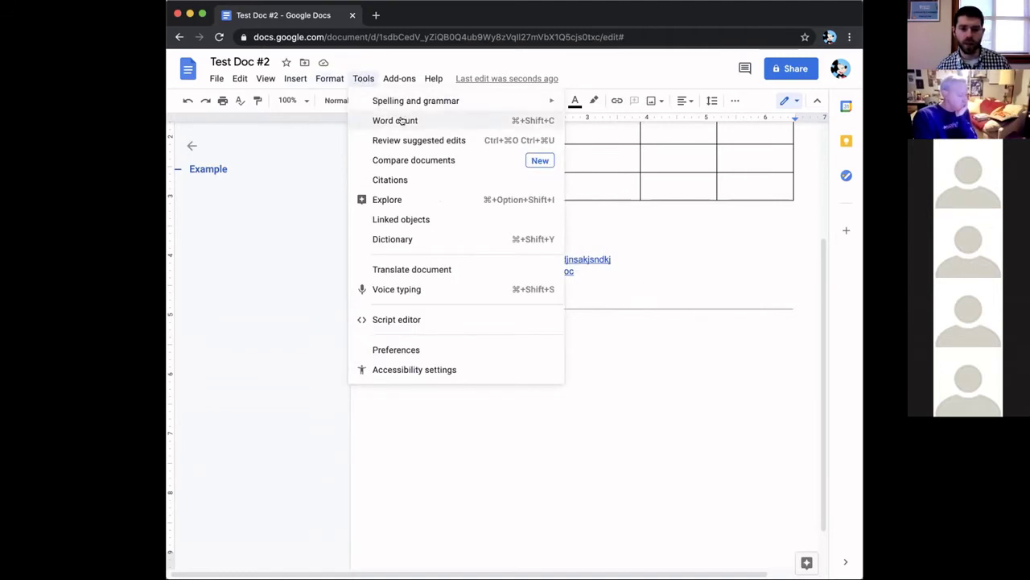
{"action": "mouse_move", "coordinate": [399, 78]}
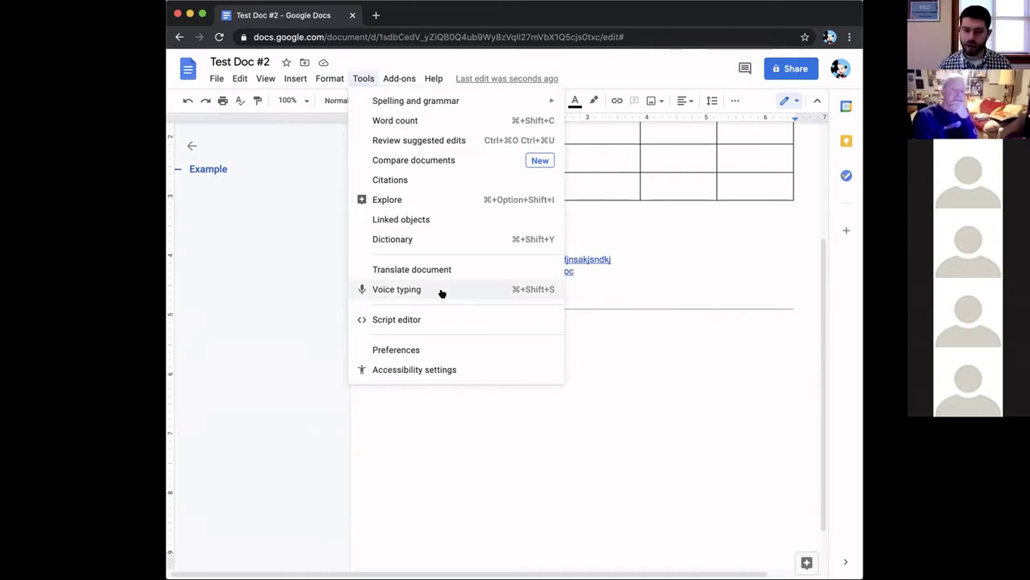
- Voice-type 'Start typing what I am saying' below the horizontal line, then switch voice typing off
{"action": "left_click", "coordinate": [384, 290]}
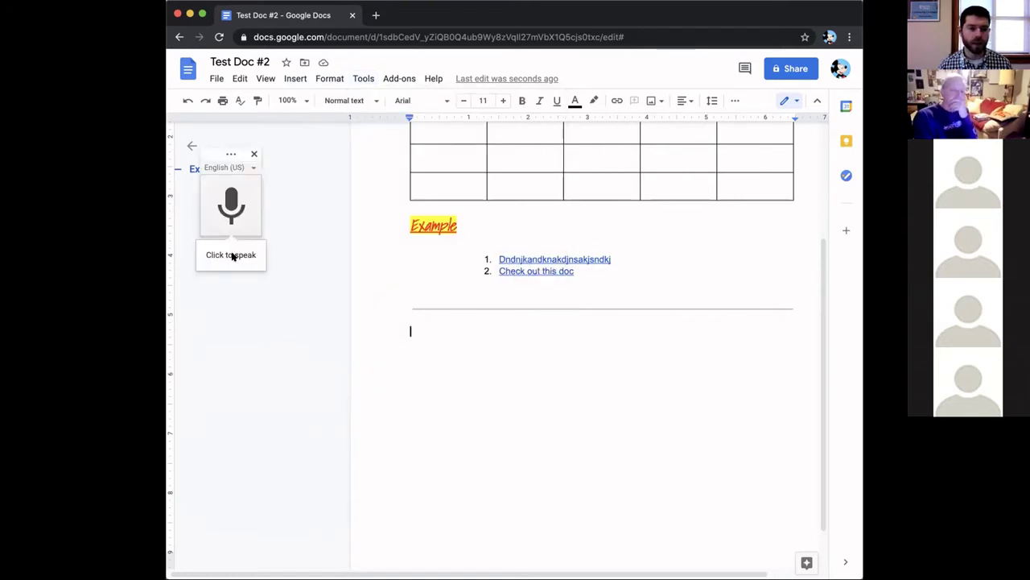
{"action": "left_click", "coordinate": [231, 208]}
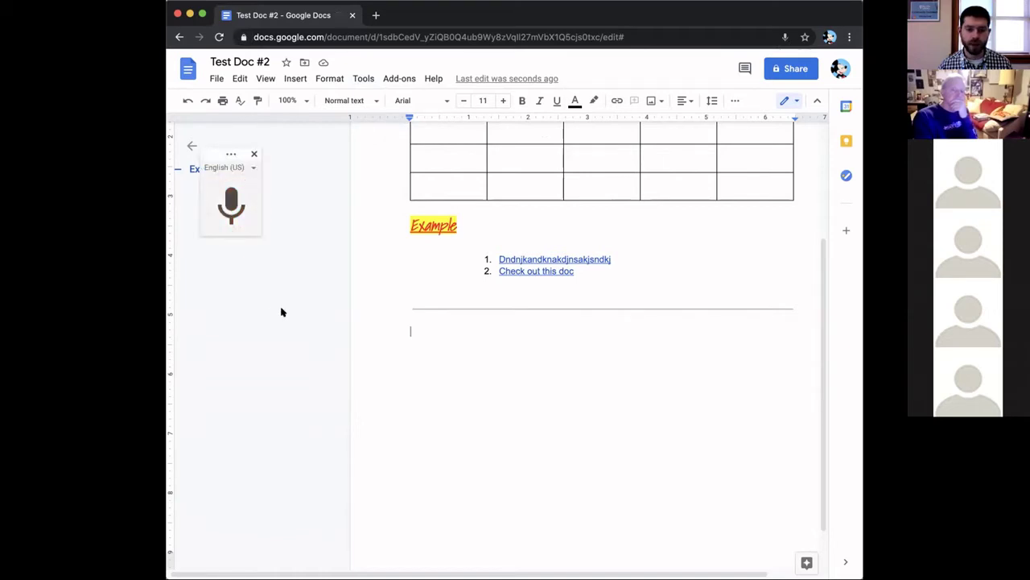
{"action": "key", "text": "super+shift+s"}
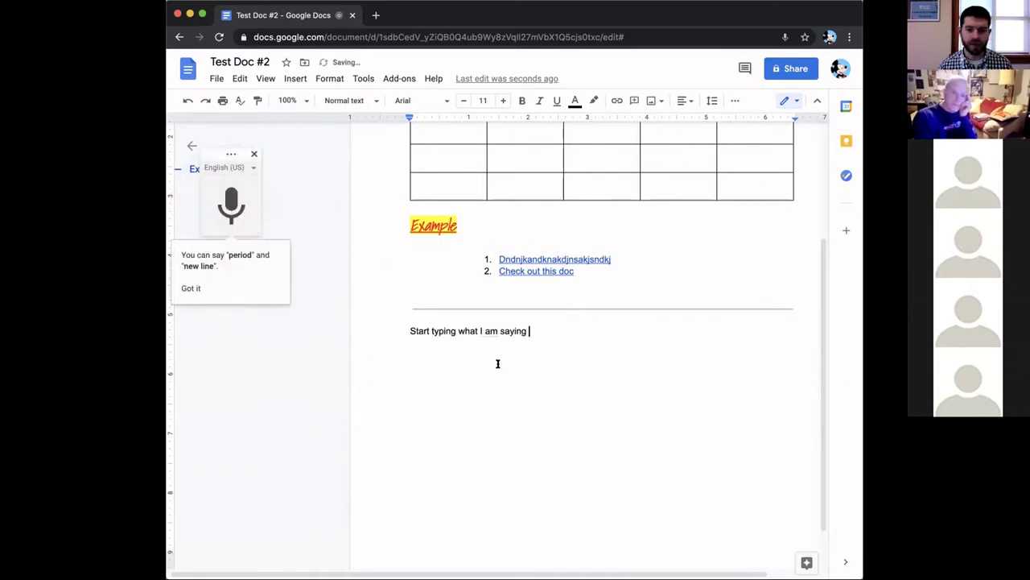
{"action": "left_click_drag", "start_coordinate": [404, 325], "coordinate": [586, 338]}
{"action": "left_click", "coordinate": [598, 421]}
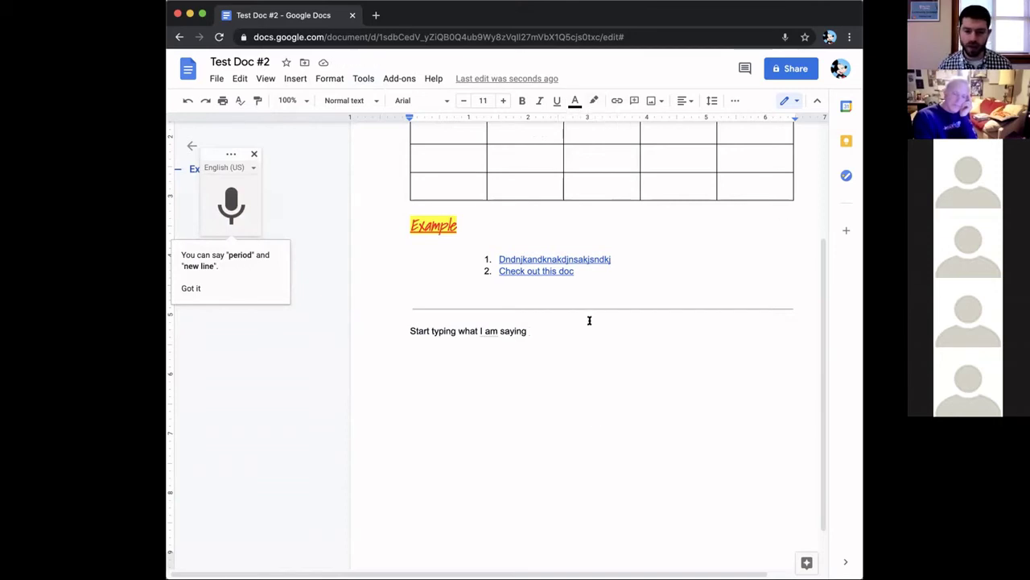
{"action": "left_click", "coordinate": [254, 153]}
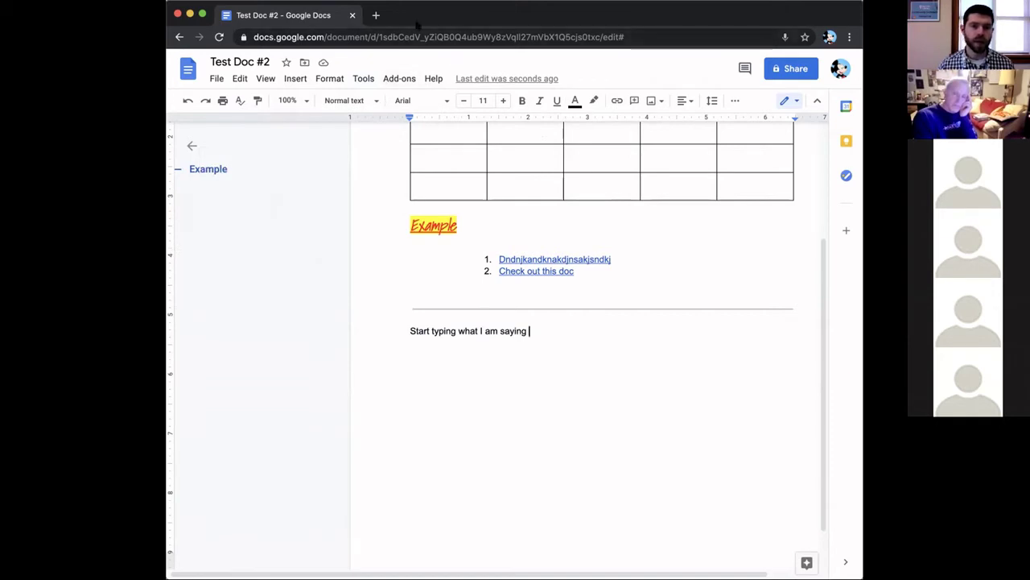
- Collapse the document outline panel and reopen the Add-ons menu with Get and Manage add-ons
{"action": "left_click", "coordinate": [405, 78]}
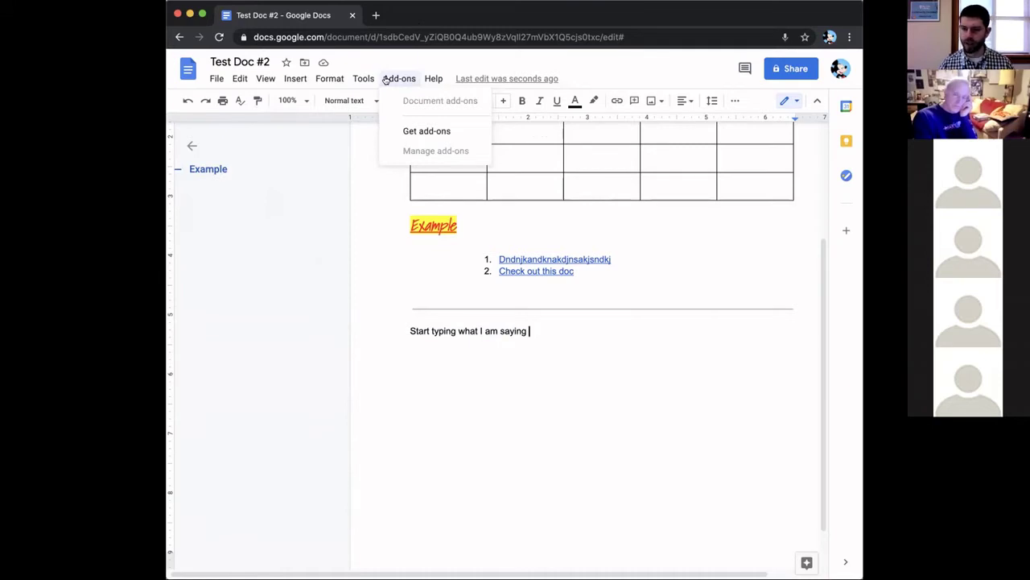
{"action": "left_click", "coordinate": [386, 80]}
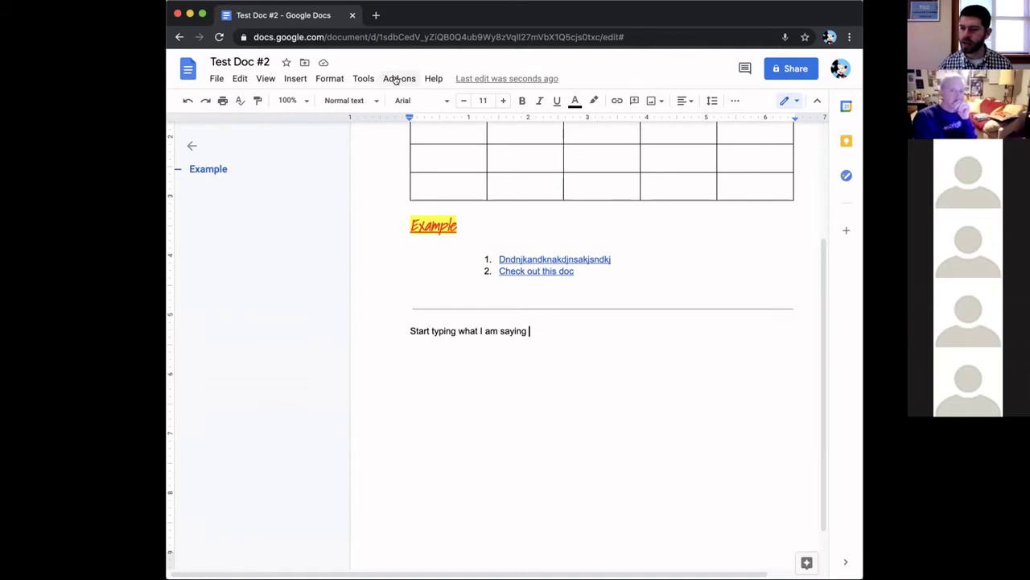
{"action": "left_click", "coordinate": [398, 79]}
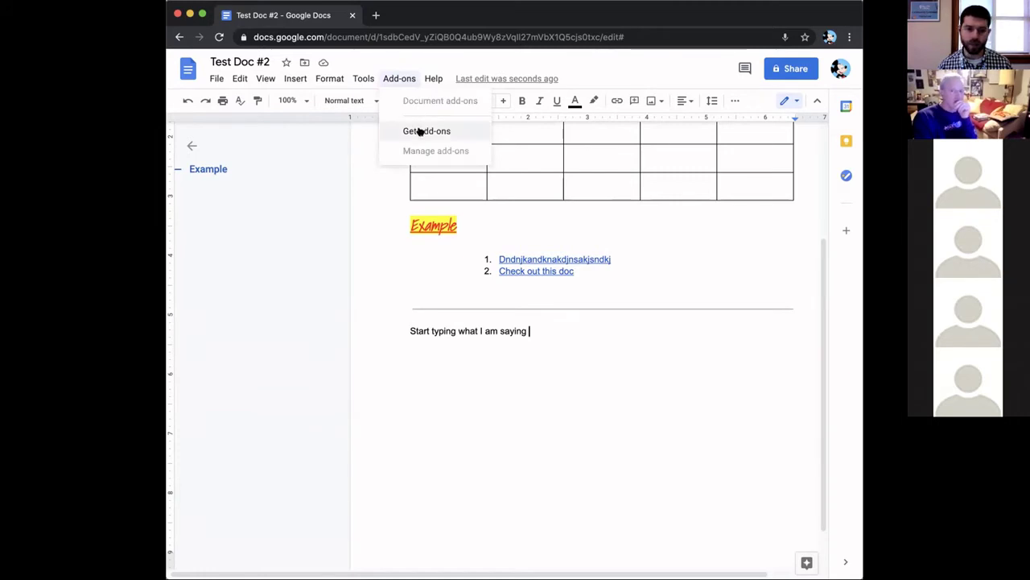
{"action": "left_click", "coordinate": [192, 146]}
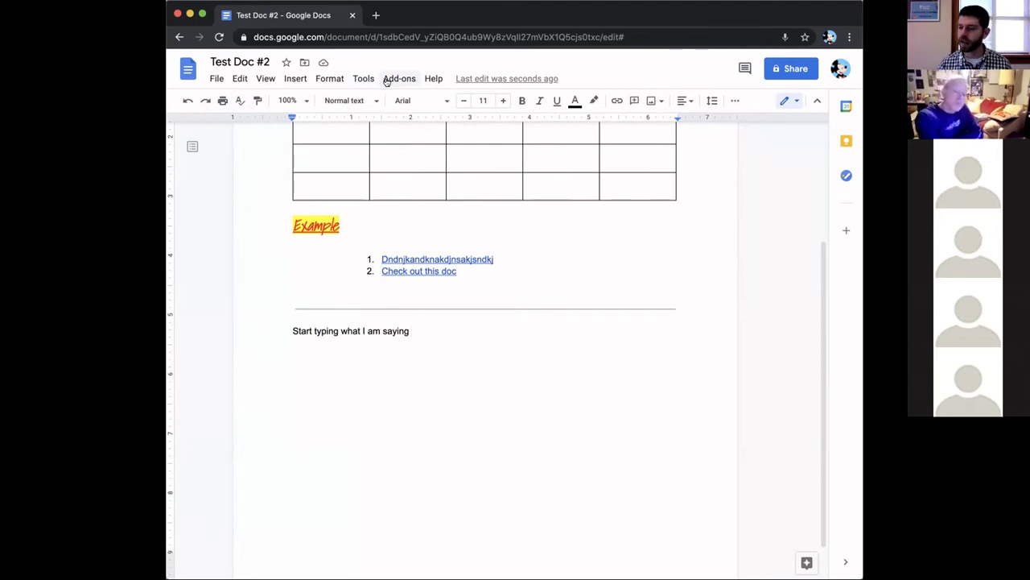
{"action": "left_click", "coordinate": [387, 81]}
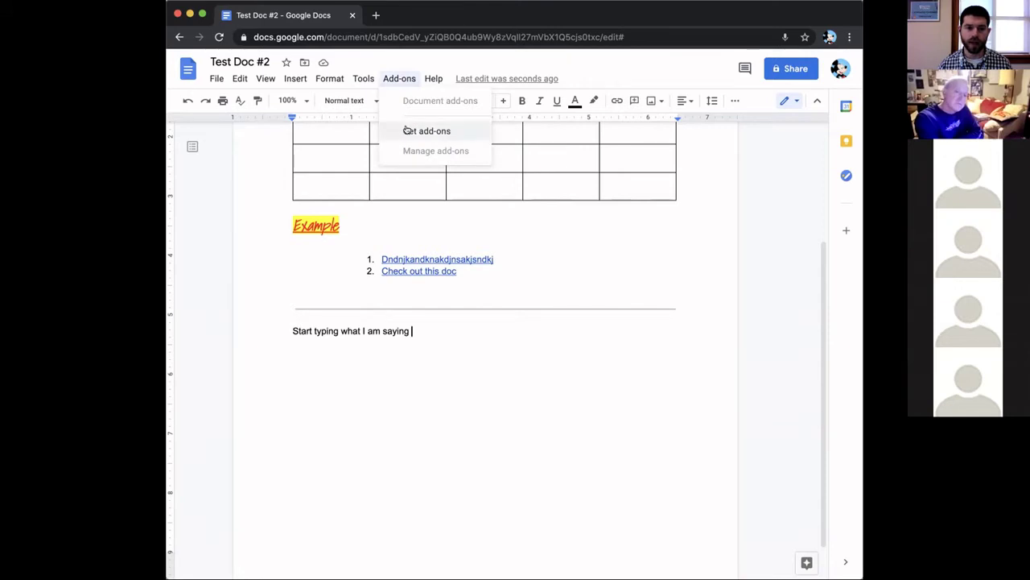
- Look at the Scrible Writer listing in the Marketplace without installing it, then close the store
{"action": "left_click", "coordinate": [426, 131]}
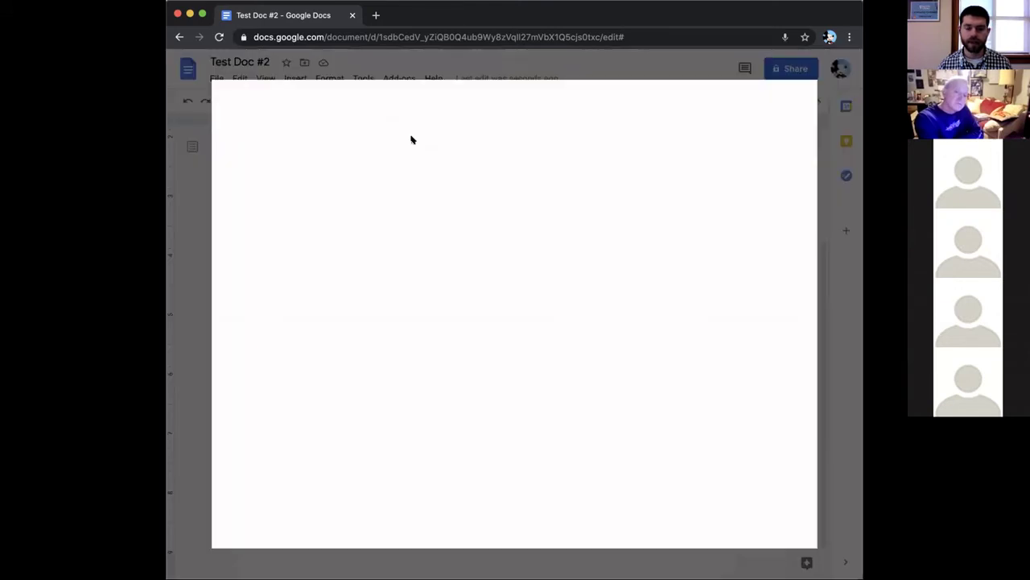
{"action": "left_click_drag", "start_coordinate": [809, 135], "coordinate": [824, 228]}
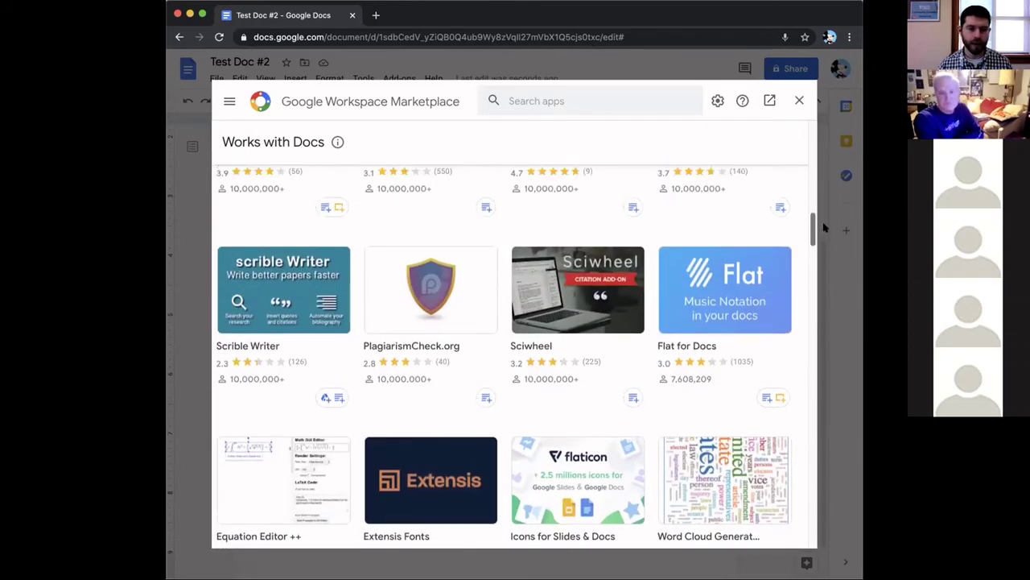
{"action": "left_click", "coordinate": [285, 289]}
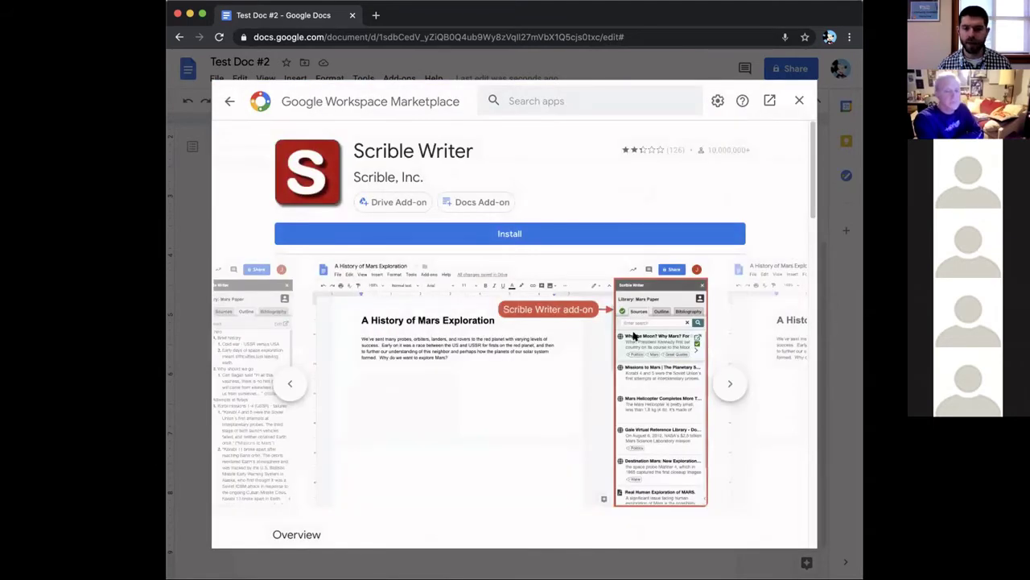
{"action": "scroll", "coordinate": [634, 334], "scroll_direction": "down", "scroll_amount": 1}
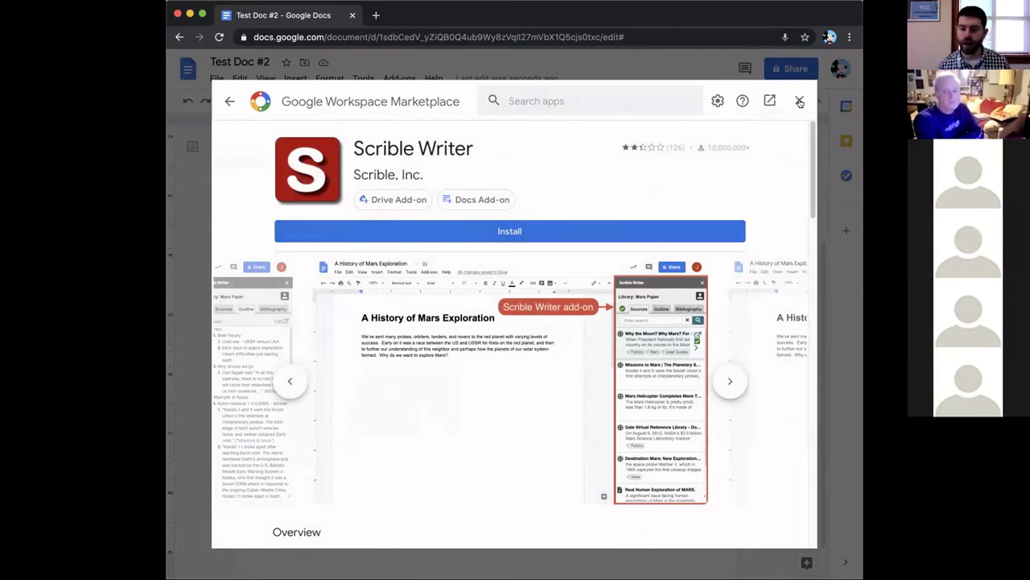
{"action": "left_click", "coordinate": [799, 102]}
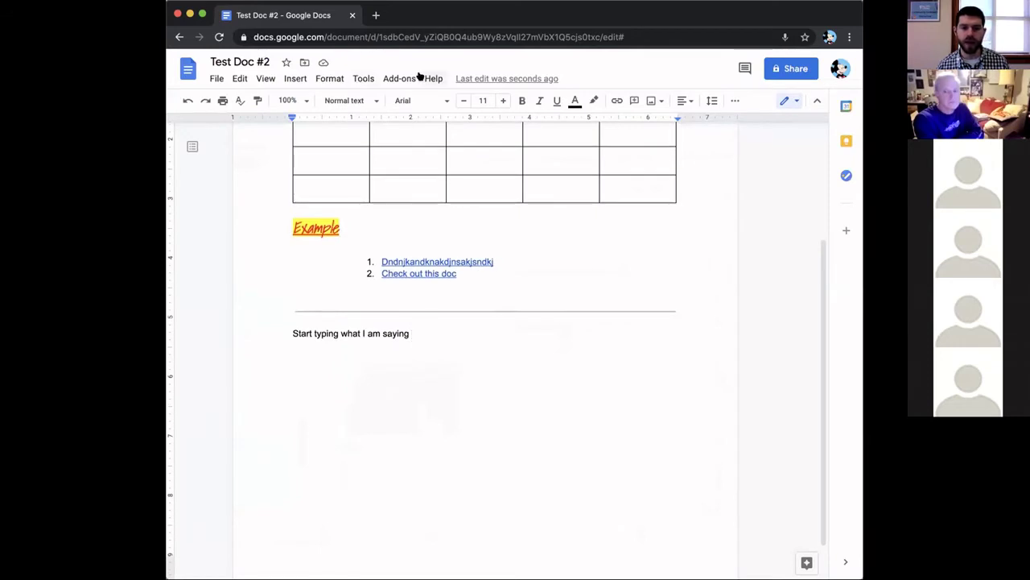
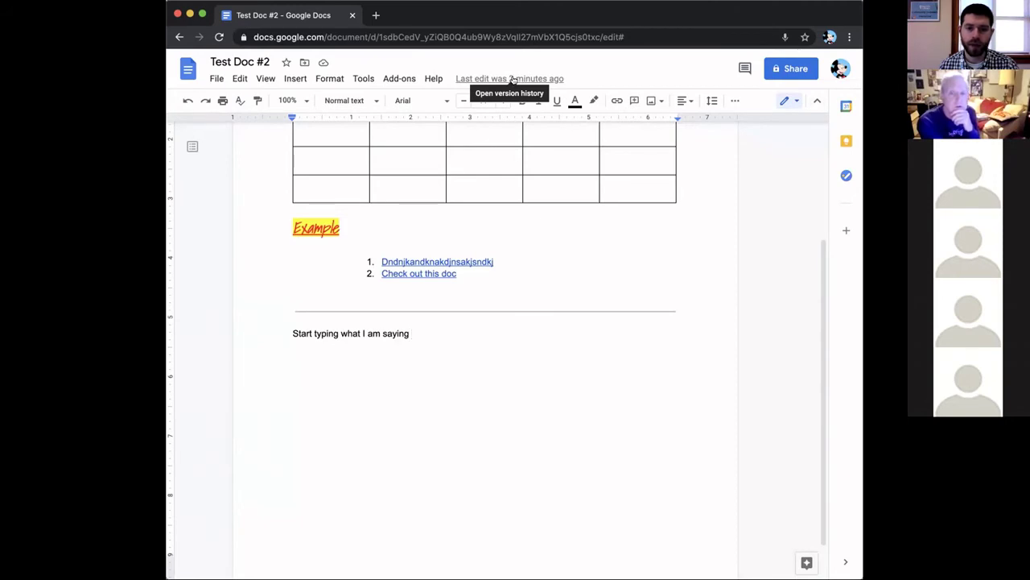
- Browse version history, previewing the 11:33, 11:32, 11:29 and 11:27 AM versions
{"action": "left_click", "coordinate": [512, 78]}
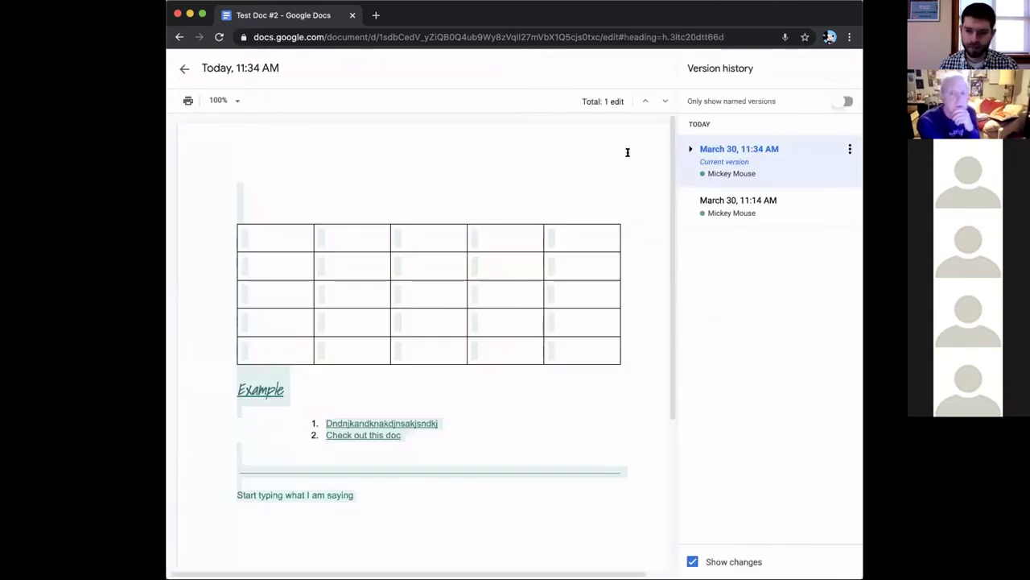
{"action": "left_click", "coordinate": [690, 150]}
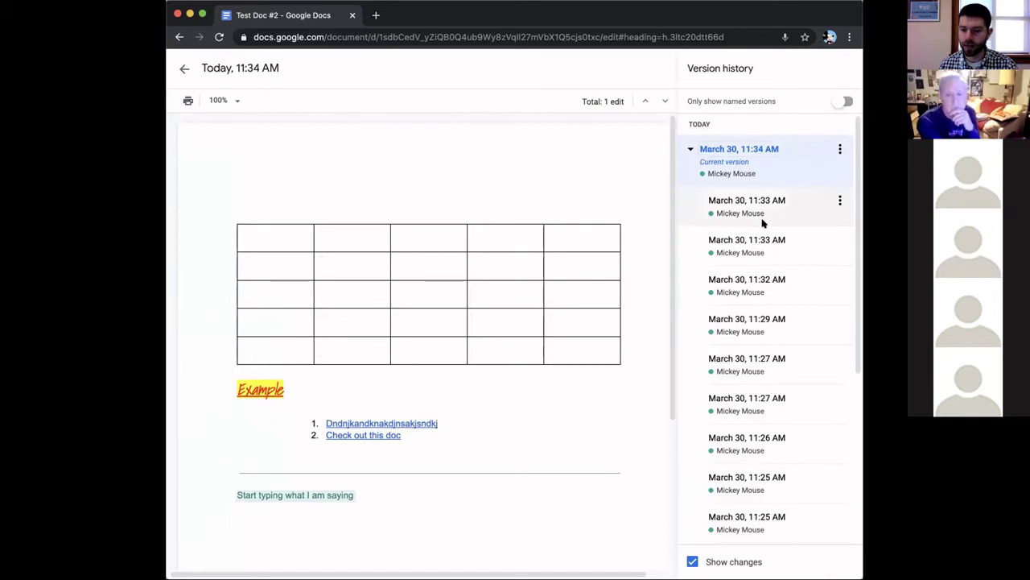
{"action": "left_click", "coordinate": [720, 202]}
{"action": "left_click", "coordinate": [712, 240]}
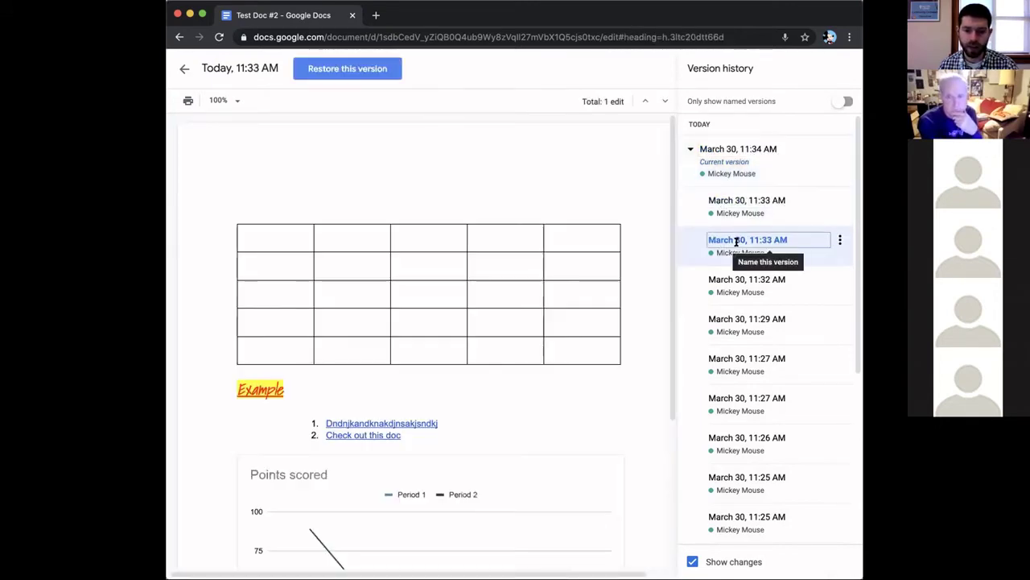
{"action": "left_click", "coordinate": [745, 375]}
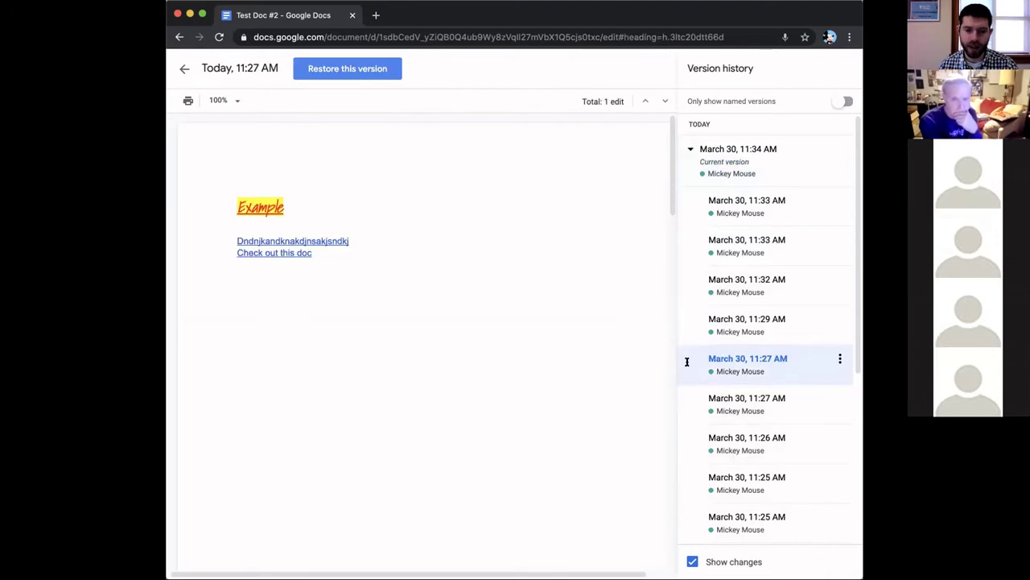
{"action": "left_click", "coordinate": [742, 319]}
{"action": "left_click", "coordinate": [748, 279]}
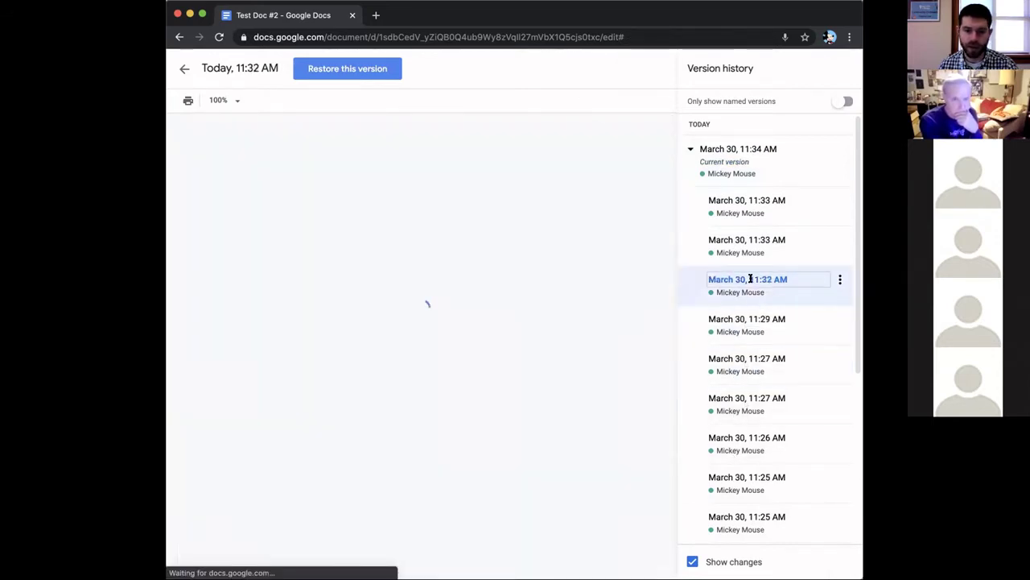
{"action": "left_click", "coordinate": [738, 322]}
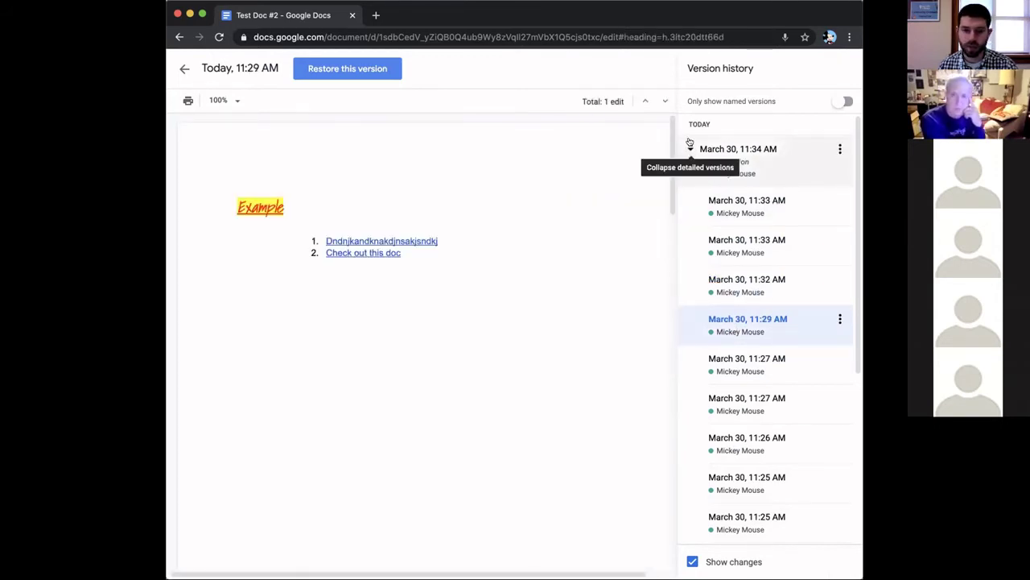
{"action": "left_click", "coordinate": [690, 151]}
- Keep the 11:34 AM version name, recheck the 11:27, 11:26 and 11:32 AM versions, and exit history
{"action": "left_click", "coordinate": [731, 147]}
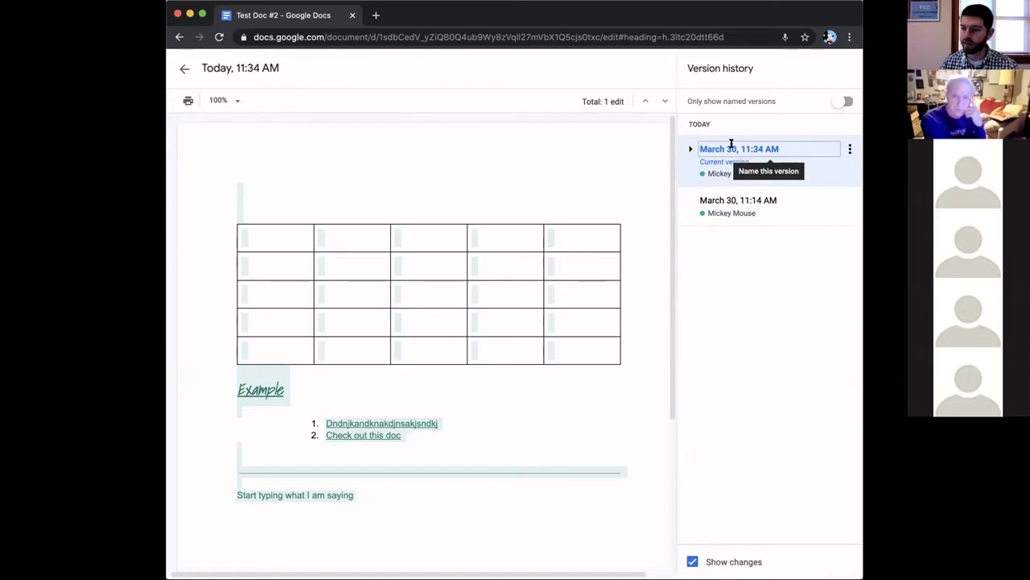
{"action": "key", "text": "Escape"}
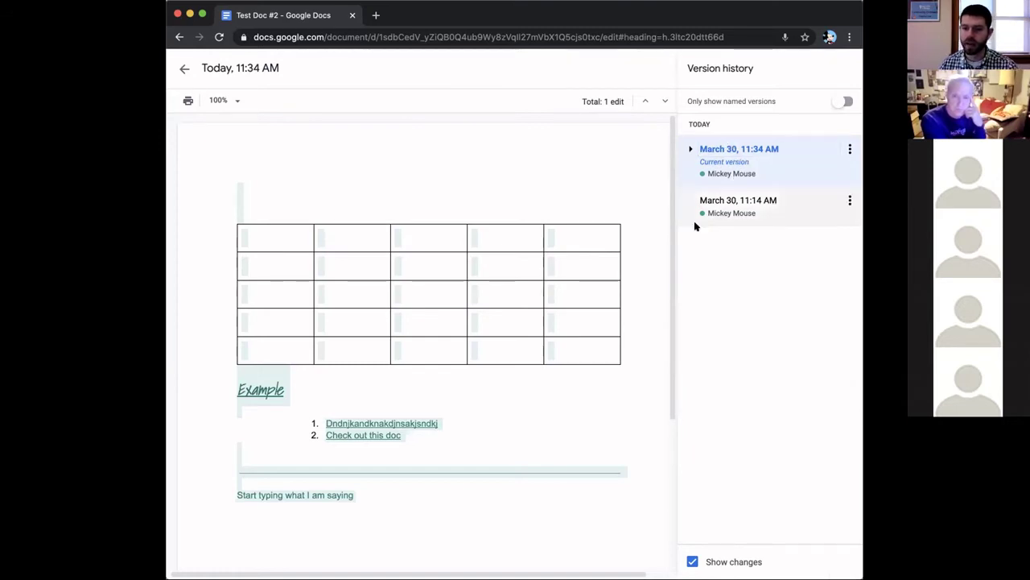
{"action": "left_click", "coordinate": [691, 149]}
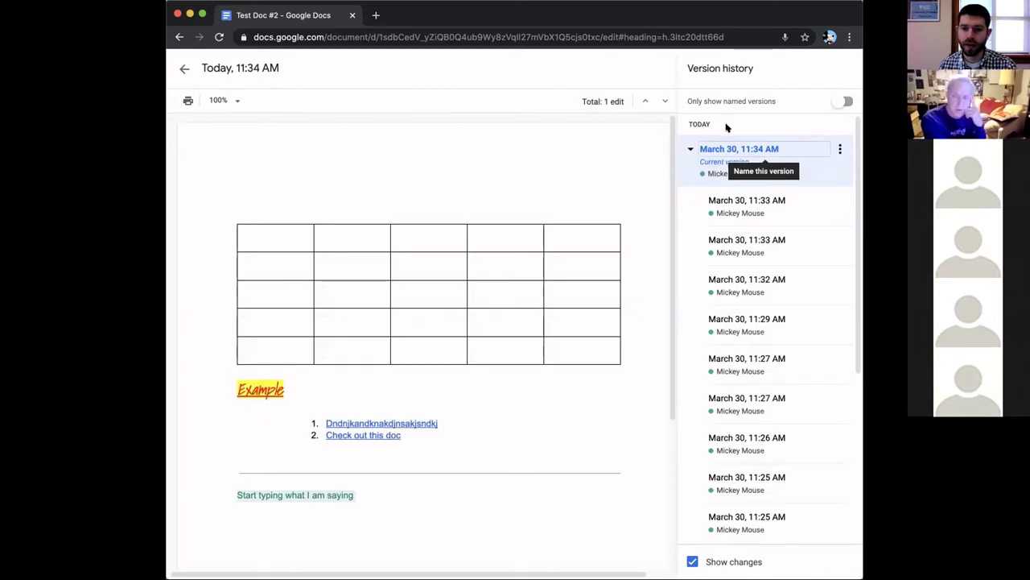
{"action": "left_click", "coordinate": [749, 359]}
{"action": "left_click", "coordinate": [745, 437]}
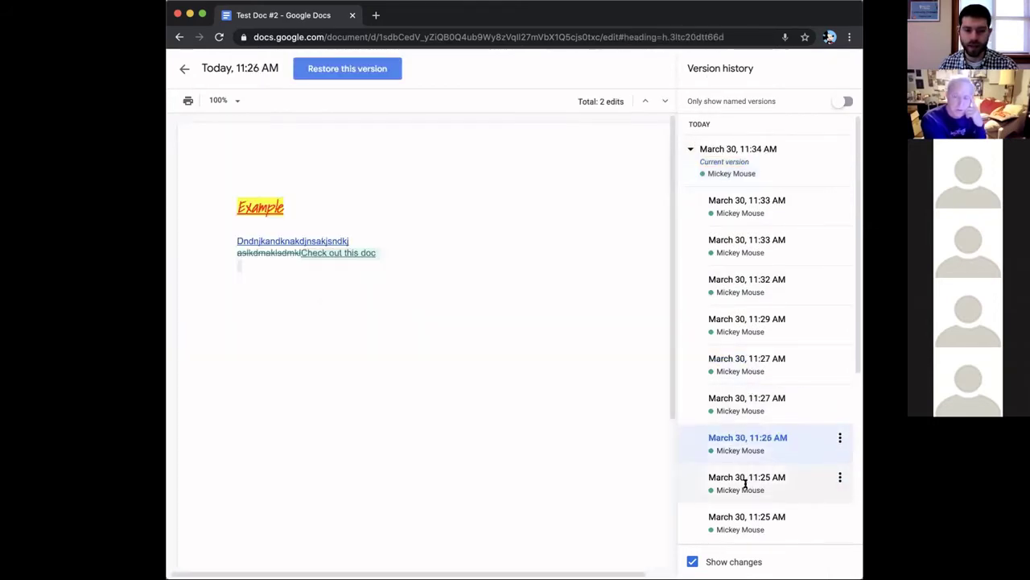
{"action": "left_click", "coordinate": [745, 281]}
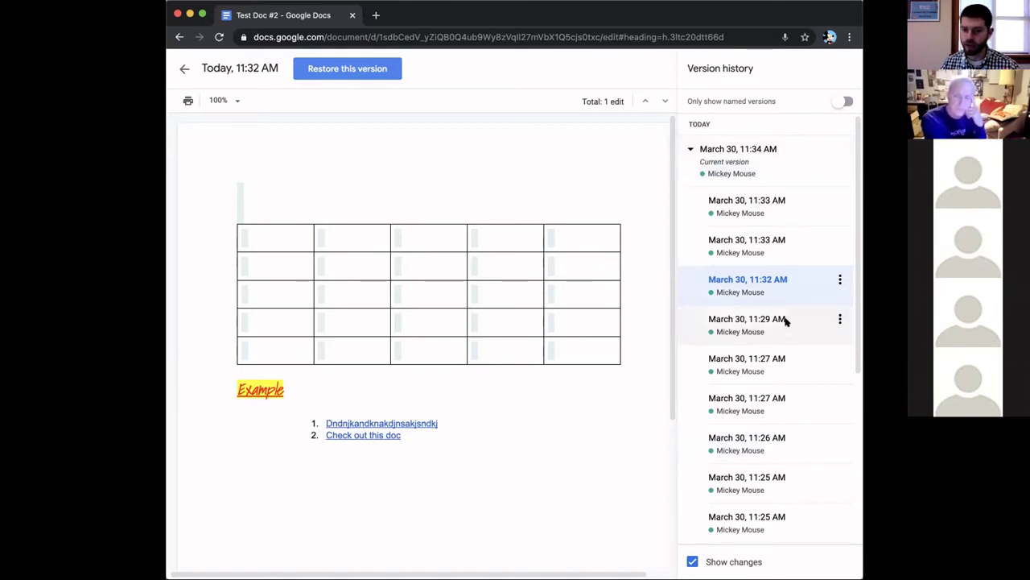
{"action": "left_click", "coordinate": [689, 149]}
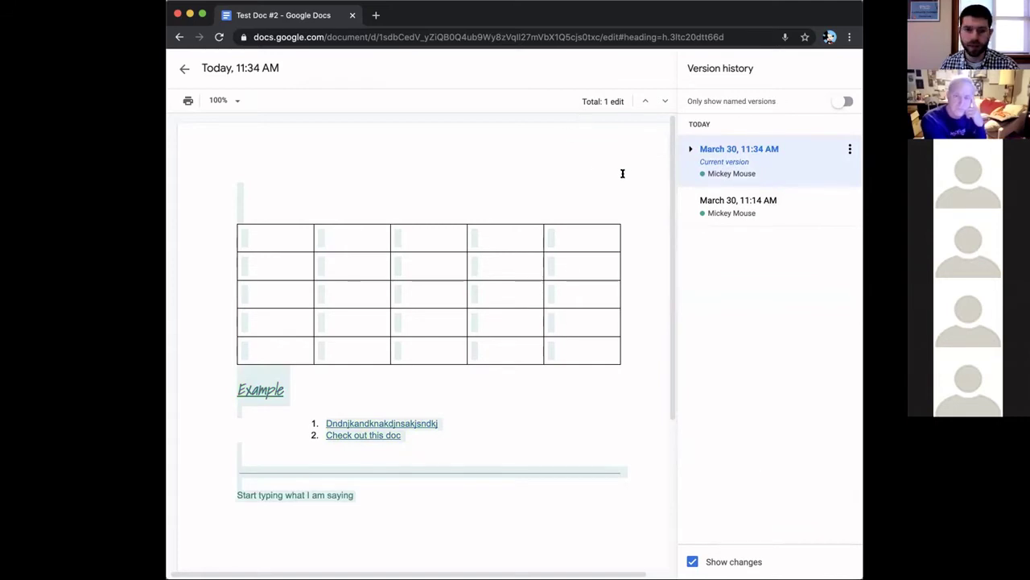
{"action": "left_click", "coordinate": [185, 69]}
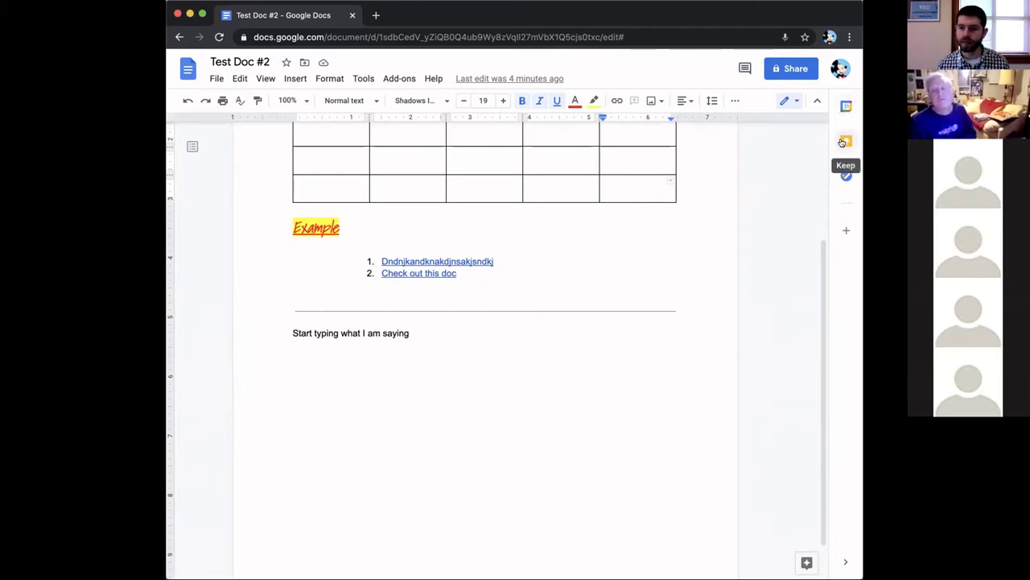
- Create a Keep note titled 'Important Business Things' with body 'note 1 note 2'
{"action": "left_click", "coordinate": [843, 142]}
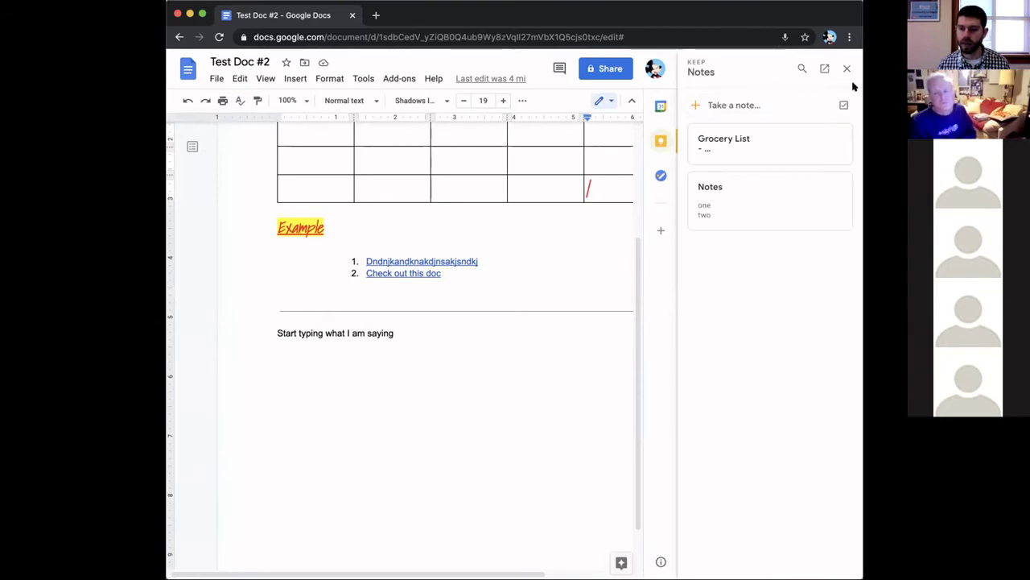
{"action": "left_click", "coordinate": [722, 106]}
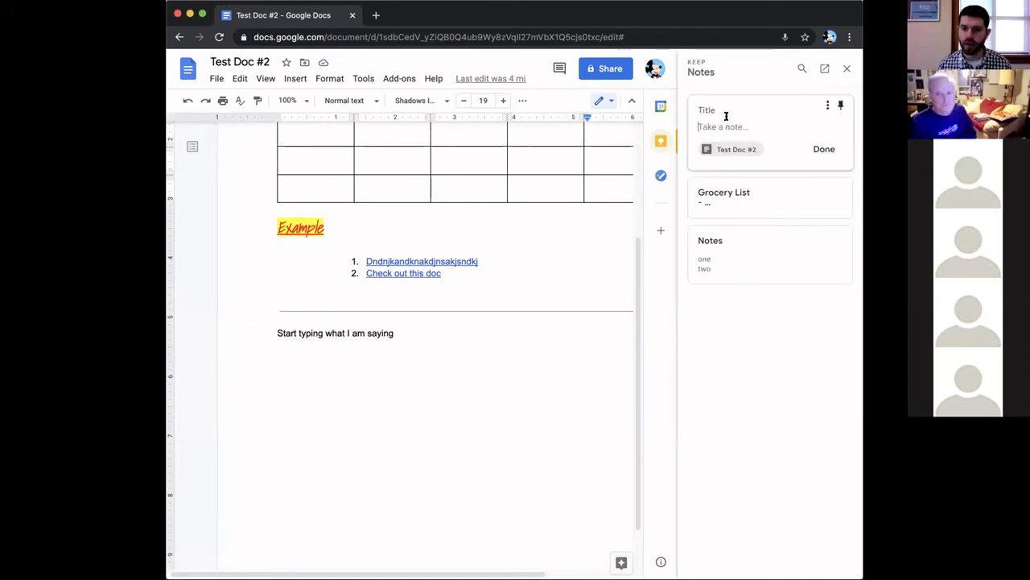
{"action": "type", "text": "I"}
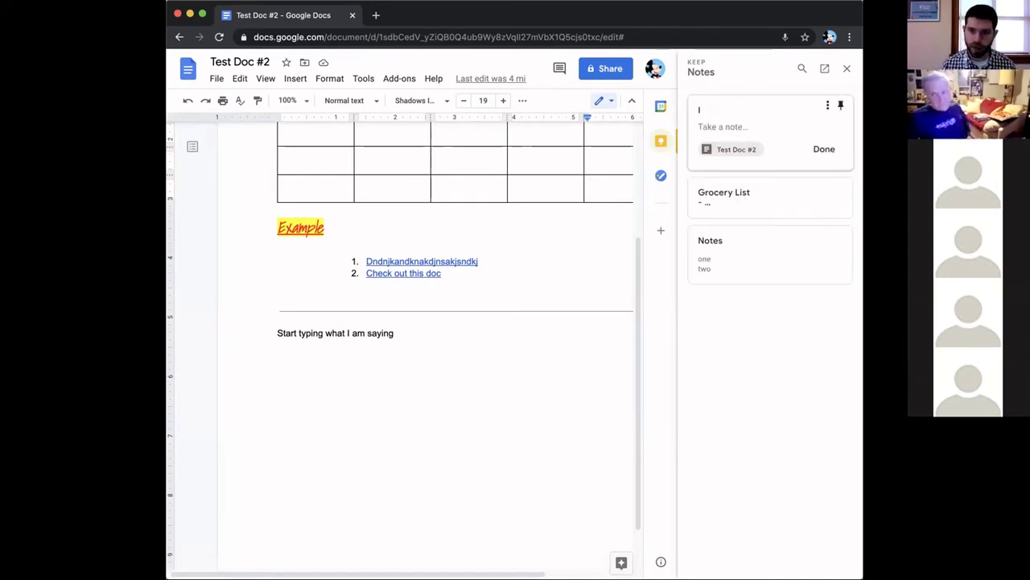
{"action": "type", "text": "Mportant Business Things"}
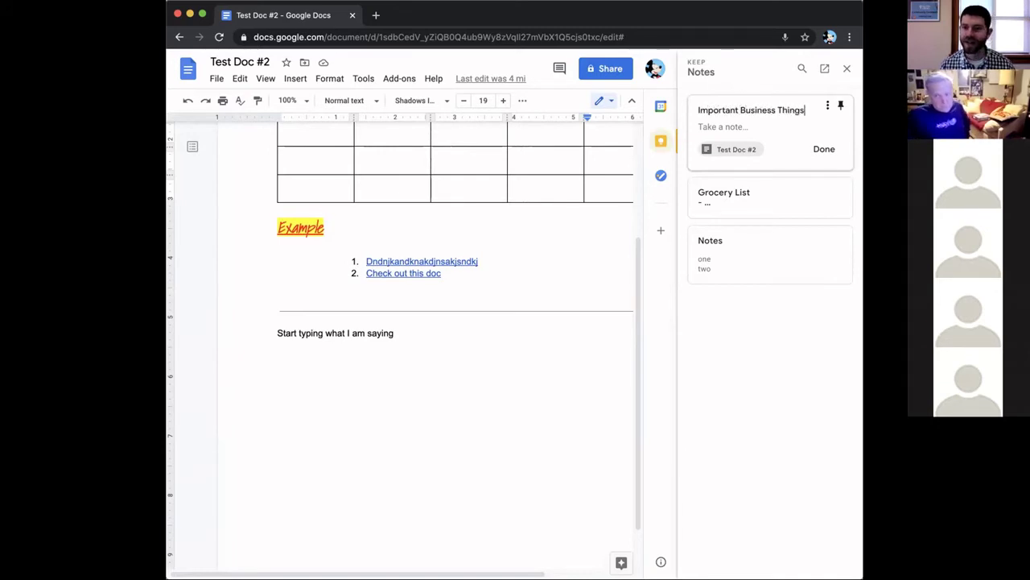
{"action": "left_click", "coordinate": [745, 126]}
{"action": "type", "text": "note 1 note"}
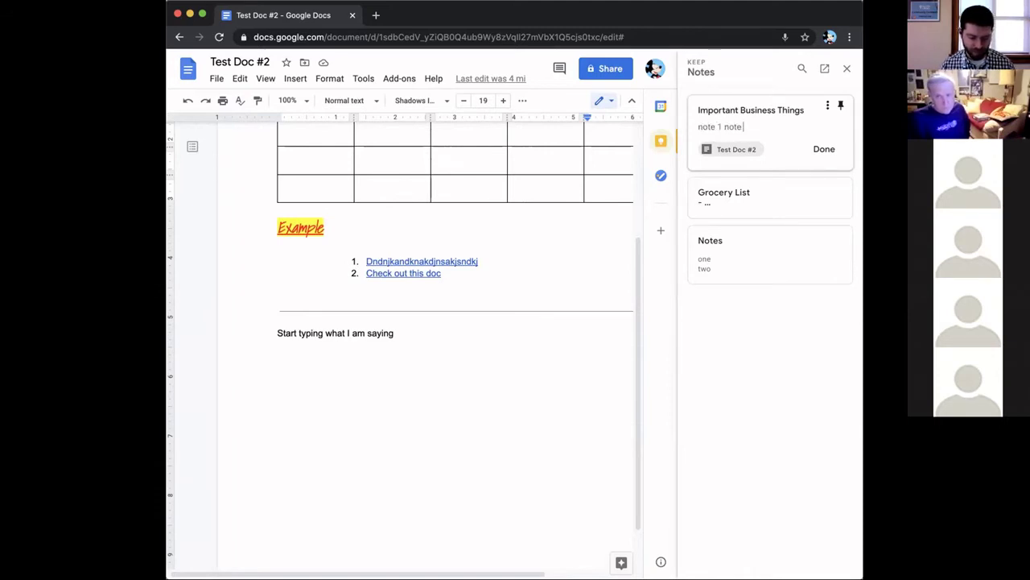
{"action": "type", "text": " 2"}
{"action": "key", "text": "Return"}
{"action": "left_click", "coordinate": [812, 163]}
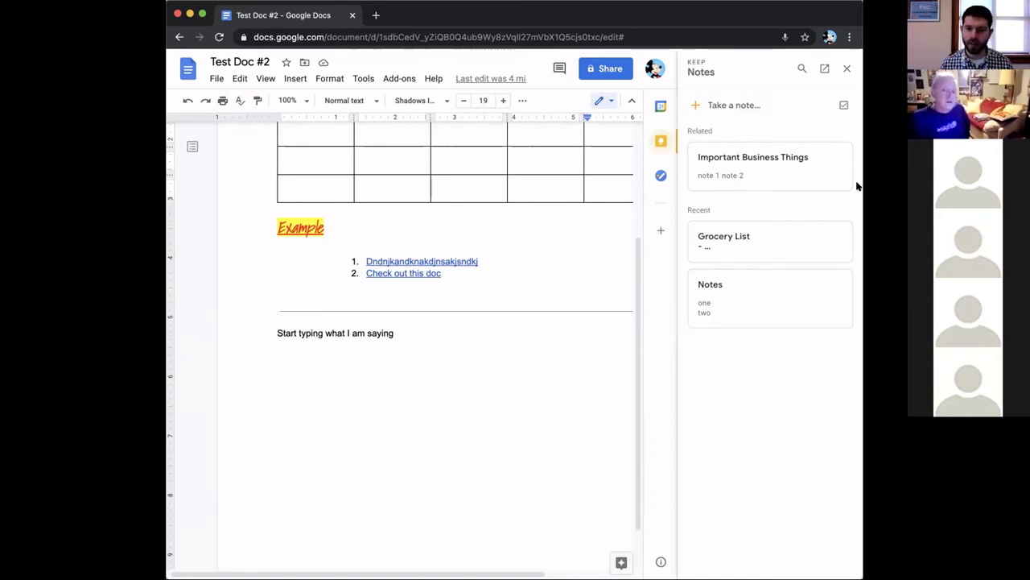
- Reopen the note, return to the document's last line, and close the Keep panel
{"action": "left_click", "coordinate": [754, 155]}
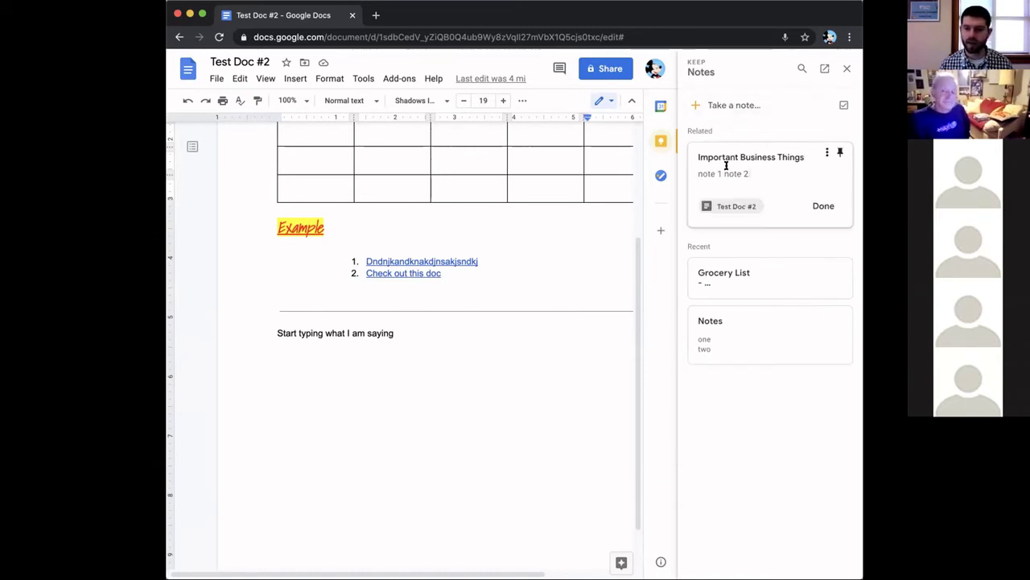
{"action": "left_click", "coordinate": [446, 381]}
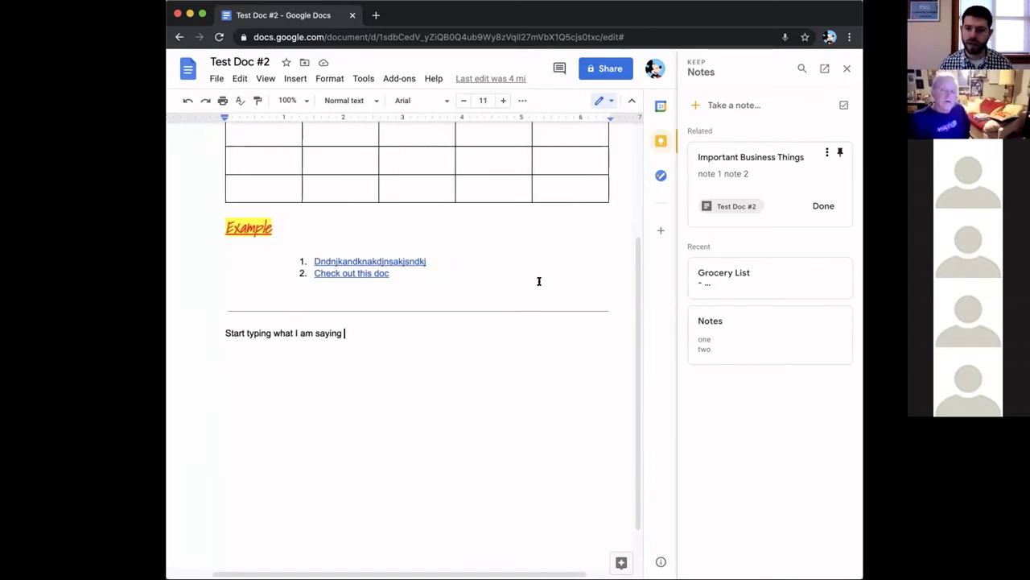
{"action": "left_click", "coordinate": [847, 68]}
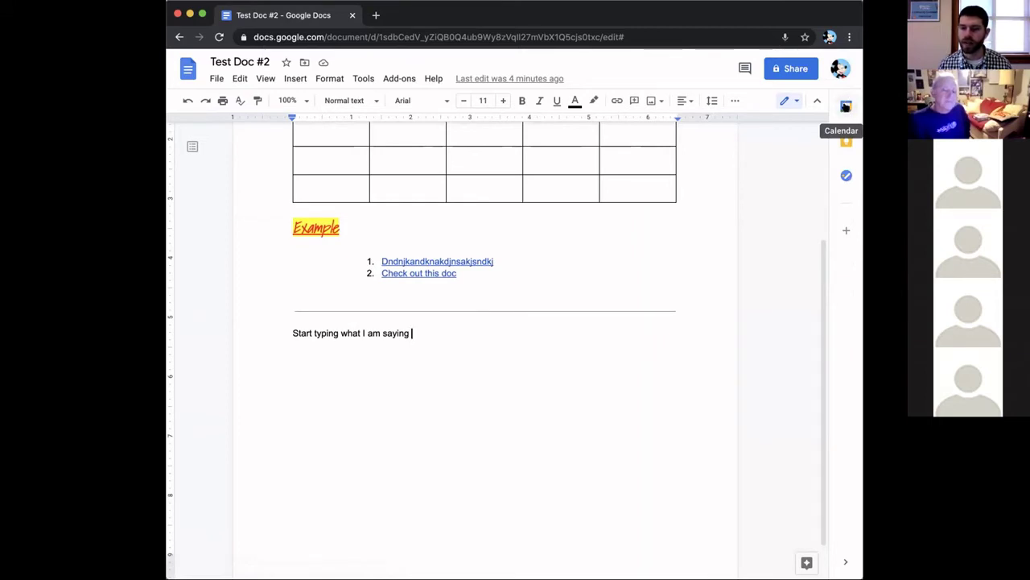
- Create an 'Important Meeting' calendar event on Thu, Apr 15 in the Calendar panel
{"action": "left_click", "coordinate": [845, 107]}
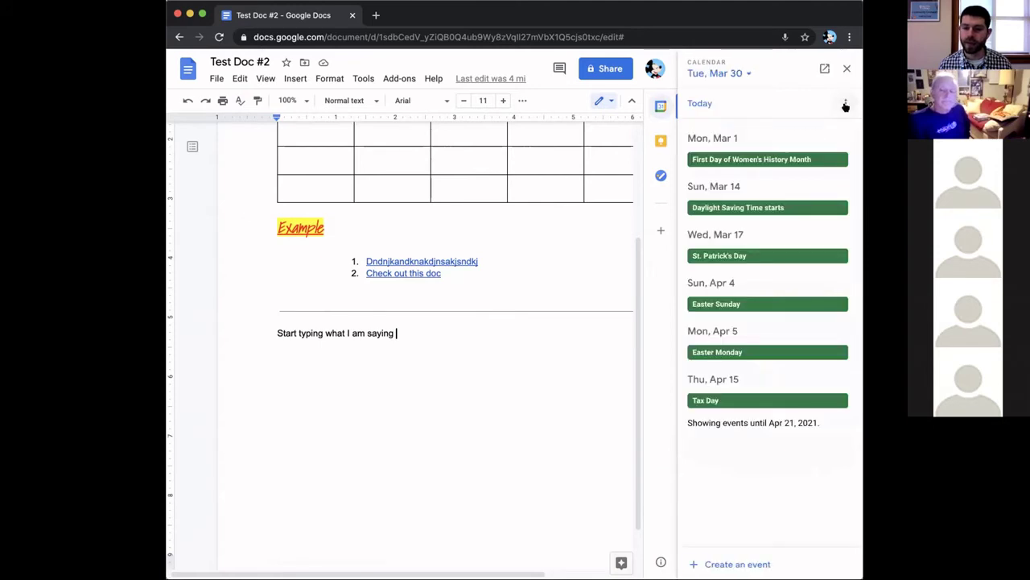
{"action": "scroll", "coordinate": [757, 173], "scroll_direction": "down", "scroll_amount": 3}
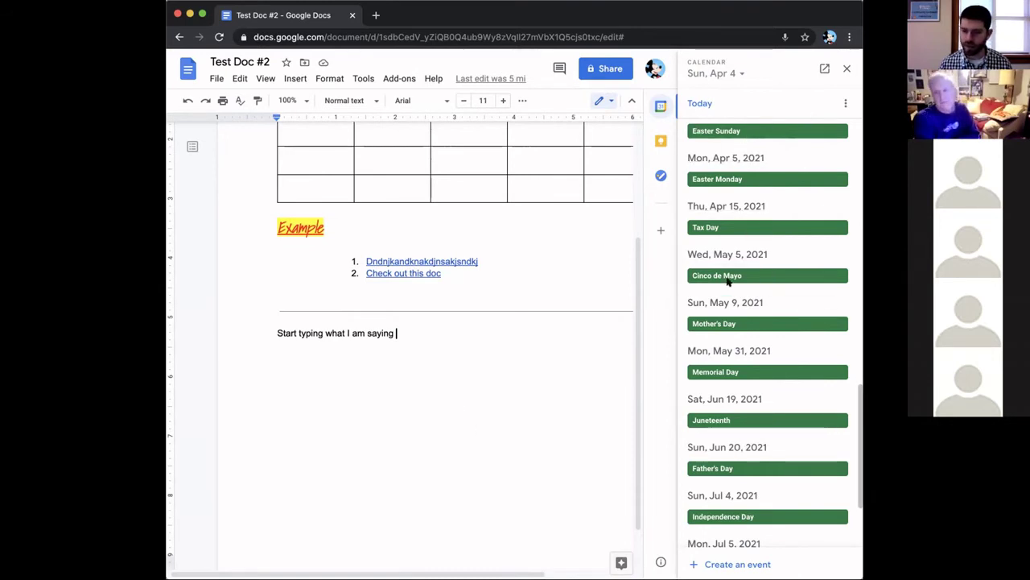
{"action": "left_click", "coordinate": [739, 562]}
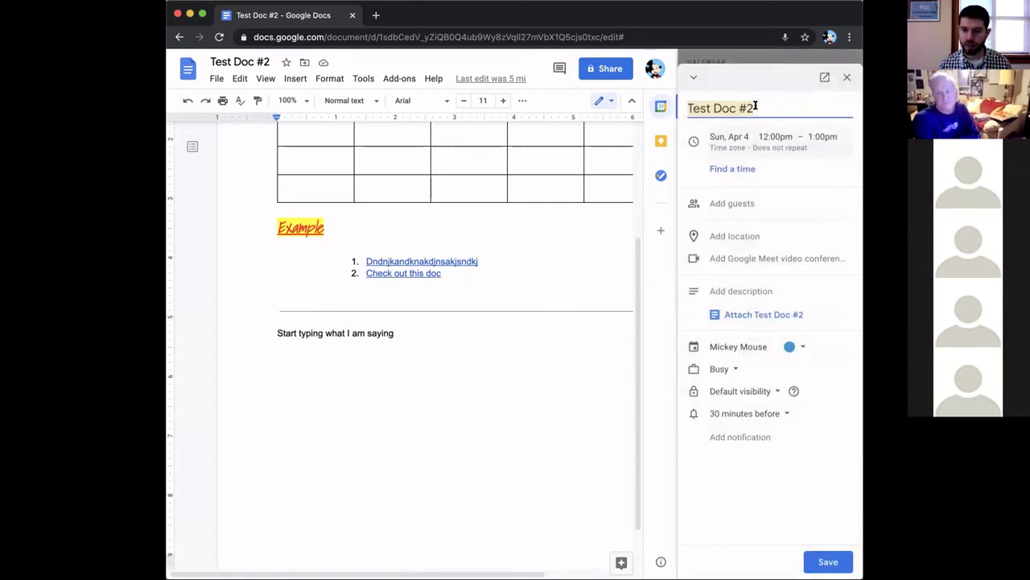
{"action": "type", "text": "Imp"}
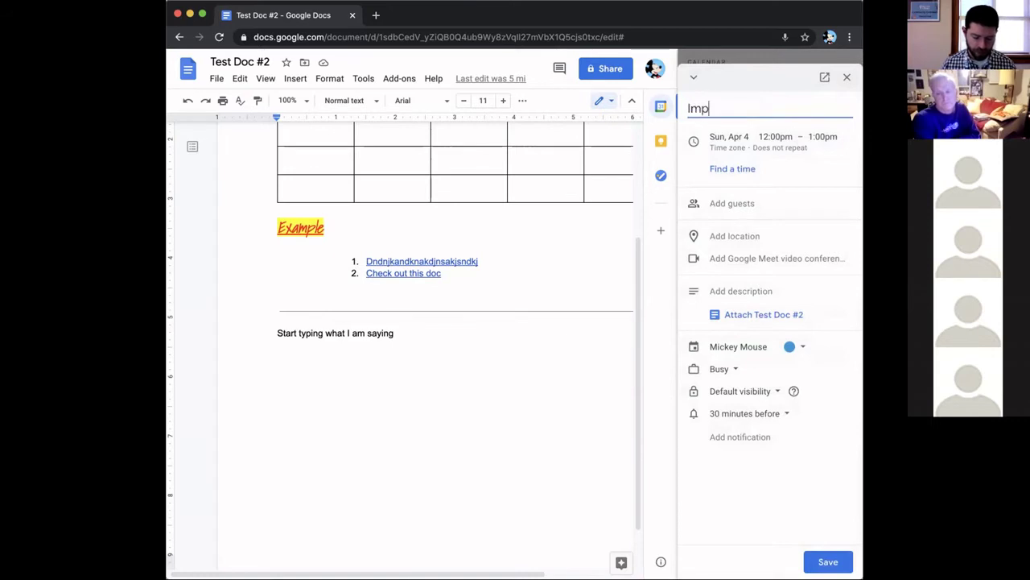
{"action": "type", "text": "ortant Meeting"}
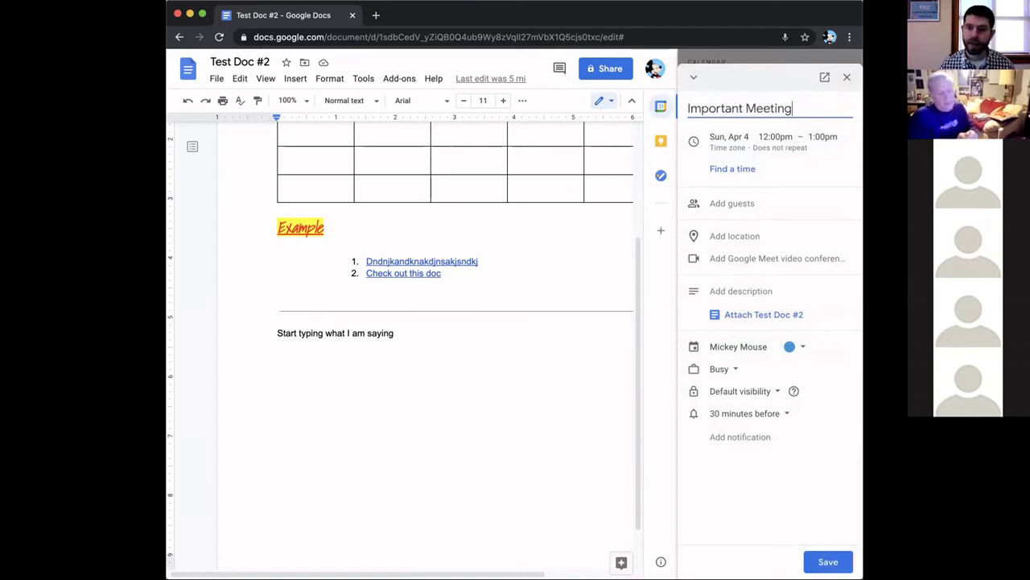
{"action": "left_click", "coordinate": [727, 143]}
{"action": "left_click", "coordinate": [728, 136]}
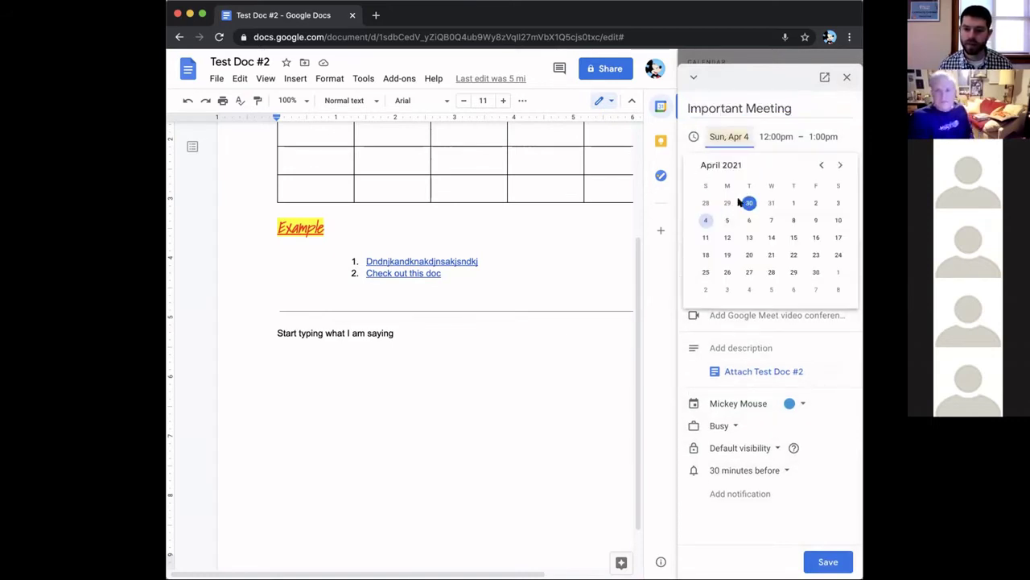
{"action": "left_click", "coordinate": [788, 239]}
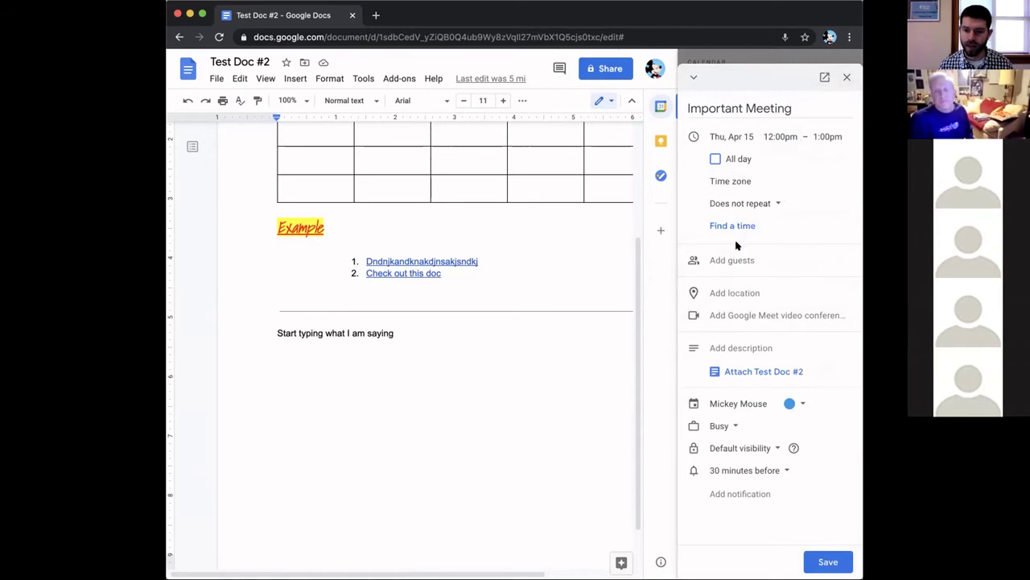
{"action": "left_click", "coordinate": [827, 561]}
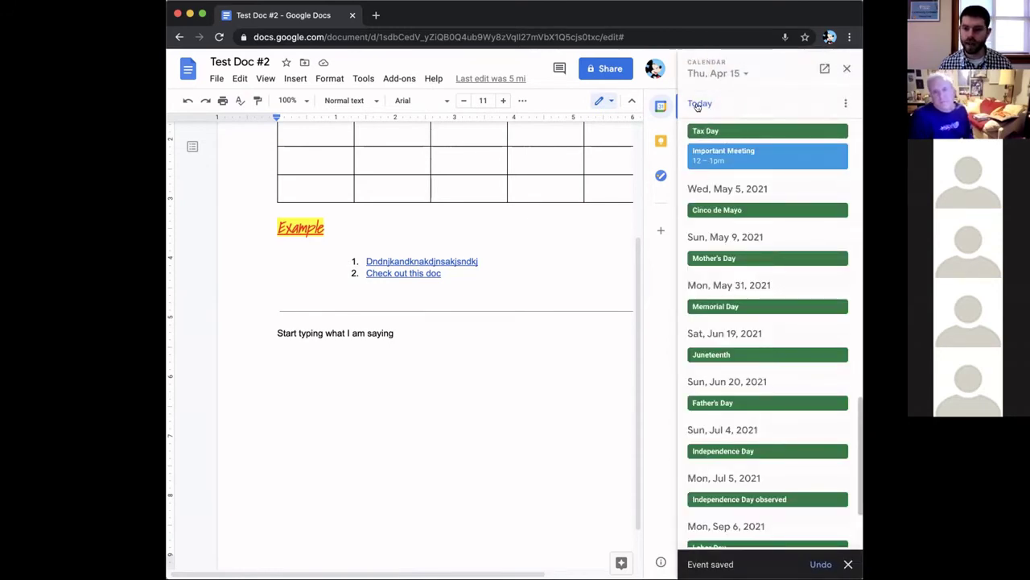
- Close the Calendar side panel so Test Doc #2 fills the window
{"action": "scroll", "coordinate": [720, 164], "scroll_direction": "up", "scroll_amount": 1}
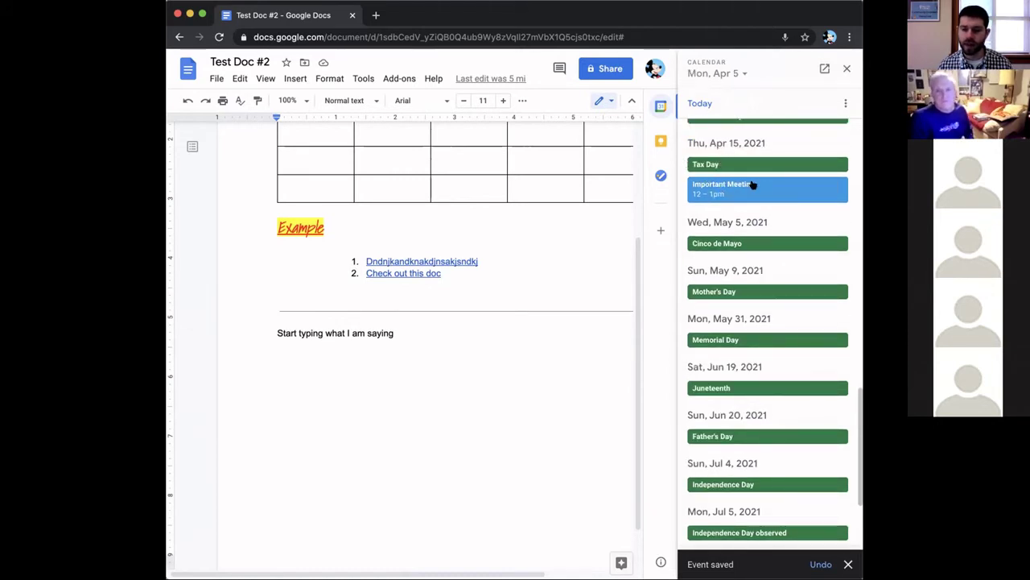
{"action": "scroll", "coordinate": [440, 405], "scroll_direction": "right", "scroll_amount": 3}
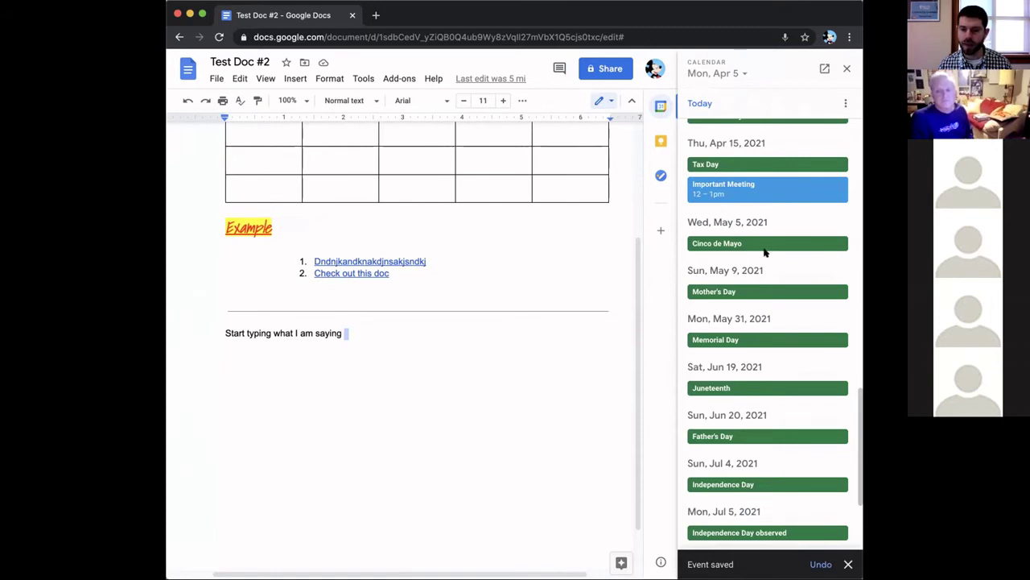
{"action": "left_click", "coordinate": [847, 70]}
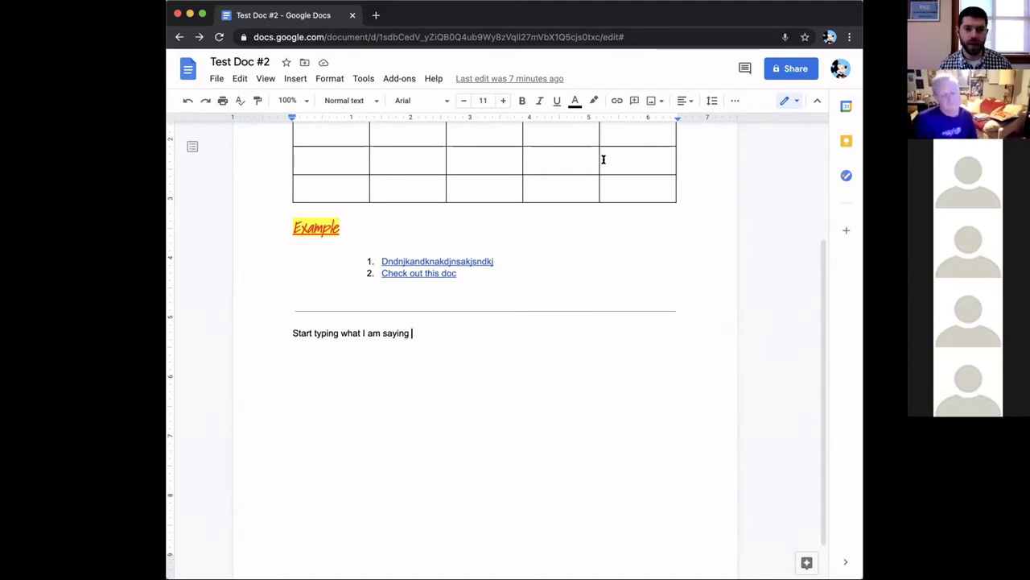
- Return to the Docs home page and show recent documents as a list
{"action": "left_click", "coordinate": [185, 74]}
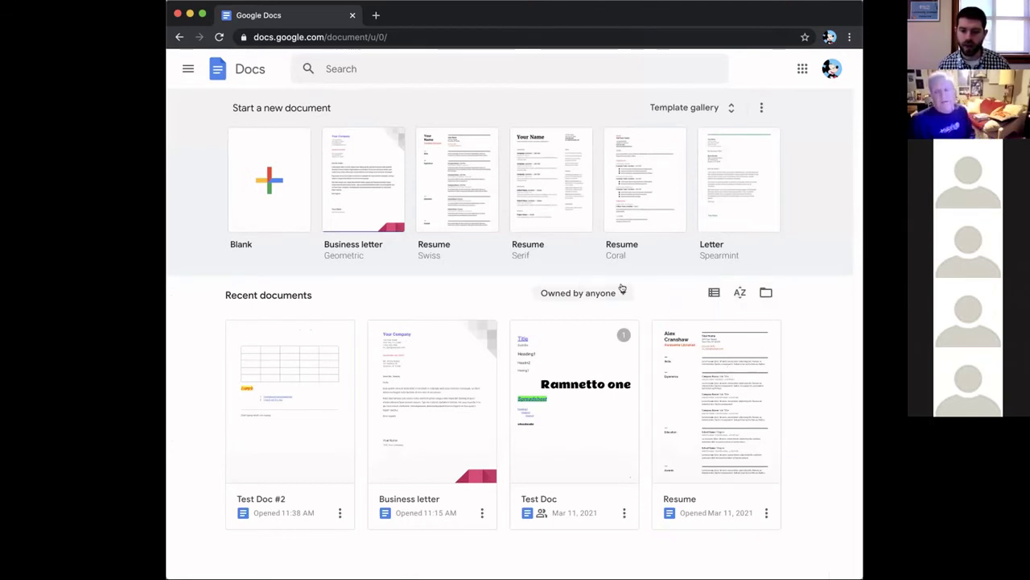
{"action": "left_click", "coordinate": [767, 294]}
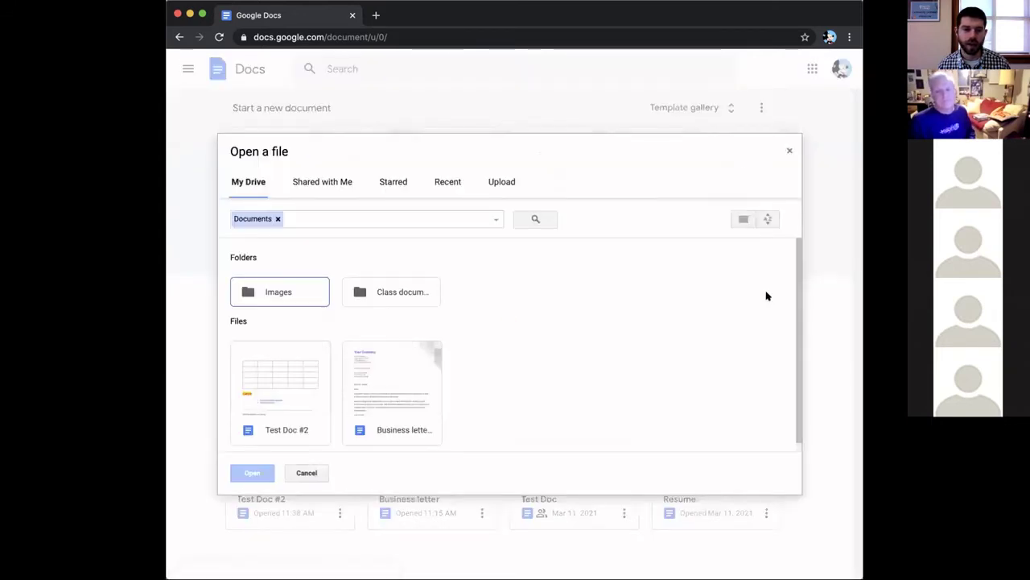
{"action": "left_click", "coordinate": [788, 149]}
{"action": "left_click", "coordinate": [739, 292]}
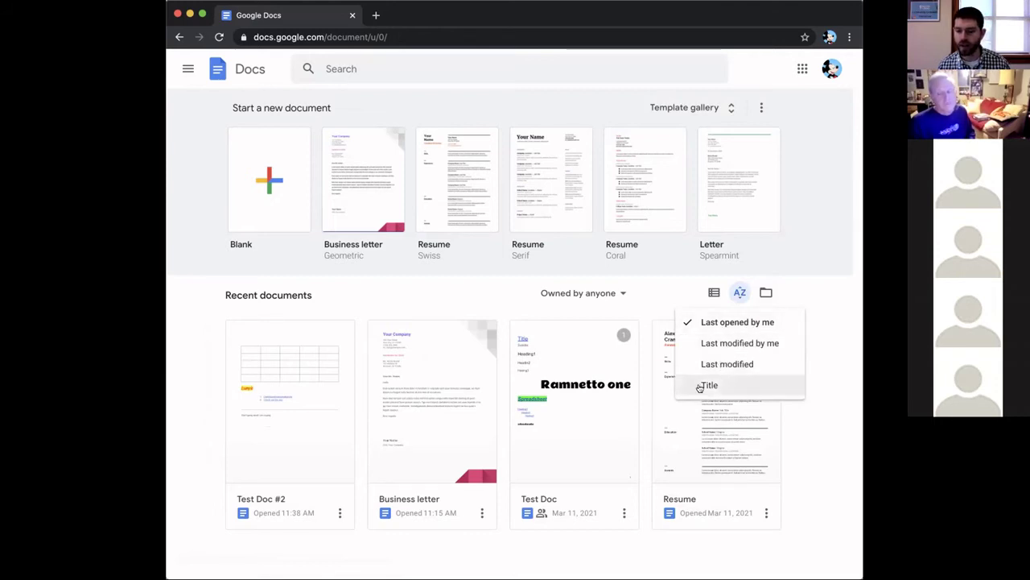
{"action": "left_click", "coordinate": [714, 292]}
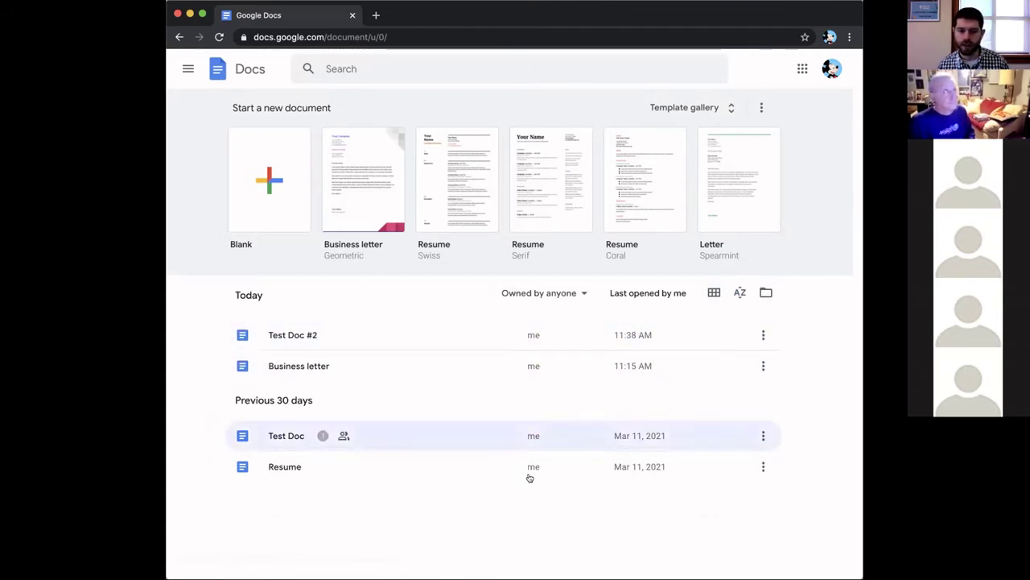
- Launch Google Sheets from the apps grid and open the Intro to Google Apps spreadsheet
{"action": "left_click", "coordinate": [801, 70]}
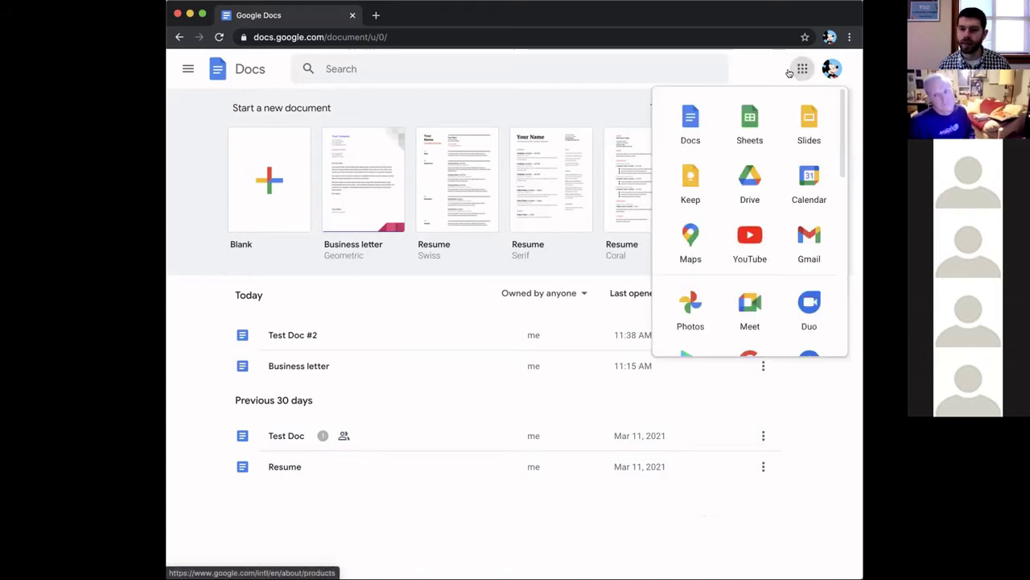
{"action": "left_click", "coordinate": [748, 113]}
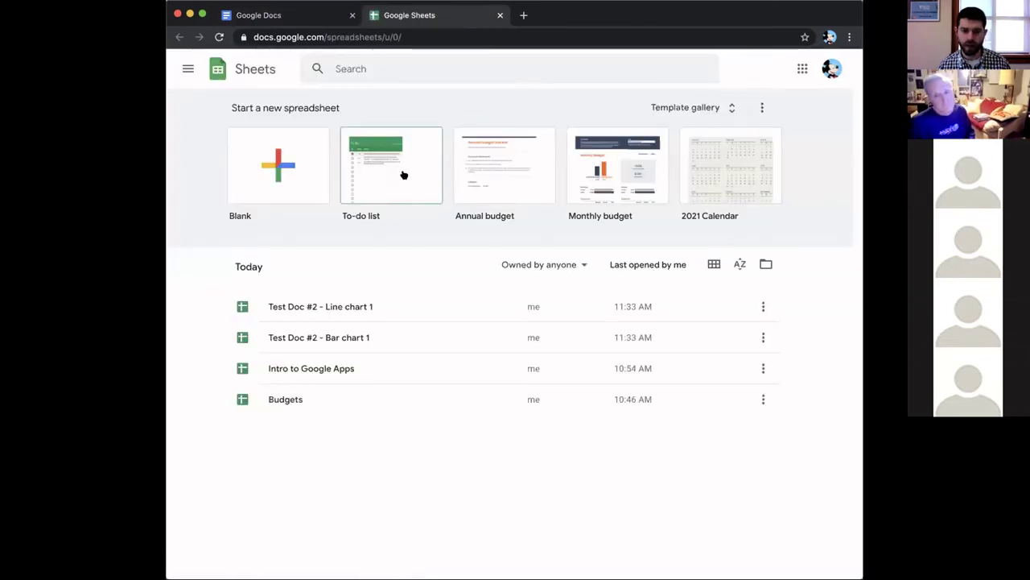
{"action": "left_click", "coordinate": [304, 166]}
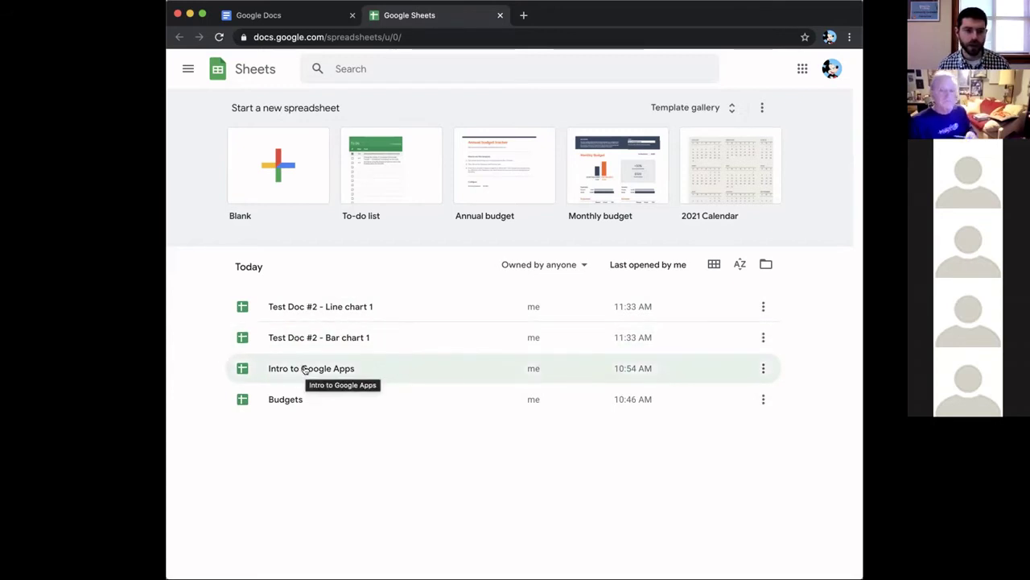
{"action": "left_click", "coordinate": [305, 369]}
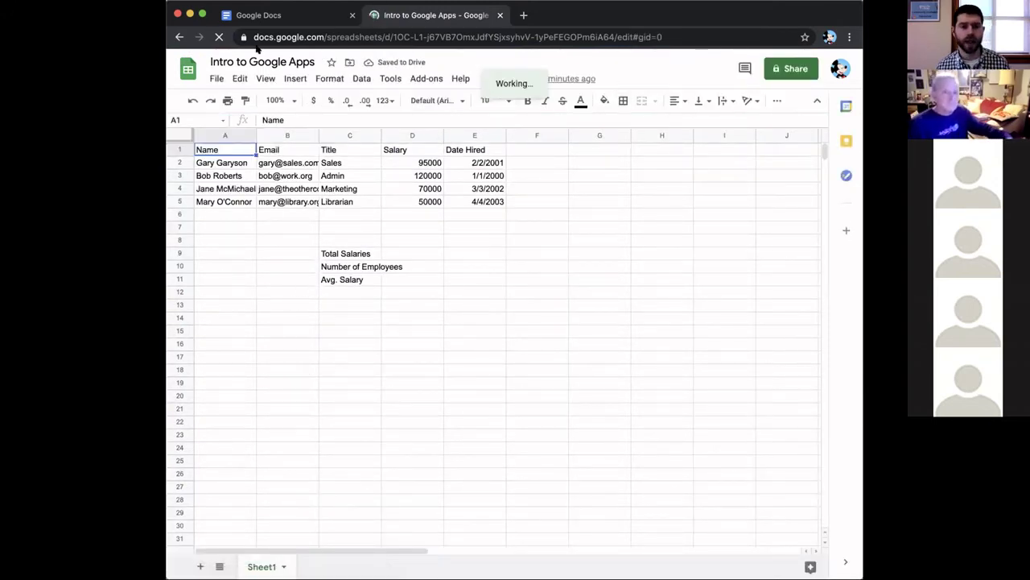
{"action": "left_click", "coordinate": [224, 62]}
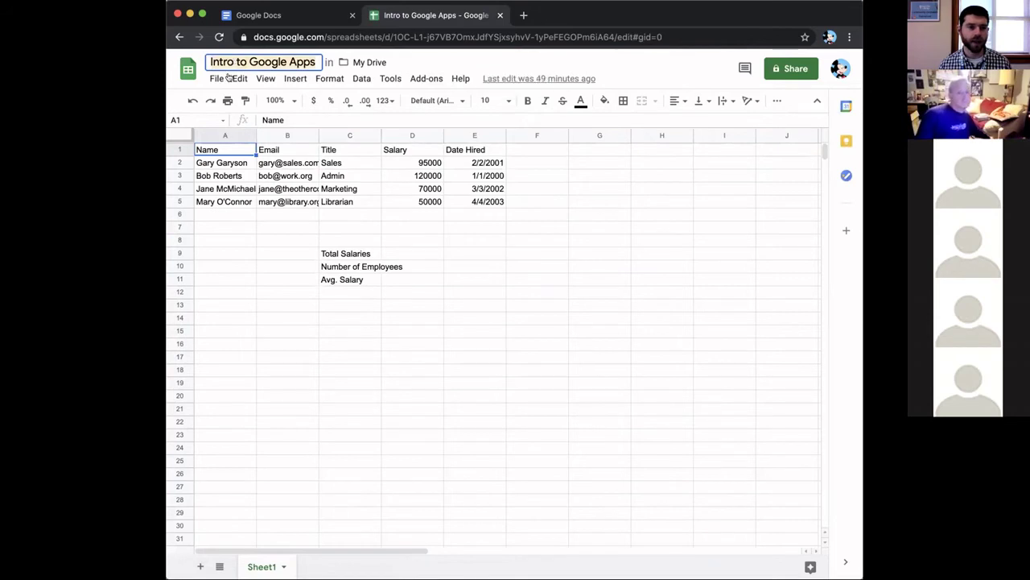
{"action": "left_click", "coordinate": [178, 313]}
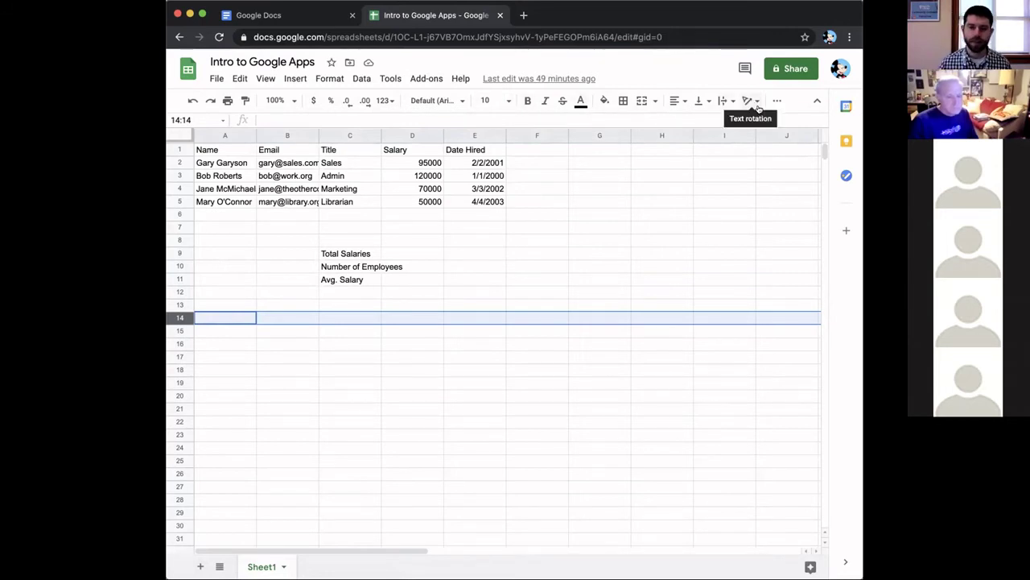
{"action": "left_click", "coordinate": [316, 83]}
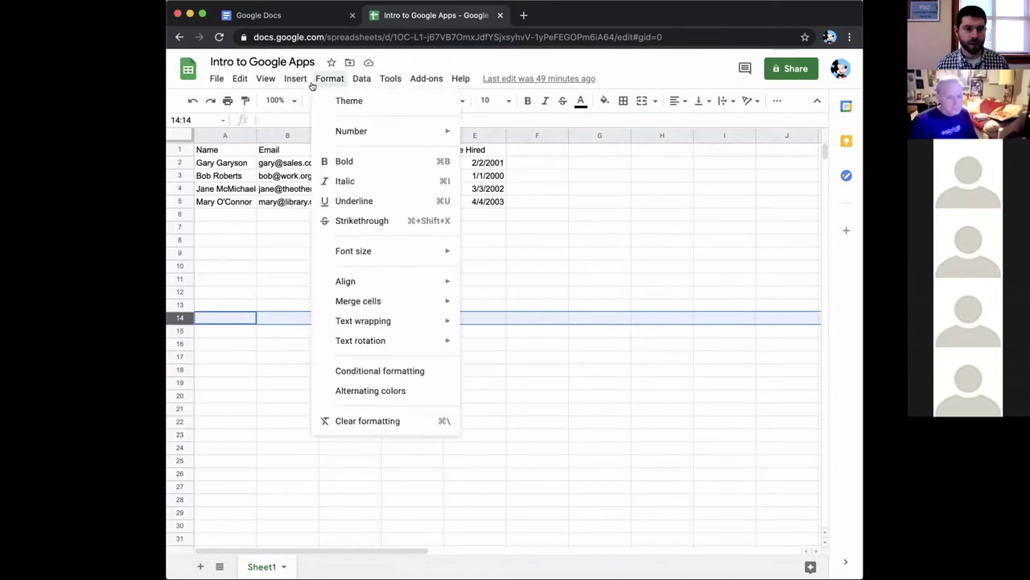
{"action": "left_click", "coordinate": [412, 83]}
{"action": "left_click", "coordinate": [282, 375]}
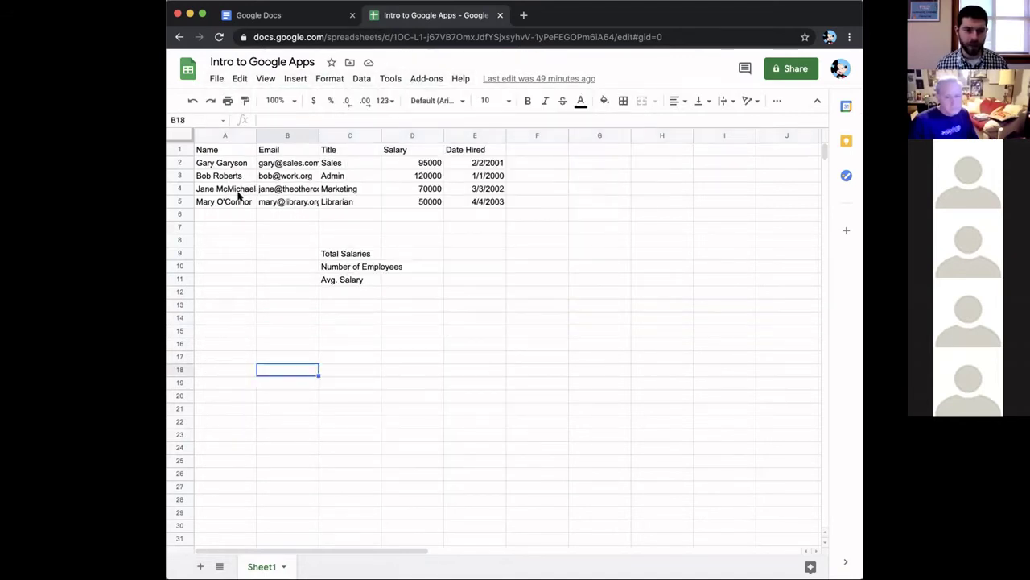
{"action": "left_click", "coordinate": [230, 161]}
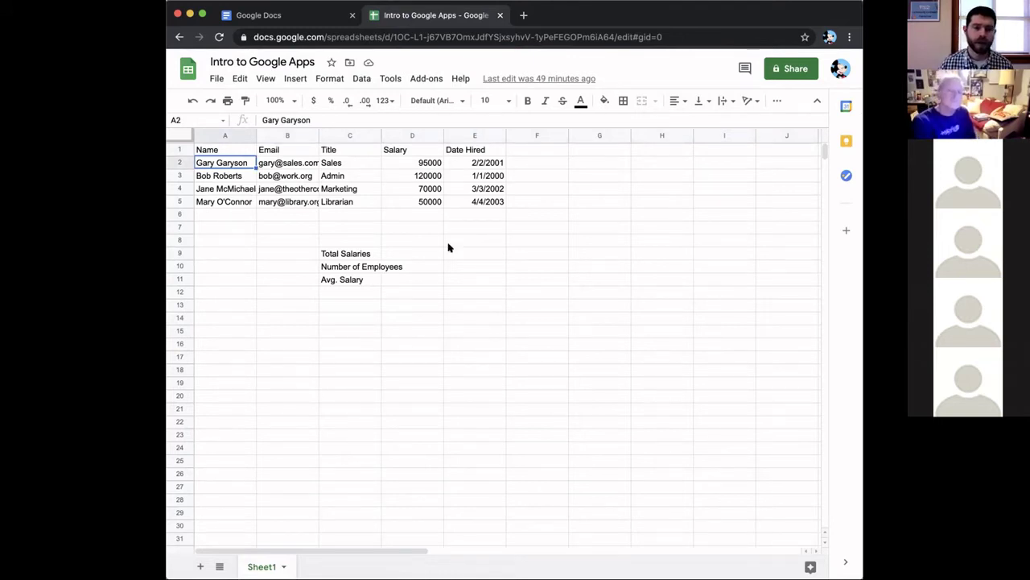
{"action": "left_click", "coordinate": [465, 214]}
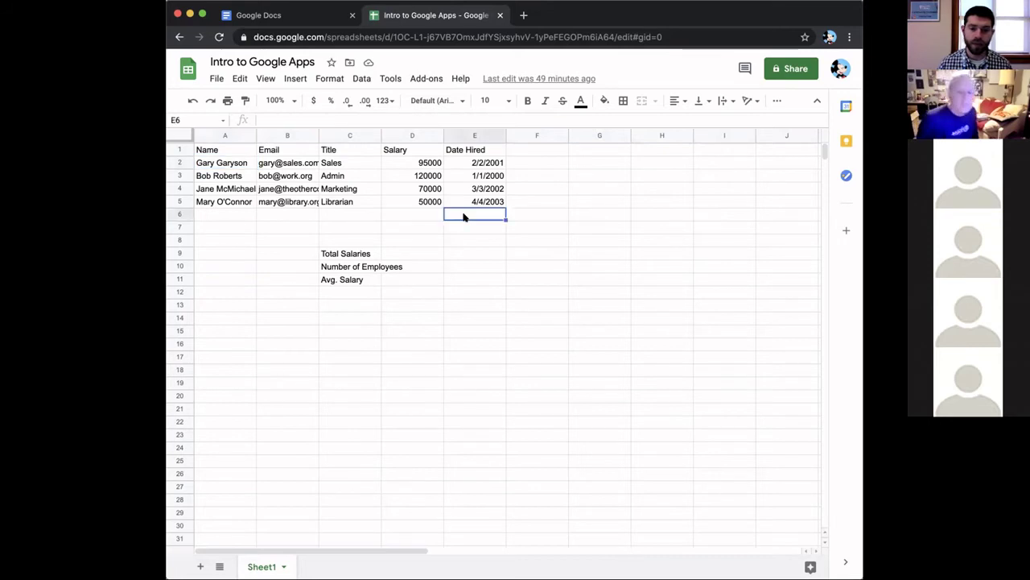
{"action": "left_click", "coordinate": [210, 147]}
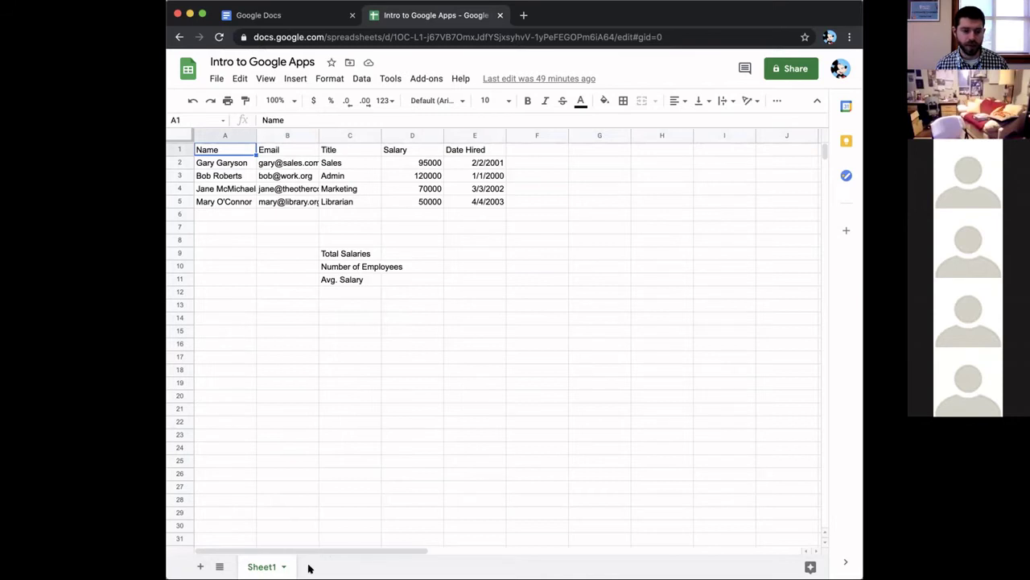
- Add three new empty sheets to the spreadsheet
{"action": "left_click", "coordinate": [199, 566]}
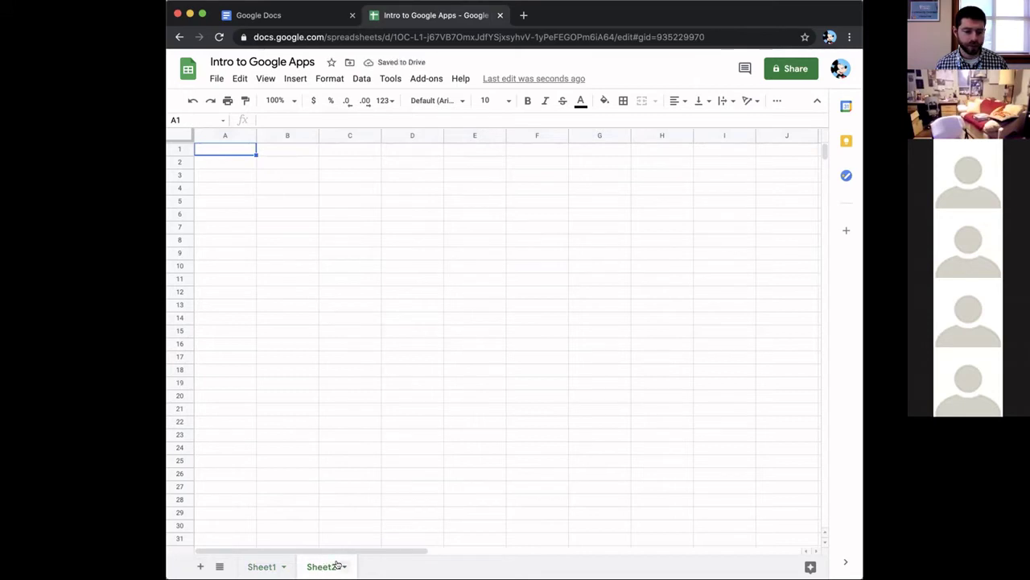
{"action": "left_click", "coordinate": [199, 566]}
{"action": "left_click", "coordinate": [200, 566]}
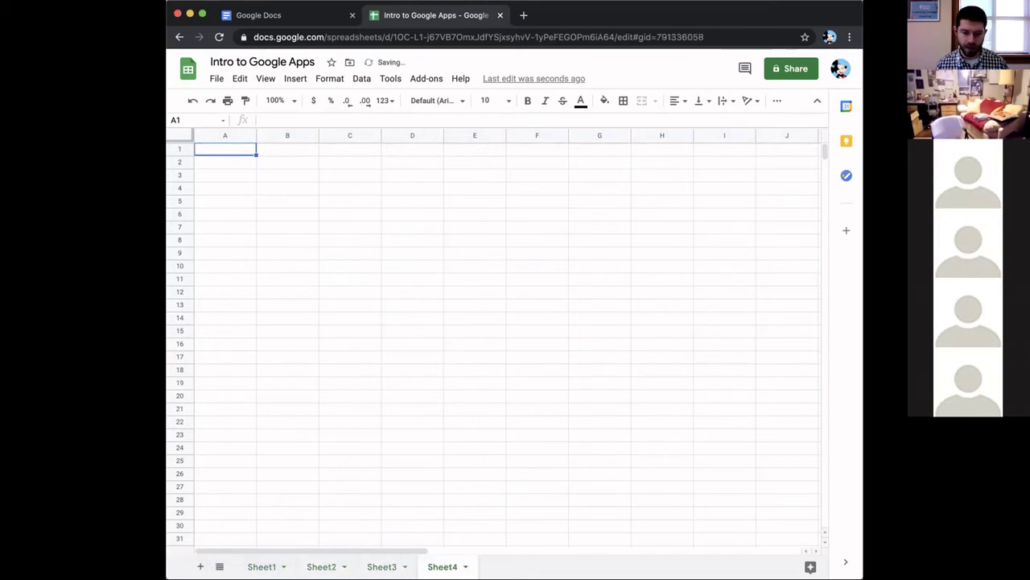
{"action": "left_click", "coordinate": [321, 566]}
{"action": "left_click", "coordinate": [261, 565]}
- Rename Sheet1 to 'Salaries' and Sheet2 to 'Marketing'
{"action": "double_click", "coordinate": [261, 566]}
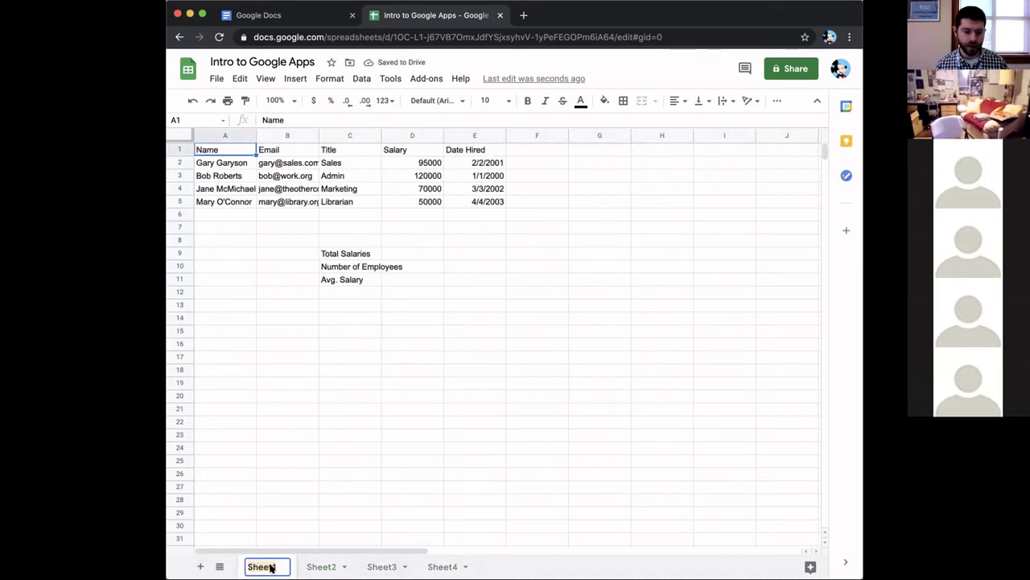
{"action": "type", "text": "Sh"}
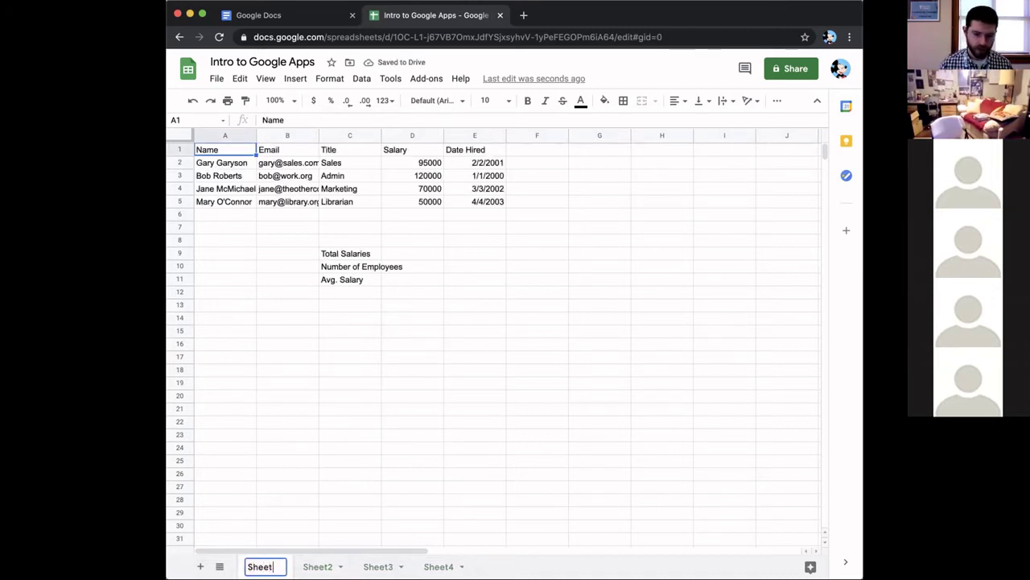
{"action": "key", "text": "BackSpace"}
{"action": "key", "text": "BackSpace"}
{"action": "type", "text": "Salaries"}
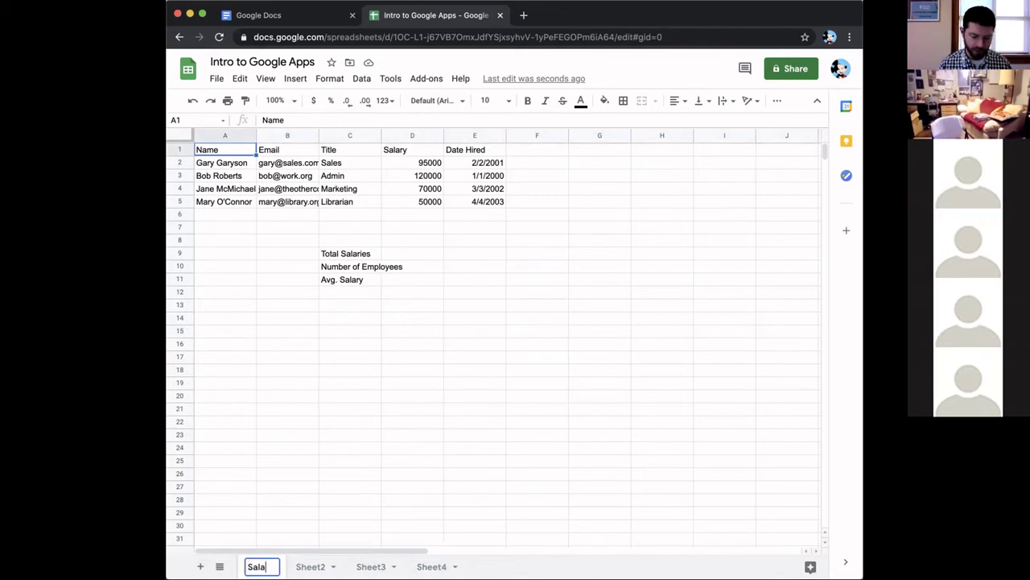
{"action": "key", "text": "Return"}
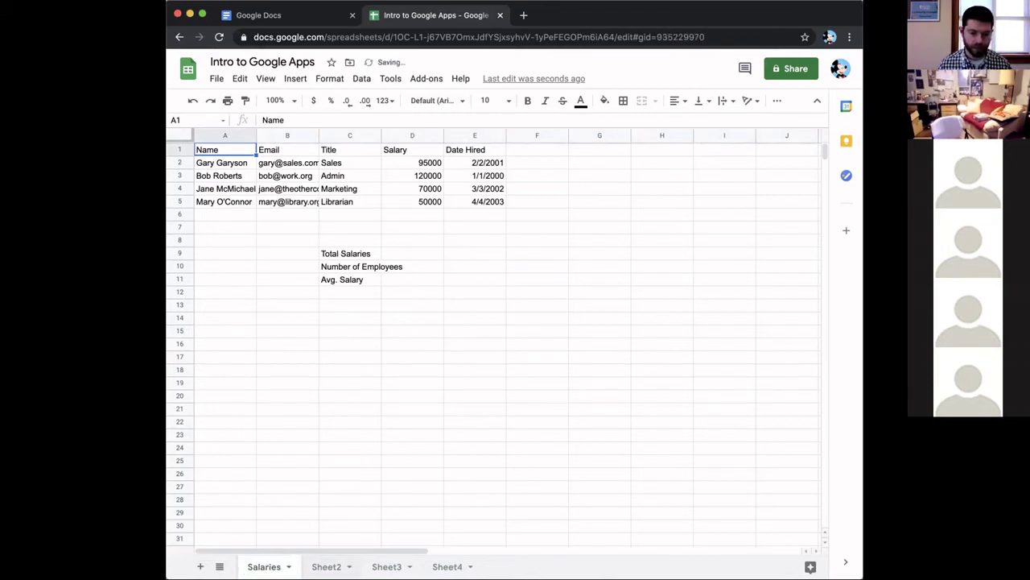
{"action": "double_click", "coordinate": [327, 567]}
{"action": "type", "text": "Marketing"}
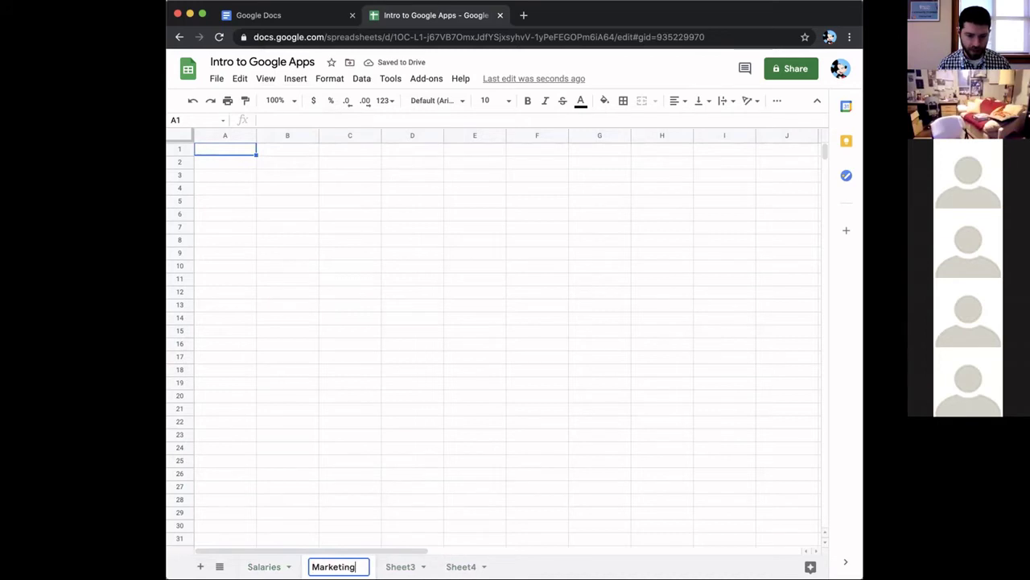
{"action": "key", "text": "Return"}
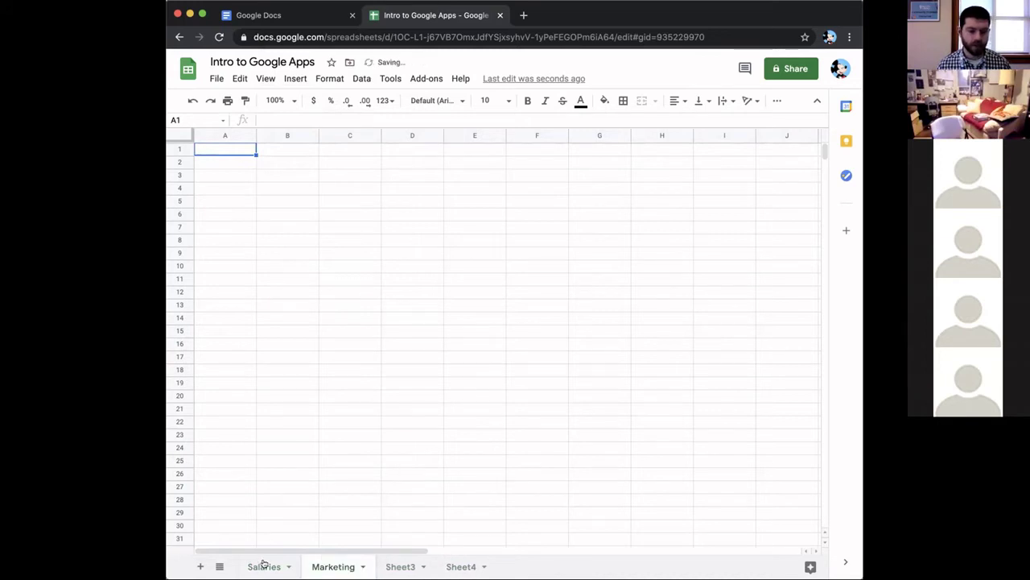
- Switch between the Salaries and Marketing sheets, ending on Salaries
{"action": "left_click", "coordinate": [277, 567]}
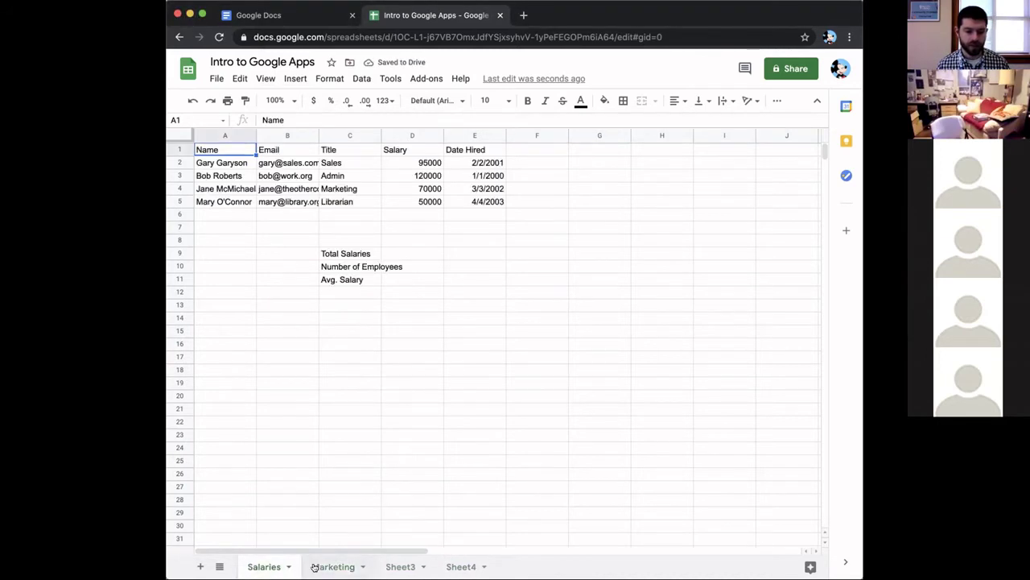
{"action": "left_click", "coordinate": [316, 568]}
{"action": "left_click", "coordinate": [278, 568]}
{"action": "left_click", "coordinate": [320, 566]}
{"action": "left_click", "coordinate": [266, 566]}
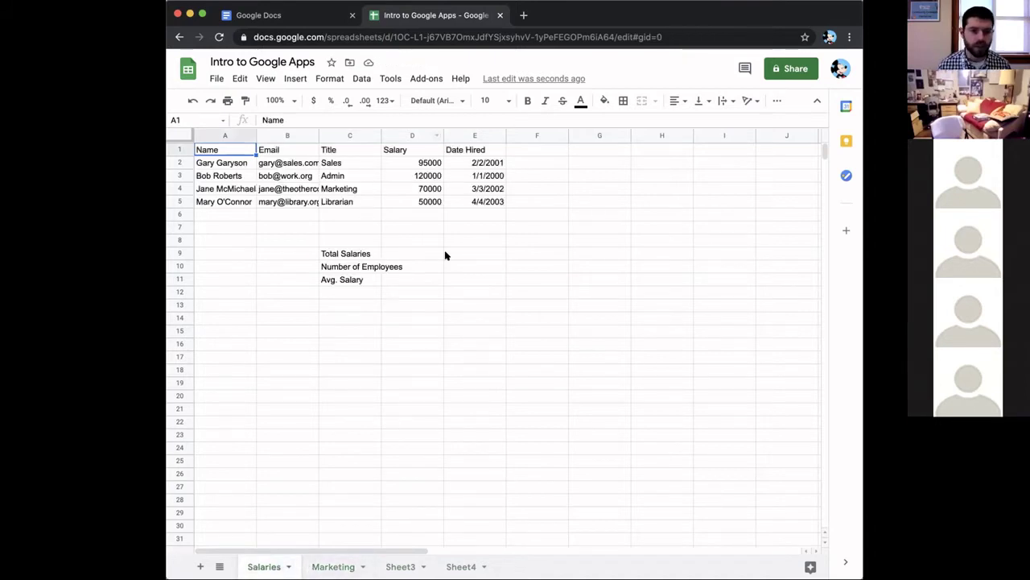
- Make the header row A1:E1 bold
{"action": "left_click", "coordinate": [338, 187]}
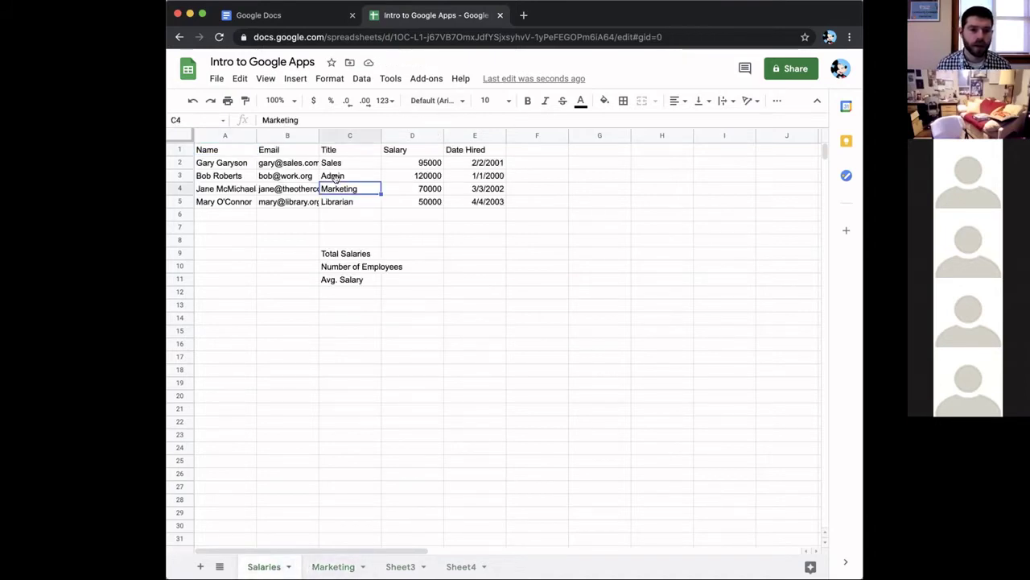
{"action": "left_click", "coordinate": [451, 149]}
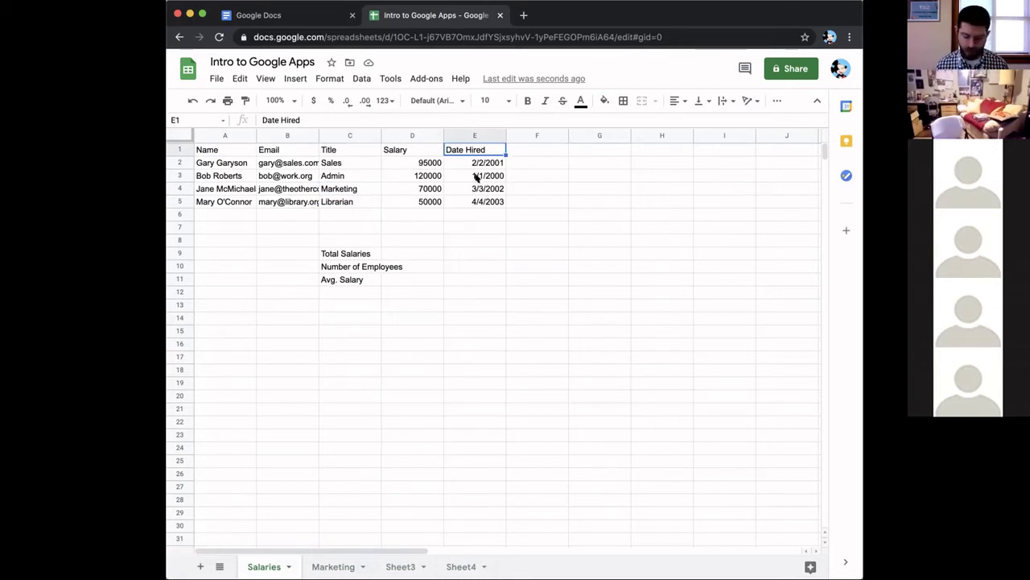
{"action": "left_click", "coordinate": [477, 177]}
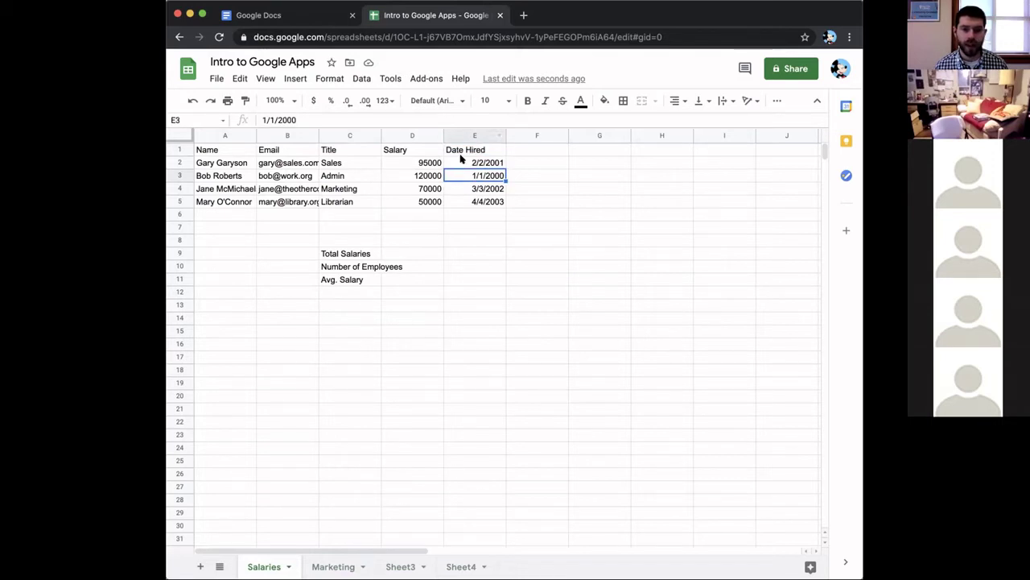
{"action": "left_click_drag", "start_coordinate": [467, 149], "coordinate": [228, 147]}
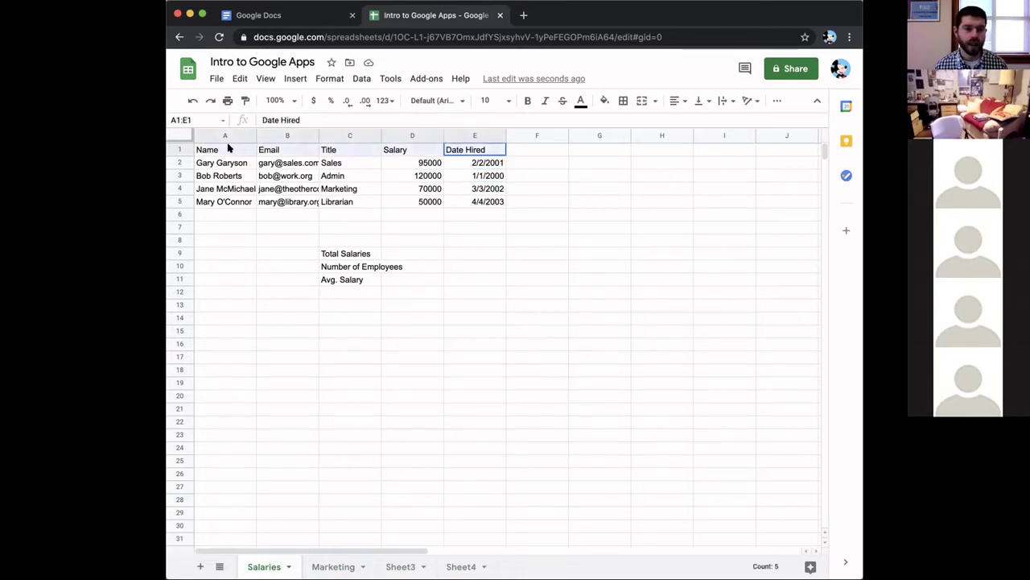
{"action": "left_click", "coordinate": [527, 100]}
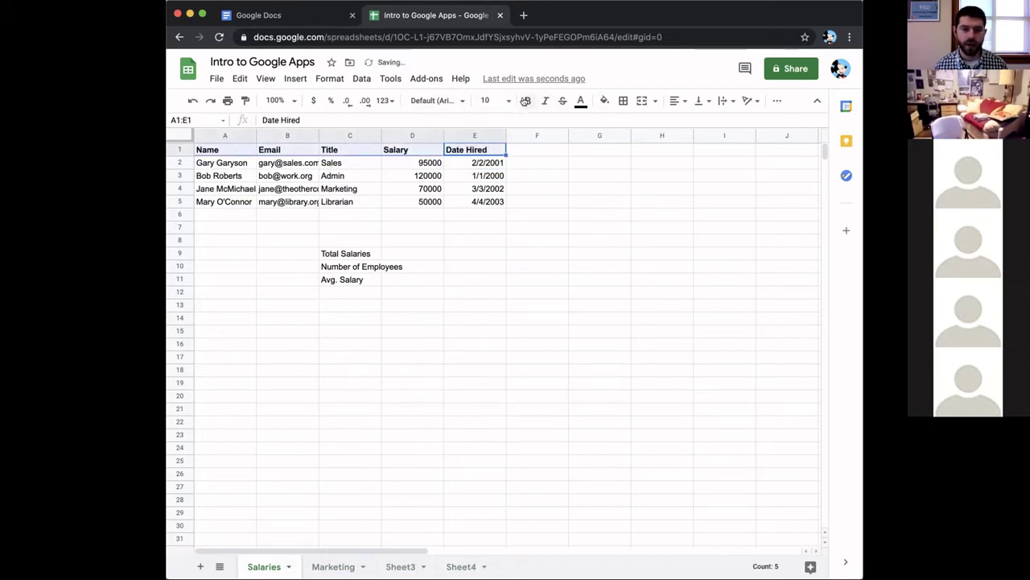
- Set the header row to Courier New with a light blue fill
{"action": "left_click", "coordinate": [438, 103]}
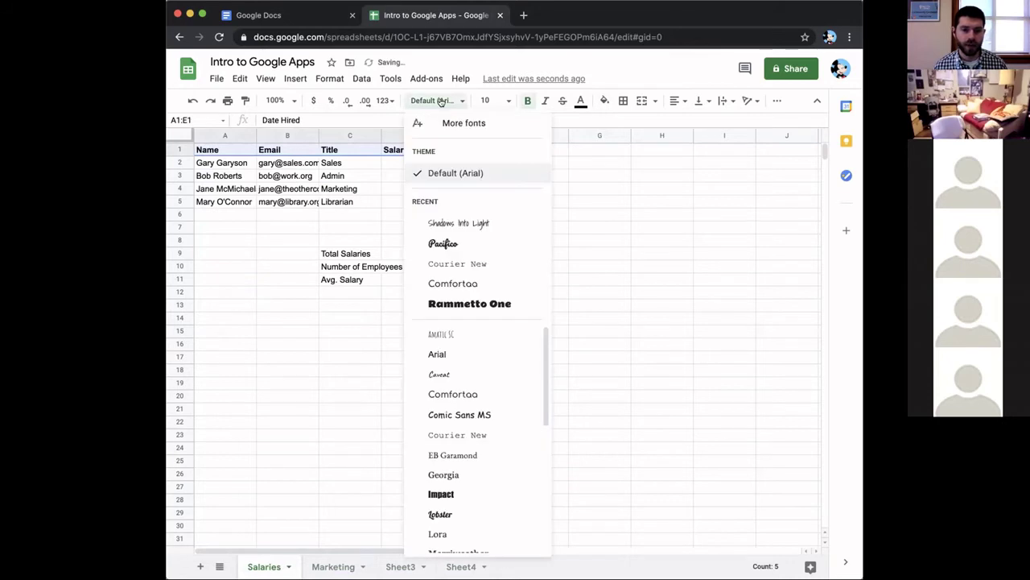
{"action": "left_click", "coordinate": [456, 265]}
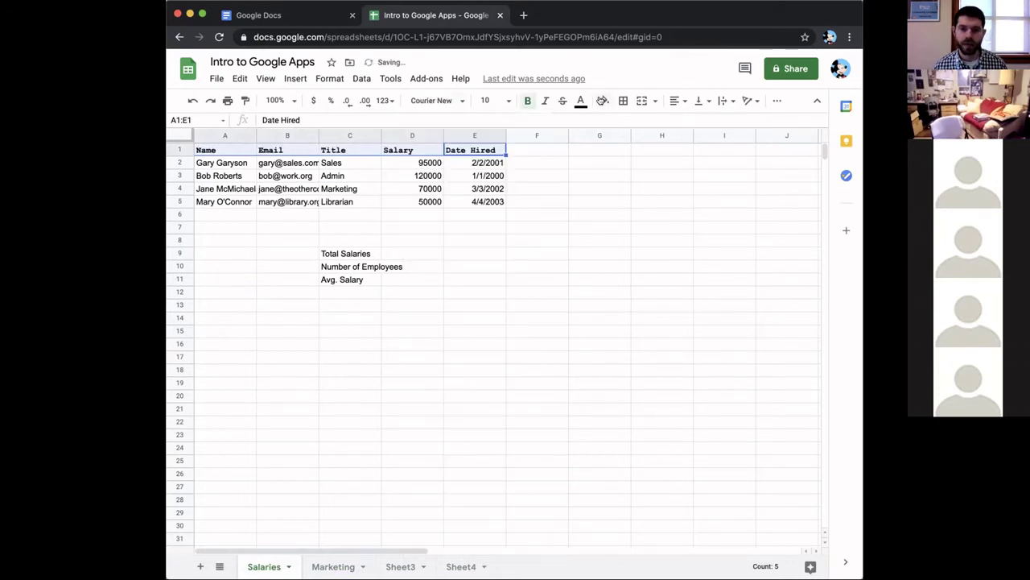
{"action": "left_click", "coordinate": [602, 101]}
{"action": "left_click", "coordinate": [705, 173]}
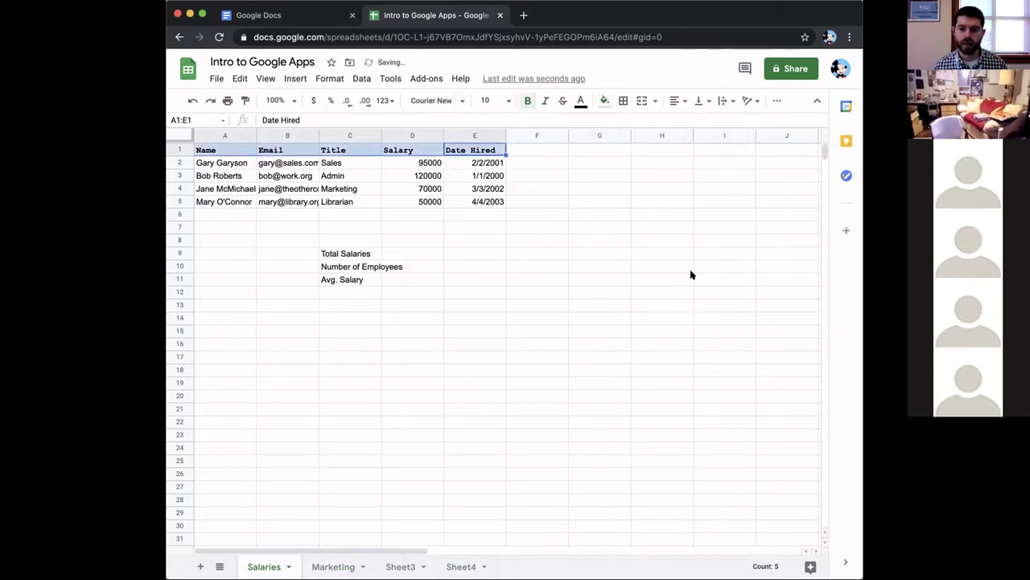
{"action": "left_click", "coordinate": [578, 241]}
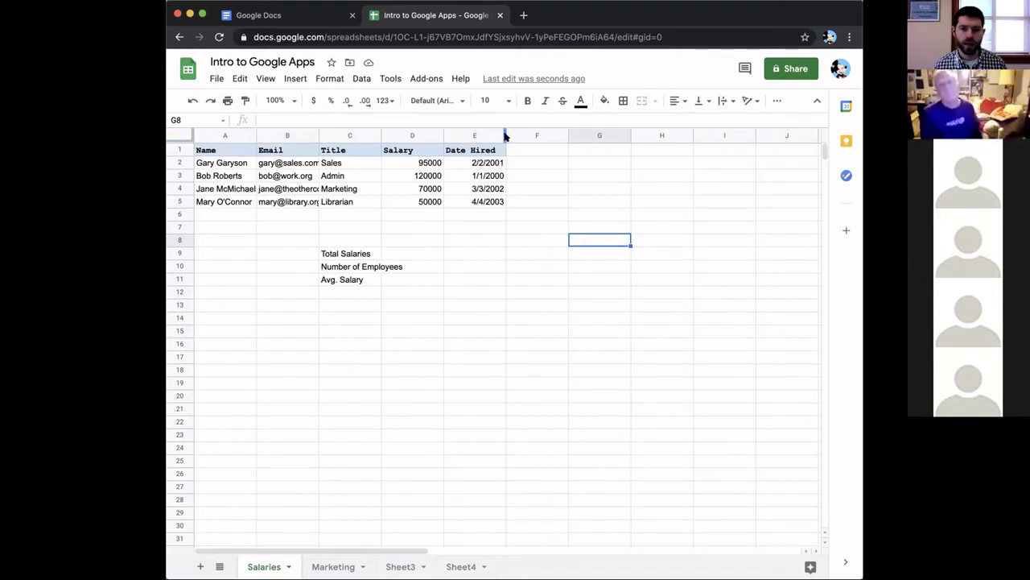
- Widen column B to show full e-mail addresses and select each column in turn
{"action": "left_click_drag", "start_coordinate": [506, 135], "coordinate": [500, 135]}
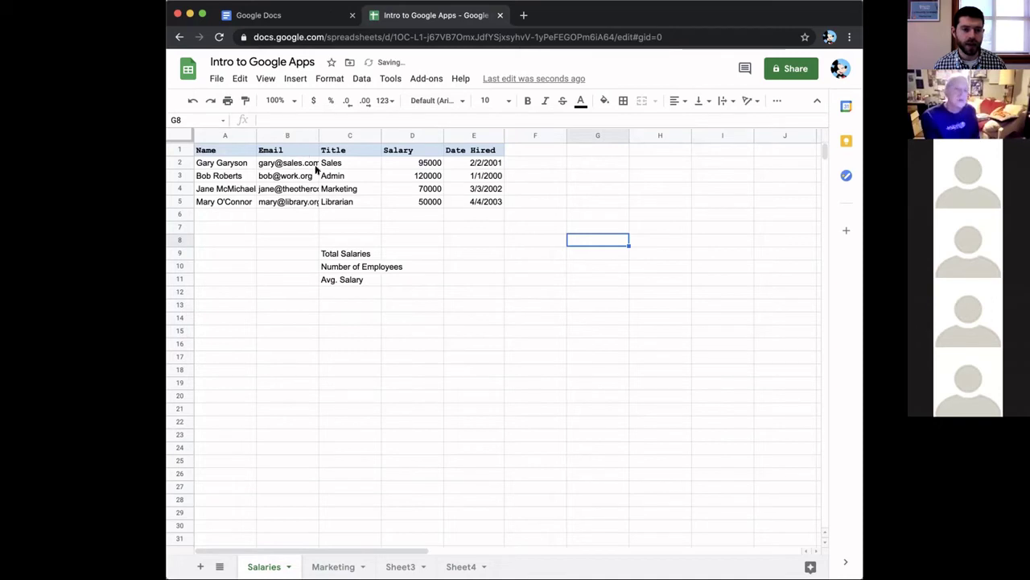
{"action": "left_click_drag", "start_coordinate": [318, 135], "coordinate": [367, 135]}
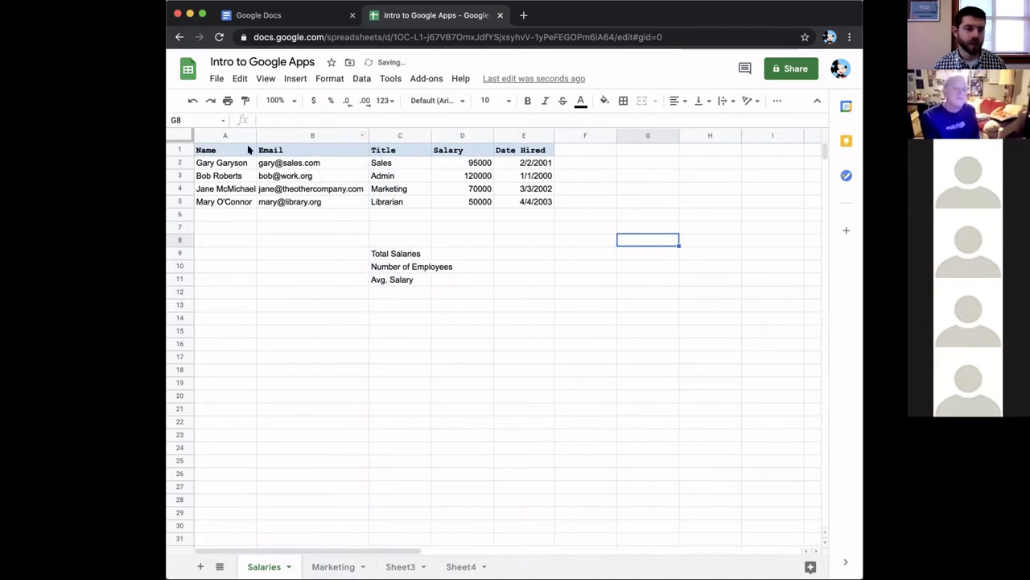
{"action": "mouse_move", "coordinate": [253, 135]}
{"action": "left_mouse_down"}
{"action": "mouse_move", "coordinate": [233, 135]}
{"action": "mouse_move", "coordinate": [263, 135]}
{"action": "left_mouse_up"}
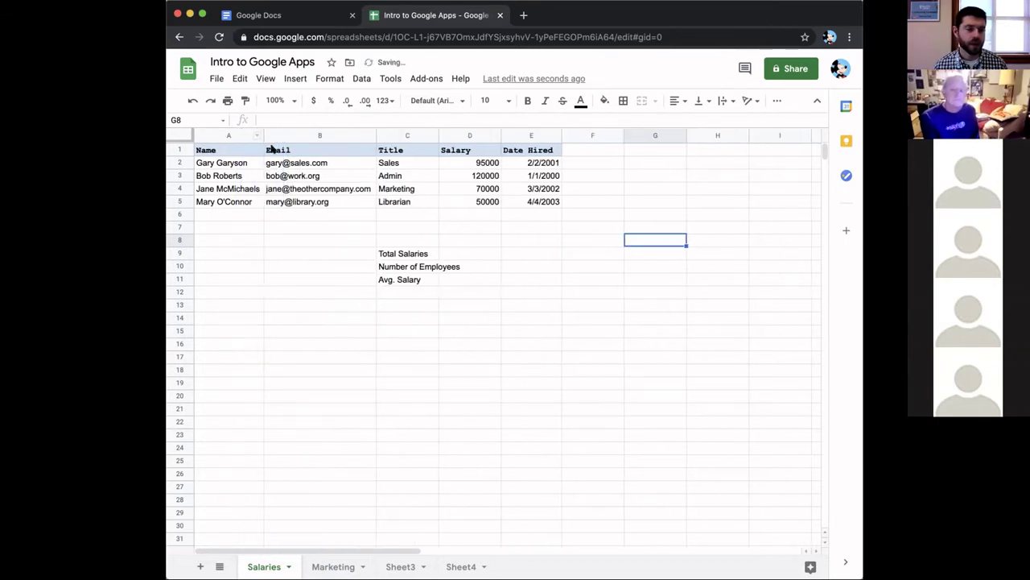
{"action": "left_click", "coordinate": [232, 135]}
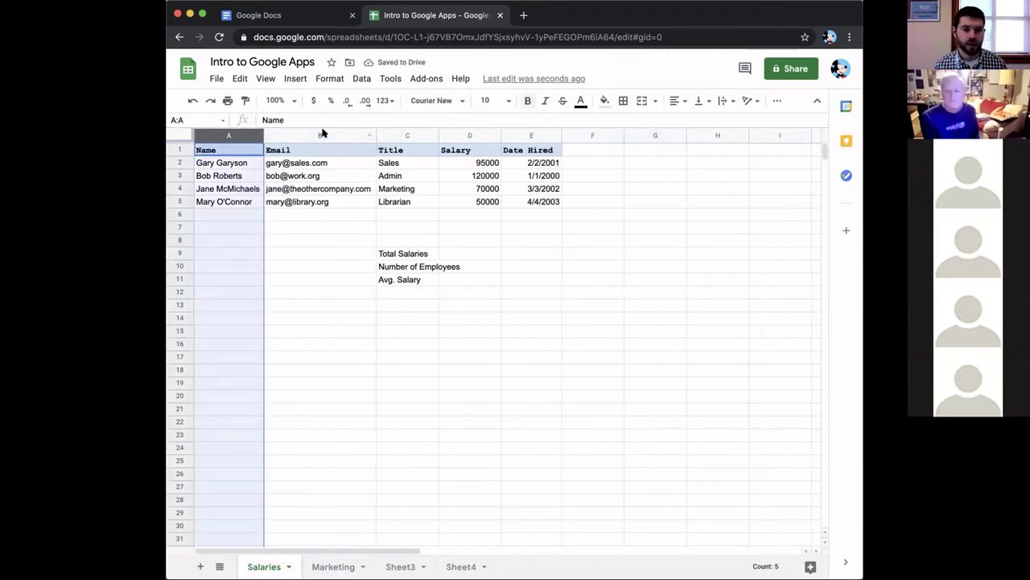
{"action": "left_click", "coordinate": [322, 134]}
{"action": "left_click", "coordinate": [402, 135]}
{"action": "left_click", "coordinate": [467, 135]}
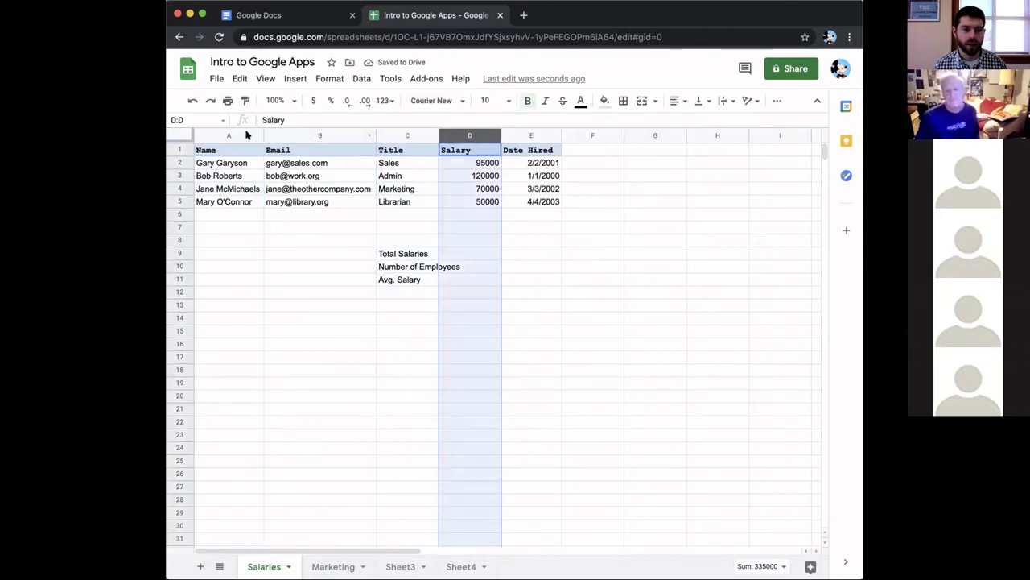
{"action": "left_click", "coordinate": [226, 135]}
- Open the column A and Format options without changes, and select rows 2 through 6
{"action": "right_click", "coordinate": [223, 137]}
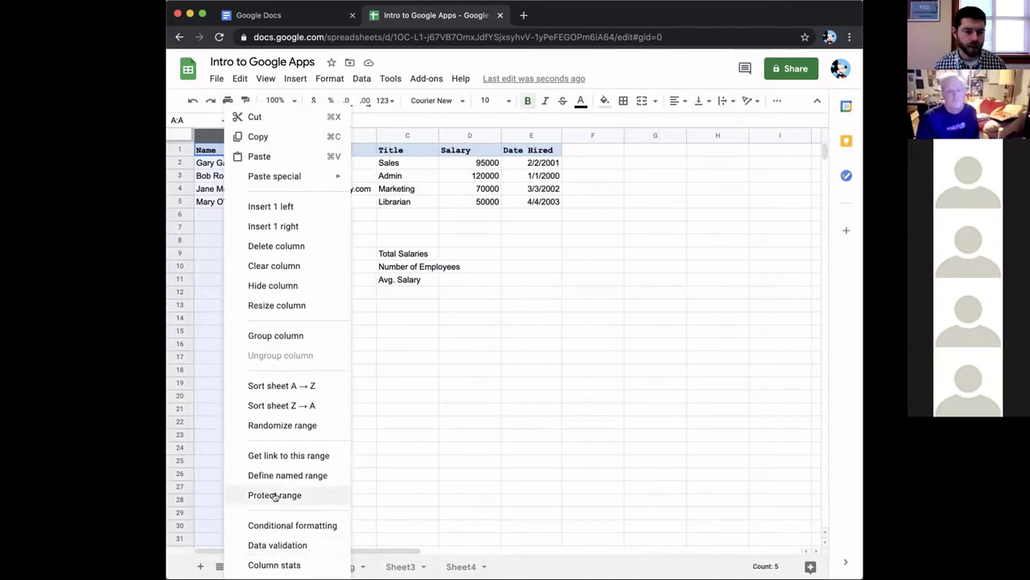
{"action": "left_click", "coordinate": [217, 144]}
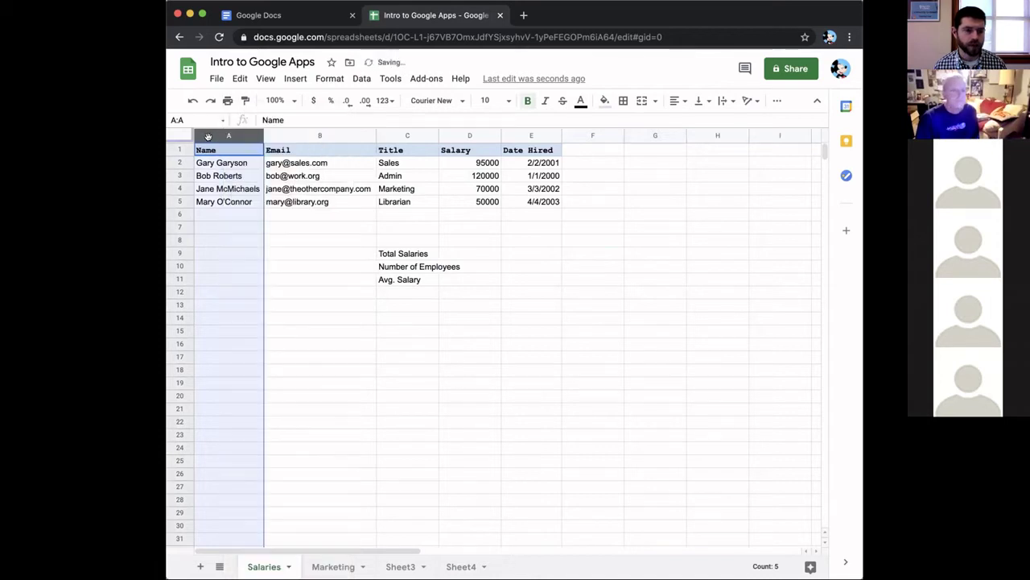
{"action": "left_click", "coordinate": [322, 78]}
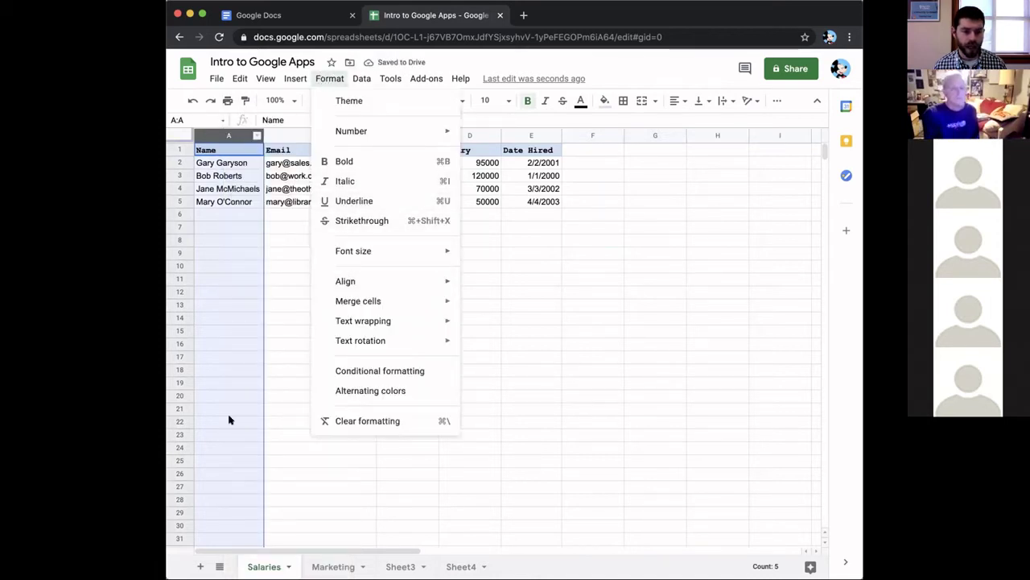
{"action": "left_click", "coordinate": [238, 211]}
{"action": "left_click", "coordinate": [179, 163]}
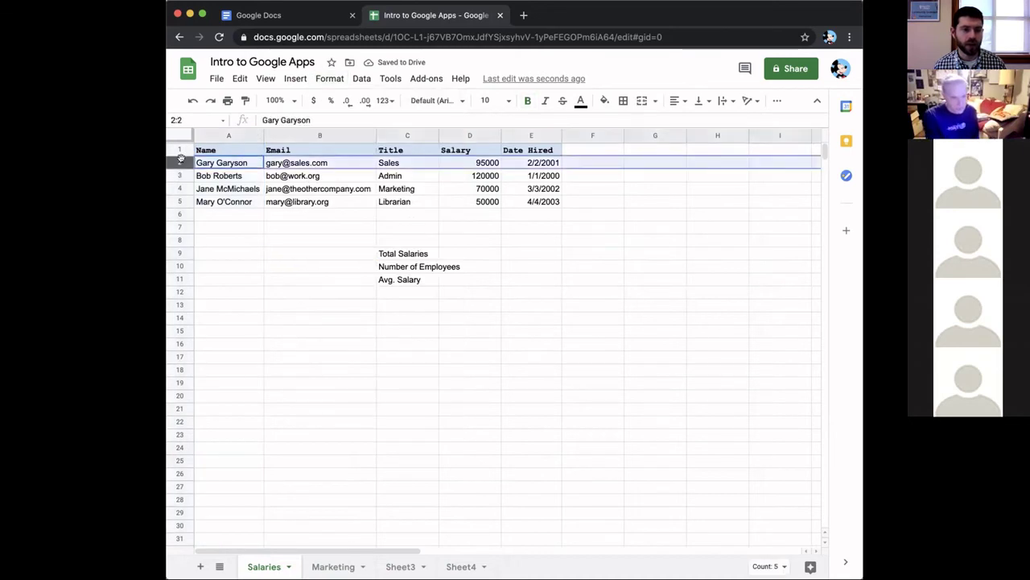
{"action": "left_click", "coordinate": [181, 176]}
{"action": "left_click", "coordinate": [179, 189]}
{"action": "left_click", "coordinate": [179, 202]}
{"action": "left_click", "coordinate": [178, 215]}
{"action": "left_click", "coordinate": [176, 202]}
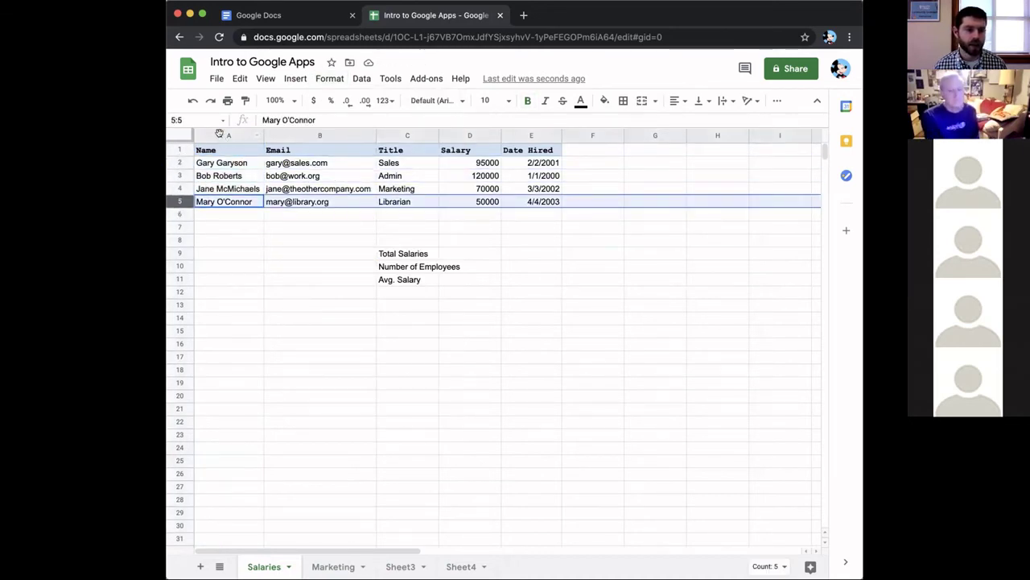
- Narrow column A so longer employee names are cut off
{"action": "left_click", "coordinate": [229, 135]}
{"action": "left_click_drag", "start_coordinate": [263, 135], "coordinate": [230, 137]}
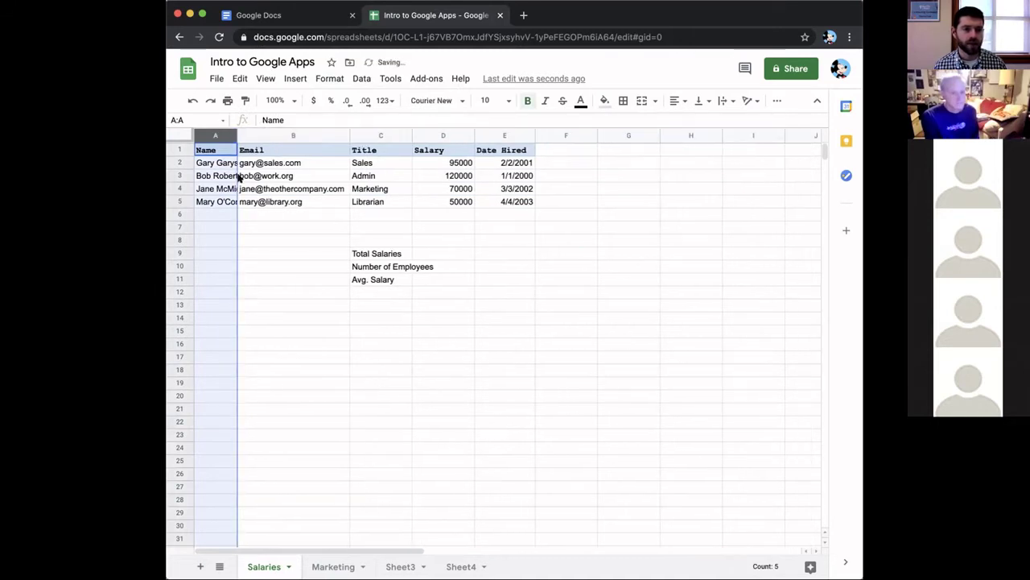
{"action": "left_click", "coordinate": [261, 213]}
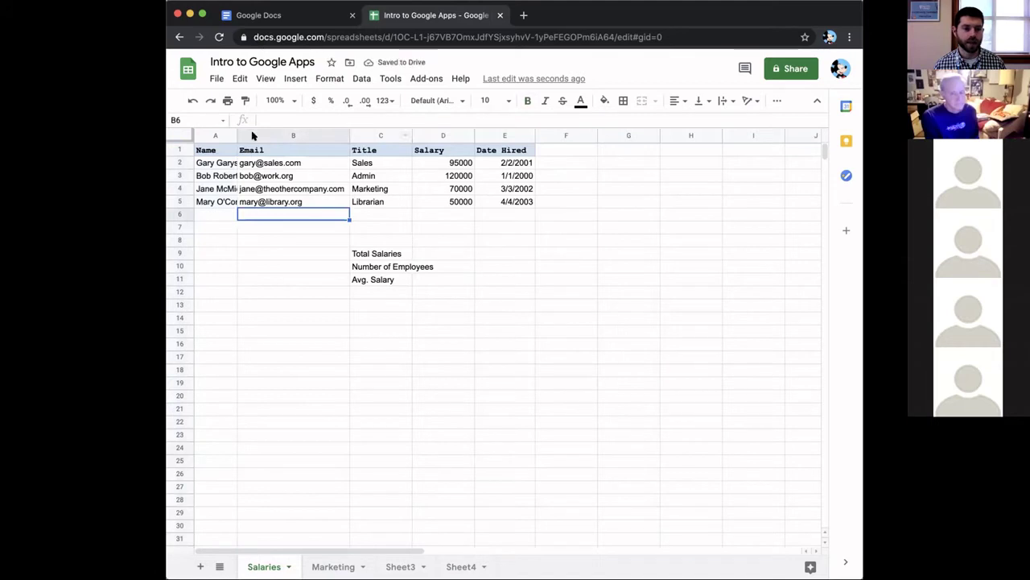
{"action": "mouse_move", "coordinate": [235, 136]}
{"action": "left_mouse_down"}
{"action": "mouse_move", "coordinate": [265, 136]}
{"action": "mouse_move", "coordinate": [244, 132]}
{"action": "left_mouse_up"}
{"action": "left_click", "coordinate": [290, 252]}
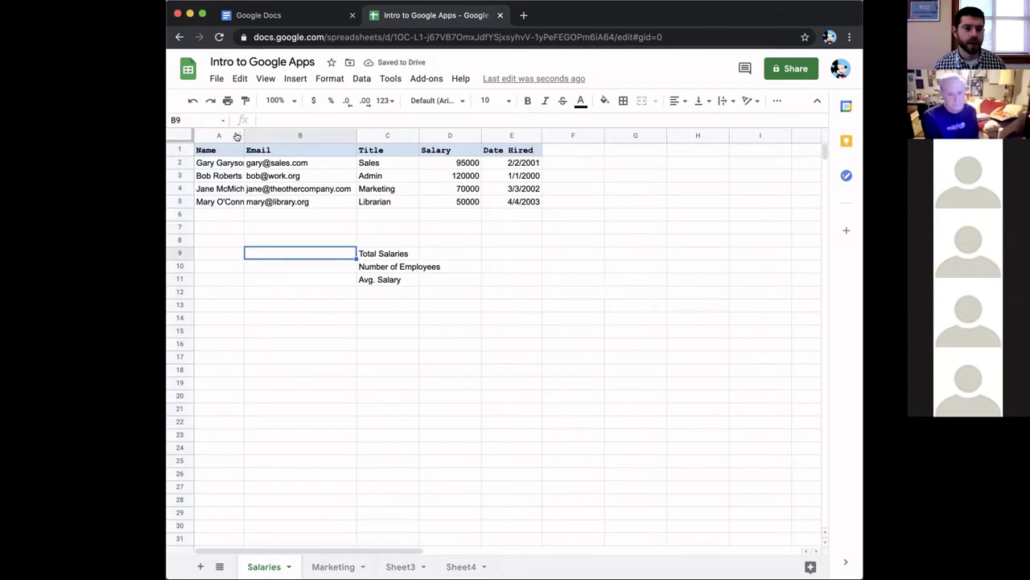
- Apply Wrap text wrapping to column A so each name spans two lines
{"action": "left_click", "coordinate": [220, 135]}
{"action": "left_click", "coordinate": [327, 79]}
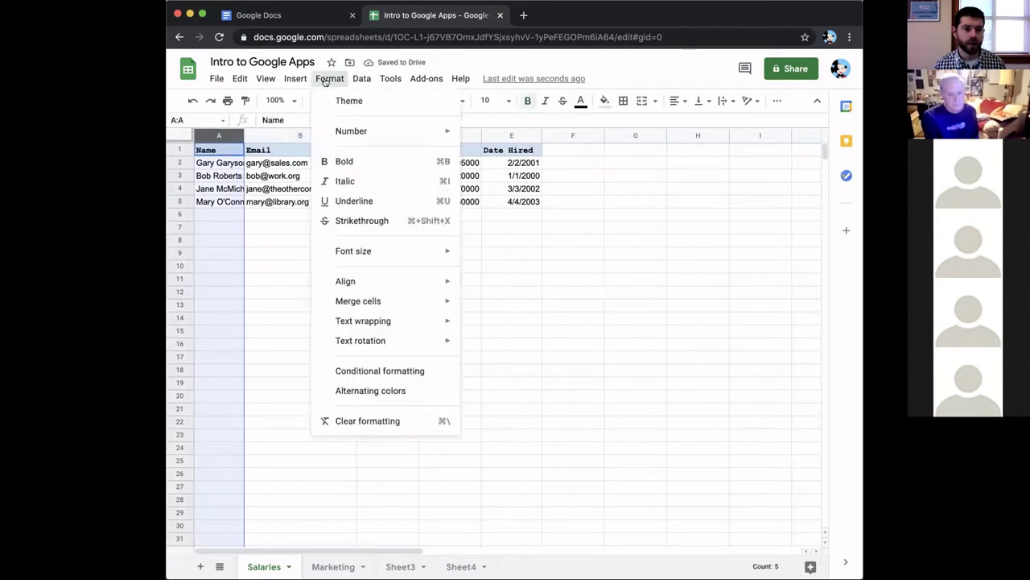
{"action": "mouse_move", "coordinate": [378, 320]}
{"action": "left_click", "coordinate": [491, 345]}
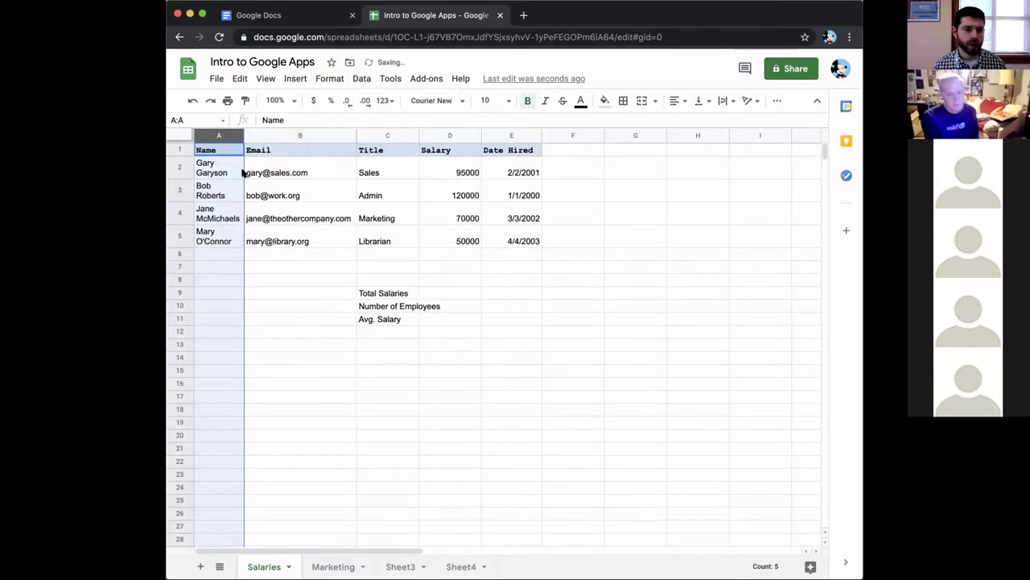
{"action": "left_click", "coordinate": [294, 306]}
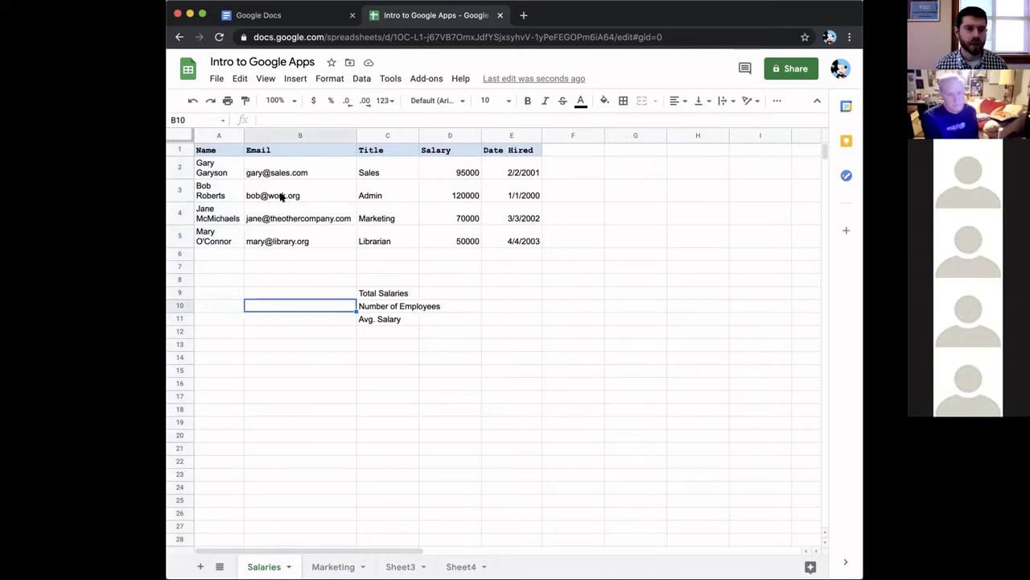
{"action": "left_click", "coordinate": [569, 307]}
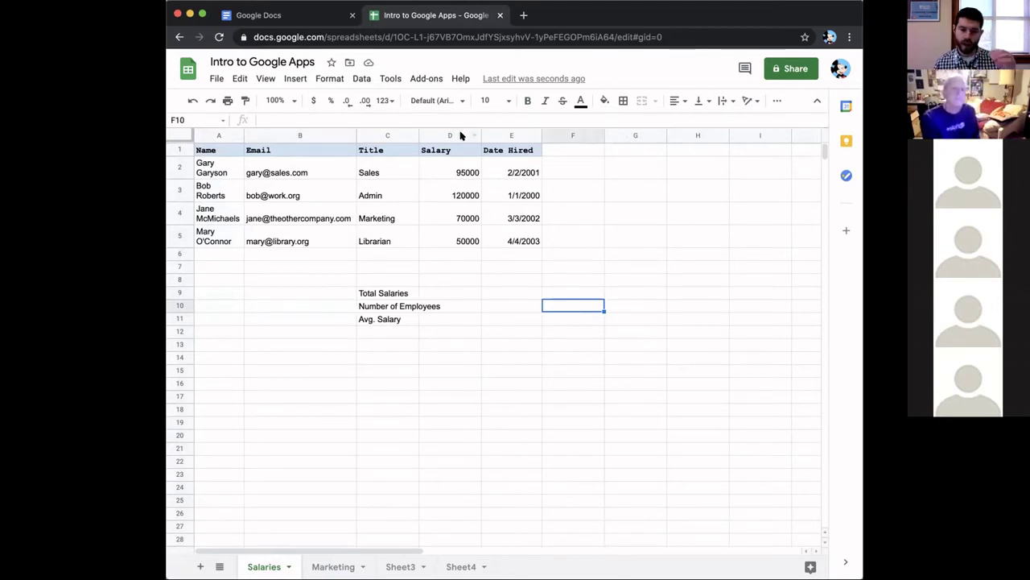
{"action": "left_click", "coordinate": [461, 173]}
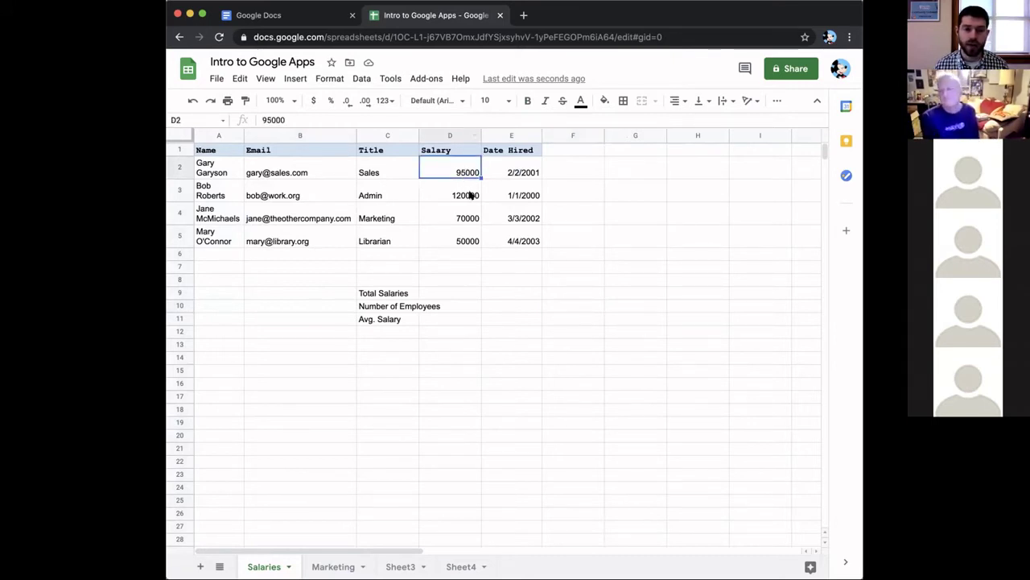
- Format the salaries D2:D5 as currency, e.g. $95,000.00
{"action": "left_click", "coordinate": [449, 153]}
{"action": "left_click", "coordinate": [458, 172]}
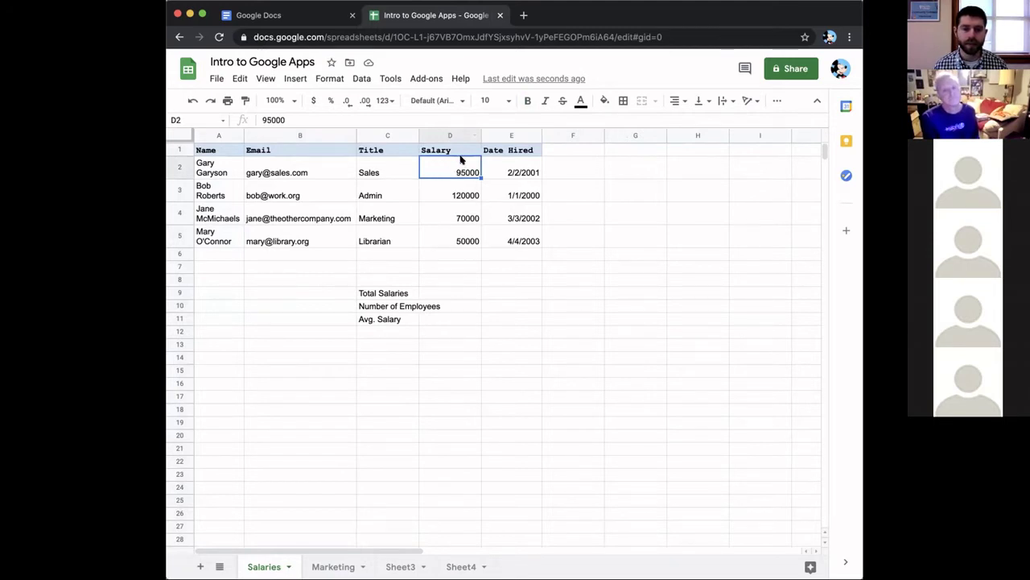
{"action": "left_click_drag", "start_coordinate": [466, 242], "coordinate": [459, 168]}
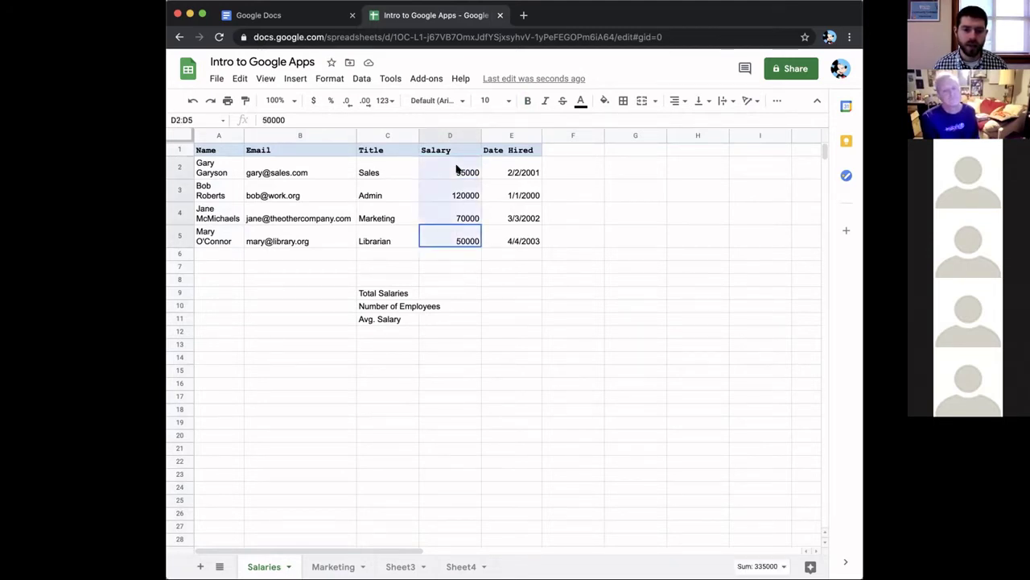
{"action": "left_click", "coordinate": [333, 79]}
{"action": "mouse_move", "coordinate": [357, 135]}
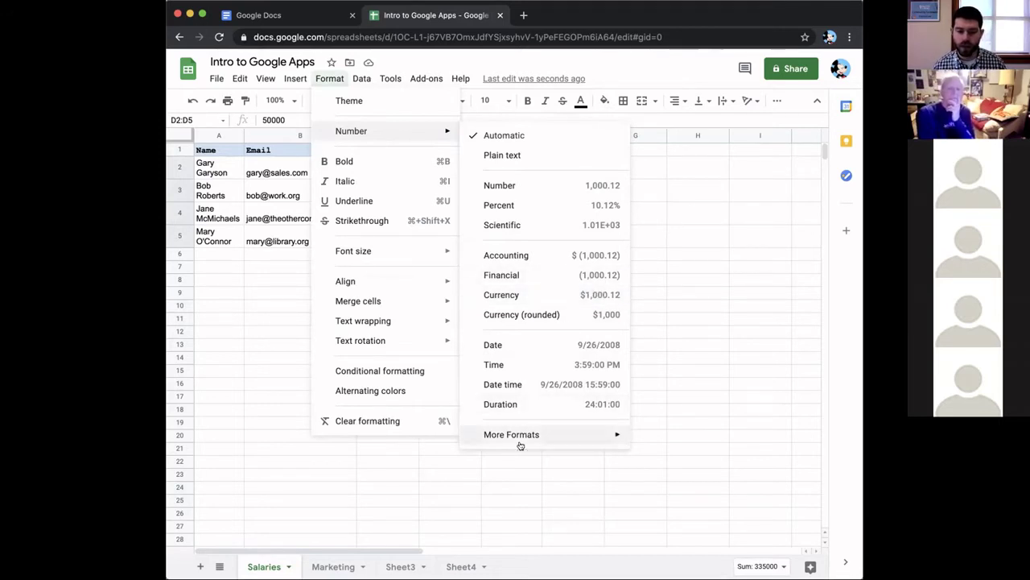
{"action": "mouse_move", "coordinate": [521, 439]}
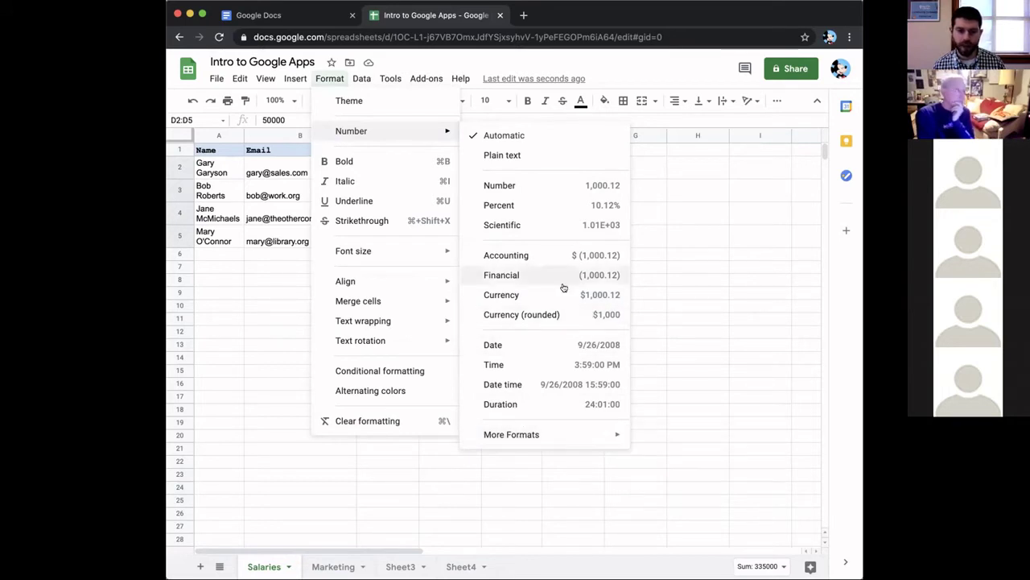
{"action": "left_click", "coordinate": [542, 297]}
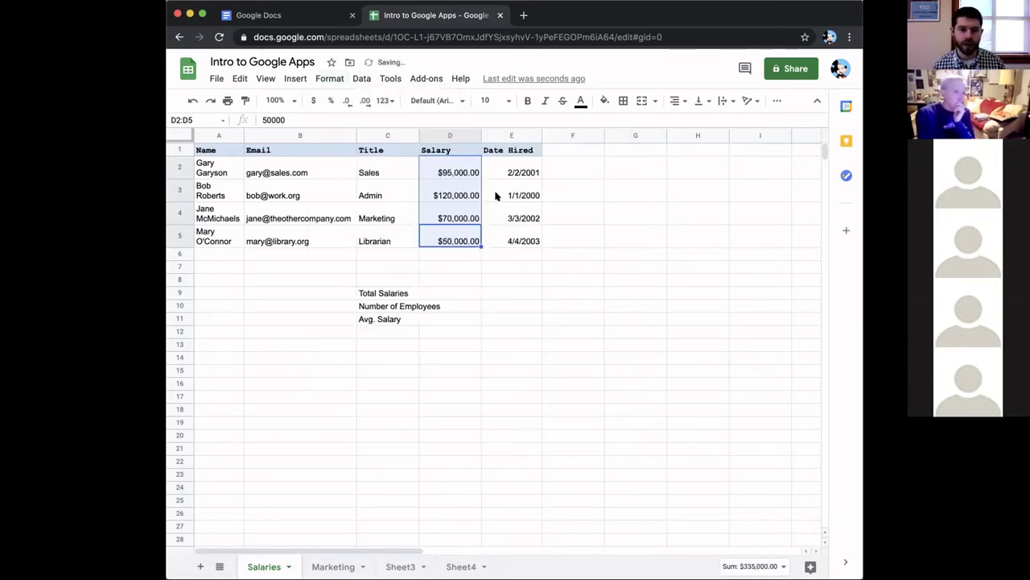
- Give the hire dates E2:E5 a date-time format and widen column E
{"action": "left_click", "coordinate": [499, 195]}
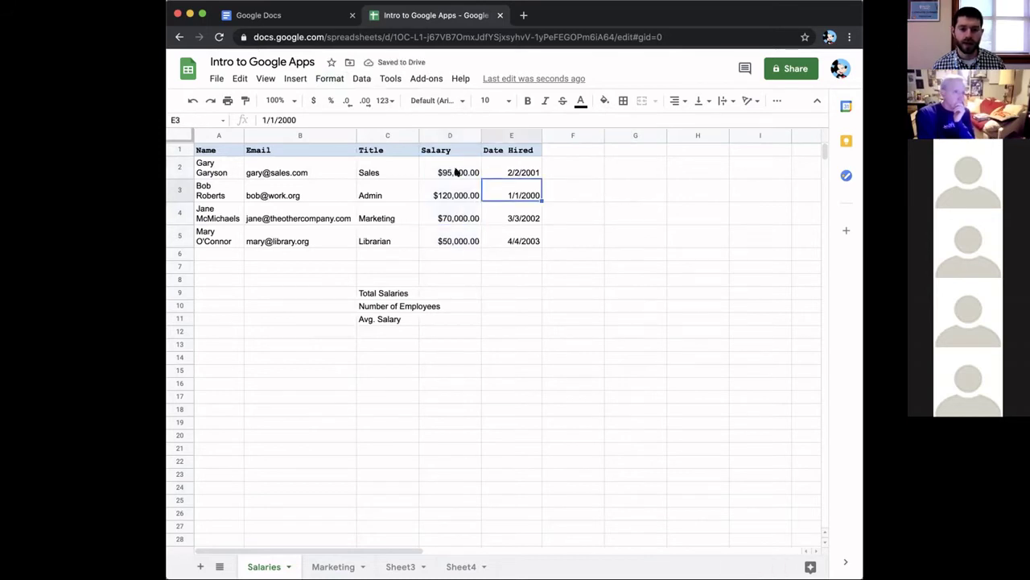
{"action": "left_click_drag", "start_coordinate": [456, 172], "coordinate": [456, 234]}
{"action": "left_click", "coordinate": [523, 240]}
{"action": "left_click_drag", "start_coordinate": [515, 167], "coordinate": [515, 240]}
{"action": "left_click", "coordinate": [329, 78]}
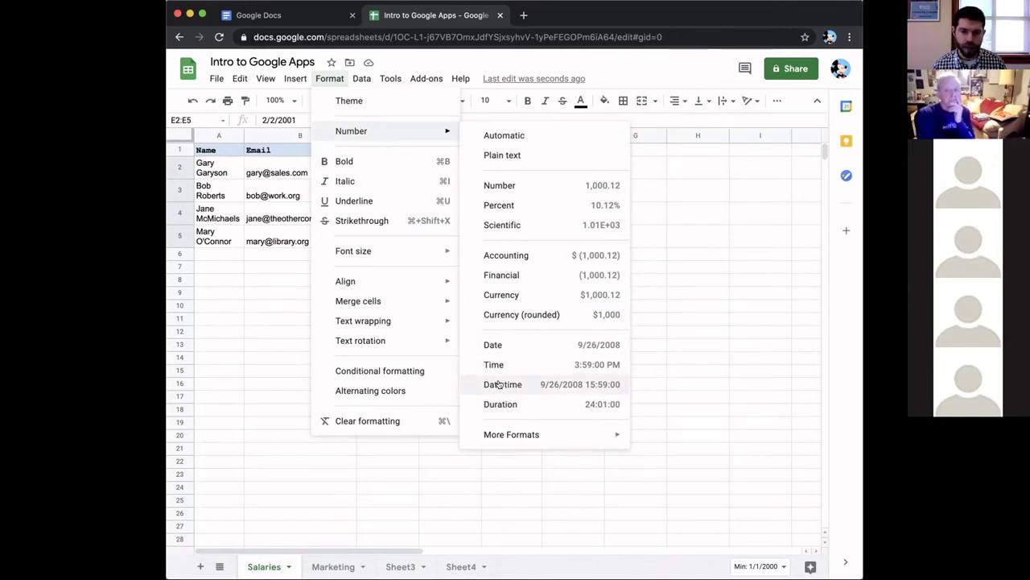
{"action": "left_click", "coordinate": [499, 384]}
{"action": "left_click_drag", "start_coordinate": [538, 134], "coordinate": [564, 134]}
{"action": "left_click", "coordinate": [630, 322]}
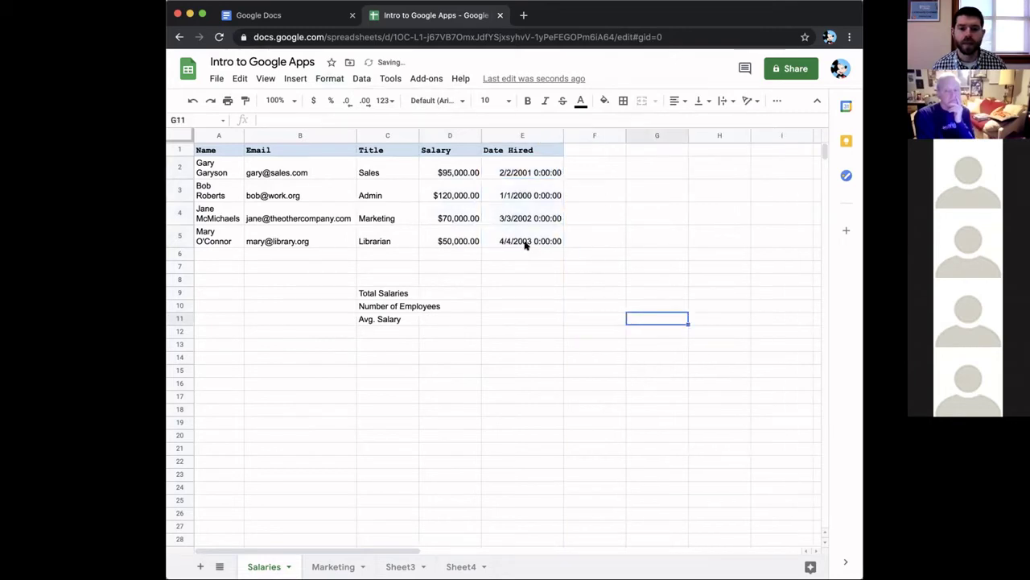
- Undo the widening and date-time format, restoring plain dates like 2/2/2001
{"action": "left_click_drag", "start_coordinate": [536, 172], "coordinate": [536, 241]}
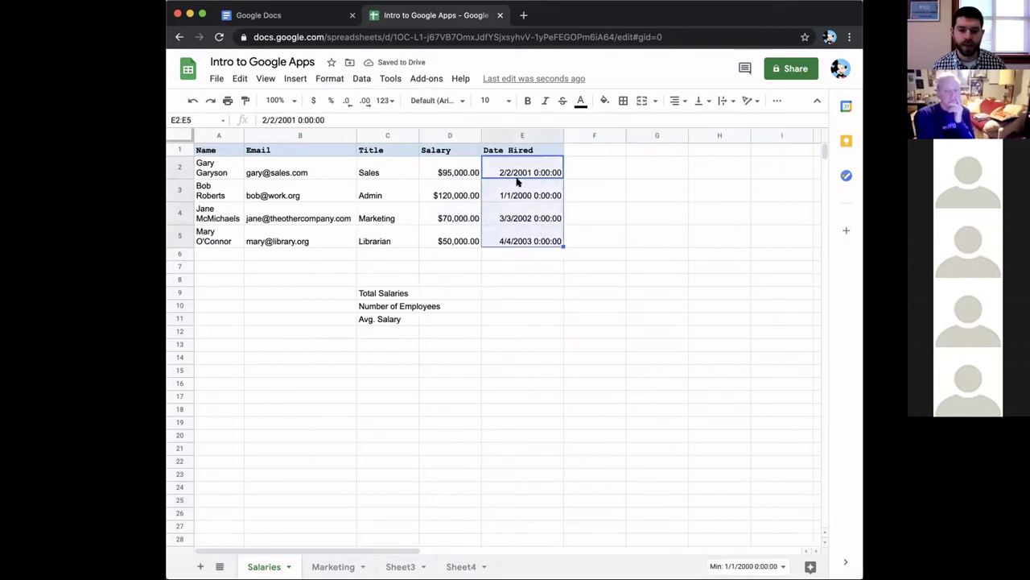
{"action": "right_click", "coordinate": [516, 180]}
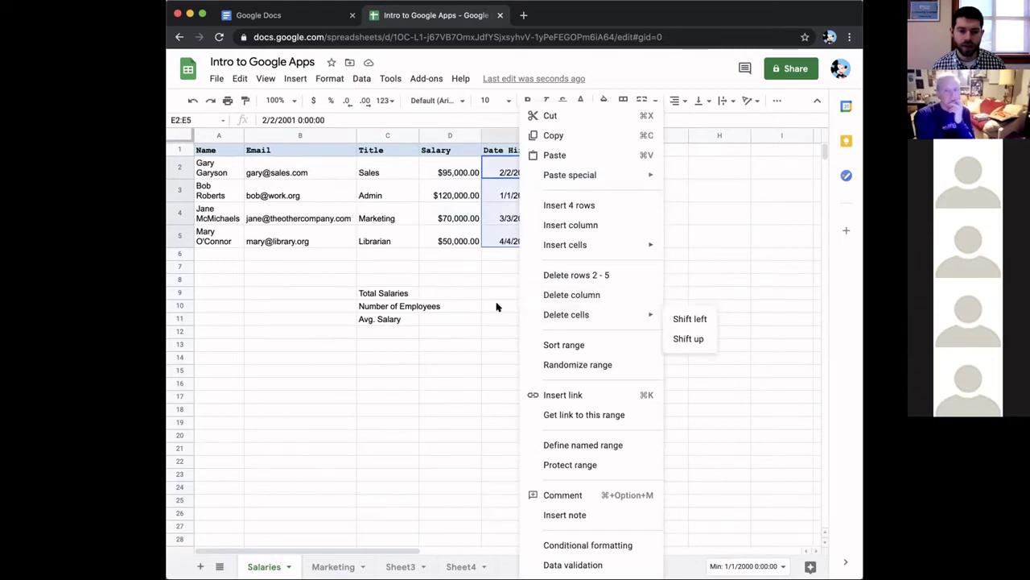
{"action": "left_click", "coordinate": [494, 321]}
{"action": "left_click", "coordinate": [540, 266]}
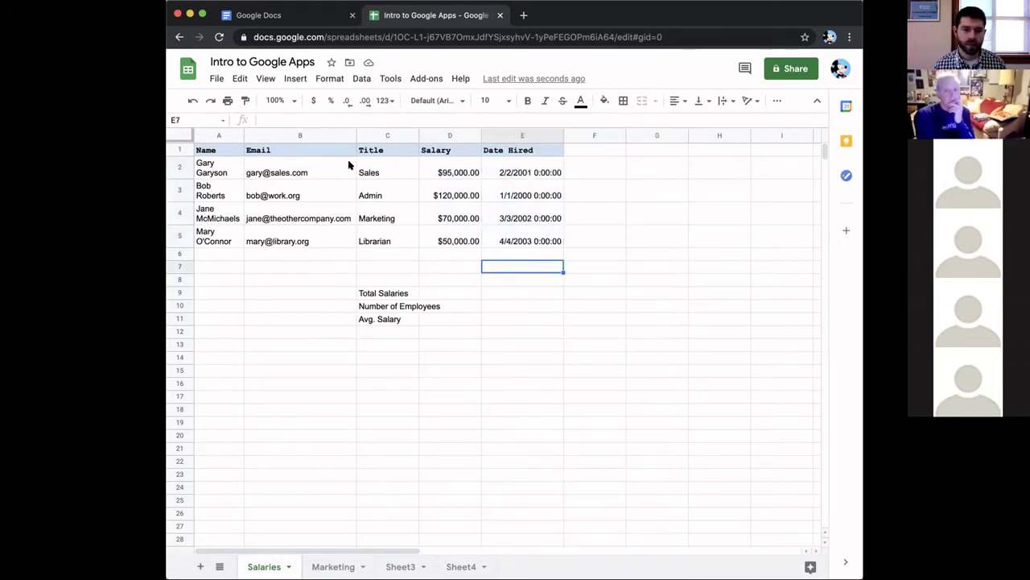
{"action": "left_click", "coordinate": [193, 101]}
{"action": "left_click", "coordinate": [193, 101]}
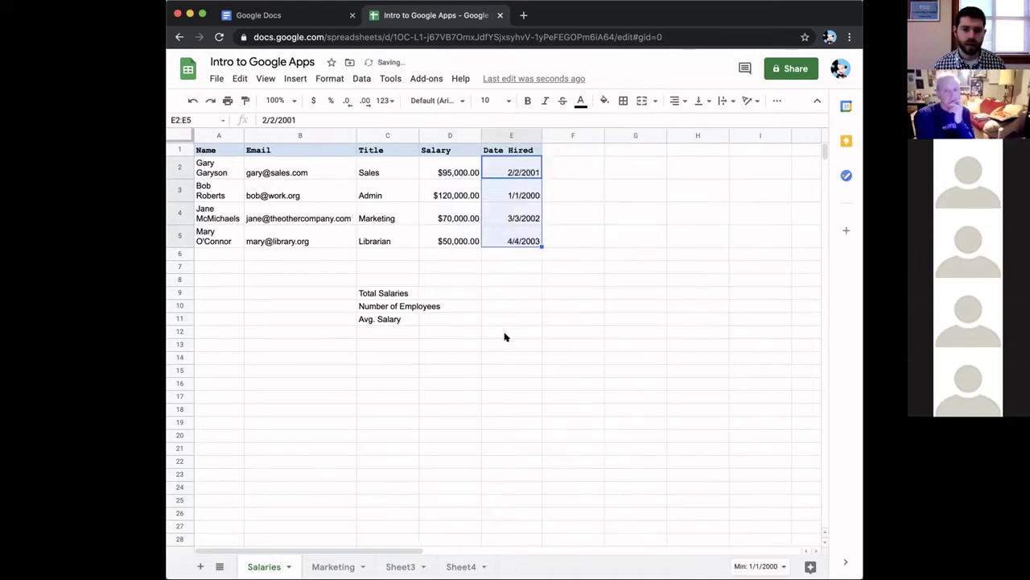
{"action": "left_click", "coordinate": [504, 336]}
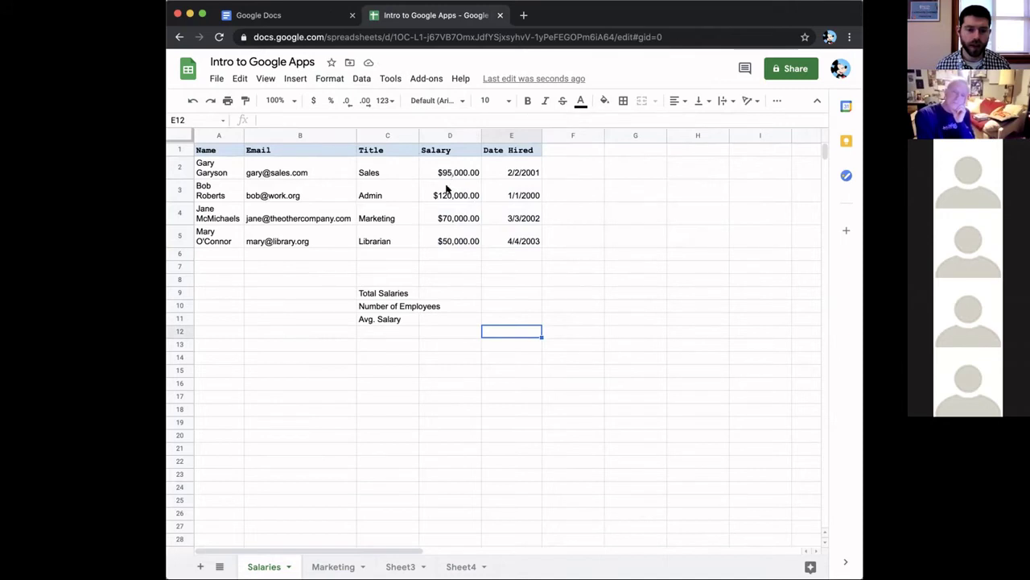
- Enter =SUM(D2:D5) in D9 so Total Salaries shows $335,000.00
{"action": "left_click_drag", "start_coordinate": [453, 172], "coordinate": [470, 239]}
{"action": "left_click", "coordinate": [471, 291]}
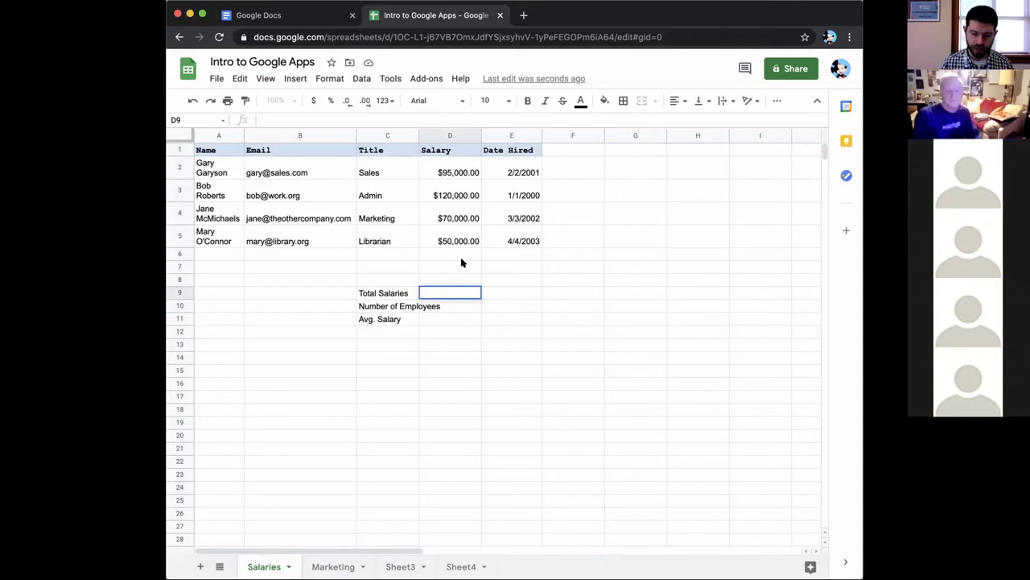
{"action": "type", "text": "=SUM"}
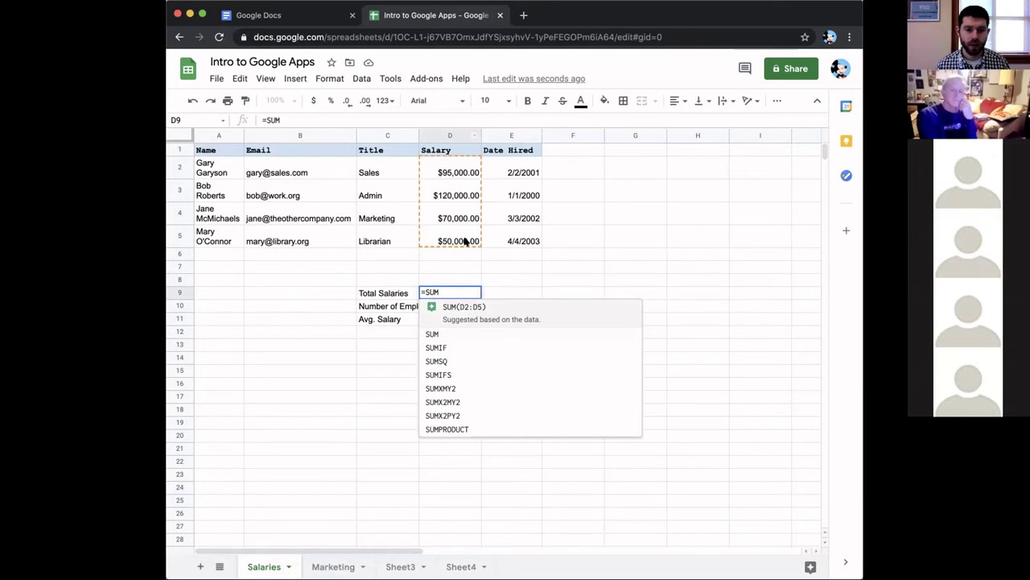
{"action": "left_click", "coordinate": [471, 313]}
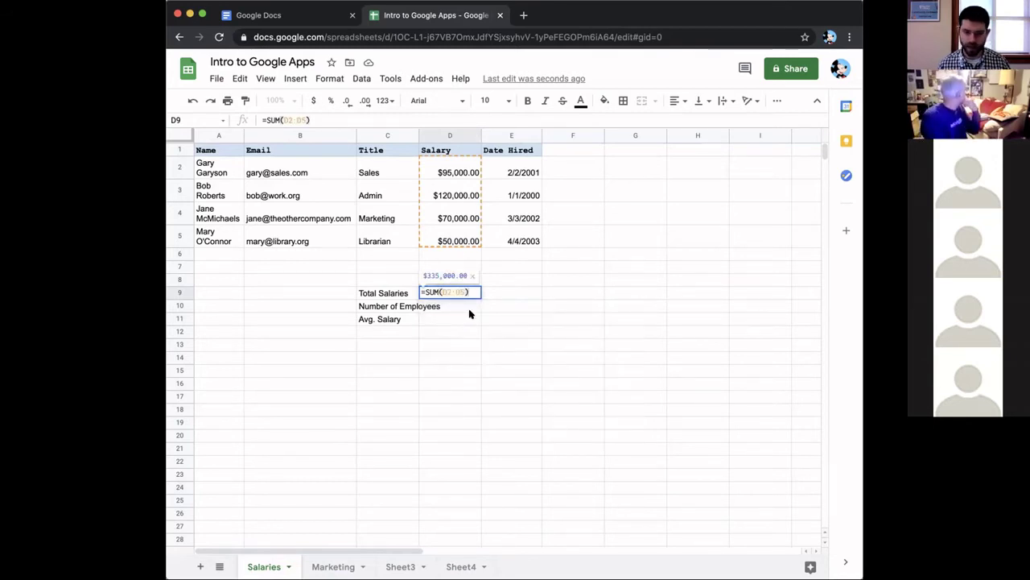
{"action": "key", "text": "Return"}
{"action": "left_click", "coordinate": [429, 370]}
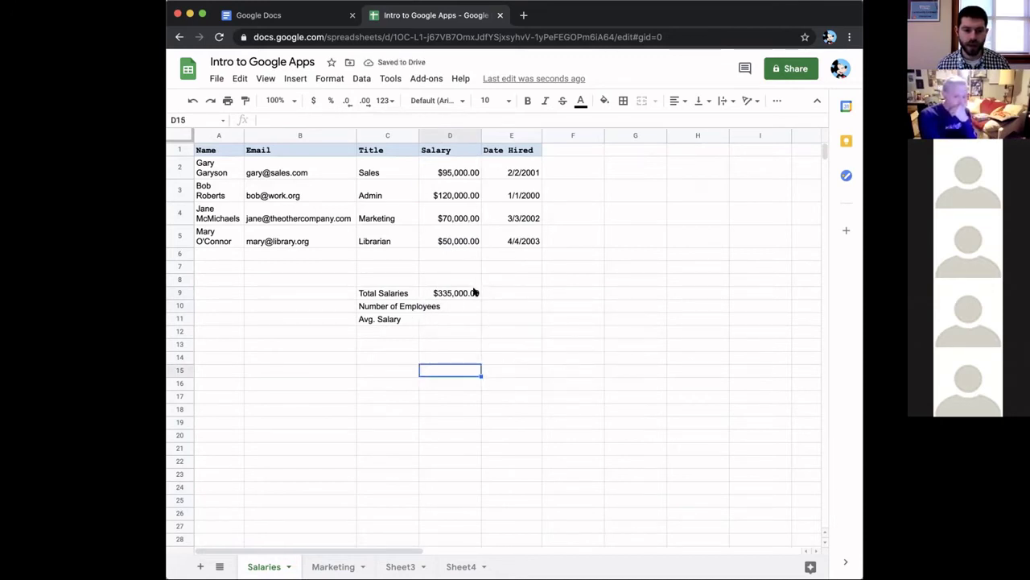
{"action": "left_click", "coordinate": [370, 306]}
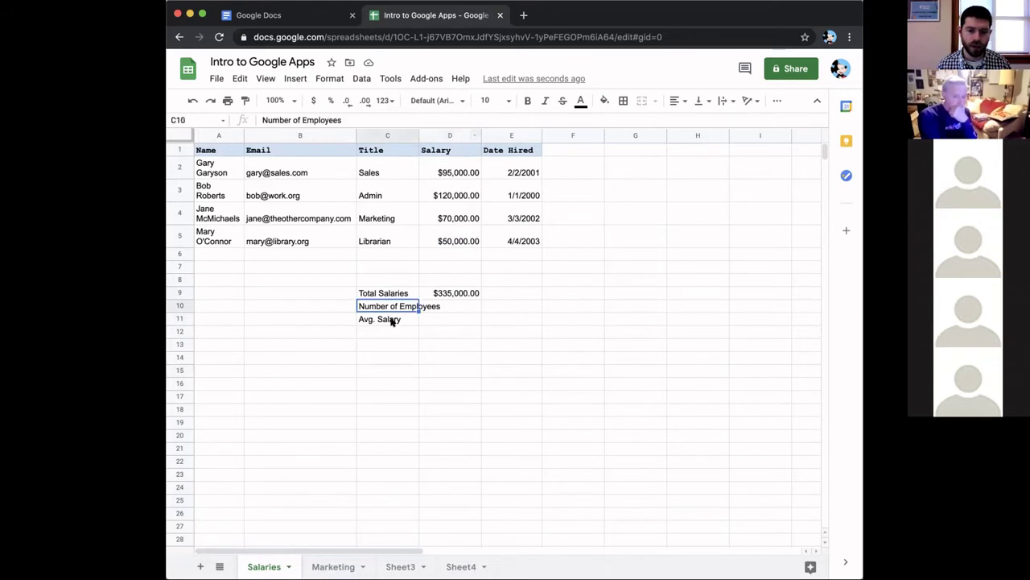
- Enter =ROW(D2:D5) in D10 next to Number of Employees
{"action": "left_click", "coordinate": [457, 308]}
{"action": "double_click", "coordinate": [465, 302]}
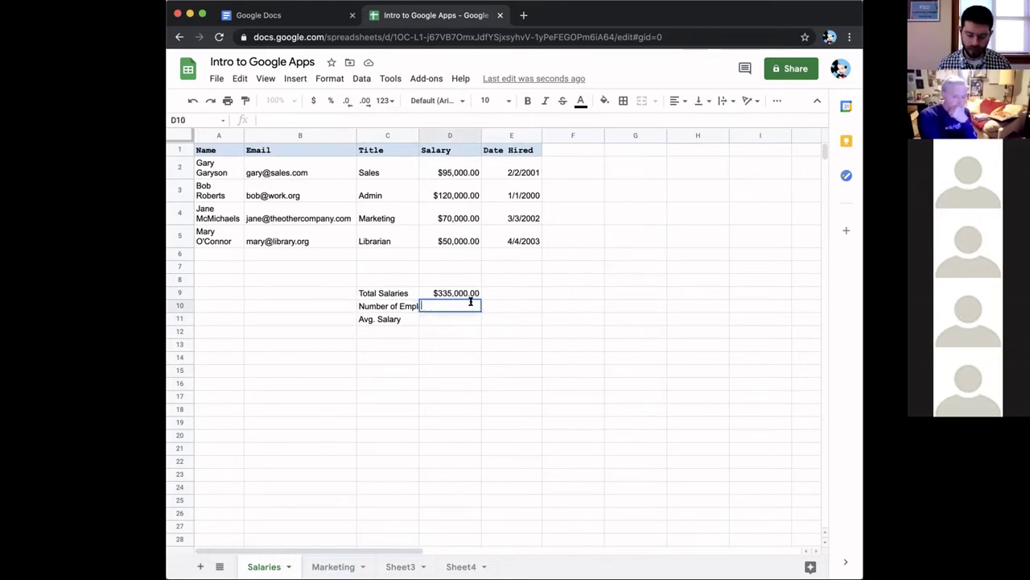
{"action": "type", "text": "="}
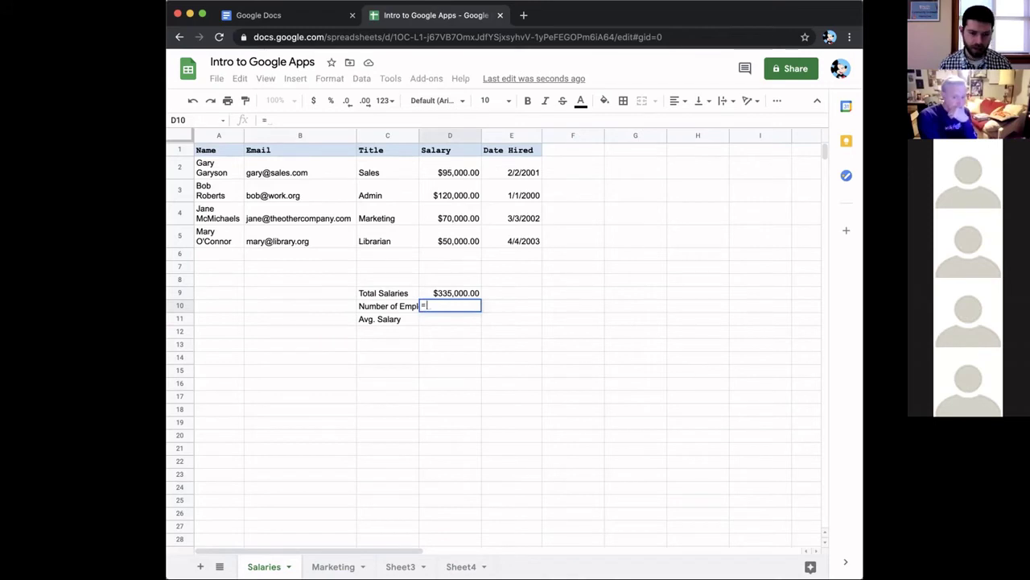
{"action": "type", "text": "ROW"}
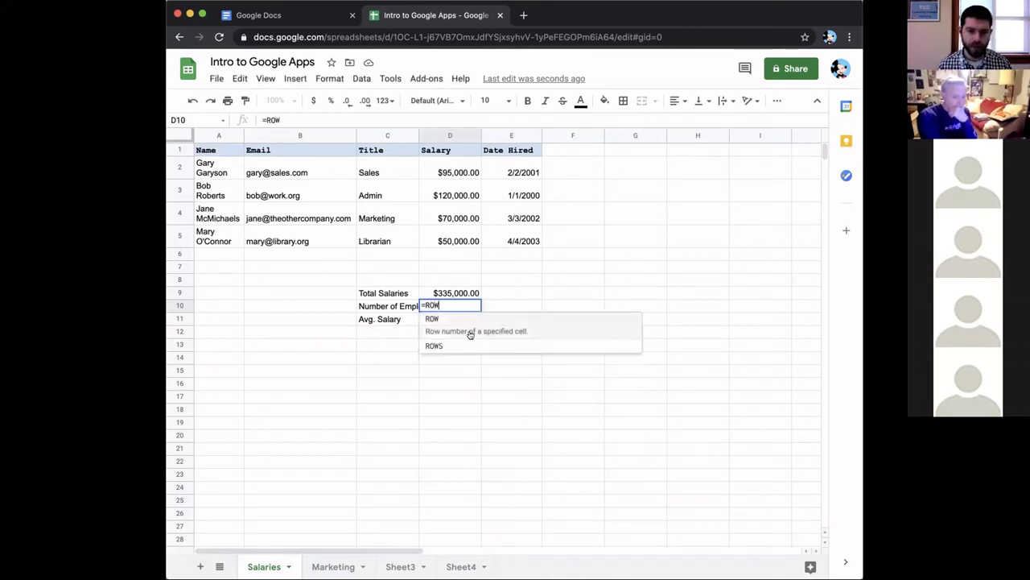
{"action": "left_click", "coordinate": [471, 327]}
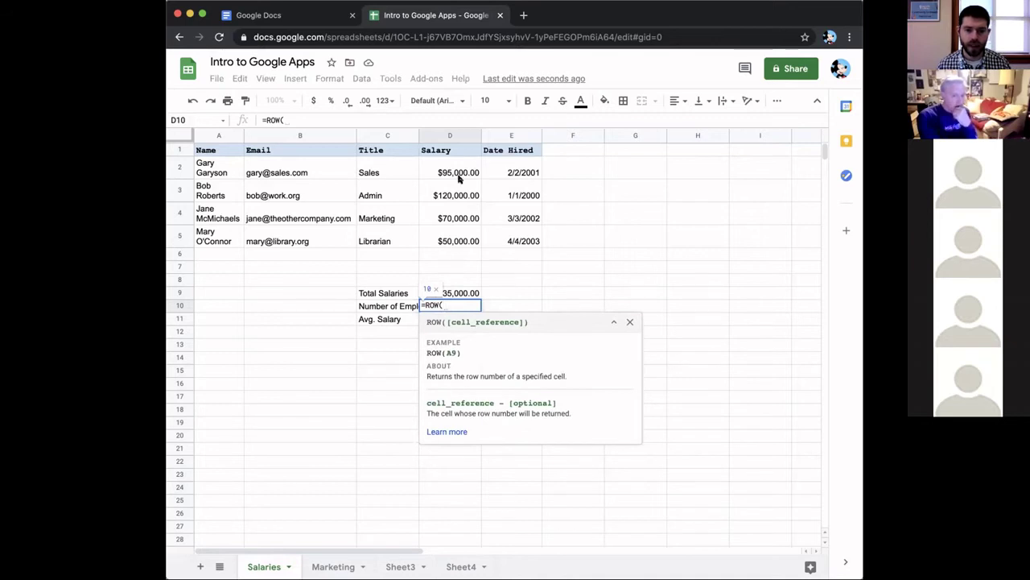
{"action": "left_click_drag", "start_coordinate": [458, 172], "coordinate": [458, 233]}
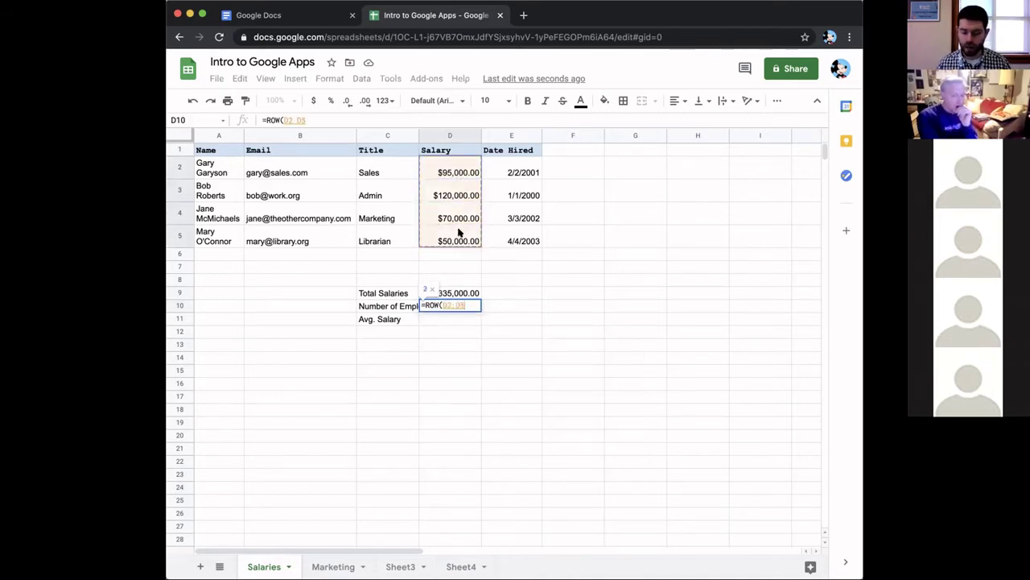
{"action": "key", "text": "Return"}
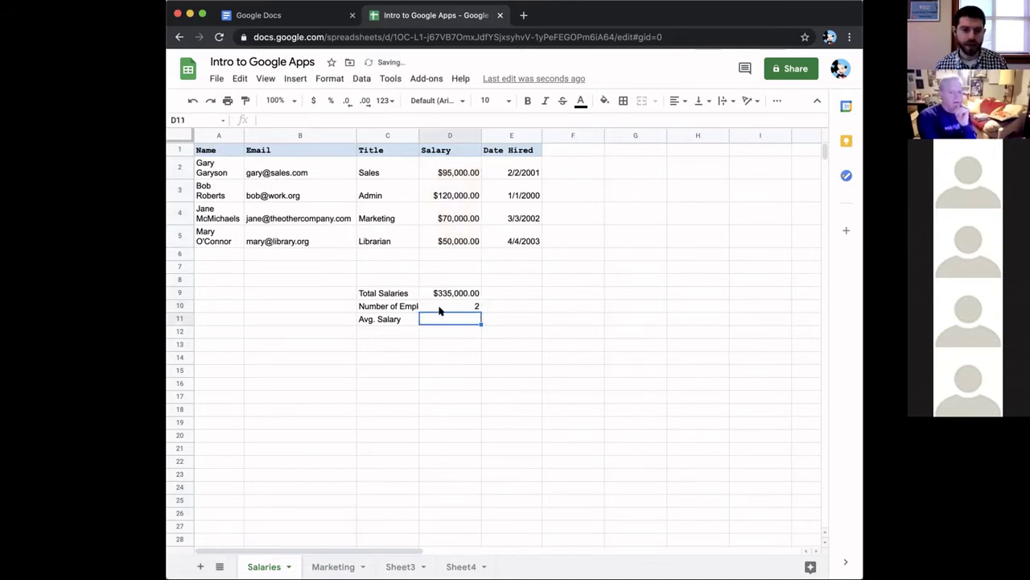
- Change D10's formula to =ROWS(D2:D5) so it shows 4 employees
{"action": "left_click", "coordinate": [455, 306]}
{"action": "double_click", "coordinate": [473, 305]}
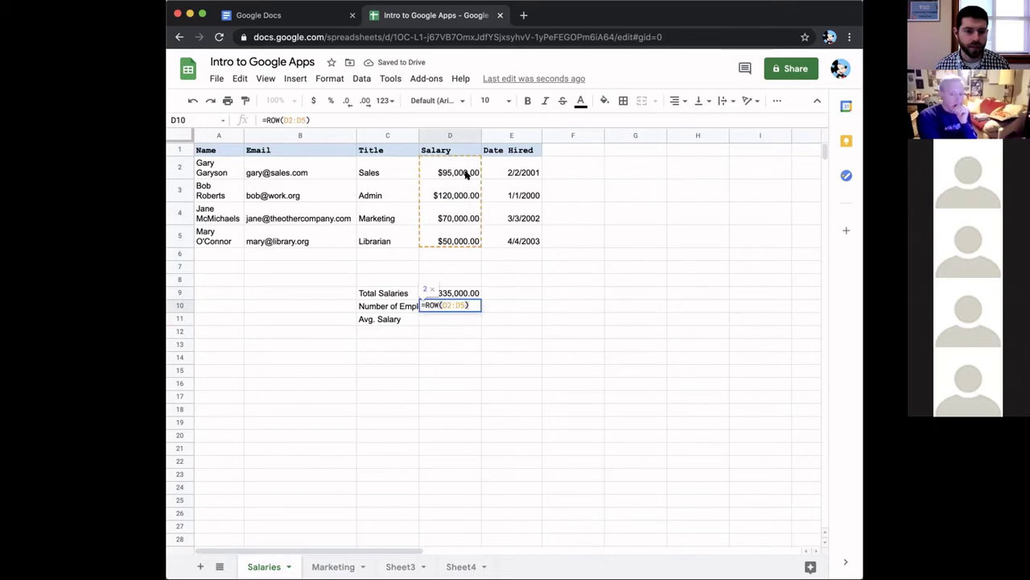
{"action": "left_click", "coordinate": [436, 304]}
{"action": "type", "text": "S"}
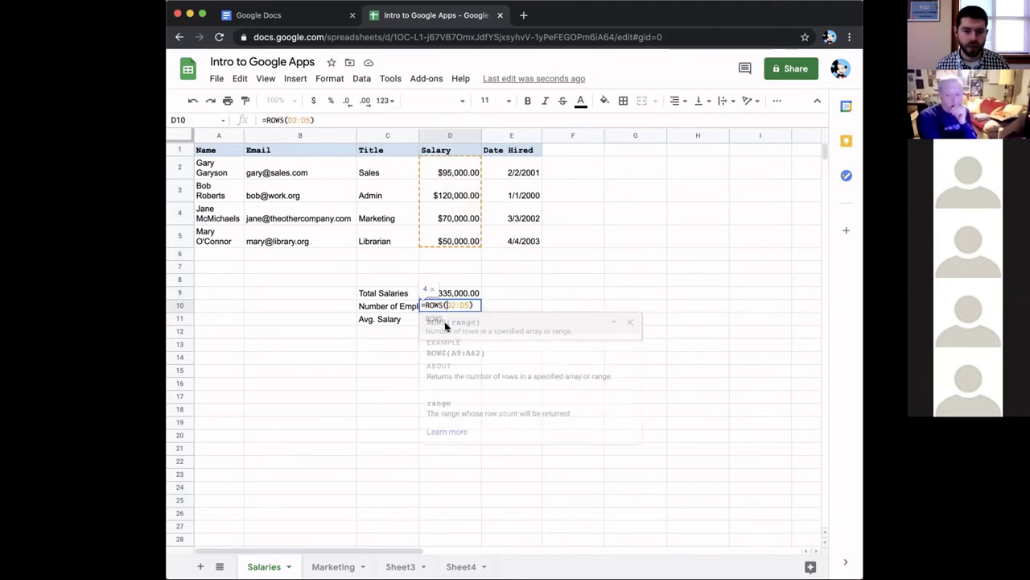
{"action": "key", "text": "Return"}
{"action": "left_click", "coordinate": [459, 345]}
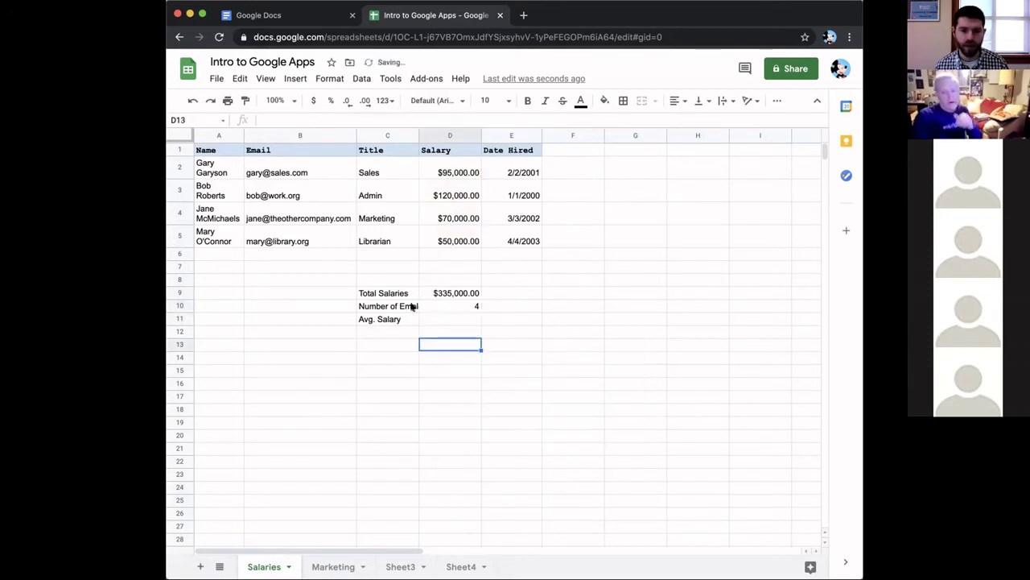
{"action": "left_click", "coordinate": [466, 305]}
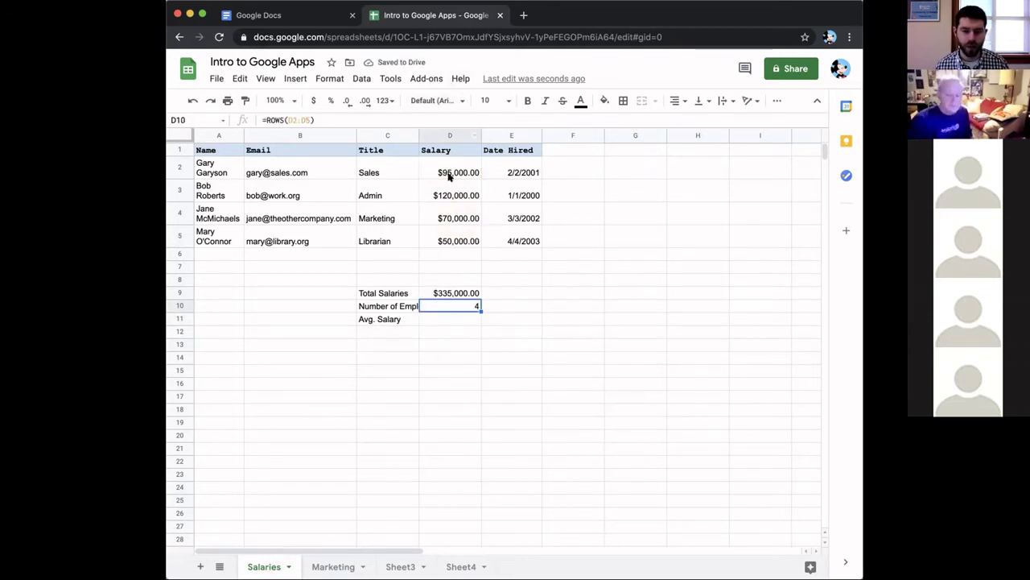
- Enter =D9/D10 in D11 for Avg. Salary and check the summary formulas
{"action": "left_click", "coordinate": [377, 318]}
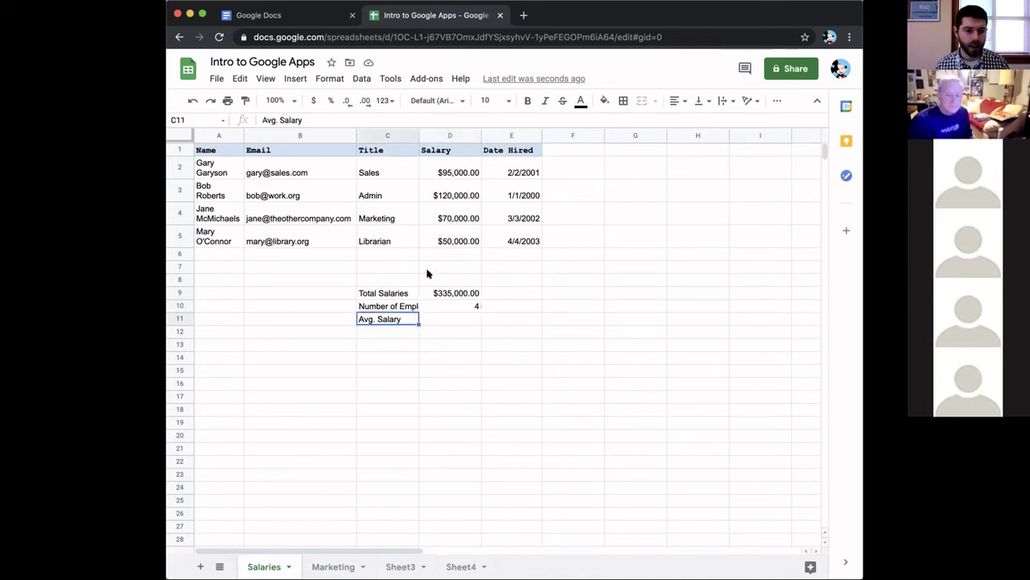
{"action": "left_click", "coordinate": [430, 321]}
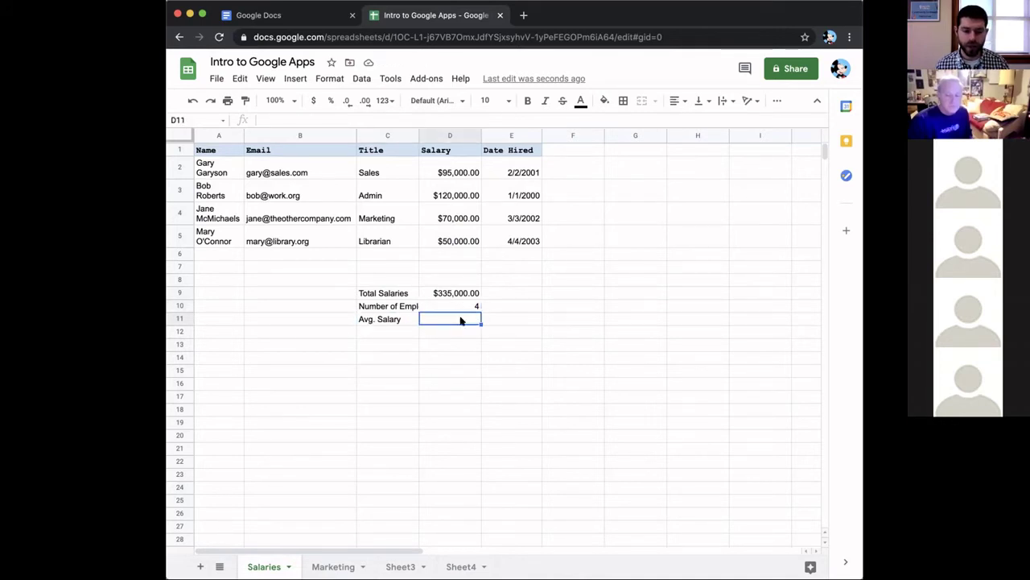
{"action": "type", "text": "="}
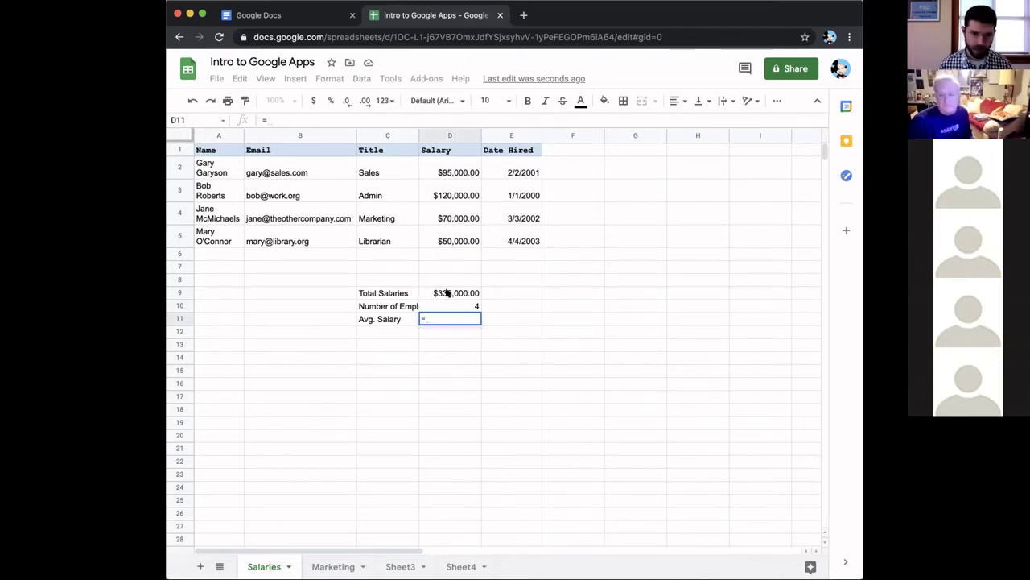
{"action": "type", "text": "D9"}
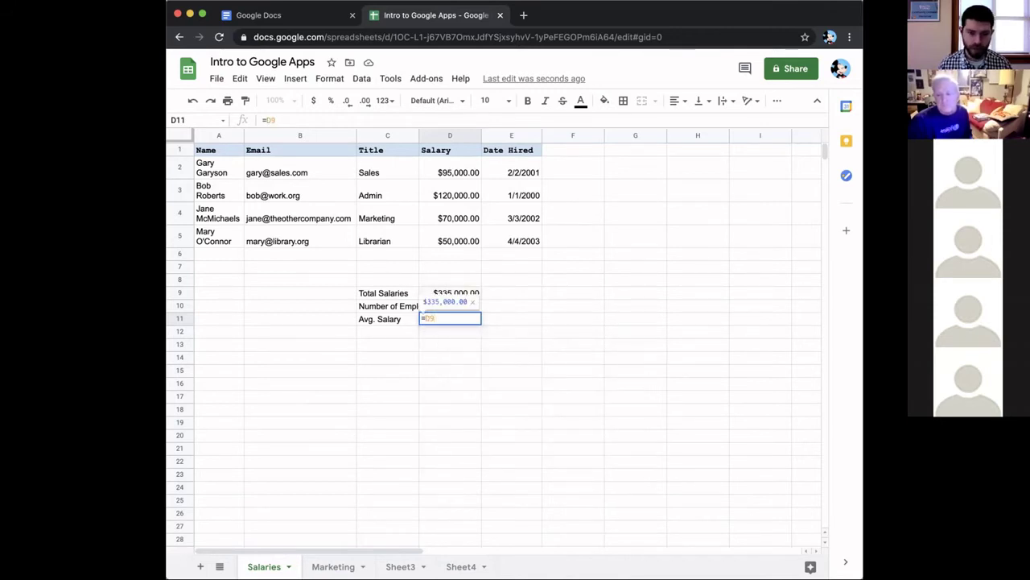
{"action": "type", "text": "/"}
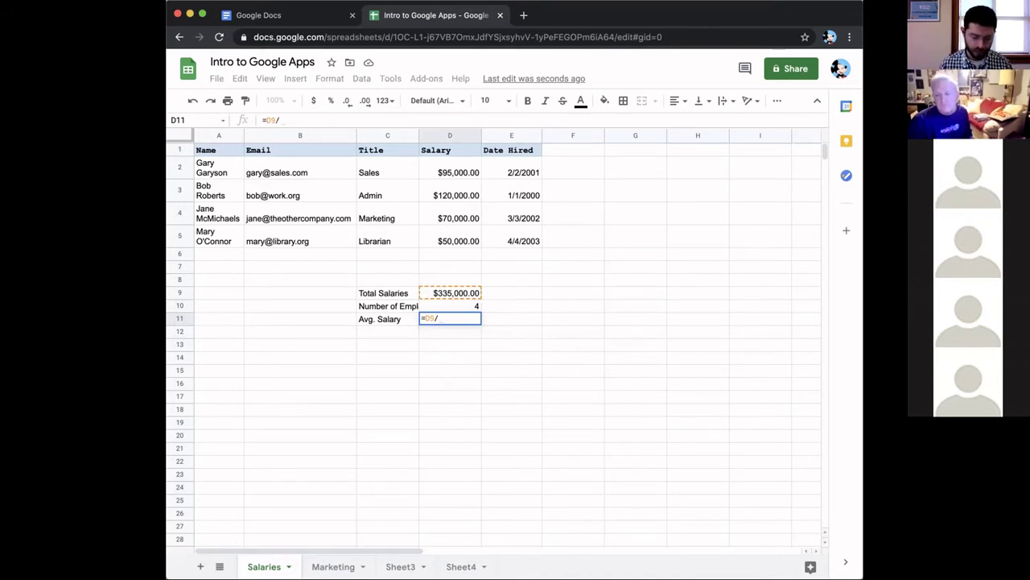
{"action": "type", "text": "D10"}
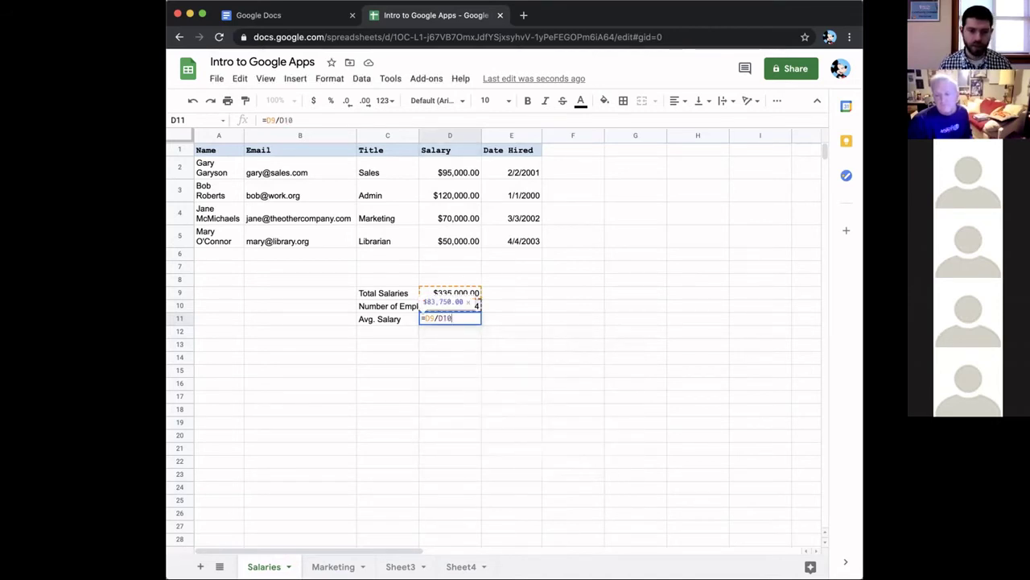
{"action": "key", "text": "Return"}
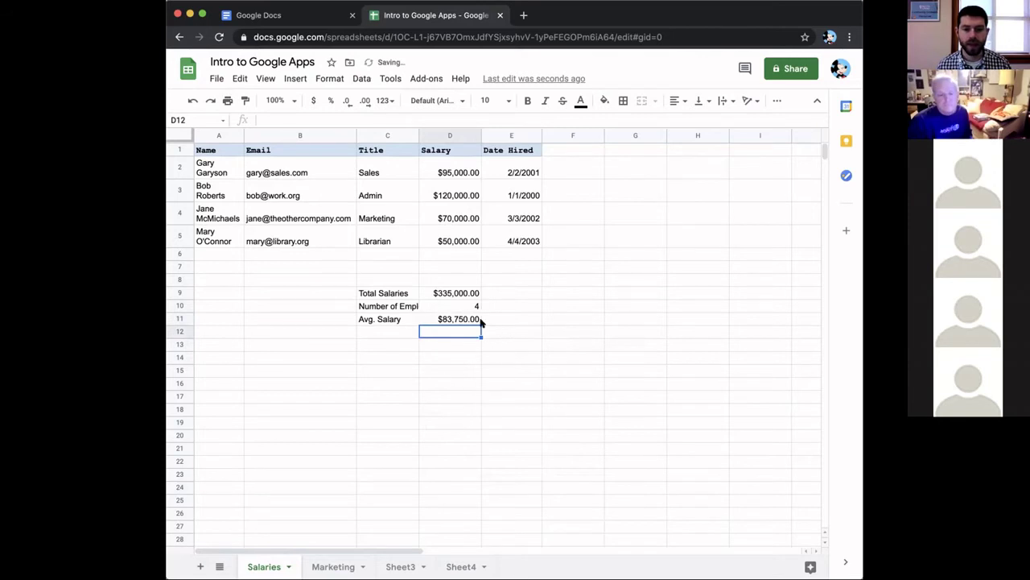
{"action": "left_click", "coordinate": [462, 321]}
{"action": "left_click", "coordinate": [452, 304]}
{"action": "left_click", "coordinate": [455, 295]}
{"action": "left_click", "coordinate": [457, 305]}
{"action": "left_click", "coordinate": [461, 321]}
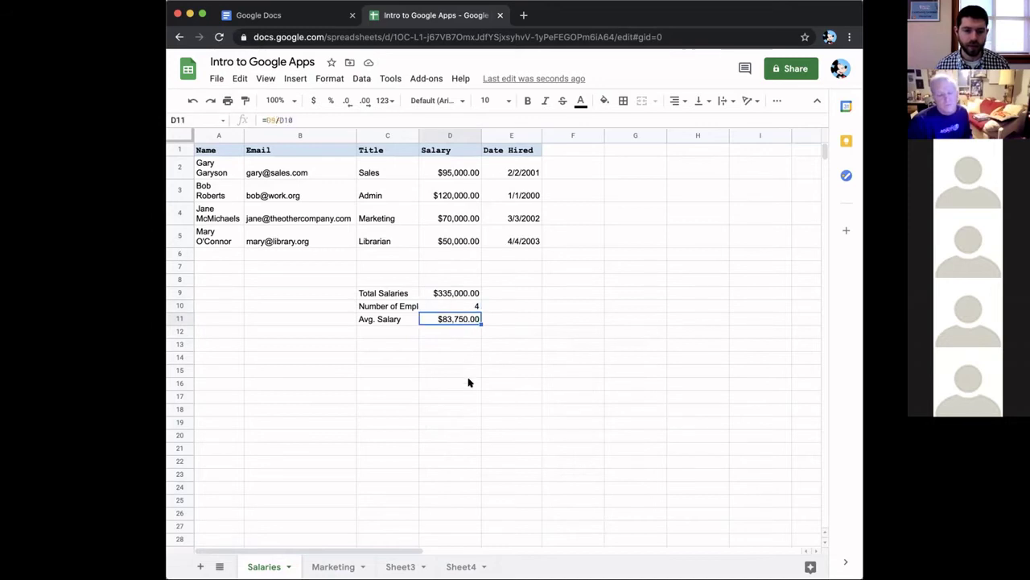
- Replace D11's formula with =AVERAGE(D2:D5), giving $83,750.00
{"action": "double_click", "coordinate": [461, 319]}
{"action": "key", "text": "BackSpace"}
{"action": "key", "text": "BackSpace"}
{"action": "key", "text": "BackSpace"}
{"action": "key", "text": "BackSpace"}
{"action": "key", "text": "BackSpace"}
{"action": "key", "text": "BackSpace"}
{"action": "type", "text": "AV"}
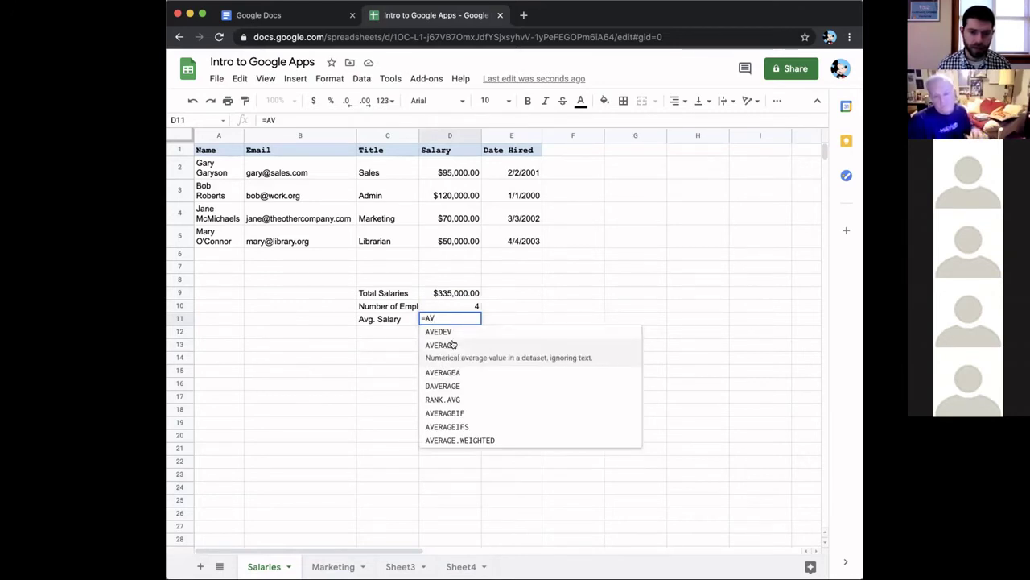
{"action": "left_click", "coordinate": [452, 351]}
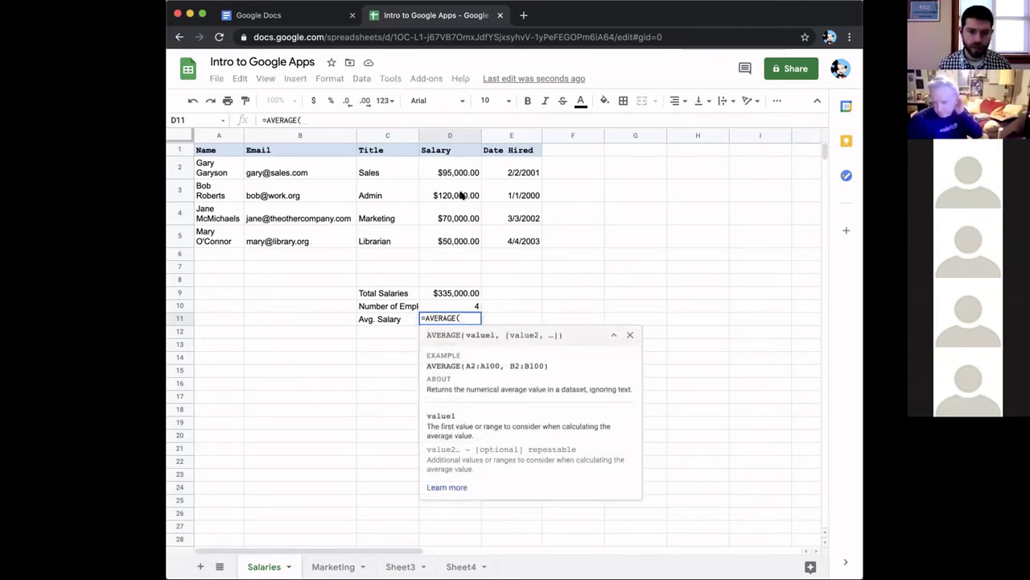
{"action": "left_click_drag", "start_coordinate": [459, 173], "coordinate": [456, 234]}
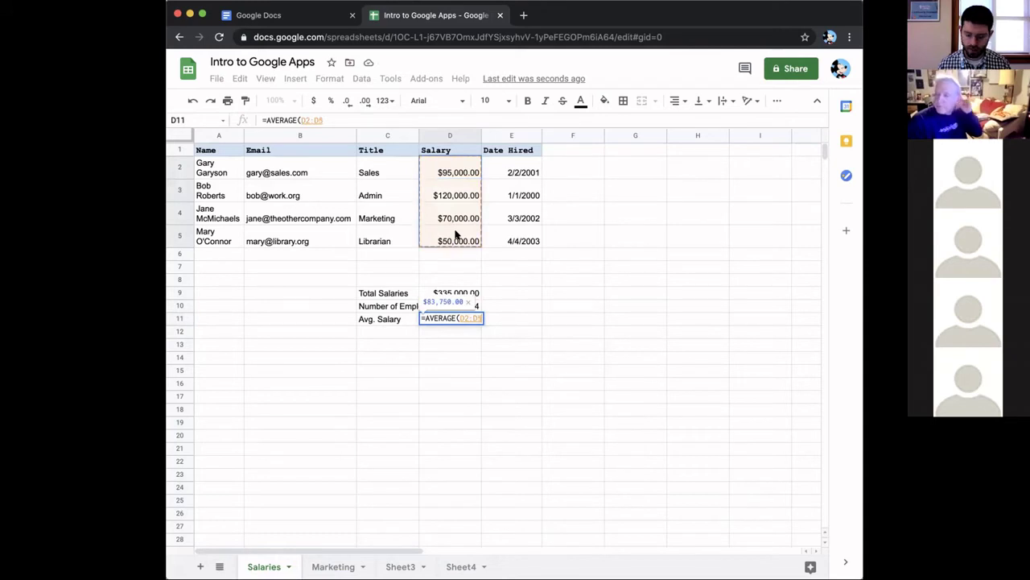
{"action": "key", "text": "Return"}
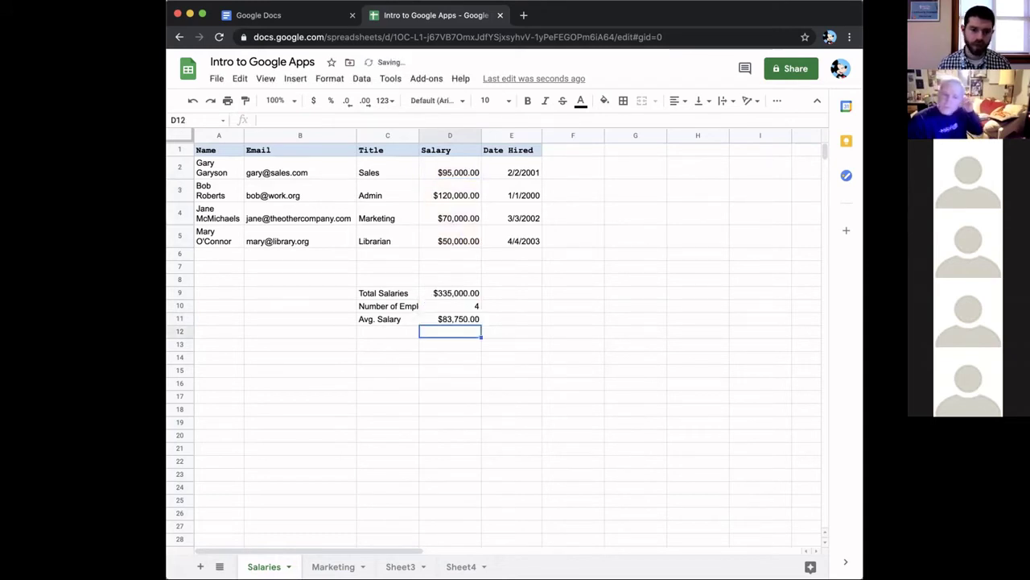
- Review the SUM, ROWS and AVERAGE formulas behind the summary block
{"action": "left_click", "coordinate": [473, 320]}
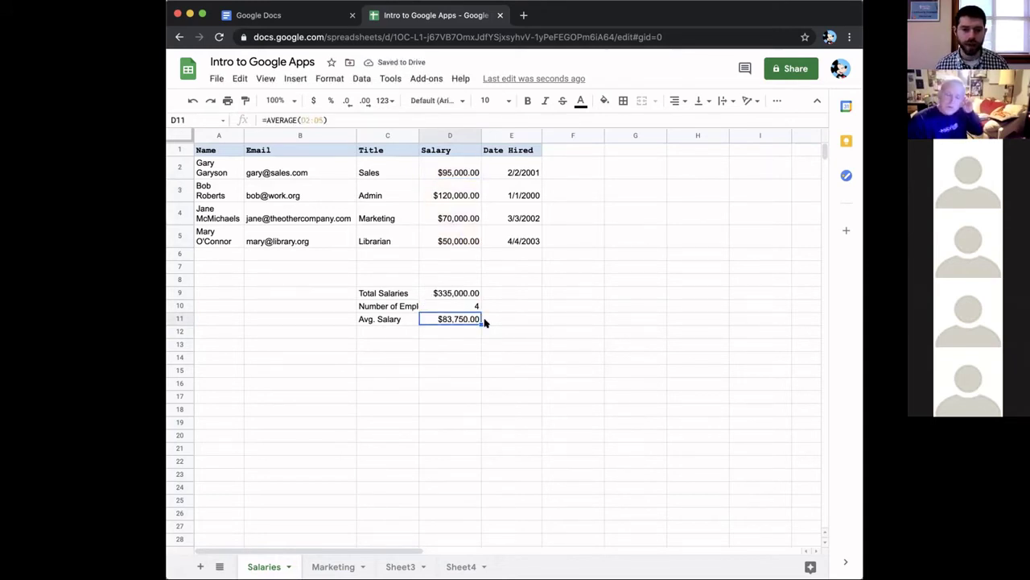
{"action": "left_click", "coordinate": [487, 321]}
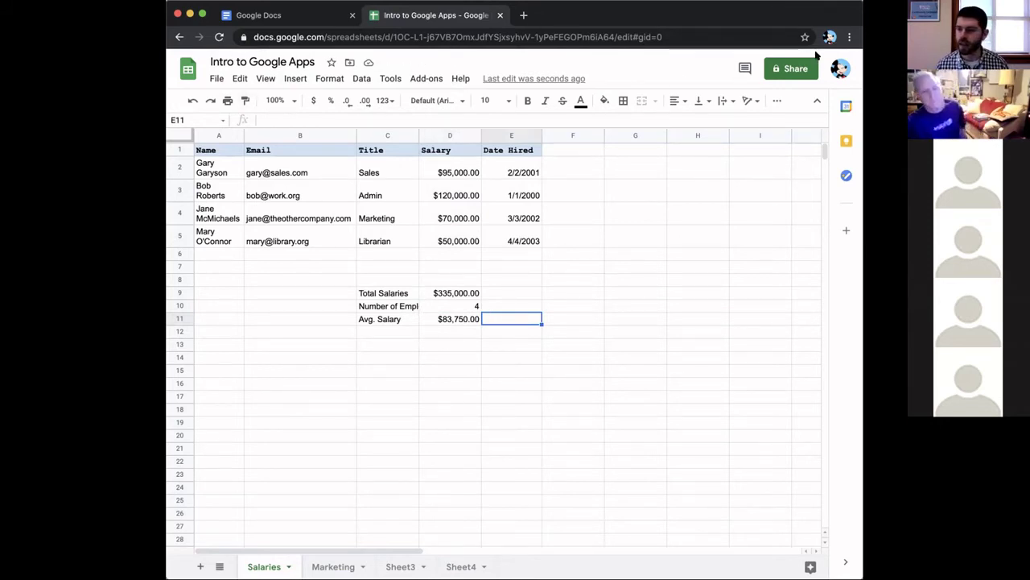
{"action": "left_click", "coordinate": [460, 319]}
{"action": "left_click", "coordinate": [446, 296]}
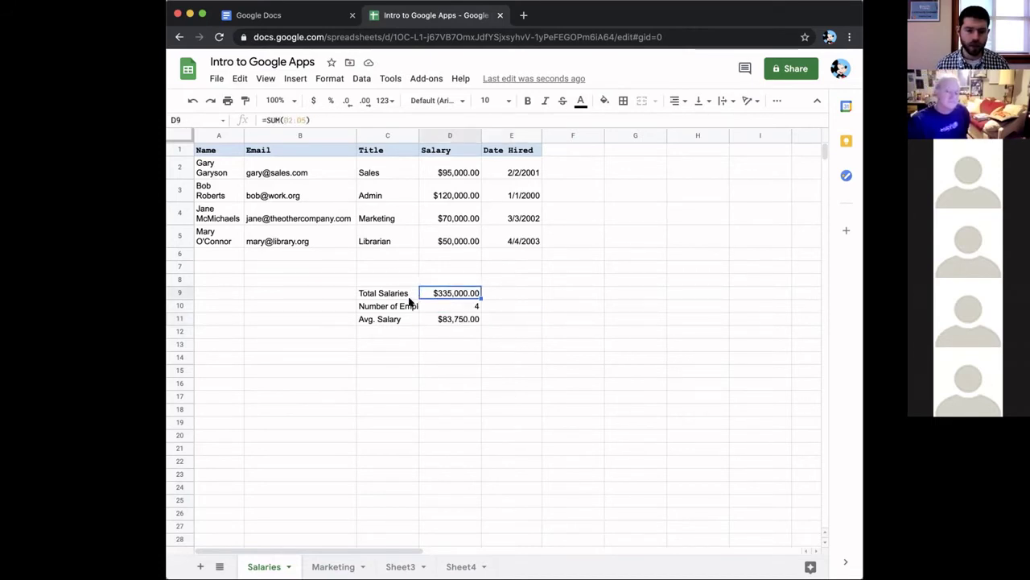
{"action": "left_click", "coordinate": [411, 304]}
{"action": "left_click", "coordinate": [441, 319]}
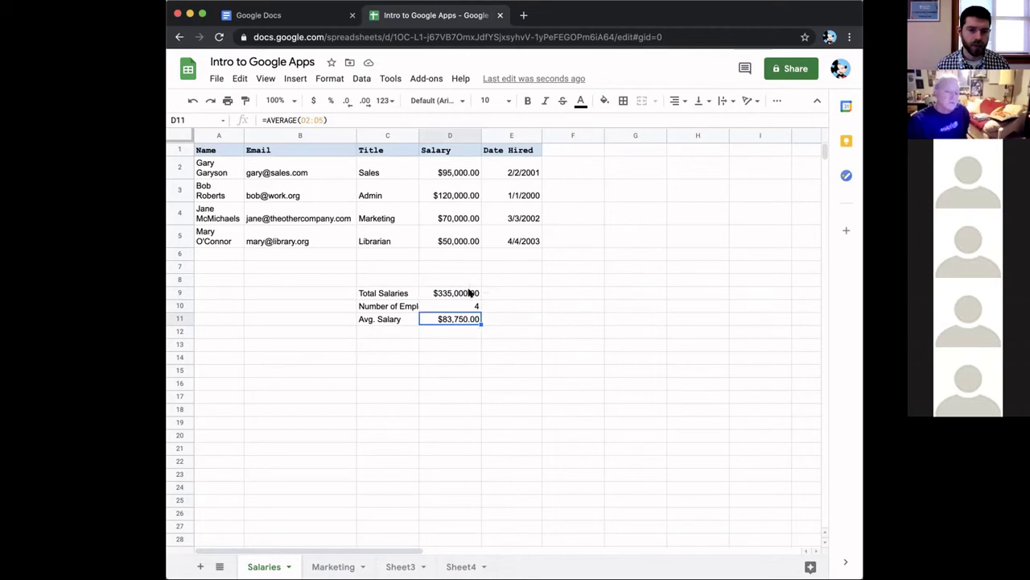
{"action": "left_click", "coordinate": [455, 281]}
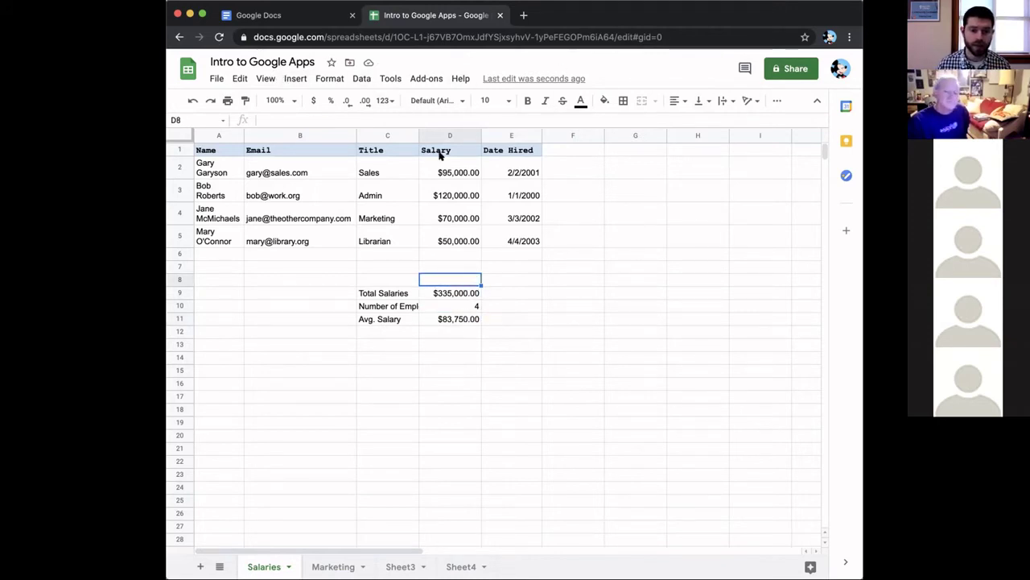
- Insert a waterfall chart of the summary cells C9:D11 below the salary table
{"action": "left_click", "coordinate": [280, 80]}
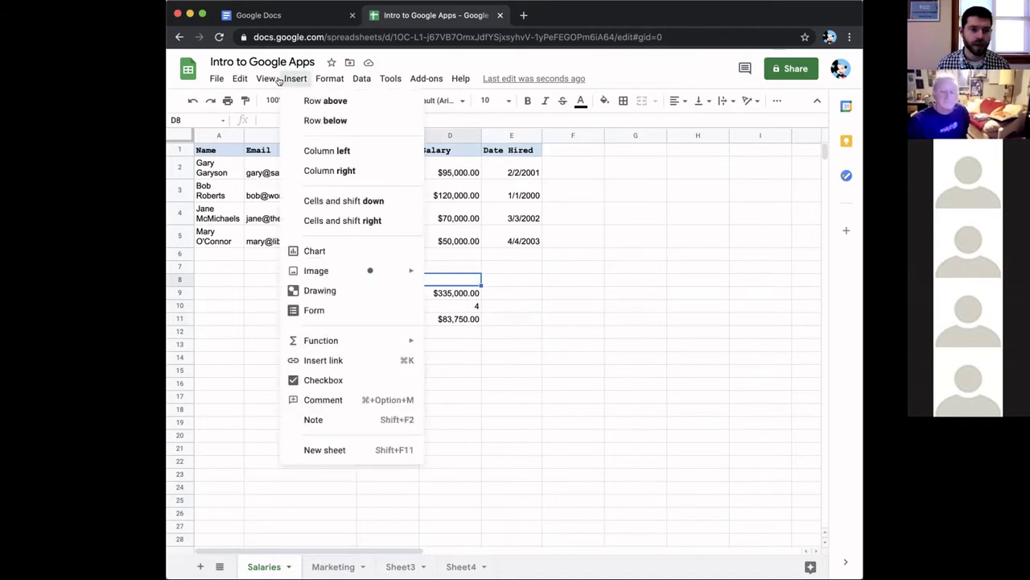
{"action": "left_click", "coordinate": [325, 252]}
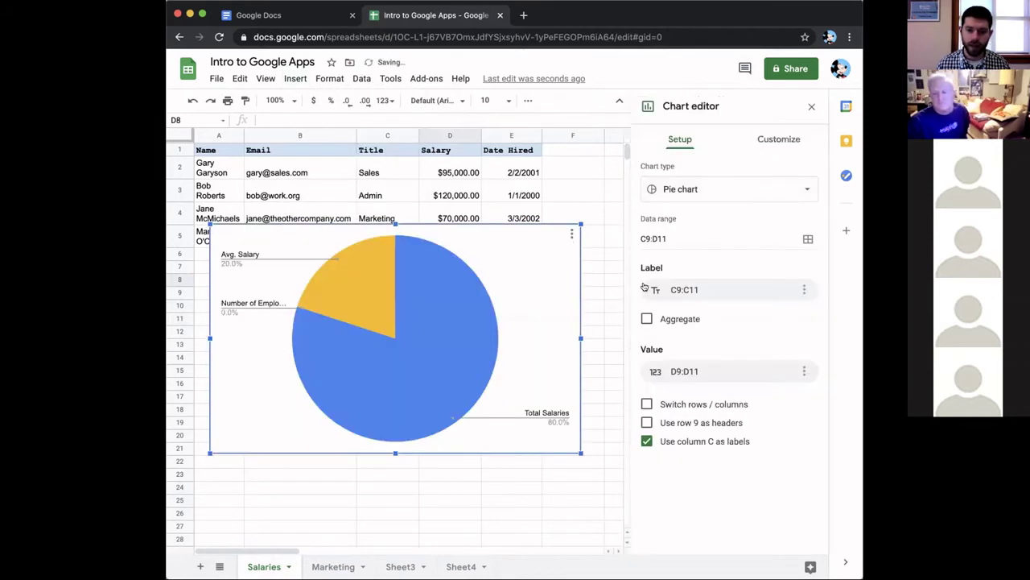
{"action": "left_click", "coordinate": [698, 192]}
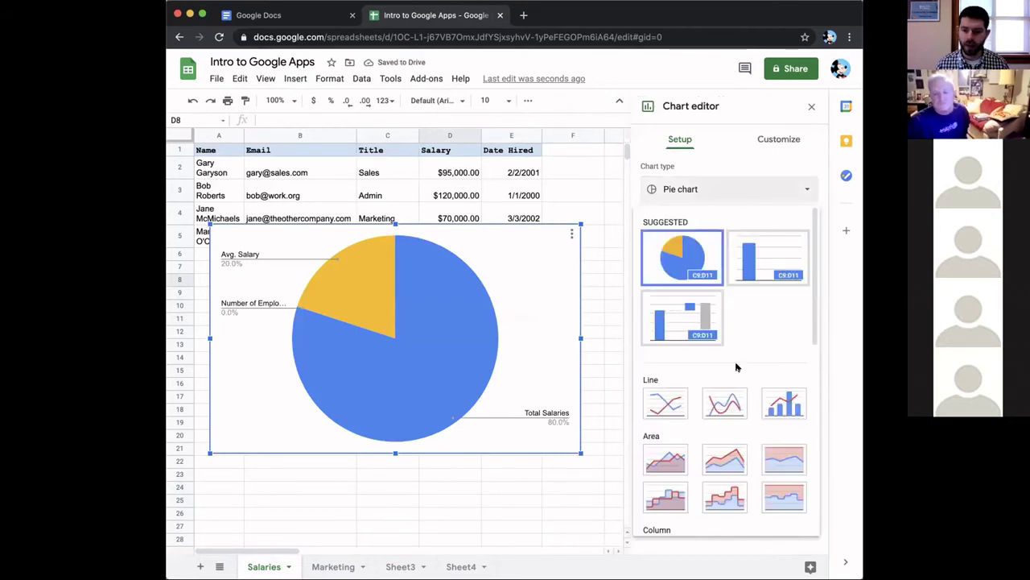
{"action": "left_click", "coordinate": [687, 316]}
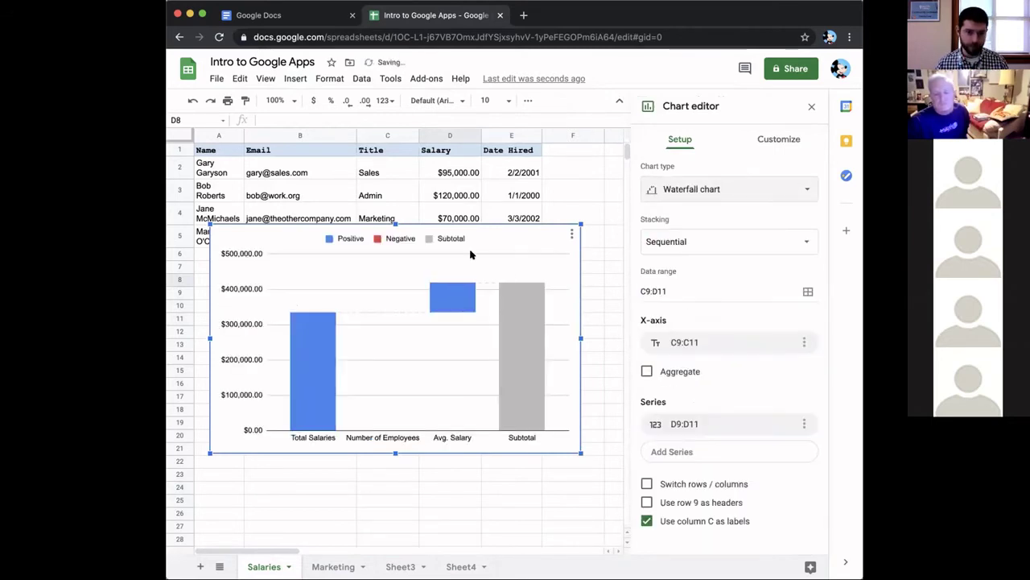
{"action": "left_click_drag", "start_coordinate": [497, 232], "coordinate": [515, 287]}
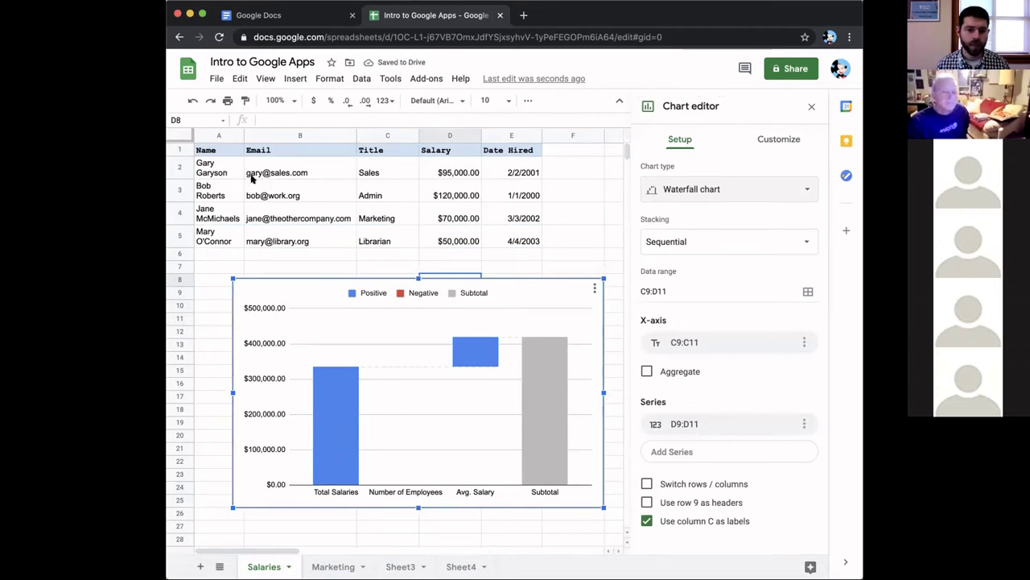
{"action": "left_click_drag", "start_coordinate": [226, 169], "coordinate": [378, 218]}
- Delete the waterfall chart
{"action": "left_click", "coordinate": [635, 279]}
{"action": "left_click", "coordinate": [544, 297]}
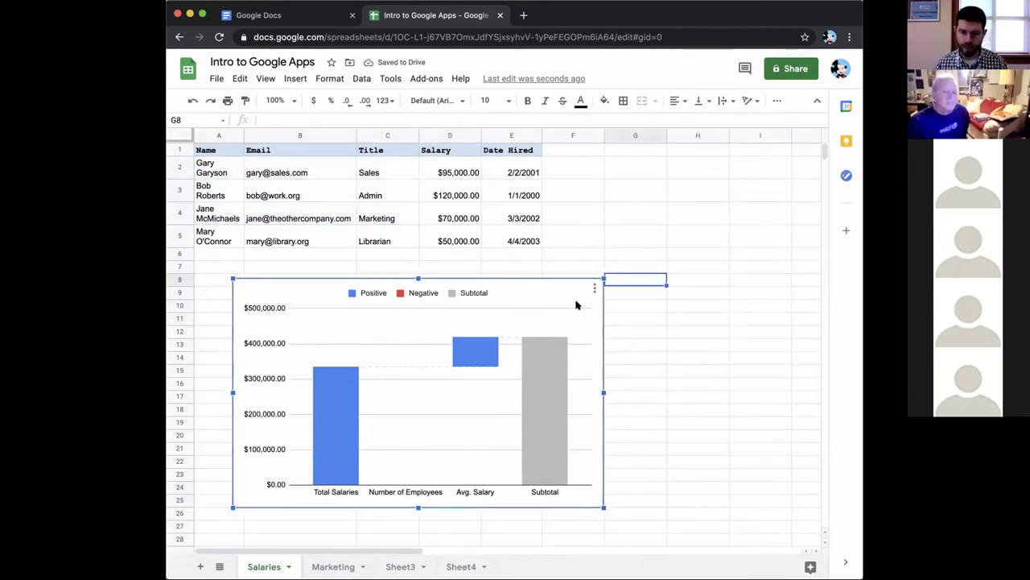
{"action": "key", "text": "Delete"}
- Insert an unstacked column chart of the employee data A2:E5
{"action": "left_click_drag", "start_coordinate": [213, 167], "coordinate": [496, 239]}
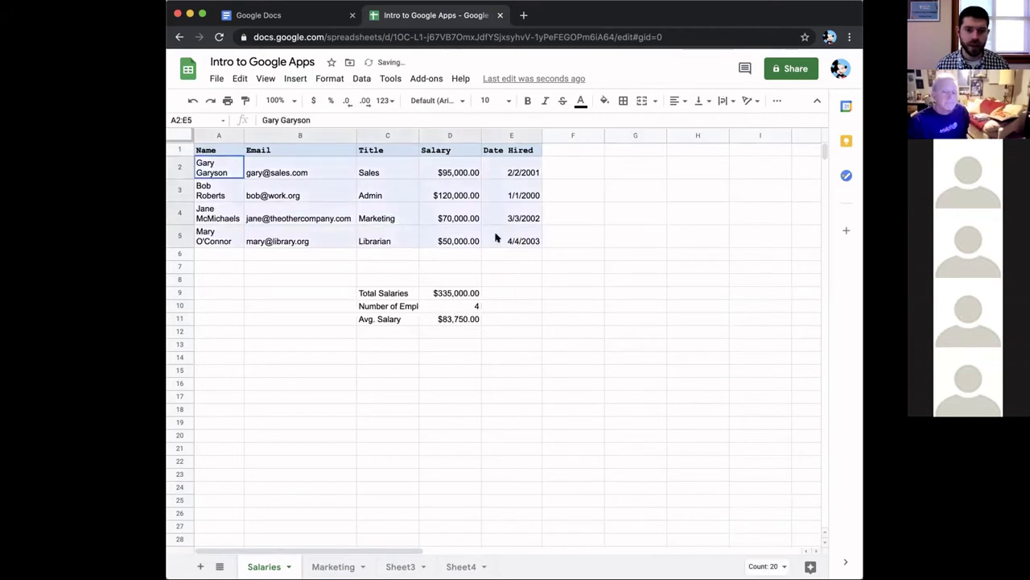
{"action": "left_click", "coordinate": [295, 80]}
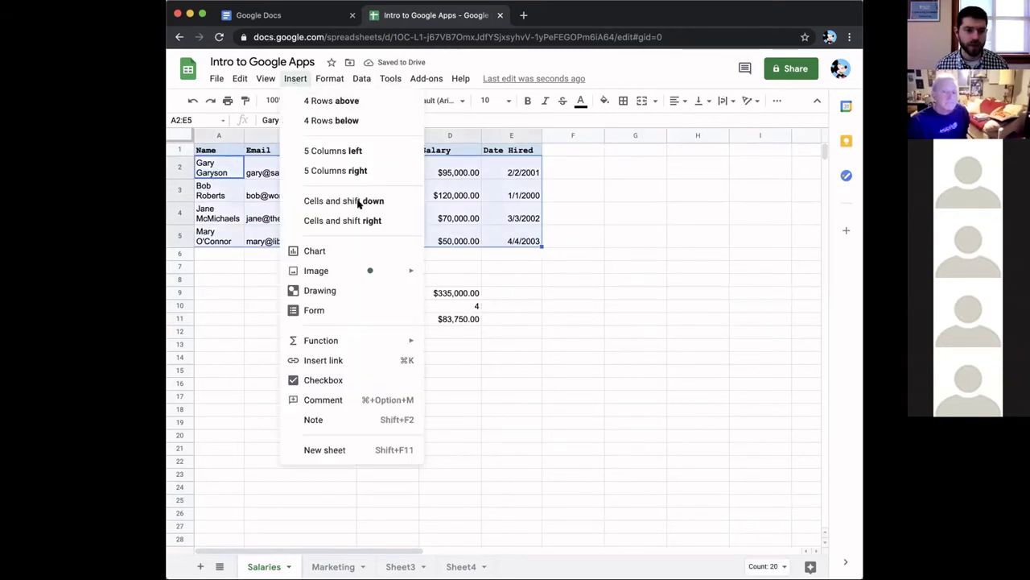
{"action": "left_click", "coordinate": [366, 249]}
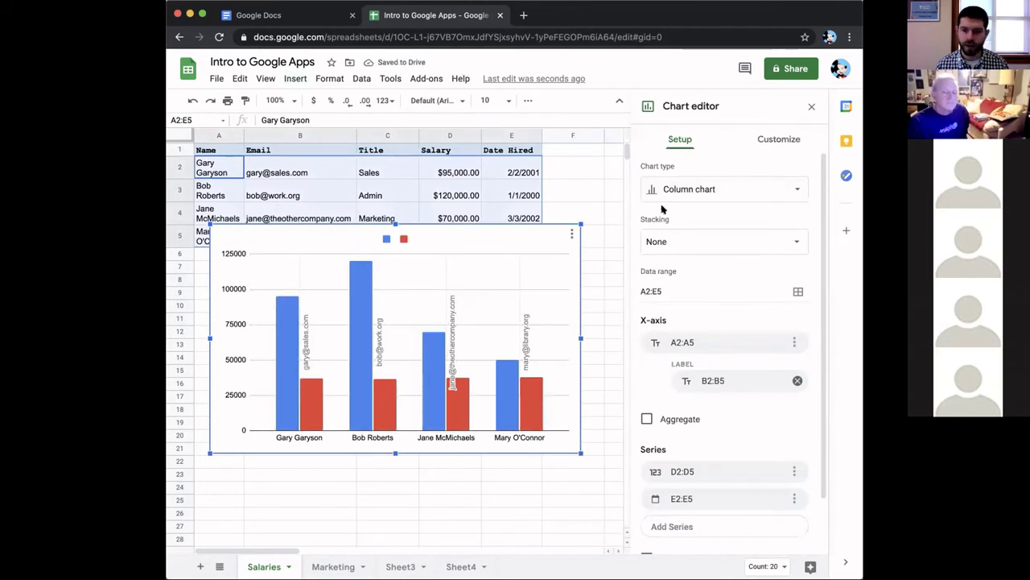
{"action": "left_click", "coordinate": [667, 239]}
{"action": "left_click", "coordinate": [667, 240]}
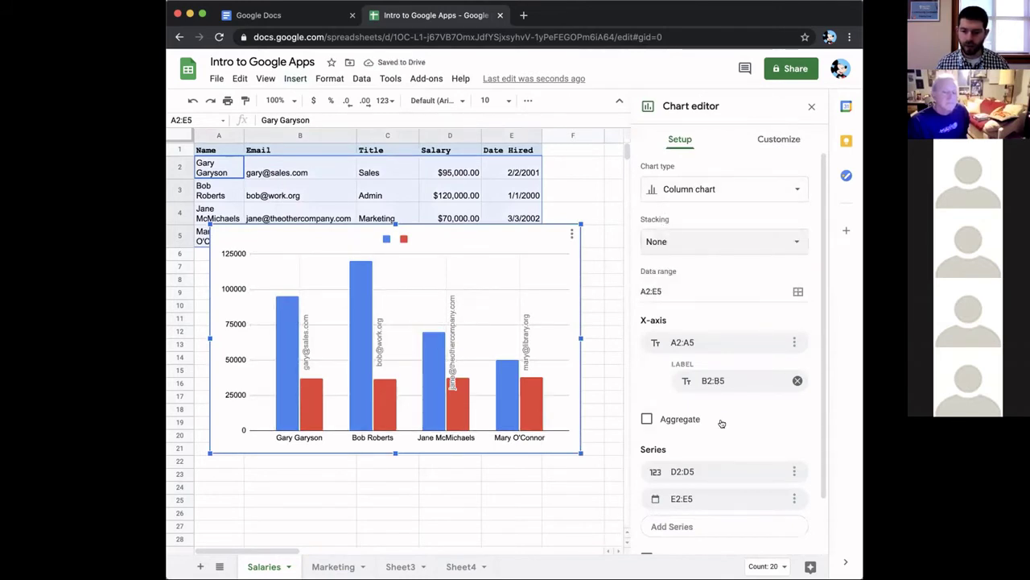
{"action": "scroll", "coordinate": [722, 424], "scroll_direction": "down", "scroll_amount": 2}
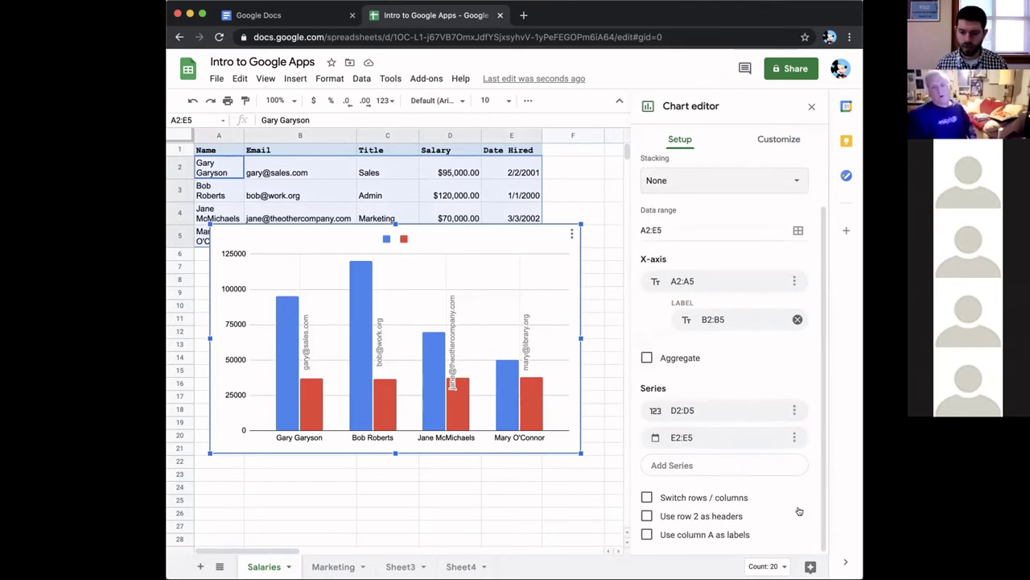
{"action": "key", "text": "space"}
{"action": "left_click", "coordinate": [610, 234]}
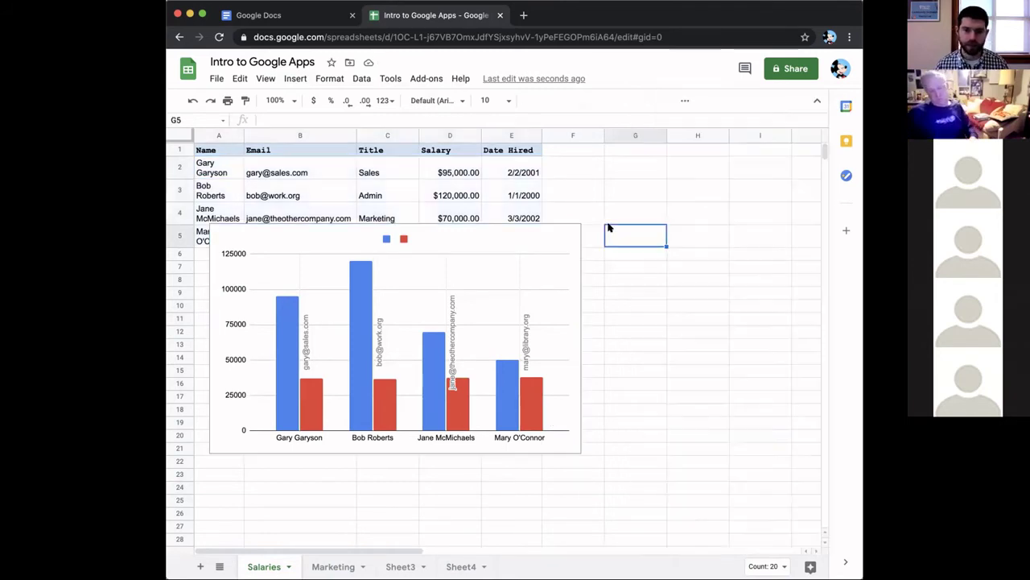
- Position the column chart below the table, clear of the totals, over rows 8–25
{"action": "left_click_drag", "start_coordinate": [455, 306], "coordinate": [593, 370]}
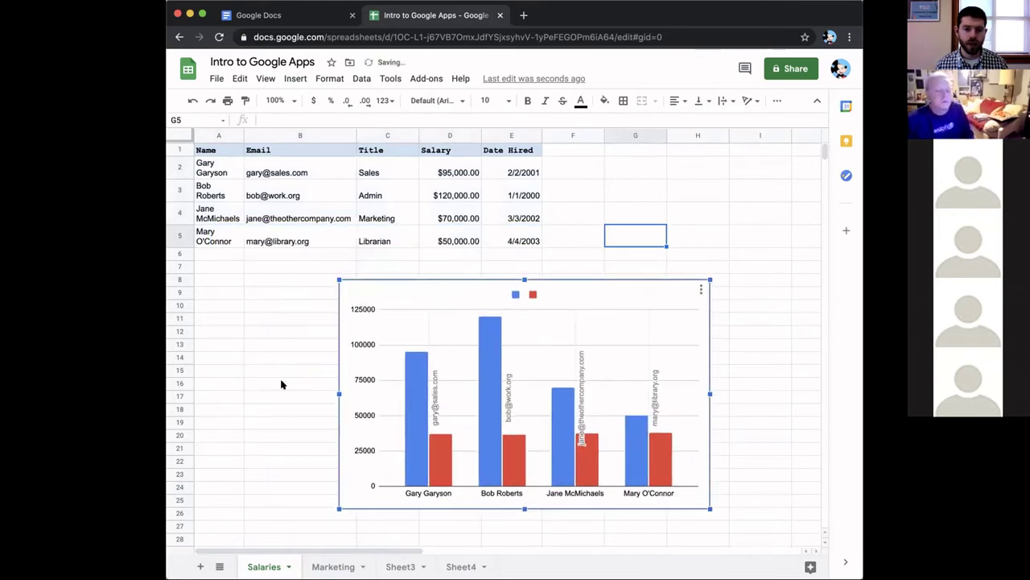
{"action": "left_click", "coordinate": [281, 383]}
{"action": "left_click", "coordinate": [569, 346]}
{"action": "mouse_move", "coordinate": [451, 393]}
{"action": "left_mouse_down"}
{"action": "mouse_move", "coordinate": [544, 326]}
{"action": "mouse_move", "coordinate": [687, 281]}
{"action": "mouse_move", "coordinate": [450, 389]}
{"action": "left_mouse_up"}
{"action": "left_click", "coordinate": [644, 231]}
{"action": "left_click", "coordinate": [537, 334]}
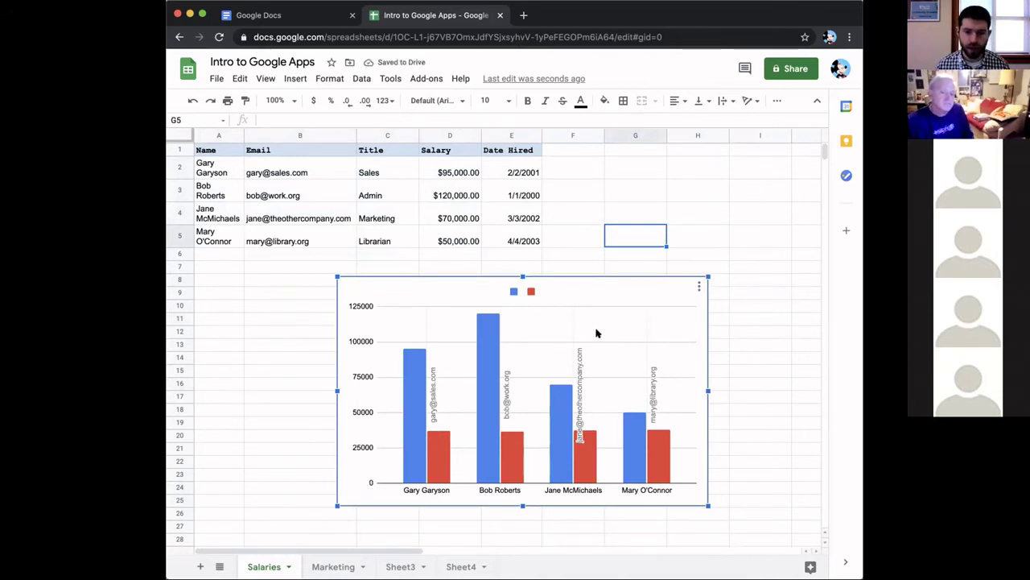
- Glance at Sheet3, return to Salaries, and bring up the column chart's context menu
{"action": "left_click", "coordinate": [401, 566]}
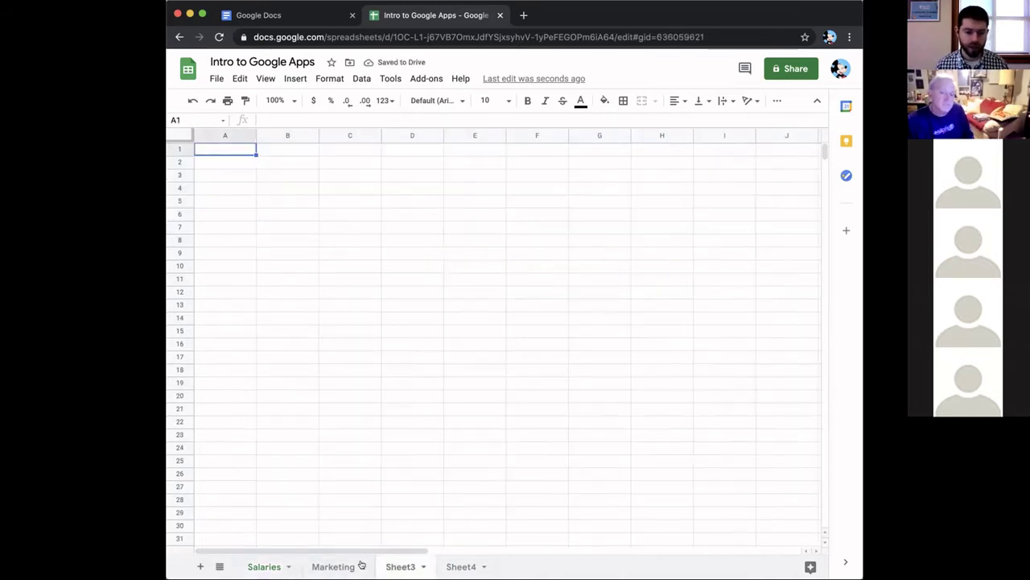
{"action": "left_click", "coordinate": [264, 566]}
{"action": "left_click", "coordinate": [526, 368]}
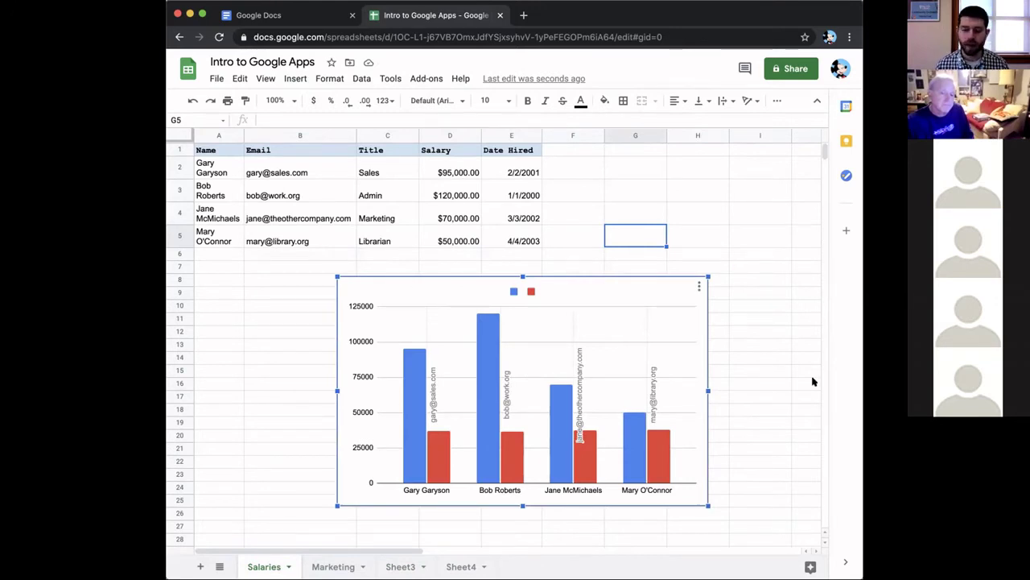
{"action": "left_click", "coordinate": [566, 199]}
{"action": "left_click", "coordinate": [522, 323]}
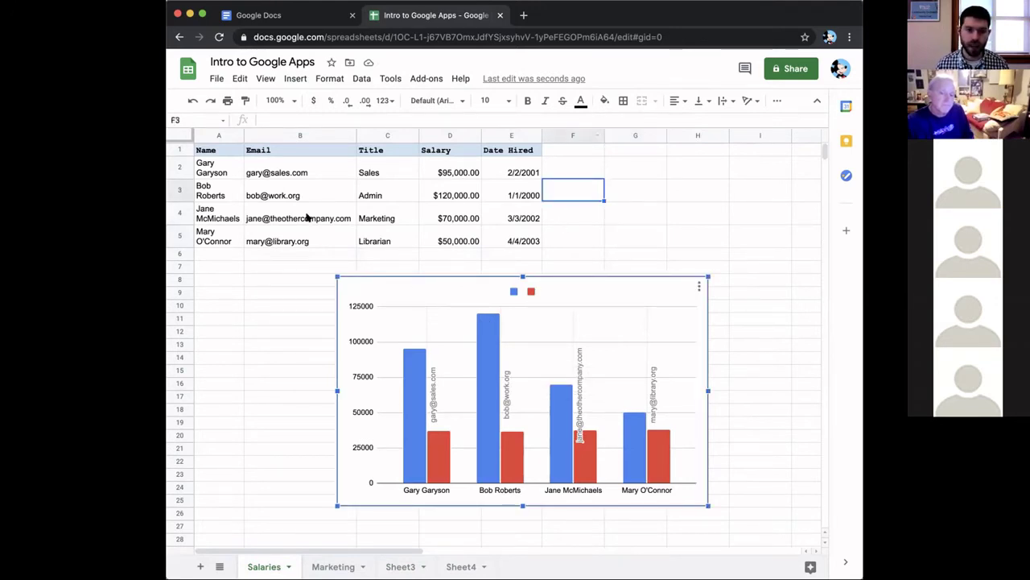
{"action": "left_click", "coordinate": [629, 235]}
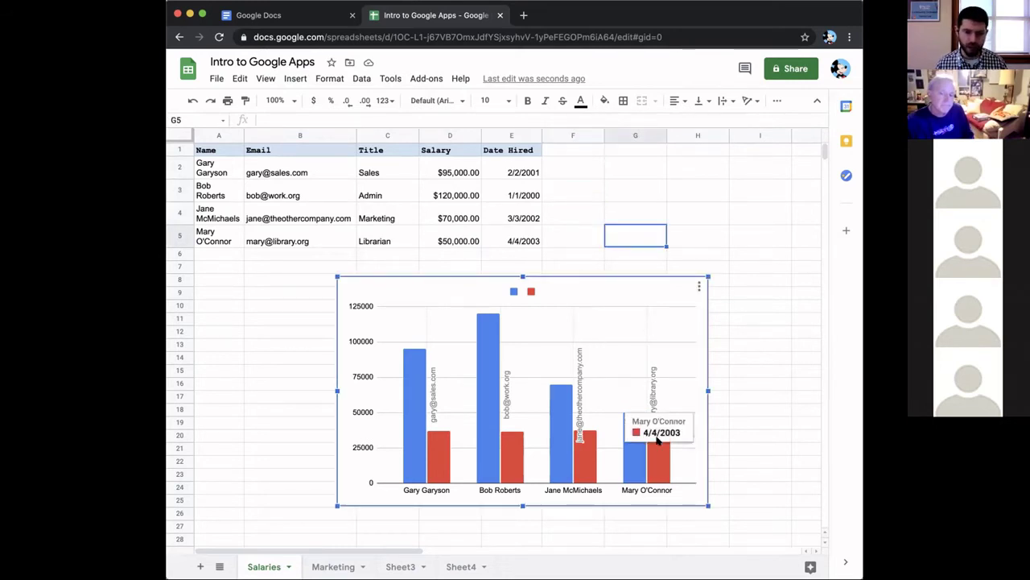
{"action": "right_click", "coordinate": [536, 361]}
- Move the column chart to its own Chart1 sheet and compare it with the Salaries sheet
{"action": "left_click", "coordinate": [697, 286]}
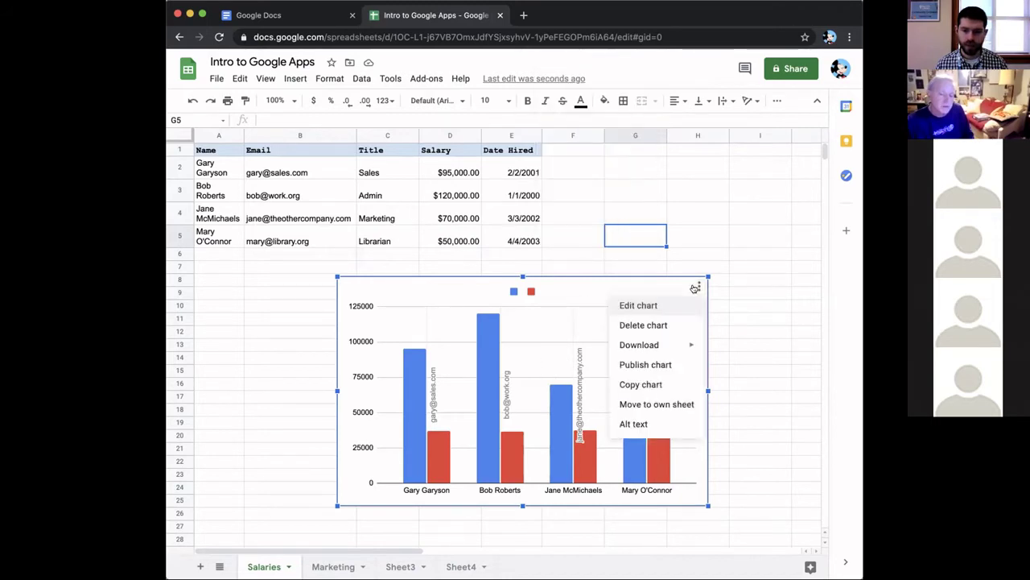
{"action": "left_click", "coordinate": [643, 404]}
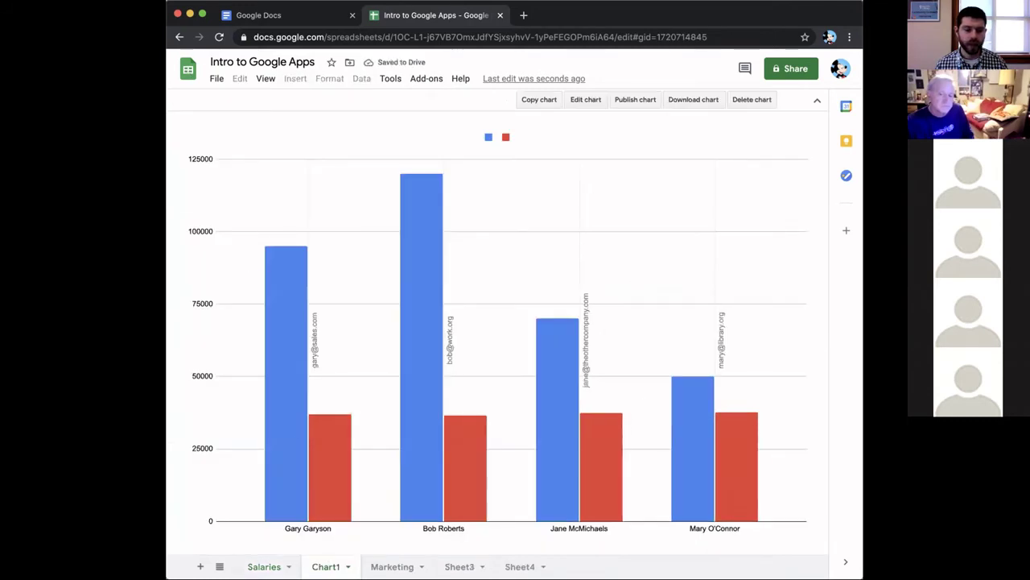
{"action": "left_click", "coordinate": [263, 567]}
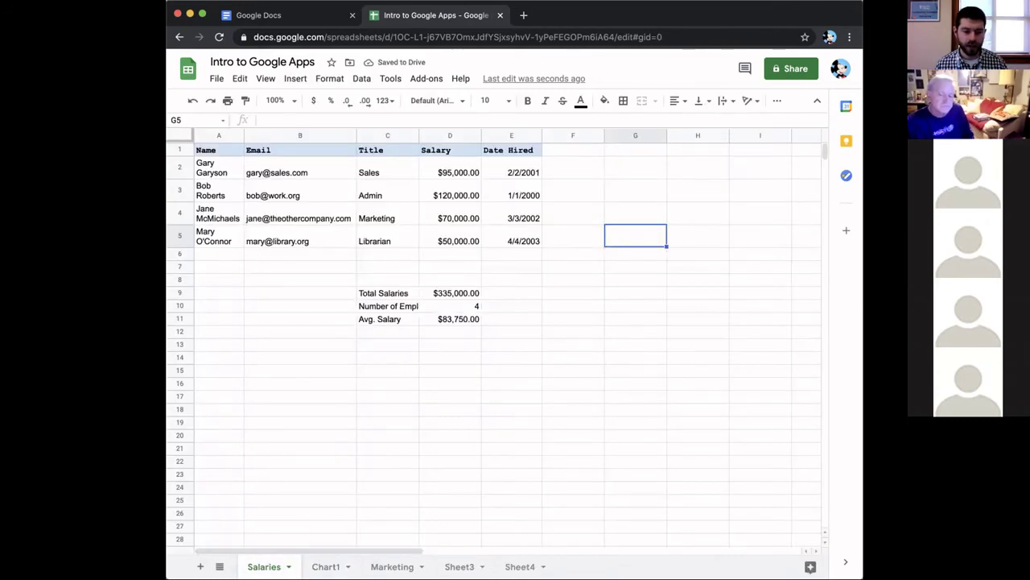
{"action": "left_click", "coordinate": [330, 566]}
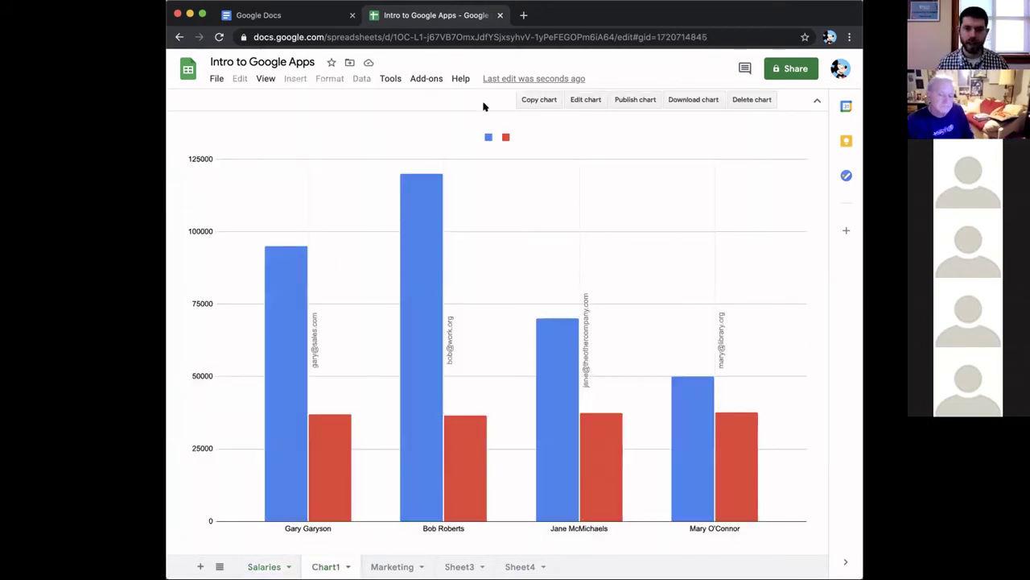
{"action": "left_click", "coordinate": [254, 568]}
{"action": "left_click", "coordinate": [456, 398]}
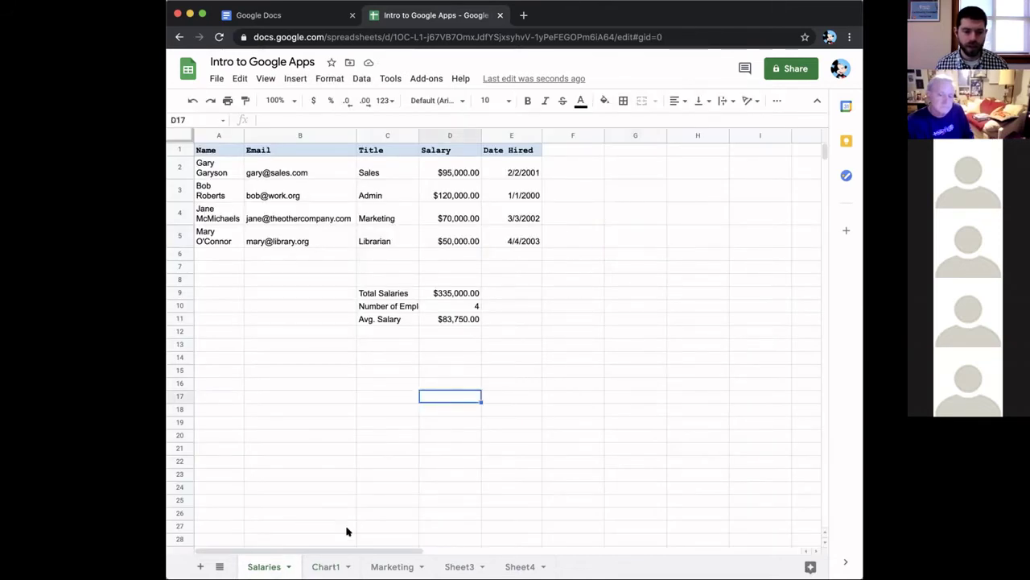
{"action": "left_click", "coordinate": [320, 566]}
- Back on Salaries, select the table and summary rows A1:E11
{"action": "left_click", "coordinate": [254, 565]}
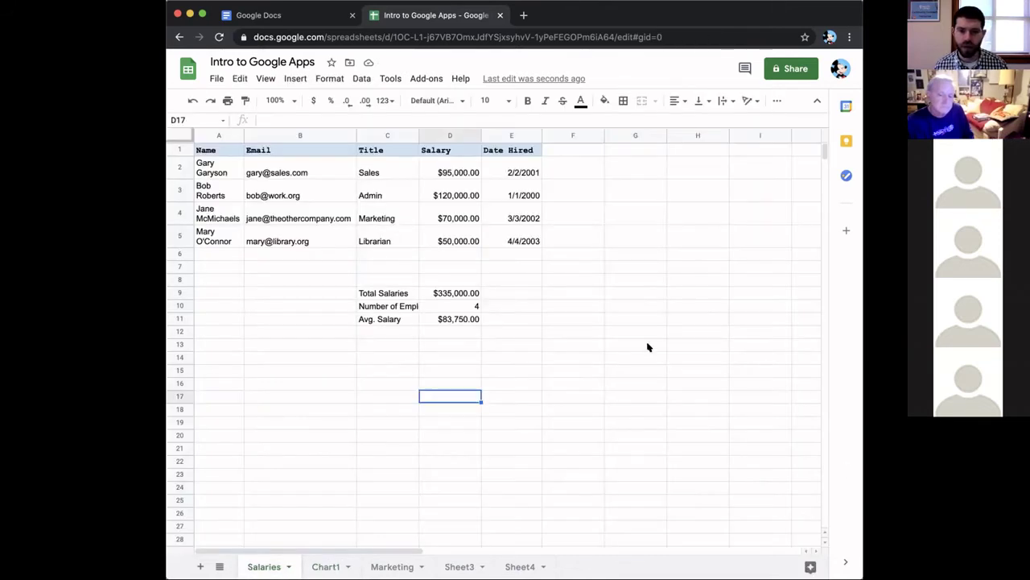
{"action": "left_click", "coordinate": [647, 347]}
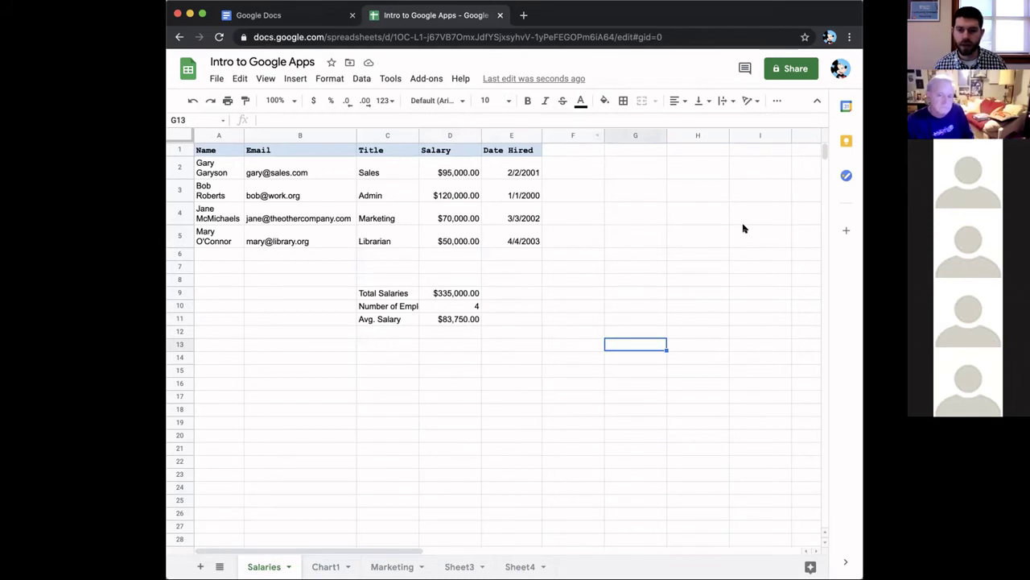
{"action": "left_click", "coordinate": [769, 286]}
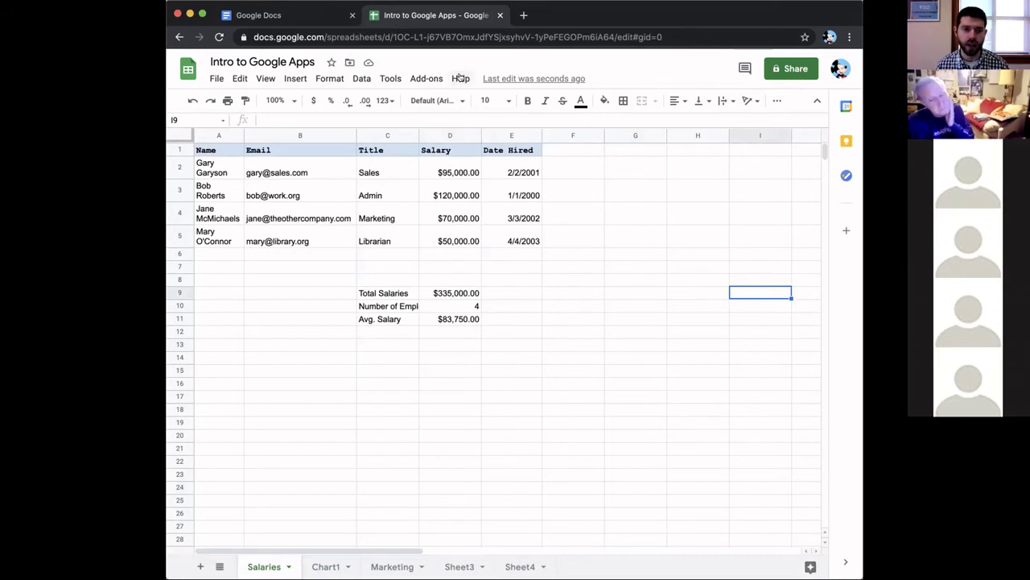
{"action": "left_click", "coordinate": [572, 167]}
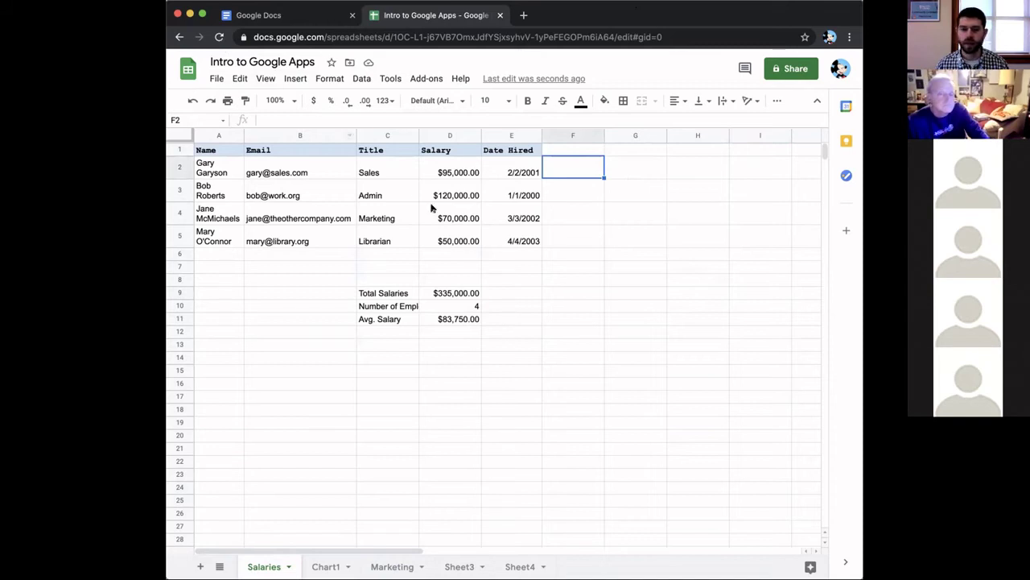
{"action": "left_click", "coordinate": [511, 150]}
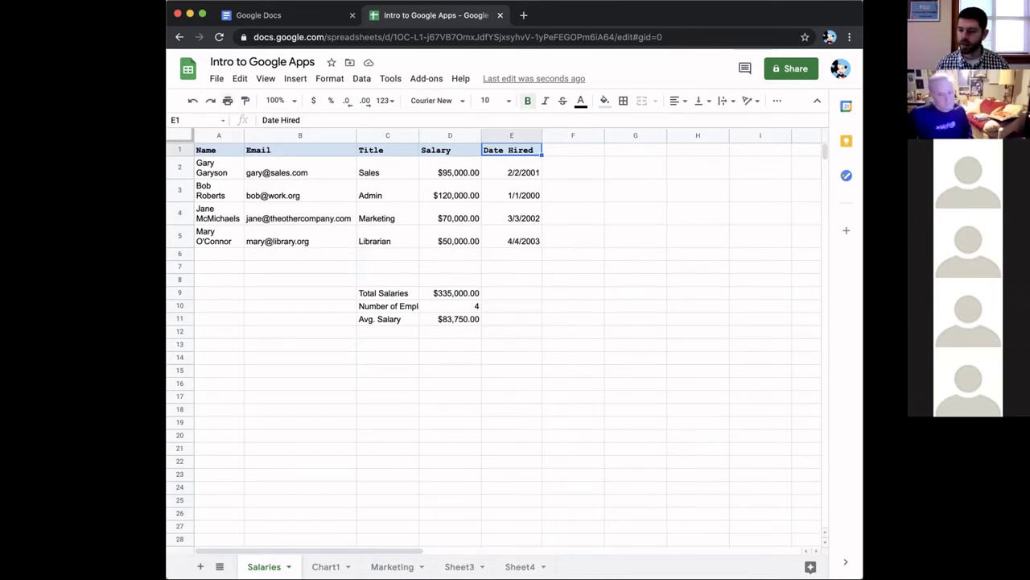
{"action": "left_click", "coordinate": [695, 239]}
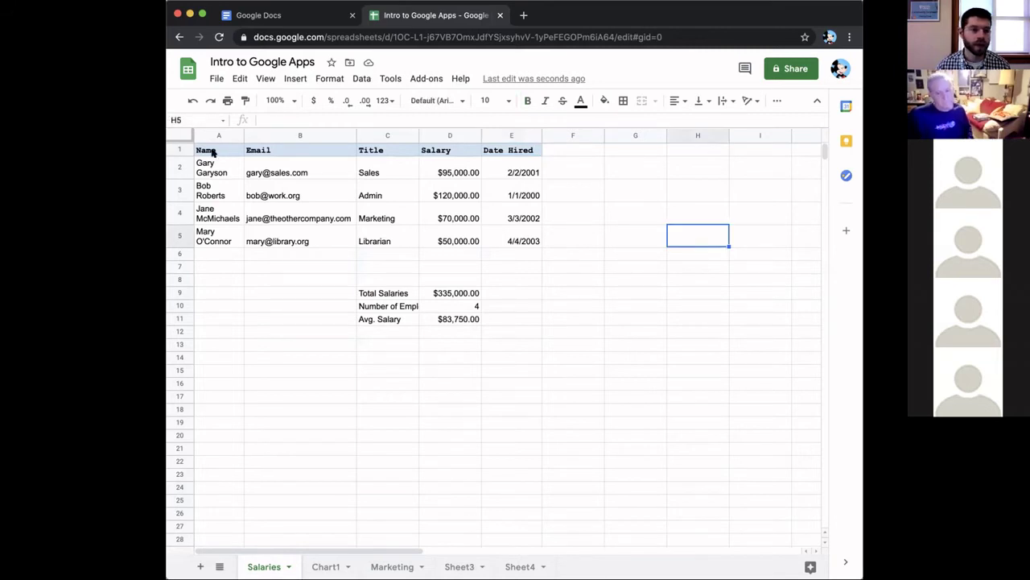
{"action": "left_click_drag", "start_coordinate": [214, 153], "coordinate": [528, 323]}
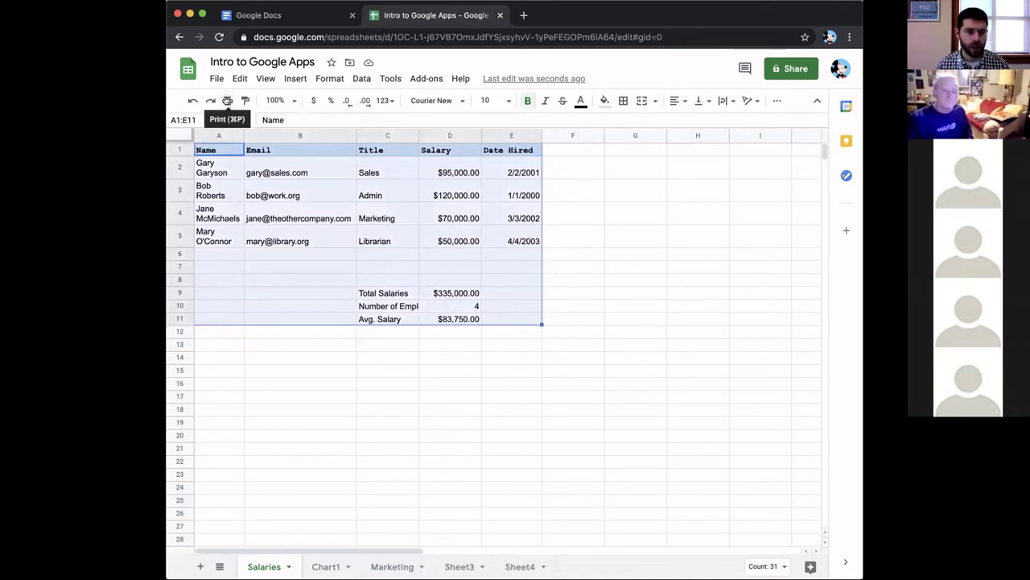
{"action": "left_click", "coordinate": [227, 100]}
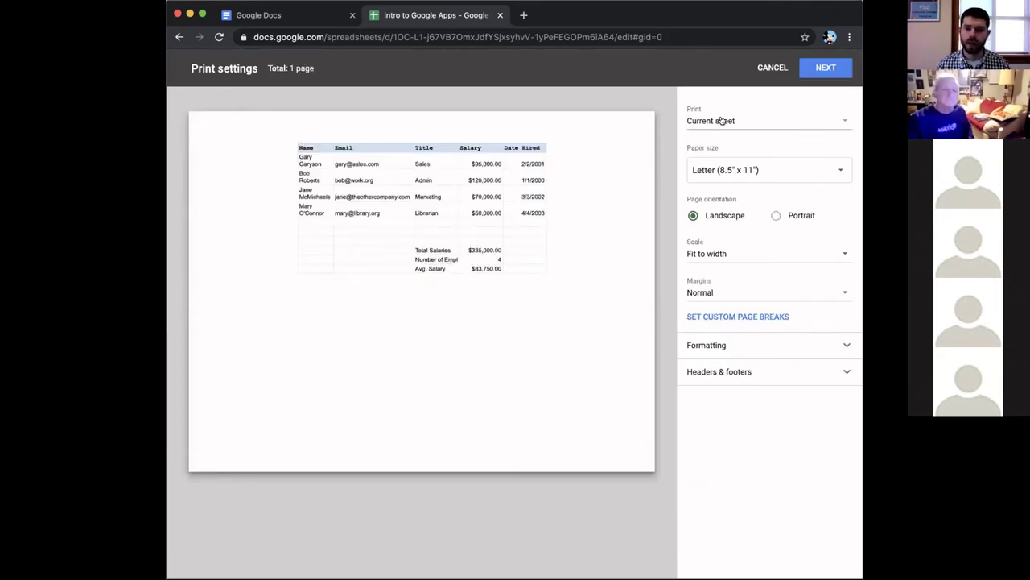
{"action": "left_click", "coordinate": [695, 122]}
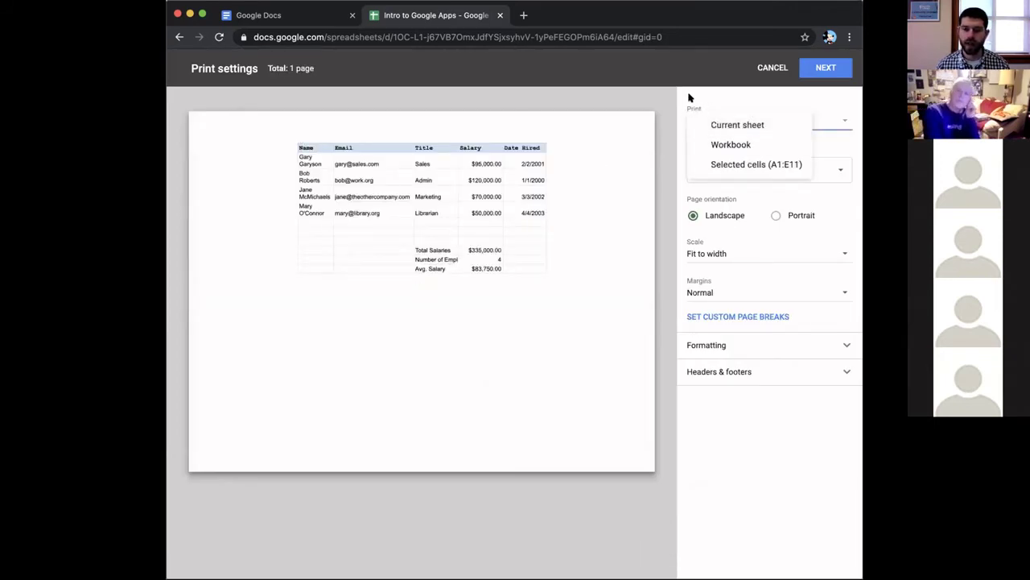
{"action": "left_click", "coordinate": [693, 108]}
{"action": "left_click", "coordinate": [698, 119]}
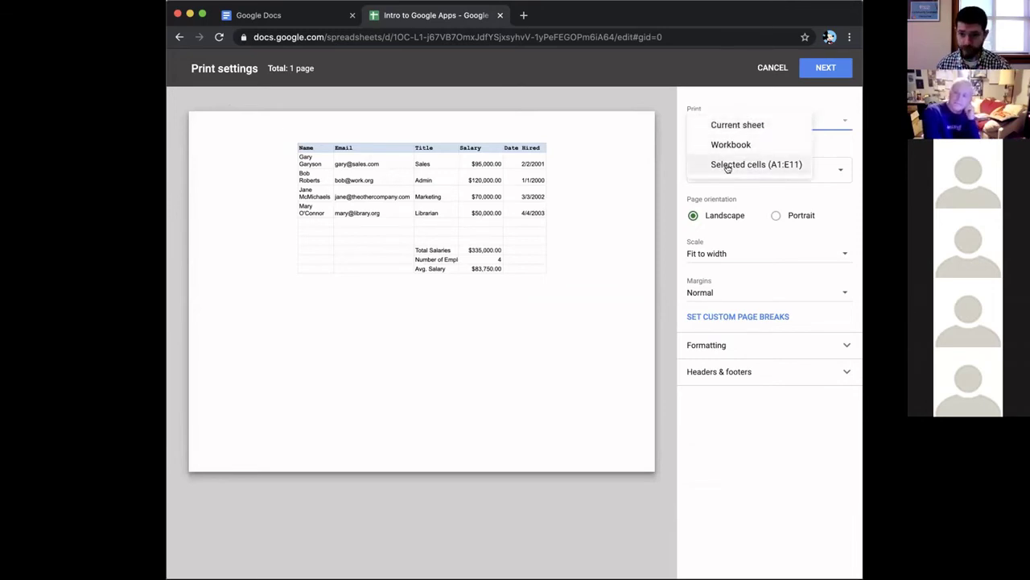
{"action": "left_click", "coordinate": [732, 164]}
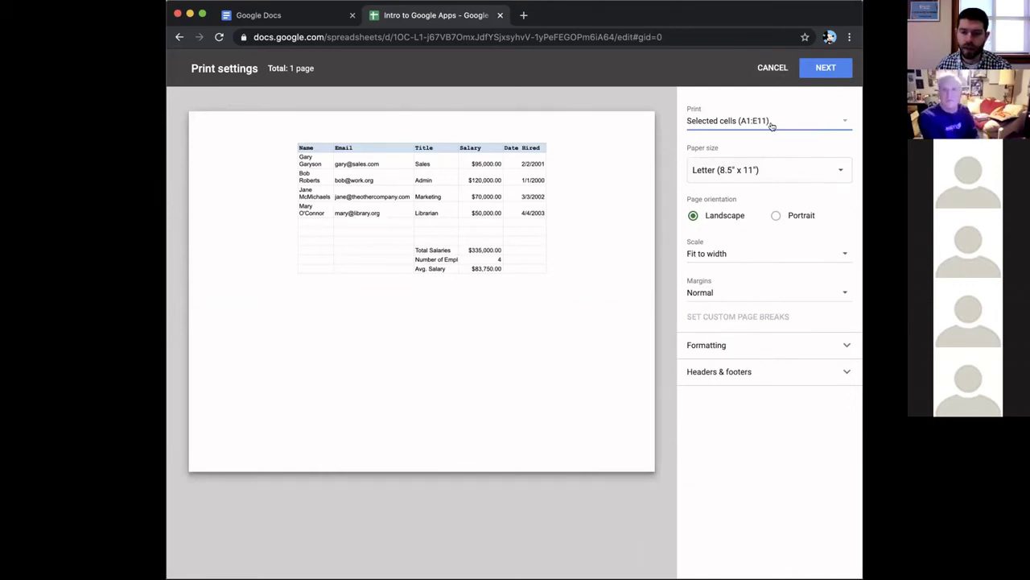
{"action": "left_click", "coordinate": [773, 67]}
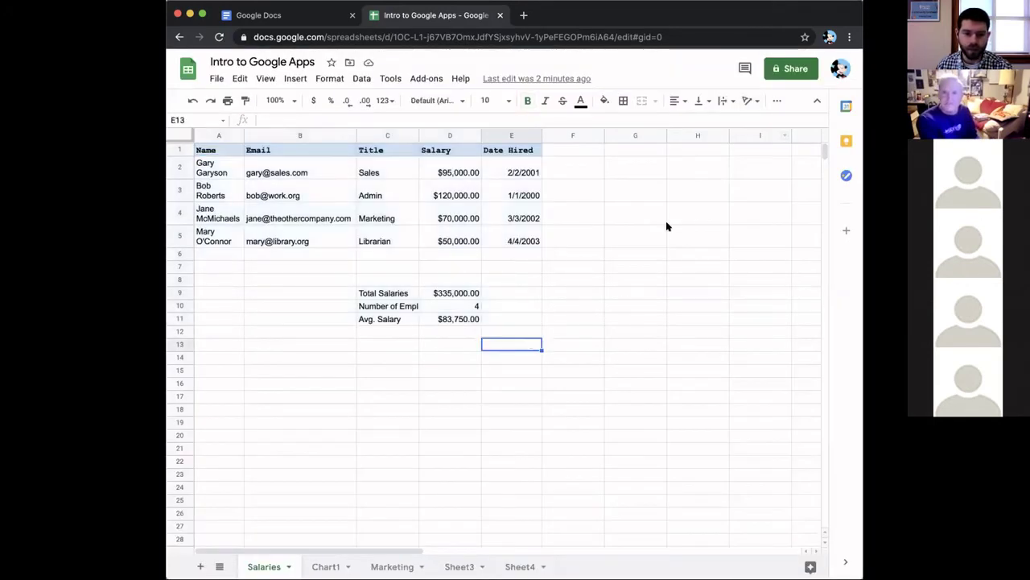
{"action": "left_click_drag", "start_coordinate": [577, 151], "coordinate": [576, 172]}
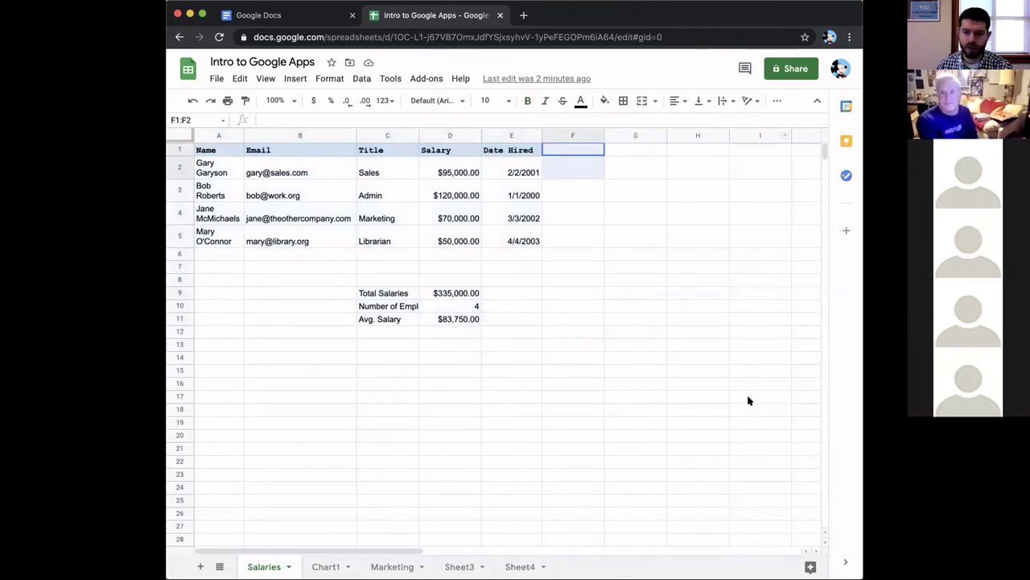
{"action": "left_click_drag", "start_coordinate": [685, 304], "coordinate": [805, 545]}
{"action": "left_click_drag", "start_coordinate": [219, 331], "coordinate": [805, 543]}
{"action": "scroll", "coordinate": [469, 389], "scroll_direction": "down", "scroll_amount": 20}
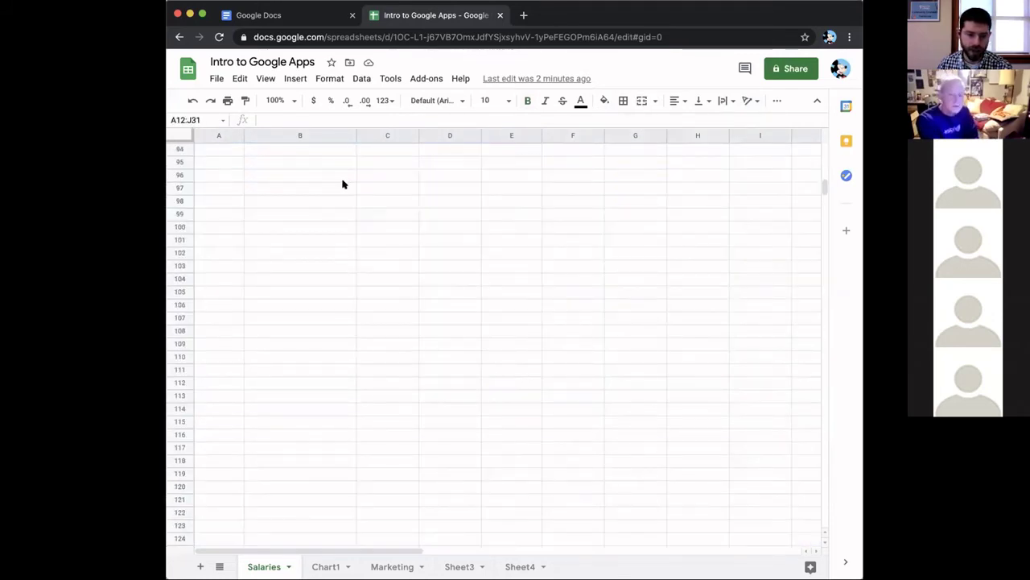
{"action": "scroll", "coordinate": [418, 266], "scroll_direction": "up", "scroll_amount": 20}
{"action": "left_click", "coordinate": [414, 249]}
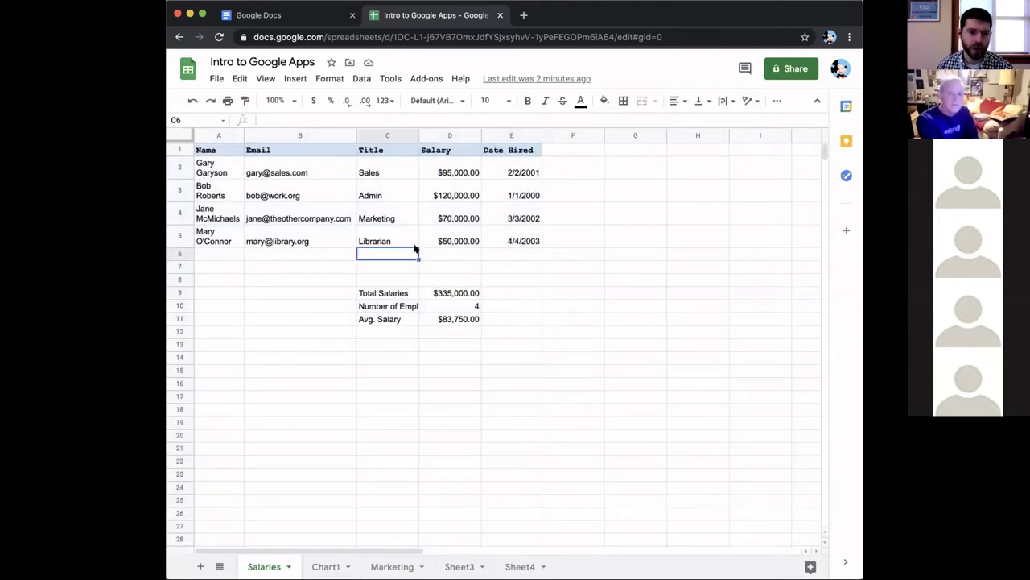
{"action": "left_click", "coordinate": [228, 100]}
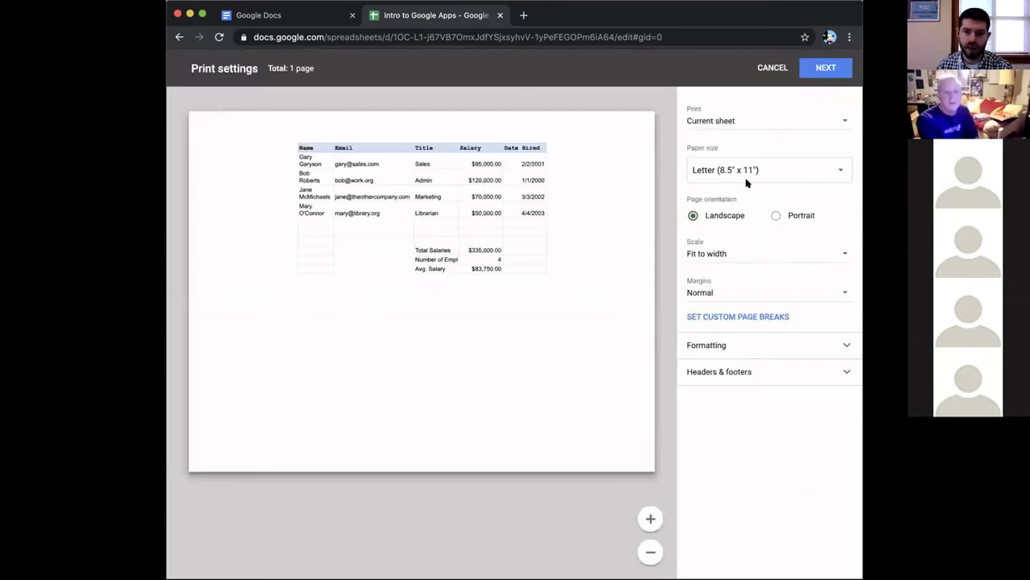
{"action": "left_click", "coordinate": [710, 122]}
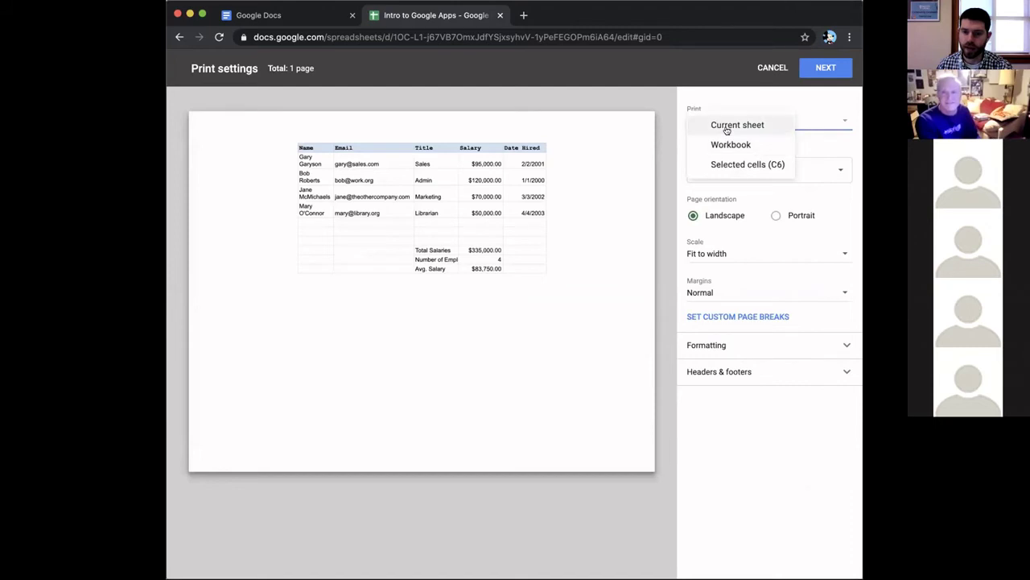
{"action": "left_click", "coordinate": [724, 127]}
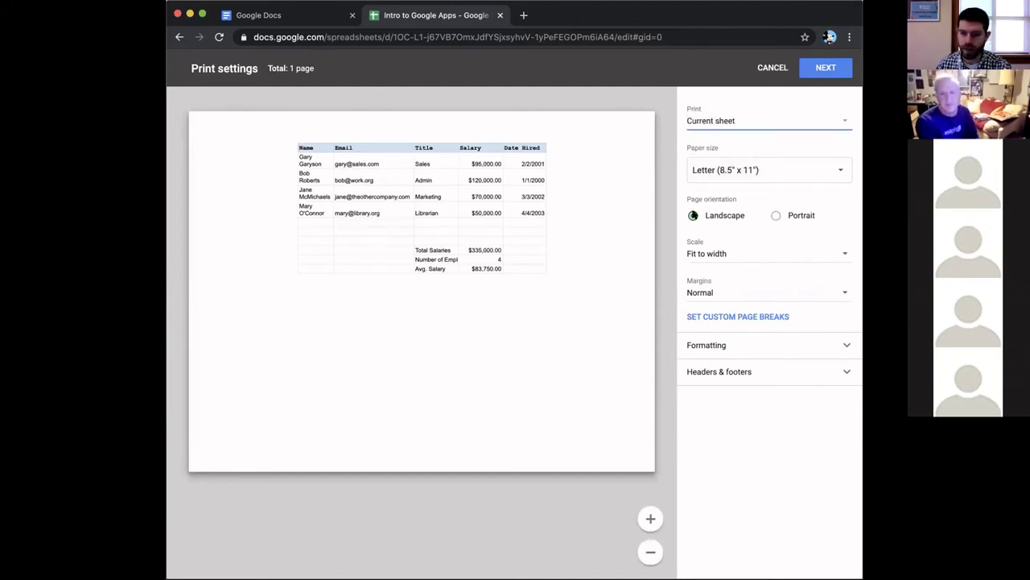
{"action": "left_click", "coordinate": [716, 120]}
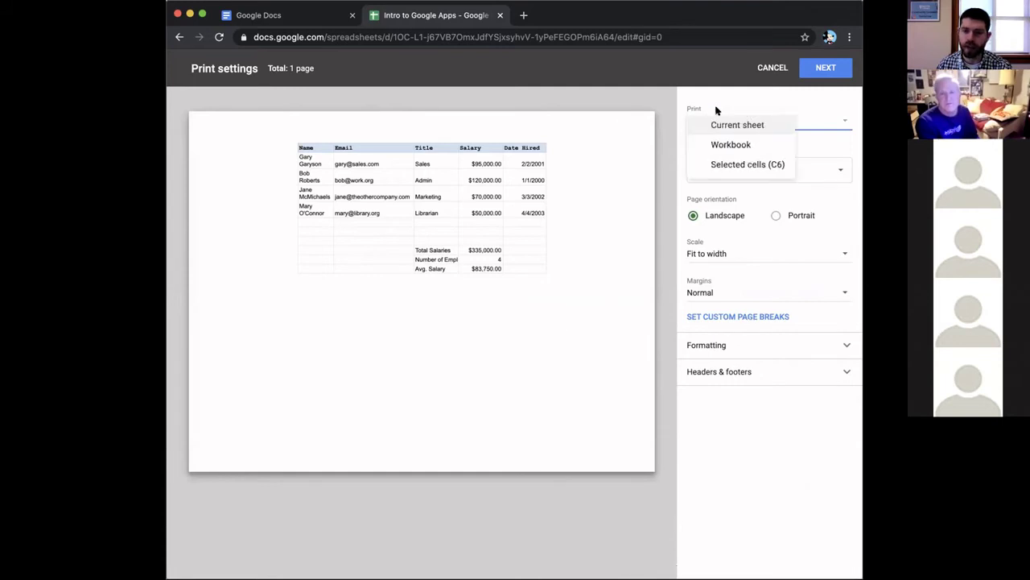
{"action": "left_click", "coordinate": [732, 165]}
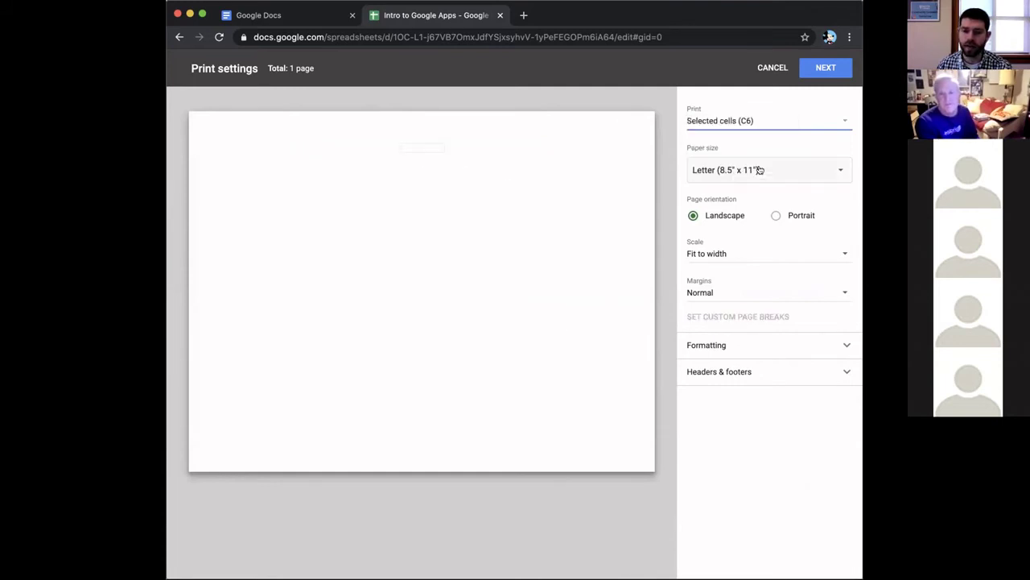
{"action": "left_click", "coordinate": [749, 125]}
{"action": "left_click", "coordinate": [738, 86]}
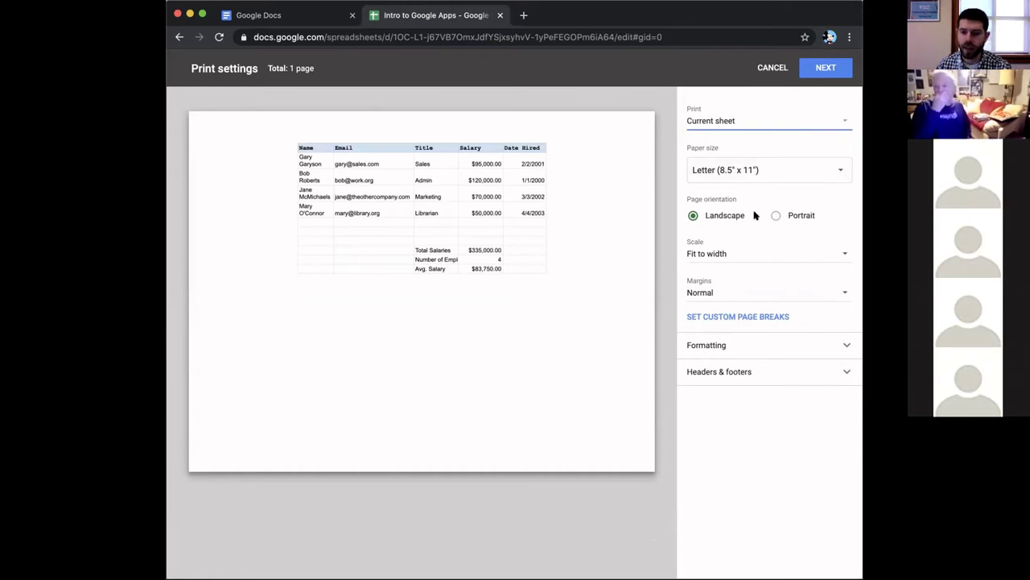
{"action": "left_click", "coordinate": [719, 172]}
{"action": "left_click", "coordinate": [718, 172]}
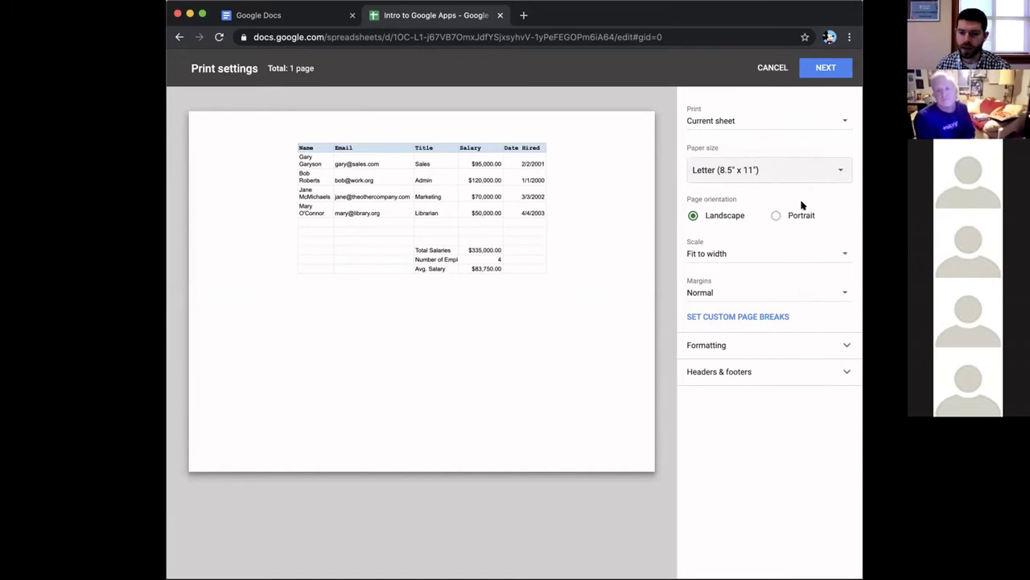
{"action": "left_click", "coordinate": [776, 216]}
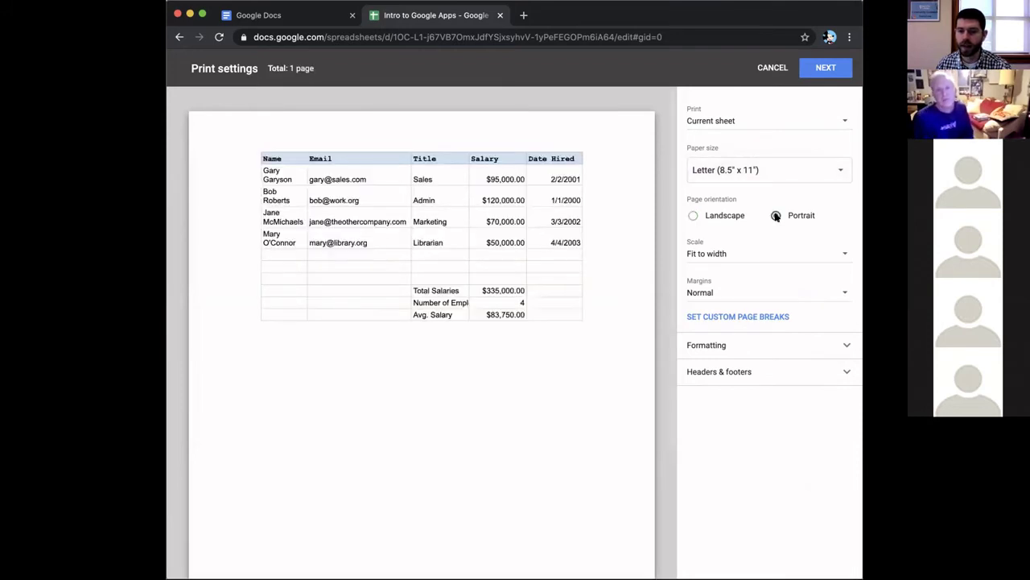
{"action": "left_click", "coordinate": [692, 215]}
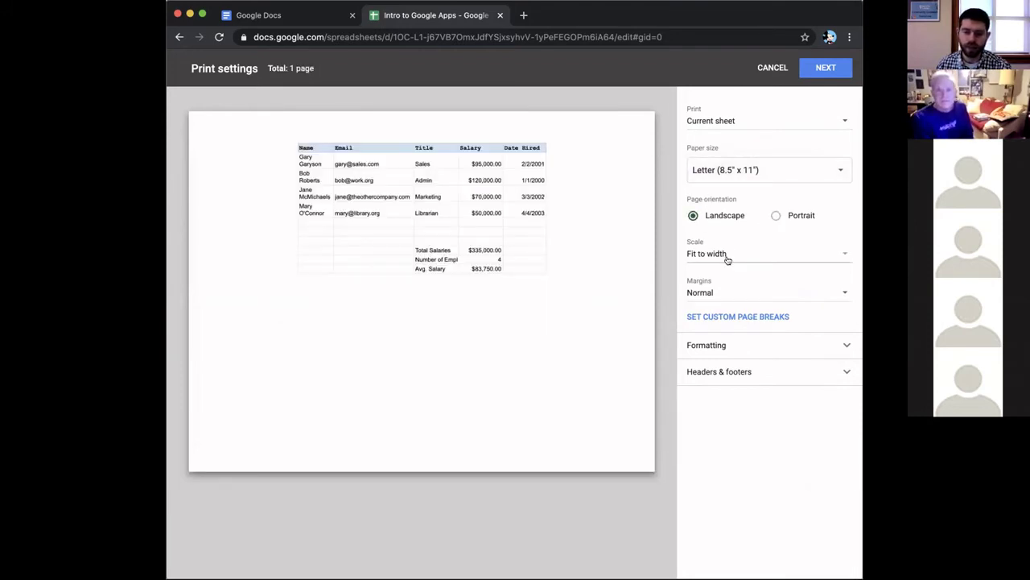
{"action": "left_click", "coordinate": [694, 253]}
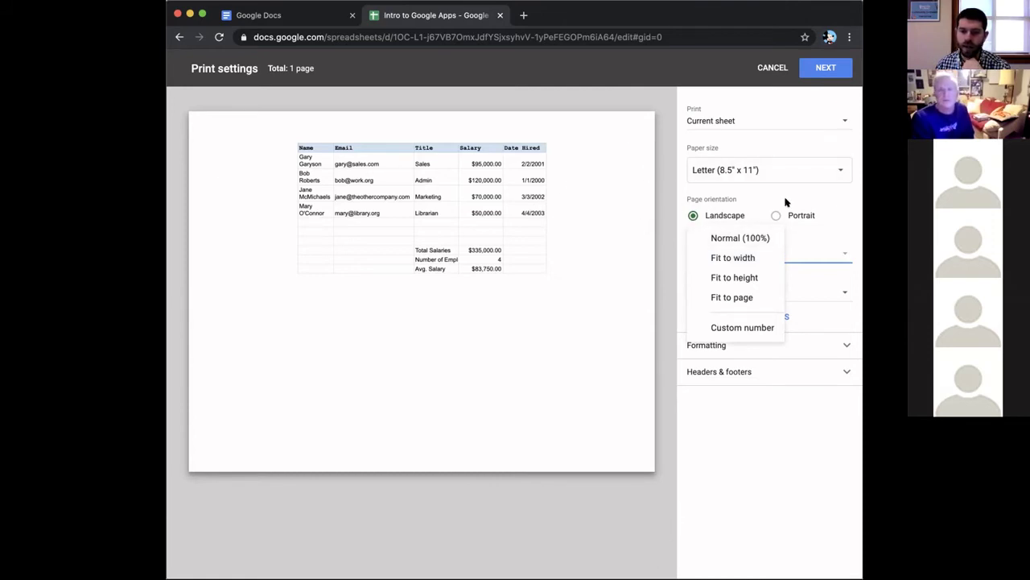
{"action": "left_click", "coordinate": [738, 227]}
{"action": "left_click", "coordinate": [701, 255]}
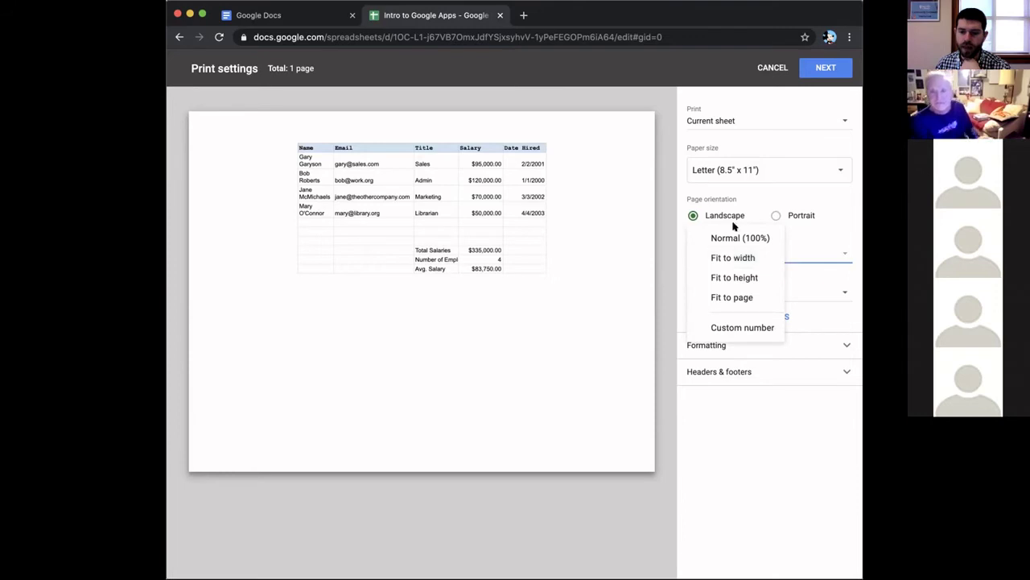
{"action": "left_click", "coordinate": [727, 258]}
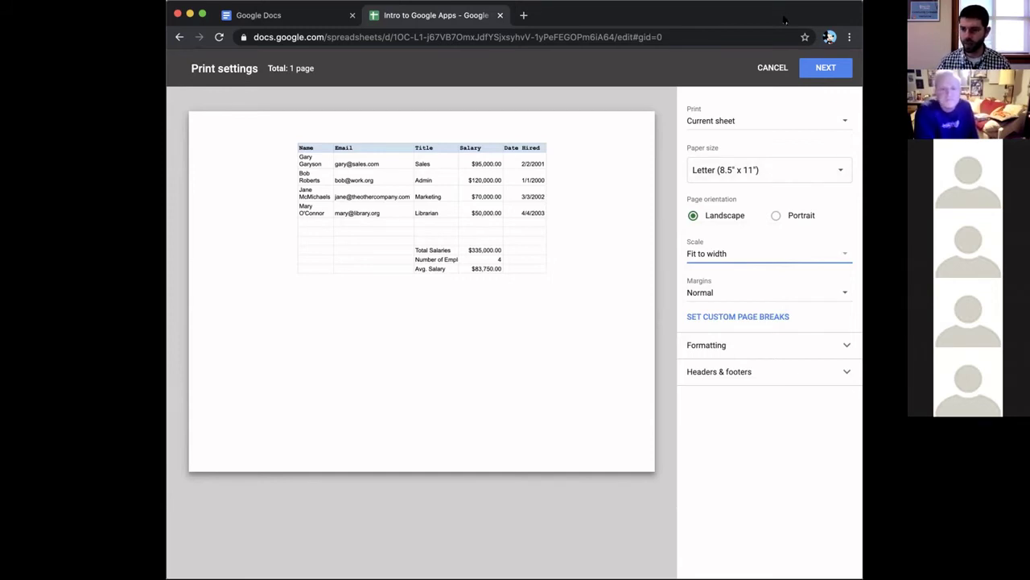
{"action": "left_click", "coordinate": [772, 68]}
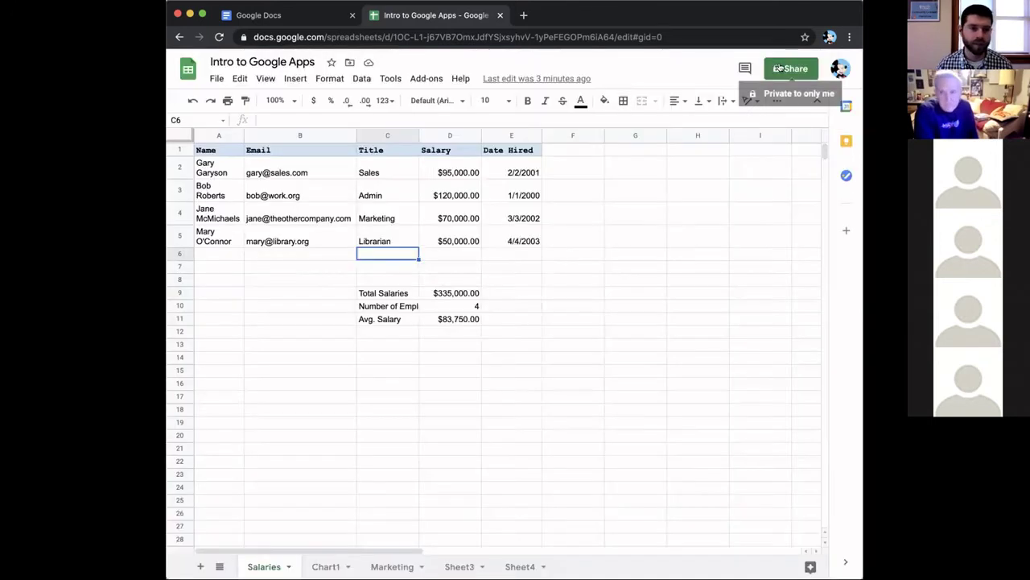
- Select B14, then go to the Sheets home page and show the Google apps panel
{"action": "left_click", "coordinate": [338, 358]}
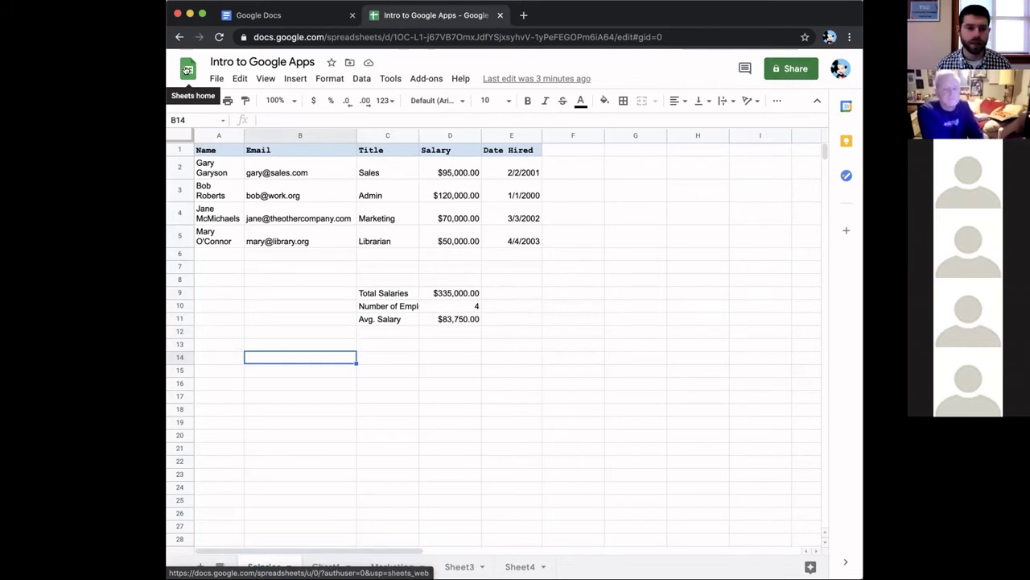
{"action": "left_click", "coordinate": [187, 70]}
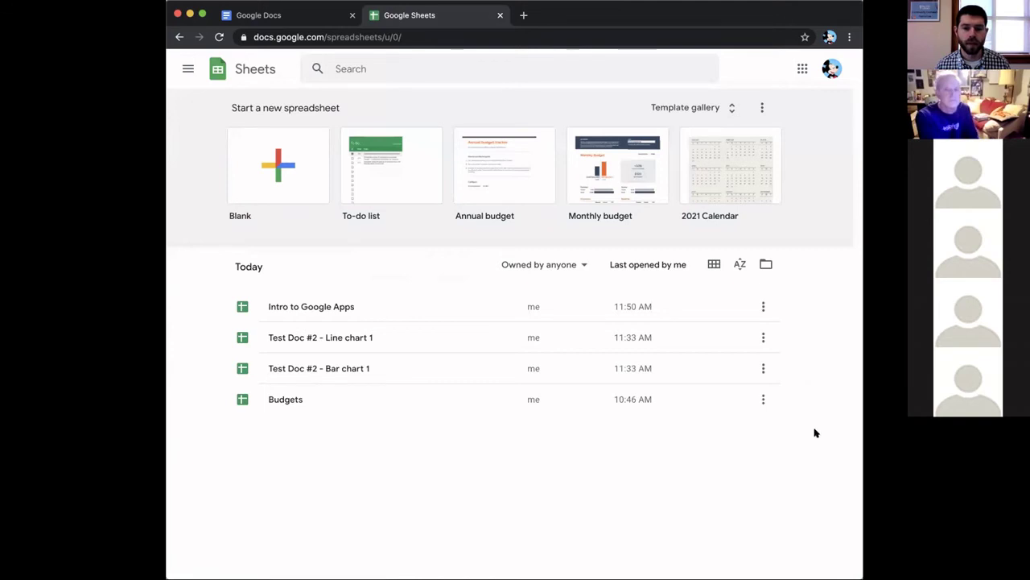
{"action": "left_click", "coordinate": [801, 69]}
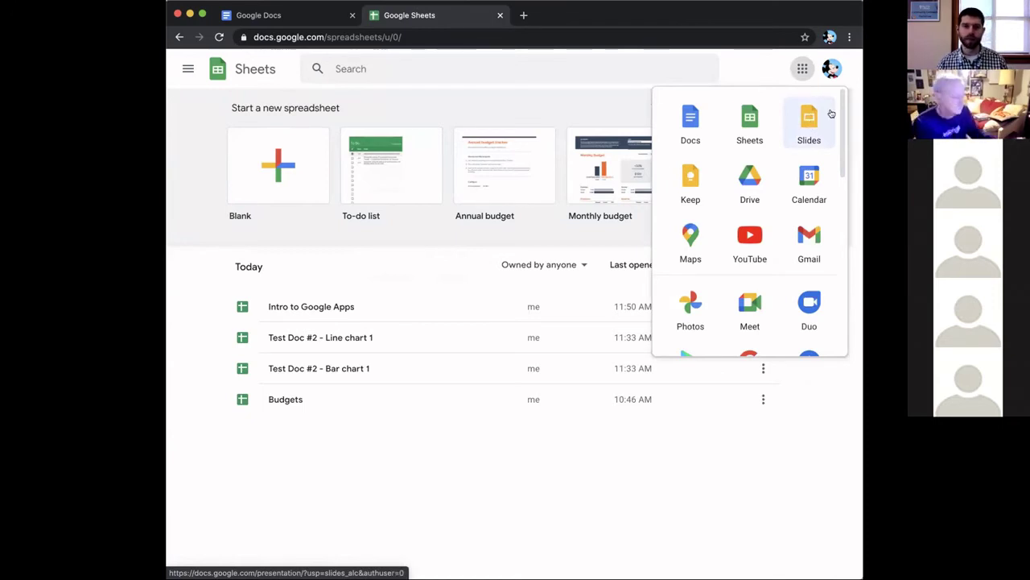
- Launch Google Slides from the apps panel and load the Untitled presentation
{"action": "left_click", "coordinate": [810, 119]}
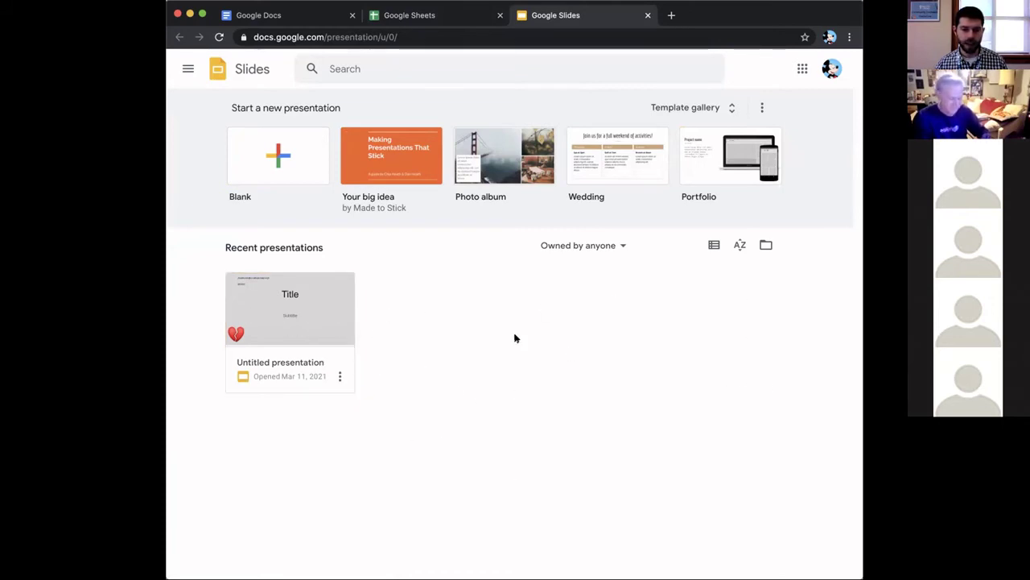
{"action": "left_click", "coordinate": [277, 333]}
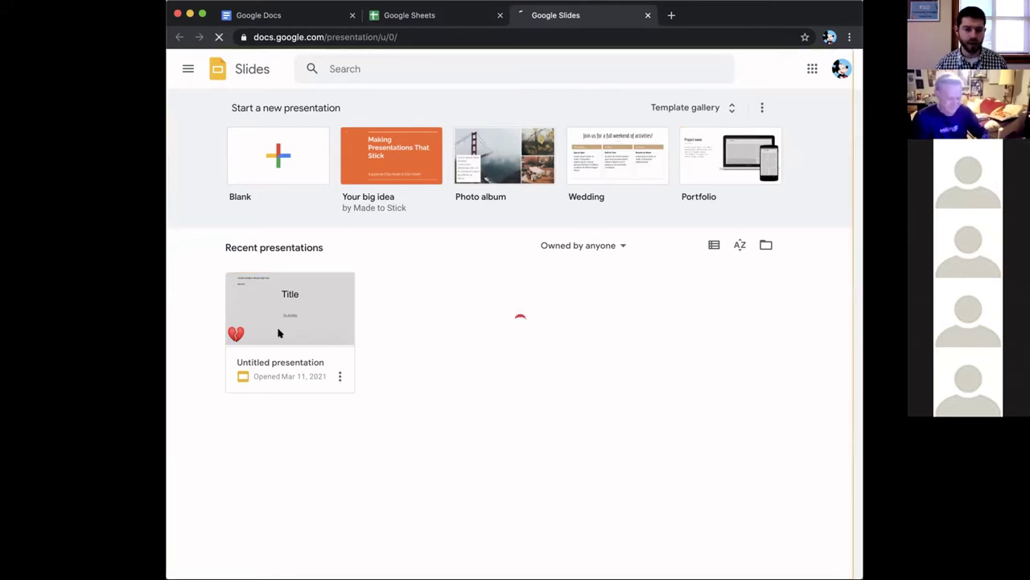
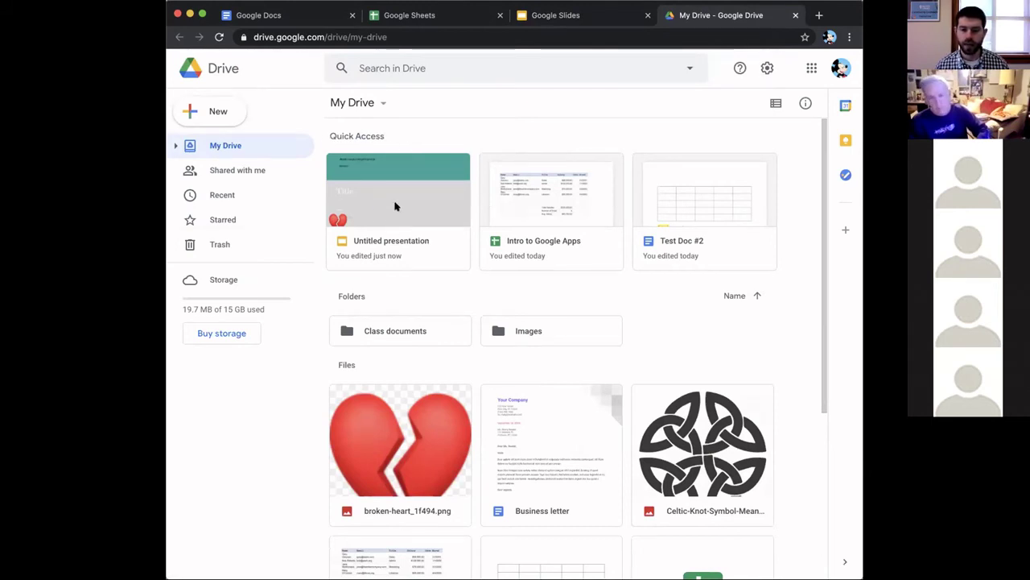
{"action": "left_click", "coordinate": [545, 198]}
{"action": "left_click", "coordinate": [672, 208]}
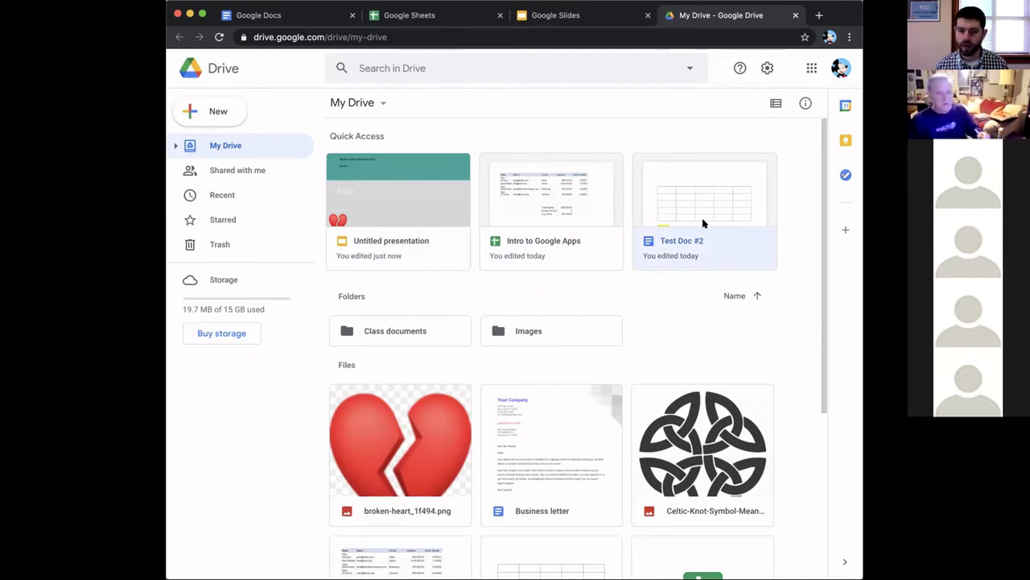
{"action": "left_click", "coordinate": [378, 197]}
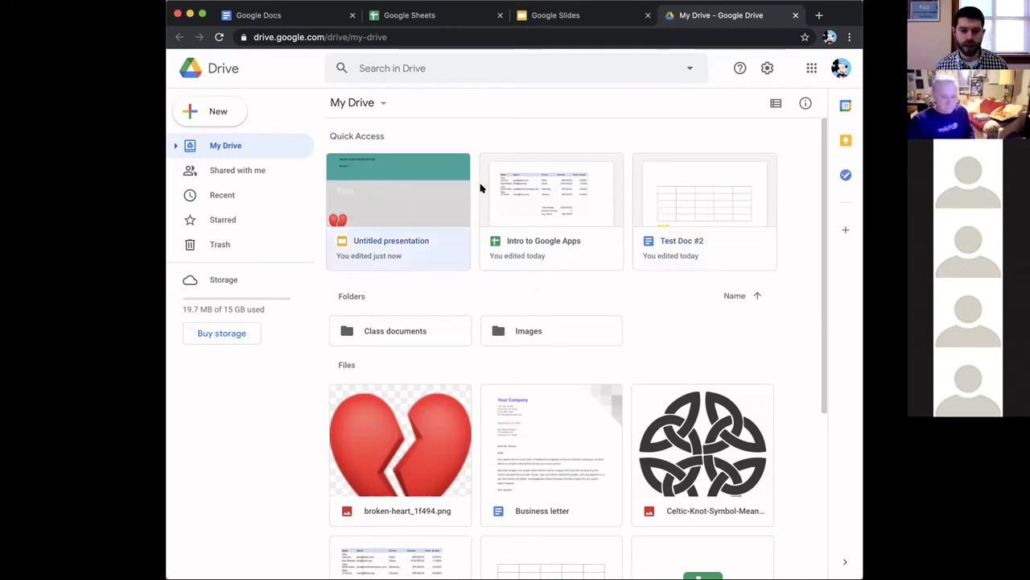
{"action": "left_click", "coordinate": [547, 177]}
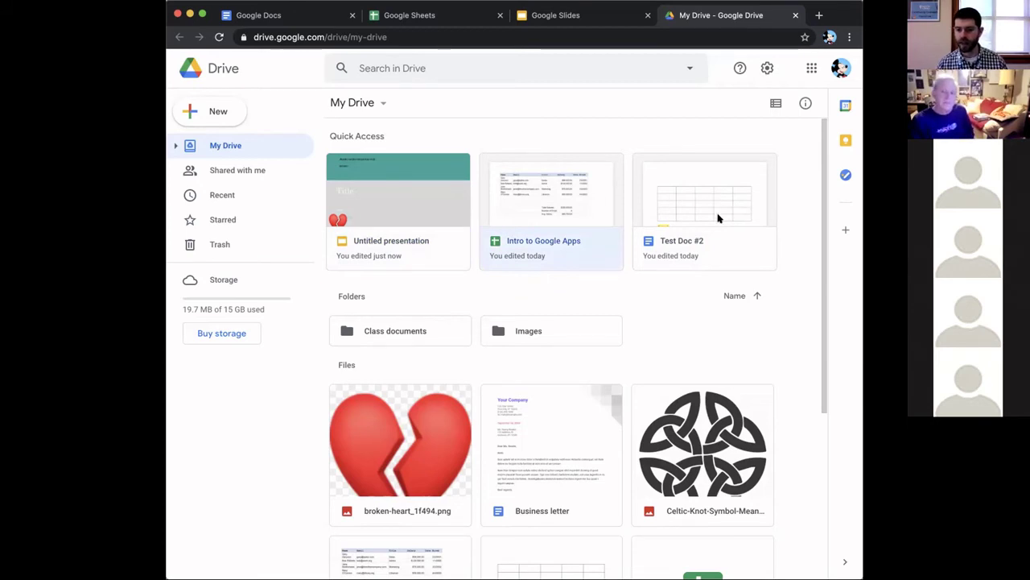
{"action": "left_click", "coordinate": [537, 292]}
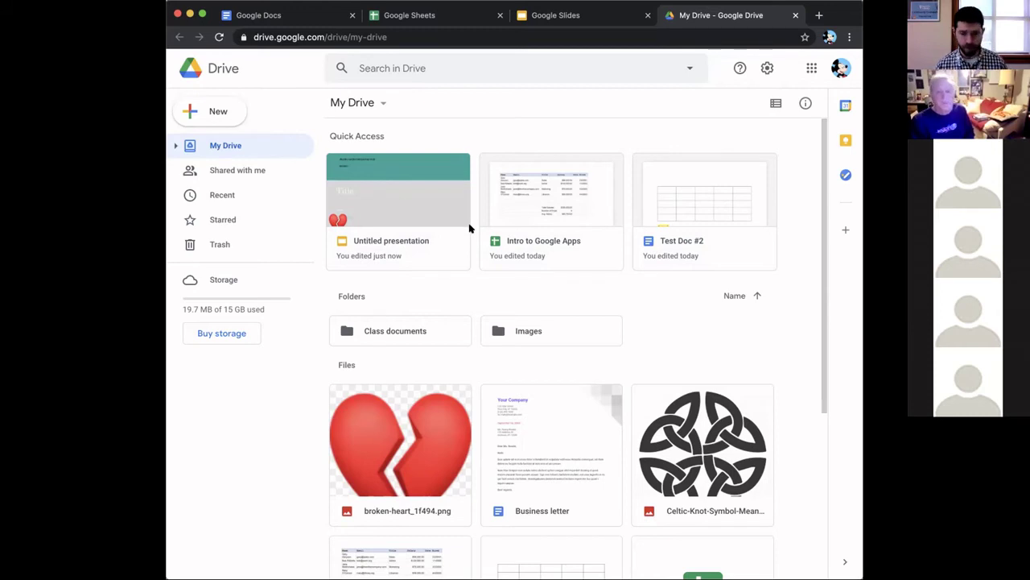
{"action": "left_click", "coordinate": [538, 331]}
{"action": "left_click", "coordinate": [405, 338]}
{"action": "left_click", "coordinate": [705, 337]}
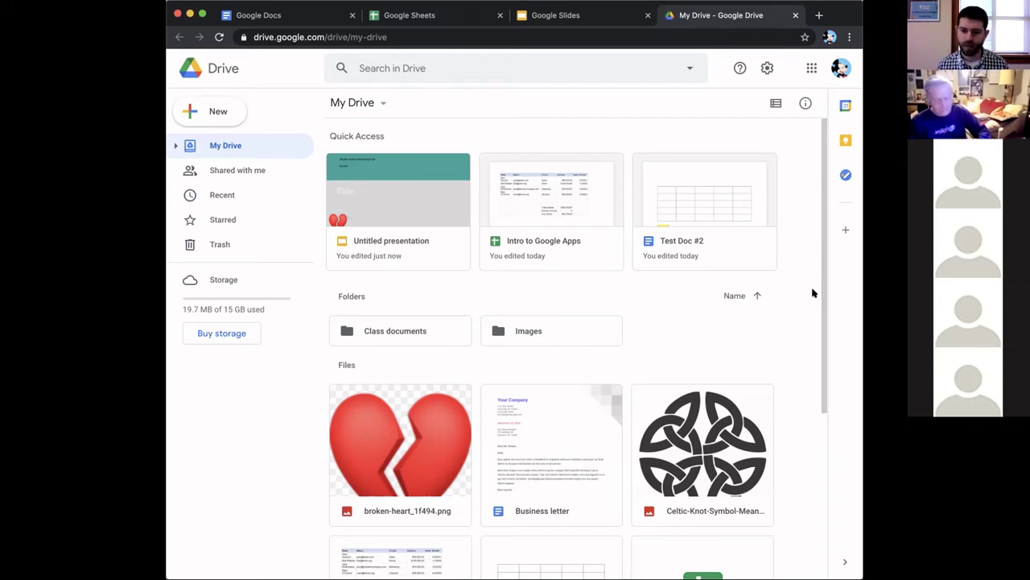
{"action": "scroll", "coordinate": [497, 306], "scroll_direction": "down", "scroll_amount": 1}
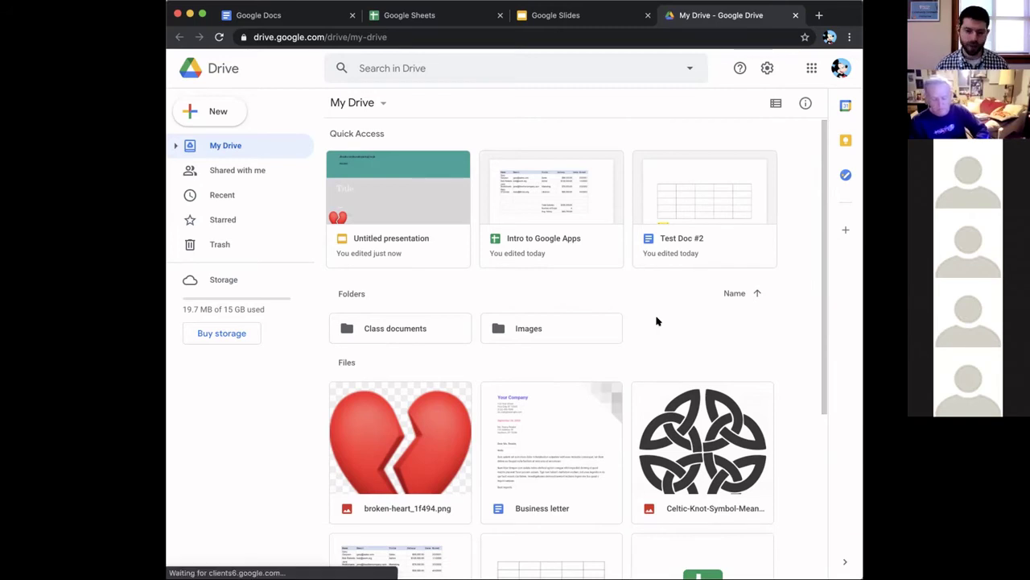
{"action": "scroll", "coordinate": [366, 346], "scroll_direction": "down", "scroll_amount": 3}
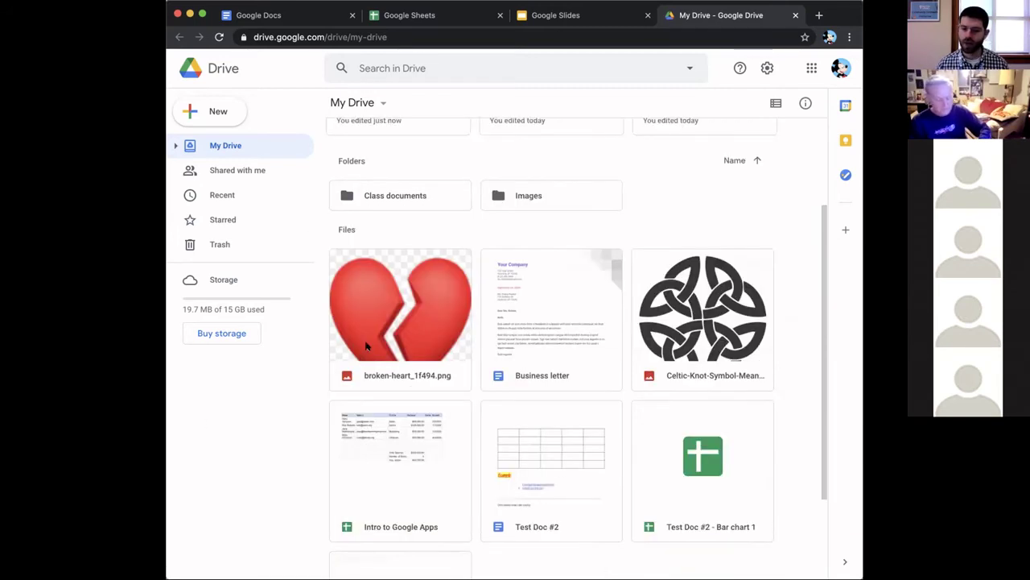
{"action": "scroll", "coordinate": [655, 228], "scroll_direction": "down", "scroll_amount": 1}
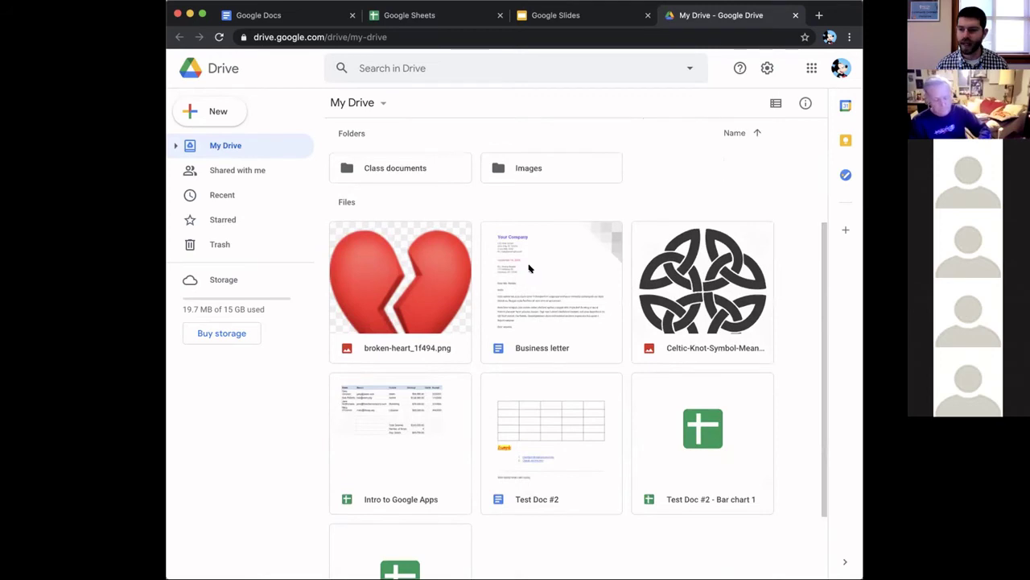
{"action": "scroll", "coordinate": [515, 435], "scroll_direction": "up", "scroll_amount": 4}
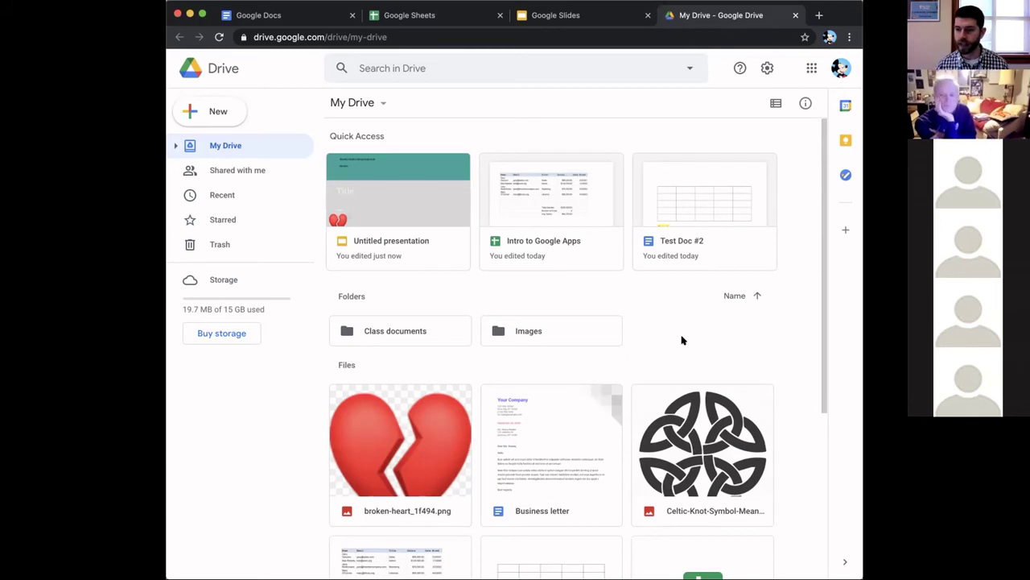
- Create a new folder named 'Intro to Google Apps' in My Drive
{"action": "left_click", "coordinate": [187, 111]}
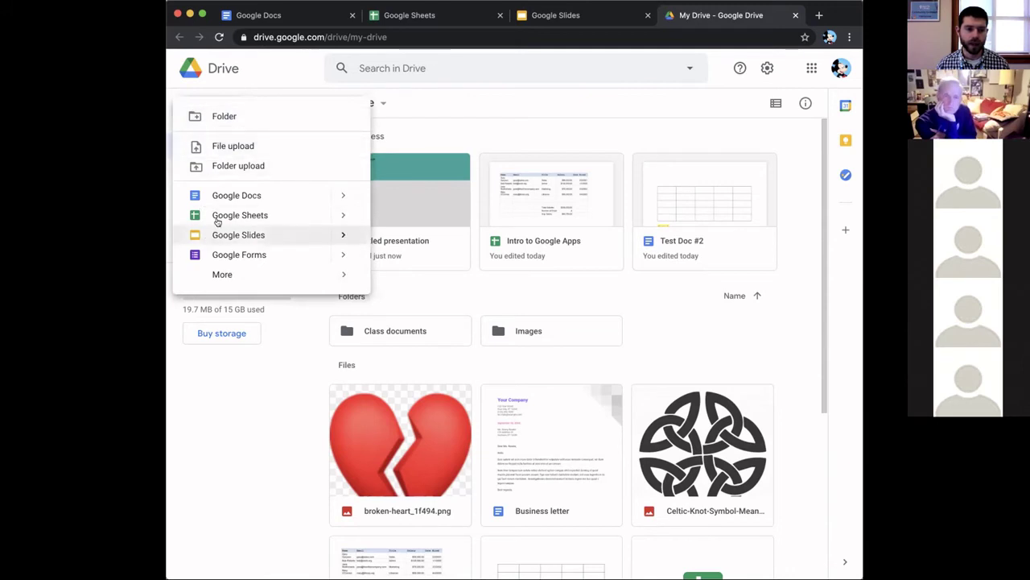
{"action": "left_click", "coordinate": [219, 116]}
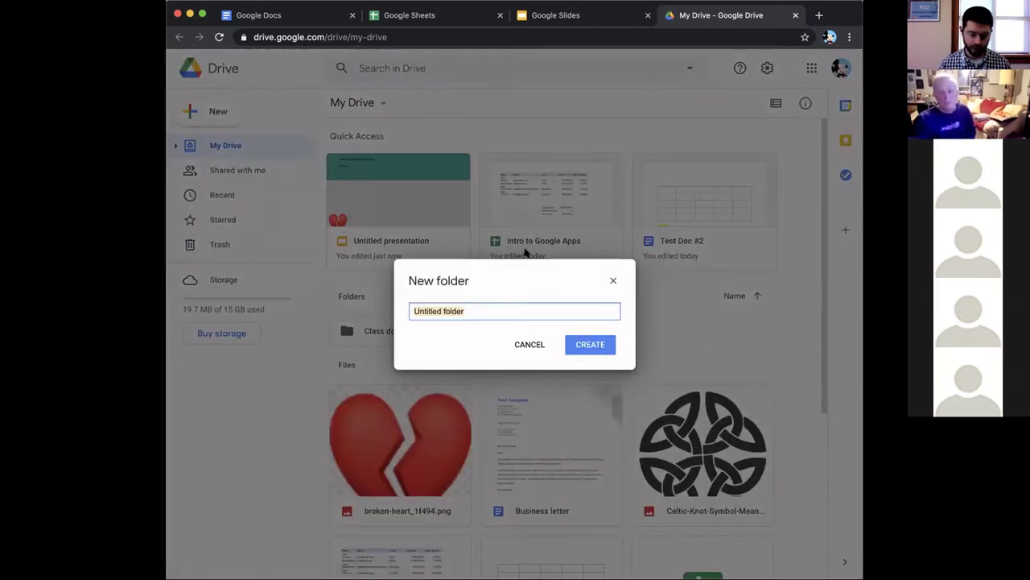
{"action": "type", "text": "Int"}
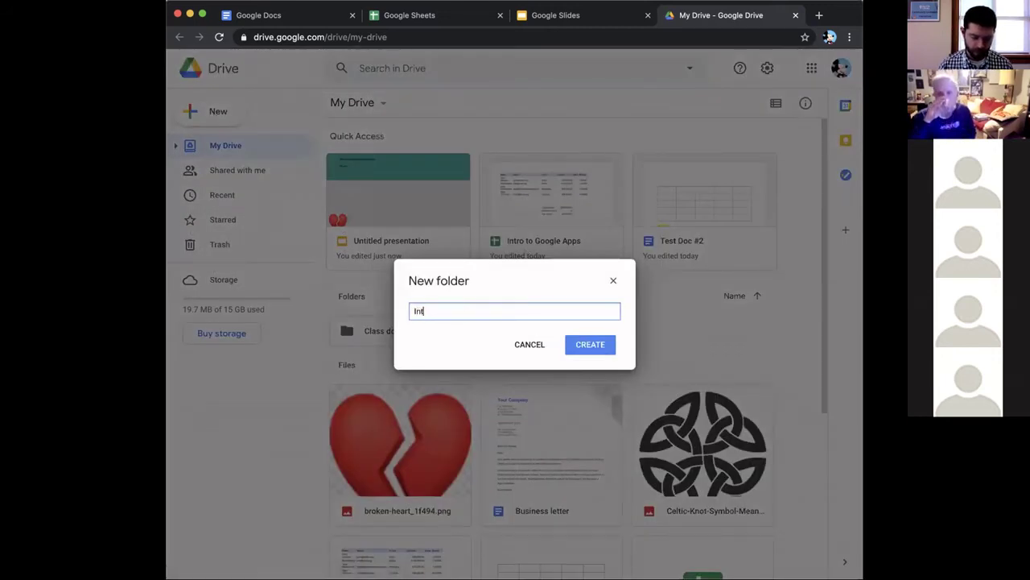
{"action": "type", "text": "ro to Google Apps"}
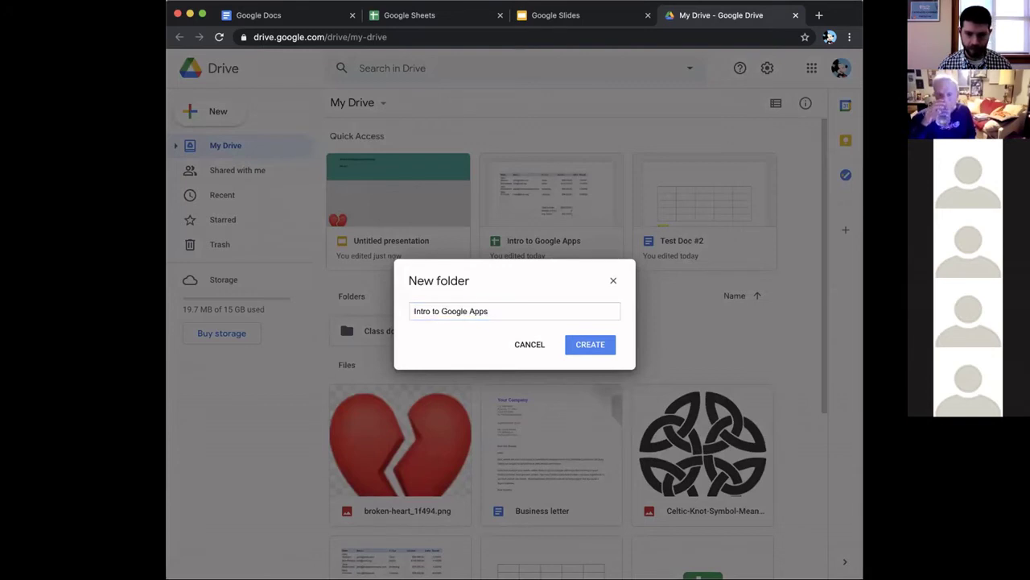
{"action": "key", "text": "Return"}
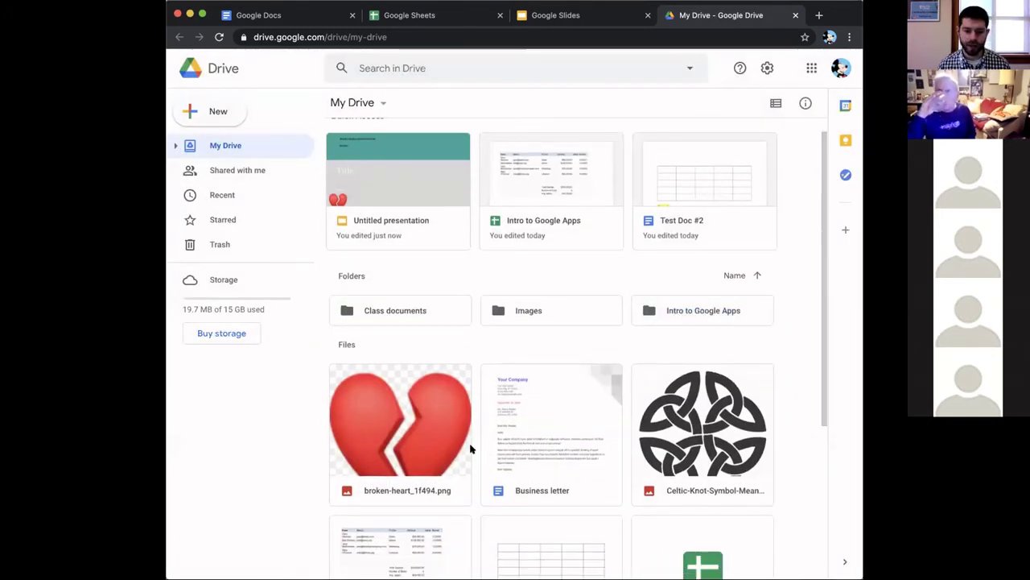
- Drag Test Doc #2 into the Intro to Google Apps folder
{"action": "scroll", "coordinate": [558, 467], "scroll_direction": "down", "scroll_amount": 1}
{"action": "scroll", "coordinate": [585, 479], "scroll_direction": "down", "scroll_amount": 5}
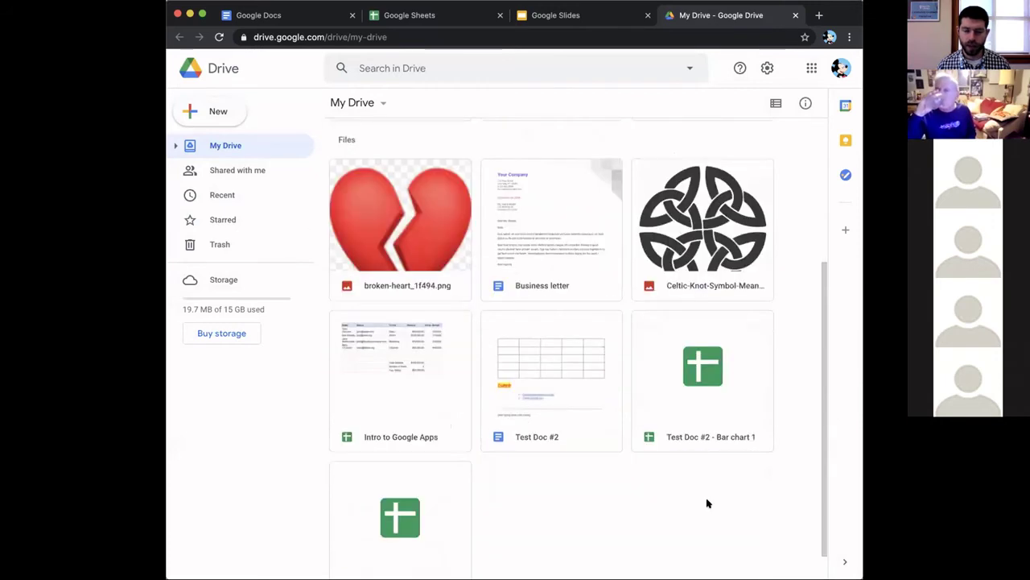
{"action": "scroll", "coordinate": [660, 241], "scroll_direction": "up", "scroll_amount": 1}
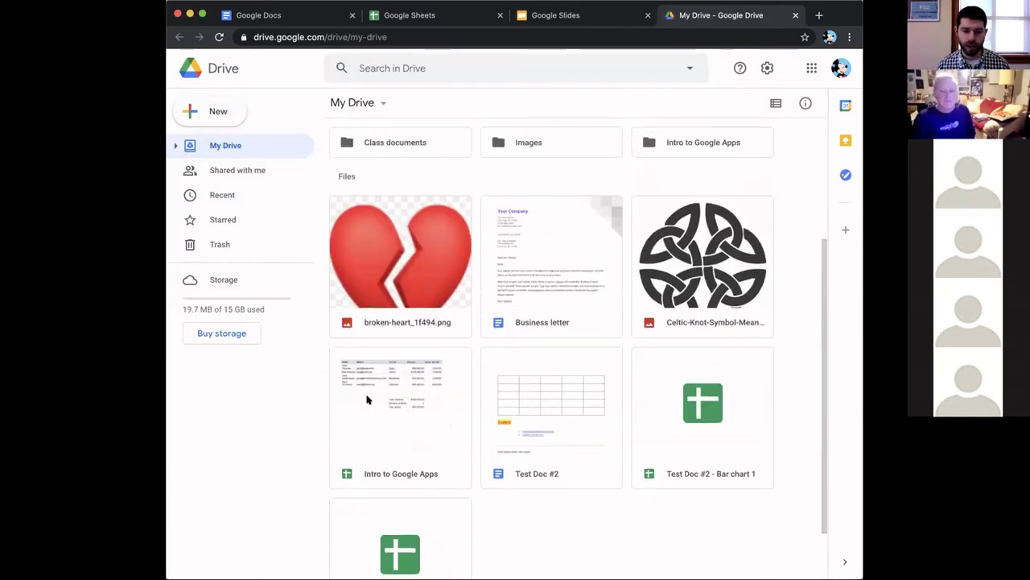
{"action": "left_click_drag", "start_coordinate": [548, 405], "coordinate": [653, 190]}
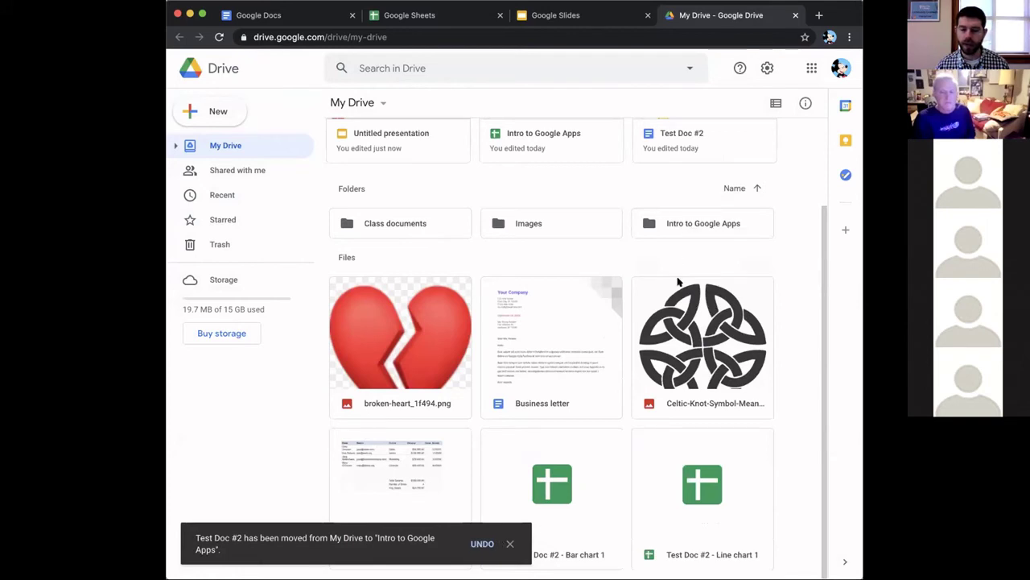
{"action": "double_click", "coordinate": [688, 225]}
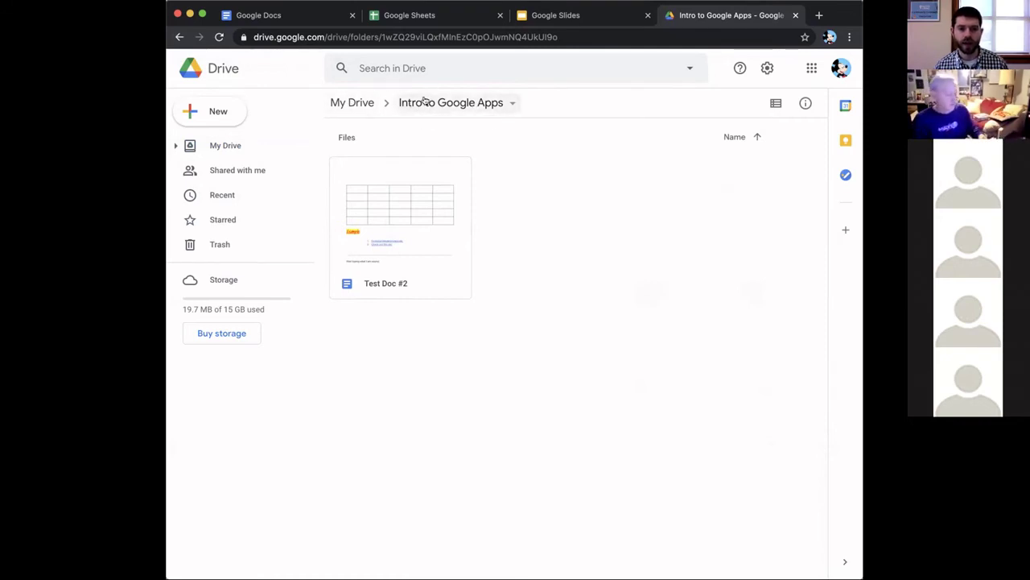
{"action": "left_click", "coordinate": [345, 101]}
{"action": "scroll", "coordinate": [453, 253], "scroll_direction": "down", "scroll_amount": 3}
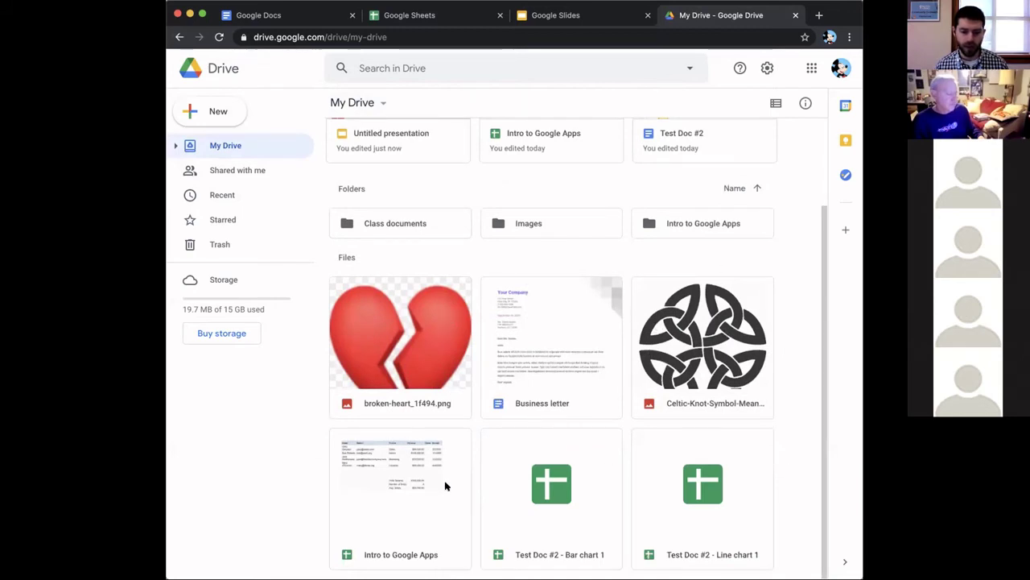
{"action": "left_click", "coordinate": [406, 526]}
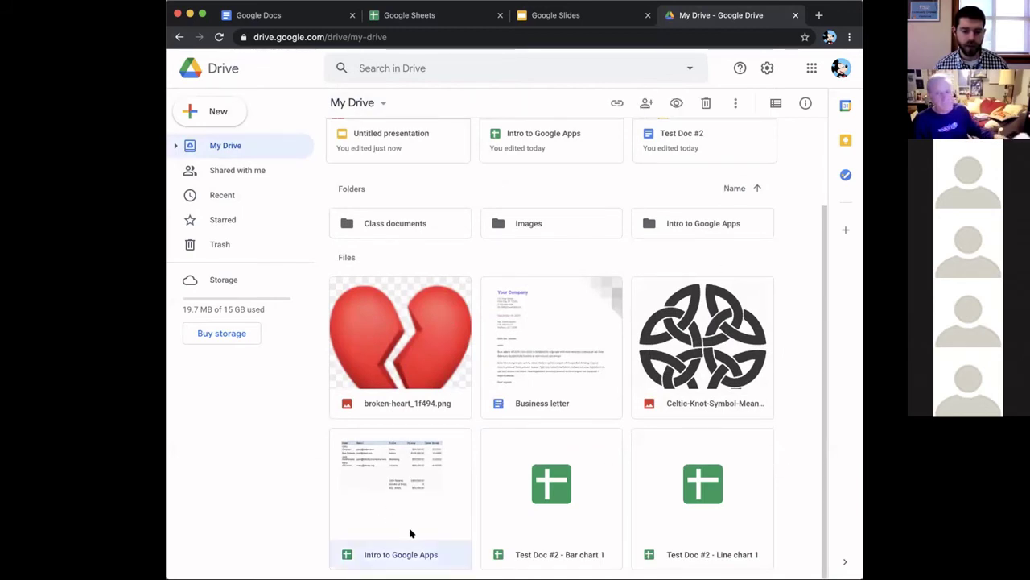
{"action": "left_click", "coordinate": [685, 225]}
- Move the Intro to Google Apps spreadsheet into the Intro to Google Apps folder using Move to
{"action": "left_click", "coordinate": [412, 473]}
{"action": "right_click", "coordinate": [362, 462]}
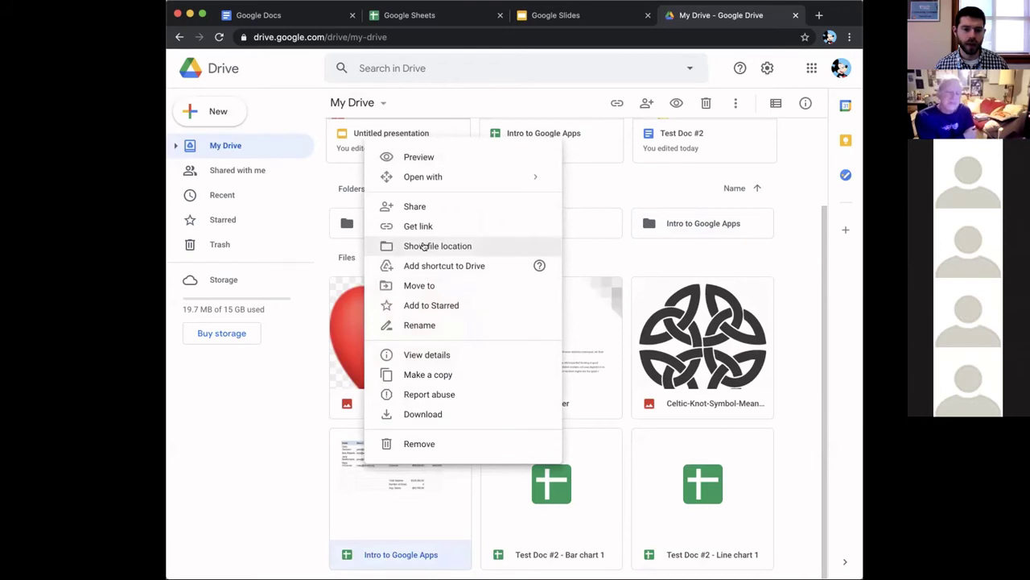
{"action": "left_click", "coordinate": [405, 286]}
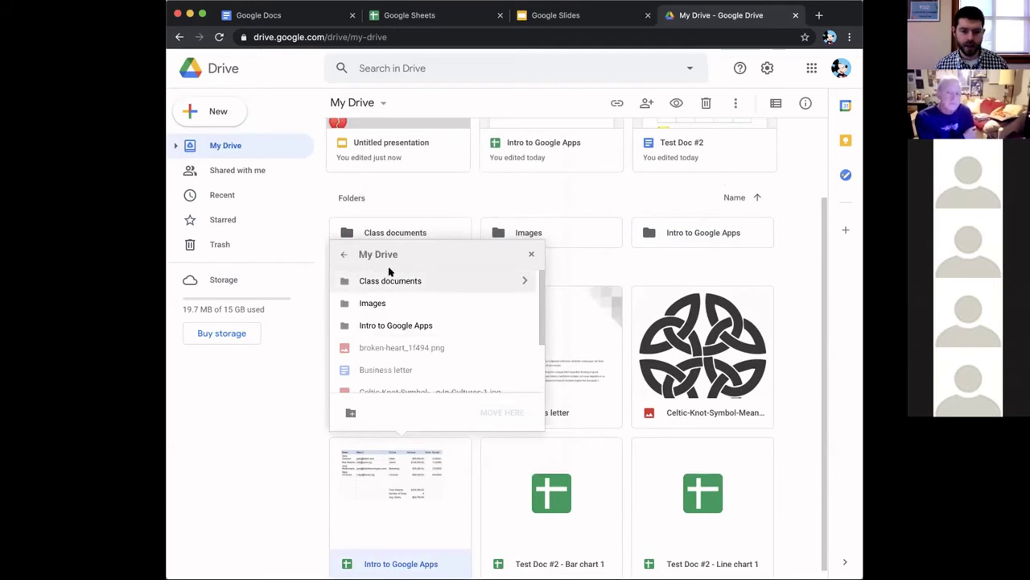
{"action": "left_click", "coordinate": [363, 326]}
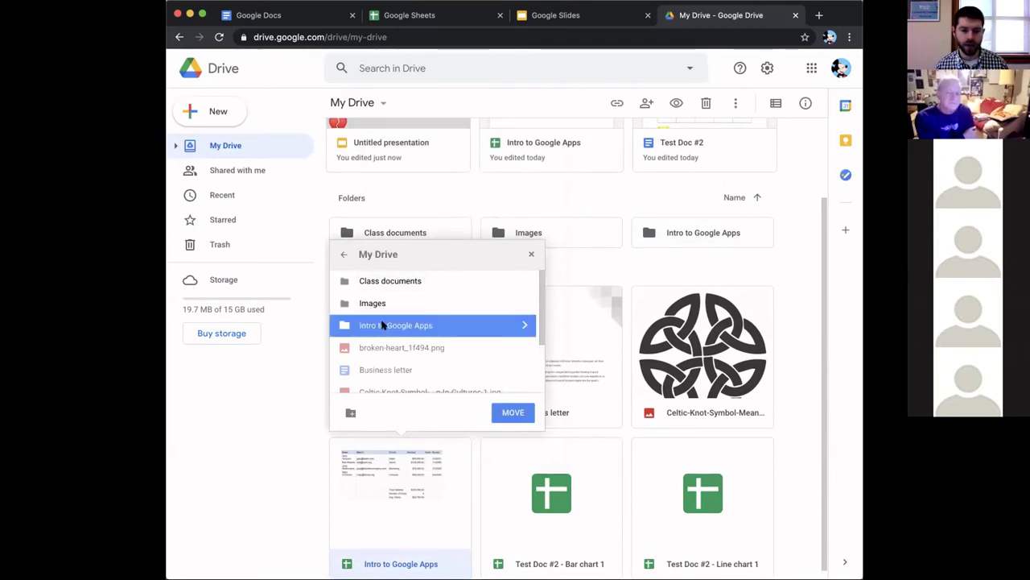
{"action": "left_click", "coordinate": [512, 412]}
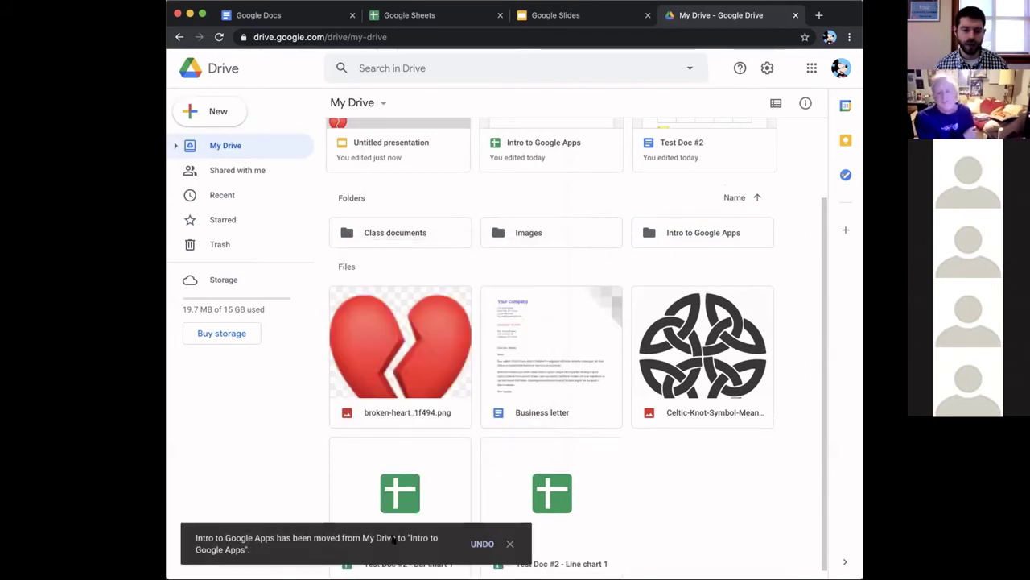
- Open the Intro to Google Apps folder to check its contents, then return to My Drive
{"action": "double_click", "coordinate": [687, 231]}
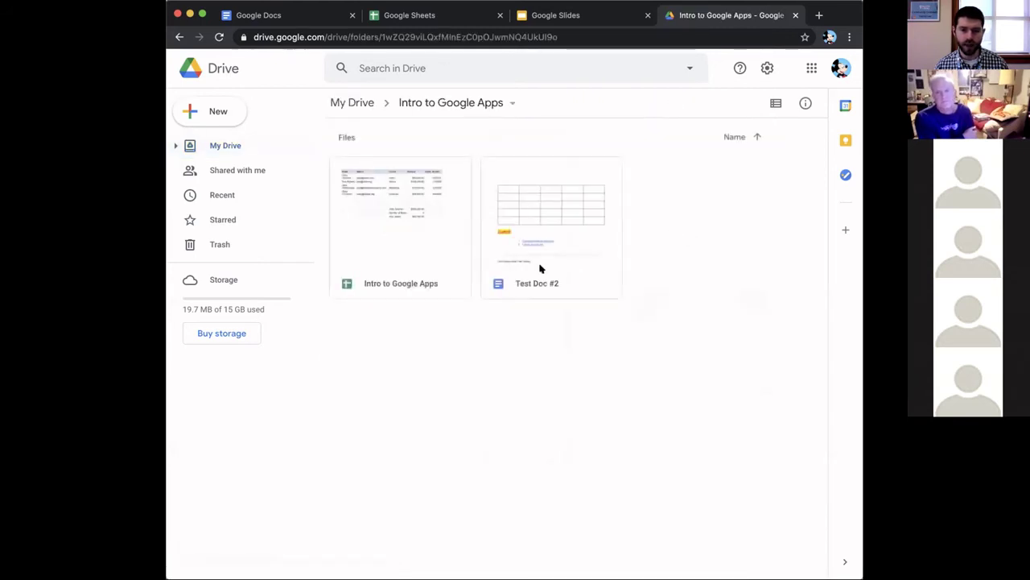
{"action": "left_click", "coordinate": [352, 103]}
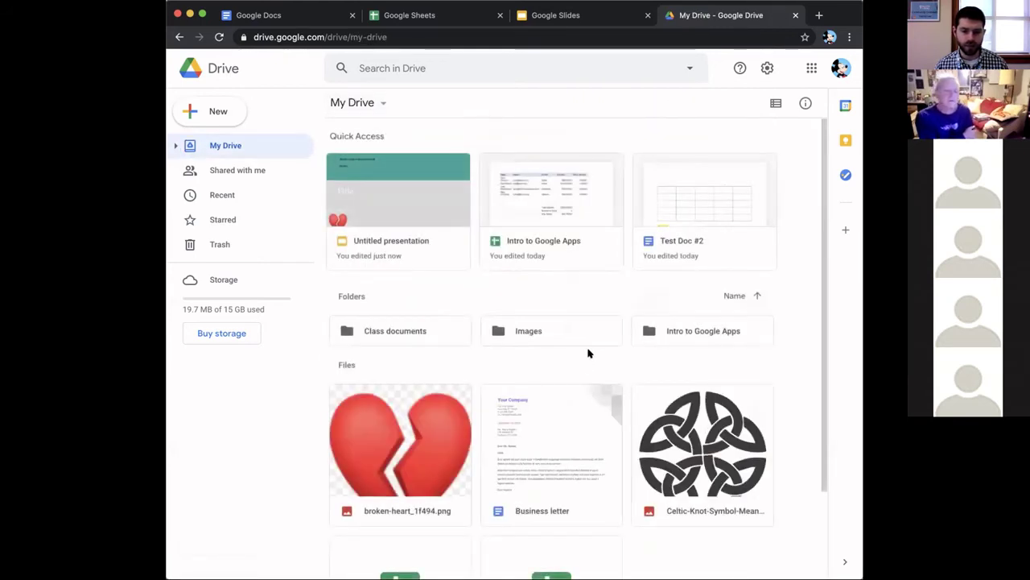
{"action": "scroll", "coordinate": [626, 540], "scroll_direction": "down", "scroll_amount": 3}
{"action": "scroll", "coordinate": [691, 459], "scroll_direction": "up", "scroll_amount": 3}
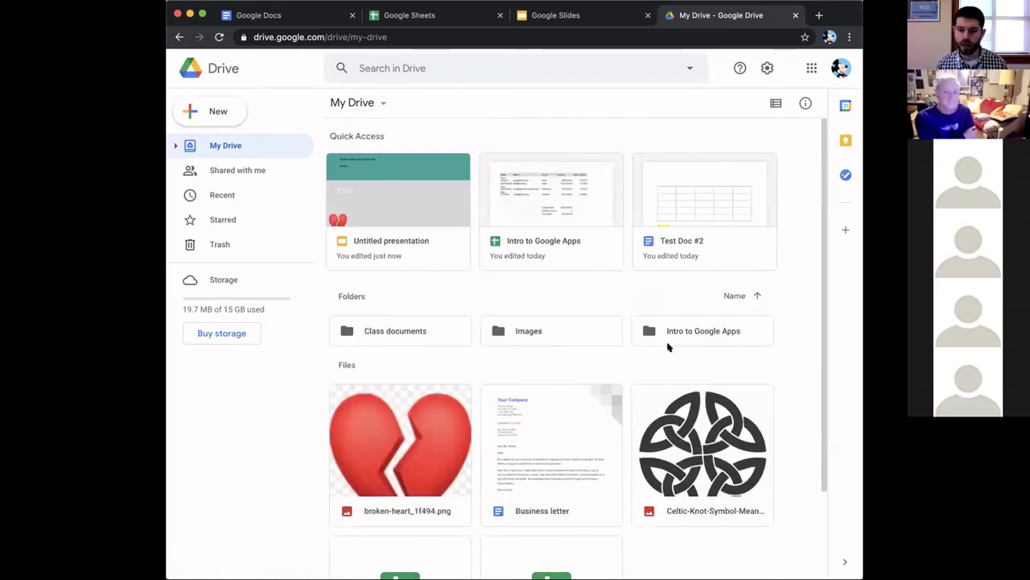
{"action": "left_click", "coordinate": [518, 342]}
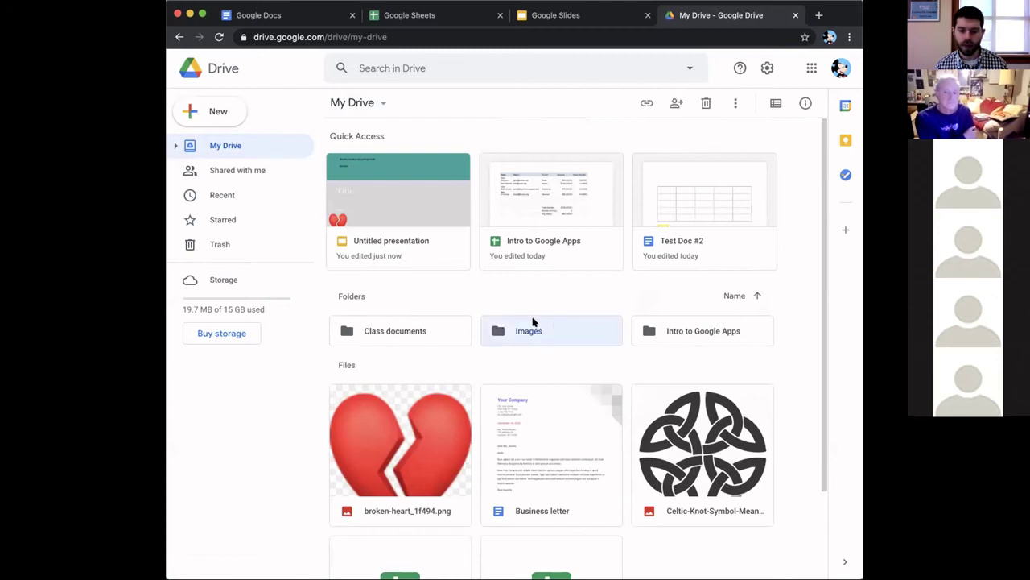
{"action": "left_click_drag", "start_coordinate": [529, 315], "coordinate": [377, 333]}
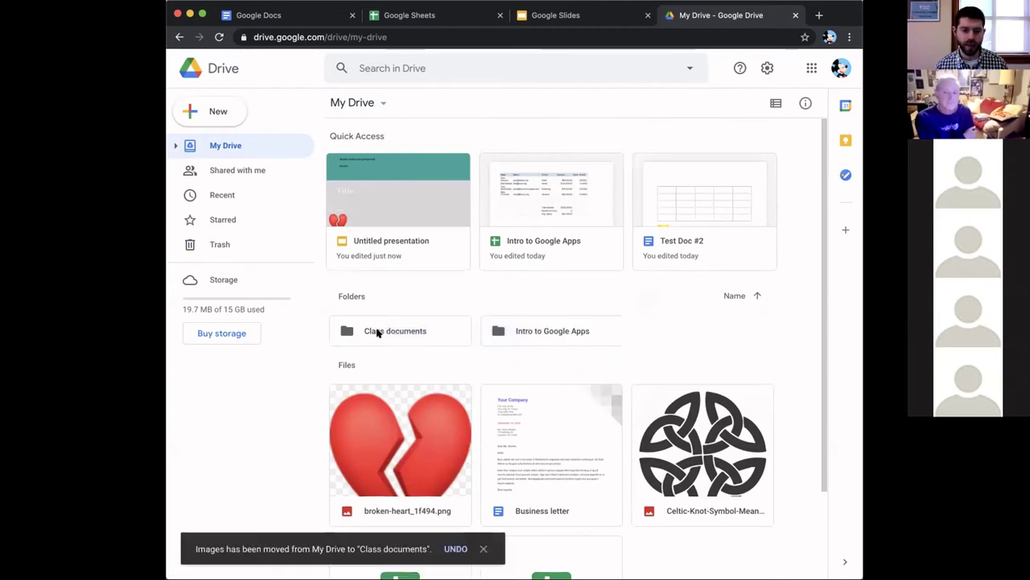
{"action": "double_click", "coordinate": [375, 334]}
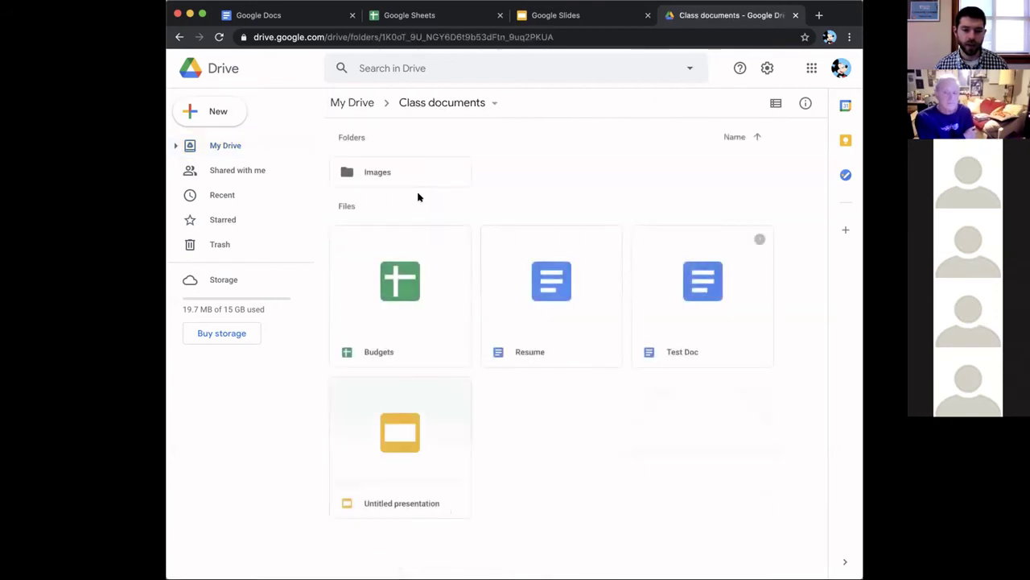
{"action": "left_click", "coordinate": [378, 174]}
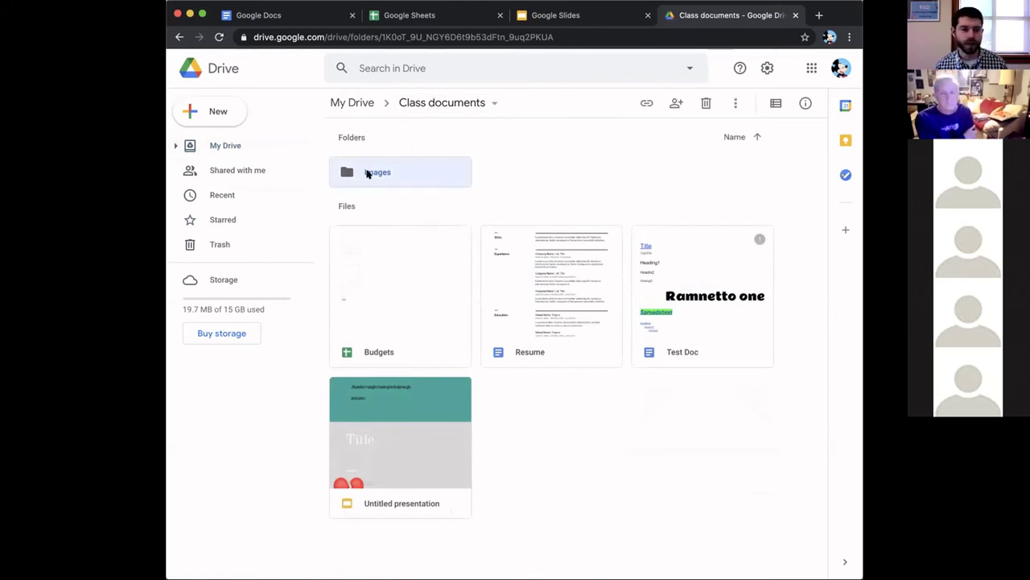
{"action": "left_click", "coordinate": [355, 103]}
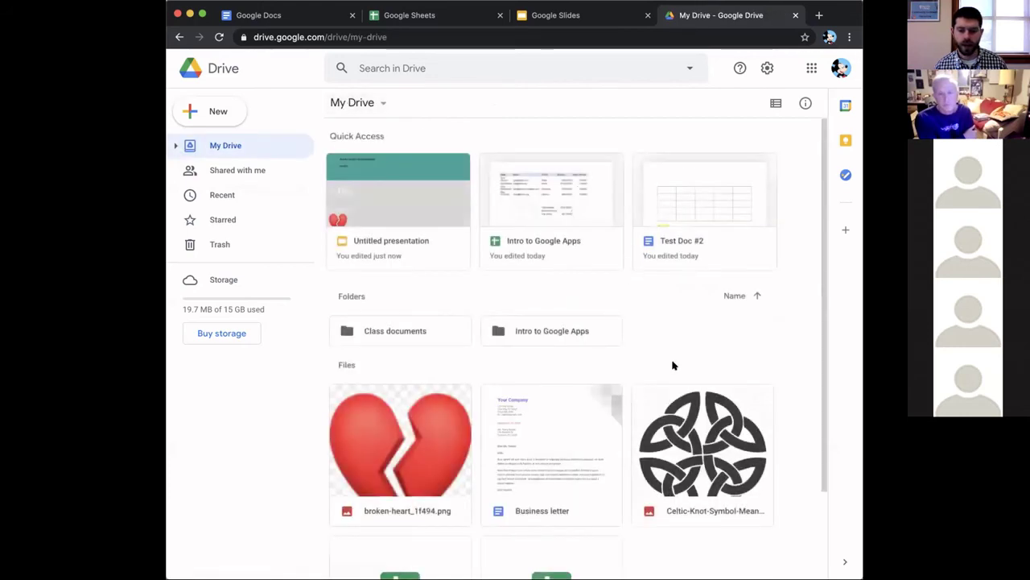
{"action": "scroll", "coordinate": [676, 364], "scroll_direction": "down", "scroll_amount": 1}
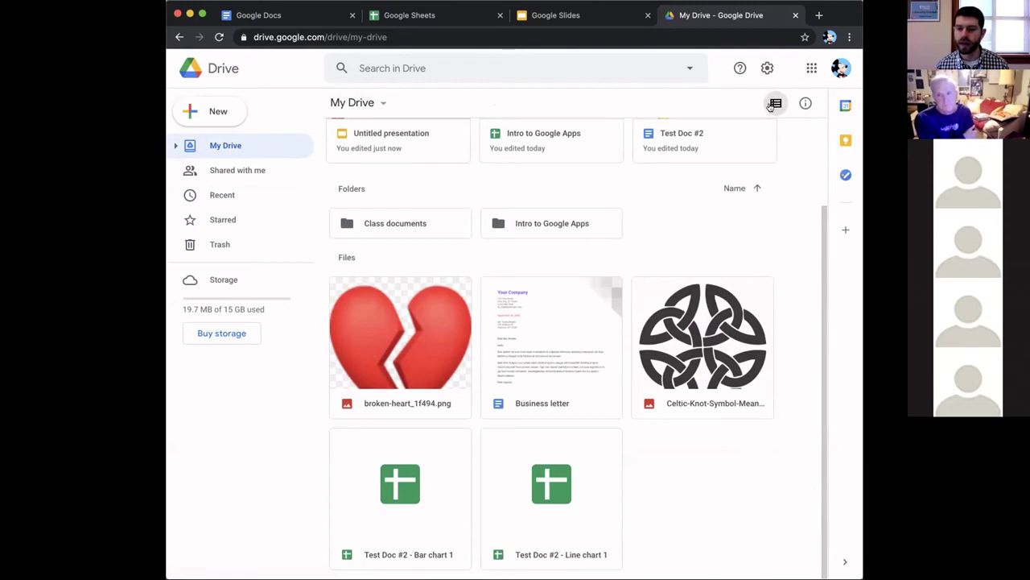
{"action": "left_click", "coordinate": [774, 104]}
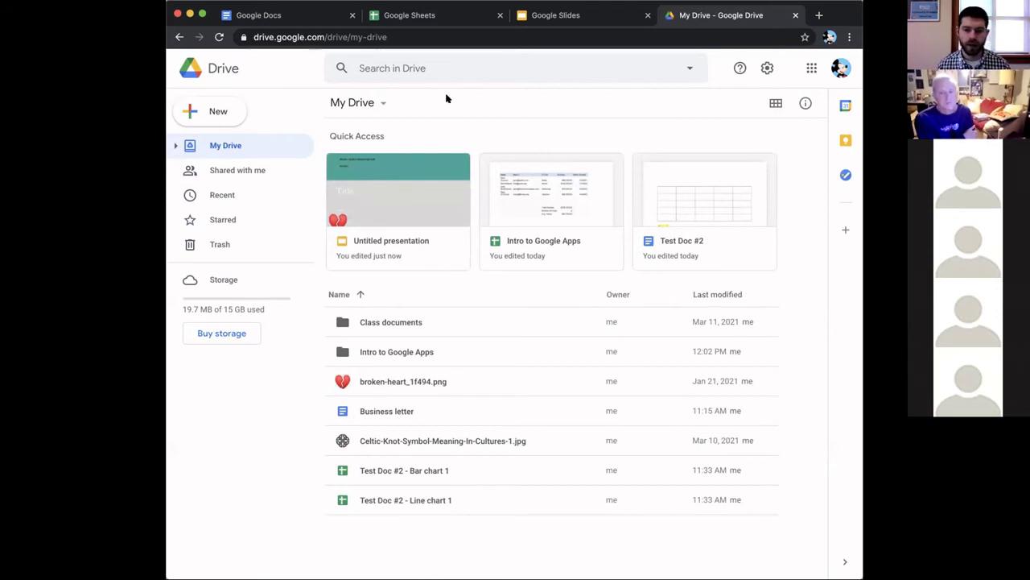
{"action": "left_click", "coordinate": [775, 105]}
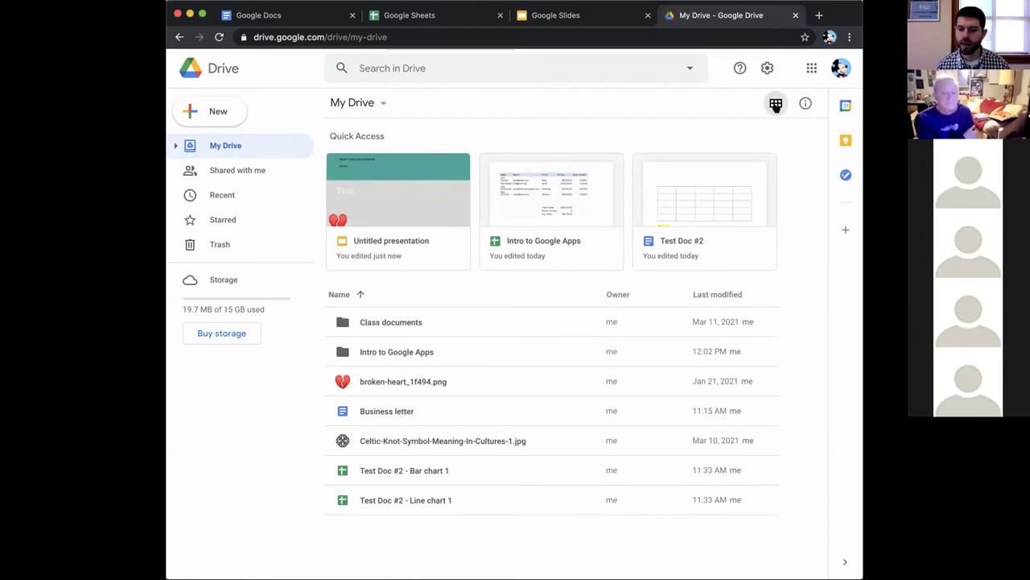
{"action": "left_click", "coordinate": [775, 104]}
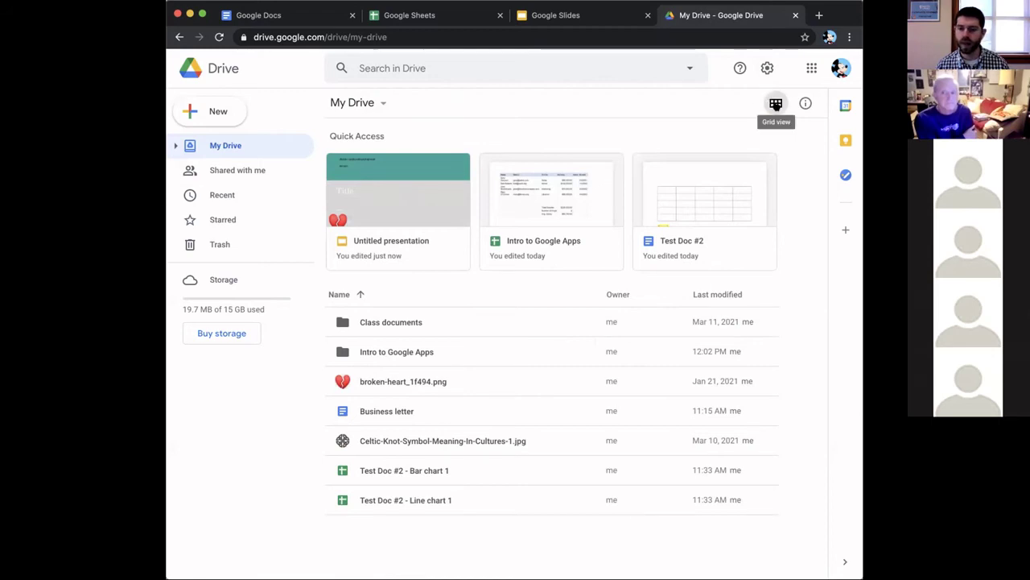
{"action": "left_click", "coordinate": [775, 104]}
{"action": "scroll", "coordinate": [692, 201], "scroll_direction": "down", "scroll_amount": 2}
{"action": "scroll", "coordinate": [660, 249], "scroll_direction": "up", "scroll_amount": 2}
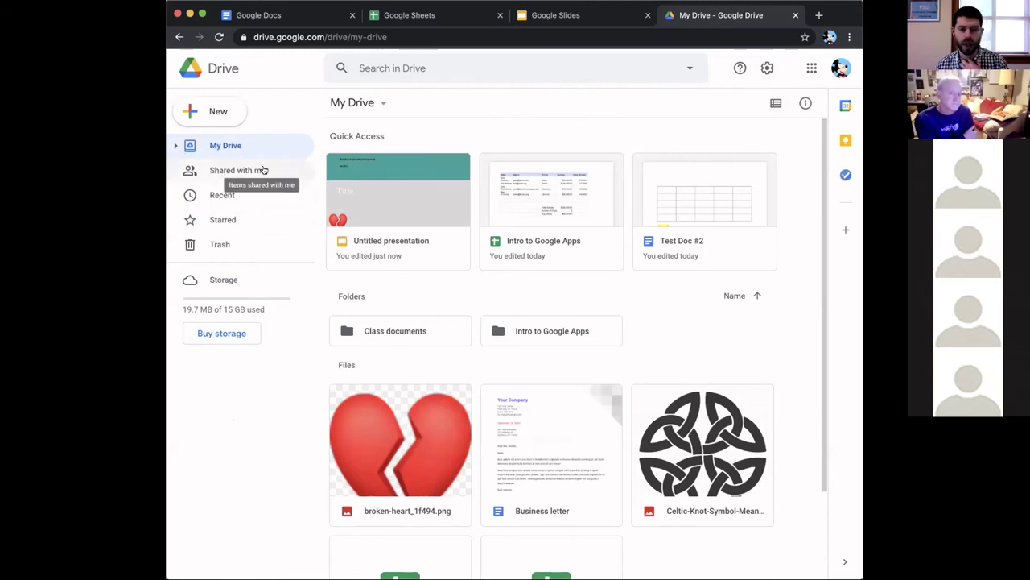
{"action": "left_click", "coordinate": [215, 170]}
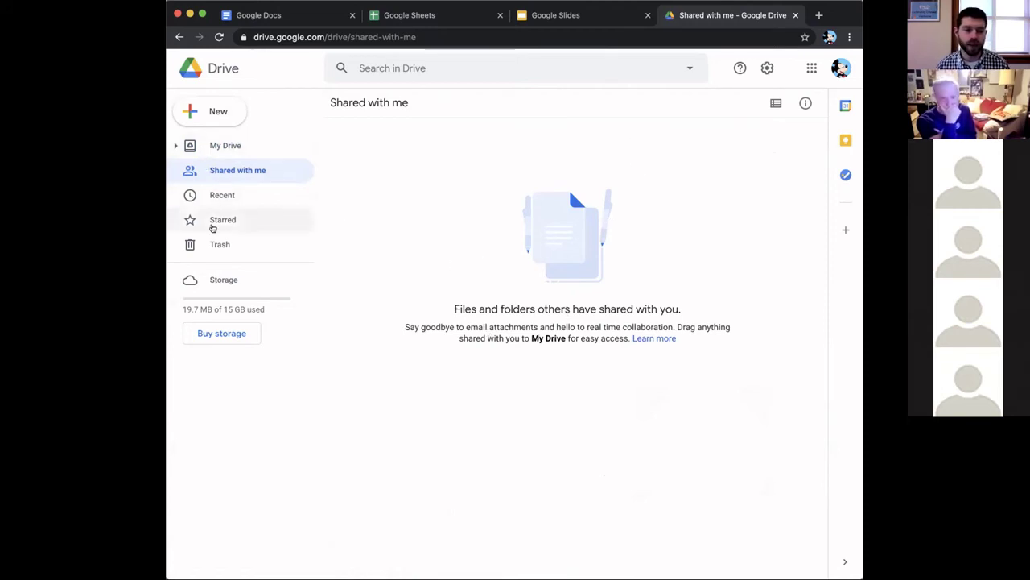
{"action": "left_click", "coordinate": [224, 140]}
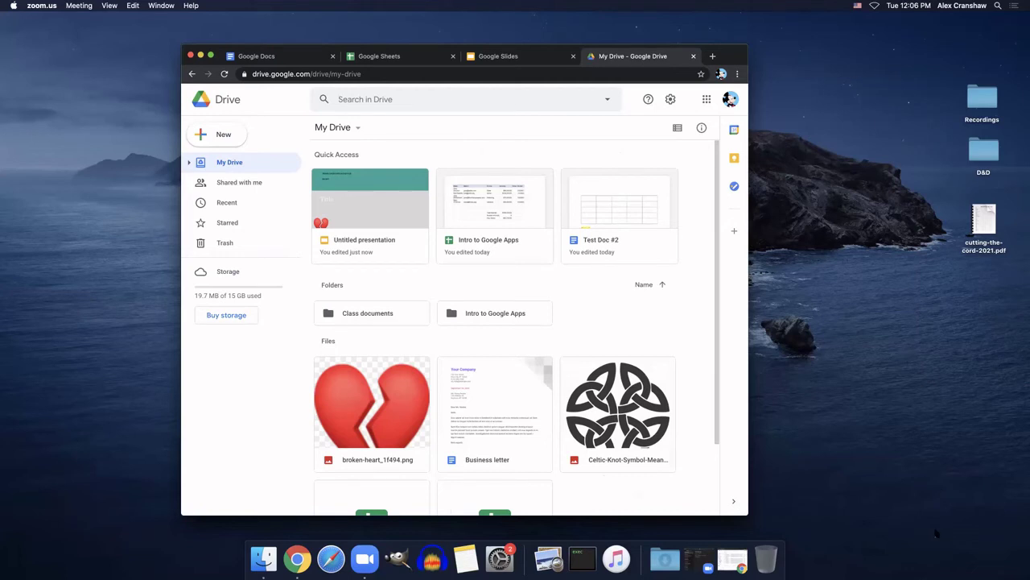
- View cutting-the-cord-2021.pdf from the desktop in Preview, then quit Preview
{"action": "left_click", "coordinate": [866, 280]}
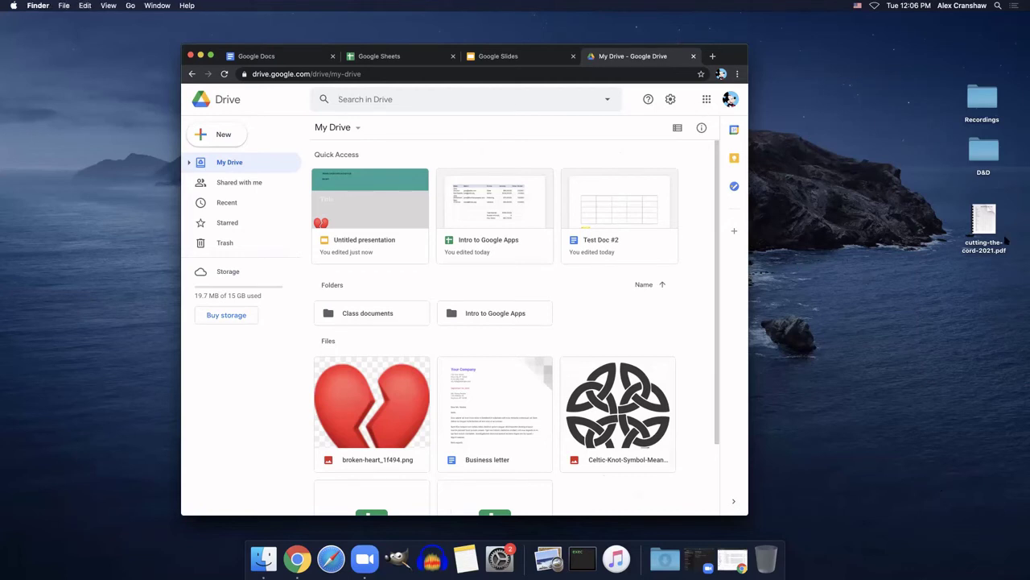
{"action": "double_click", "coordinate": [982, 226]}
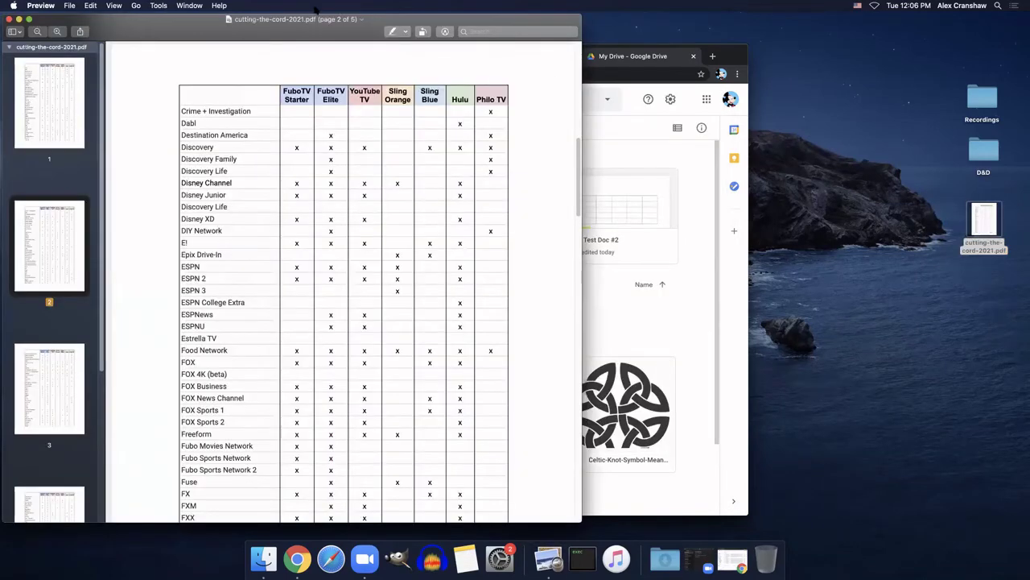
{"action": "left_click_drag", "start_coordinate": [157, 34], "coordinate": [514, 32]}
{"action": "scroll", "coordinate": [541, 216], "scroll_direction": "down", "scroll_amount": 20}
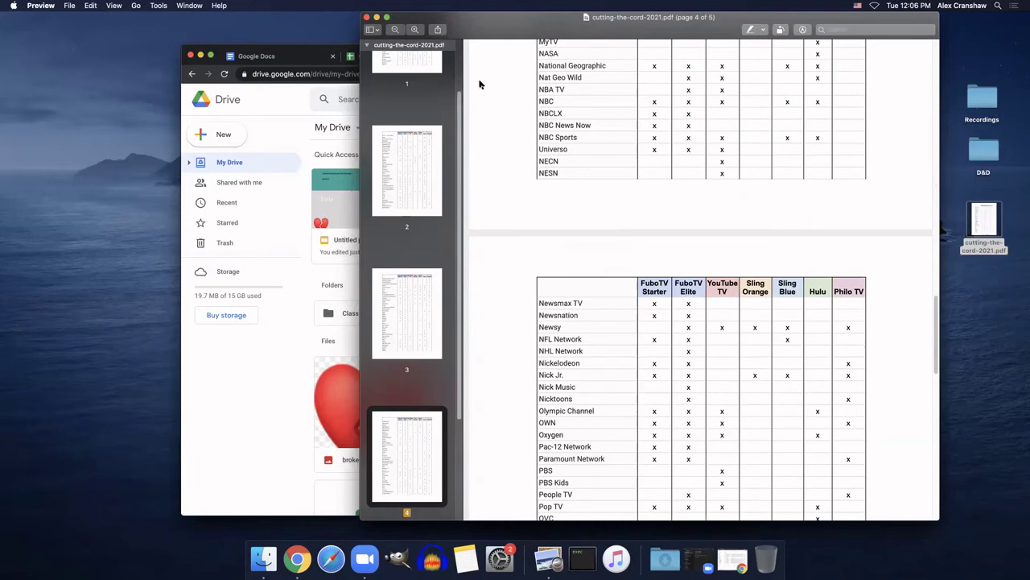
{"action": "key", "text": "super+q"}
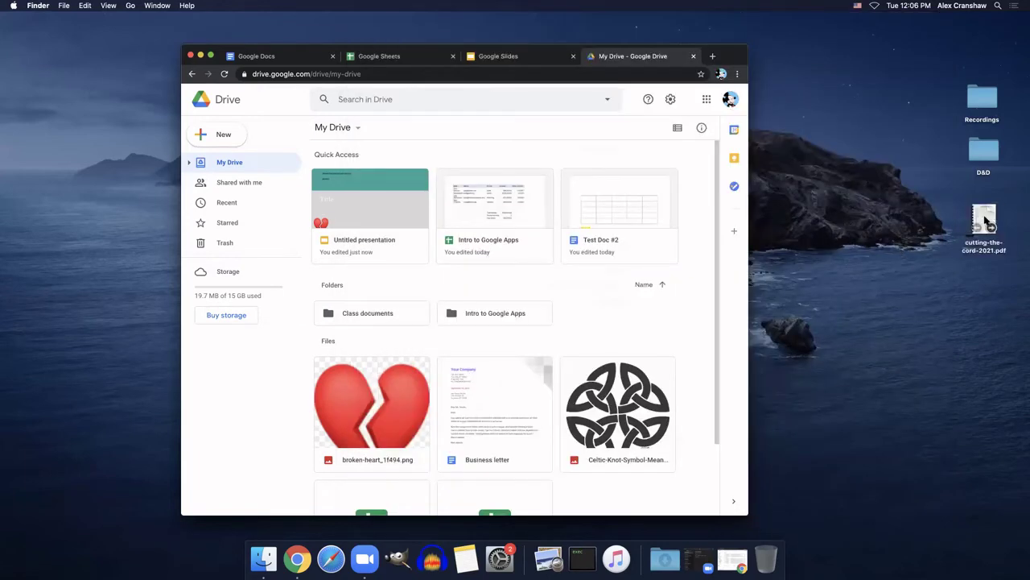
- Upload cutting-the-cord-2021.pdf into My Drive and preview it in Drive
{"action": "left_click_drag", "start_coordinate": [985, 219], "coordinate": [552, 405]}
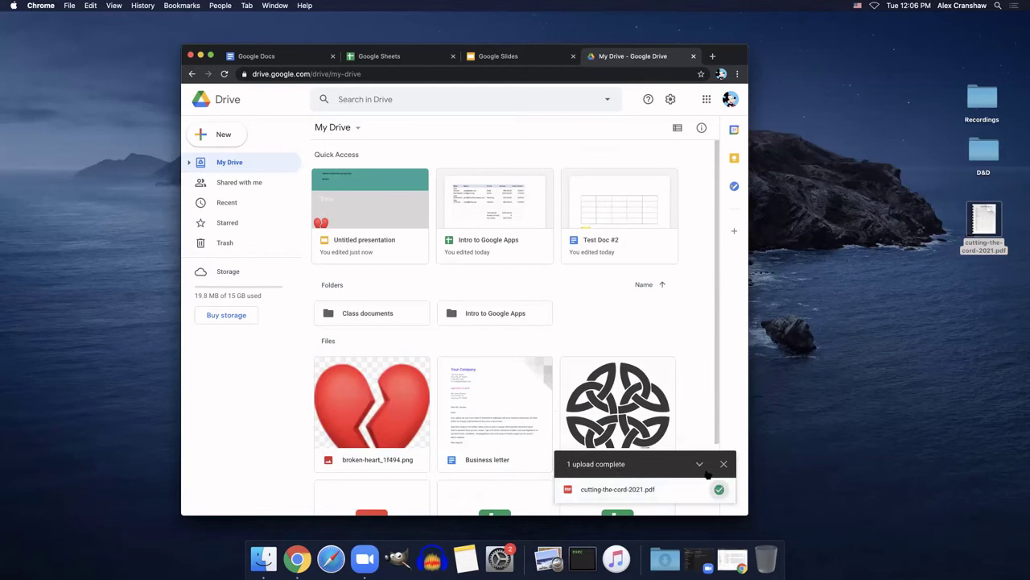
{"action": "left_click", "coordinate": [724, 464]}
{"action": "scroll", "coordinate": [627, 400], "scroll_direction": "down", "scroll_amount": 2}
{"action": "left_click", "coordinate": [402, 447]}
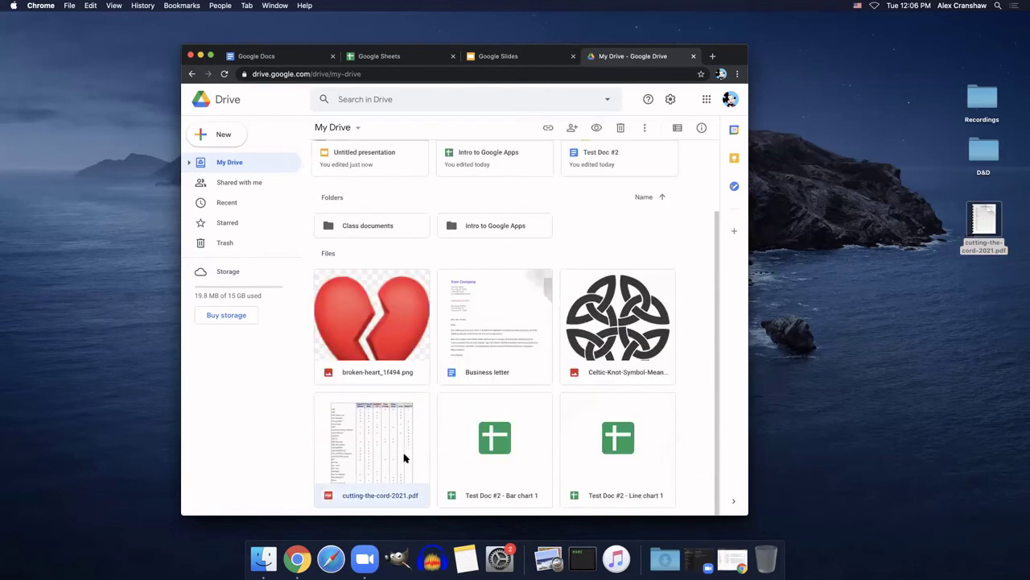
{"action": "double_click", "coordinate": [352, 428]}
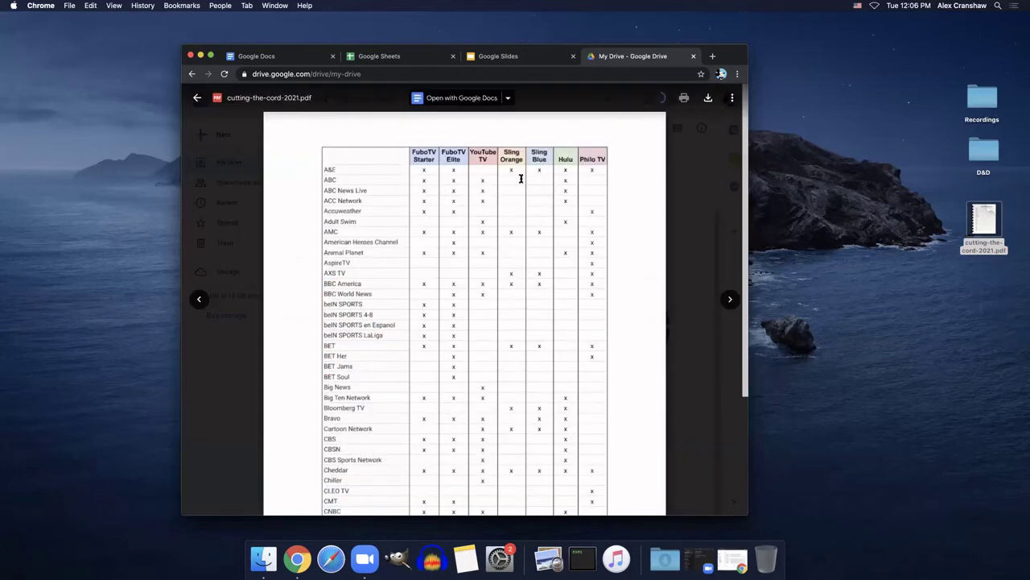
{"action": "scroll", "coordinate": [615, 208], "scroll_direction": "down", "scroll_amount": 20}
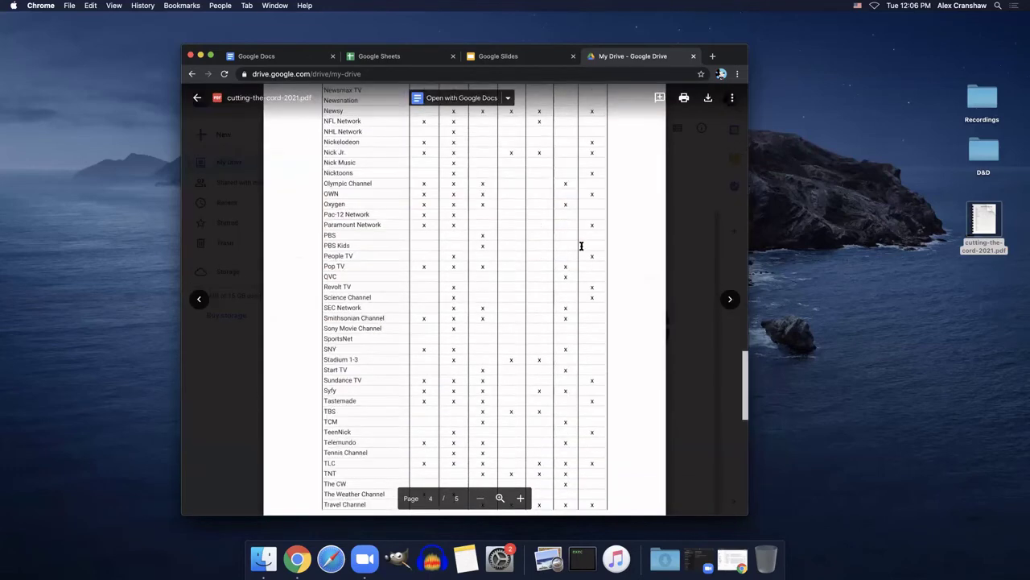
{"action": "scroll", "coordinate": [580, 244], "scroll_direction": "up", "scroll_amount": 15}
{"action": "key", "text": "Escape"}
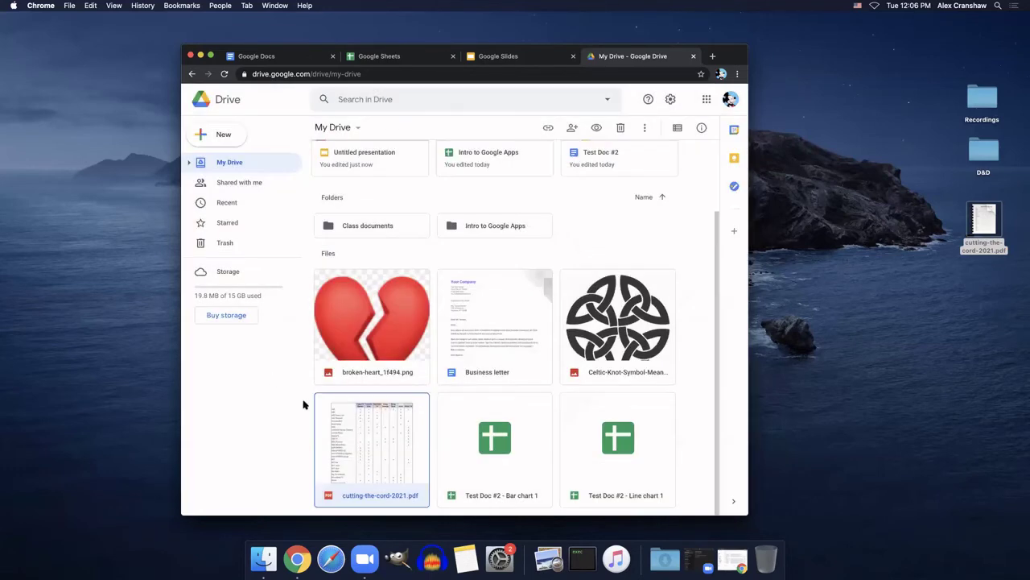
{"action": "left_click", "coordinate": [279, 451]}
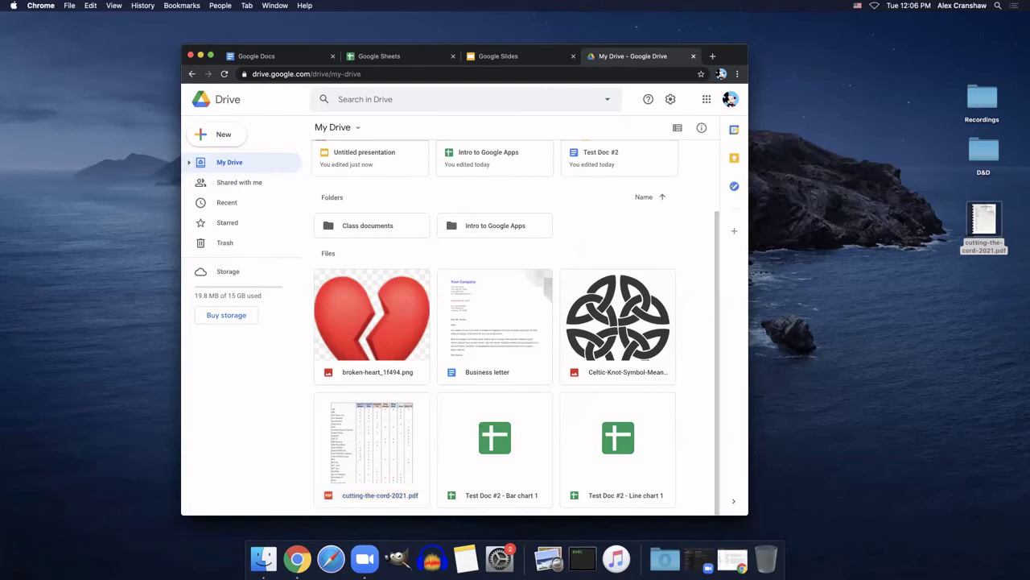
{"action": "left_click", "coordinate": [982, 221]}
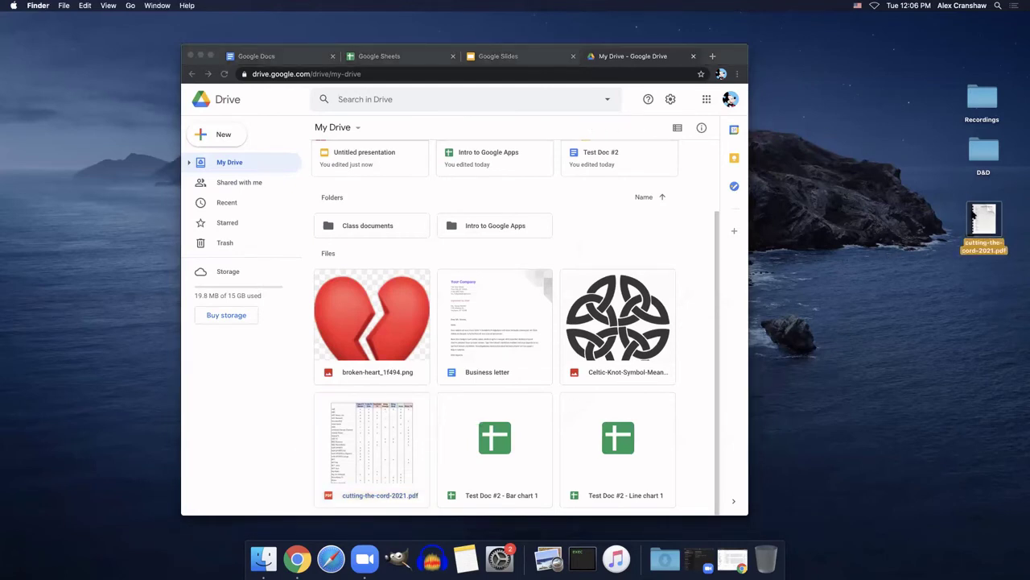
{"action": "mouse_move", "coordinate": [982, 207]}
{"action": "left_mouse_down"}
{"action": "mouse_move", "coordinate": [948, 196]}
{"action": "mouse_move", "coordinate": [980, 203]}
{"action": "left_mouse_up"}
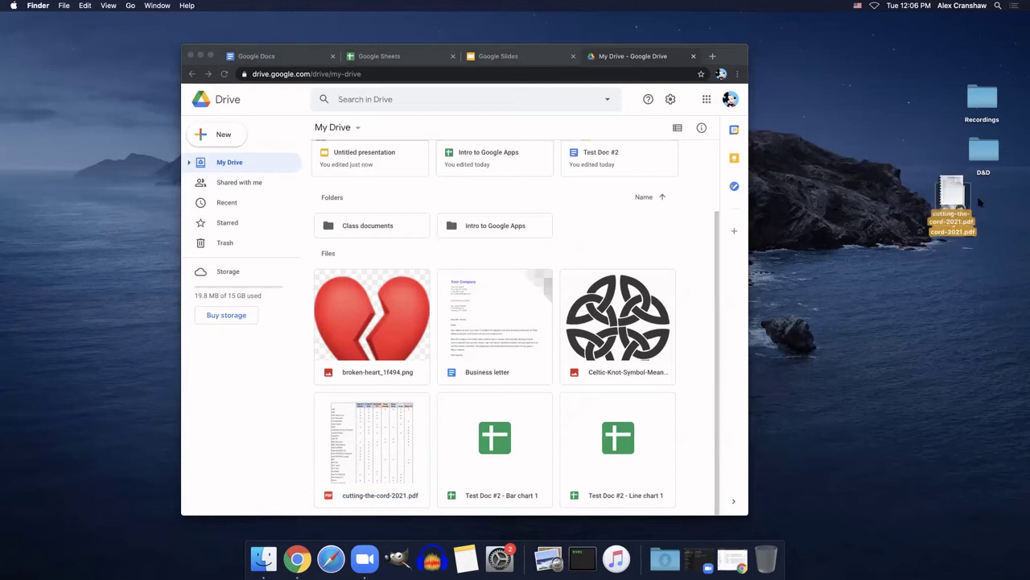
{"action": "left_click", "coordinate": [374, 456]}
{"action": "left_click", "coordinate": [401, 443]}
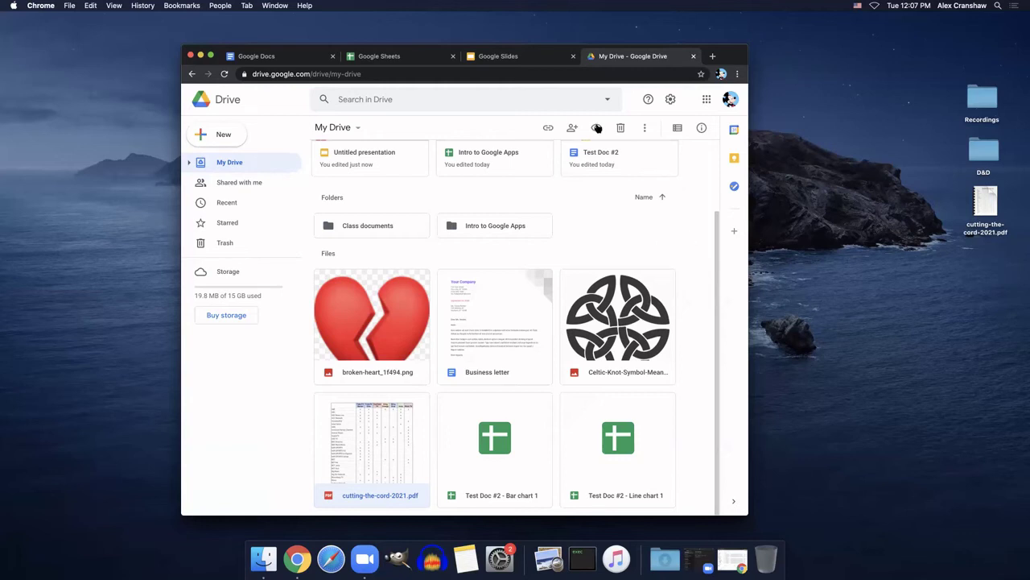
{"action": "left_click", "coordinate": [432, 389]}
- Open the sharing settings for the cutting-the-cord PDF
{"action": "right_click", "coordinate": [385, 440]}
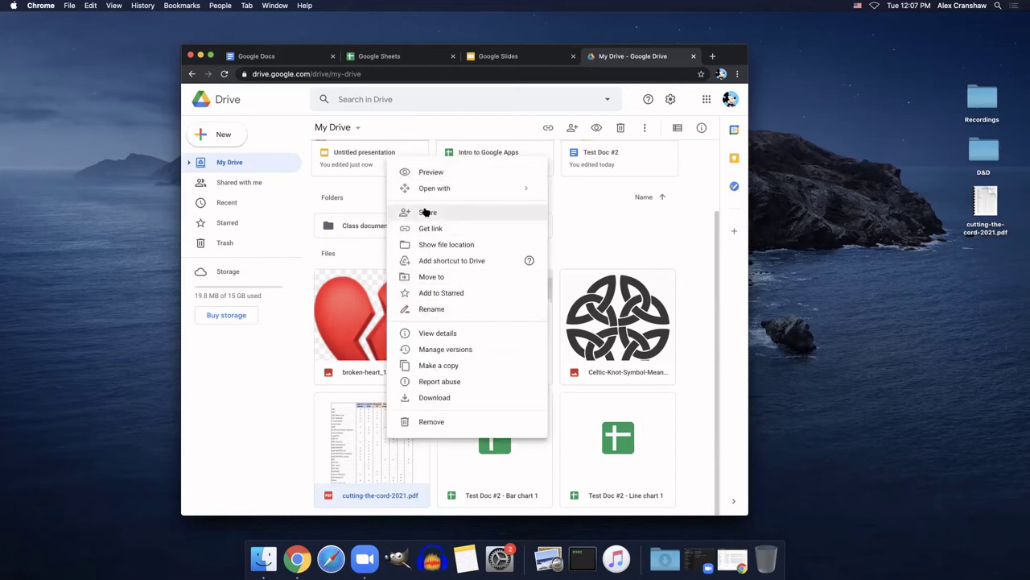
{"action": "left_click", "coordinate": [372, 435]}
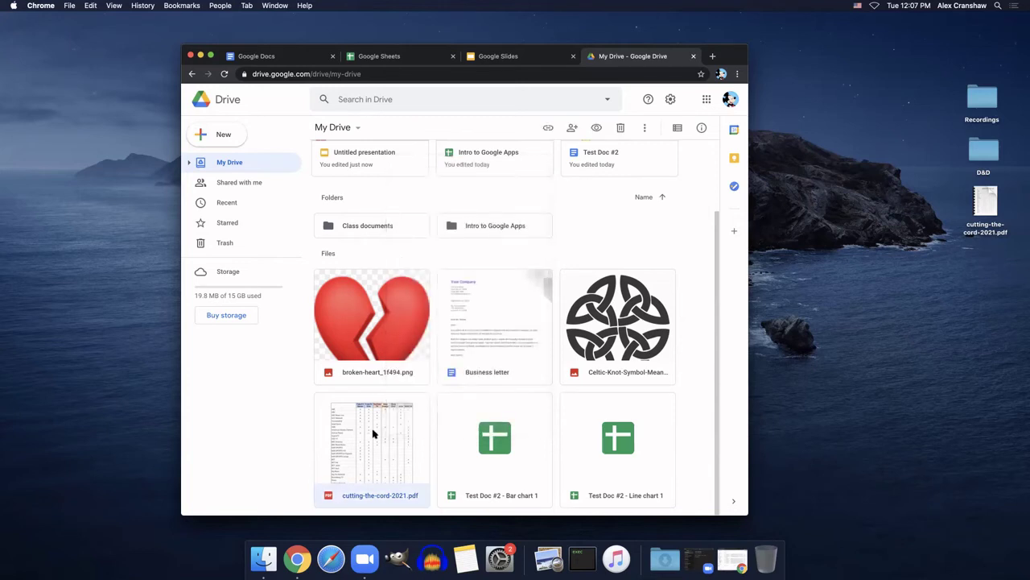
{"action": "left_click", "coordinate": [571, 128]}
{"action": "left_click", "coordinate": [572, 129]}
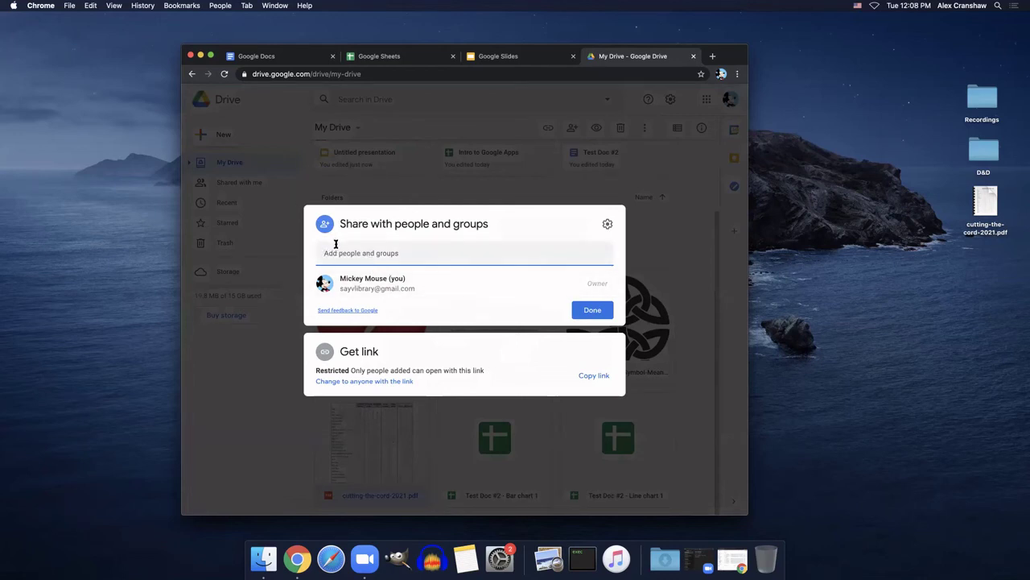
- Add a collaborator's e-mail as Editor, cancel it, copy the share link and close
{"action": "key", "text": "super+v"}
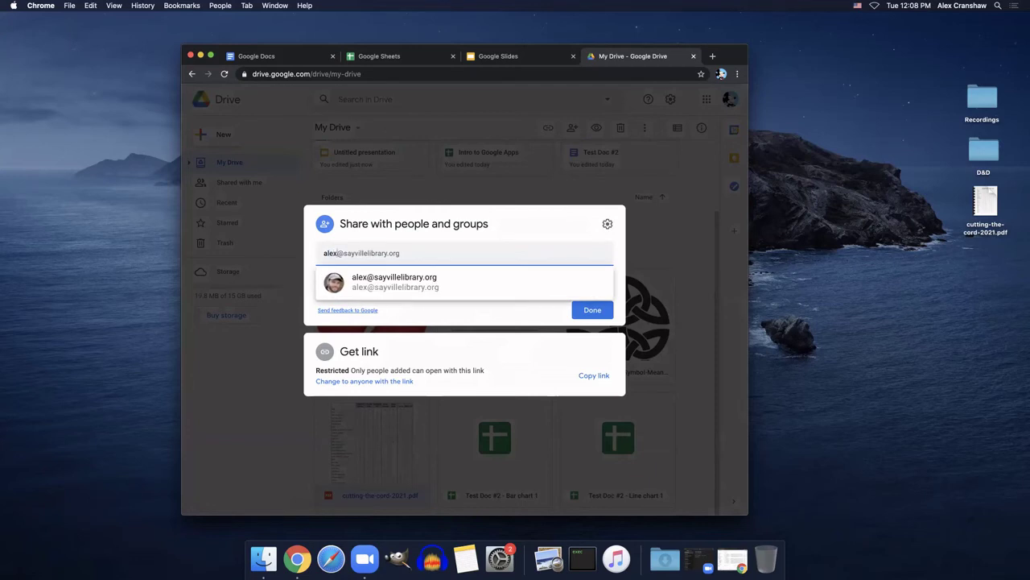
{"action": "left_click", "coordinate": [384, 282]}
{"action": "left_click", "coordinate": [592, 244]}
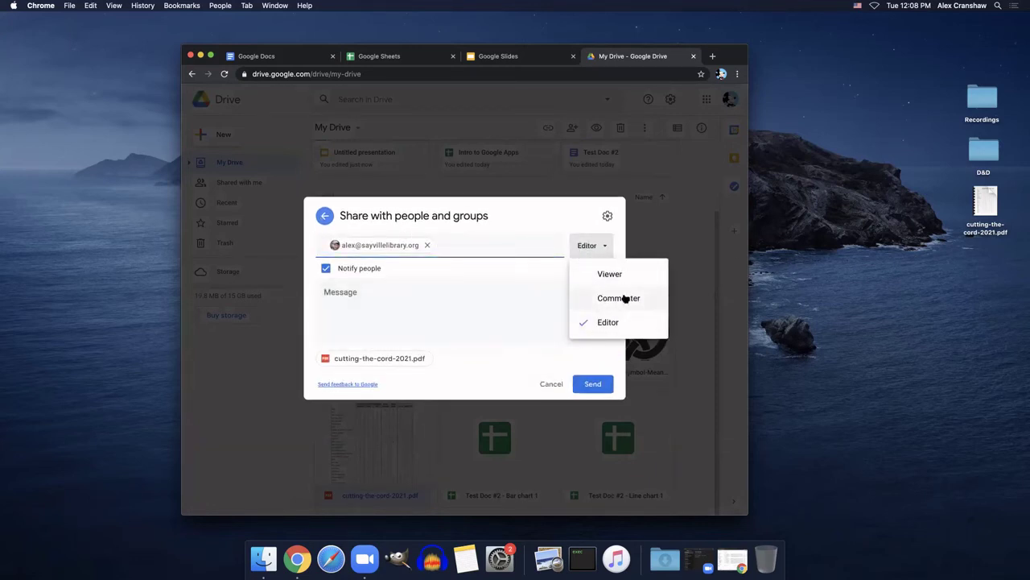
{"action": "left_click", "coordinate": [583, 245]}
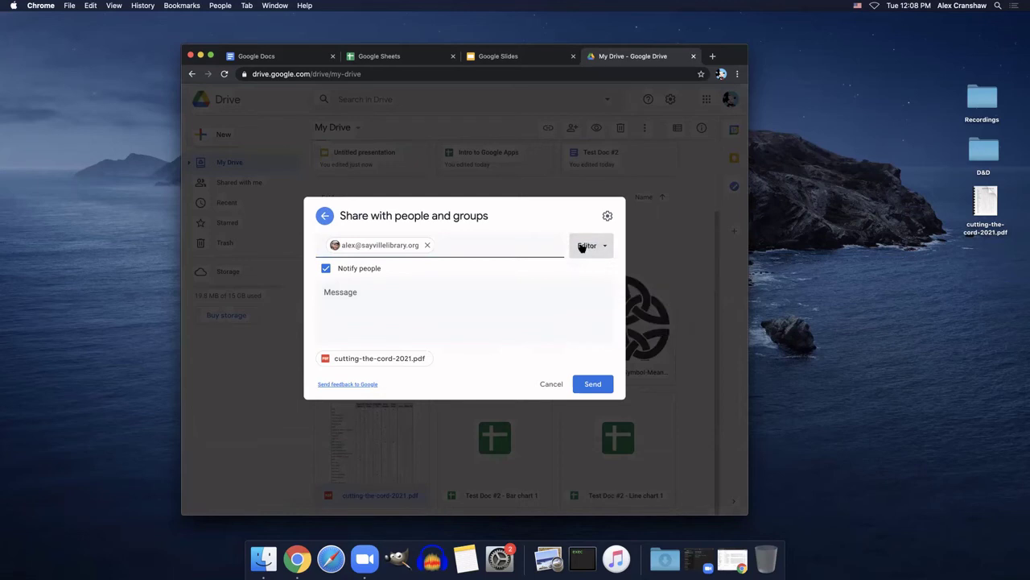
{"action": "left_click", "coordinate": [546, 384]}
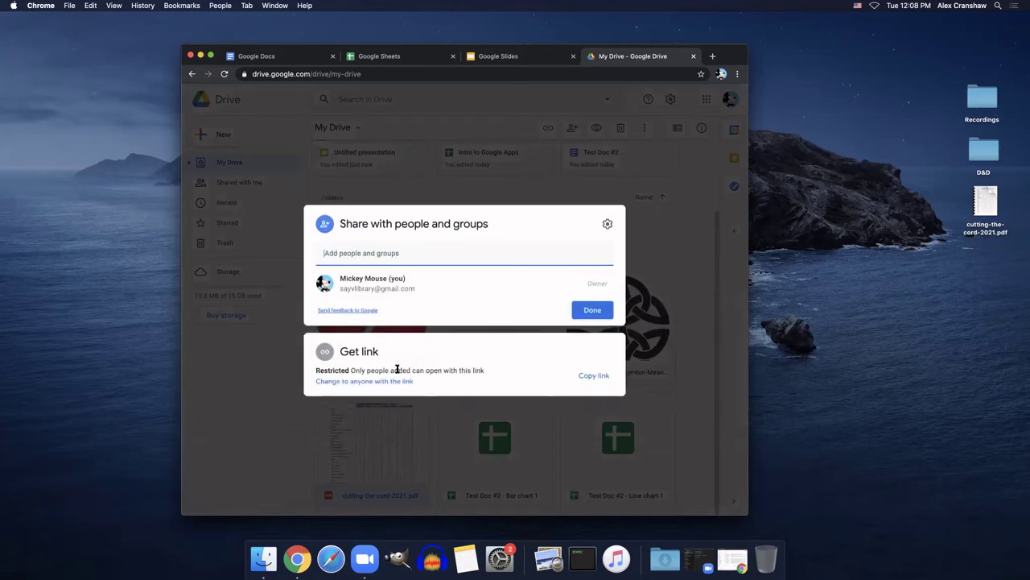
{"action": "left_click", "coordinate": [601, 379]}
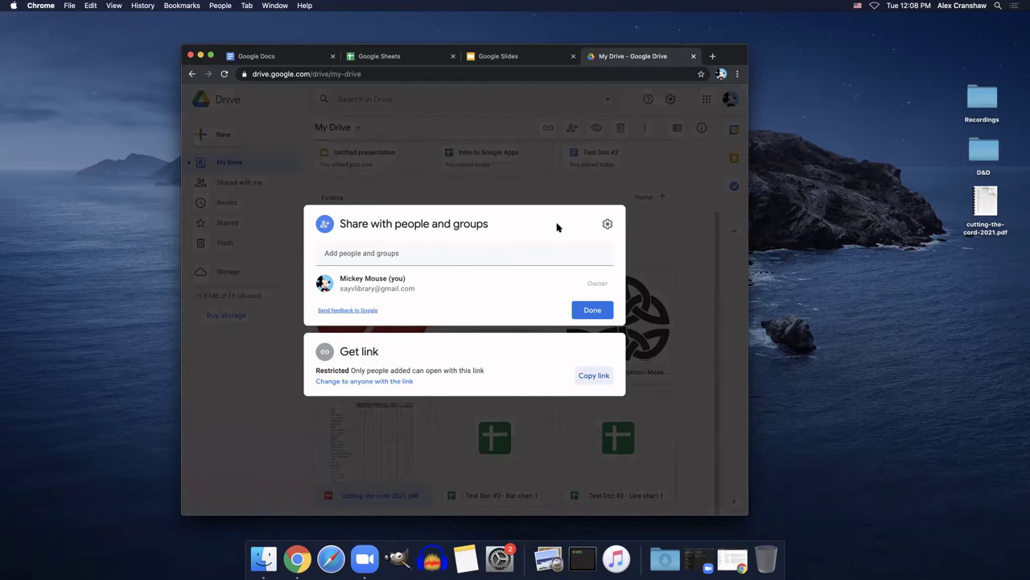
{"action": "left_click", "coordinate": [282, 398]}
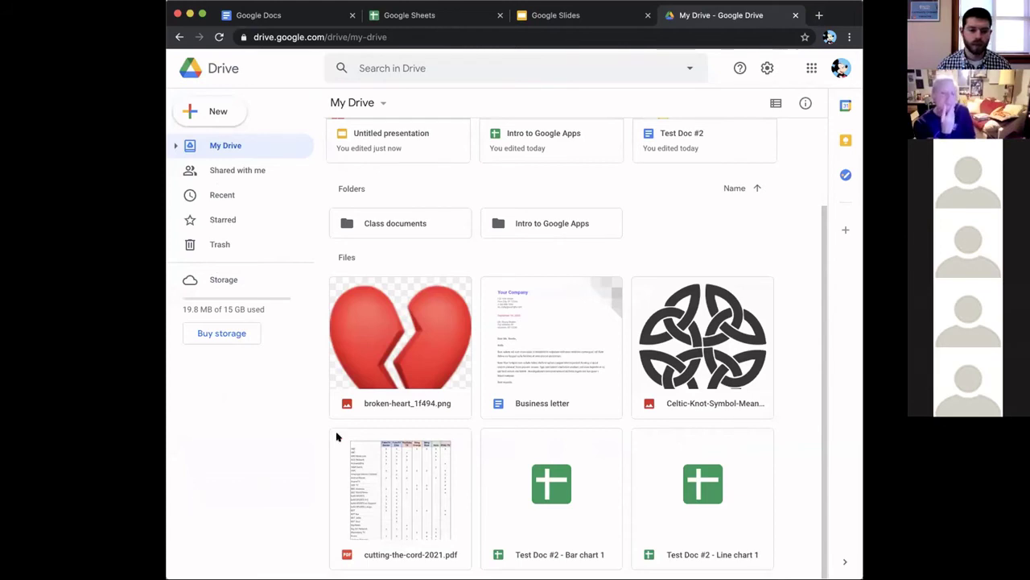
- Upload moonbloom.jpg through New > File upload, raising storage to 20.1 MB
{"action": "left_click", "coordinate": [216, 111]}
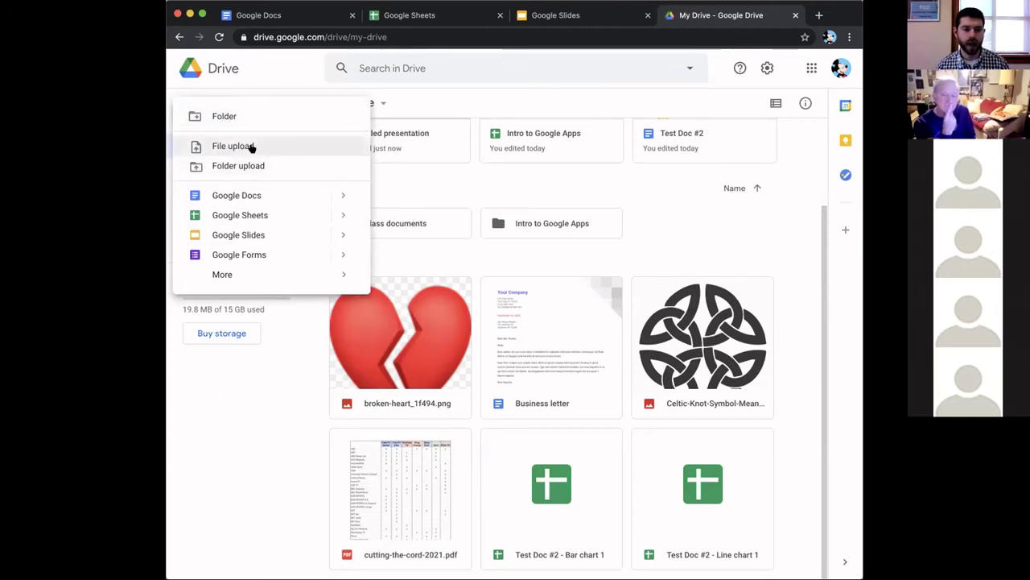
{"action": "left_click", "coordinate": [216, 147]}
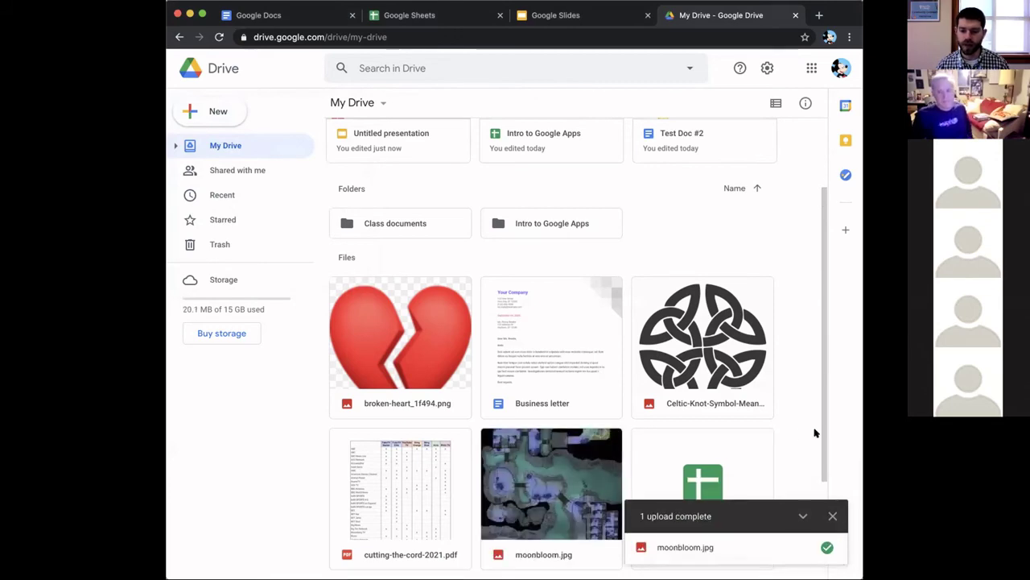
{"action": "scroll", "coordinate": [727, 444], "scroll_direction": "down", "scroll_amount": 2}
{"action": "scroll", "coordinate": [578, 434], "scroll_direction": "up", "scroll_amount": 4}
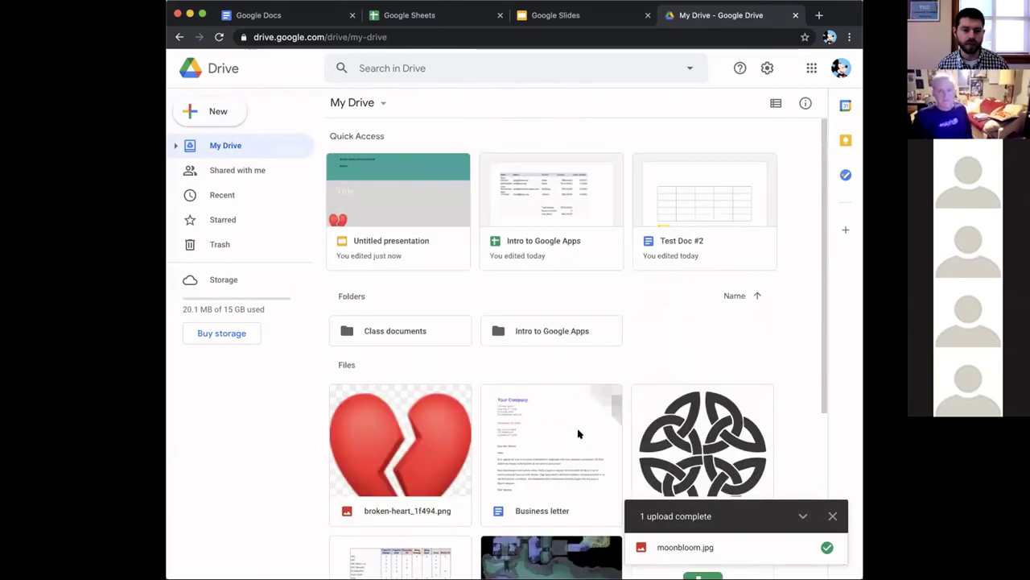
- Upload the Krampus folder to My Drive through New > Folder upload
{"action": "left_click", "coordinate": [225, 111]}
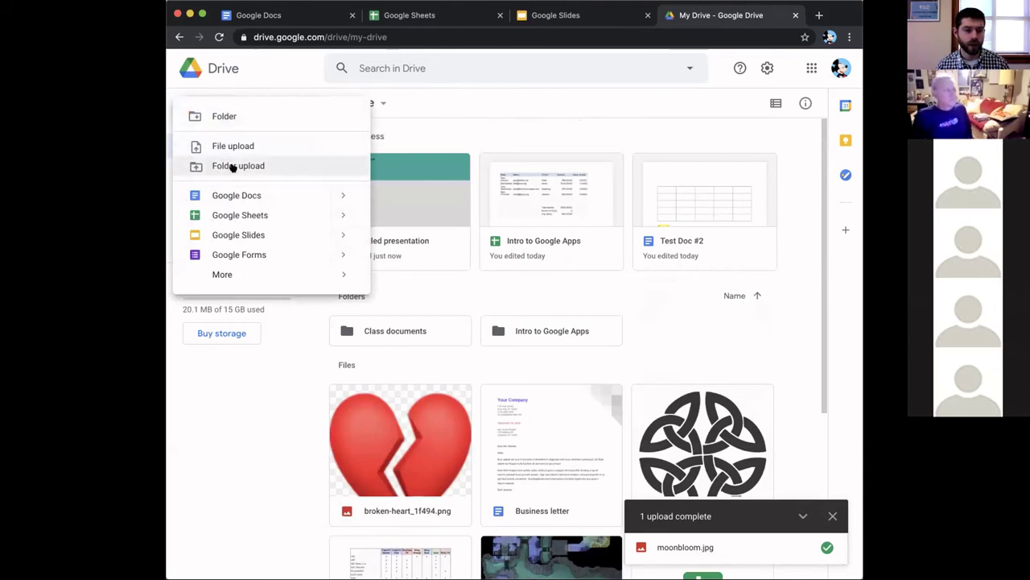
{"action": "left_click", "coordinate": [218, 167]}
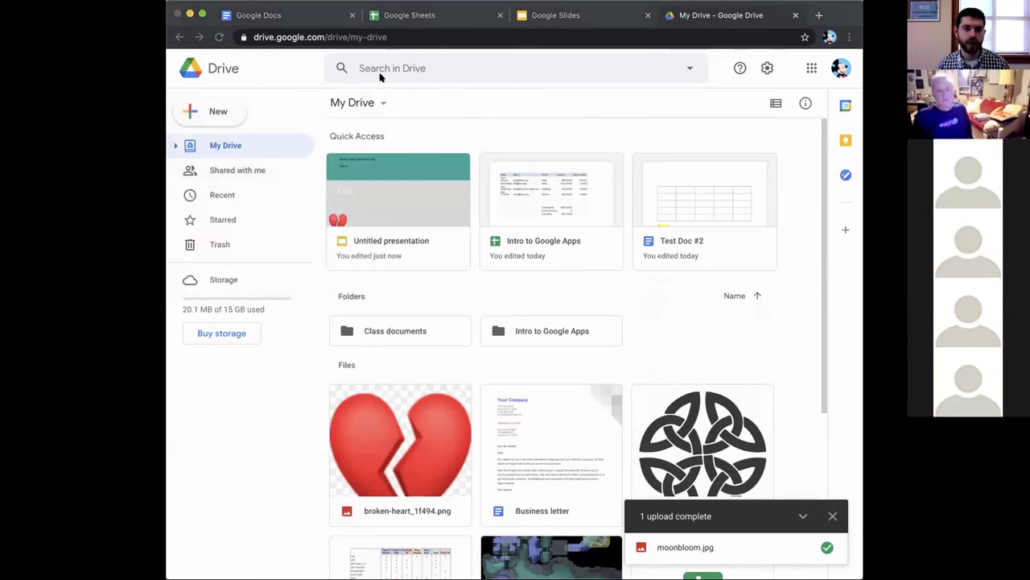
{"action": "left_click", "coordinate": [726, 311]}
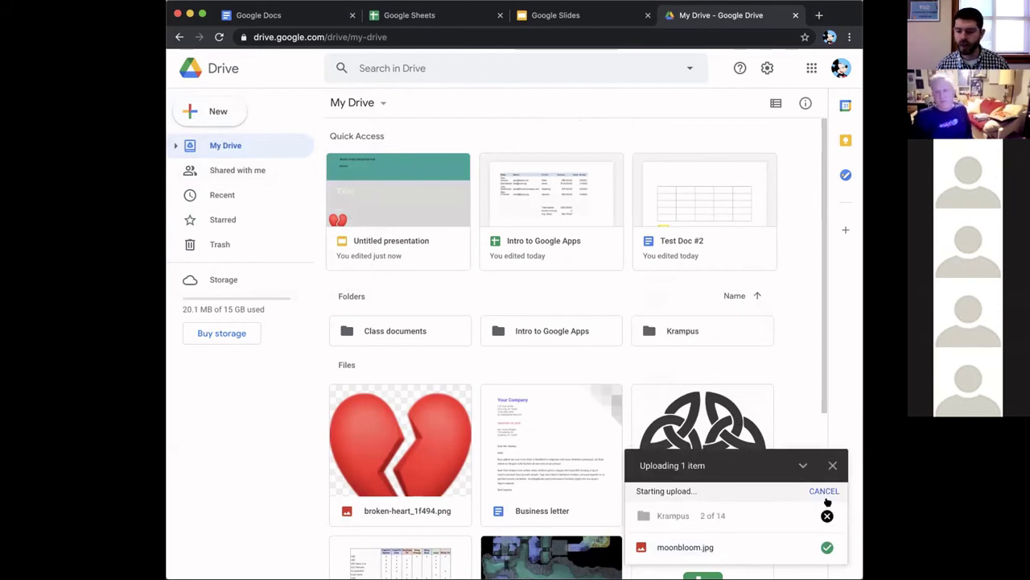
{"action": "scroll", "coordinate": [805, 361], "scroll_direction": "down", "scroll_amount": 5}
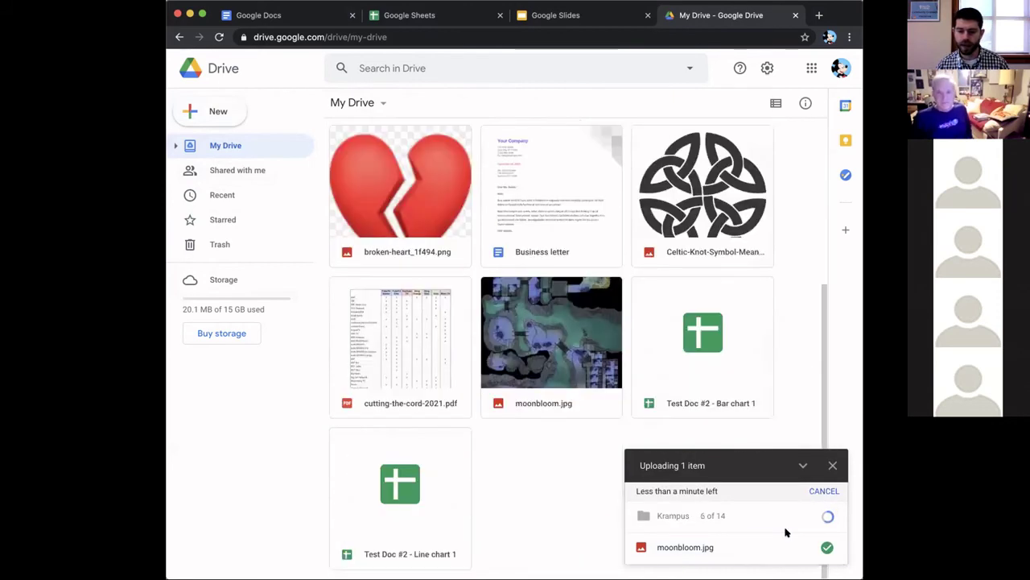
{"action": "scroll", "coordinate": [636, 326], "scroll_direction": "up", "scroll_amount": 5}
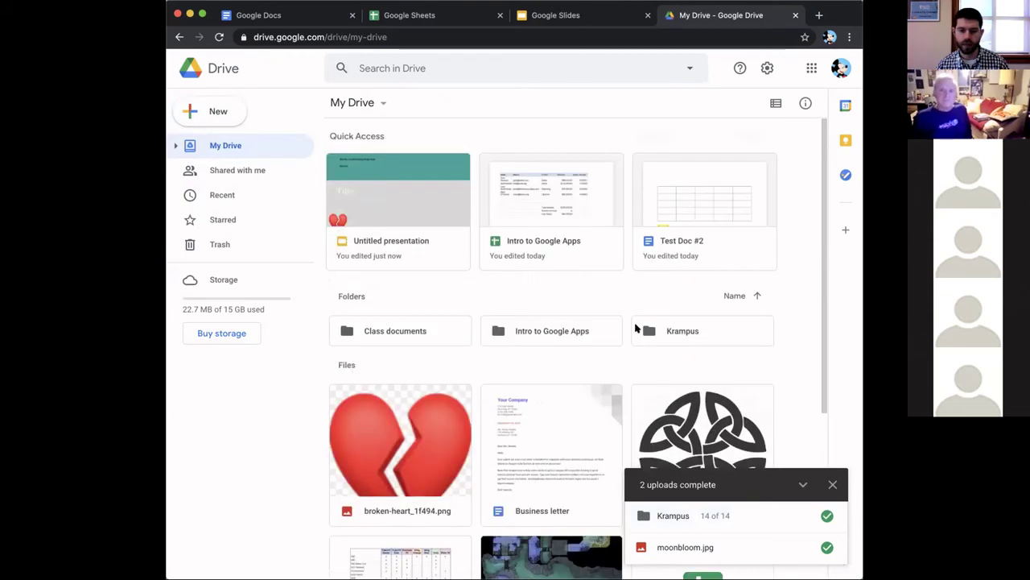
{"action": "scroll", "coordinate": [731, 335], "scroll_direction": "down", "scroll_amount": 2}
- Open the Krampus folder to check its MAPS and Tokens folders, then return to My Drive
{"action": "left_click", "coordinate": [713, 234]}
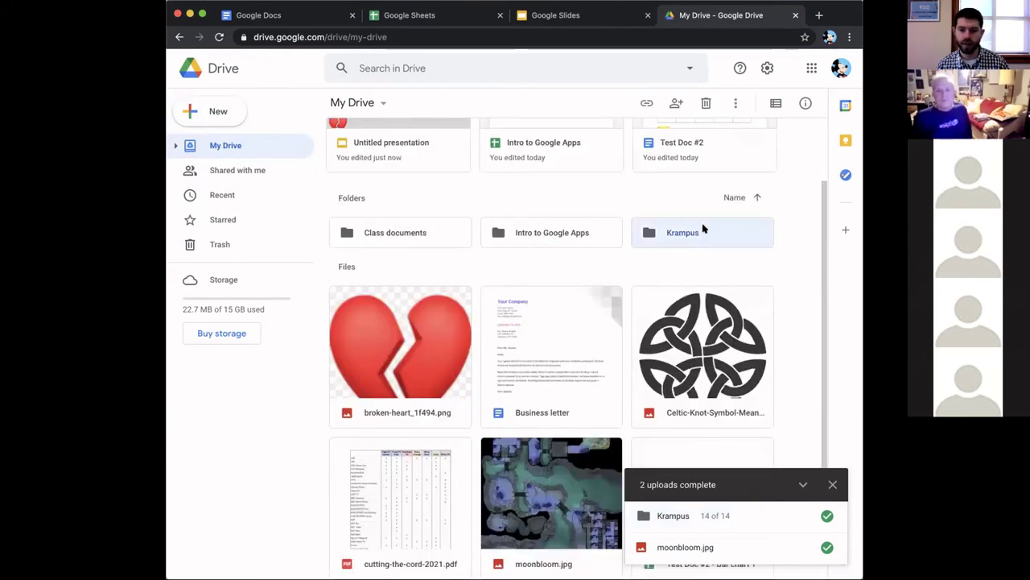
{"action": "double_click", "coordinate": [685, 243]}
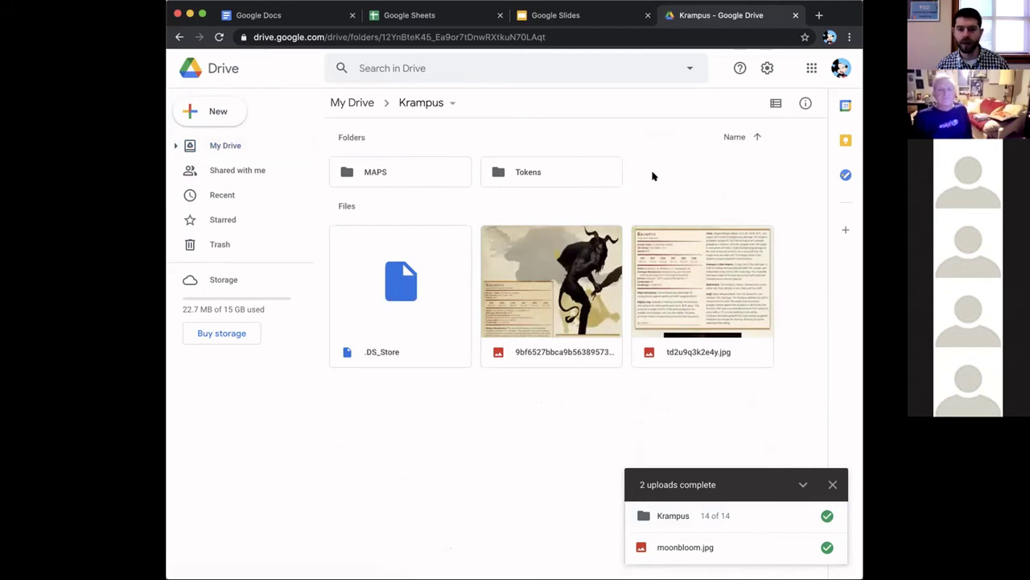
{"action": "left_click", "coordinate": [504, 174]}
{"action": "left_click", "coordinate": [437, 172]}
{"action": "left_click", "coordinate": [361, 104]}
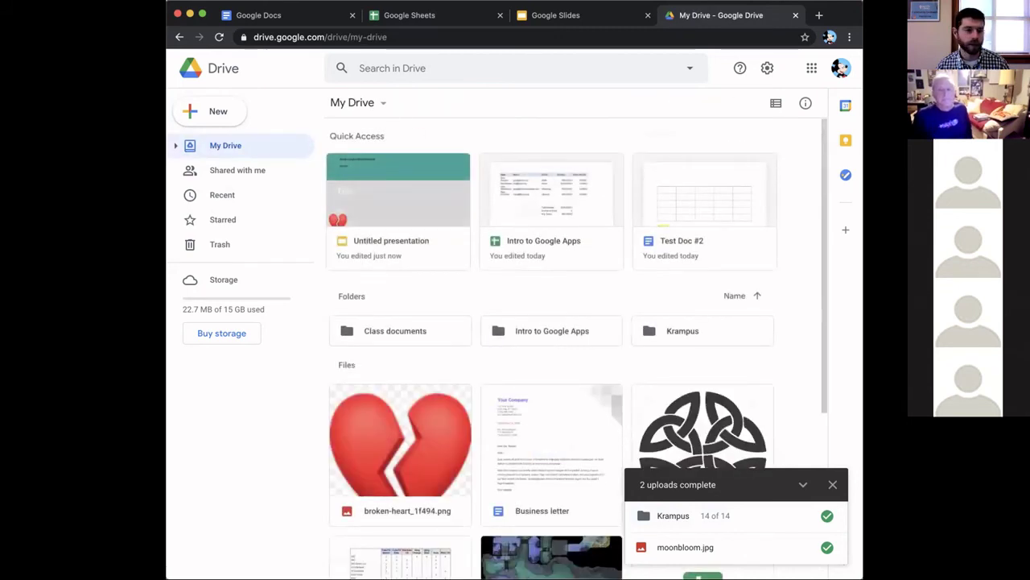
{"action": "left_click", "coordinate": [228, 113]}
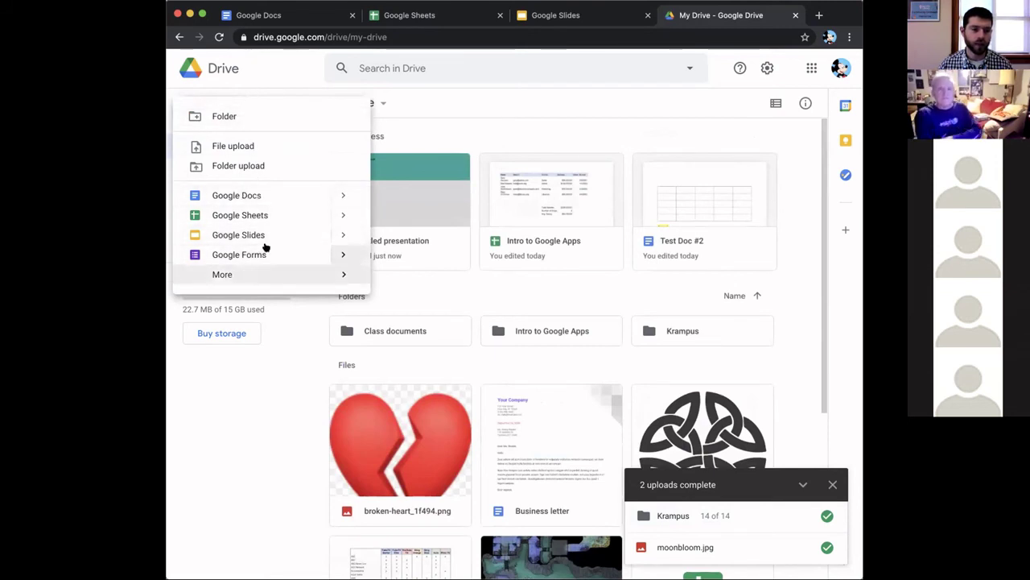
- Visit the Google Docs and Sheets home pages, then return to My Drive
{"action": "left_click", "coordinate": [259, 14]}
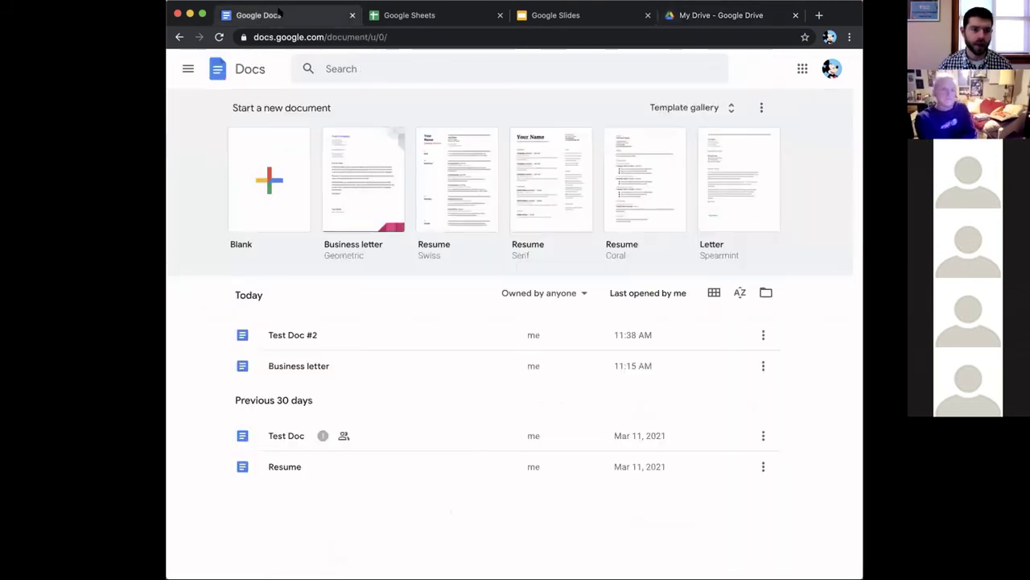
{"action": "left_click", "coordinate": [386, 15]}
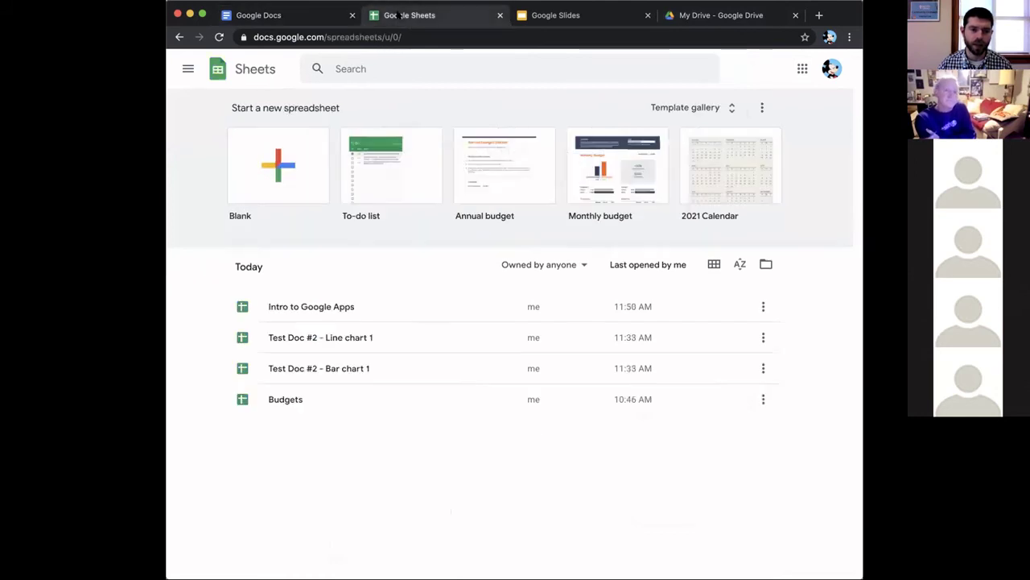
{"action": "left_click", "coordinate": [698, 14]}
- Browse the New menu and its More submenu, then close the upload status panel
{"action": "left_click", "coordinate": [218, 110]}
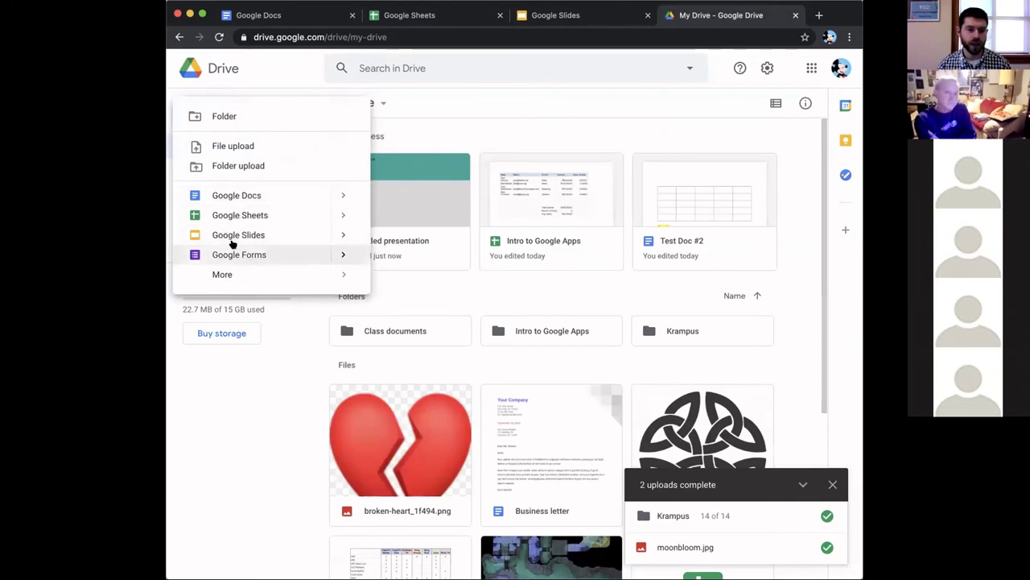
{"action": "mouse_move", "coordinate": [231, 276]}
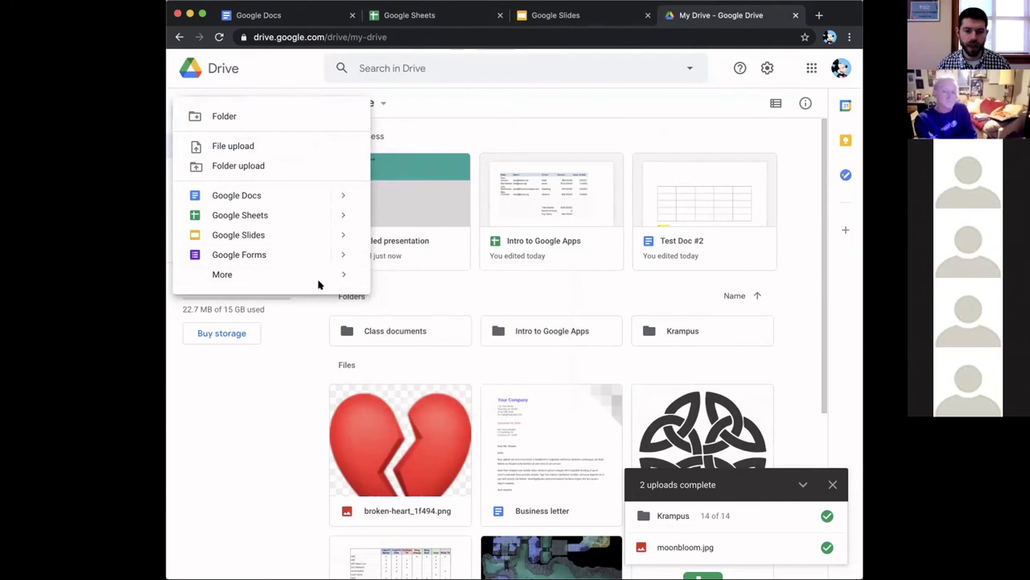
{"action": "mouse_move", "coordinate": [333, 274]}
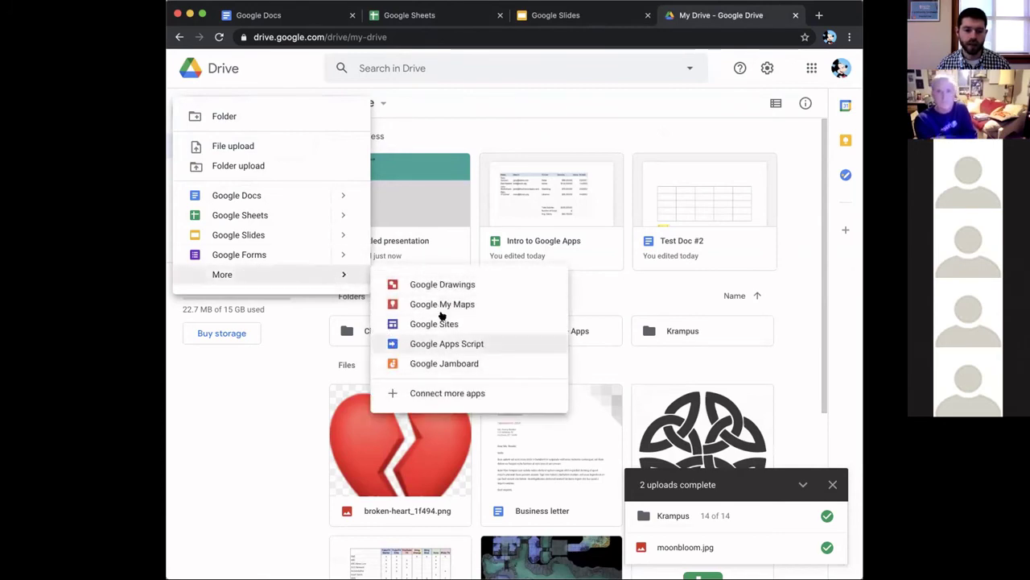
{"action": "left_click", "coordinate": [443, 105]}
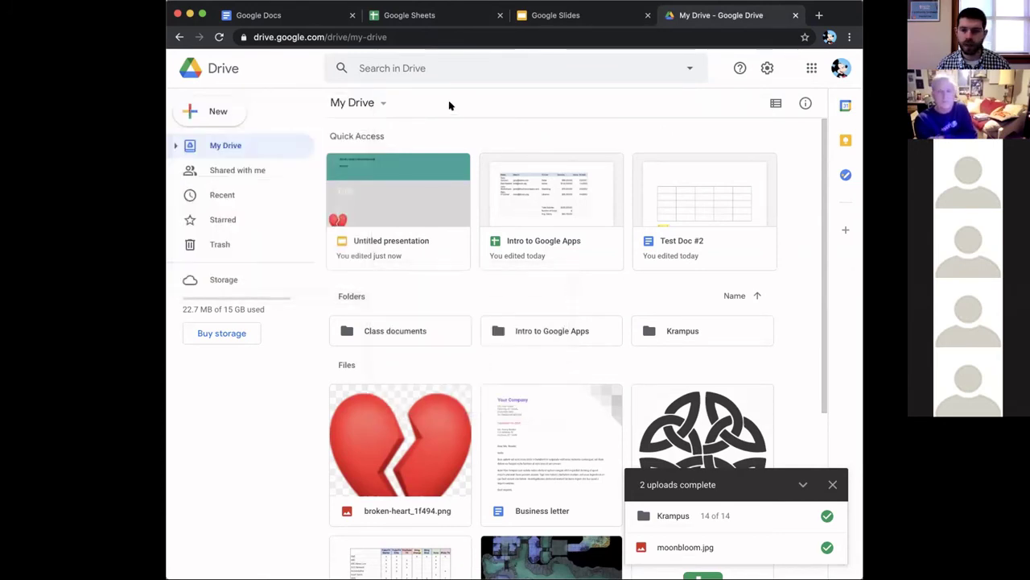
{"action": "left_click", "coordinate": [833, 485]}
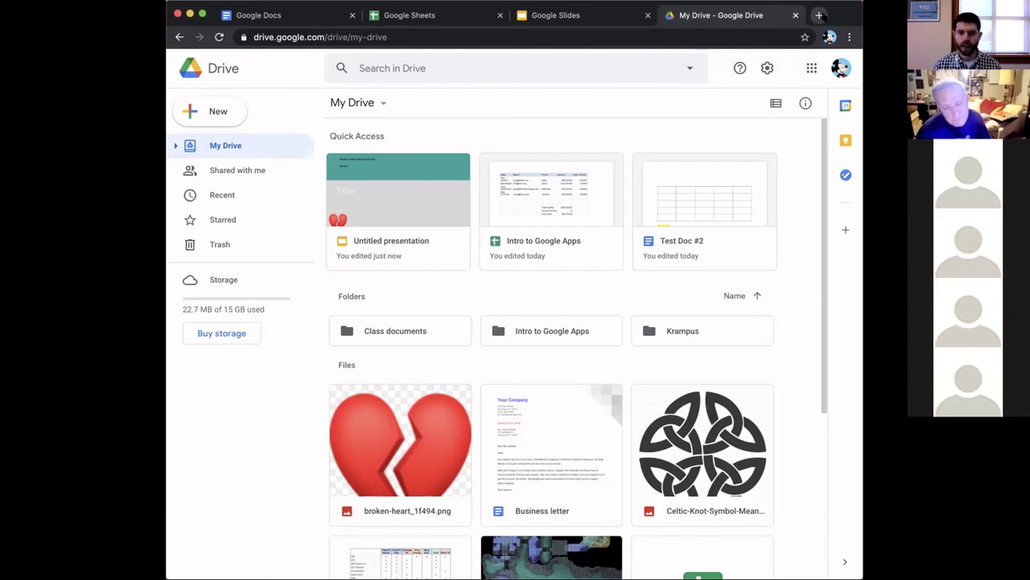
- Load google.com in a new tab and open the Google account menu
{"action": "left_click", "coordinate": [819, 14]}
{"action": "type", "text": "google.com"}
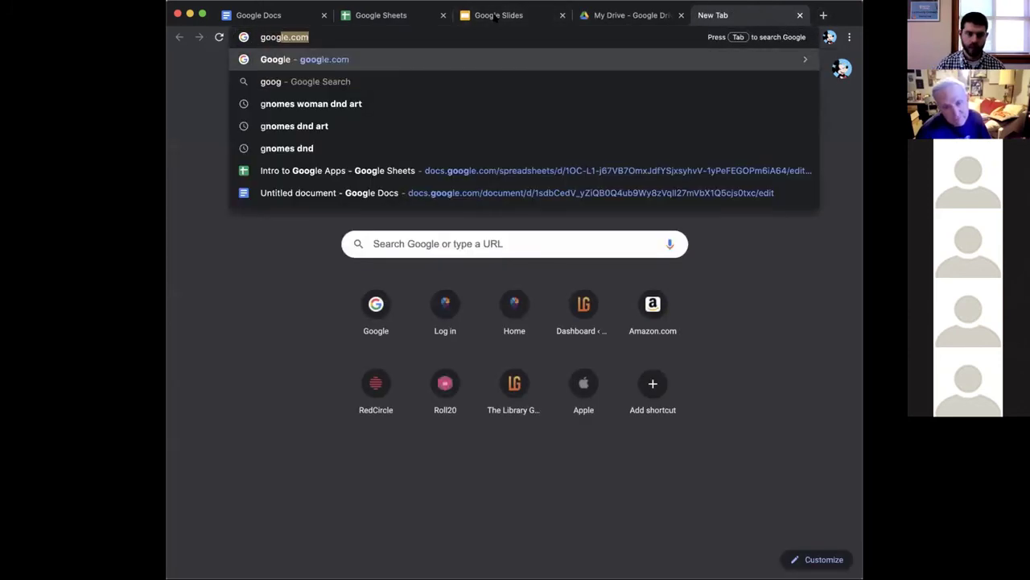
{"action": "key", "text": "Return"}
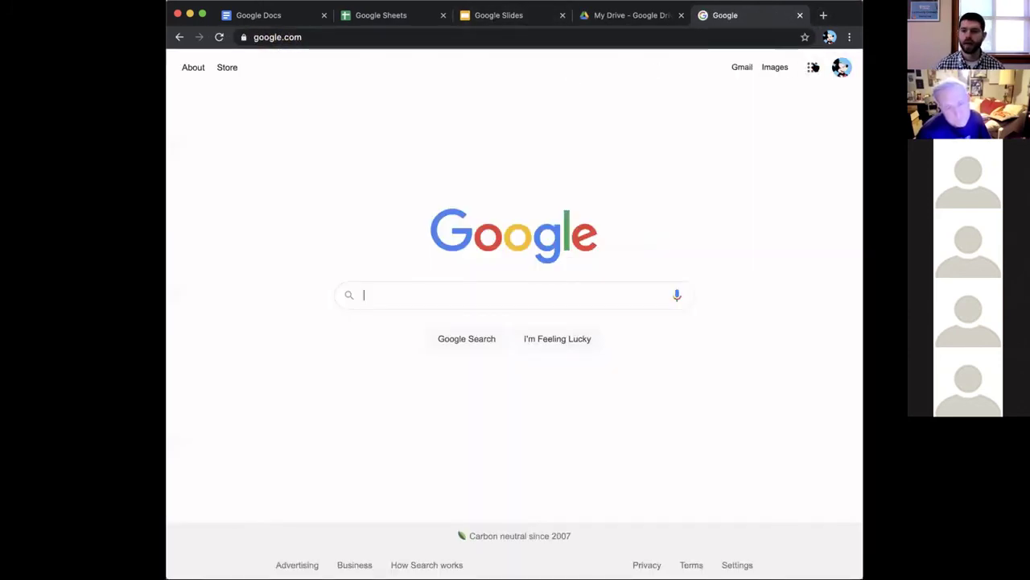
{"action": "left_click", "coordinate": [841, 66]}
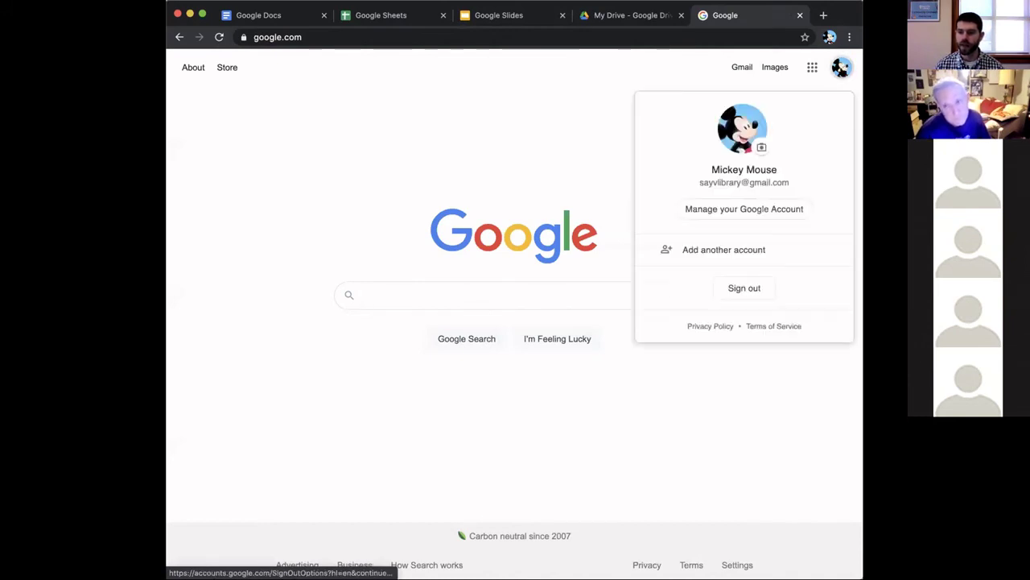
- Sign out of the Google account and remove it from the browser's account chooser
{"action": "left_click", "coordinate": [742, 288]}
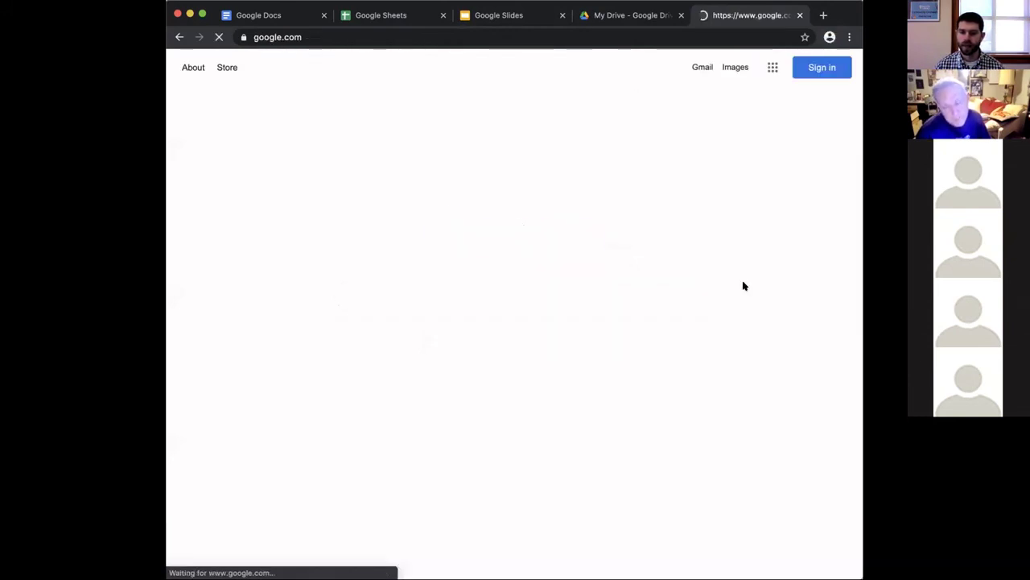
{"action": "left_click", "coordinate": [814, 67]}
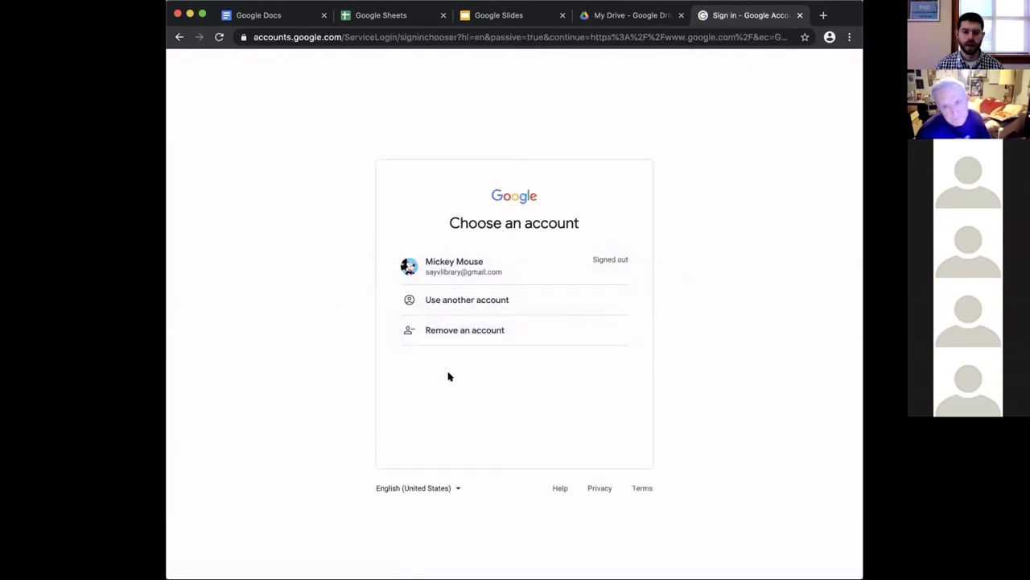
{"action": "left_click", "coordinate": [462, 330]}
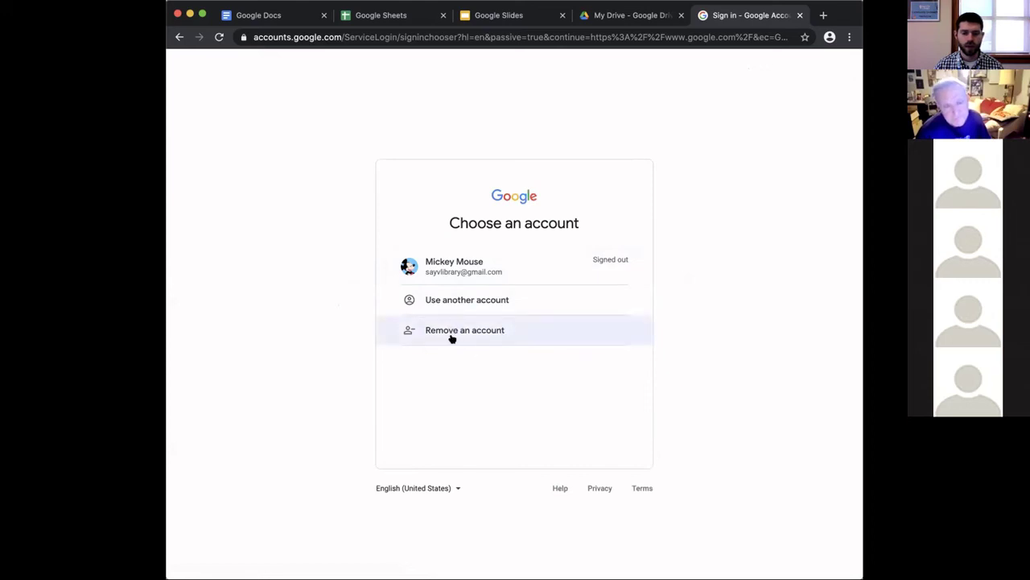
{"action": "left_click", "coordinate": [452, 326]}
{"action": "left_click", "coordinate": [414, 366]}
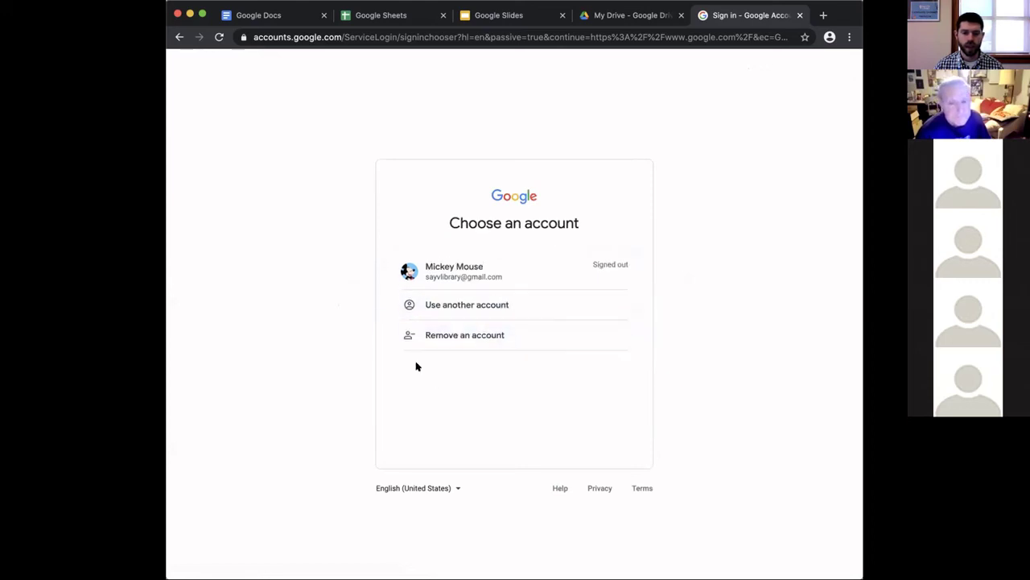
{"action": "left_click", "coordinate": [472, 336]}
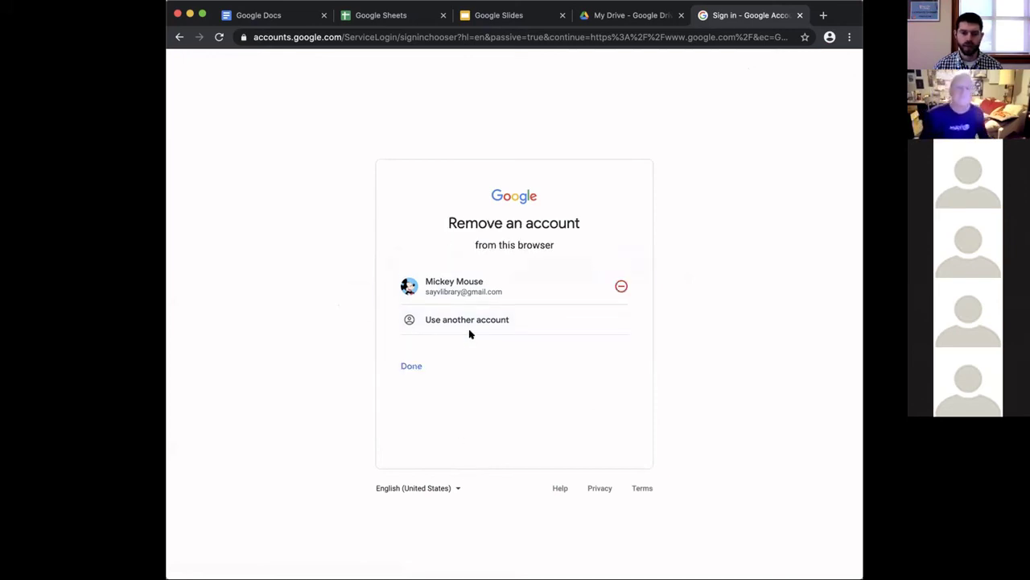
{"action": "left_click", "coordinate": [621, 286]}
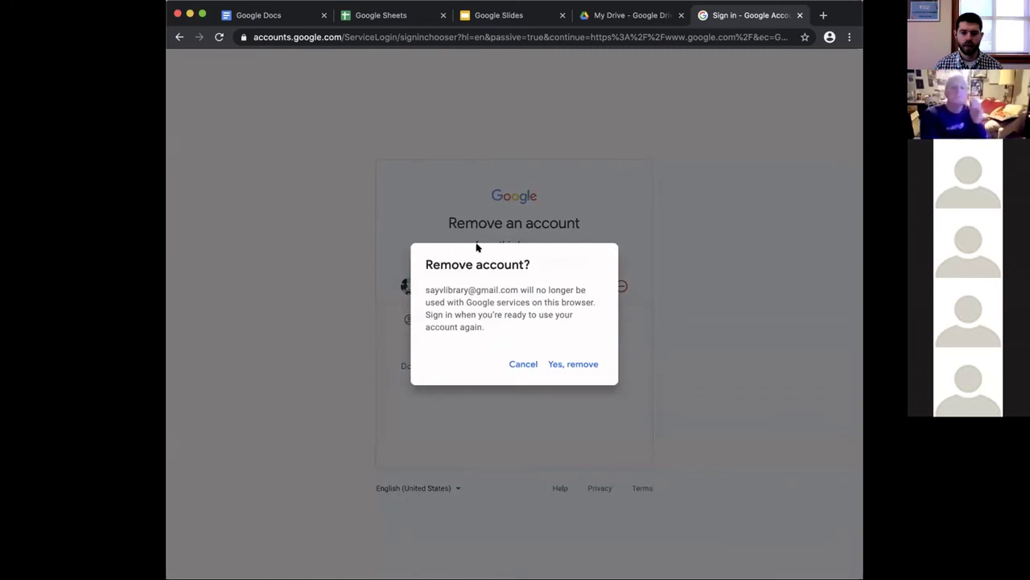
{"action": "left_click", "coordinate": [563, 364]}
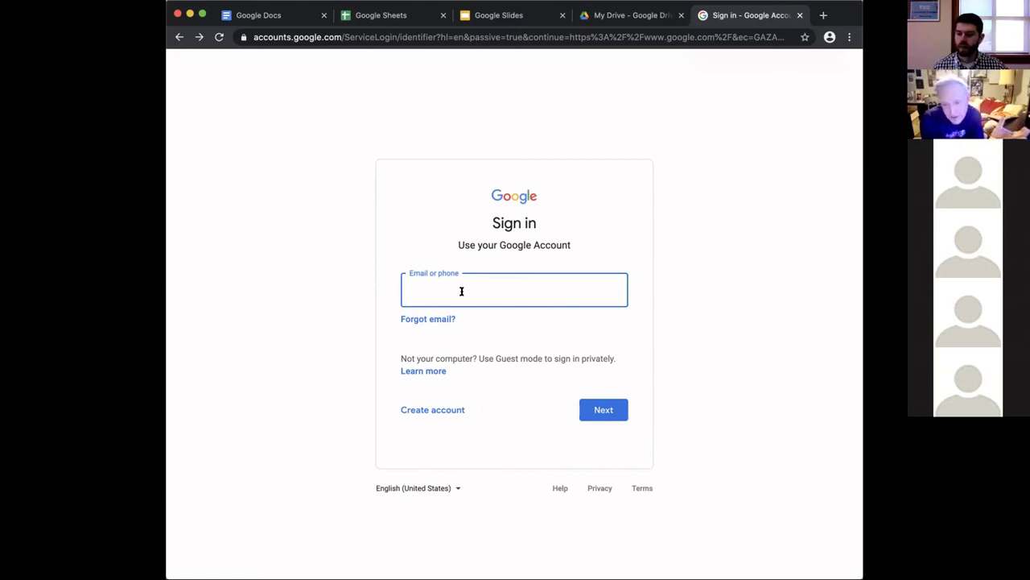
{"action": "left_click", "coordinate": [689, 335]}
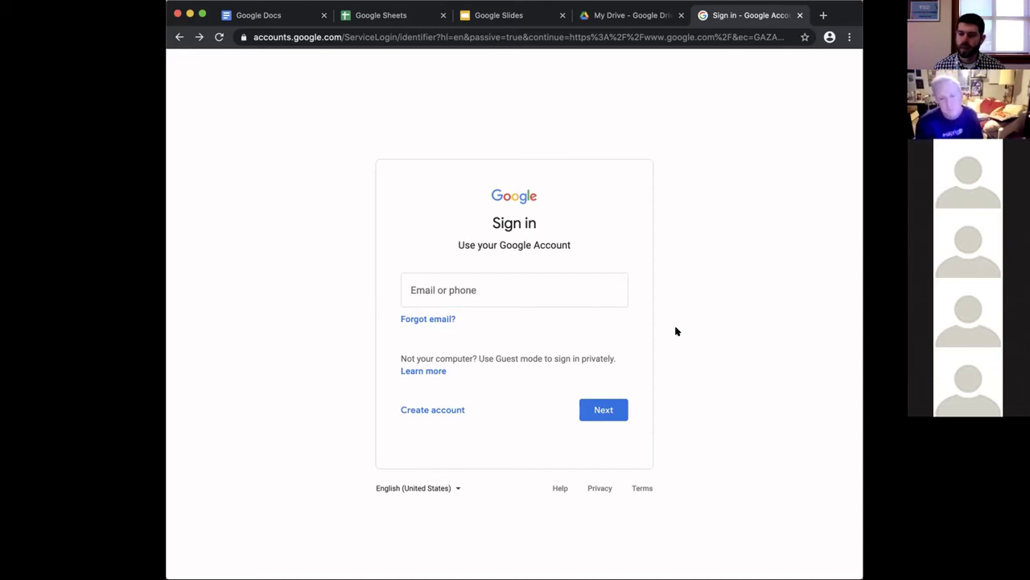
{"action": "triple_click", "coordinate": [426, 356]}
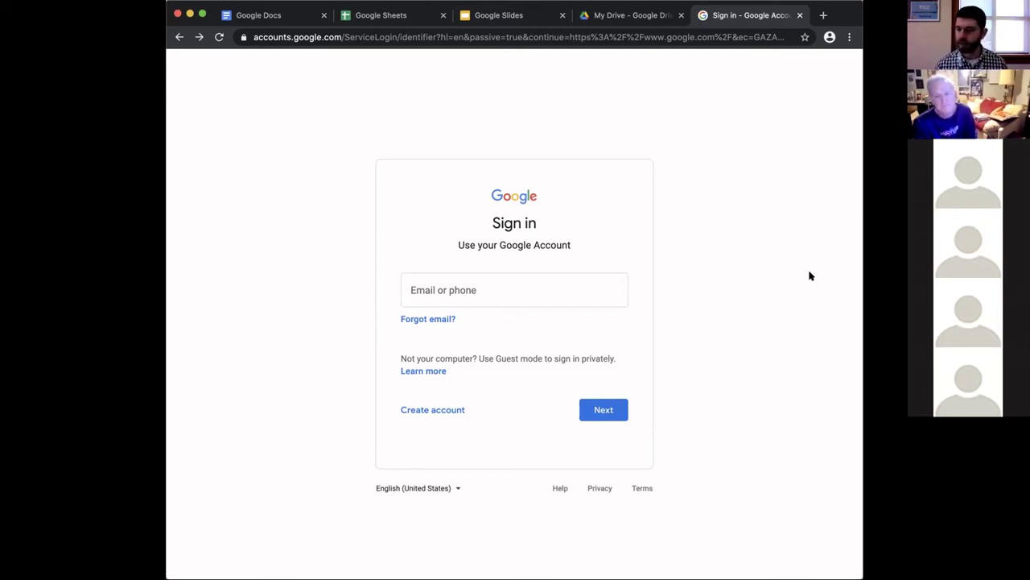
- Close the sign-in tab and launch Google Keep from Drive's Google apps grid
{"action": "left_click", "coordinate": [800, 14]}
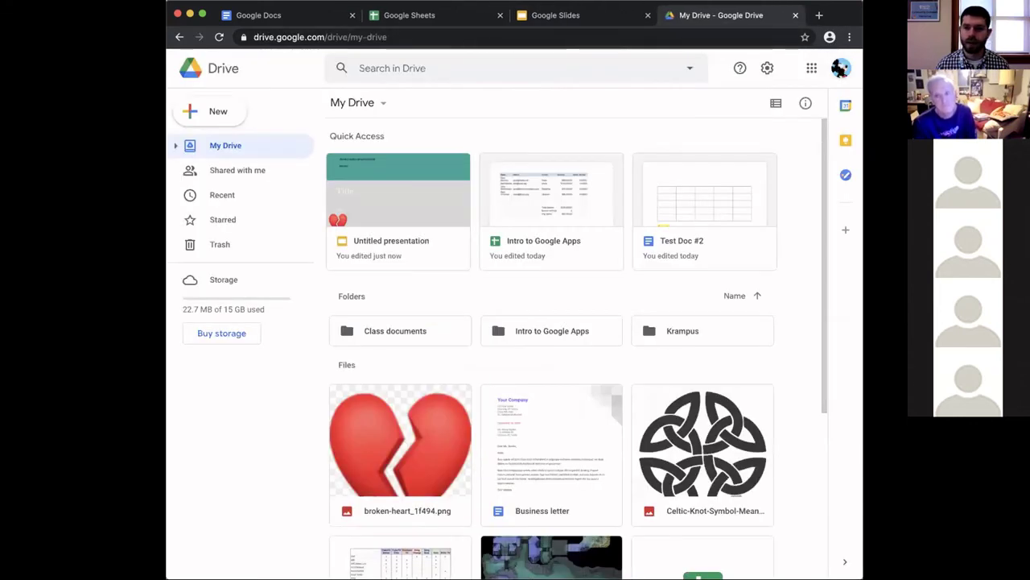
{"action": "left_click", "coordinate": [838, 68]}
{"action": "left_click", "coordinate": [827, 71]}
{"action": "left_click", "coordinate": [813, 69]}
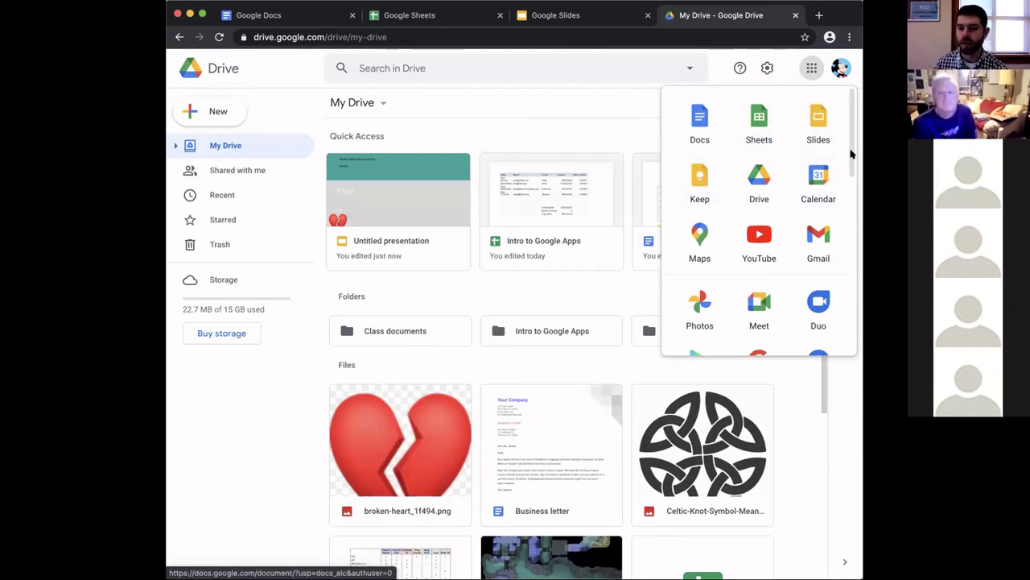
{"action": "left_click", "coordinate": [699, 173]}
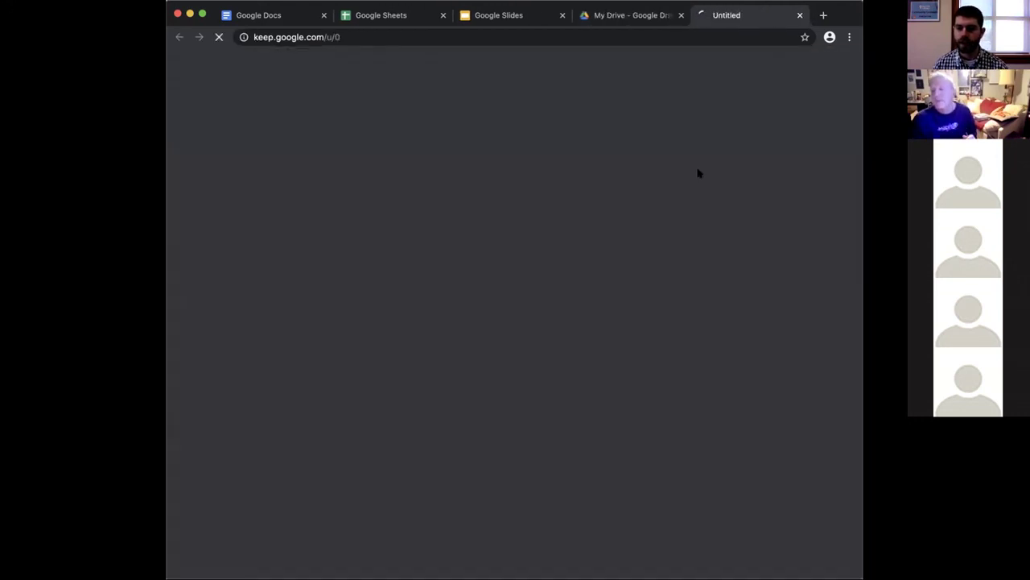
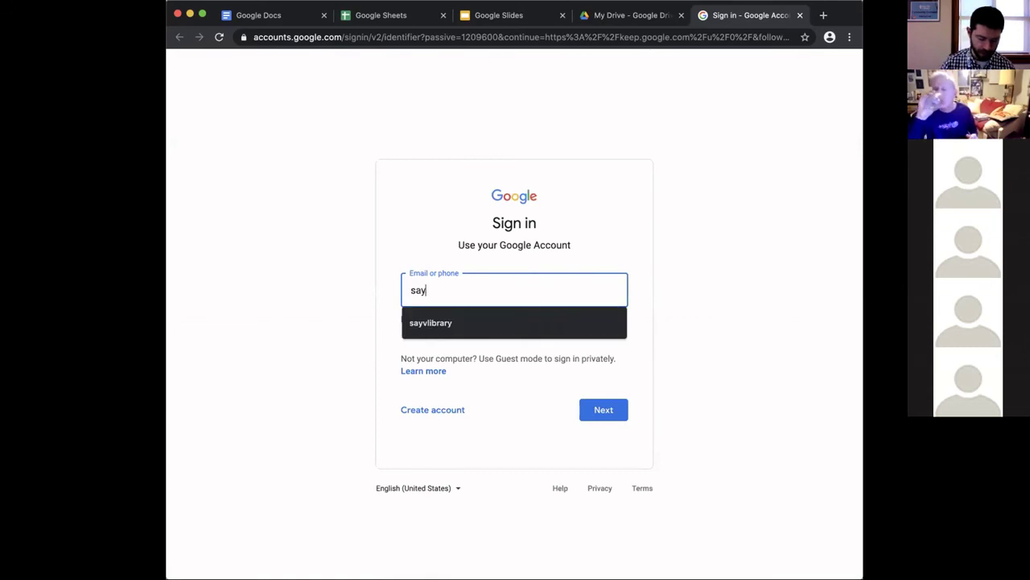
- Sign in to Google Keep with the account e-mail and password
{"action": "key", "text": "Return"}
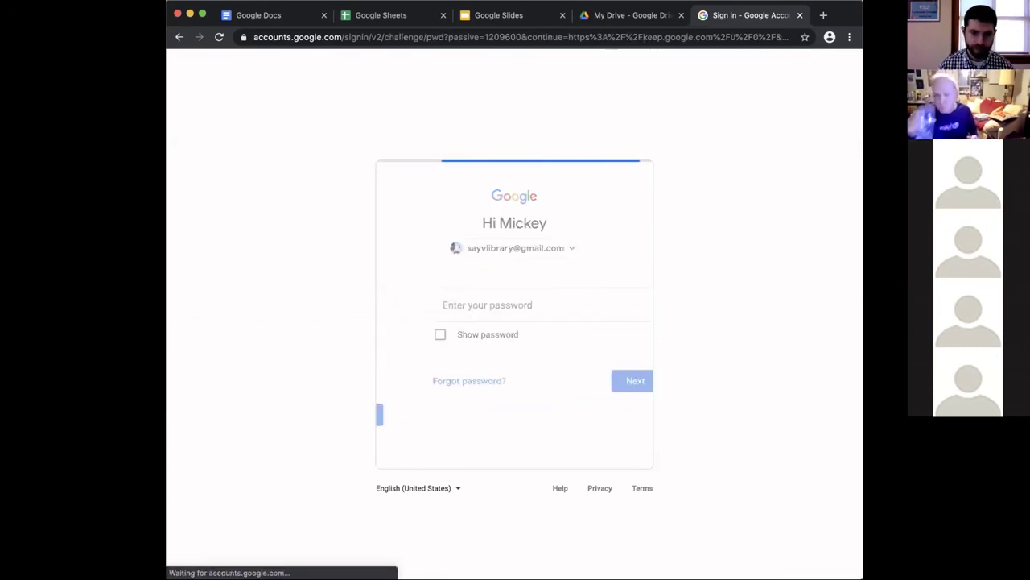
{"action": "type", "text": "s"}
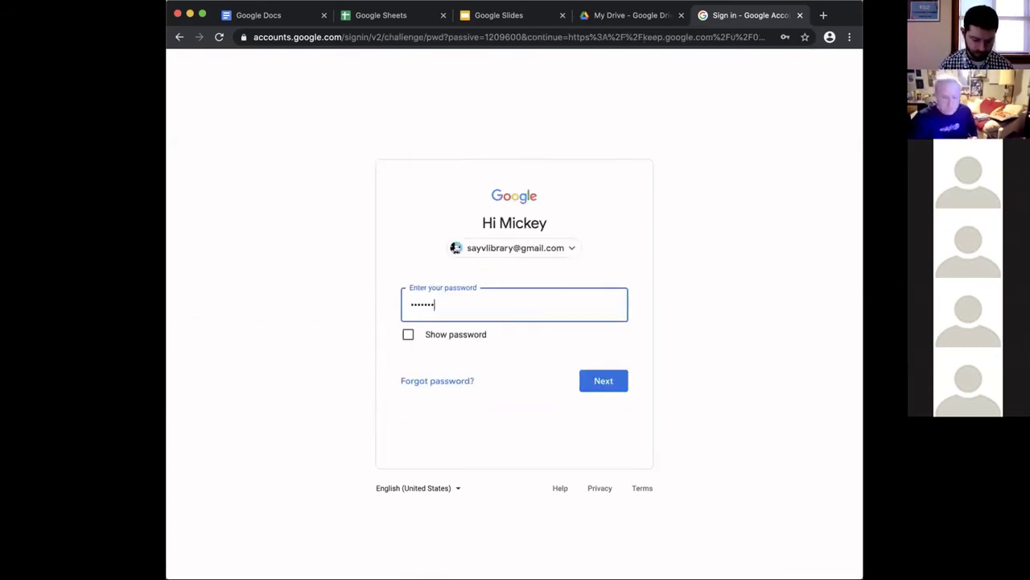
{"action": "key", "text": "Return"}
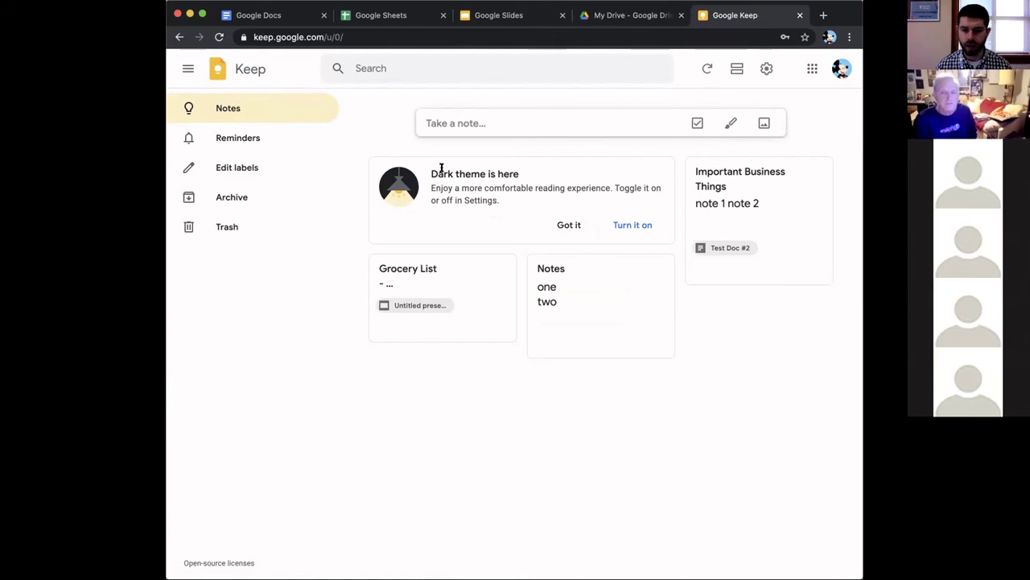
- Turn on Keep's dark theme and draft a teal note titled 'Title of the Note' with body text
{"action": "left_click", "coordinate": [634, 227]}
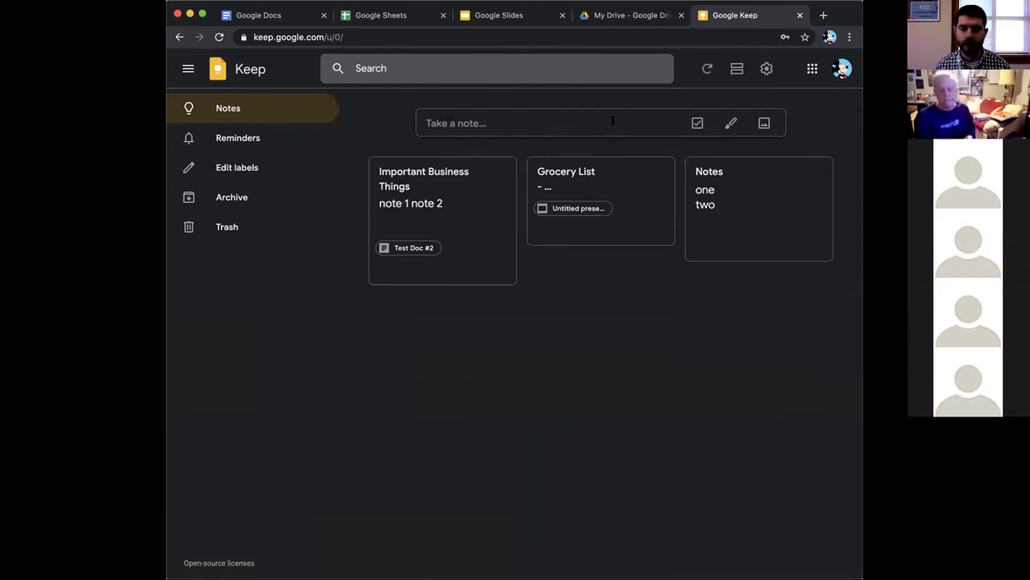
{"action": "left_click", "coordinate": [478, 119]}
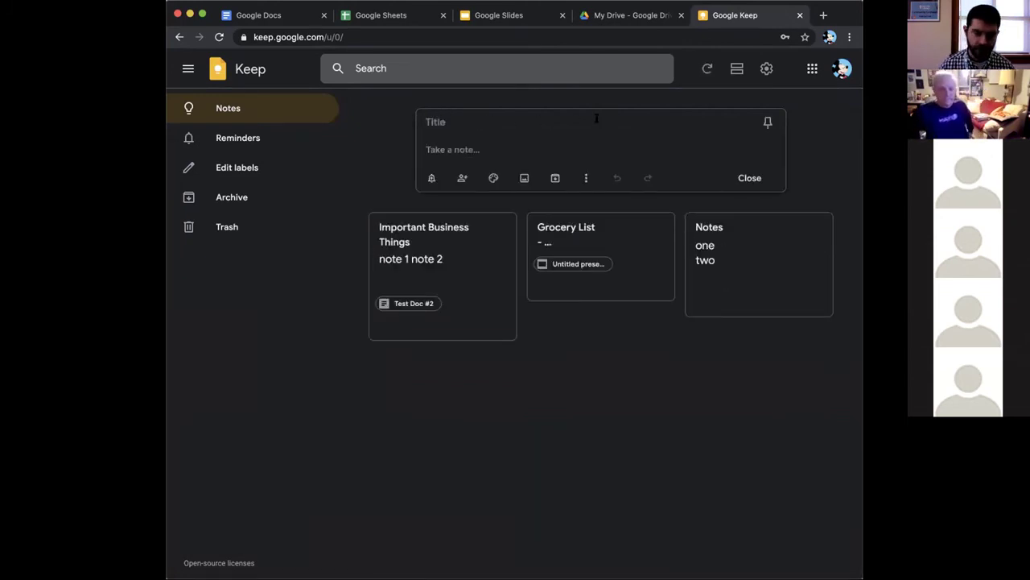
{"action": "type", "text": "T"}
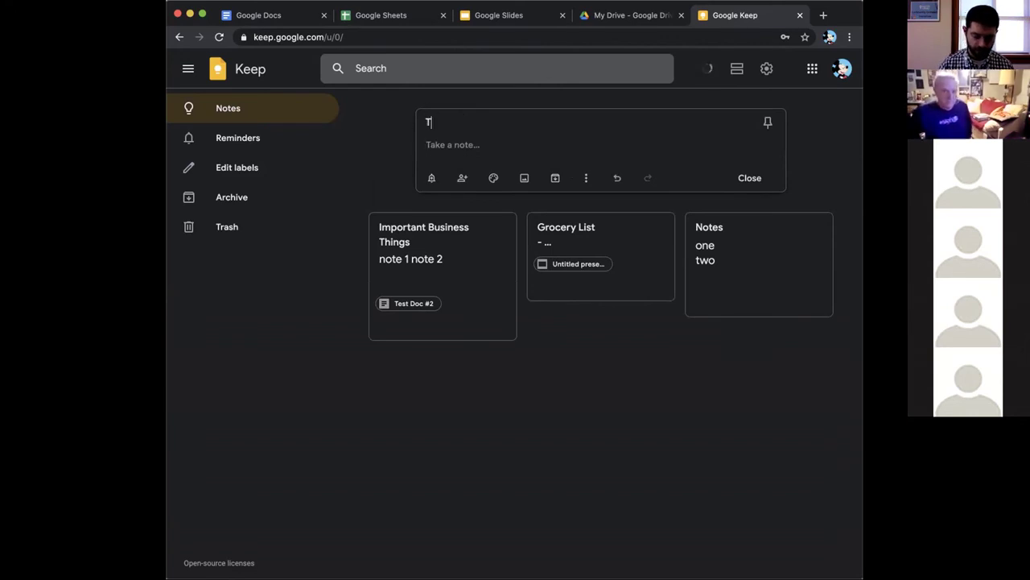
{"action": "type", "text": "itle of the Note"}
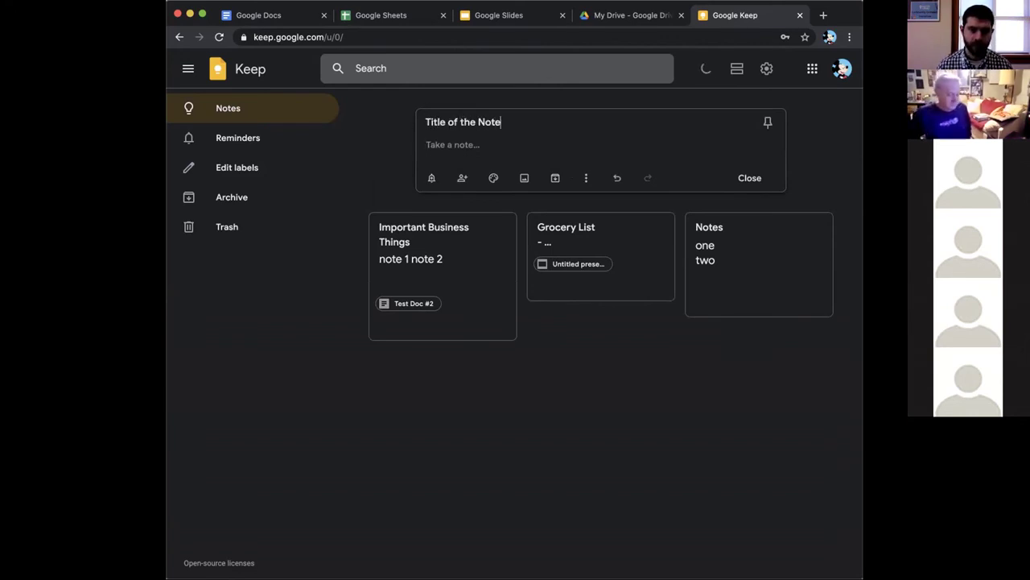
{"action": "left_click", "coordinate": [442, 142]}
{"action": "type", "text": "njnascasc"}
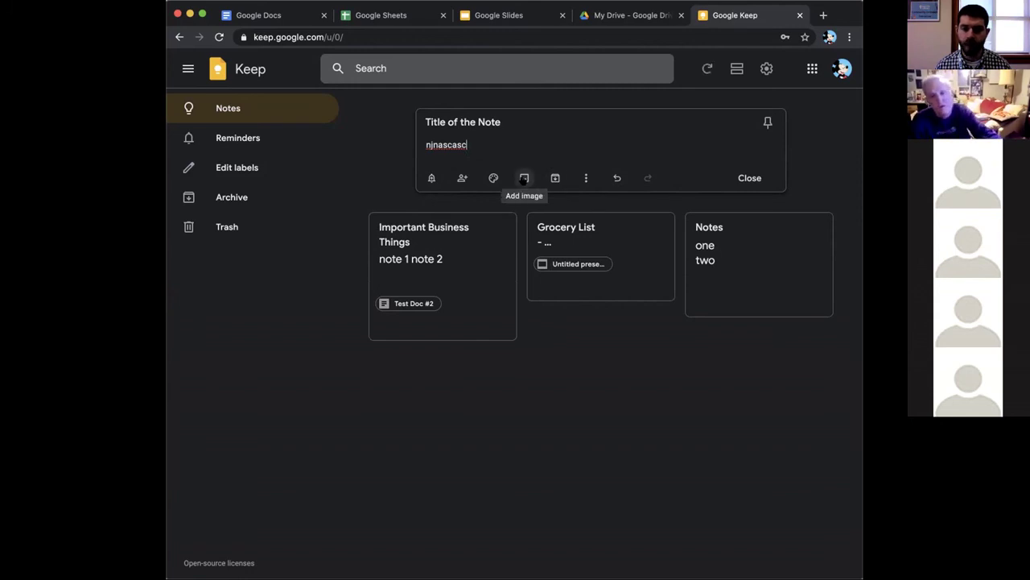
{"action": "mouse_move", "coordinate": [494, 177]}
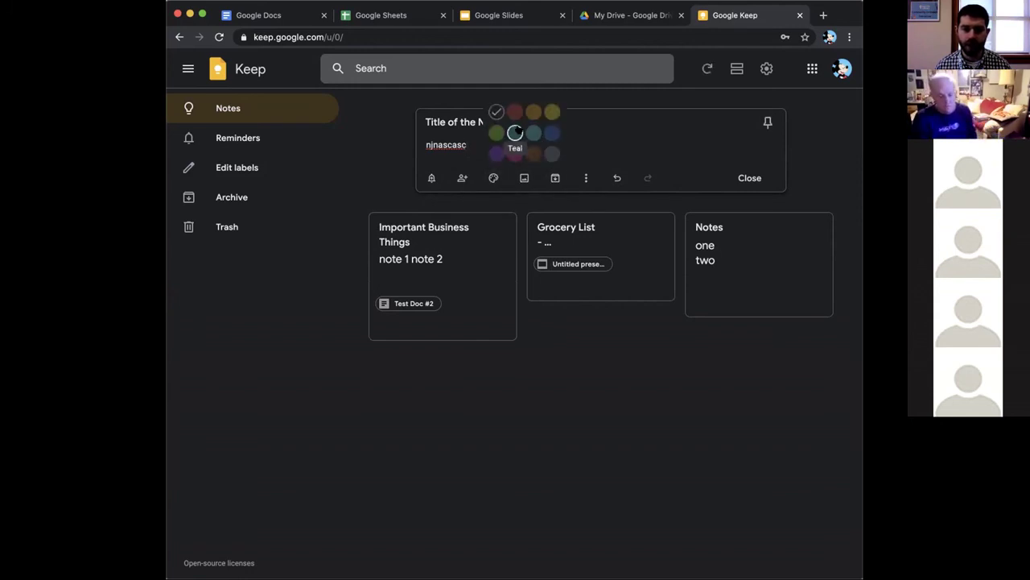
{"action": "left_click", "coordinate": [515, 134]}
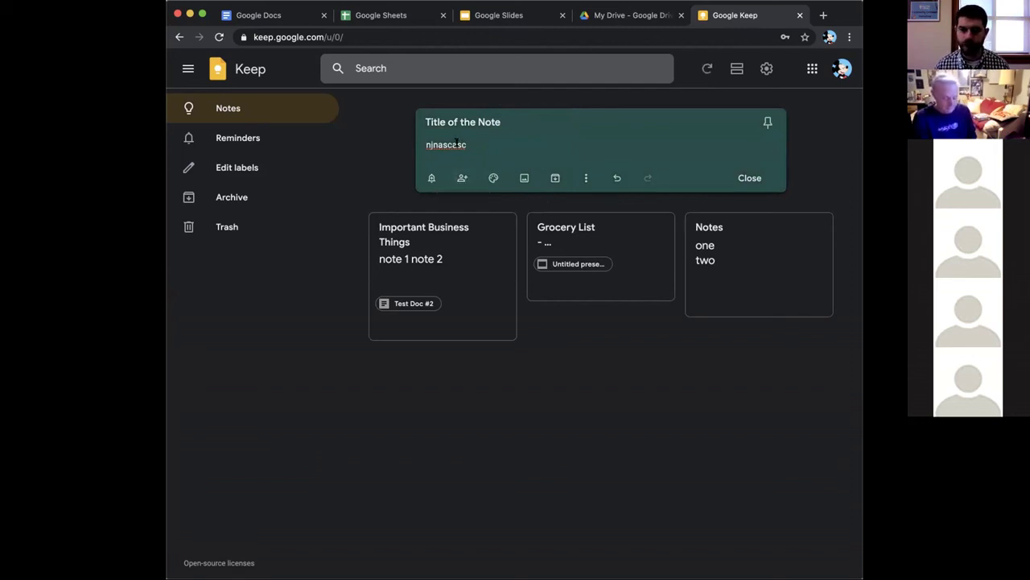
- Save the new note, change Grocery List to Broc and Onion, and pin it
{"action": "left_click", "coordinate": [584, 301]}
{"action": "left_click", "coordinate": [588, 224]}
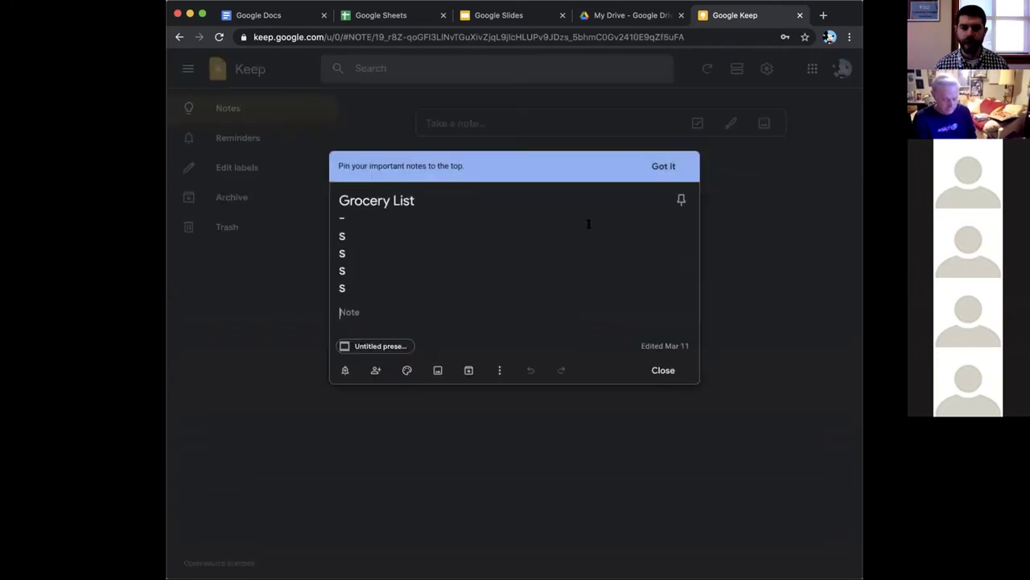
{"action": "left_click_drag", "start_coordinate": [357, 283], "coordinate": [328, 213]}
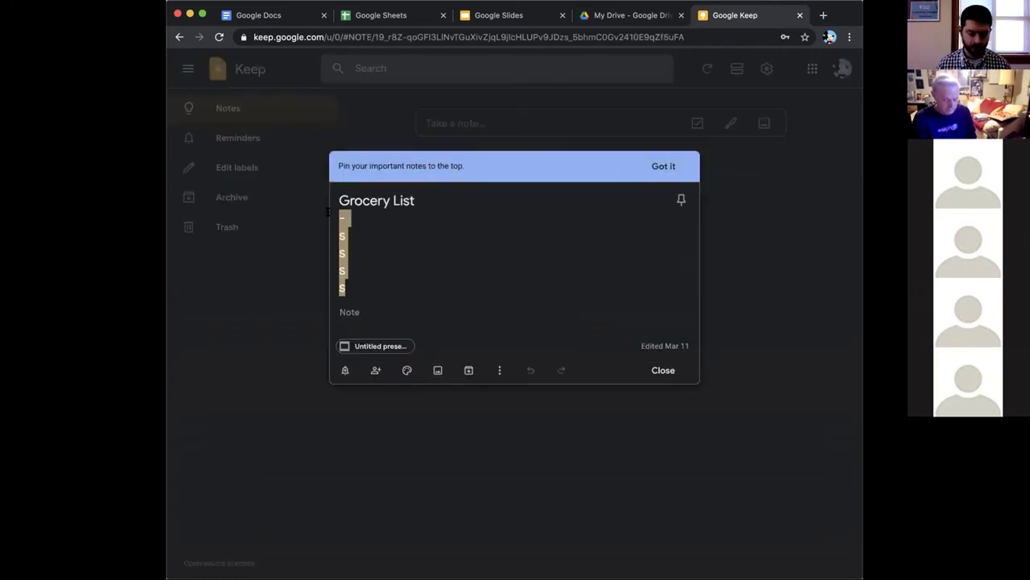
{"action": "type", "text": "Broc  "}
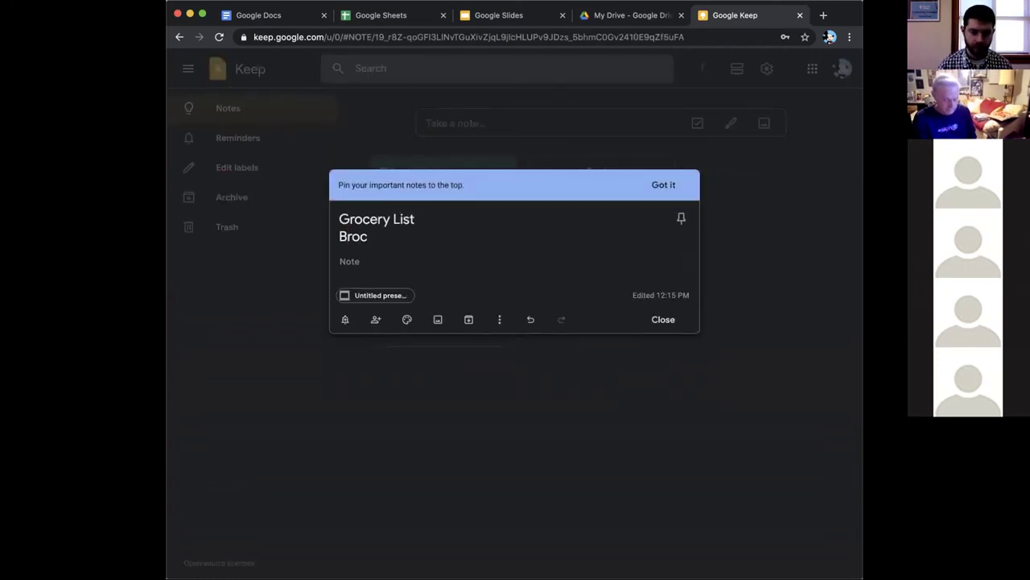
{"action": "type", "text": "Onion"}
{"action": "key", "text": "Return"}
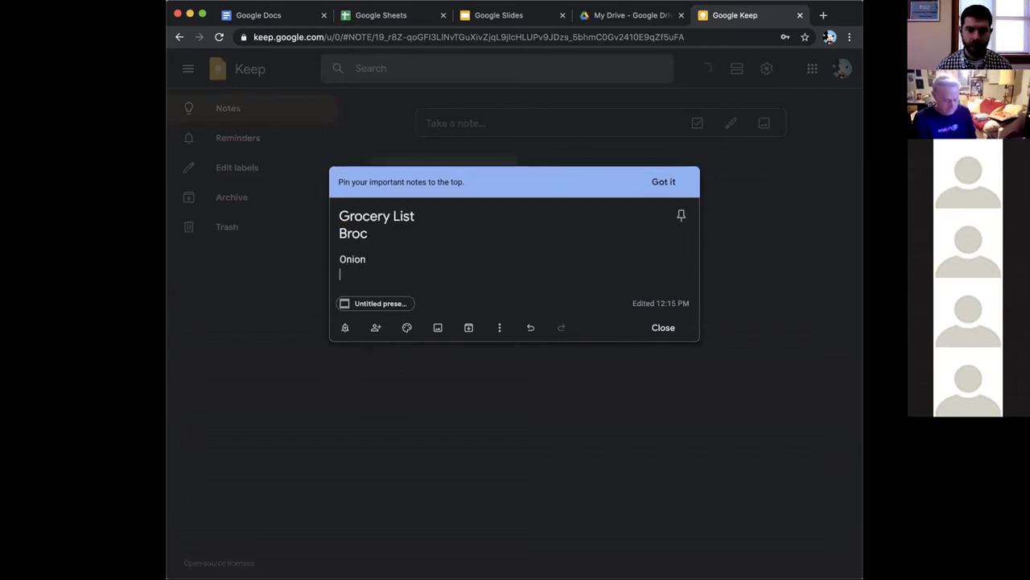
{"action": "left_click", "coordinate": [368, 233]}
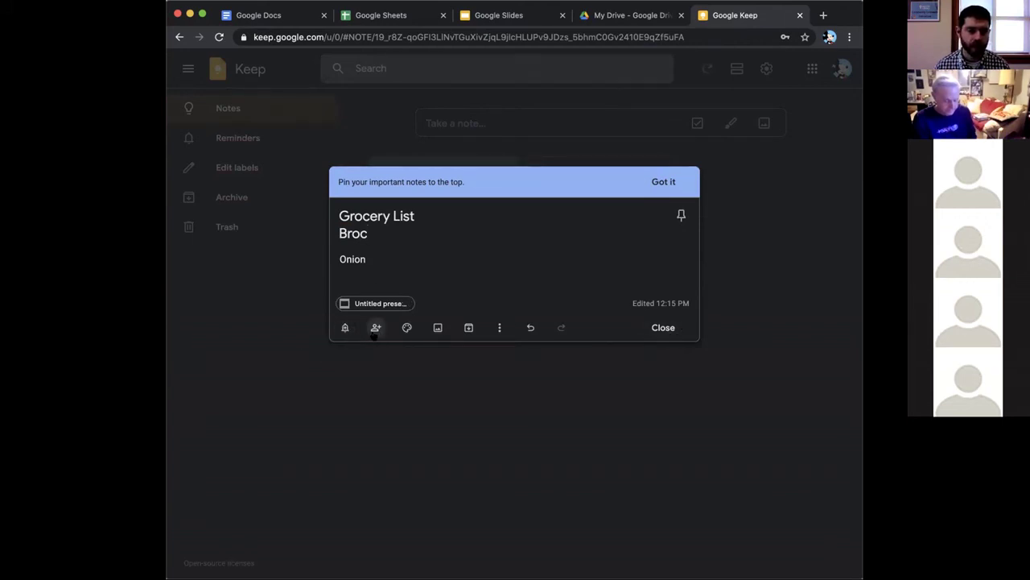
{"action": "left_click", "coordinate": [681, 216]}
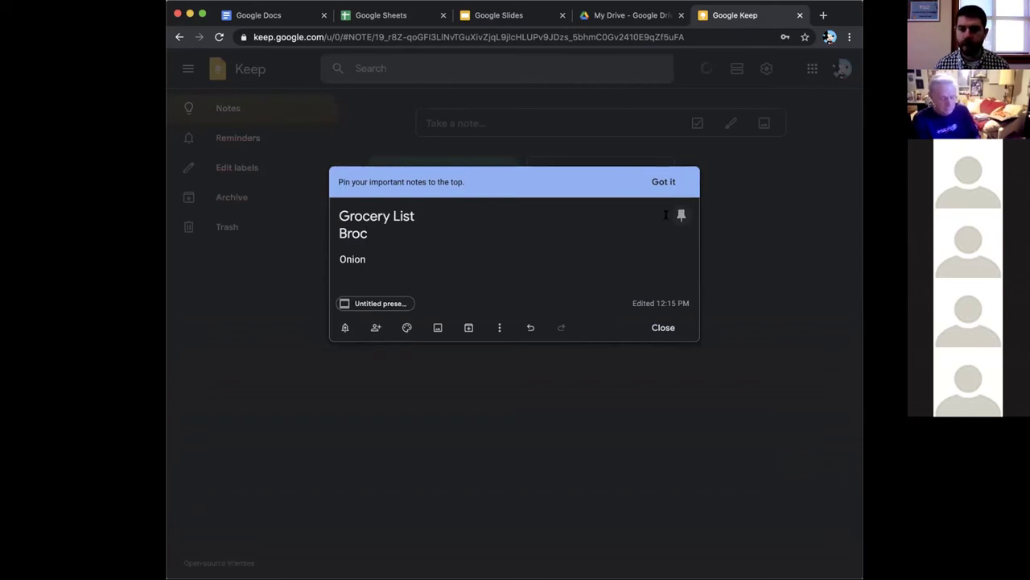
{"action": "left_click", "coordinate": [667, 326]}
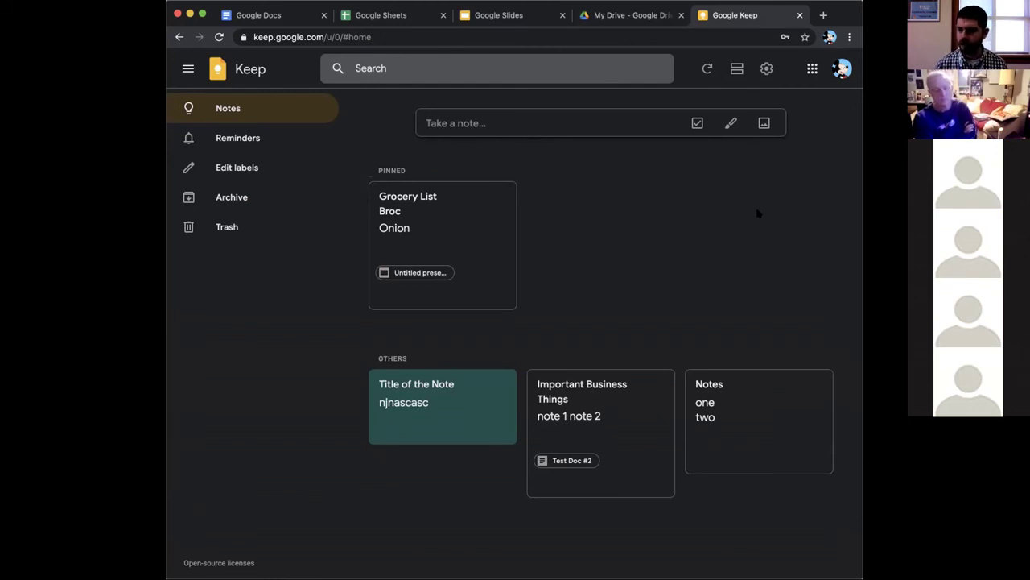
- From Drive's Keep panel, add the line 'ajwdbakwn' to Title of the Note, then close Keep
{"action": "left_click", "coordinate": [611, 17]}
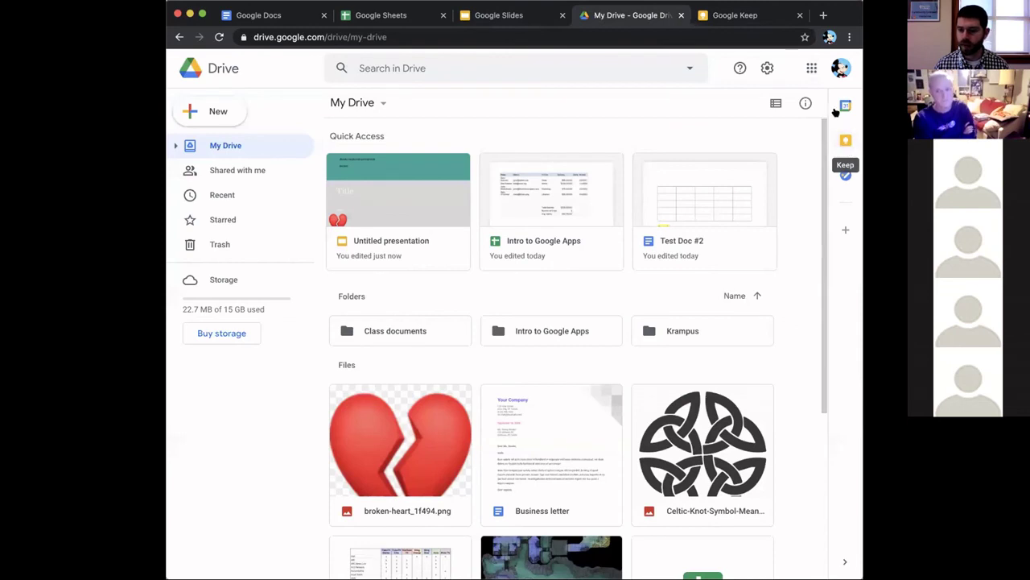
{"action": "left_click", "coordinate": [846, 143]}
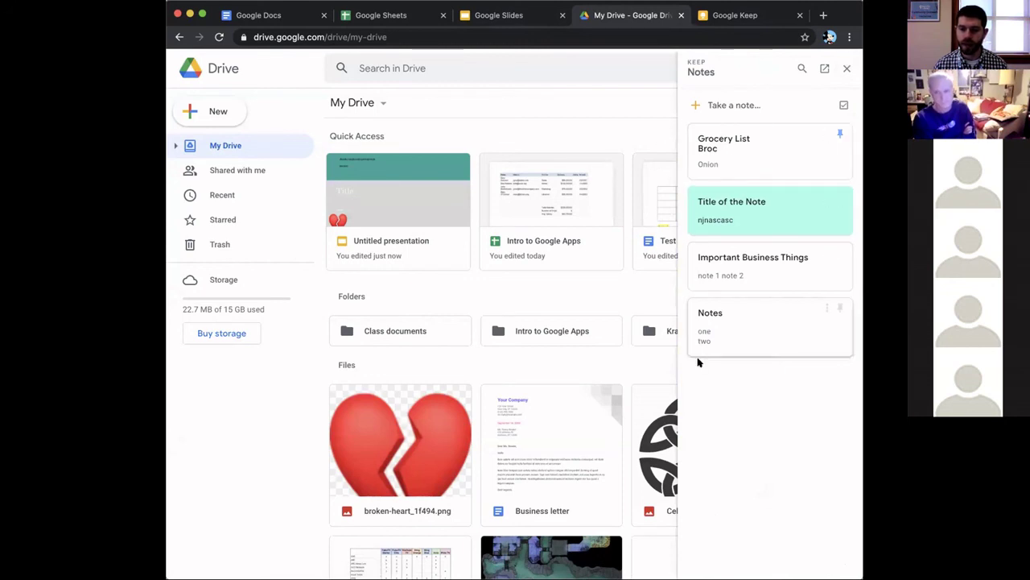
{"action": "left_click", "coordinate": [755, 202]}
{"action": "left_click", "coordinate": [751, 230]}
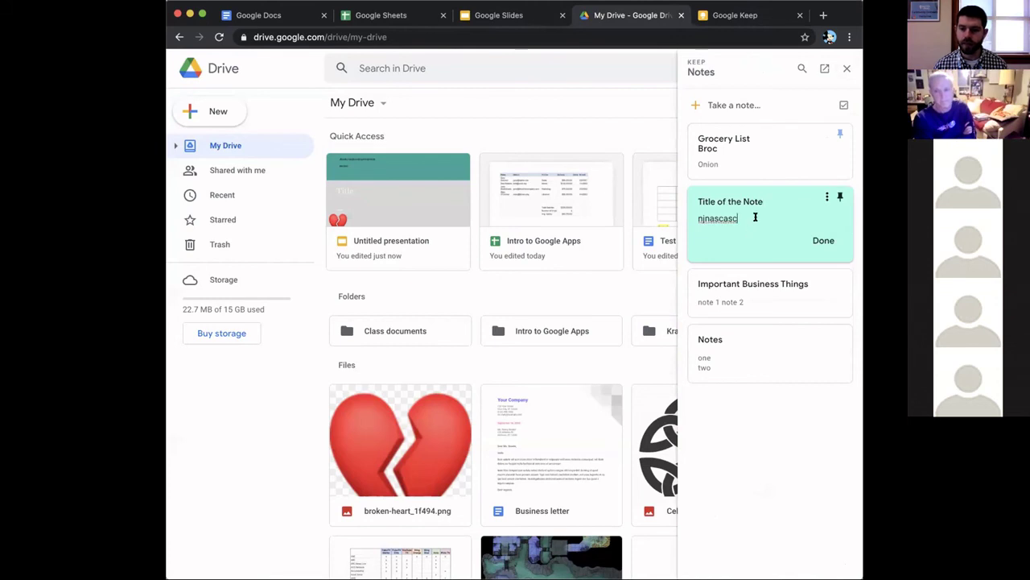
{"action": "key", "text": "Return"}
{"action": "type", "text": "ajwdbakwnd"}
{"action": "left_click", "coordinate": [821, 250]}
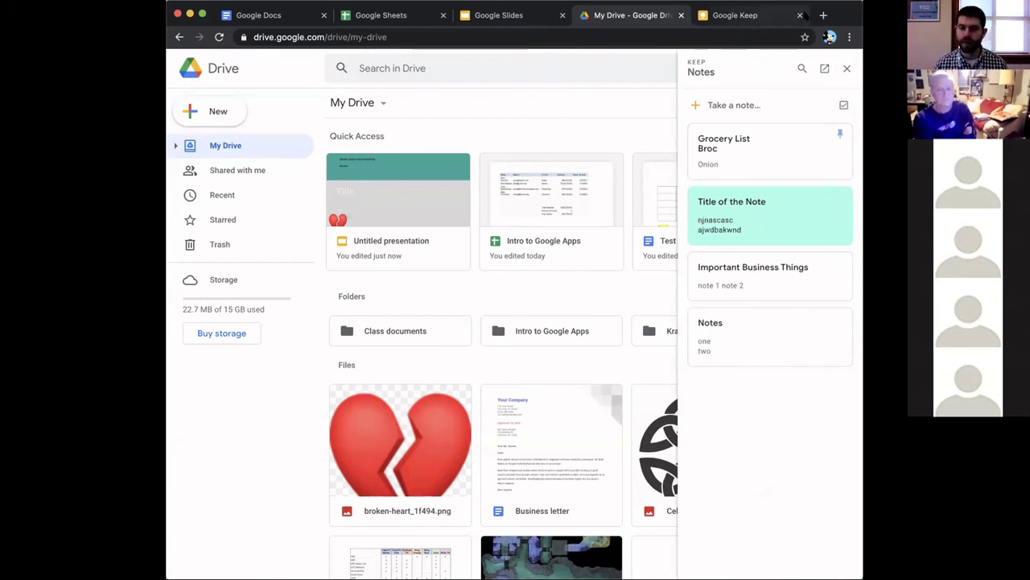
{"action": "left_click", "coordinate": [800, 14]}
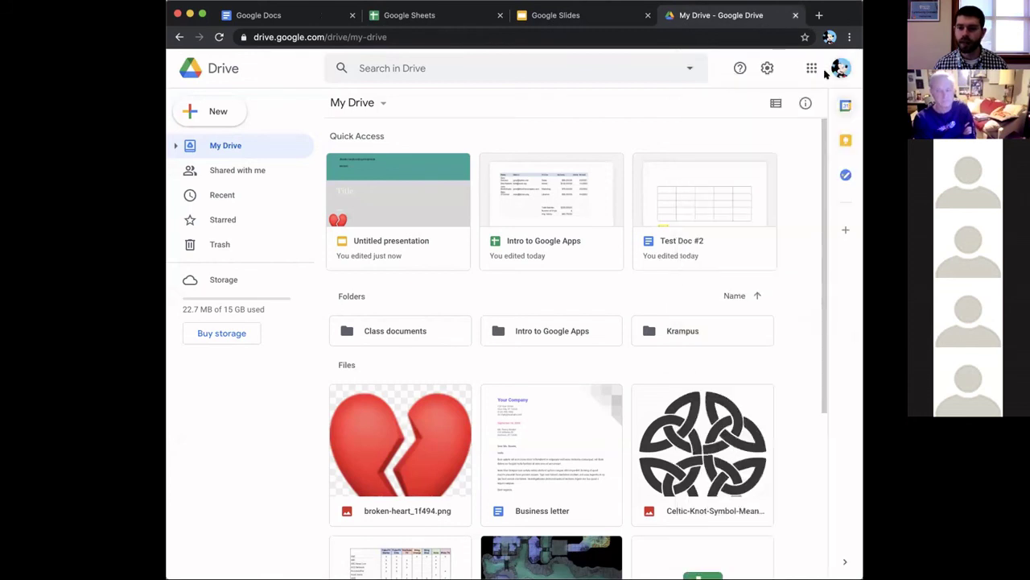
- Open Google Calendar from the apps grid and switch through Day, Month, then Week view
{"action": "left_click", "coordinate": [812, 67]}
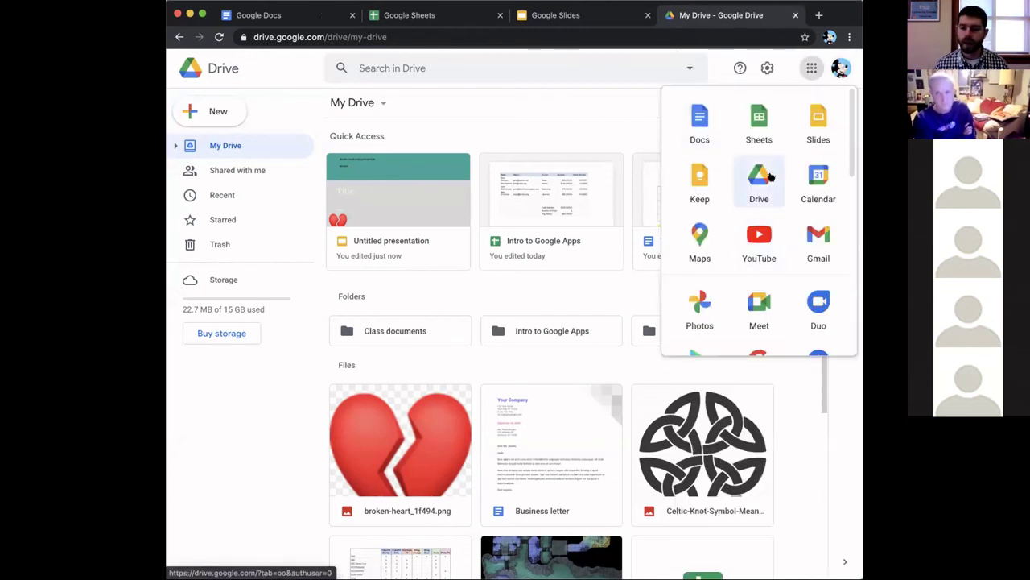
{"action": "left_click", "coordinate": [807, 175]}
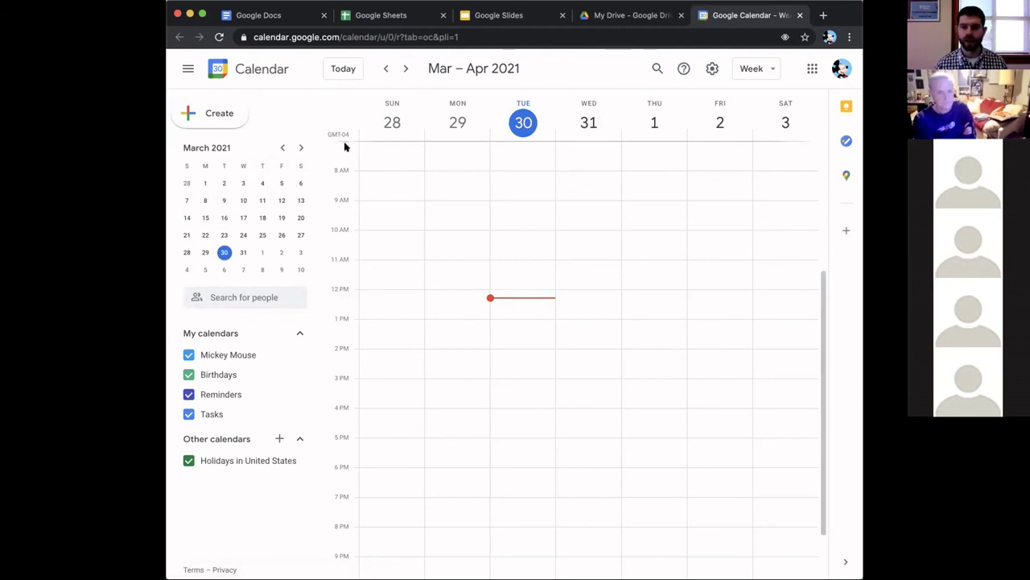
{"action": "left_click", "coordinate": [756, 70]}
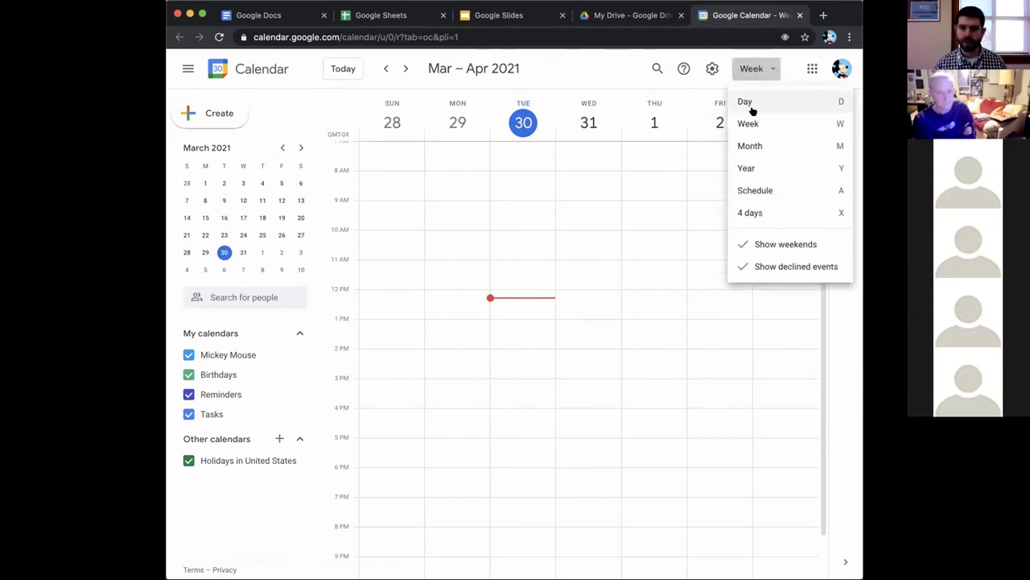
{"action": "left_click", "coordinate": [746, 102]}
{"action": "left_click", "coordinate": [742, 69]}
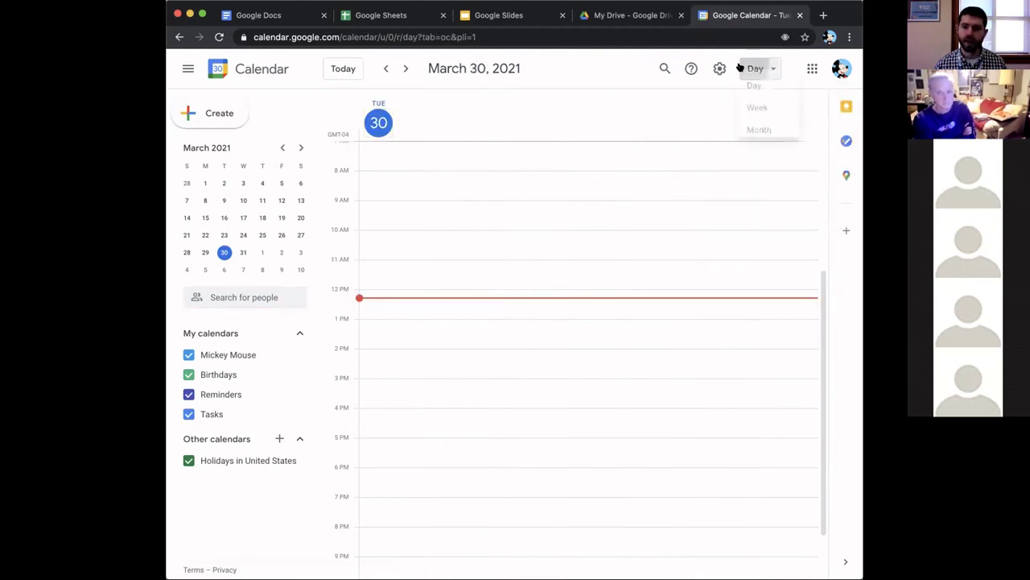
{"action": "left_click", "coordinate": [757, 146]}
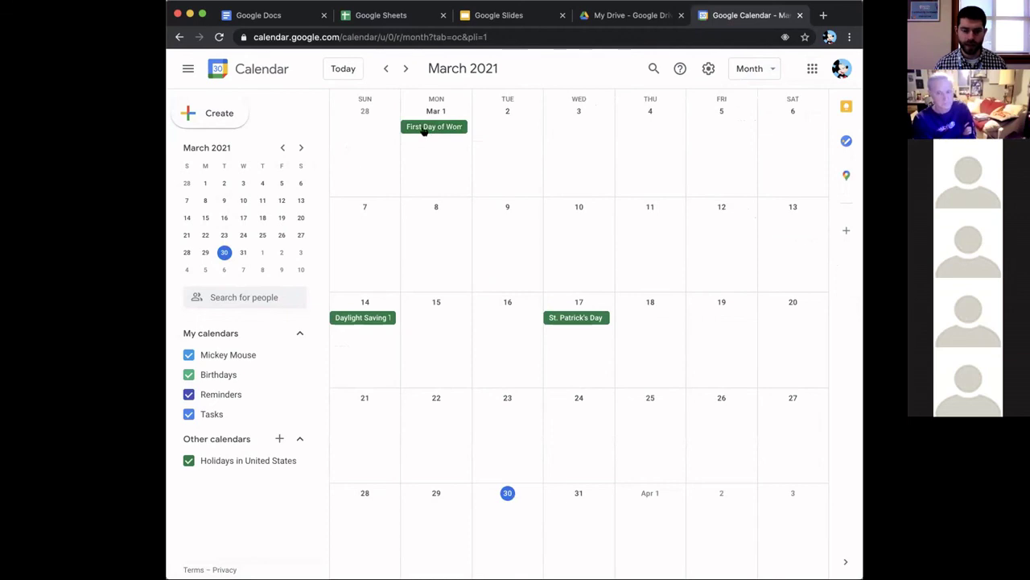
{"action": "left_click", "coordinate": [742, 66]}
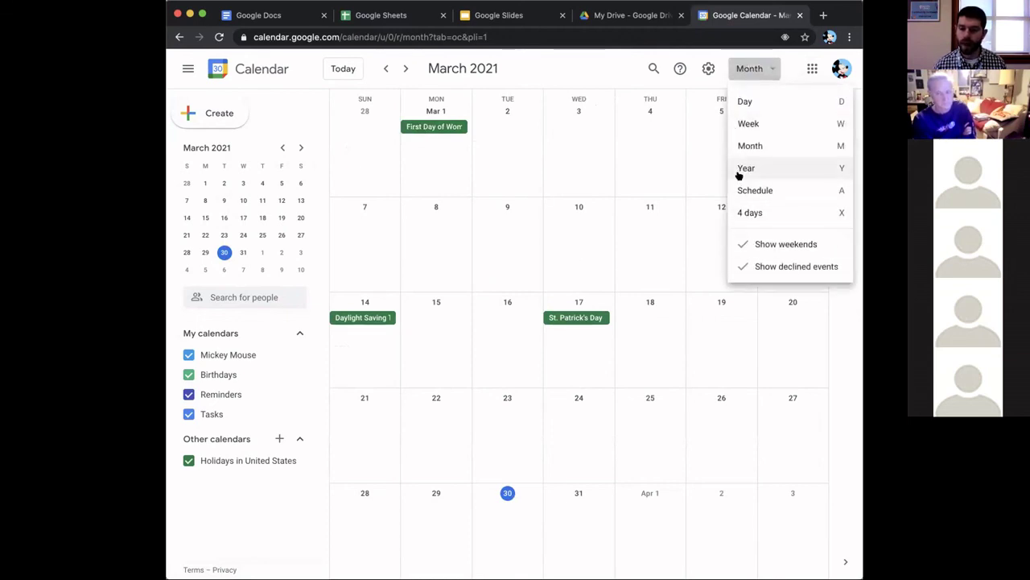
{"action": "left_click", "coordinate": [747, 125]}
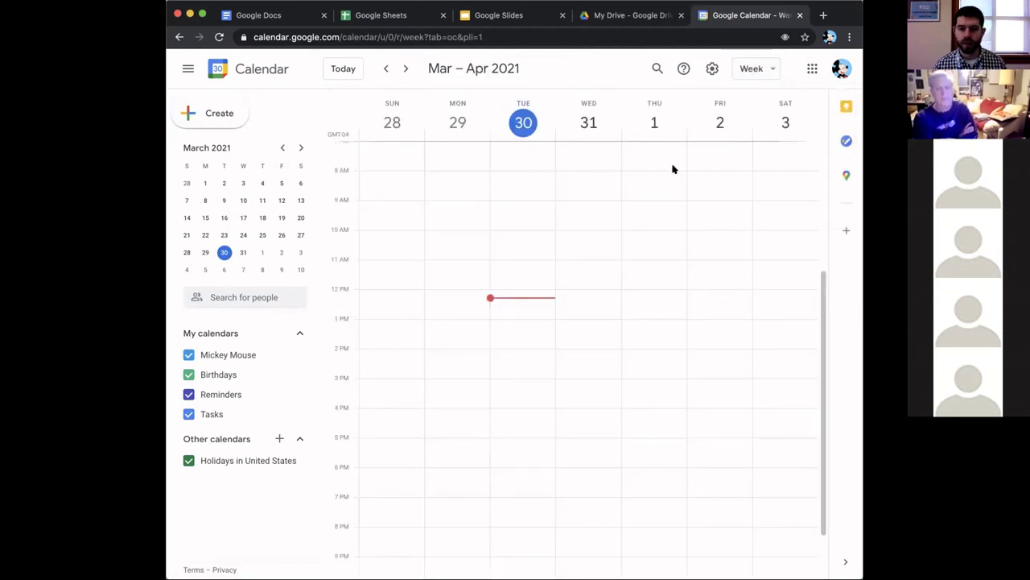
- Start an event on Wednesday, March 31 titled 'Name of Event'
{"action": "left_click", "coordinate": [511, 208]}
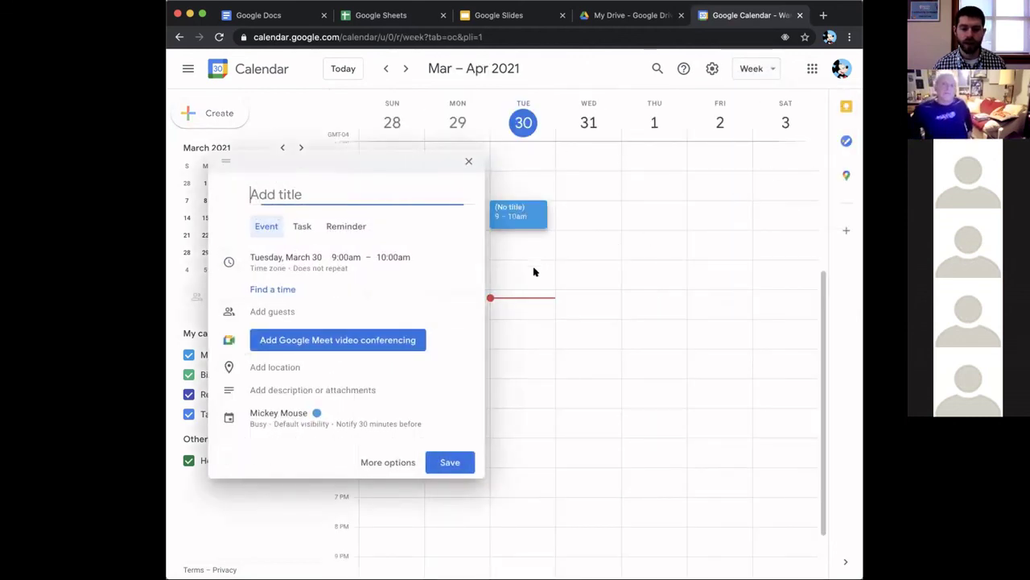
{"action": "left_click", "coordinate": [570, 267]}
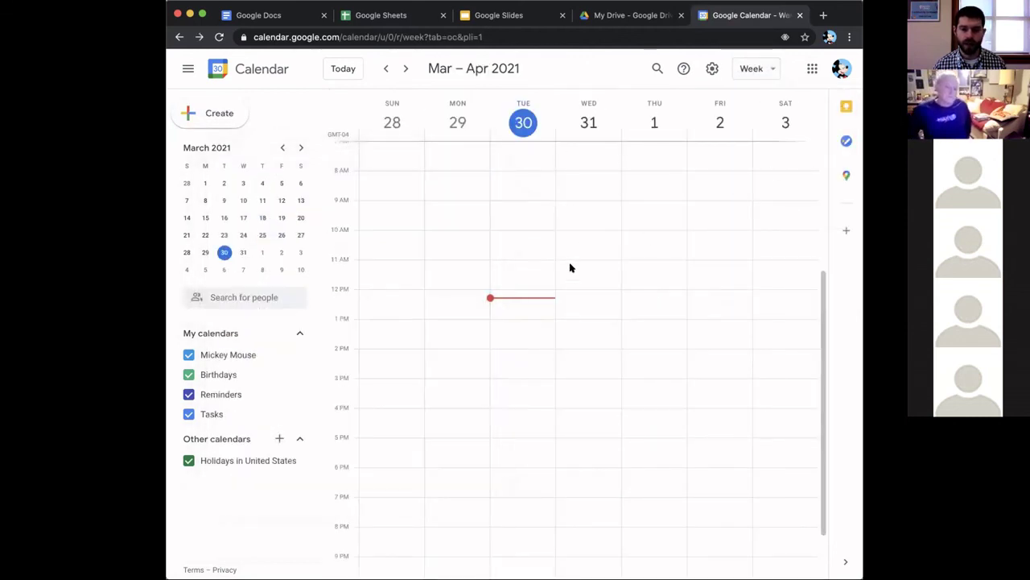
{"action": "left_click", "coordinate": [571, 267]}
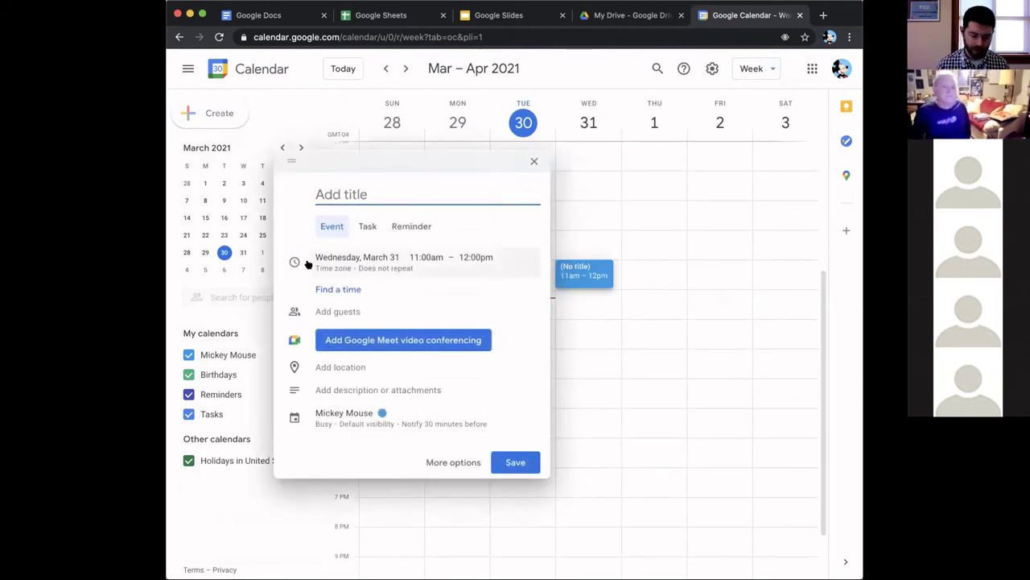
{"action": "type", "text": "Name of Event"}
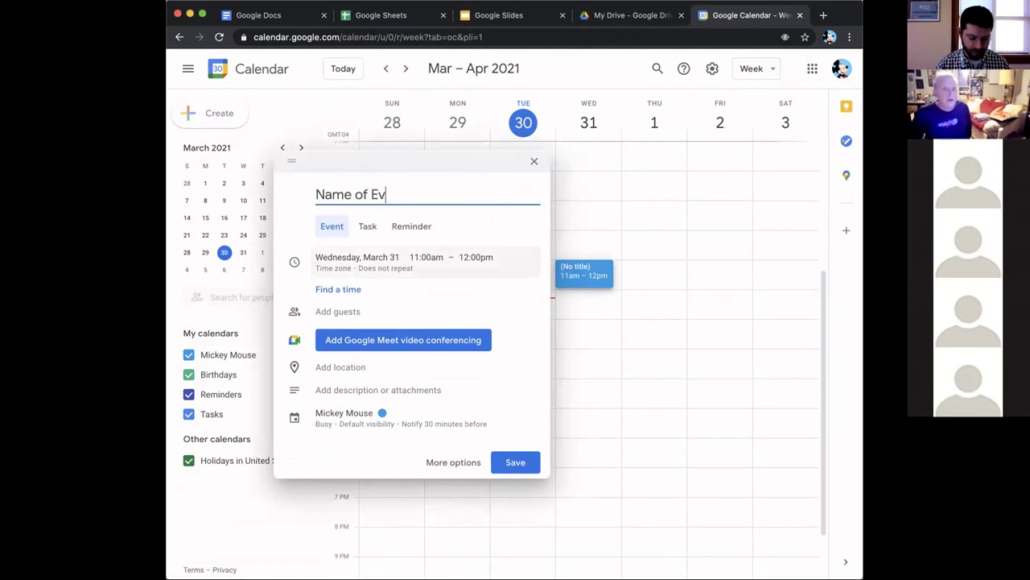
- Set the event time to 11:30am–1:30pm
{"action": "left_click", "coordinate": [360, 258]}
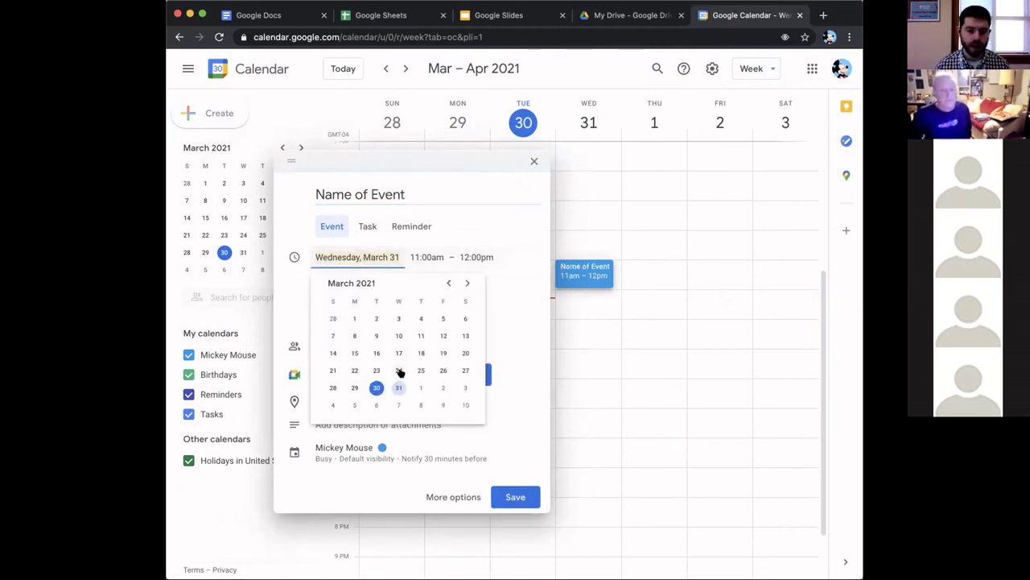
{"action": "left_click", "coordinate": [417, 257]}
{"action": "left_click", "coordinate": [430, 378]}
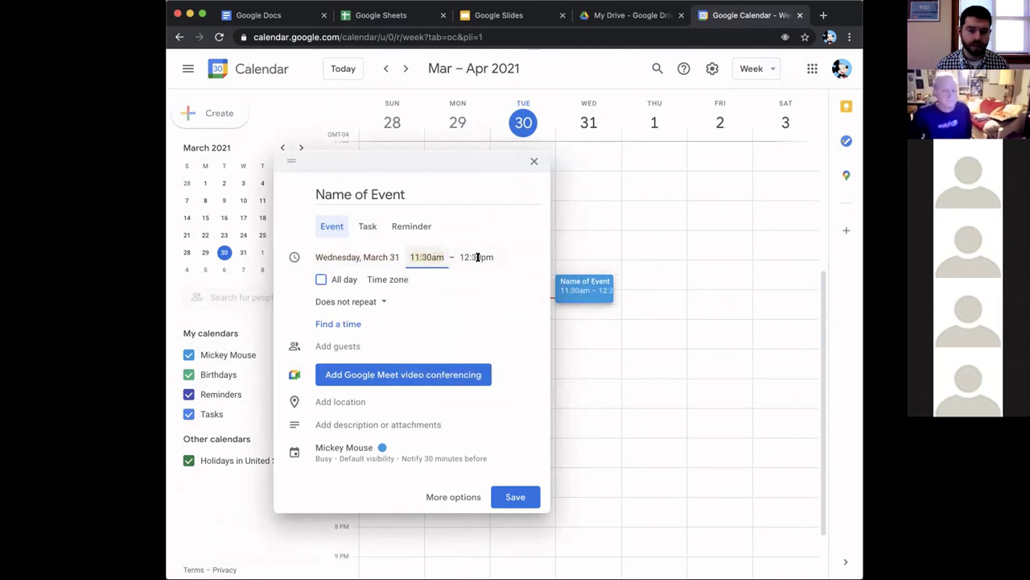
{"action": "left_click", "coordinate": [475, 257]}
{"action": "left_click", "coordinate": [480, 383]}
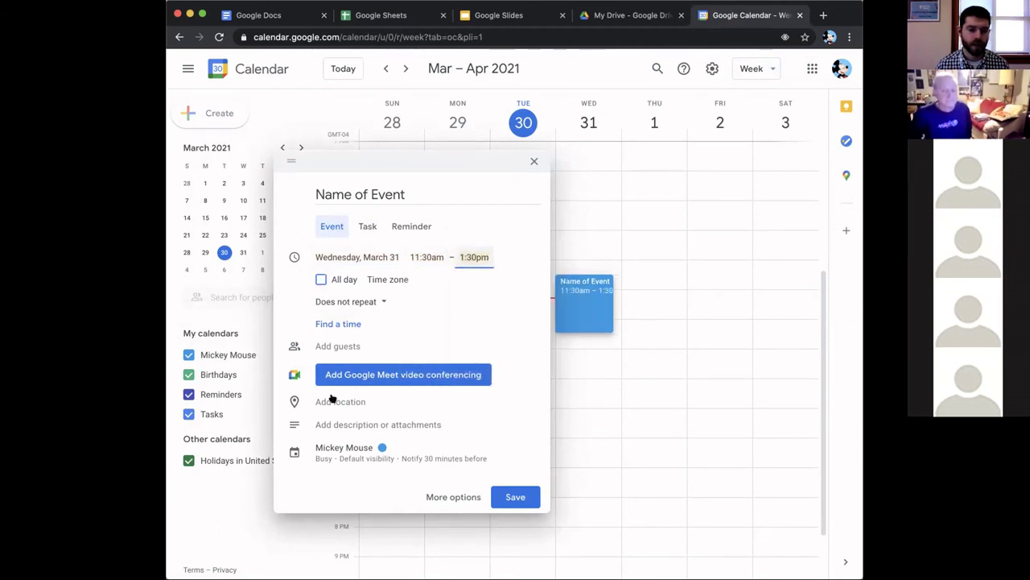
- Colour the event Basil dark green, keep the 30-minute reminder, and save it
{"action": "left_click", "coordinate": [362, 453]}
{"action": "left_click", "coordinate": [395, 392]}
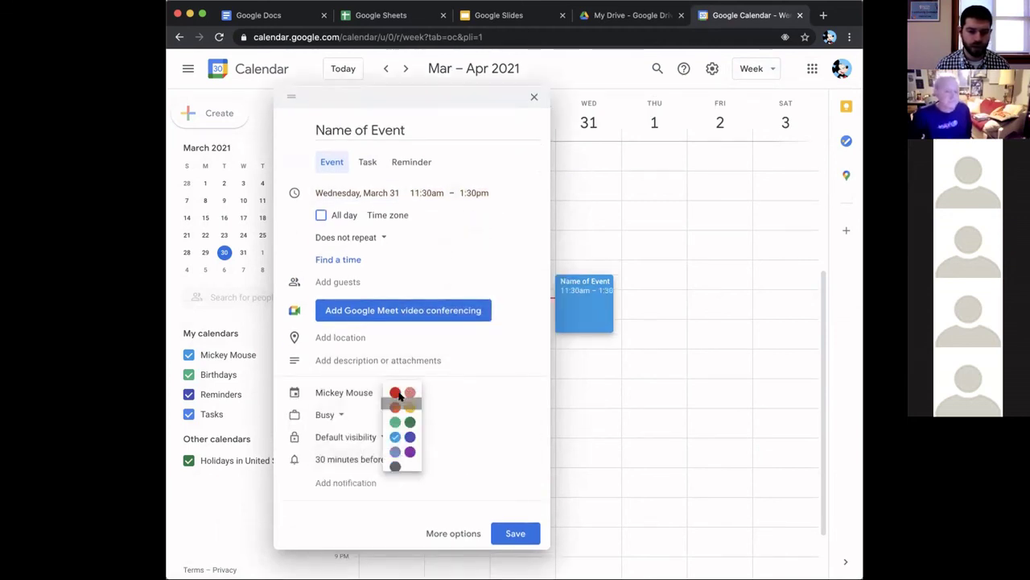
{"action": "left_click", "coordinate": [409, 421]}
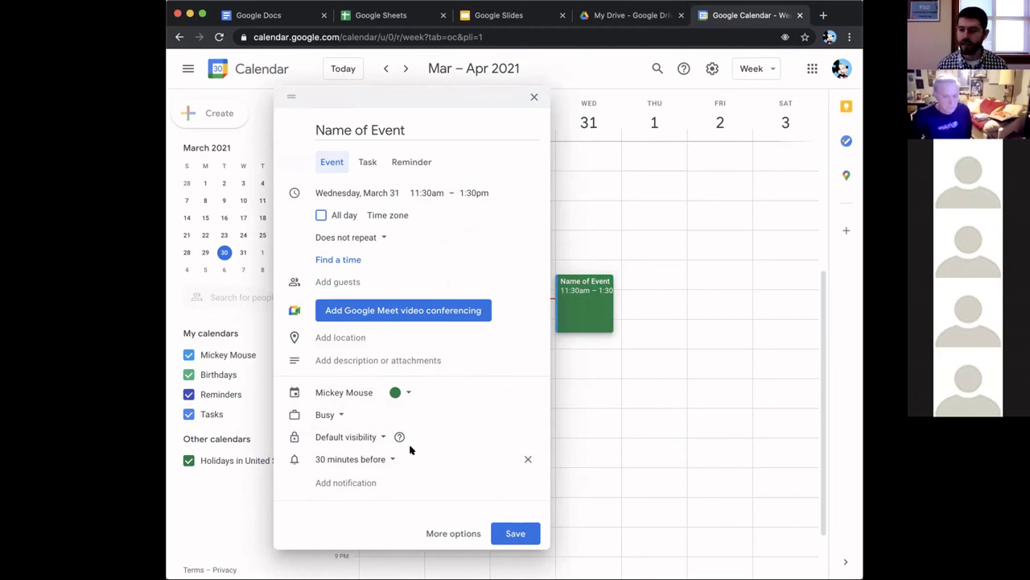
{"action": "left_click", "coordinate": [363, 462]}
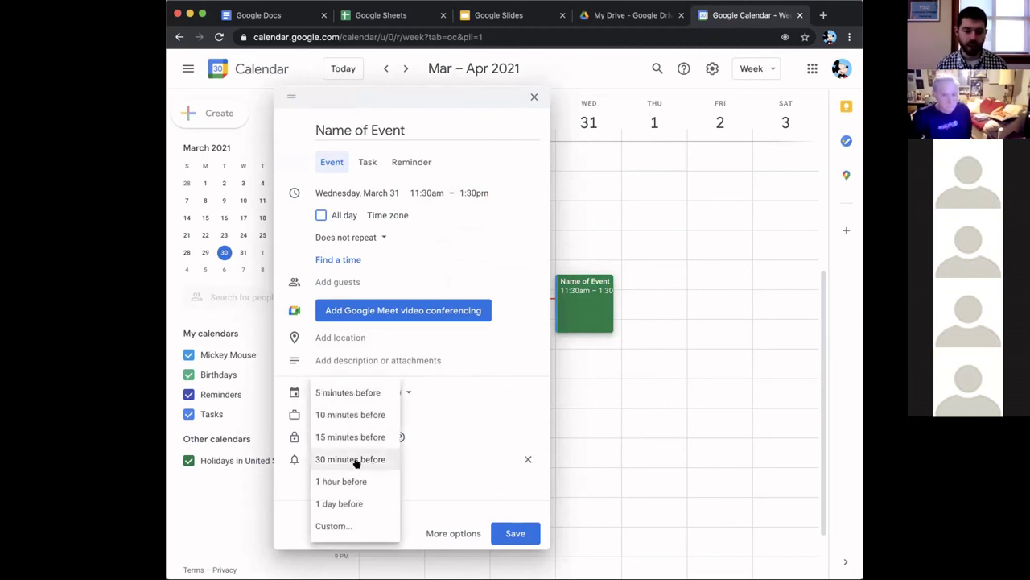
{"action": "left_click", "coordinate": [356, 460]}
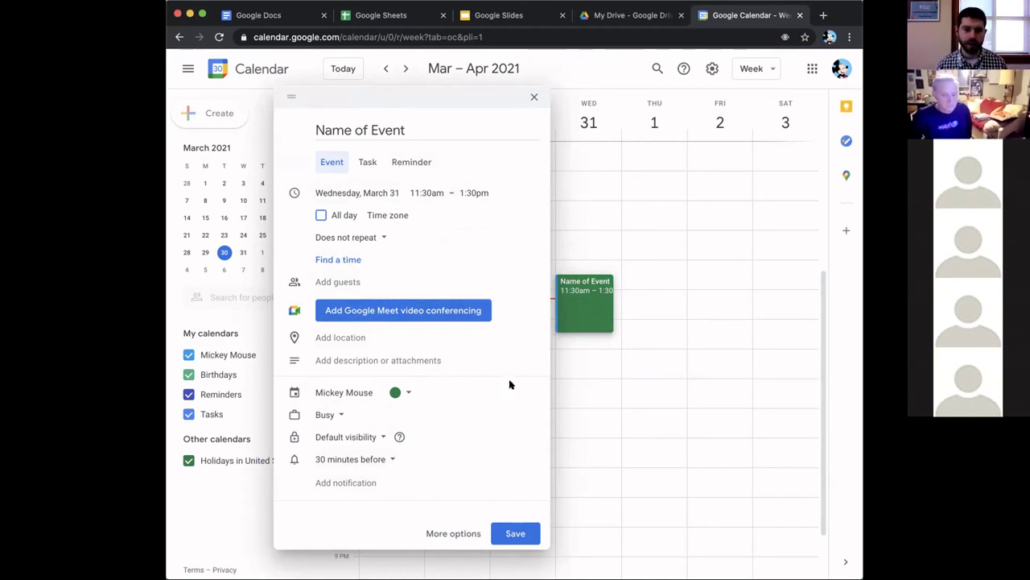
{"action": "left_click", "coordinate": [515, 533]}
{"action": "left_click", "coordinate": [644, 305]}
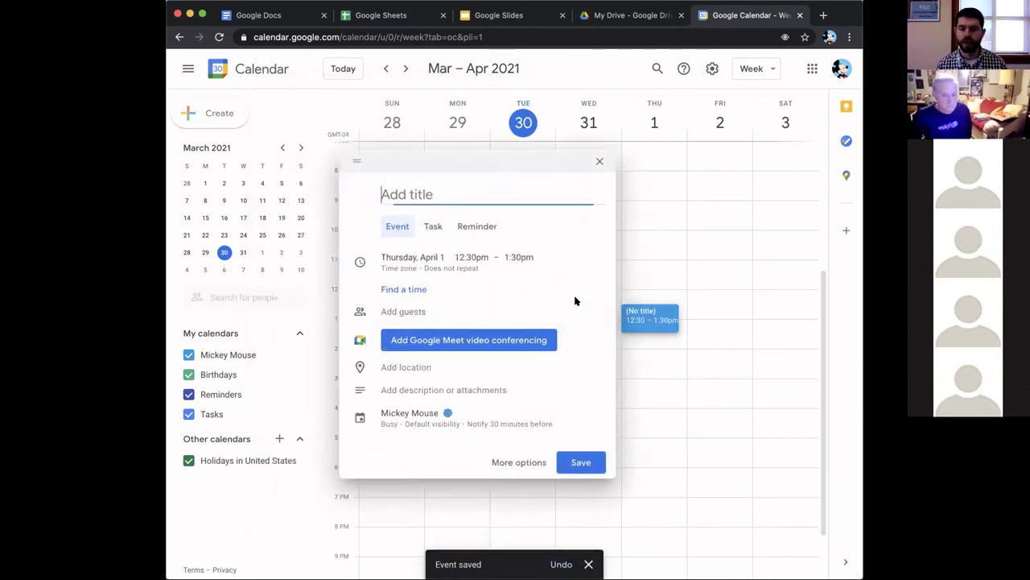
- Discard the Thursday draft, defer notifications with Ask me later, and open Google Maps
{"action": "left_click", "coordinate": [597, 161]}
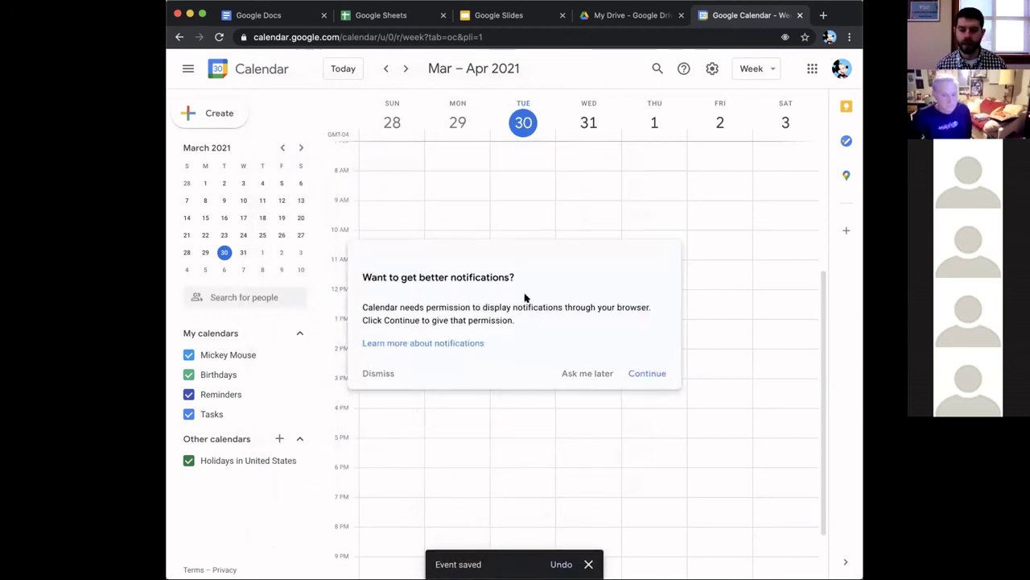
{"action": "left_click", "coordinate": [584, 374]}
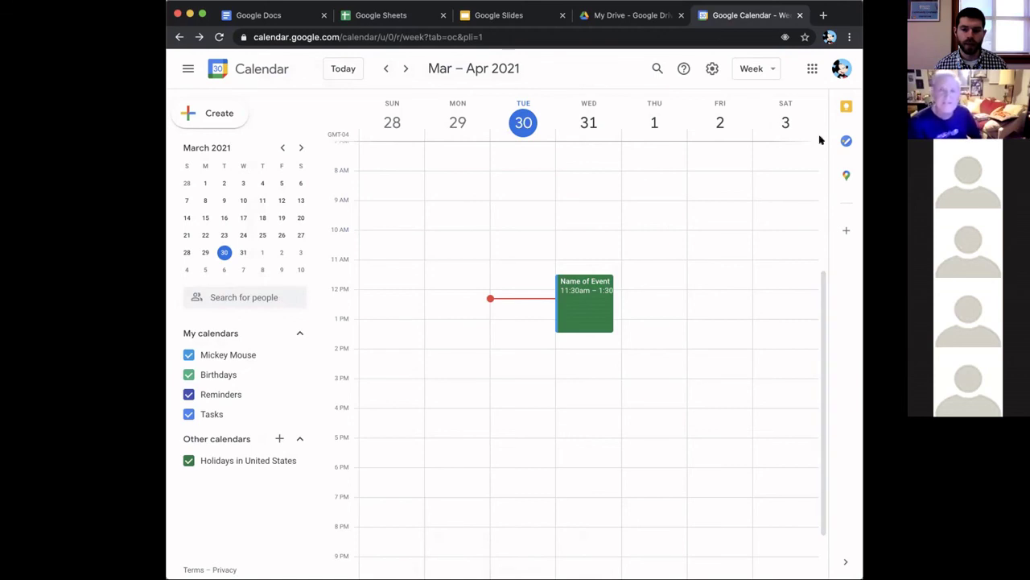
{"action": "left_click", "coordinate": [812, 68]}
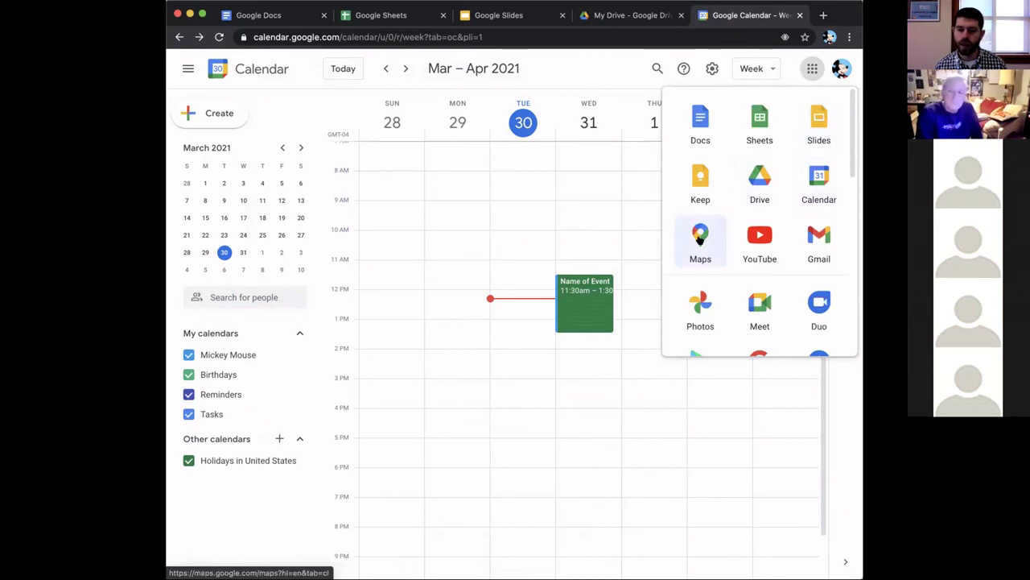
{"action": "left_click", "coordinate": [700, 235]}
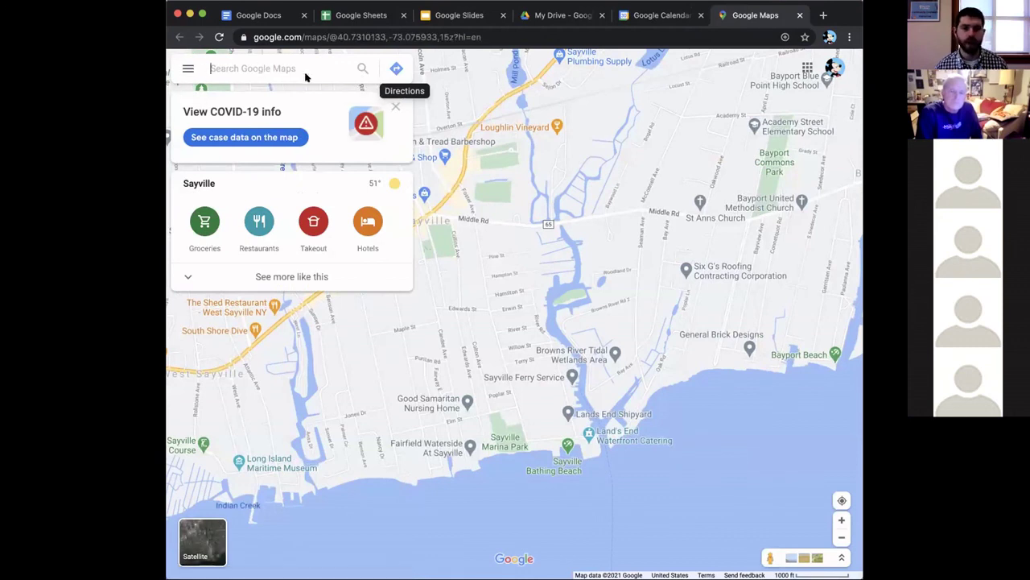
- Get driving directions from Sayville, NY to Babcock Ranch, FL
{"action": "left_click", "coordinate": [393, 67]}
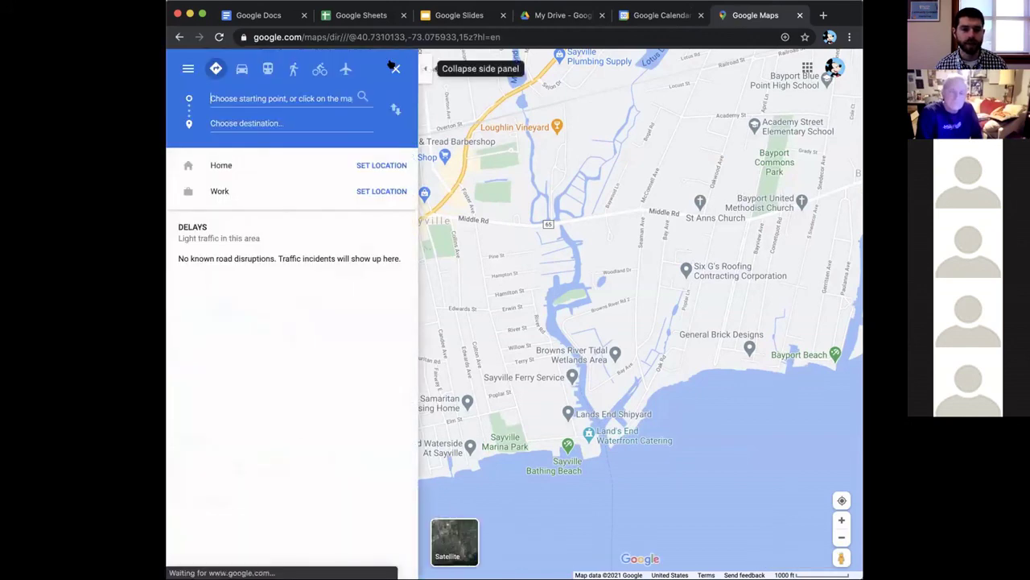
{"action": "type", "text": "sayville"}
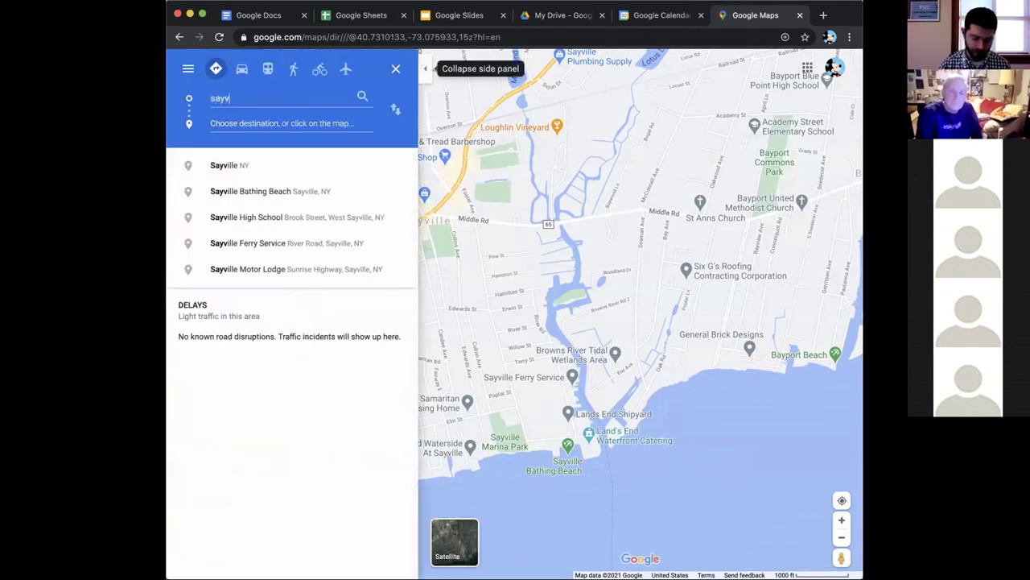
{"action": "left_click", "coordinate": [260, 165]}
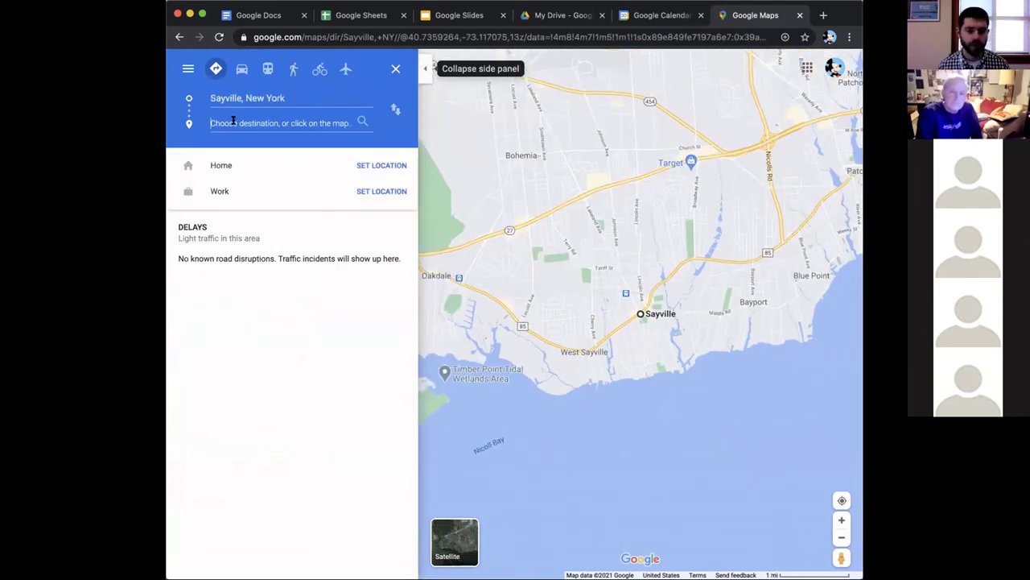
{"action": "left_click", "coordinate": [233, 122]}
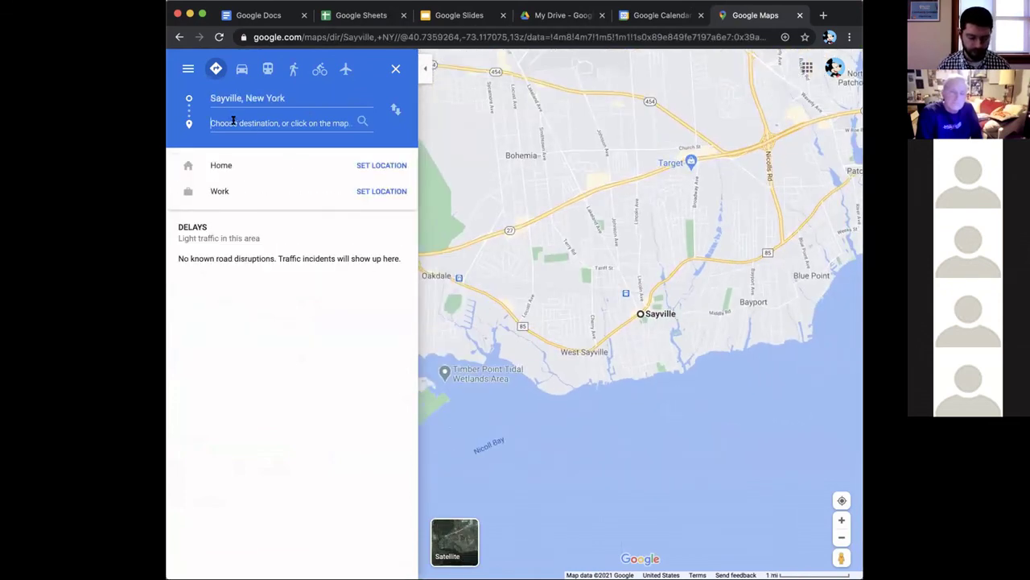
{"action": "type", "text": "bancock"}
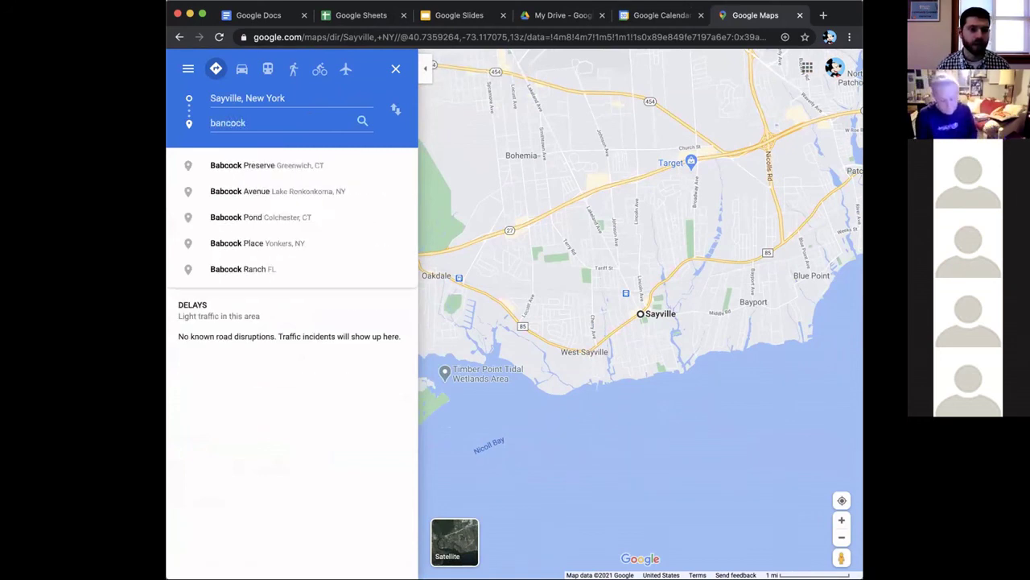
{"action": "left_click", "coordinate": [267, 272]}
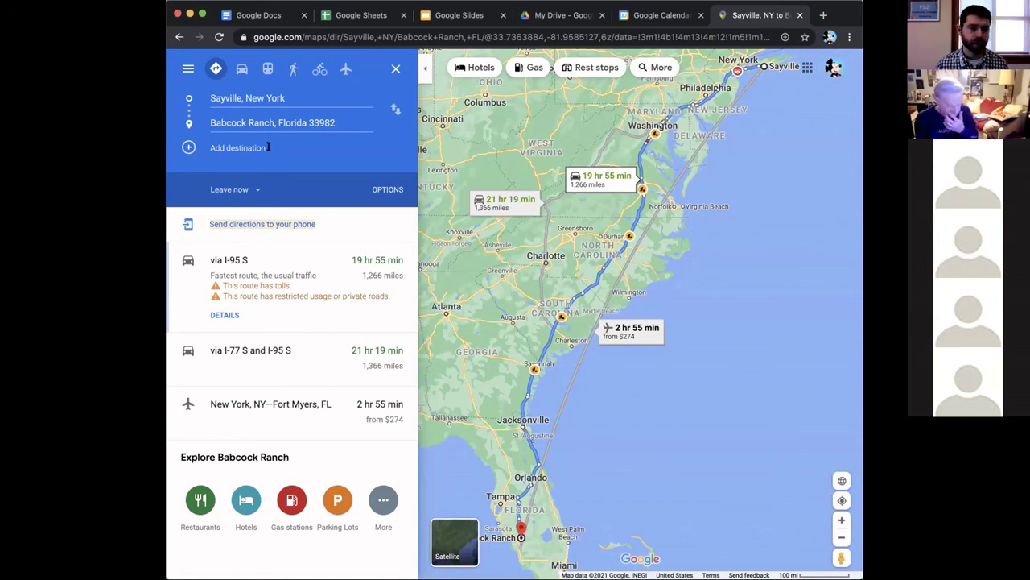
- Open the printable view of the Sayville to Babcock Ranch directions from the Maps menu
{"action": "double_click", "coordinate": [392, 190]}
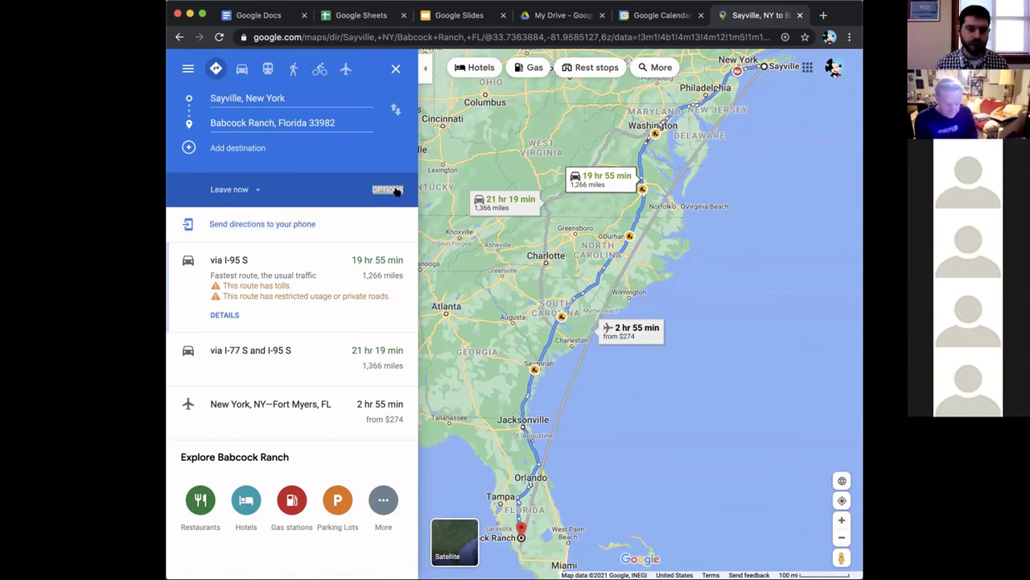
{"action": "left_click", "coordinate": [395, 189]}
{"action": "left_click", "coordinate": [392, 190]}
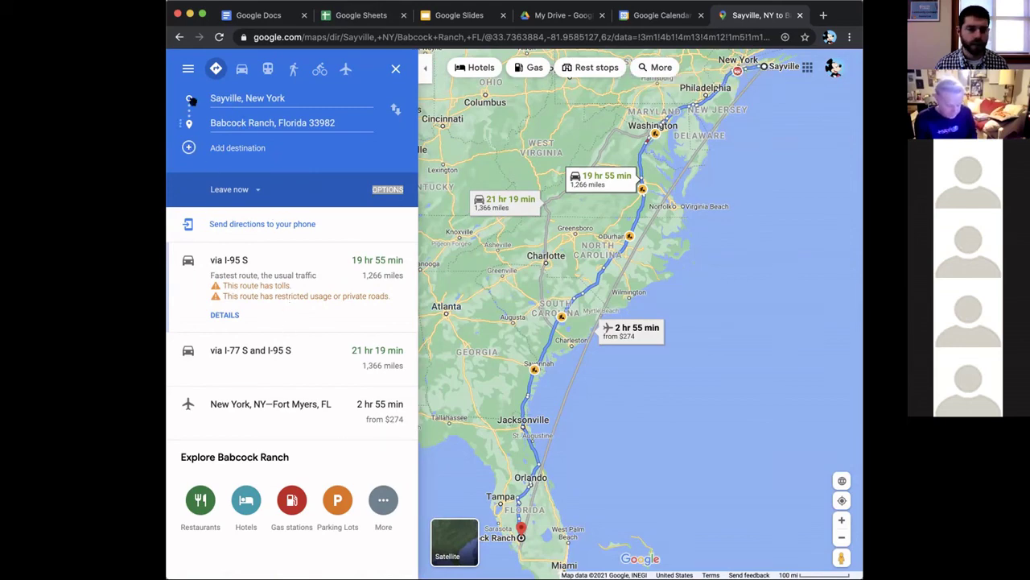
{"action": "left_click", "coordinate": [188, 70]}
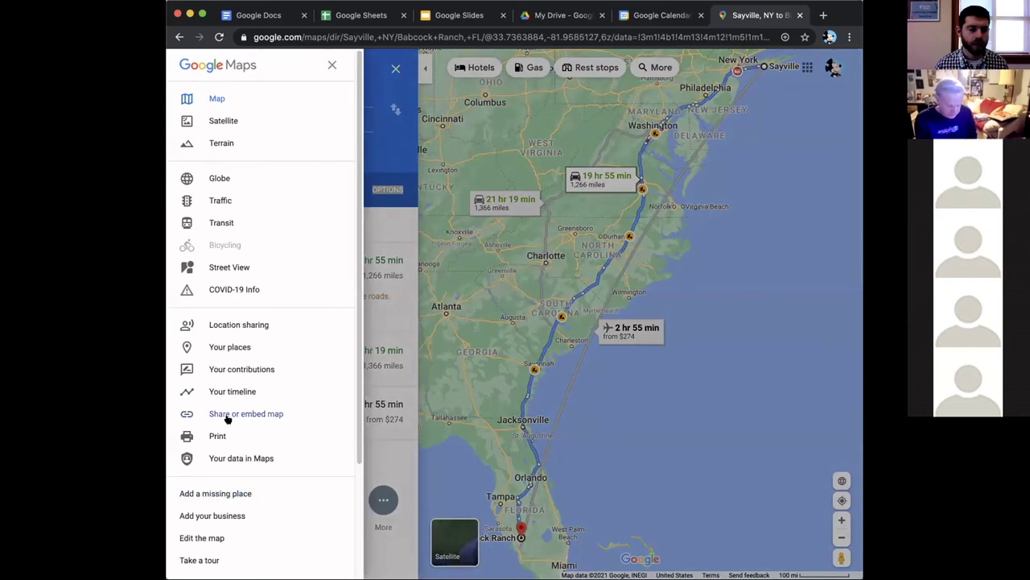
{"action": "left_click", "coordinate": [332, 65]}
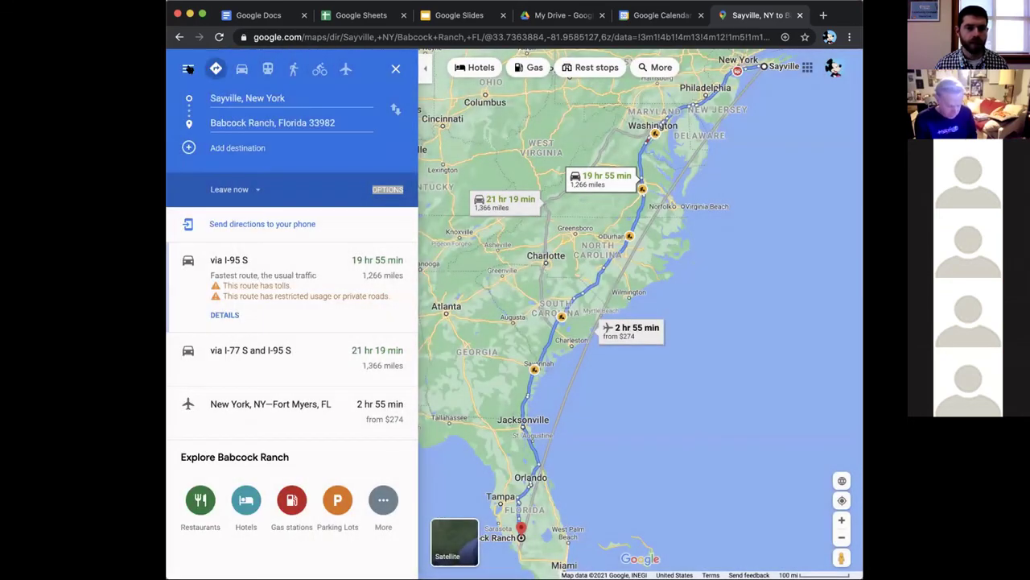
{"action": "left_click", "coordinate": [188, 70]}
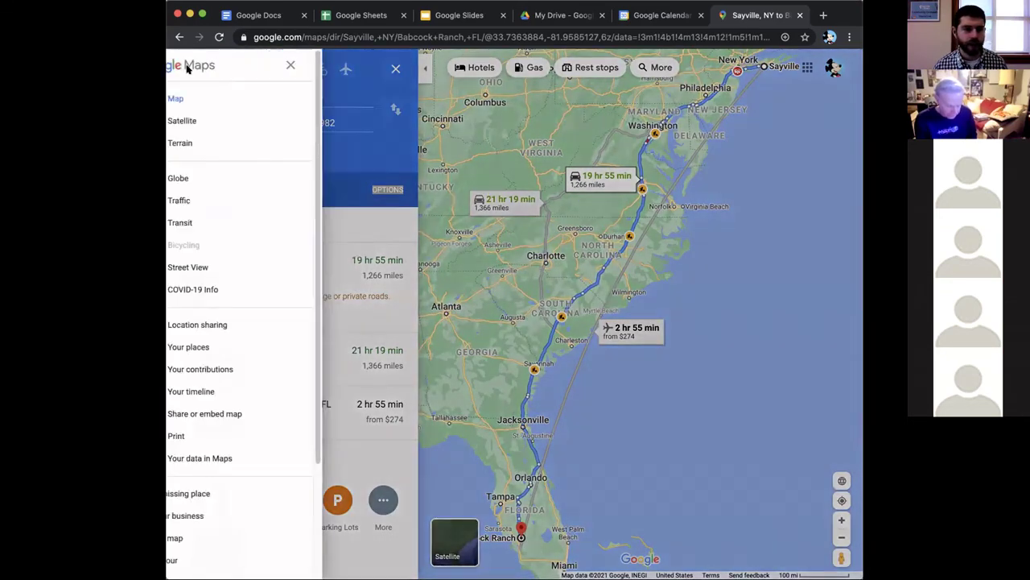
{"action": "left_click", "coordinate": [217, 435]}
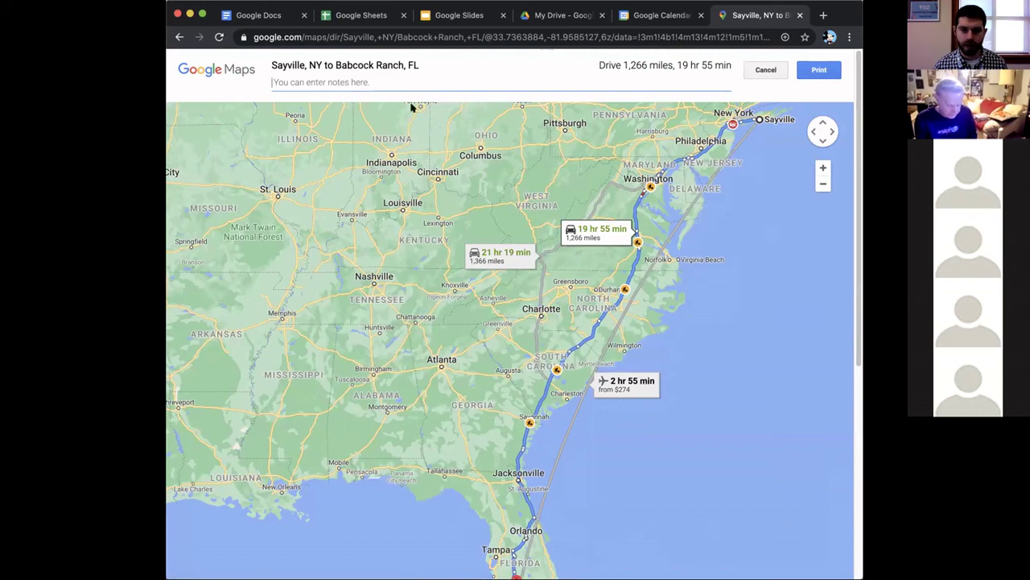
- Preview the 2-page printout of the directions, then cancel printing and leave the print view
{"action": "left_click", "coordinate": [817, 71]}
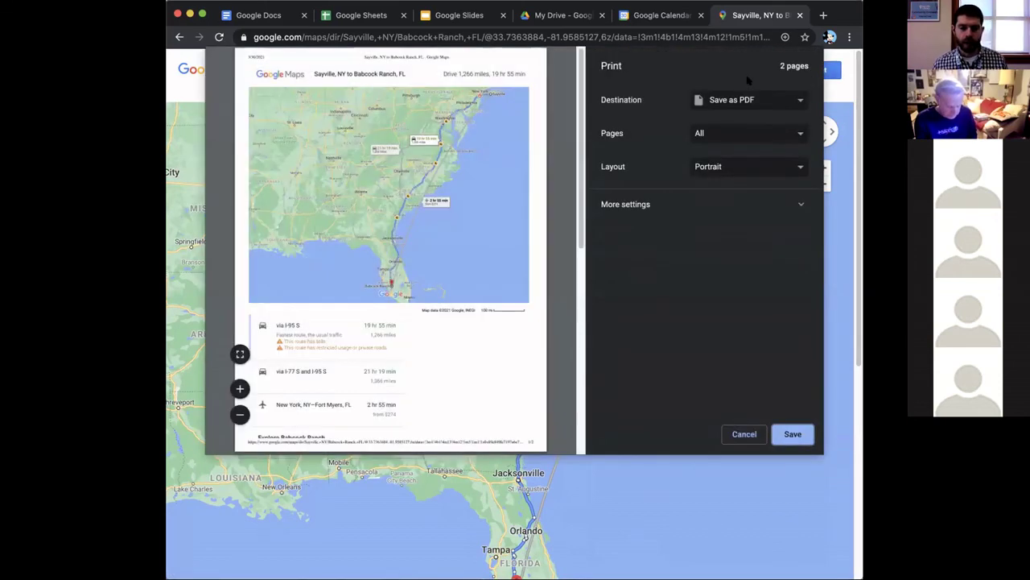
{"action": "scroll", "coordinate": [354, 244], "scroll_direction": "down", "scroll_amount": 5}
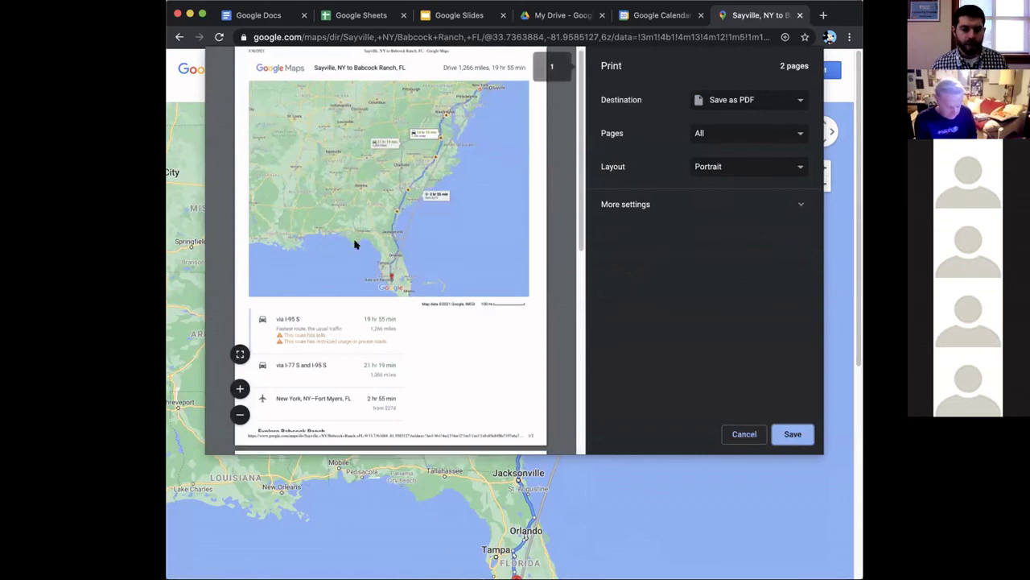
{"action": "scroll", "coordinate": [344, 242], "scroll_direction": "up", "scroll_amount": 3}
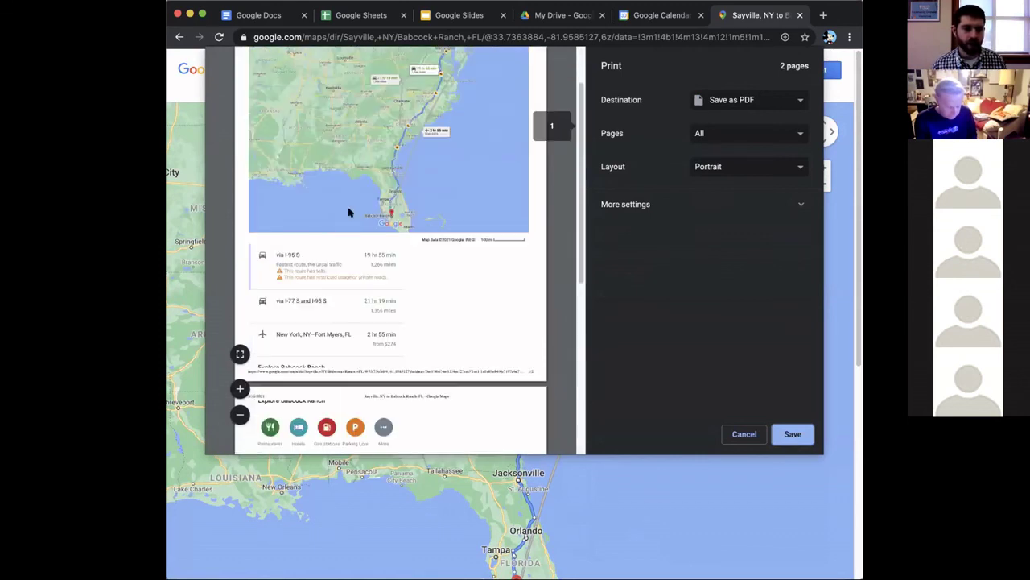
{"action": "scroll", "coordinate": [323, 213], "scroll_direction": "down", "scroll_amount": 1}
{"action": "scroll", "coordinate": [379, 350], "scroll_direction": "down", "scroll_amount": 5}
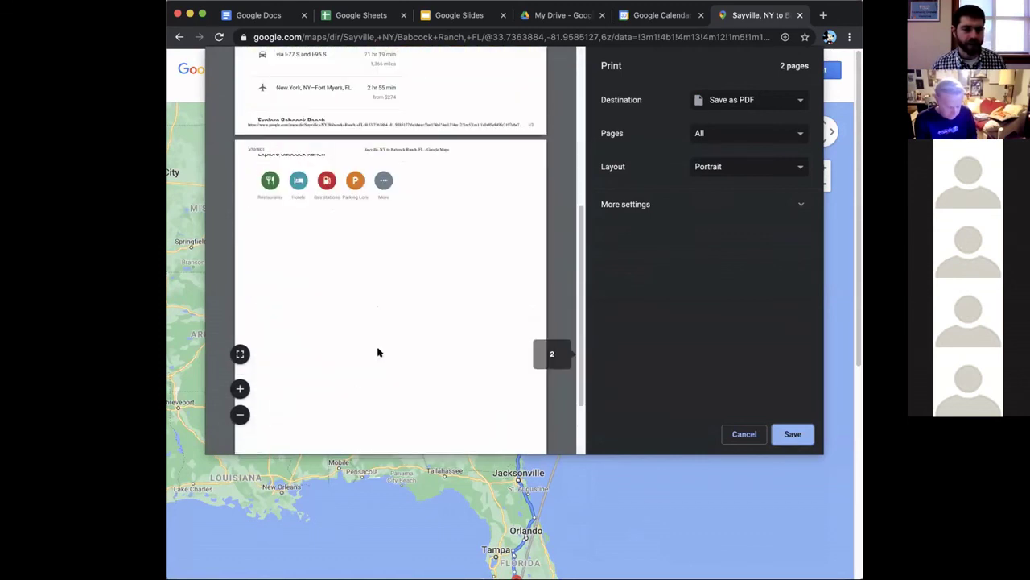
{"action": "scroll", "coordinate": [338, 306], "scroll_direction": "up", "scroll_amount": 10}
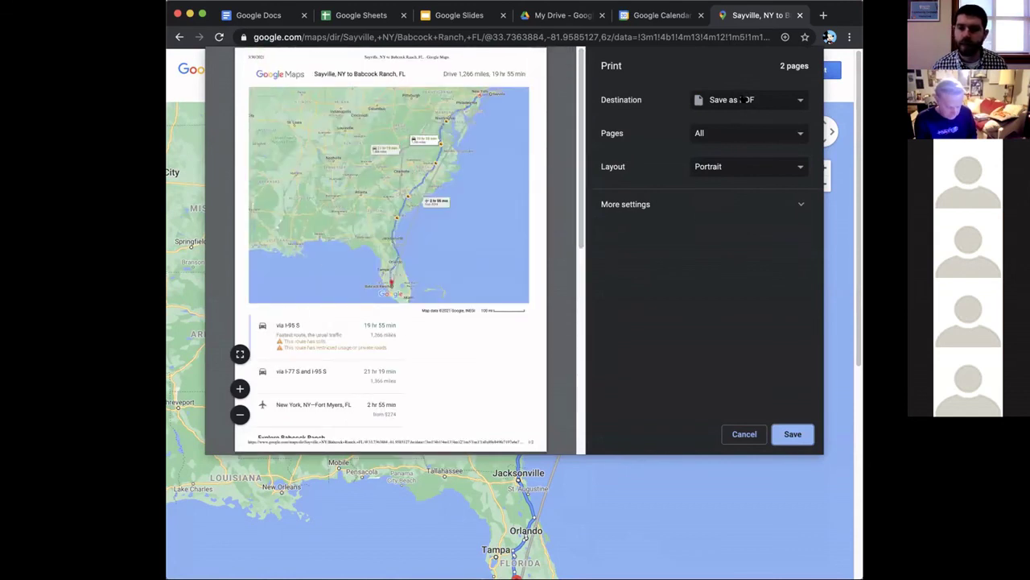
{"action": "left_click", "coordinate": [742, 434]}
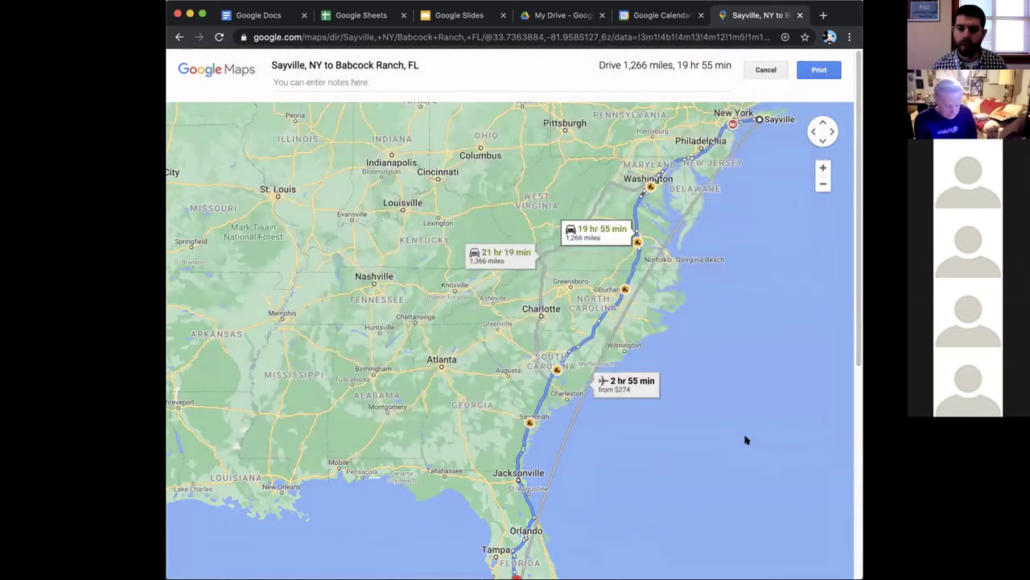
{"action": "left_click", "coordinate": [765, 71]}
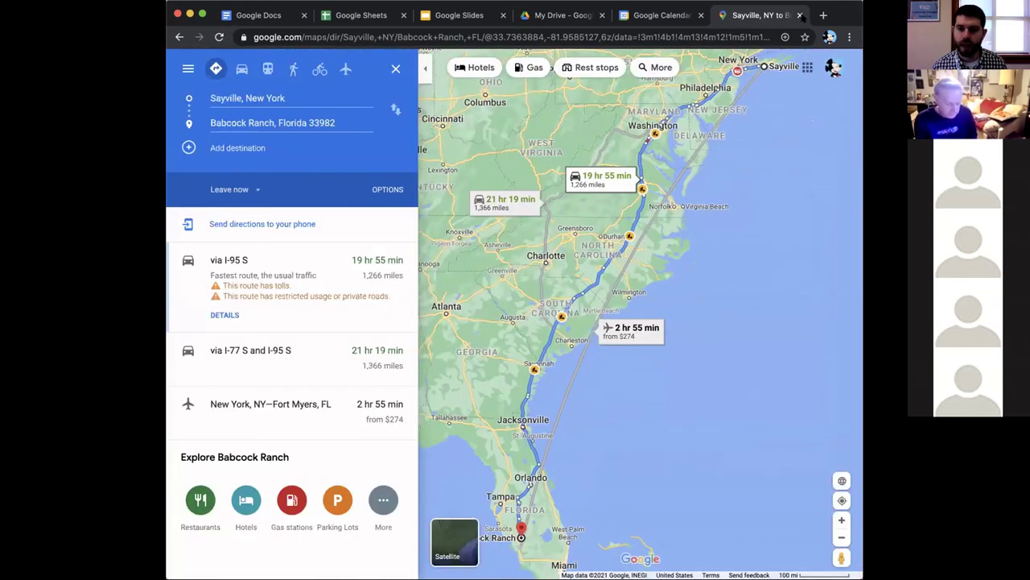
- Close the Google Maps tab and launch Google Photos from the Google apps grid
{"action": "left_click", "coordinate": [800, 15]}
{"action": "left_click", "coordinate": [813, 68]}
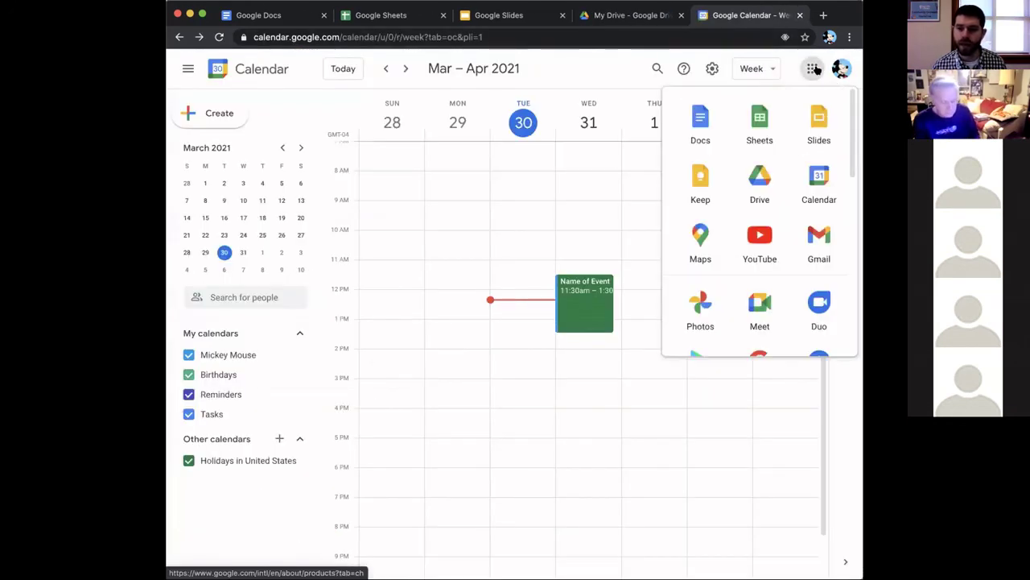
{"action": "scroll", "coordinate": [781, 324], "scroll_direction": "down", "scroll_amount": 1}
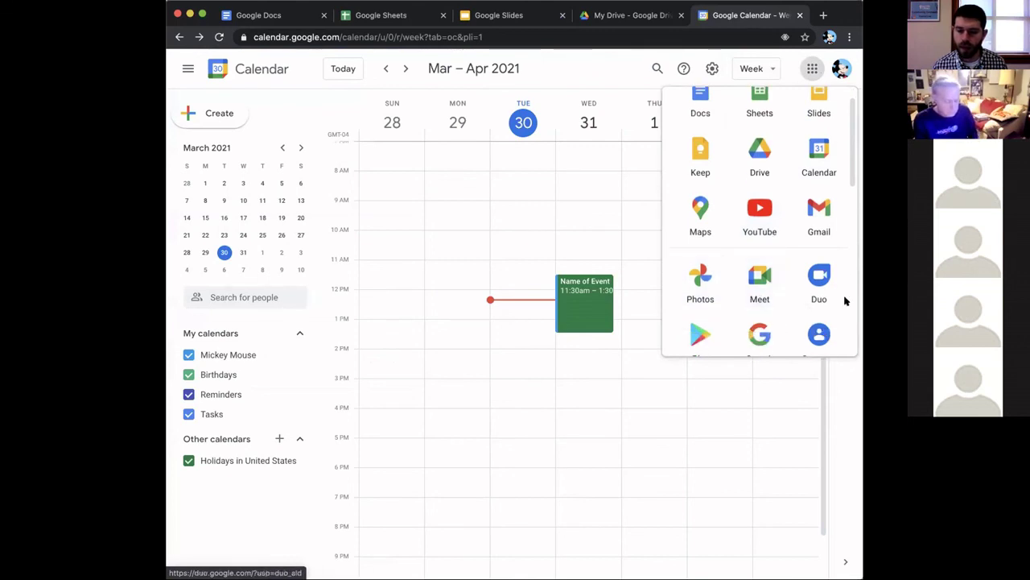
{"action": "left_click", "coordinate": [695, 278]}
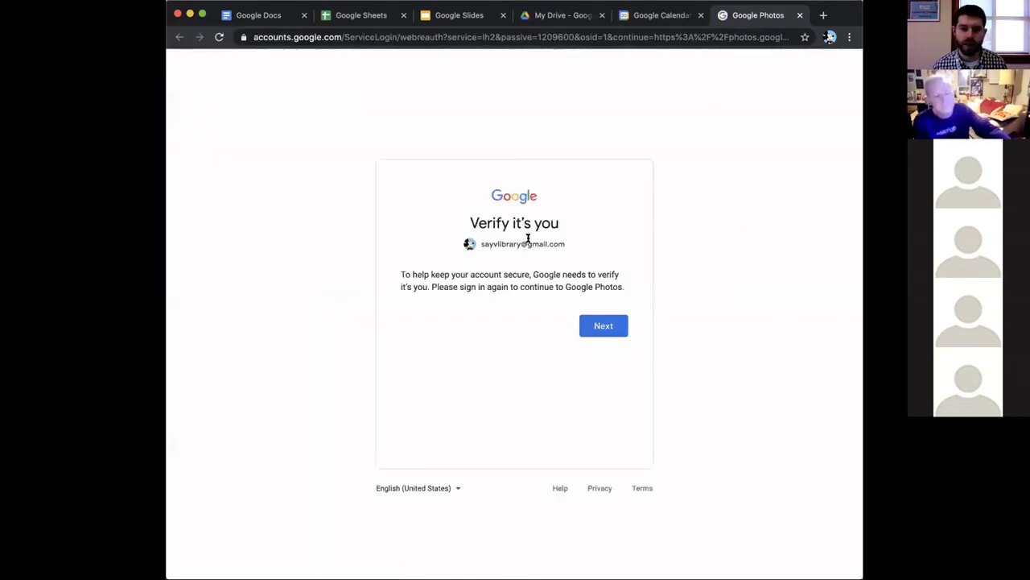
- Re-verify the account by entering its password so Photos opens
{"action": "left_click", "coordinate": [594, 328]}
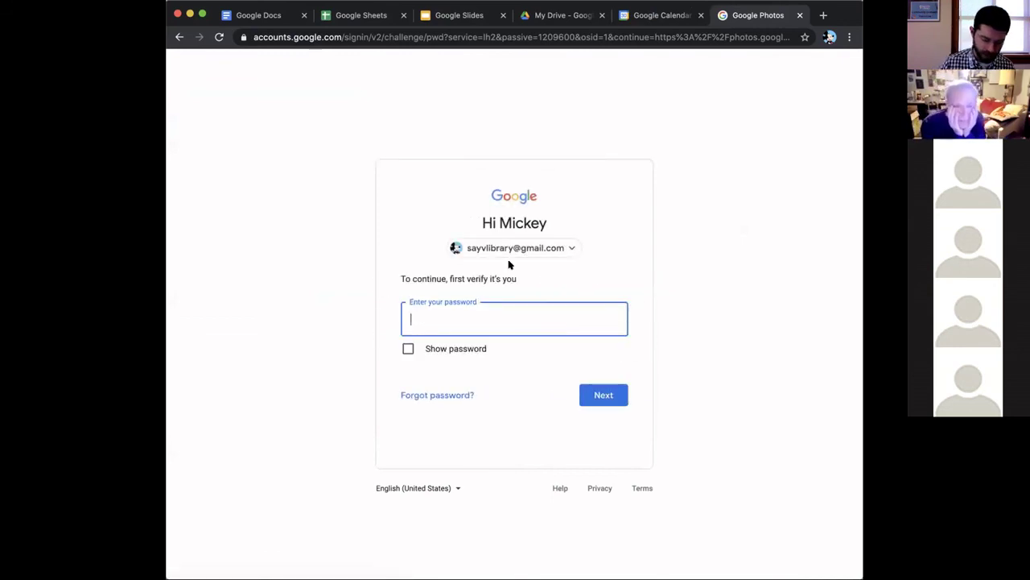
{"action": "type", "text": "••"}
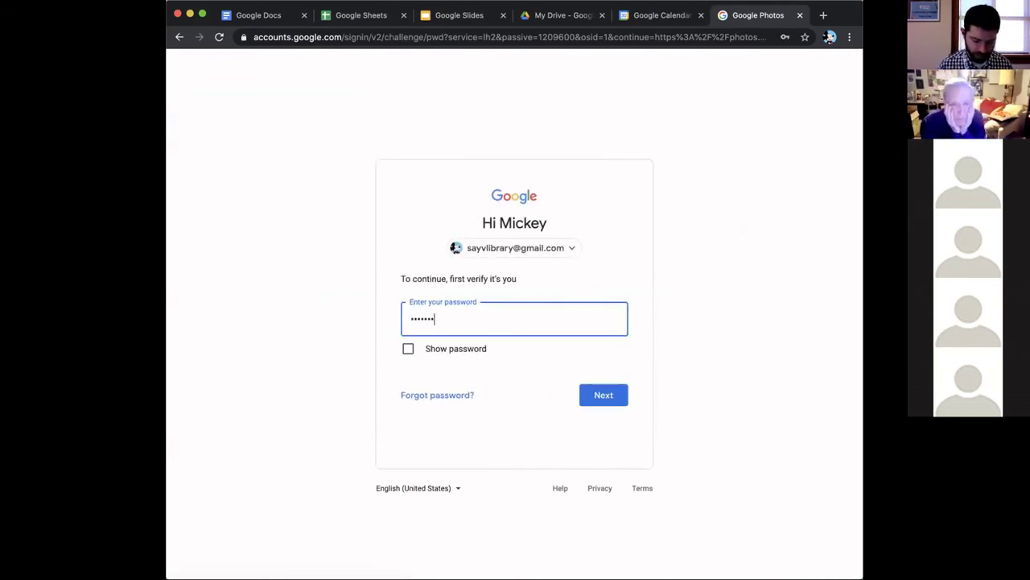
{"action": "key", "text": "Return"}
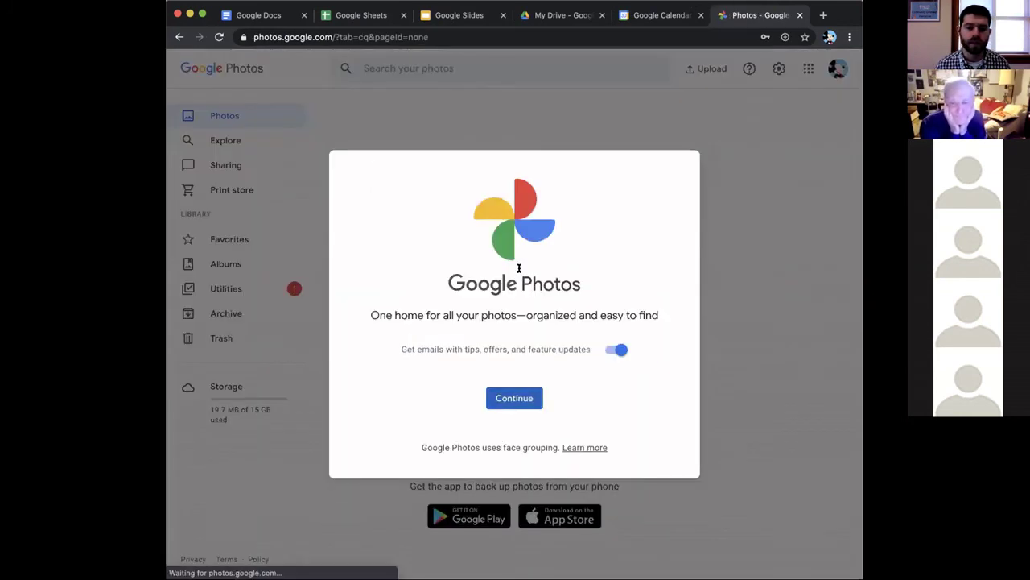
- Dismiss the Photos welcome, view the empty Albums page, then close the Photos tab
{"action": "left_click", "coordinate": [511, 396]}
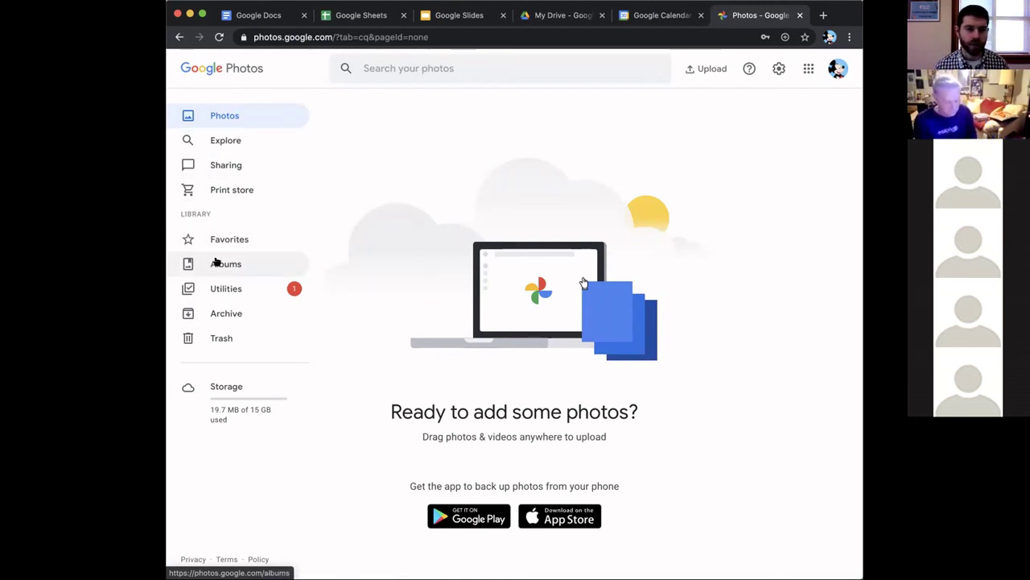
{"action": "left_click", "coordinate": [215, 262]}
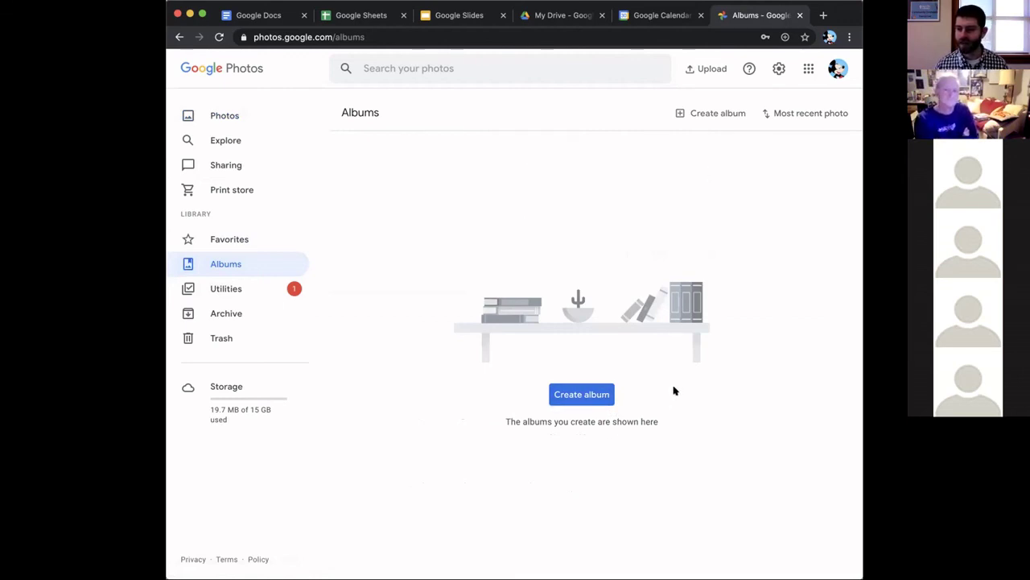
{"action": "left_click", "coordinate": [799, 16]}
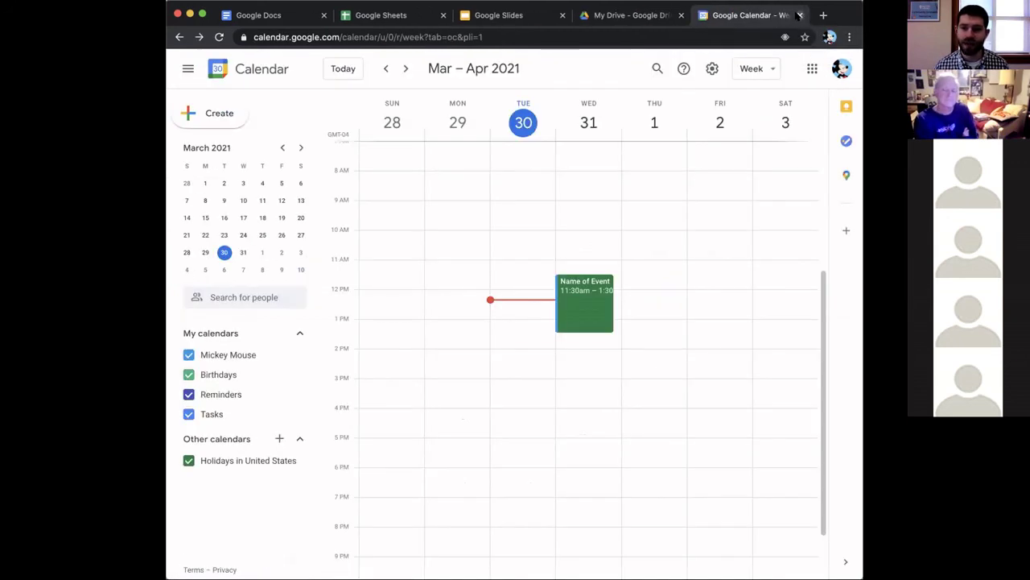
- Browse the Google apps list past Play, News, Translate and Blogger
{"action": "left_click", "coordinate": [811, 70]}
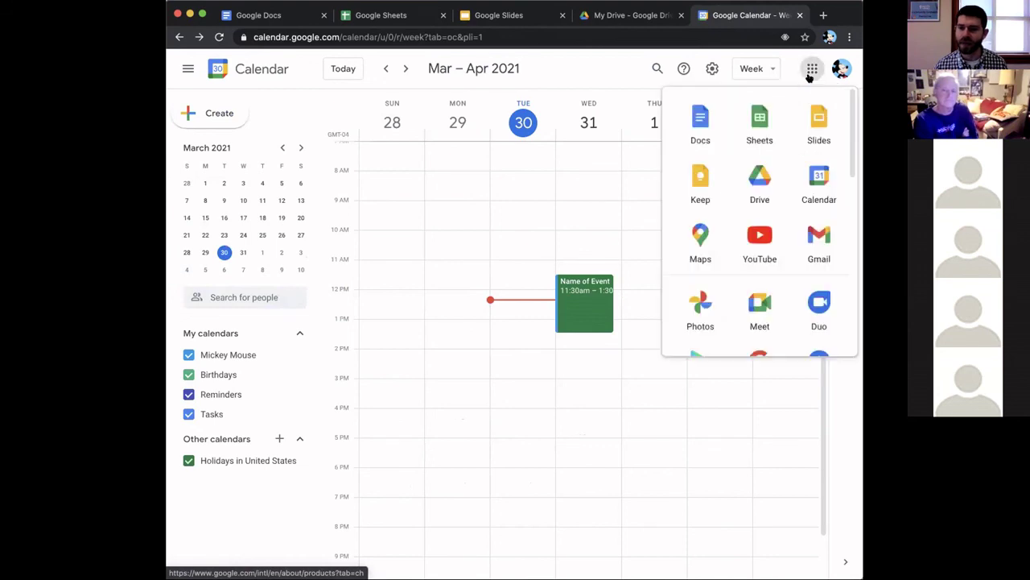
{"action": "scroll", "coordinate": [780, 260], "scroll_direction": "down", "scroll_amount": 1}
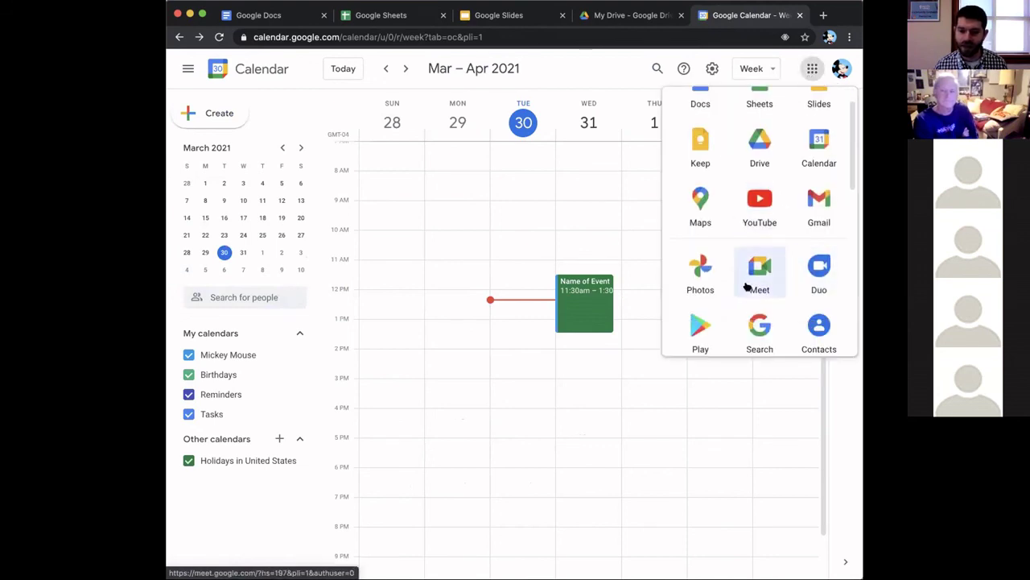
{"action": "scroll", "coordinate": [701, 322], "scroll_direction": "down", "scroll_amount": 3}
{"action": "scroll", "coordinate": [706, 310], "scroll_direction": "up", "scroll_amount": 3}
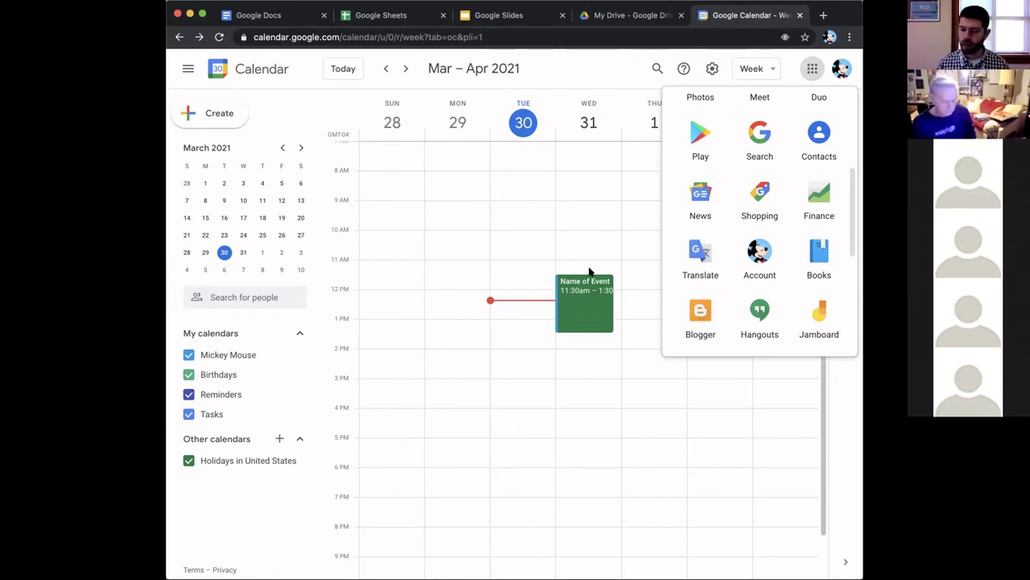
- Discard the accidental untitled Wednesday event and return to the My Drive tab
{"action": "left_click", "coordinate": [573, 206]}
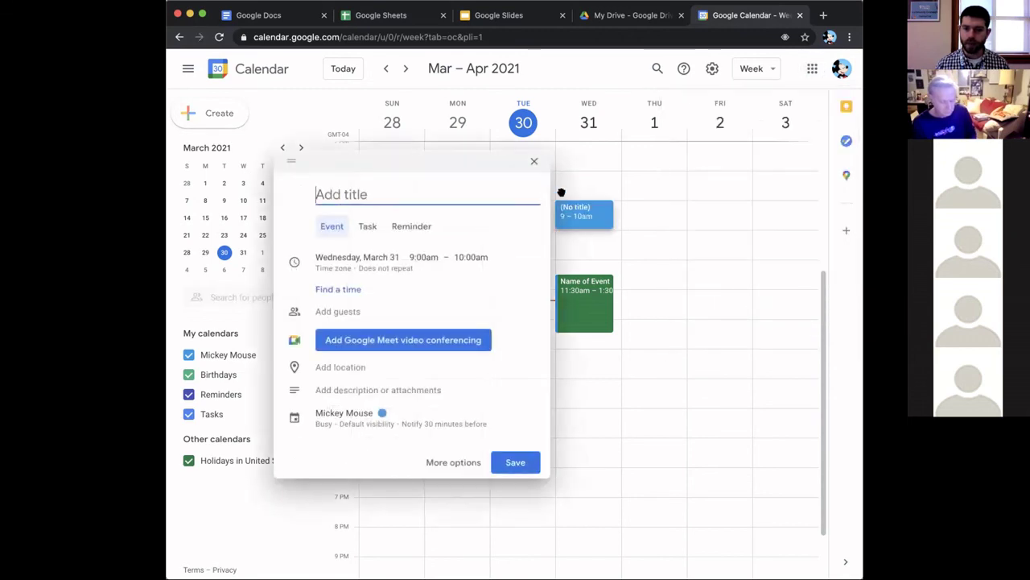
{"action": "left_click", "coordinate": [534, 163]}
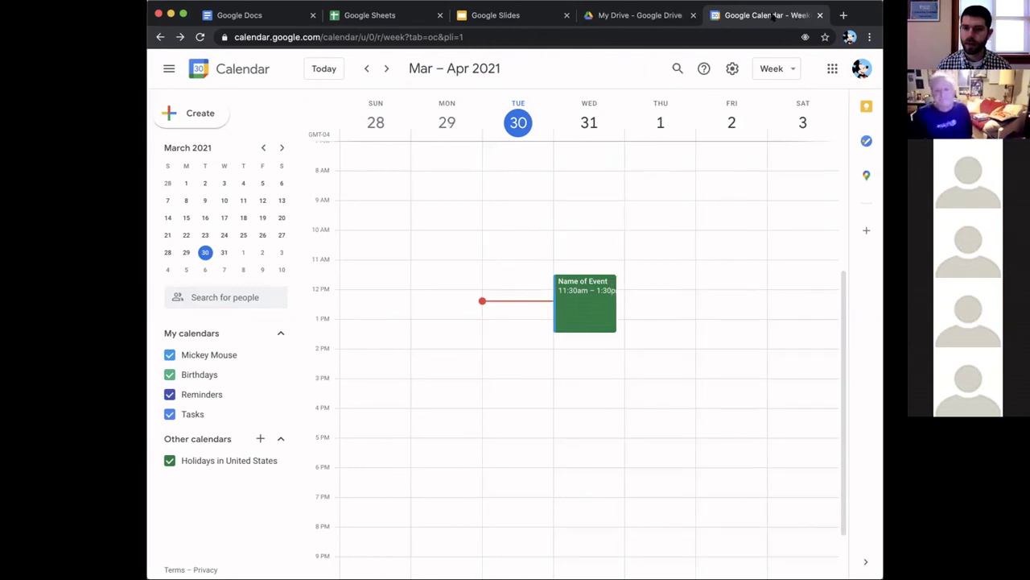
{"action": "left_click", "coordinate": [628, 16]}
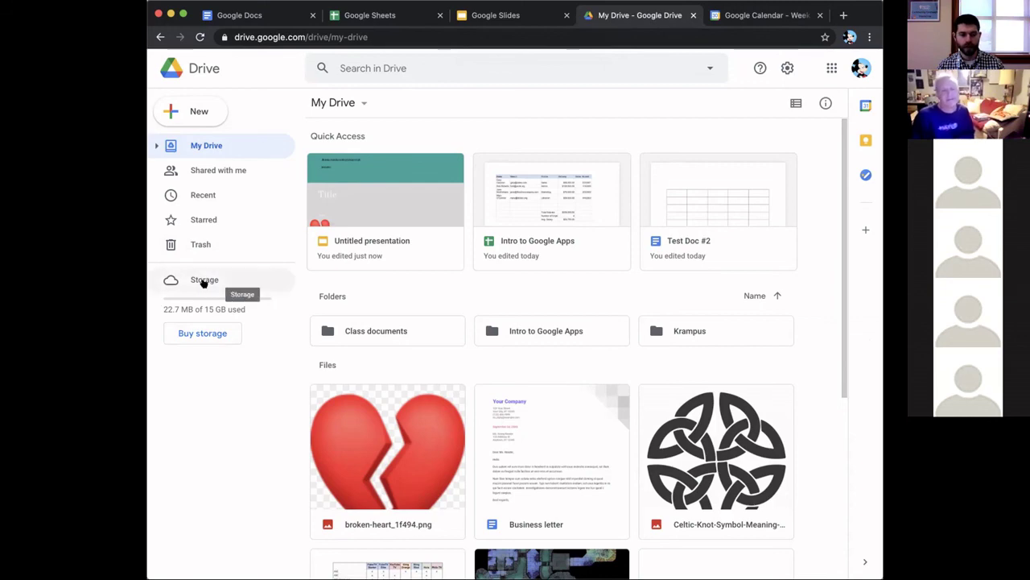
- Review Drive's Storage list (22.7 MB of 15 GB), then open Manage your Google Account
{"action": "left_click", "coordinate": [203, 280]}
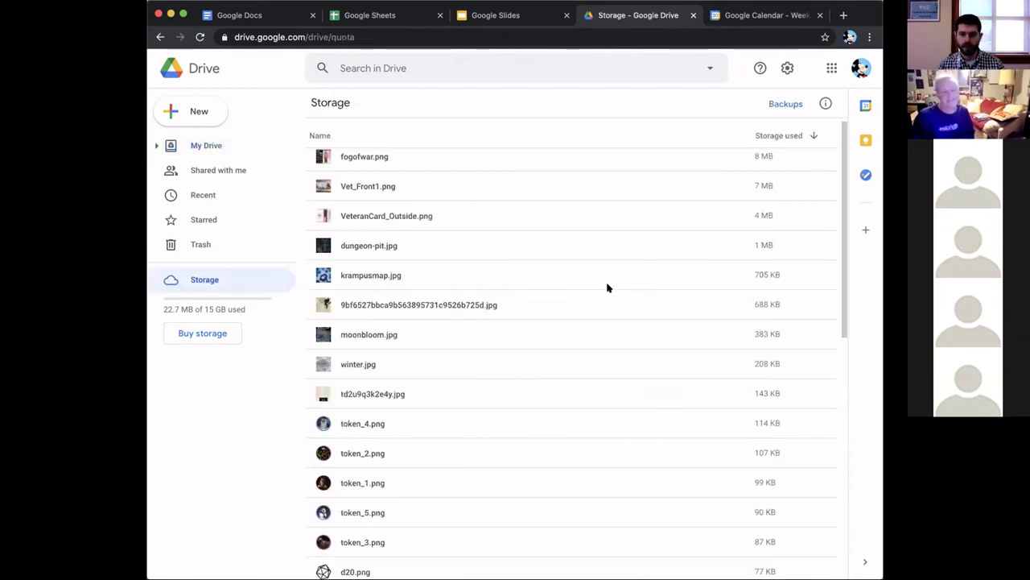
{"action": "scroll", "coordinate": [599, 302], "scroll_direction": "down", "scroll_amount": 10}
{"action": "scroll", "coordinate": [590, 324], "scroll_direction": "up", "scroll_amount": 10}
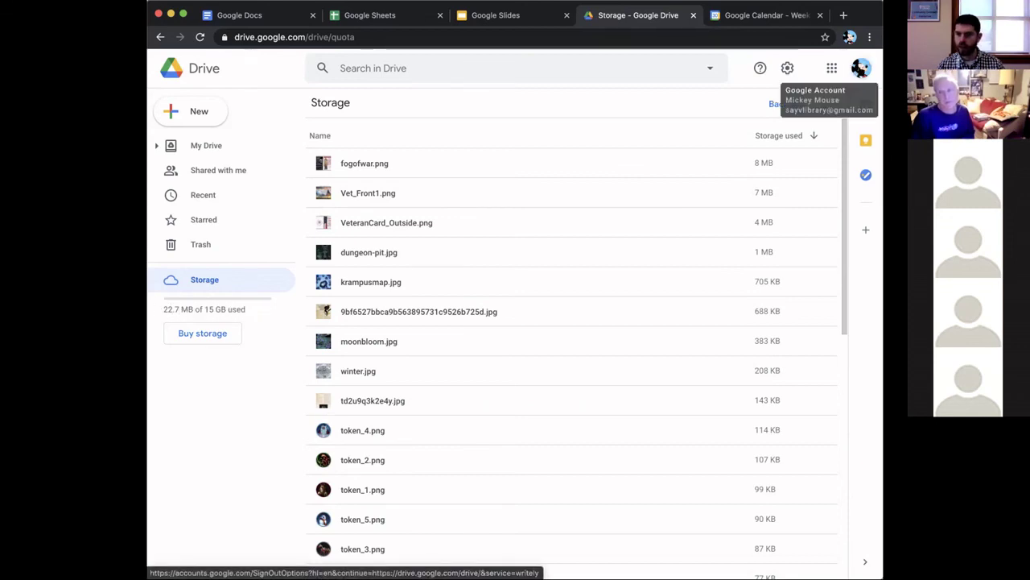
{"action": "left_click", "coordinate": [860, 68]}
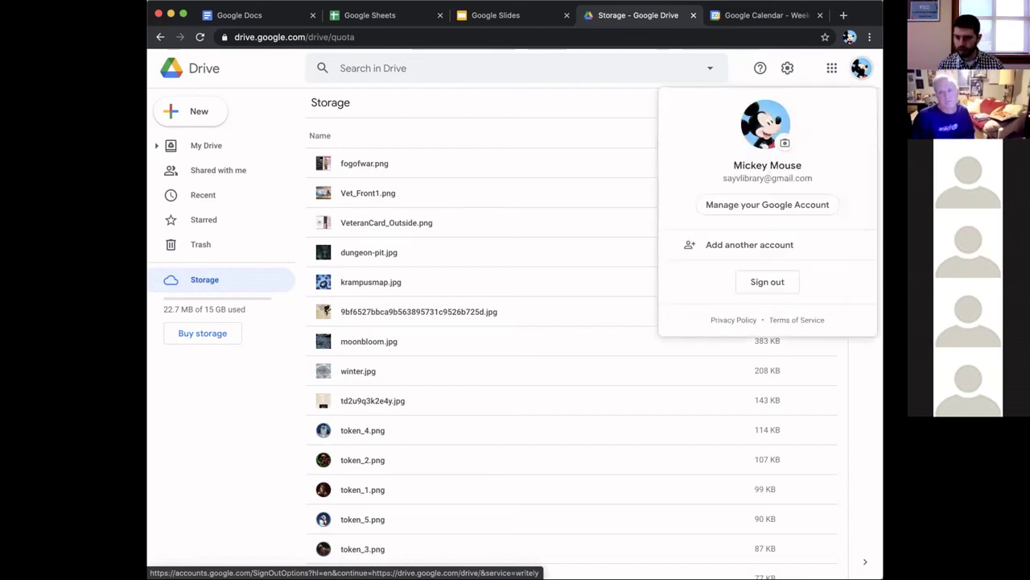
{"action": "left_click", "coordinate": [775, 207]}
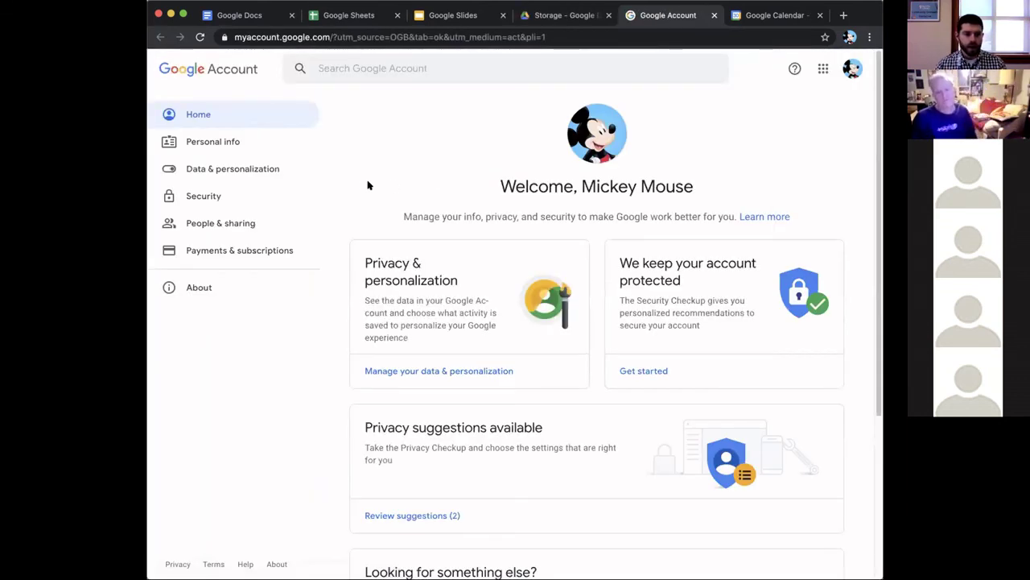
- Browse Data & personalization, then Personal info down to its Contact info section
{"action": "scroll", "coordinate": [381, 234], "scroll_direction": "down", "scroll_amount": 4}
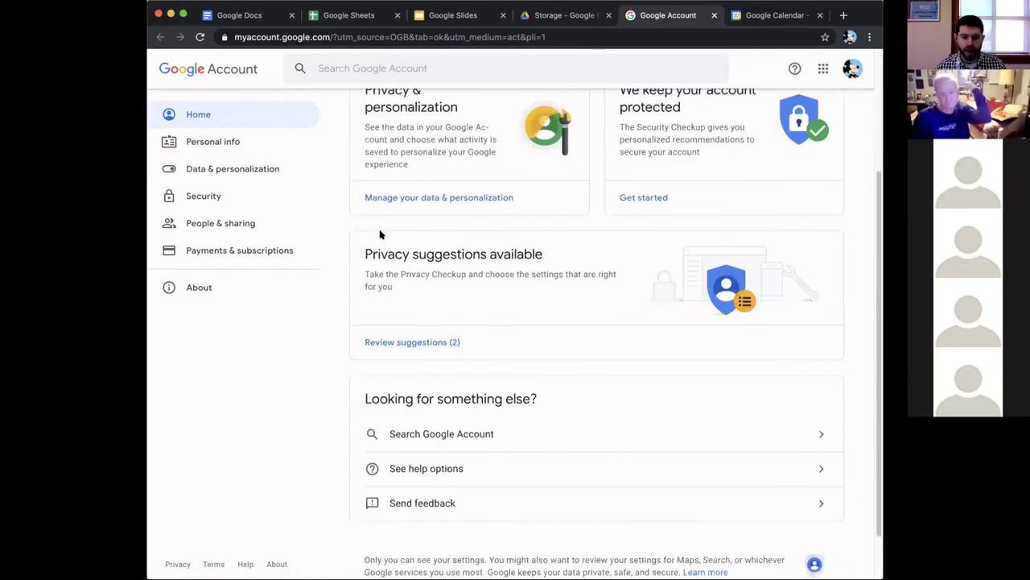
{"action": "scroll", "coordinate": [379, 233], "scroll_direction": "up", "scroll_amount": 6}
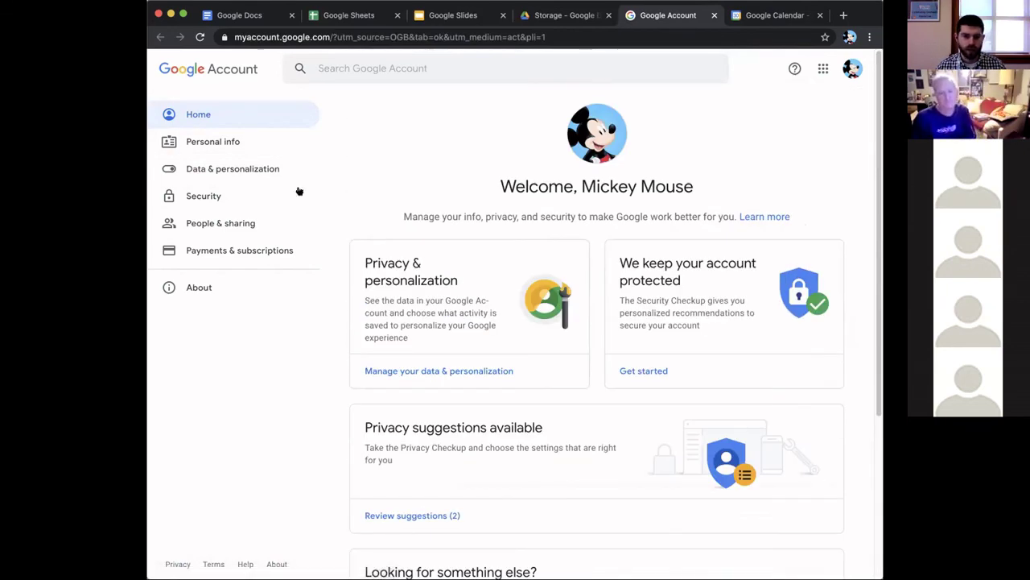
{"action": "left_click", "coordinate": [232, 171]}
{"action": "scroll", "coordinate": [422, 273], "scroll_direction": "down", "scroll_amount": 1}
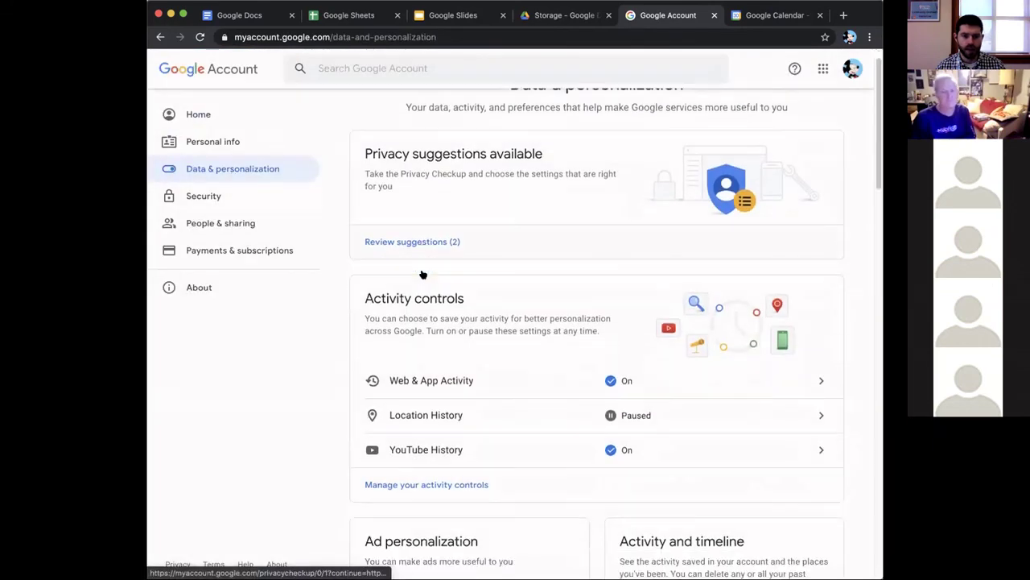
{"action": "scroll", "coordinate": [422, 275], "scroll_direction": "down", "scroll_amount": 5}
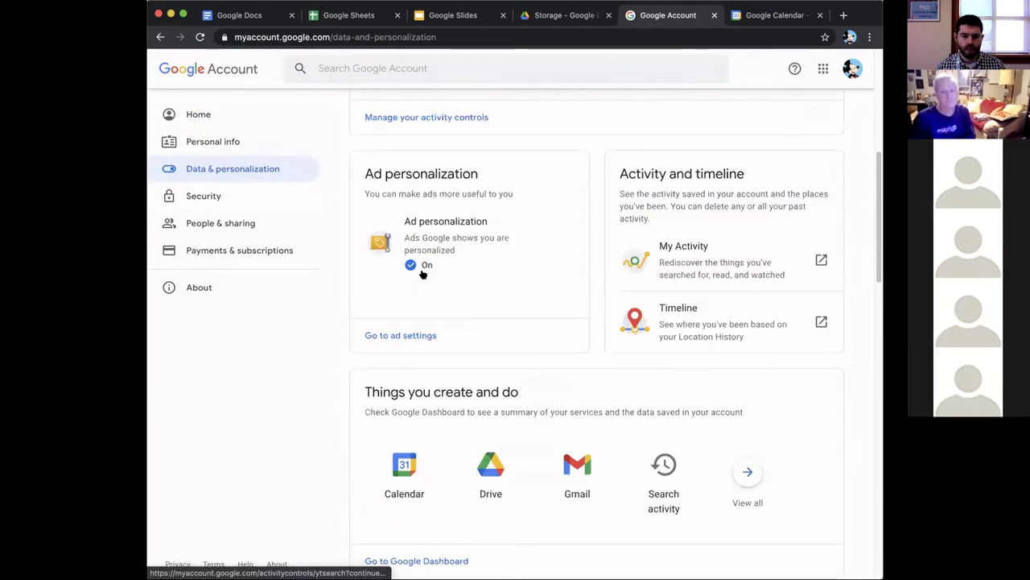
{"action": "scroll", "coordinate": [423, 275], "scroll_direction": "down", "scroll_amount": 5}
{"action": "scroll", "coordinate": [423, 274], "scroll_direction": "down", "scroll_amount": 1}
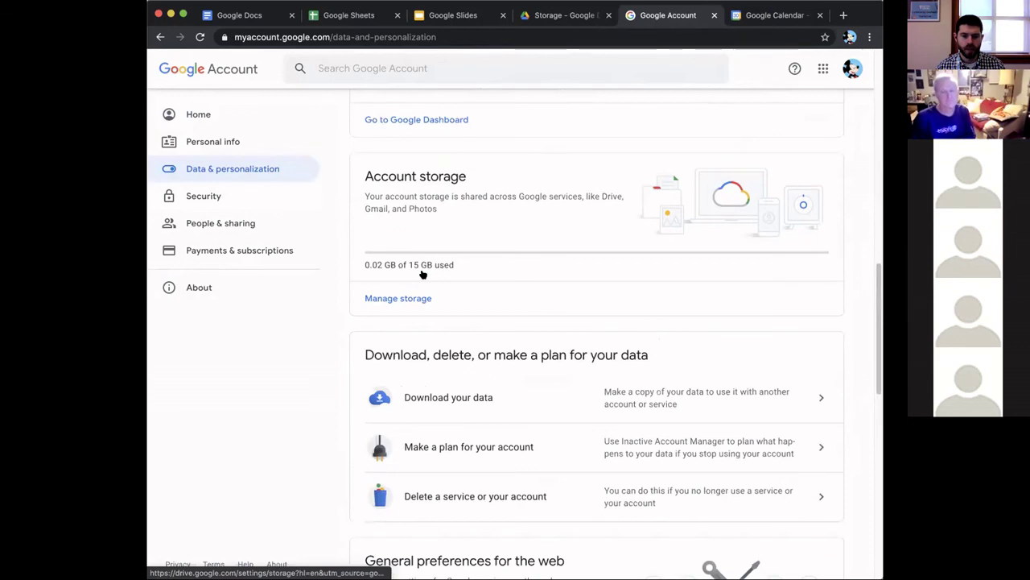
{"action": "scroll", "coordinate": [422, 275], "scroll_direction": "down", "scroll_amount": 5}
{"action": "scroll", "coordinate": [423, 275], "scroll_direction": "down", "scroll_amount": 4}
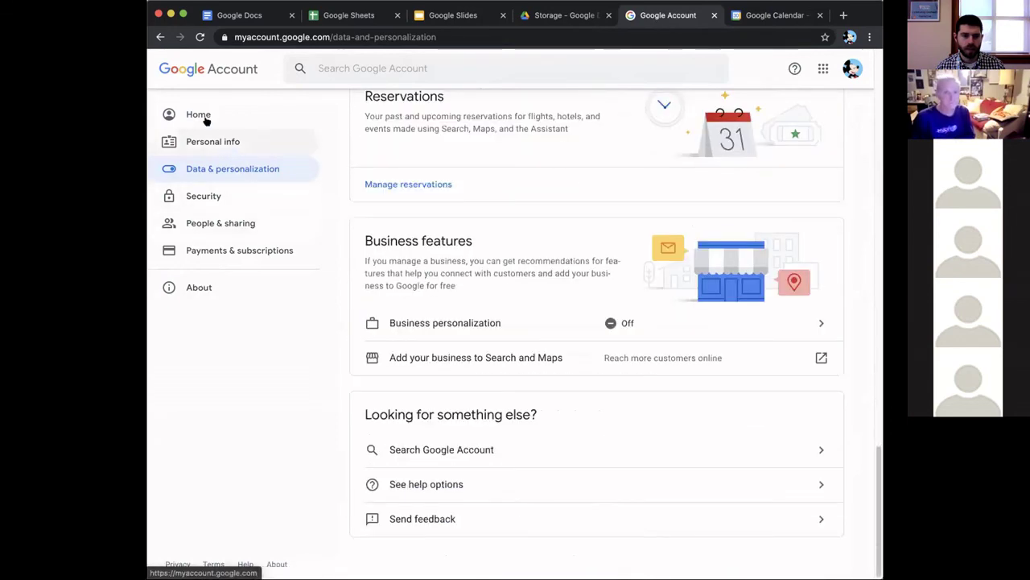
{"action": "left_click", "coordinate": [202, 149]}
{"action": "scroll", "coordinate": [547, 336], "scroll_direction": "down", "scroll_amount": 4}
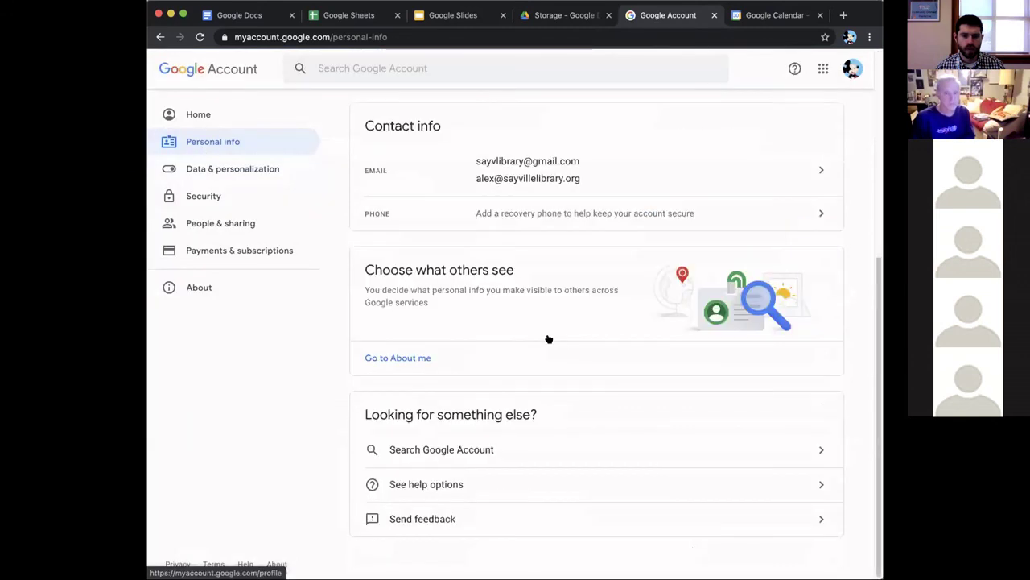
- Search Google Account for 'storage' and open the Account storage result
{"action": "left_click", "coordinate": [361, 72]}
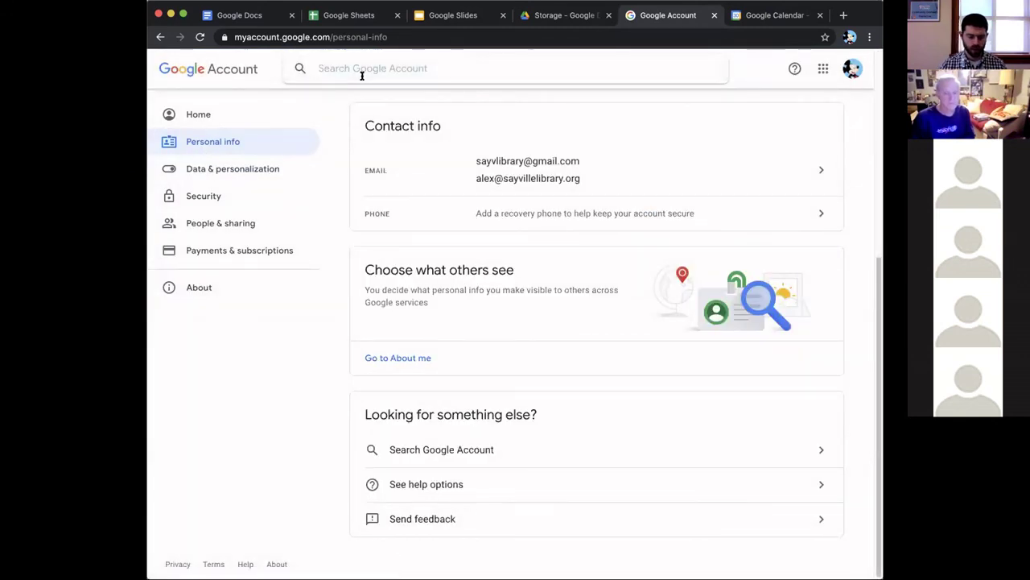
{"action": "type", "text": "sto"}
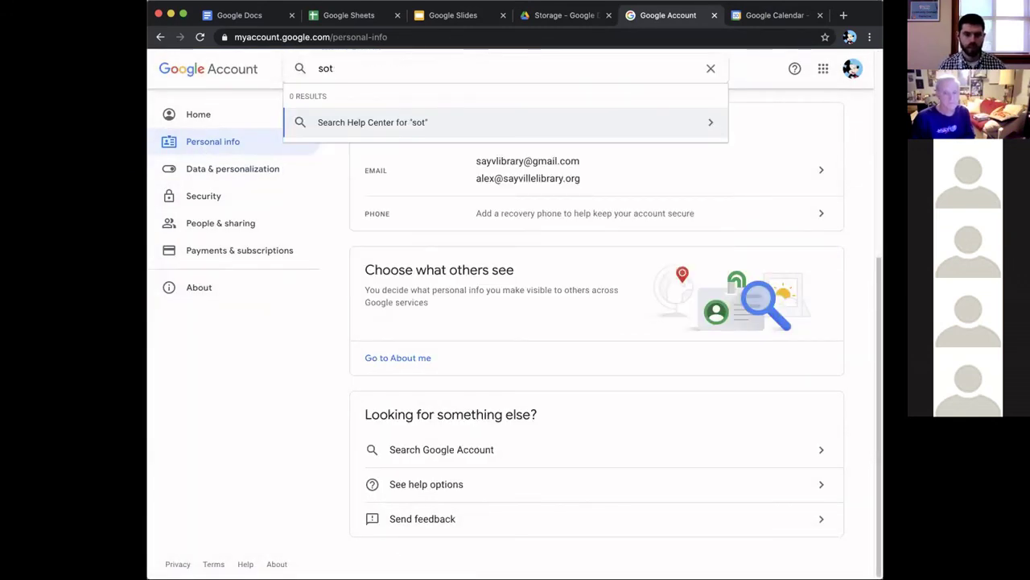
{"action": "type", "text": "rage"}
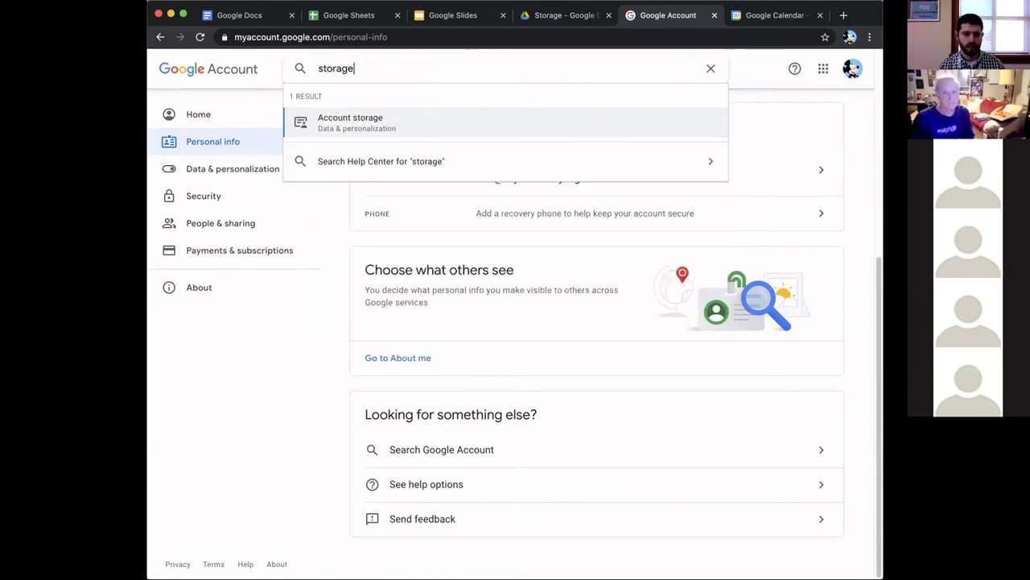
{"action": "key", "text": "Return"}
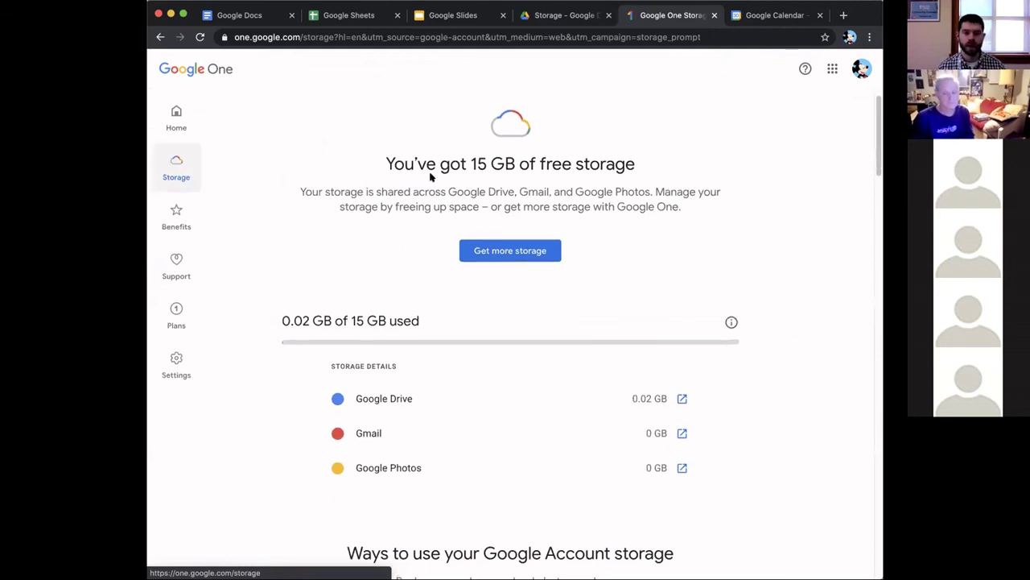
- Open Manage your Google Account in a new tab and enter 'storage' in its search
{"action": "left_click", "coordinate": [852, 63]}
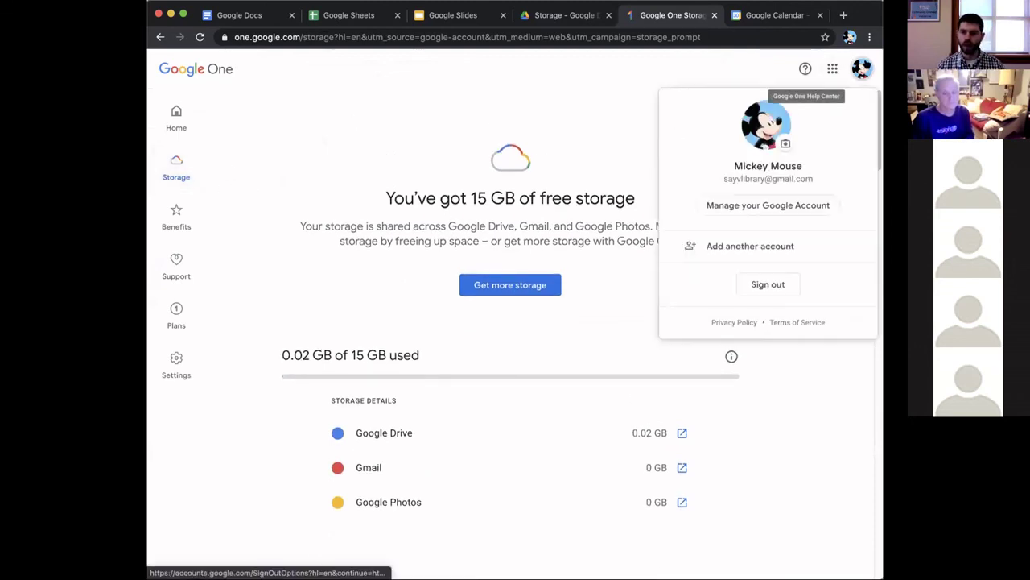
{"action": "left_click", "coordinate": [774, 205]}
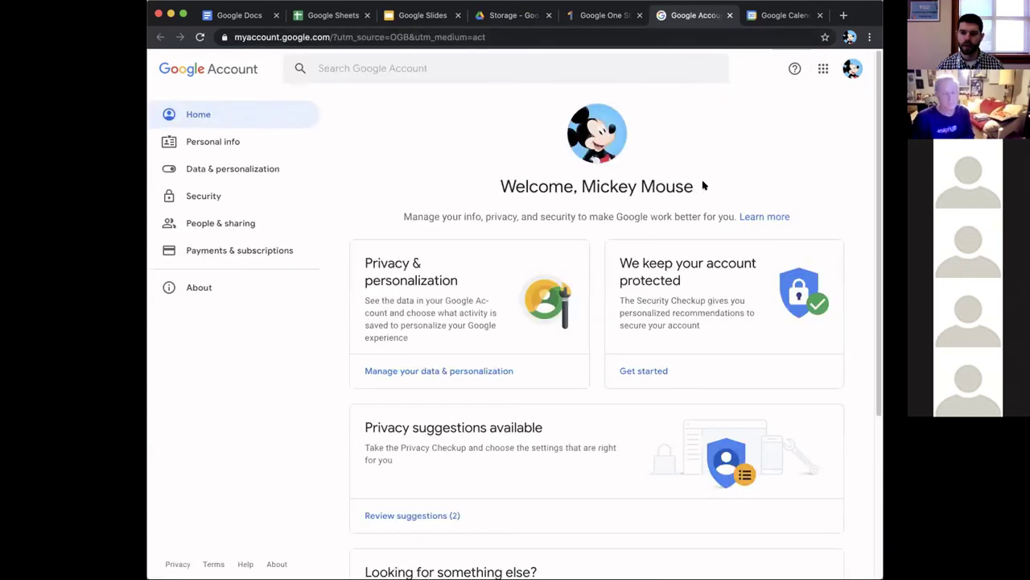
{"action": "left_click", "coordinate": [374, 71]}
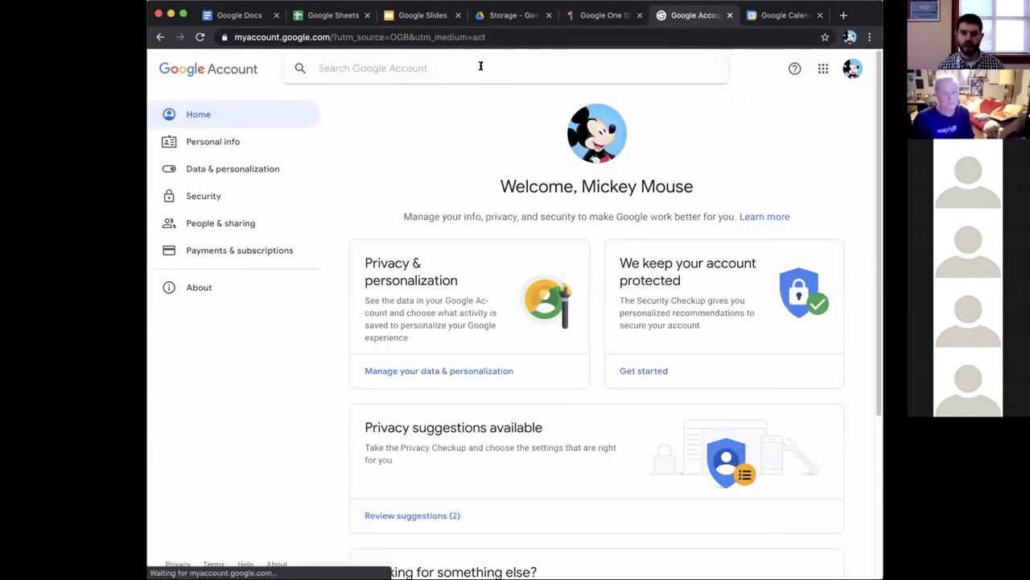
{"action": "type", "text": "storage"}
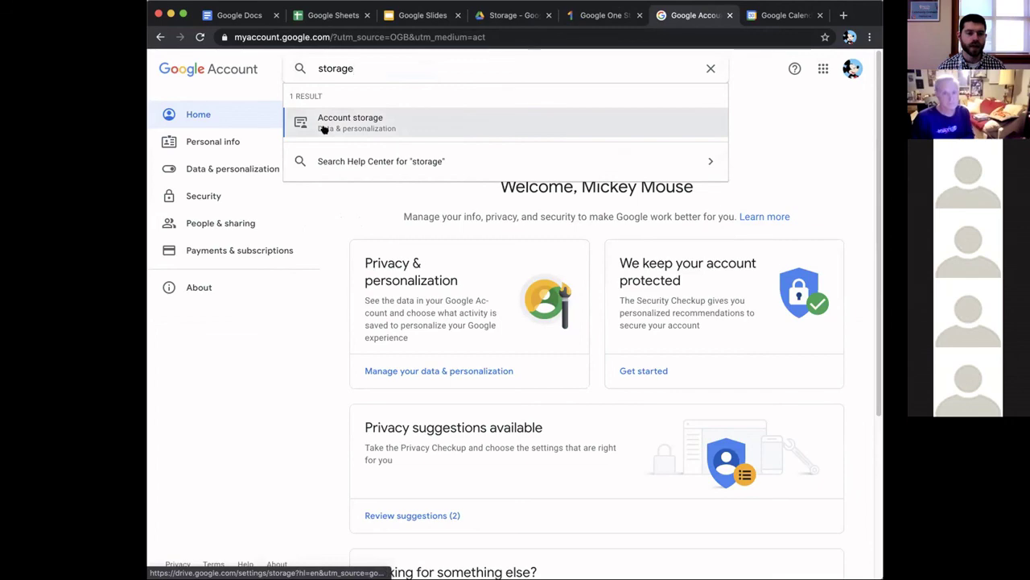
- Visit the account overview page and the People & sharing settings
{"action": "left_click", "coordinate": [197, 288]}
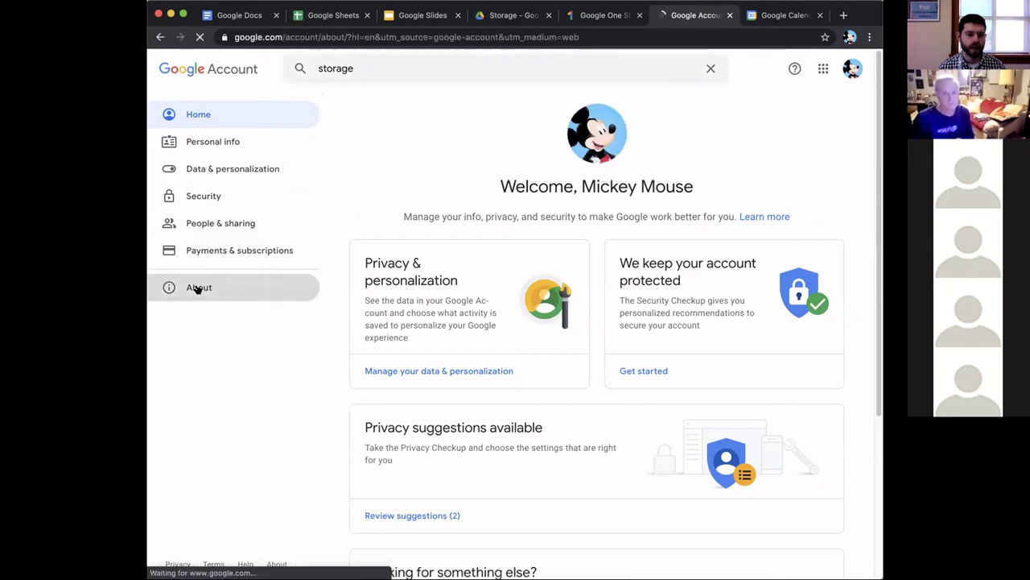
{"action": "left_click", "coordinate": [159, 38]}
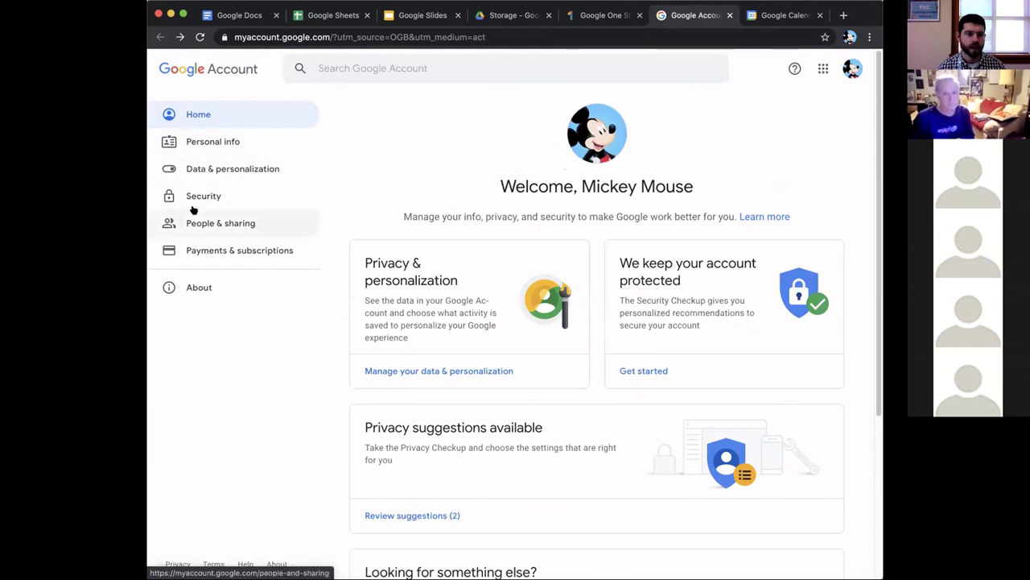
{"action": "left_click", "coordinate": [211, 222]}
{"action": "scroll", "coordinate": [370, 269], "scroll_direction": "down", "scroll_amount": 5}
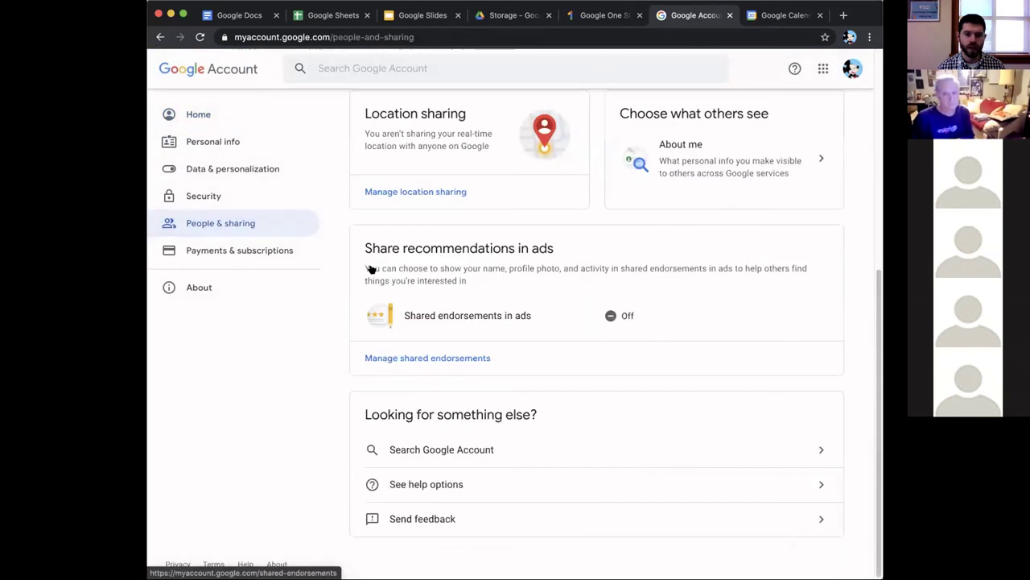
{"action": "scroll", "coordinate": [370, 269], "scroll_direction": "up", "scroll_amount": 5}
- Return to the Google Account Home page and scroll over its privacy cards
{"action": "left_click", "coordinate": [177, 117]}
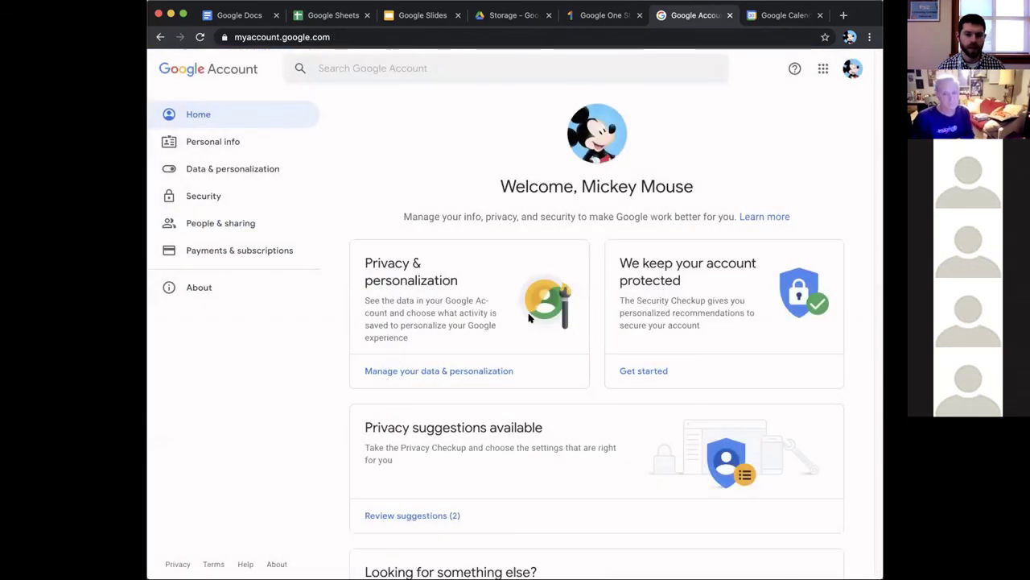
{"action": "scroll", "coordinate": [529, 318], "scroll_direction": "down", "scroll_amount": 1}
{"action": "scroll", "coordinate": [488, 290], "scroll_direction": "up", "scroll_amount": 1}
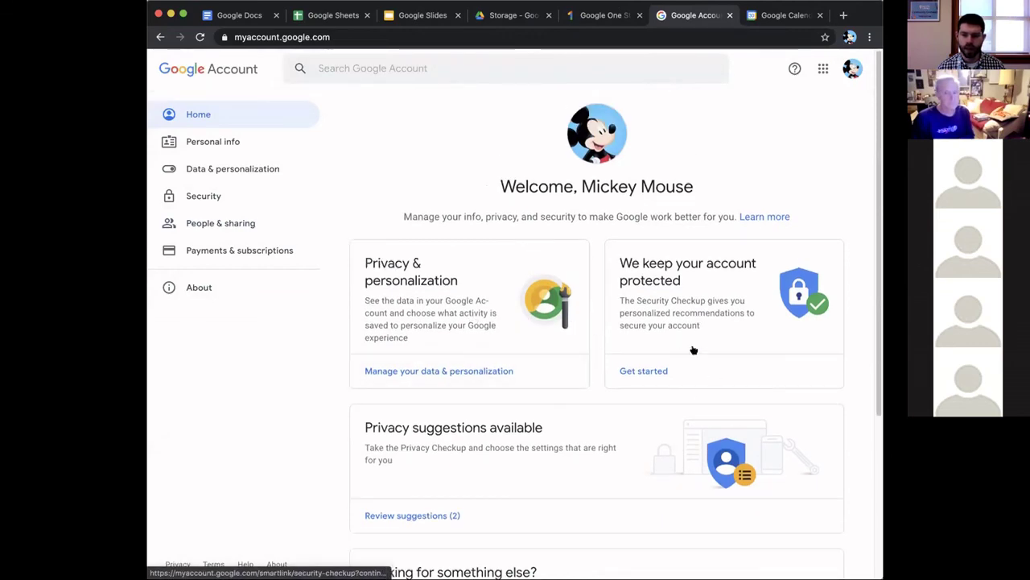
{"action": "scroll", "coordinate": [515, 306], "scroll_direction": "down", "scroll_amount": 3}
{"action": "scroll", "coordinate": [519, 443], "scroll_direction": "up", "scroll_amount": 3}
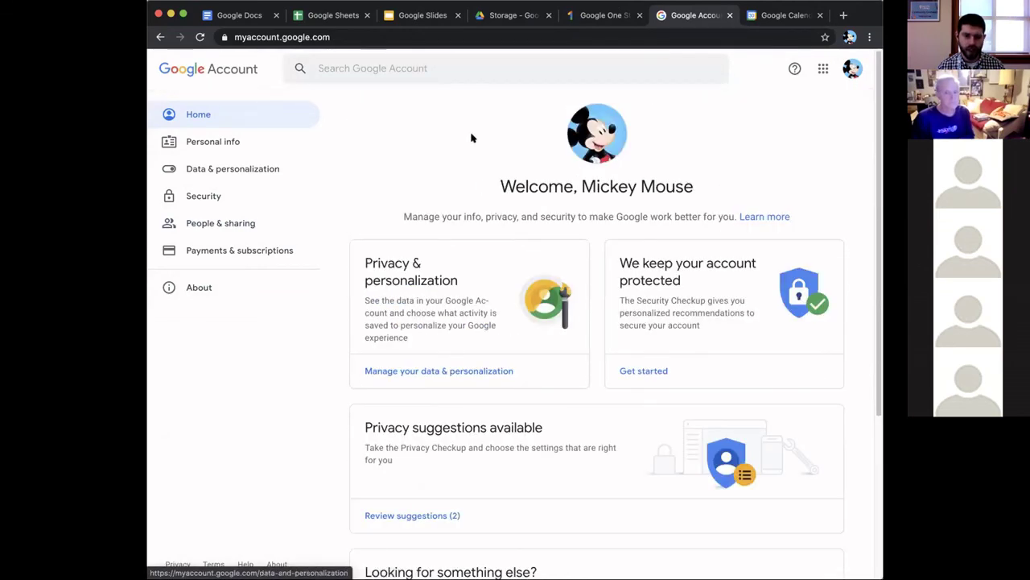
- Search Google Account for 'storage' and open Account storage in Google One
{"action": "left_click", "coordinate": [401, 68]}
{"action": "type", "text": "storage"}
{"action": "key", "text": "Return"}
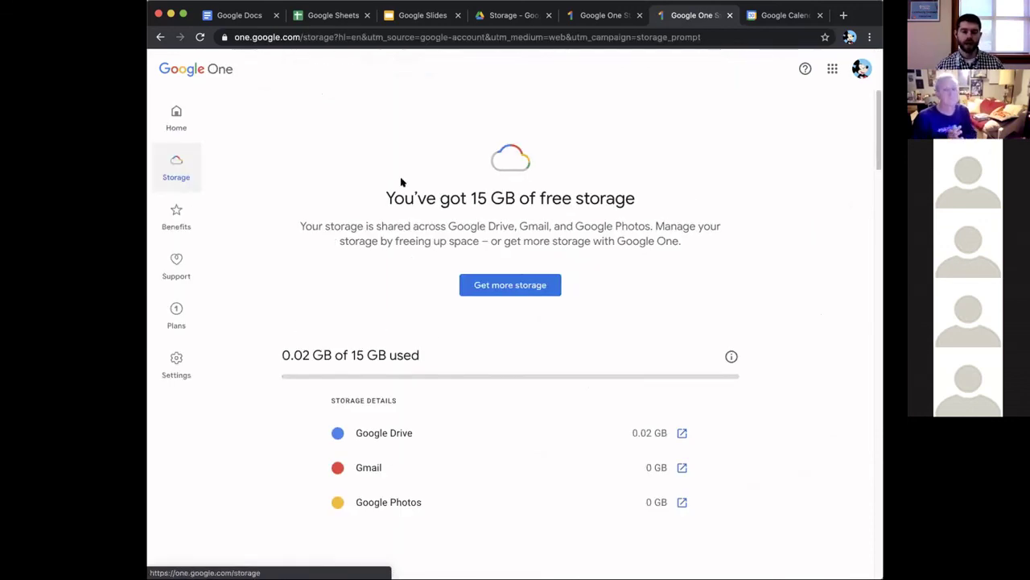
- Review the storage details: 15 GB free, 0.02 GB used by Google Drive
{"action": "left_click_drag", "start_coordinate": [388, 198], "coordinate": [646, 193]}
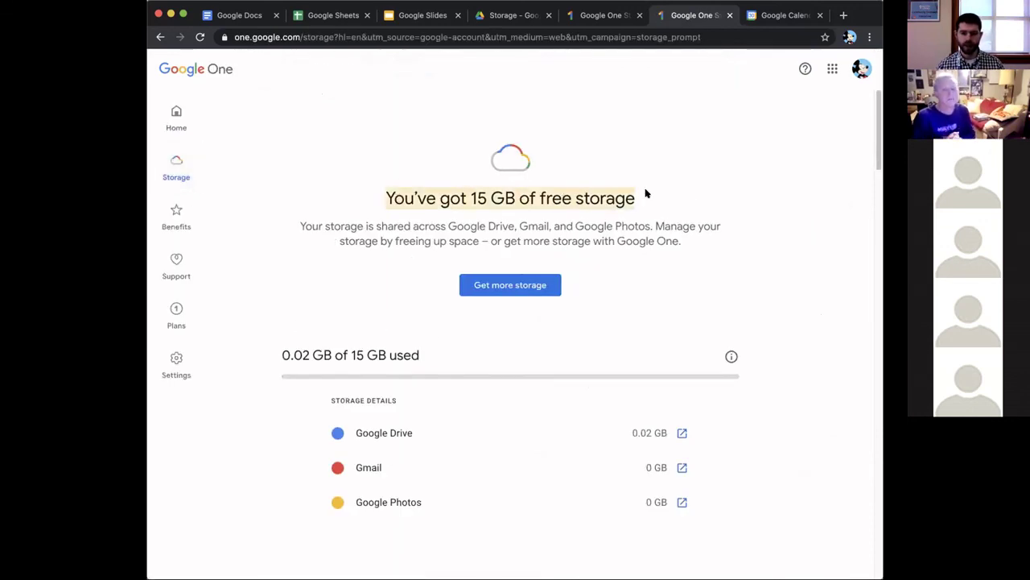
{"action": "scroll", "coordinate": [458, 349], "scroll_direction": "down", "scroll_amount": 2}
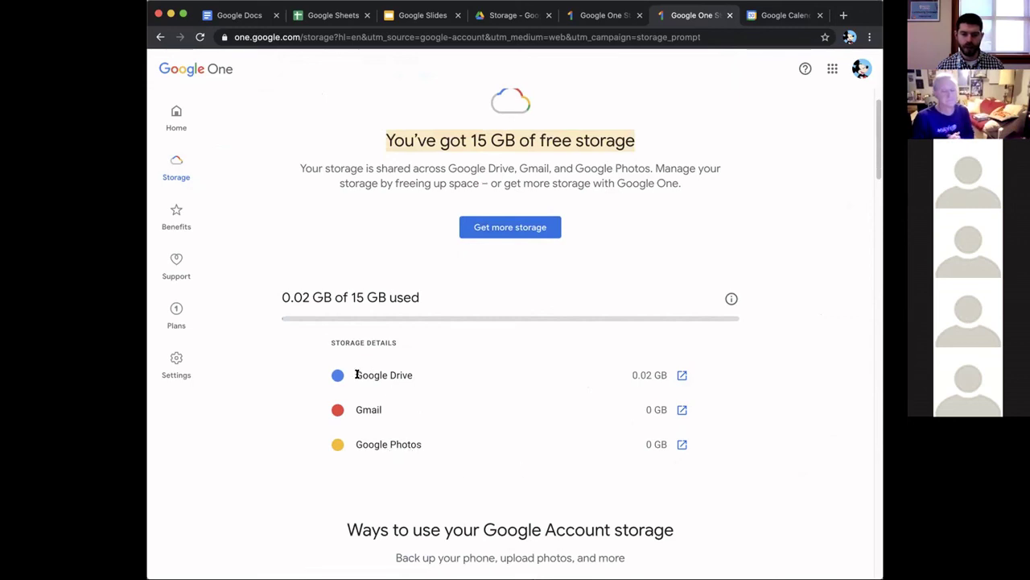
{"action": "left_click_drag", "start_coordinate": [356, 374], "coordinate": [637, 374]}
{"action": "left_click", "coordinate": [636, 374]}
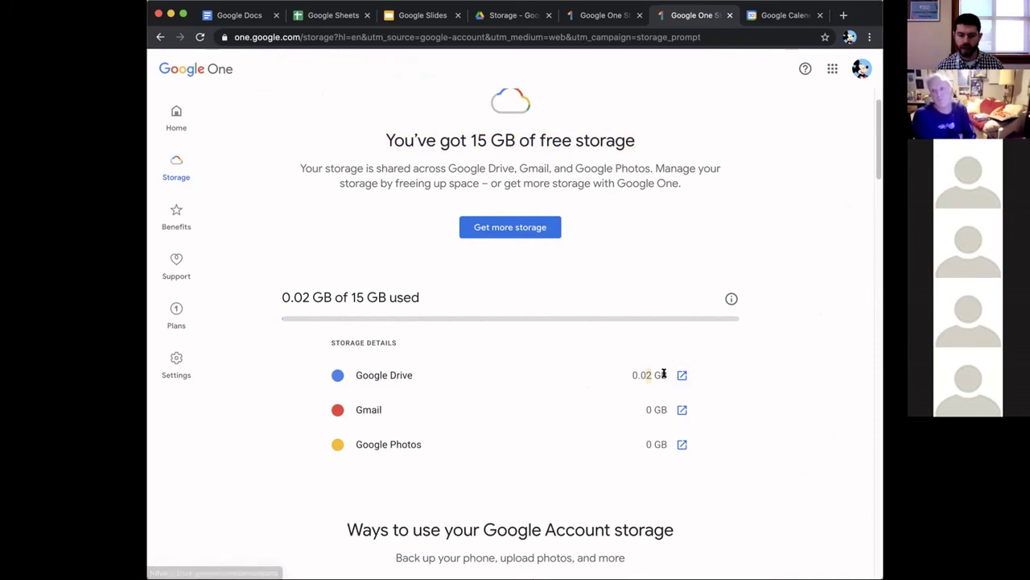
{"action": "scroll", "coordinate": [379, 410], "scroll_direction": "down", "scroll_amount": 1}
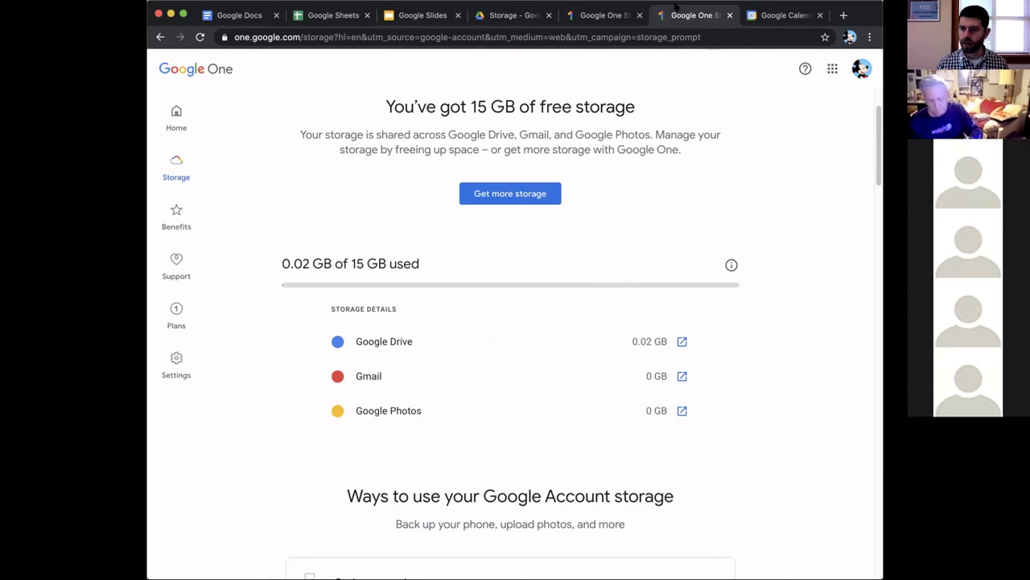
{"action": "left_click", "coordinate": [499, 15]}
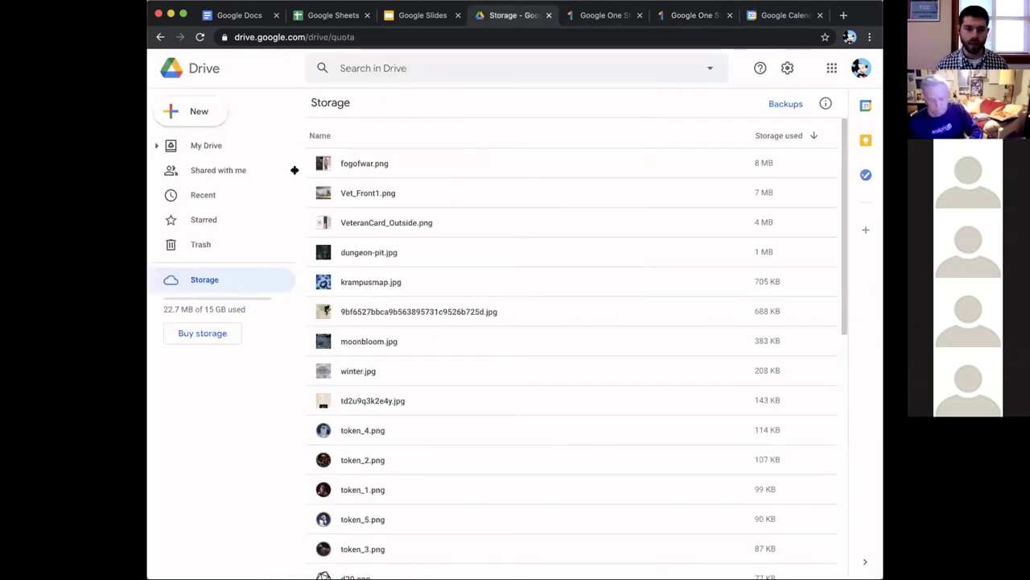
{"action": "left_click", "coordinate": [207, 145]}
{"action": "scroll", "coordinate": [326, 312], "scroll_direction": "down", "scroll_amount": 3}
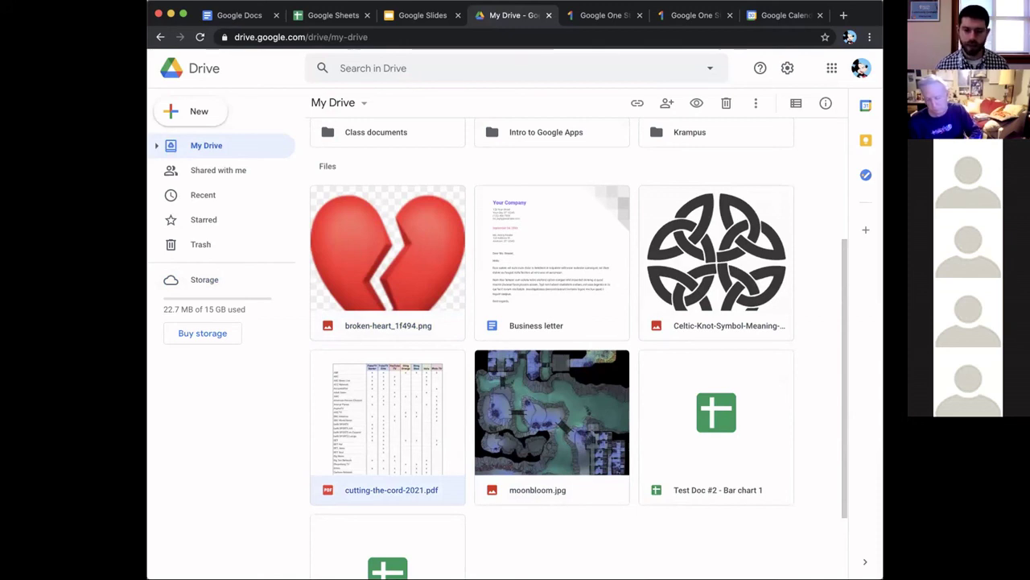
{"action": "left_click", "coordinate": [661, 16]}
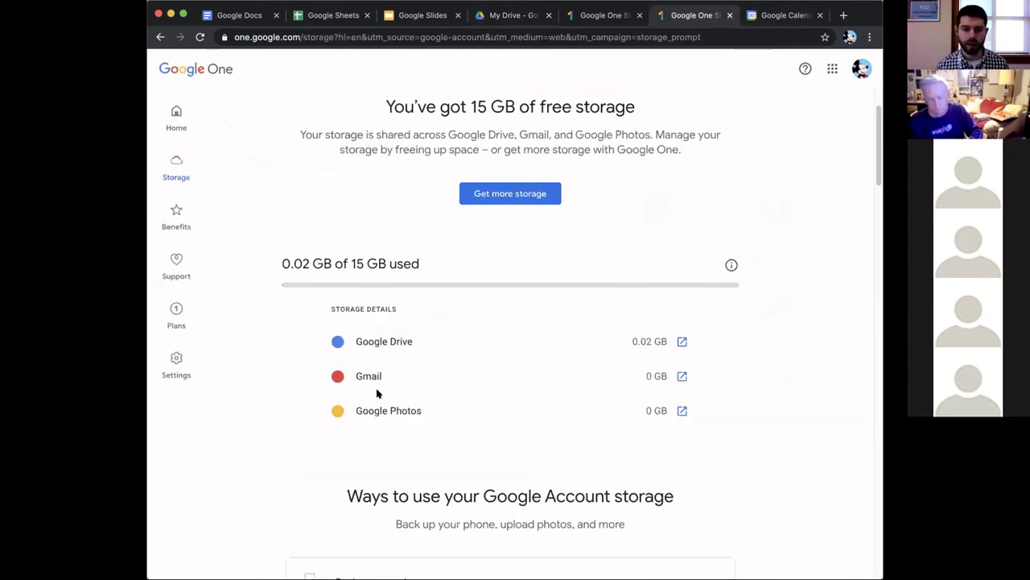